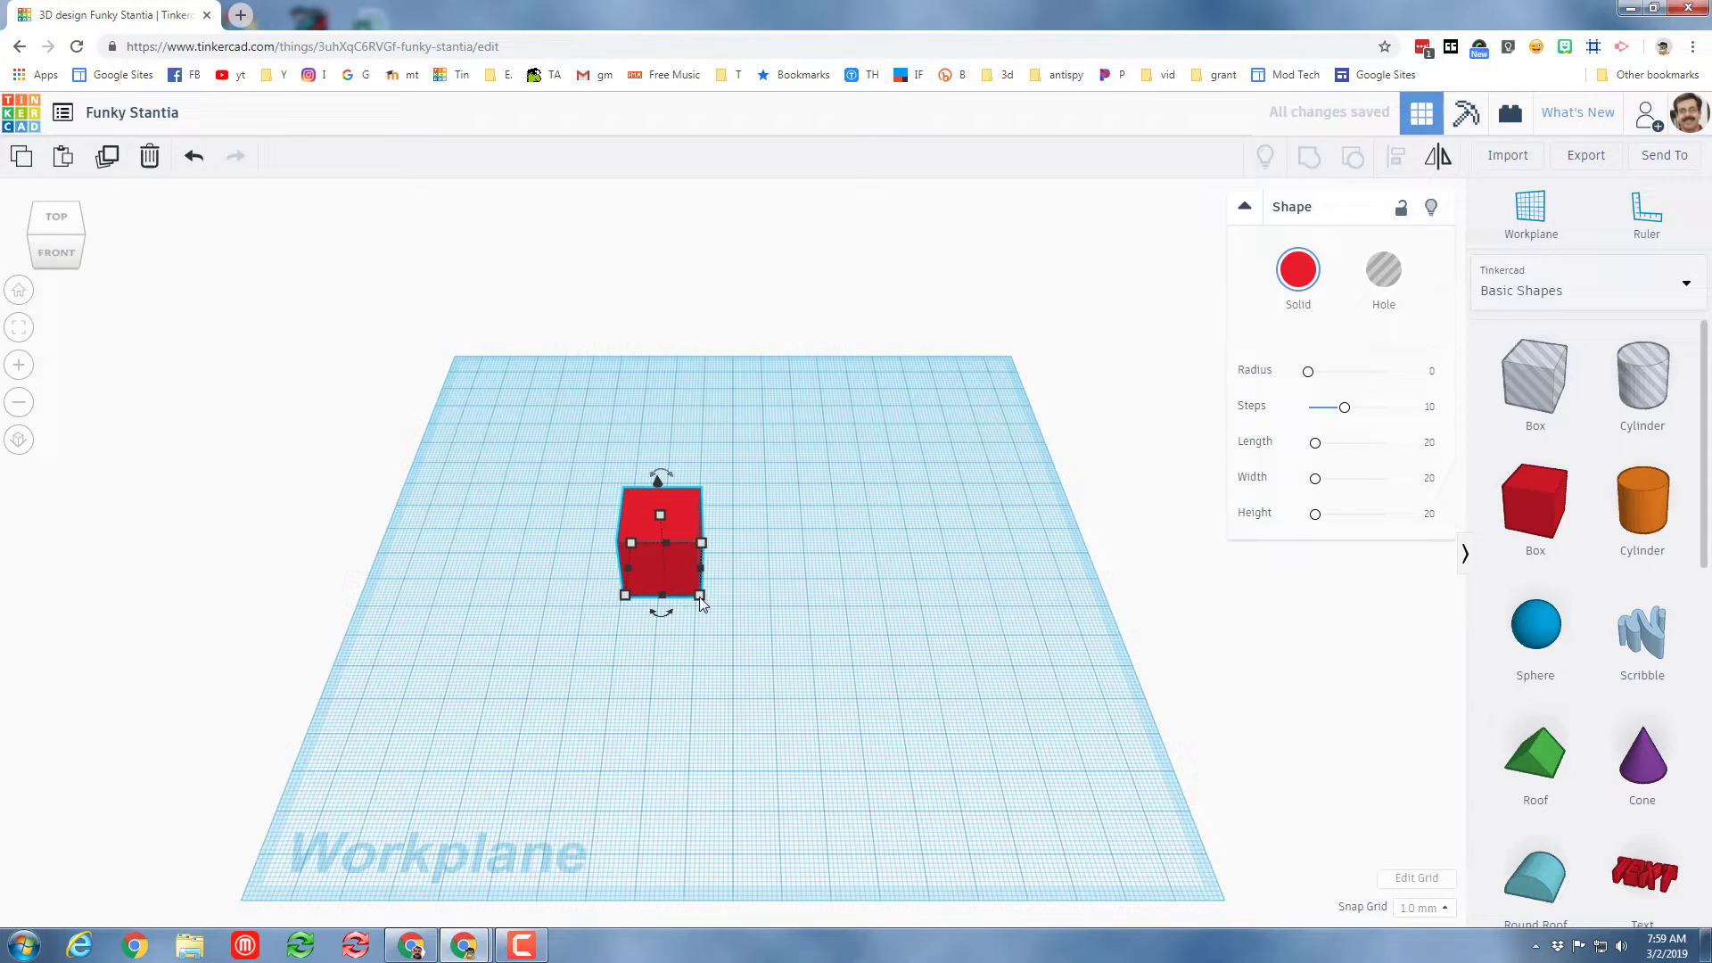
Scale the red box uniformly, setting its sides to 10 mm
mouse_move(700, 597)
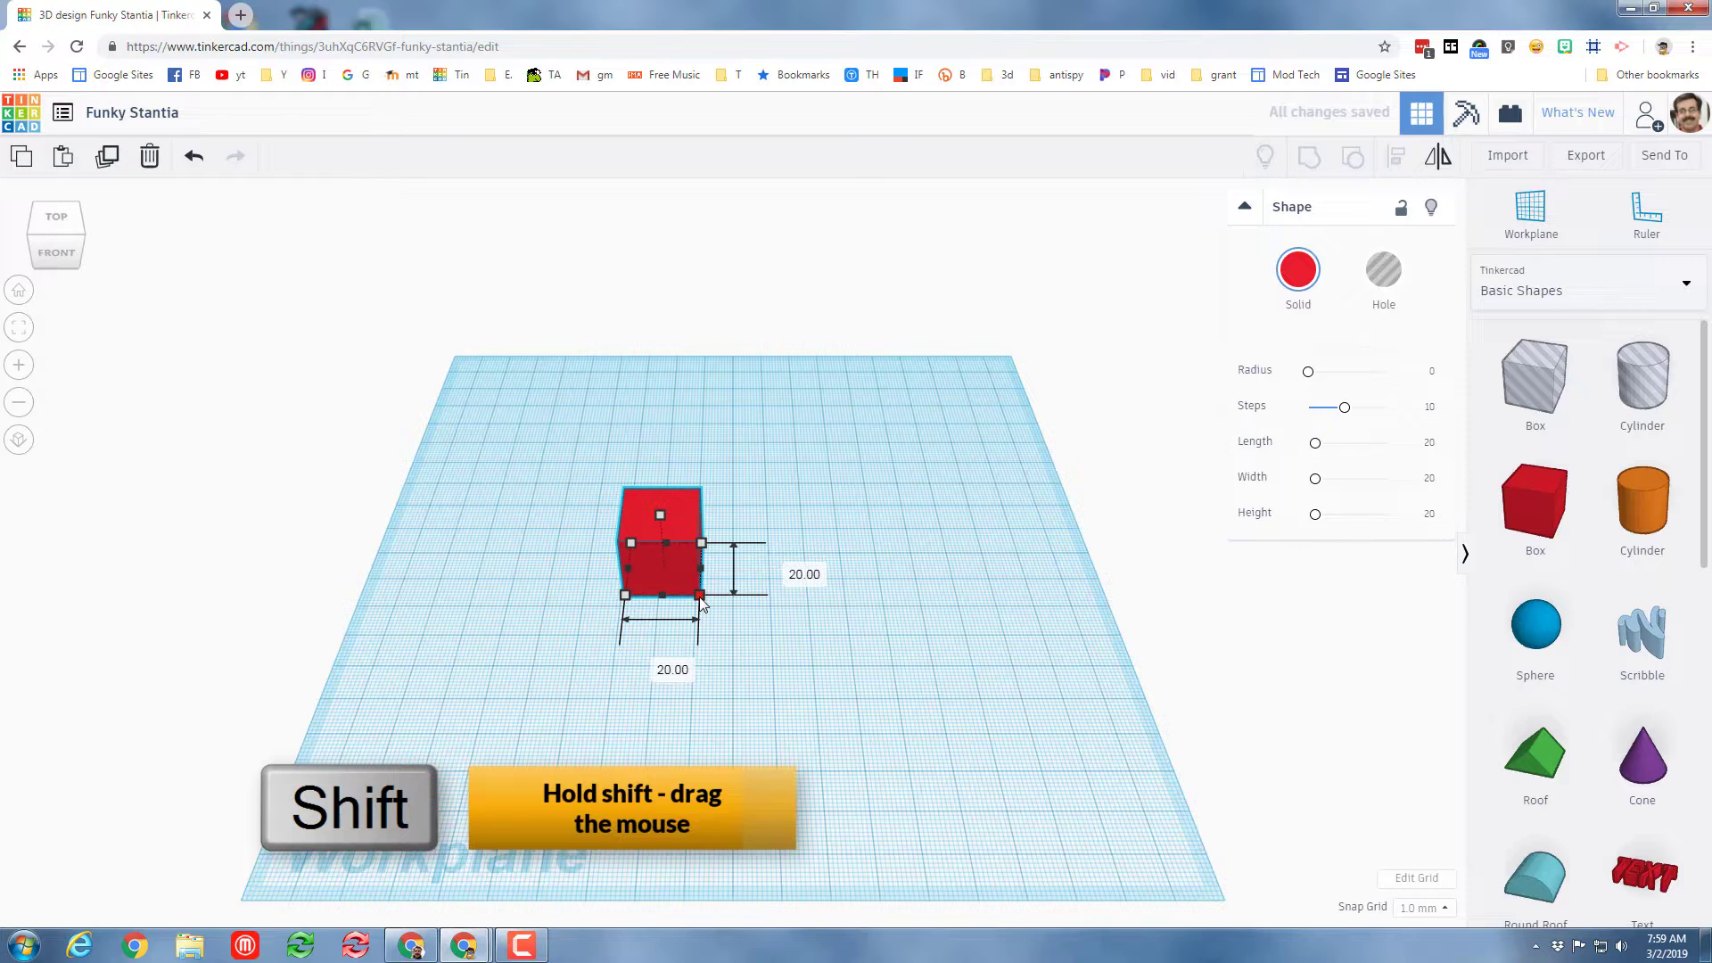
left_click_drag(700, 604, 805, 682, "shift")
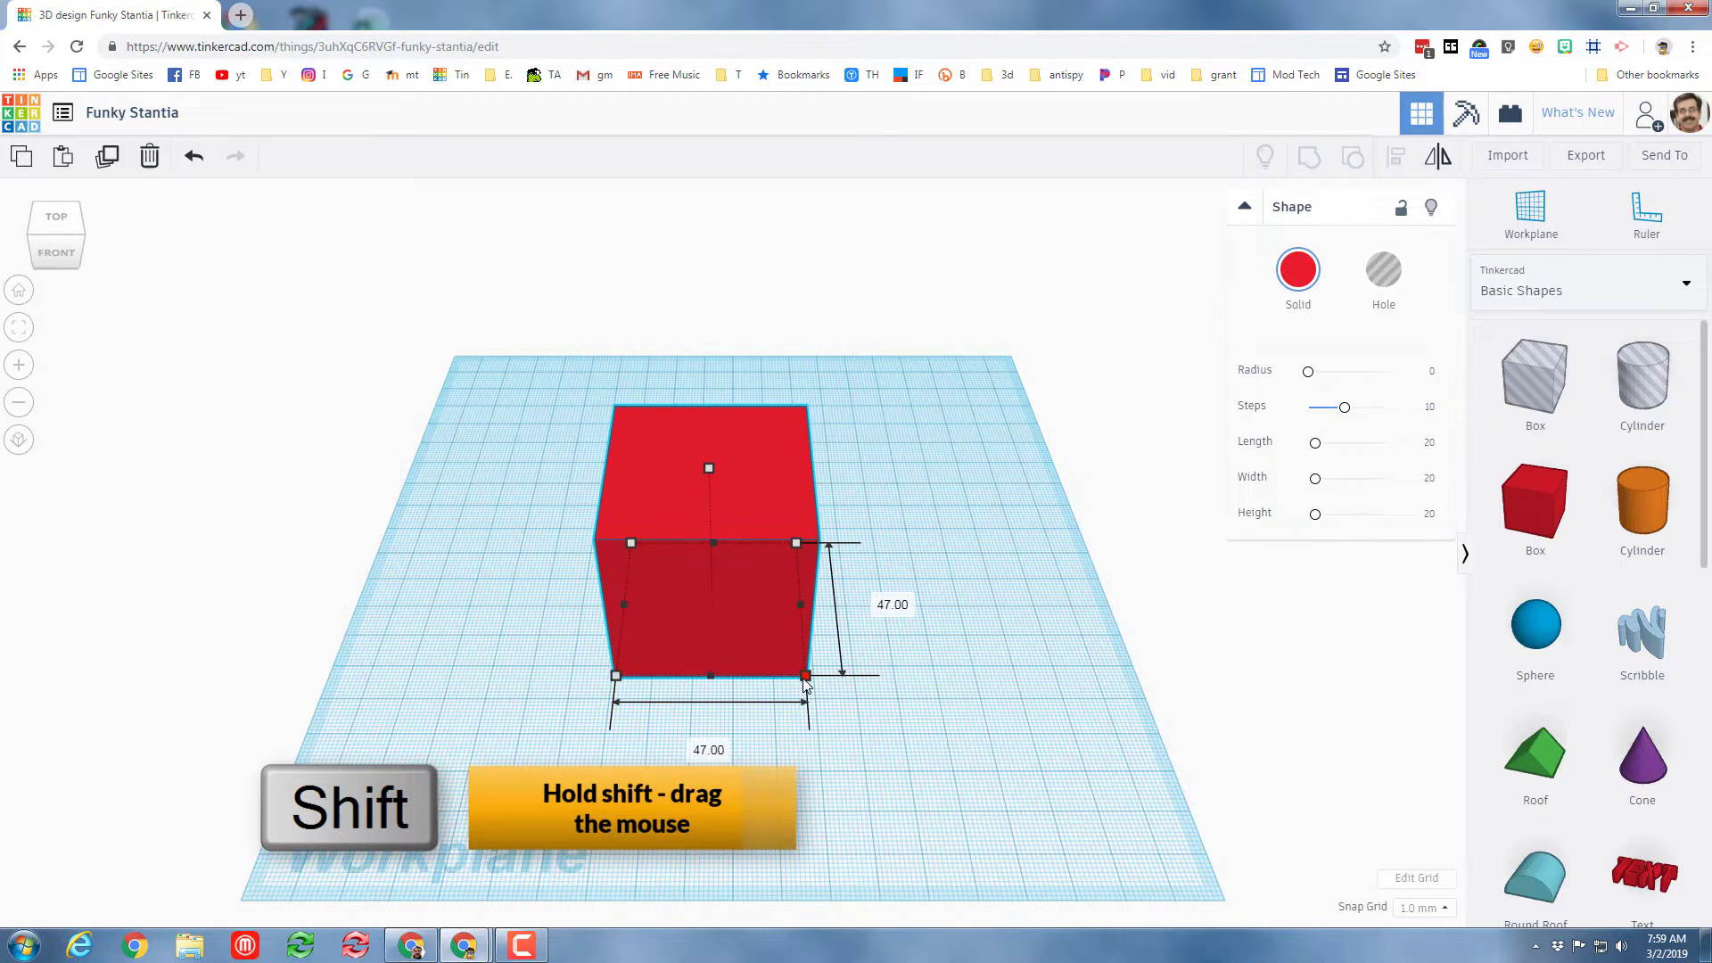
left_click(706, 749)
type("10")
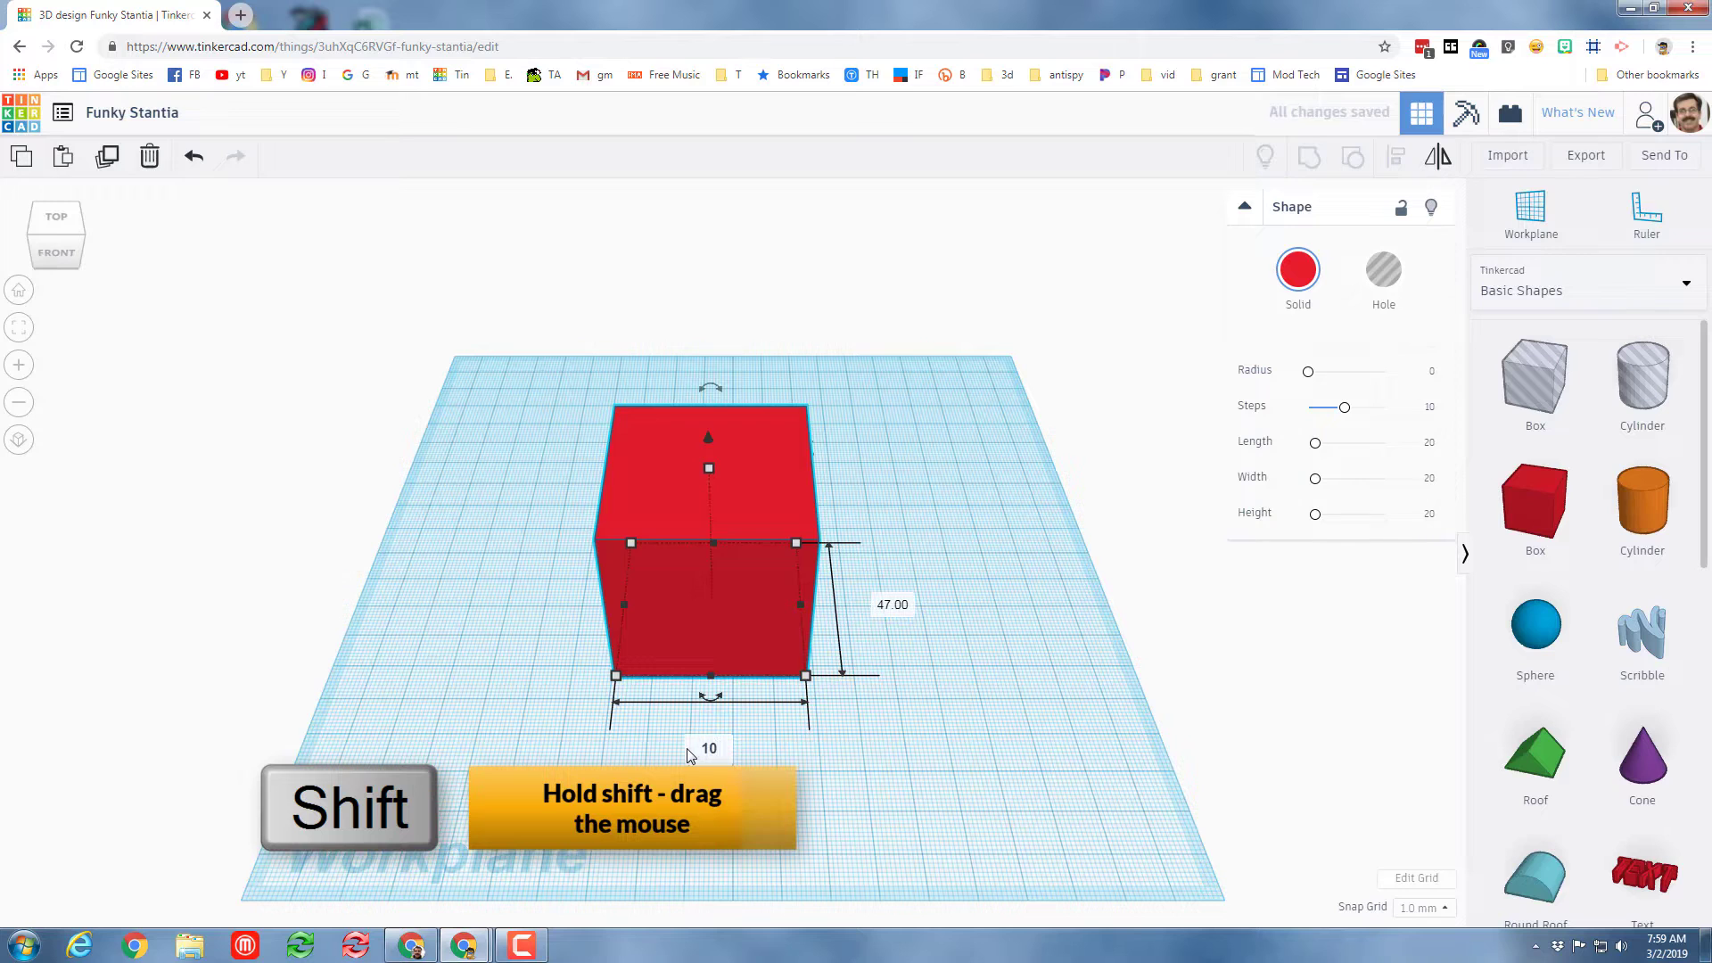
key("Return")
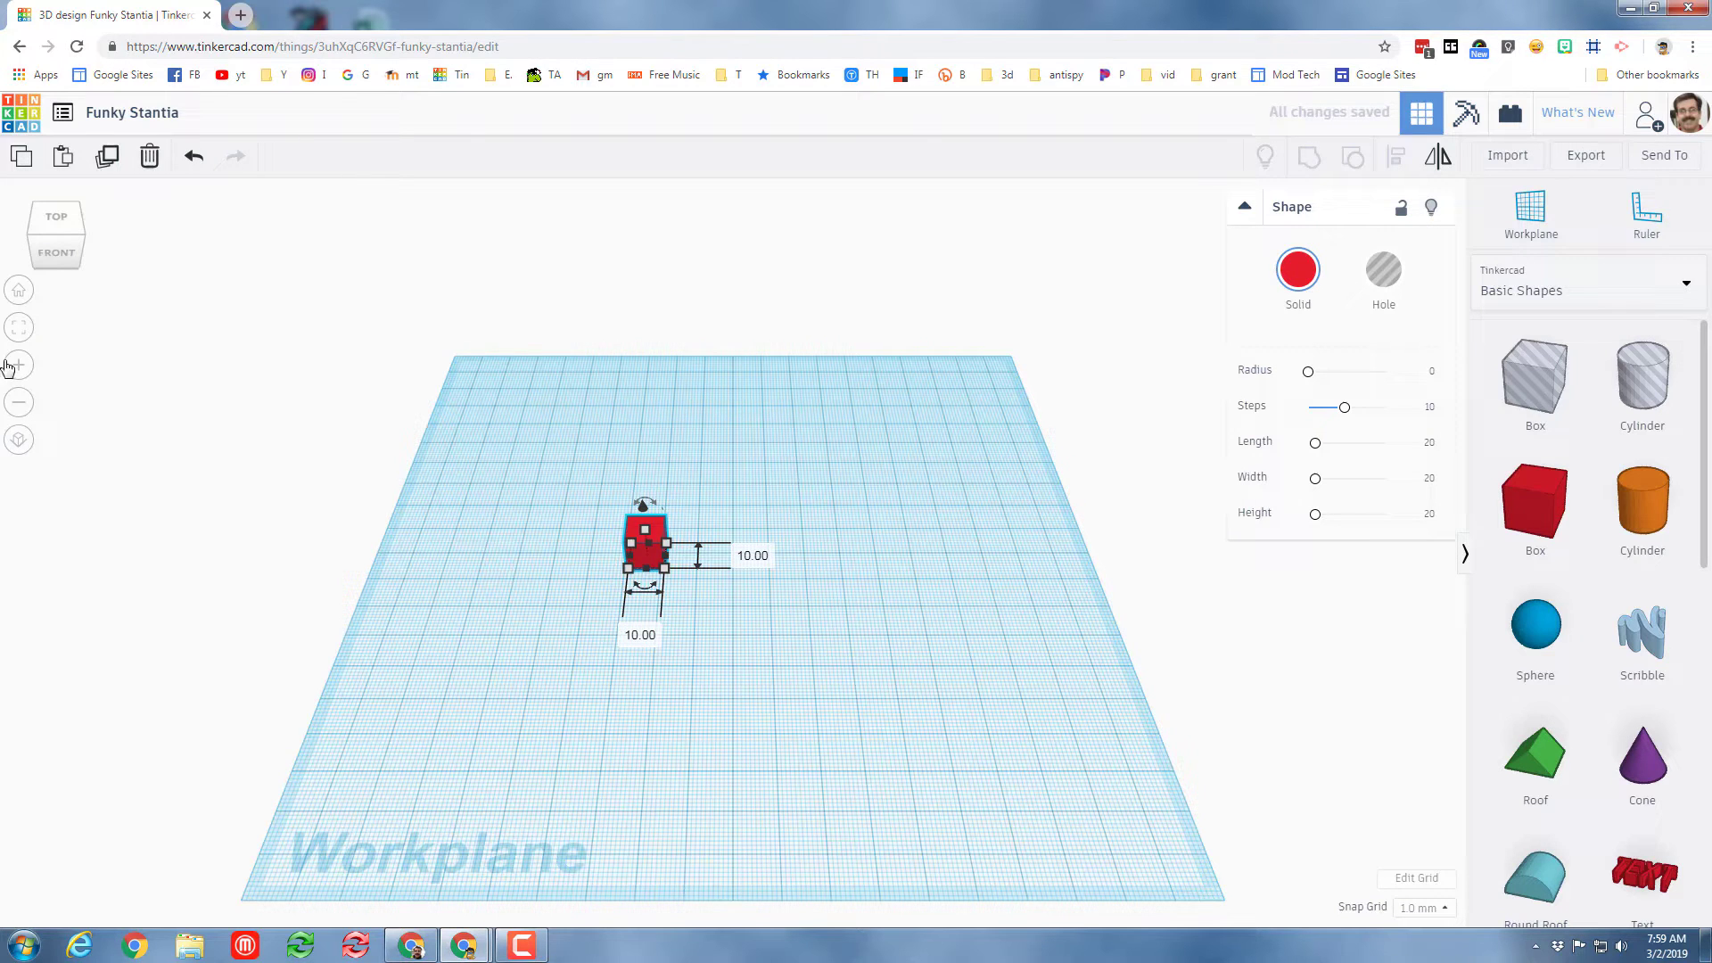
Shift the cube about 6 mm toward the back of the workplane and colour it dark blue
left_click(19, 328)
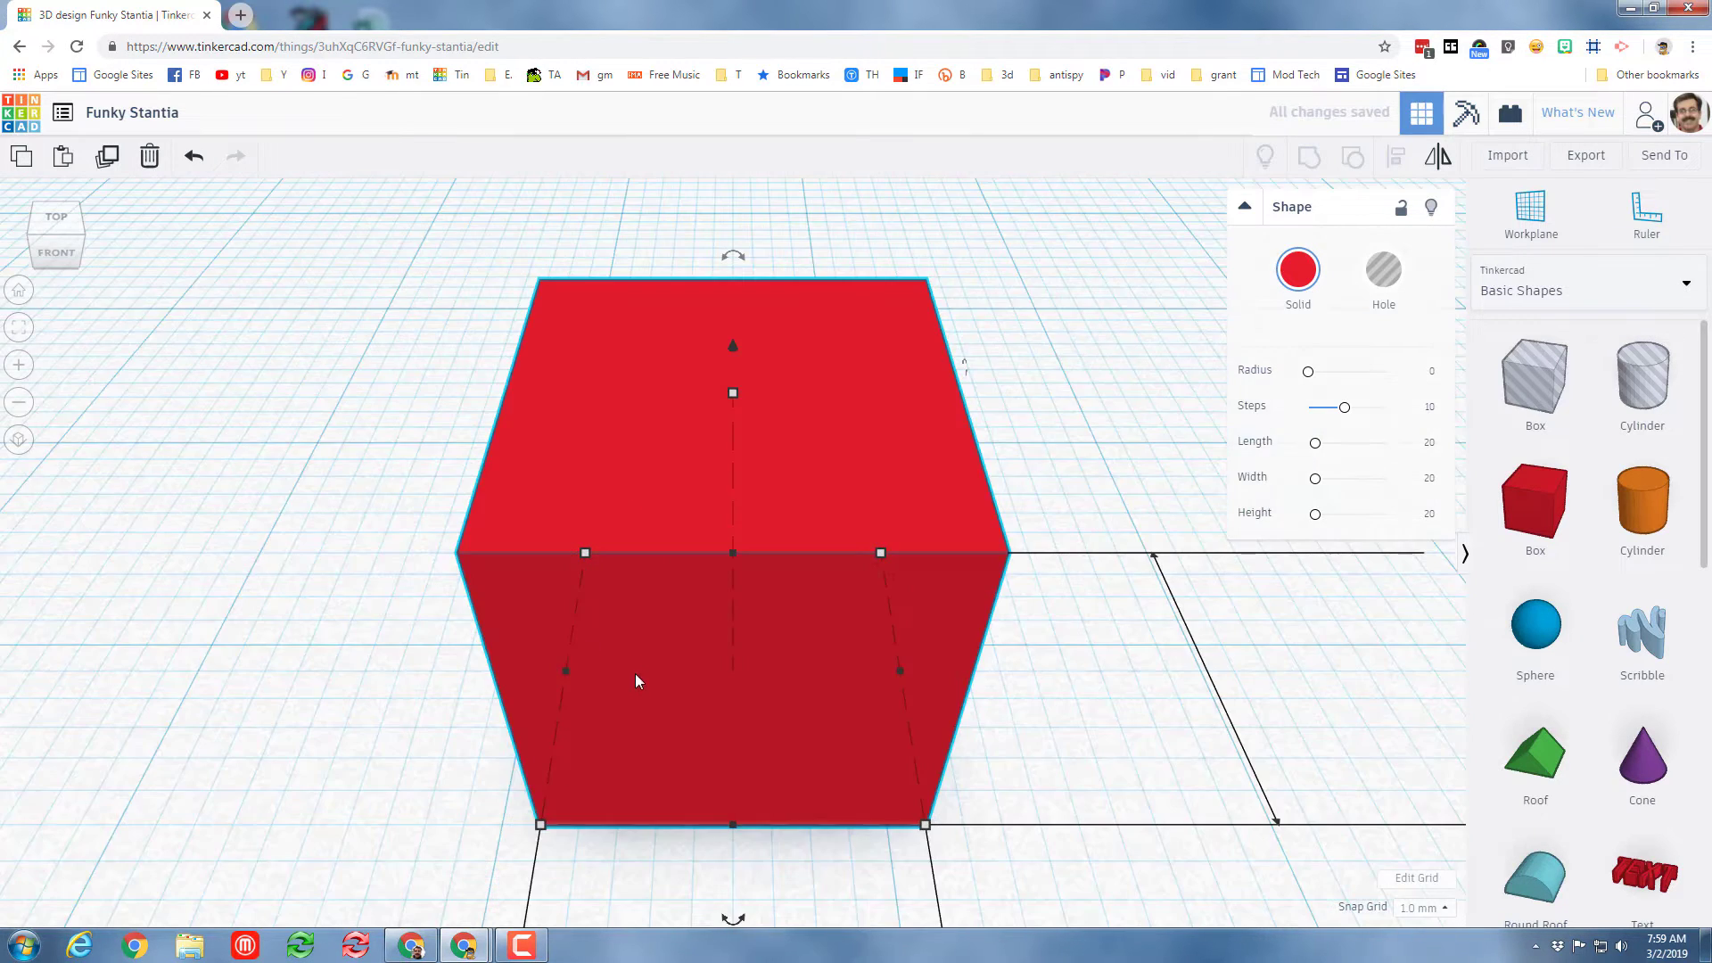
left_click_drag(640, 638, 624, 517)
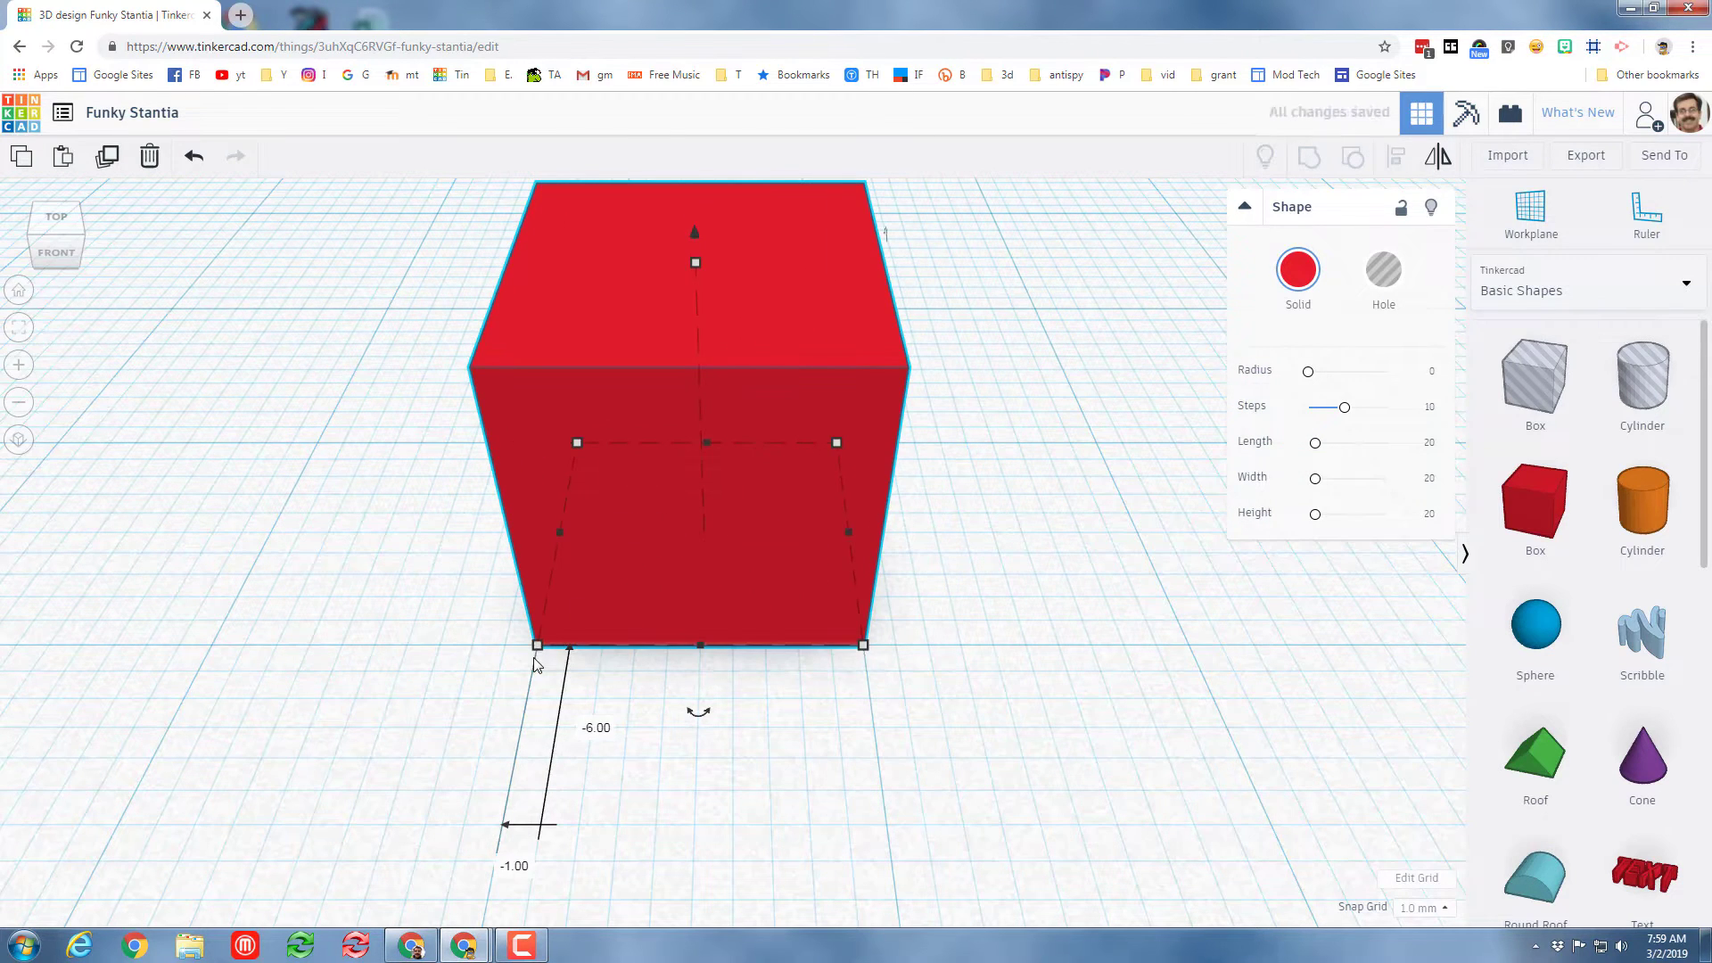
left_click(1297, 270)
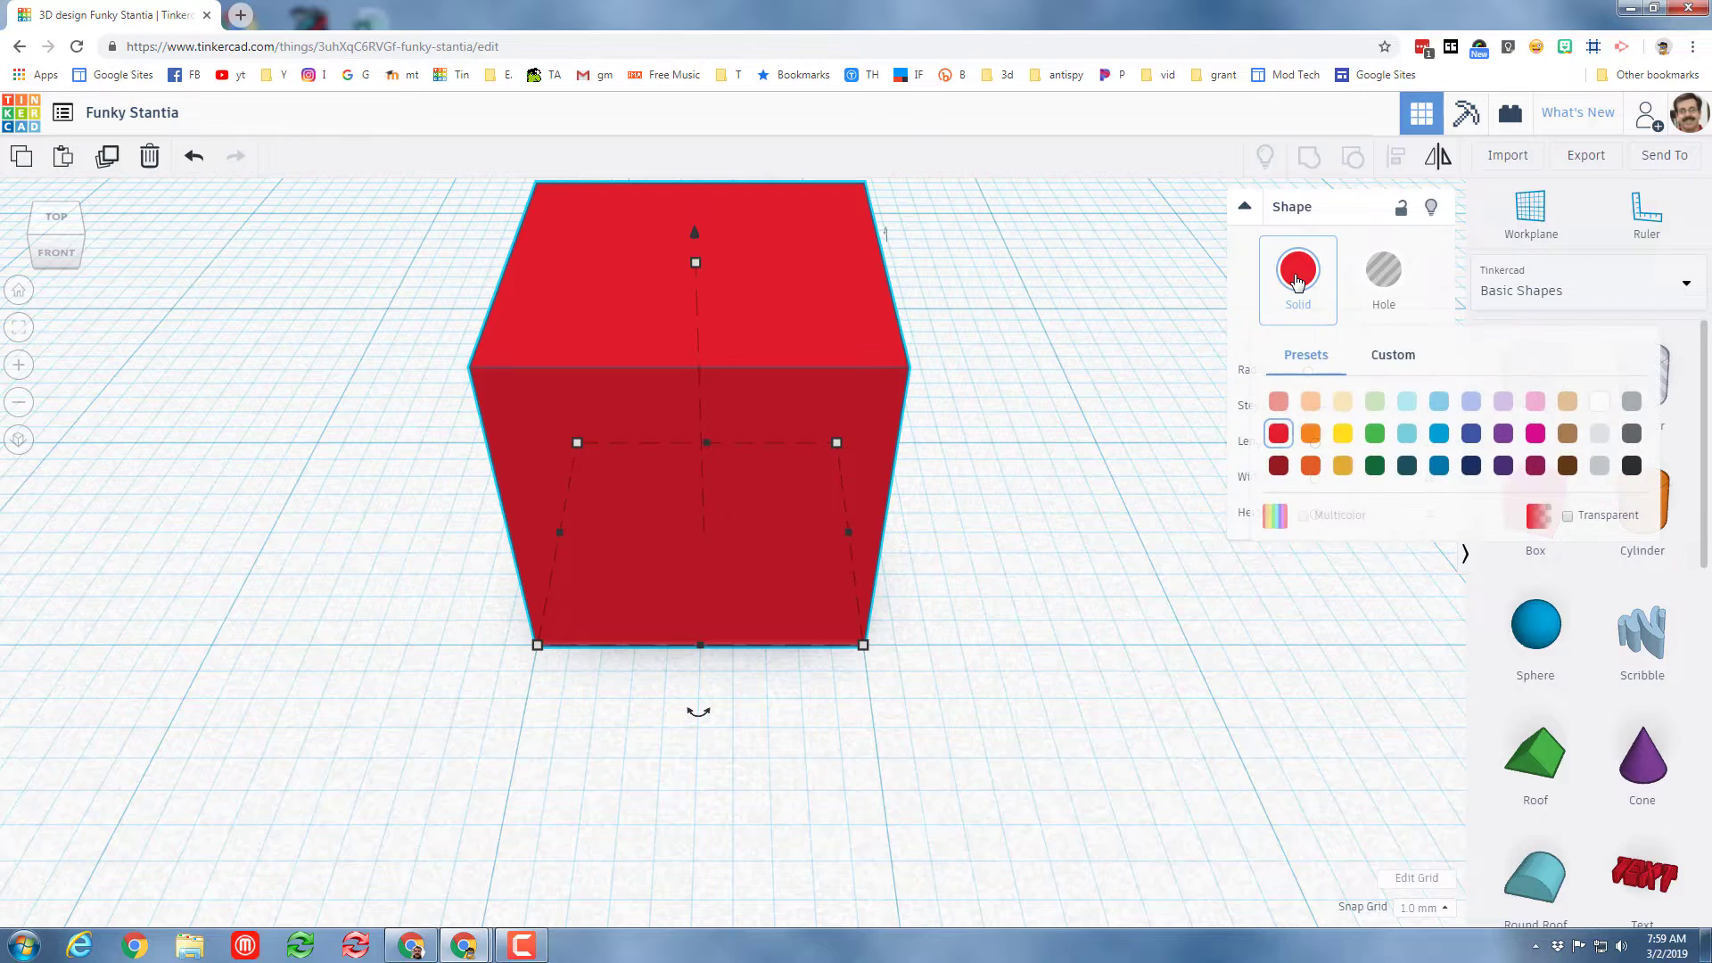
left_click(1439, 465)
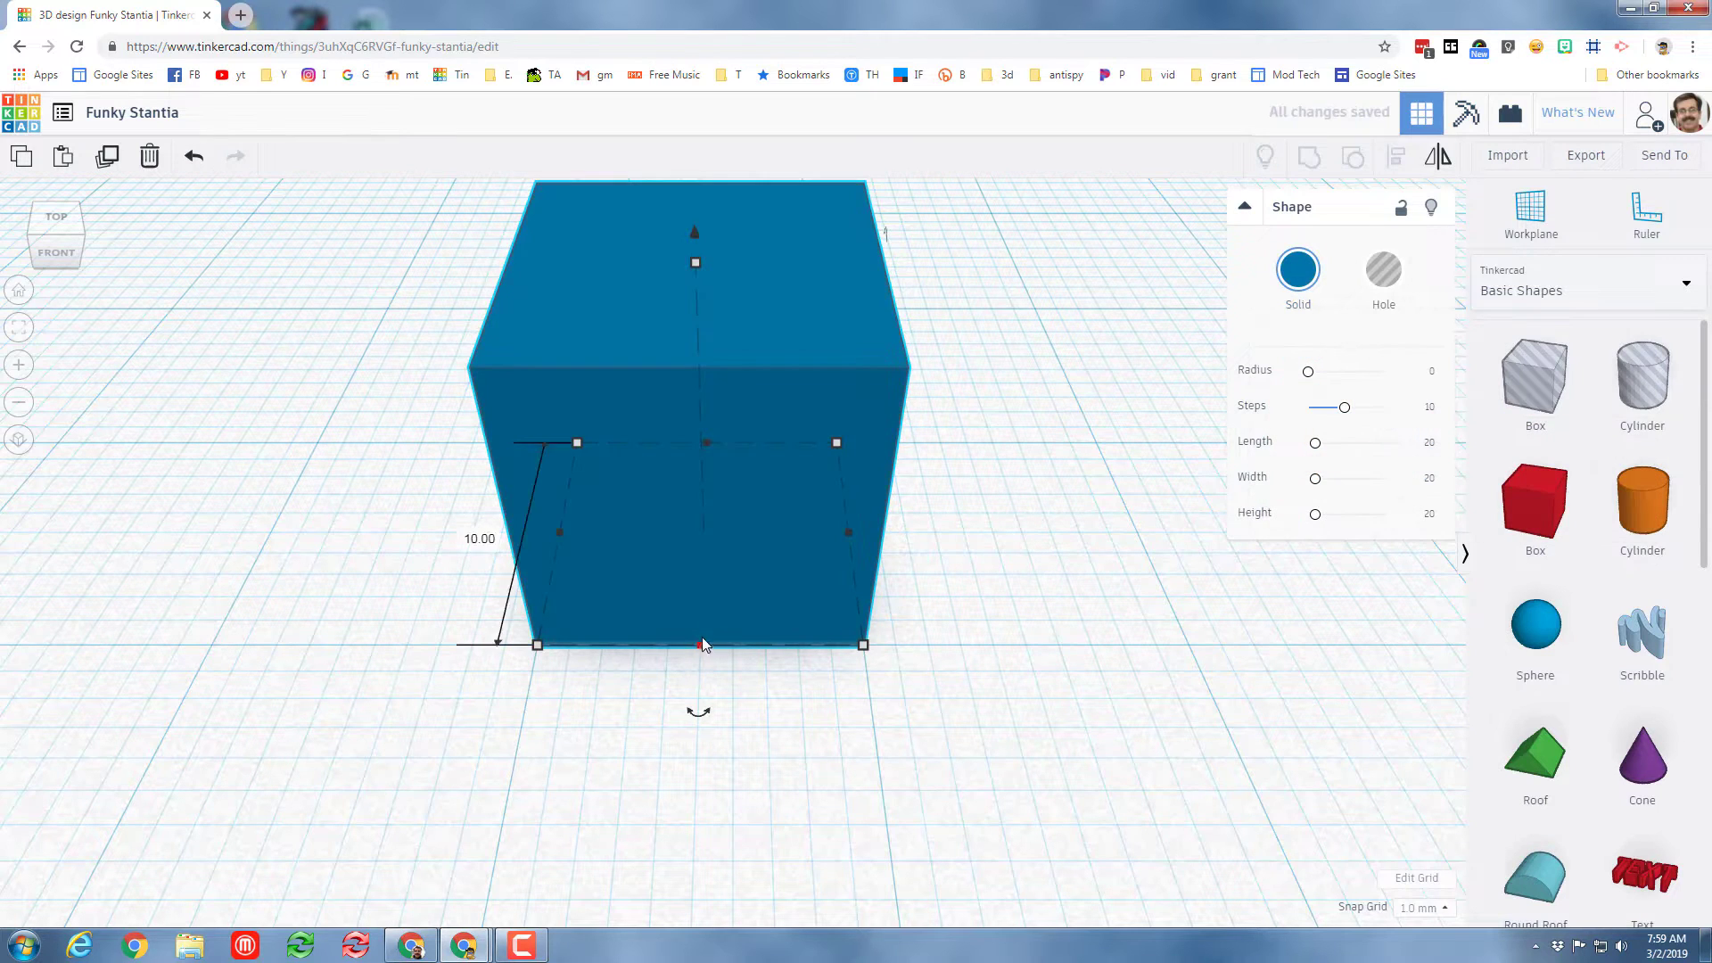
Duplicate the blue cube and place the copy about 19 mm to its right and 7 mm toward the front
key("ctrl+d")
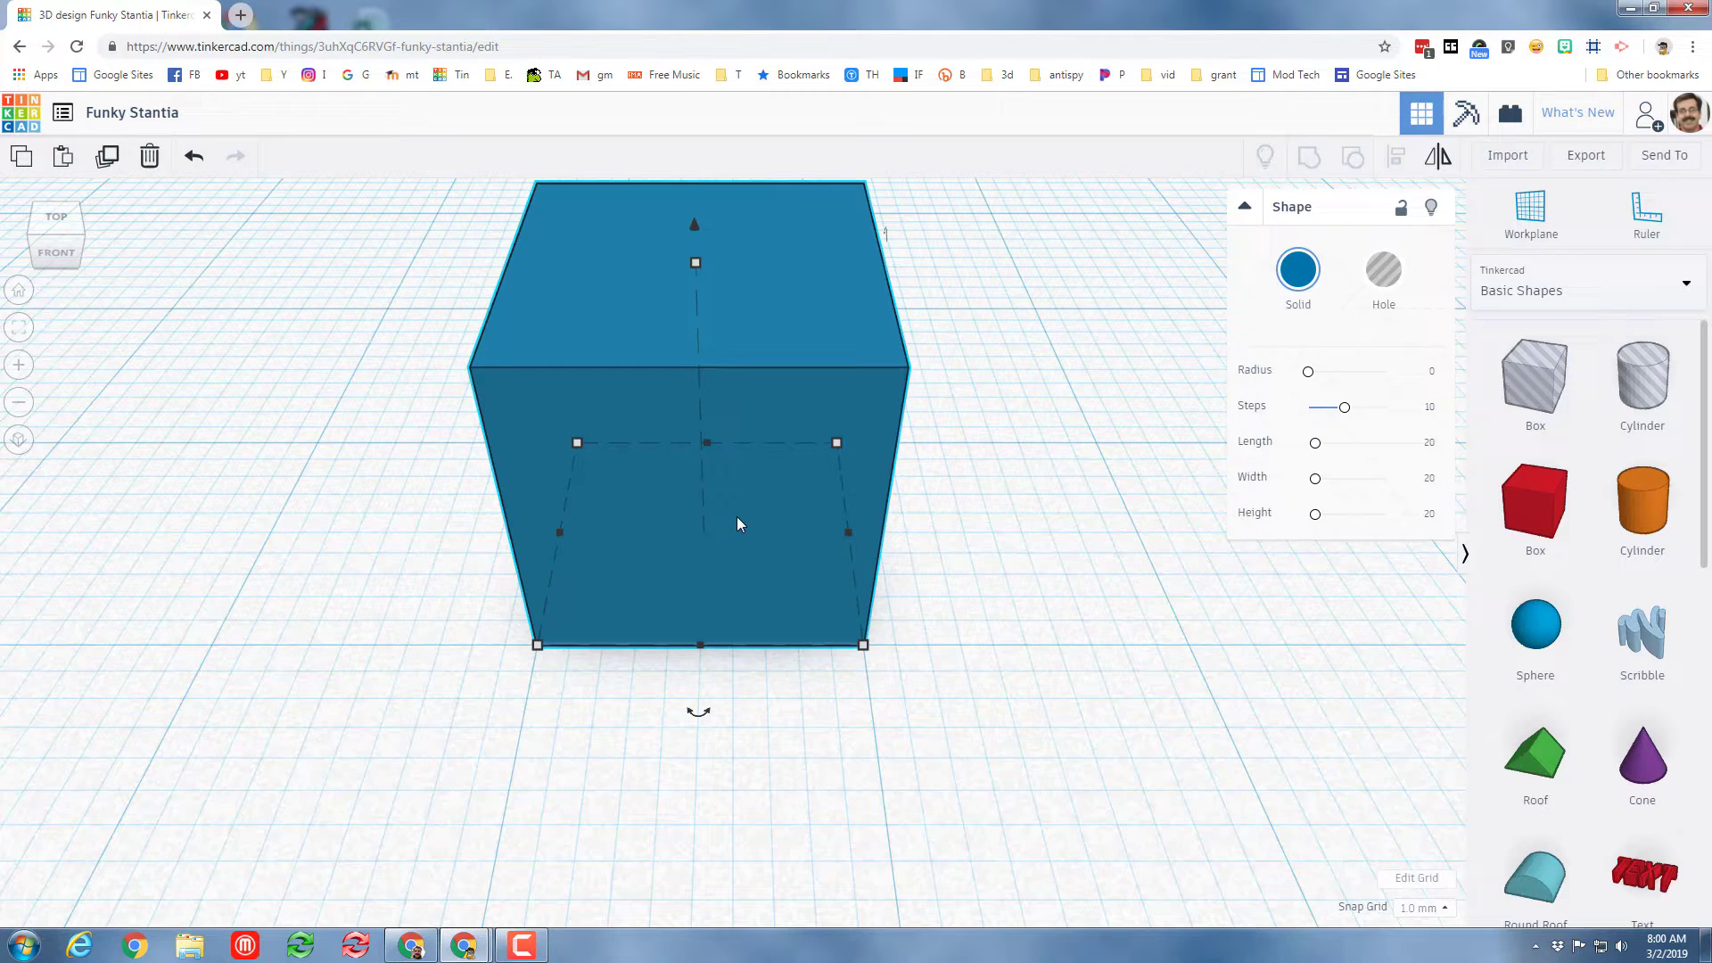
scroll(436, 343, "down", 5)
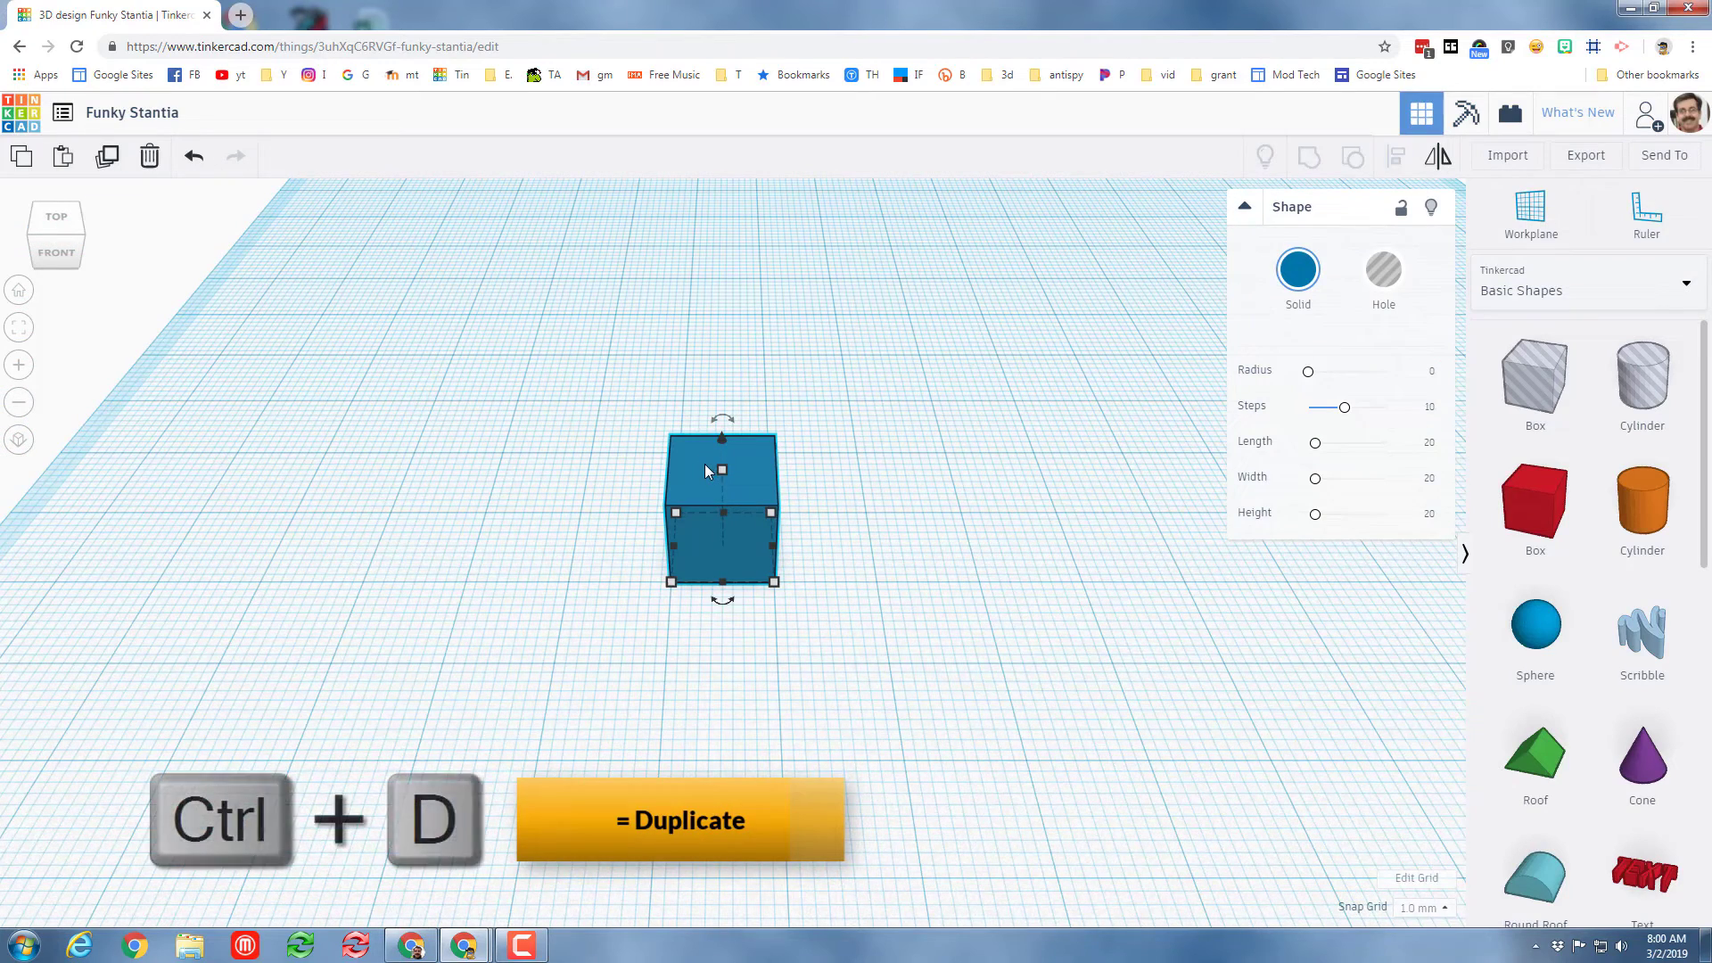
key("ctrl+d")
left_click_drag(741, 480, 954, 532)
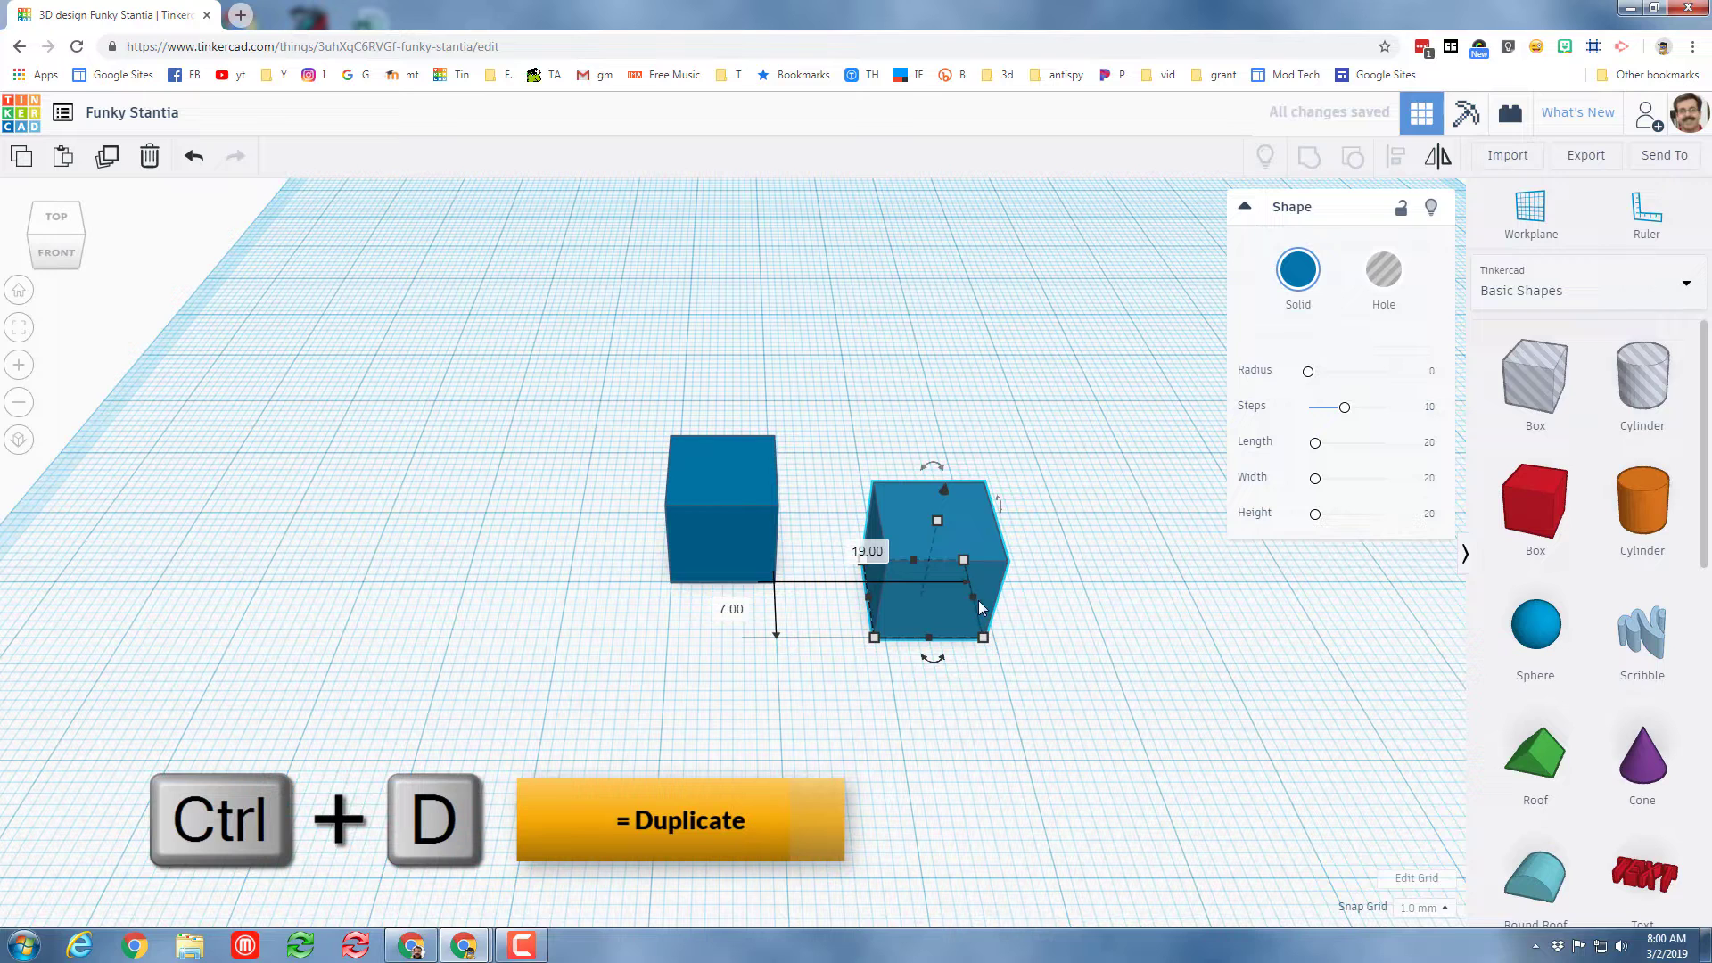
Set the duplicated cube's width to 5 mm and colour it yellow
left_click(943, 707)
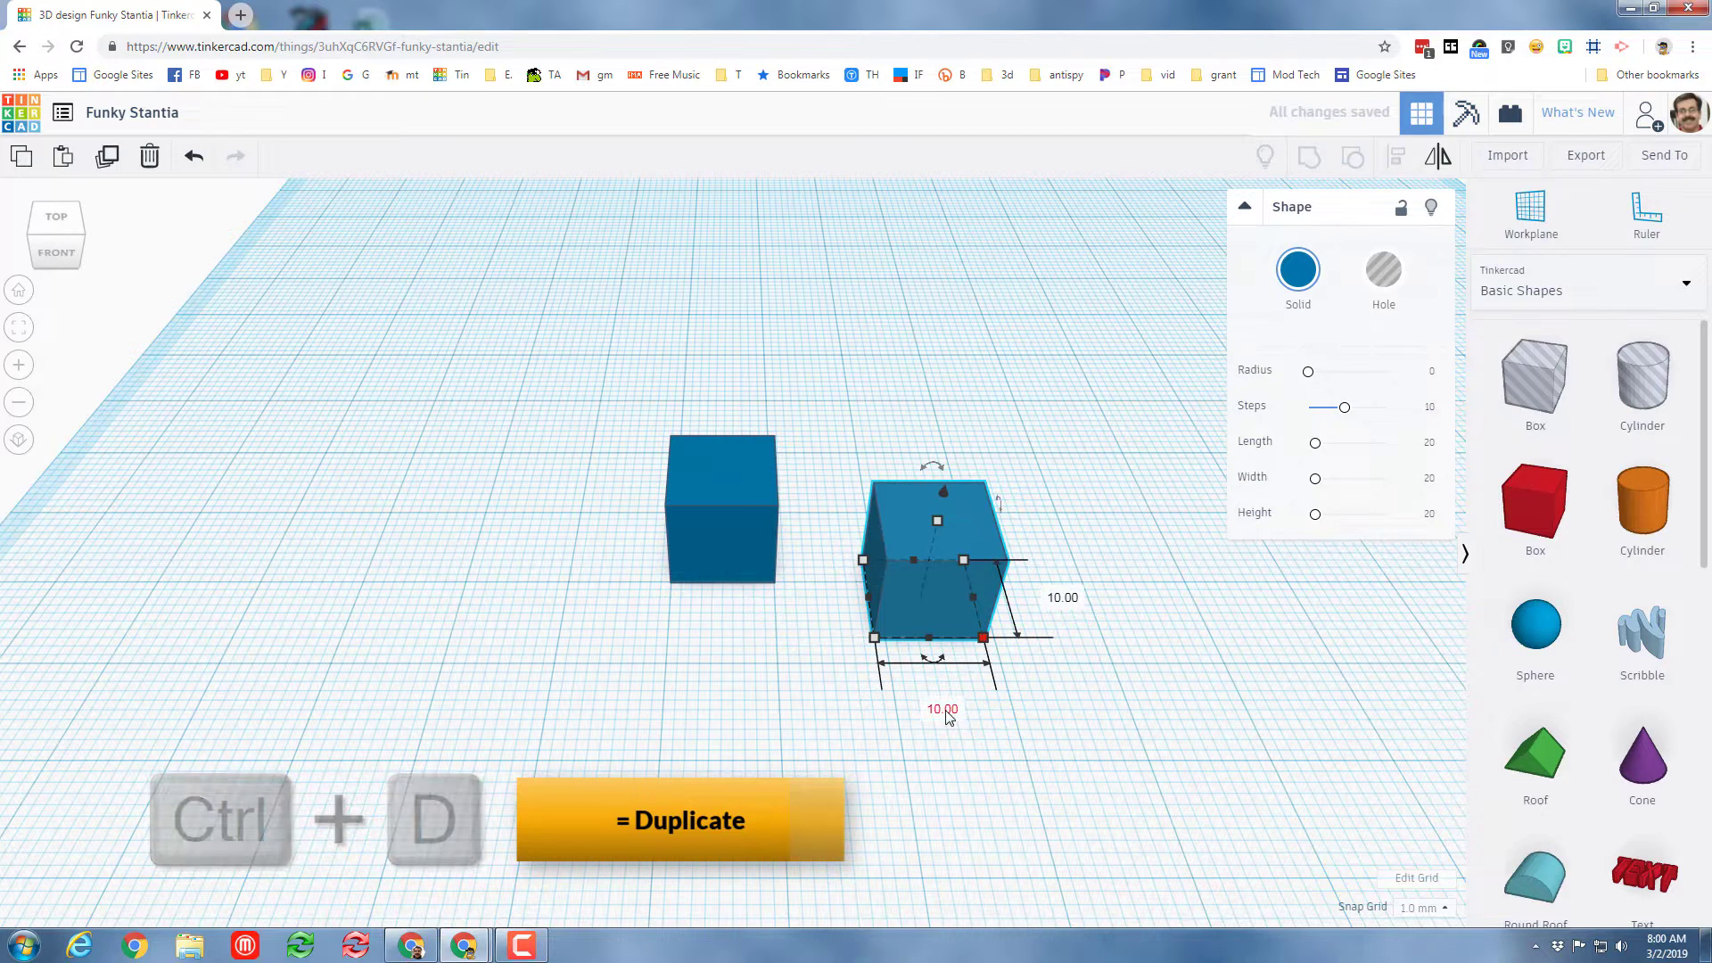
type("5")
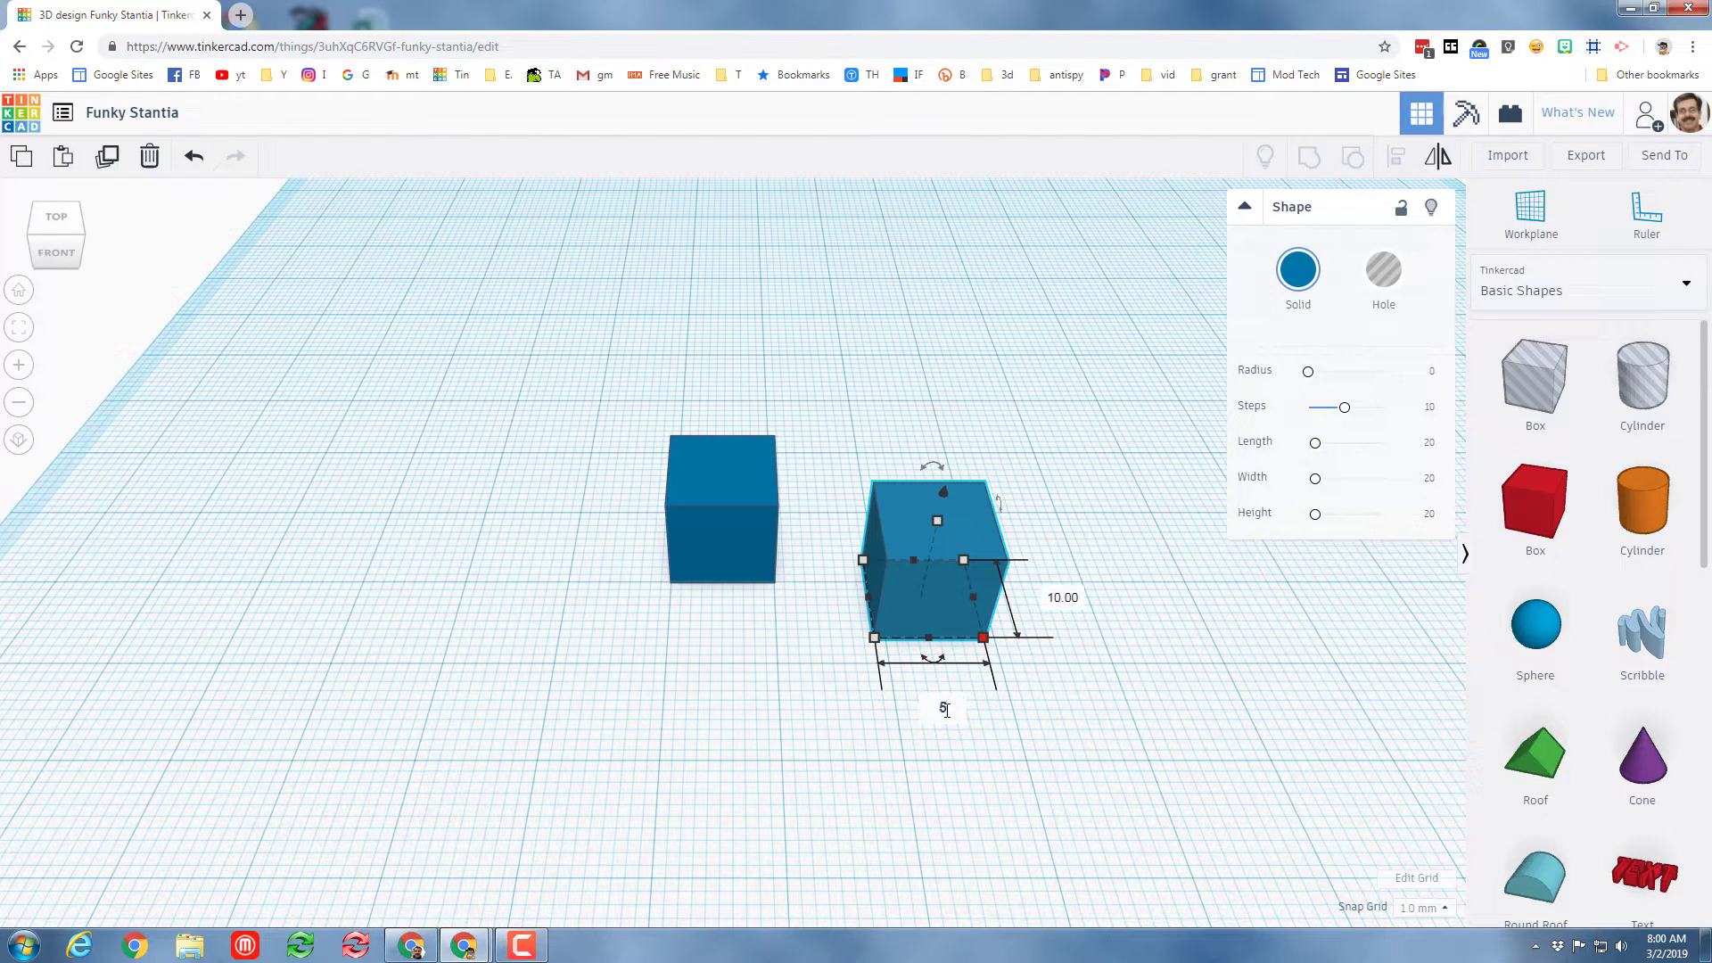
key("Return")
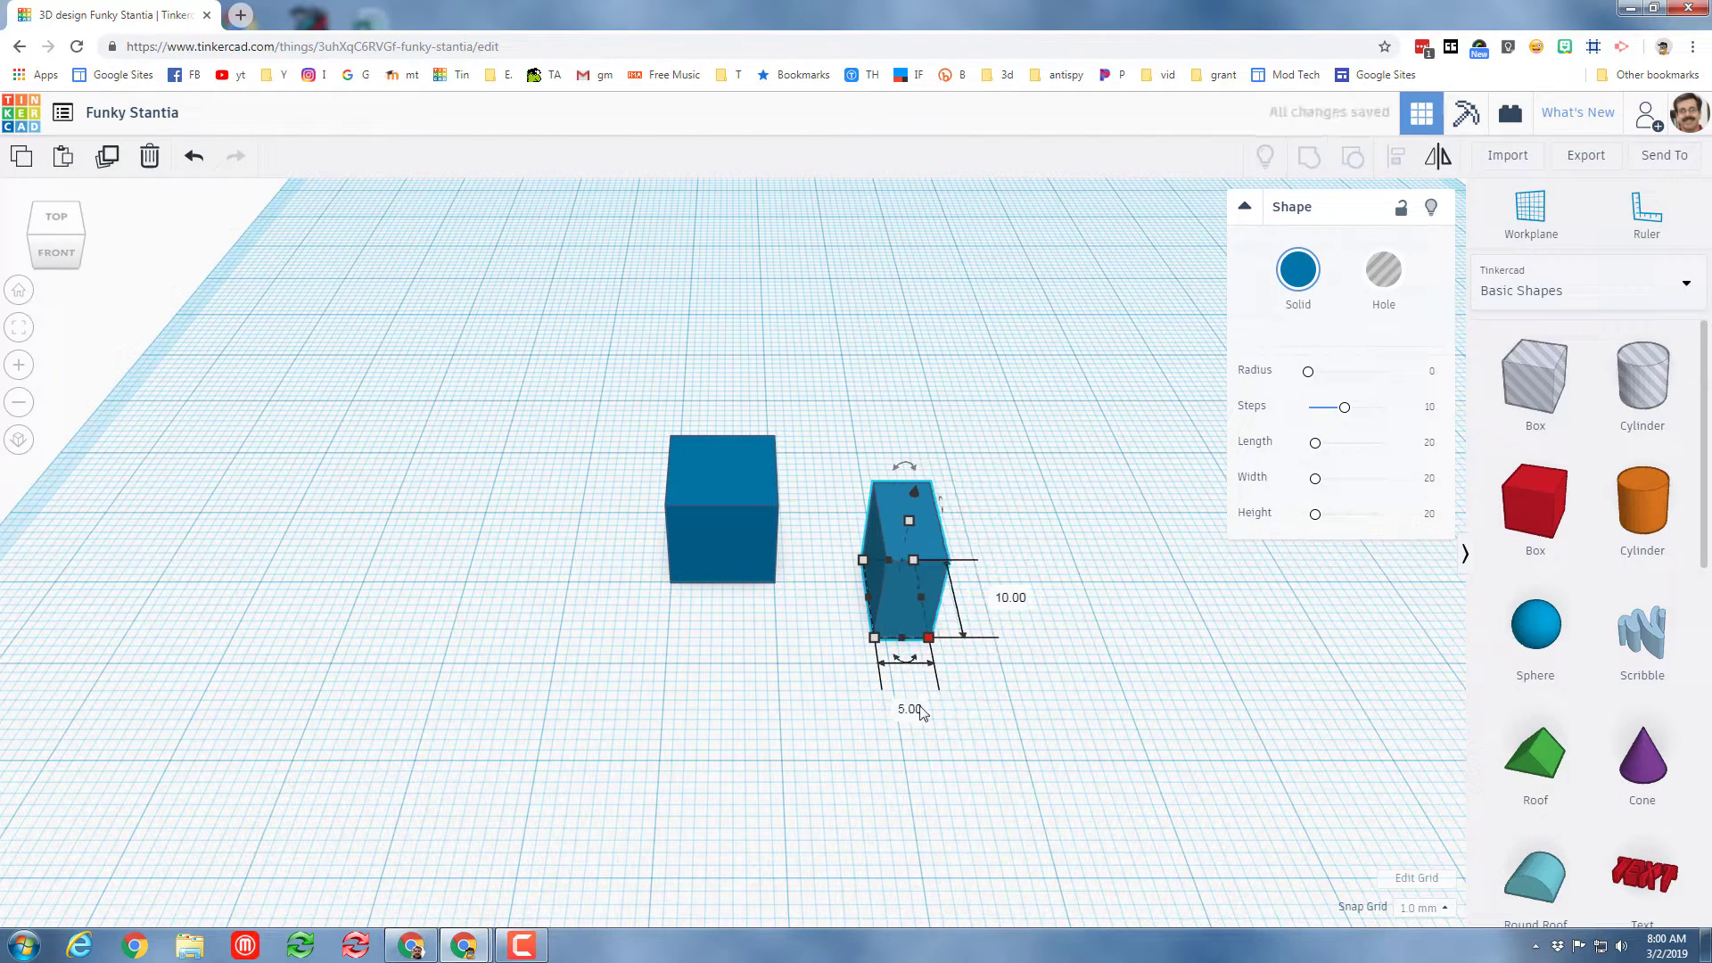
left_click(1073, 646)
left_click(906, 607)
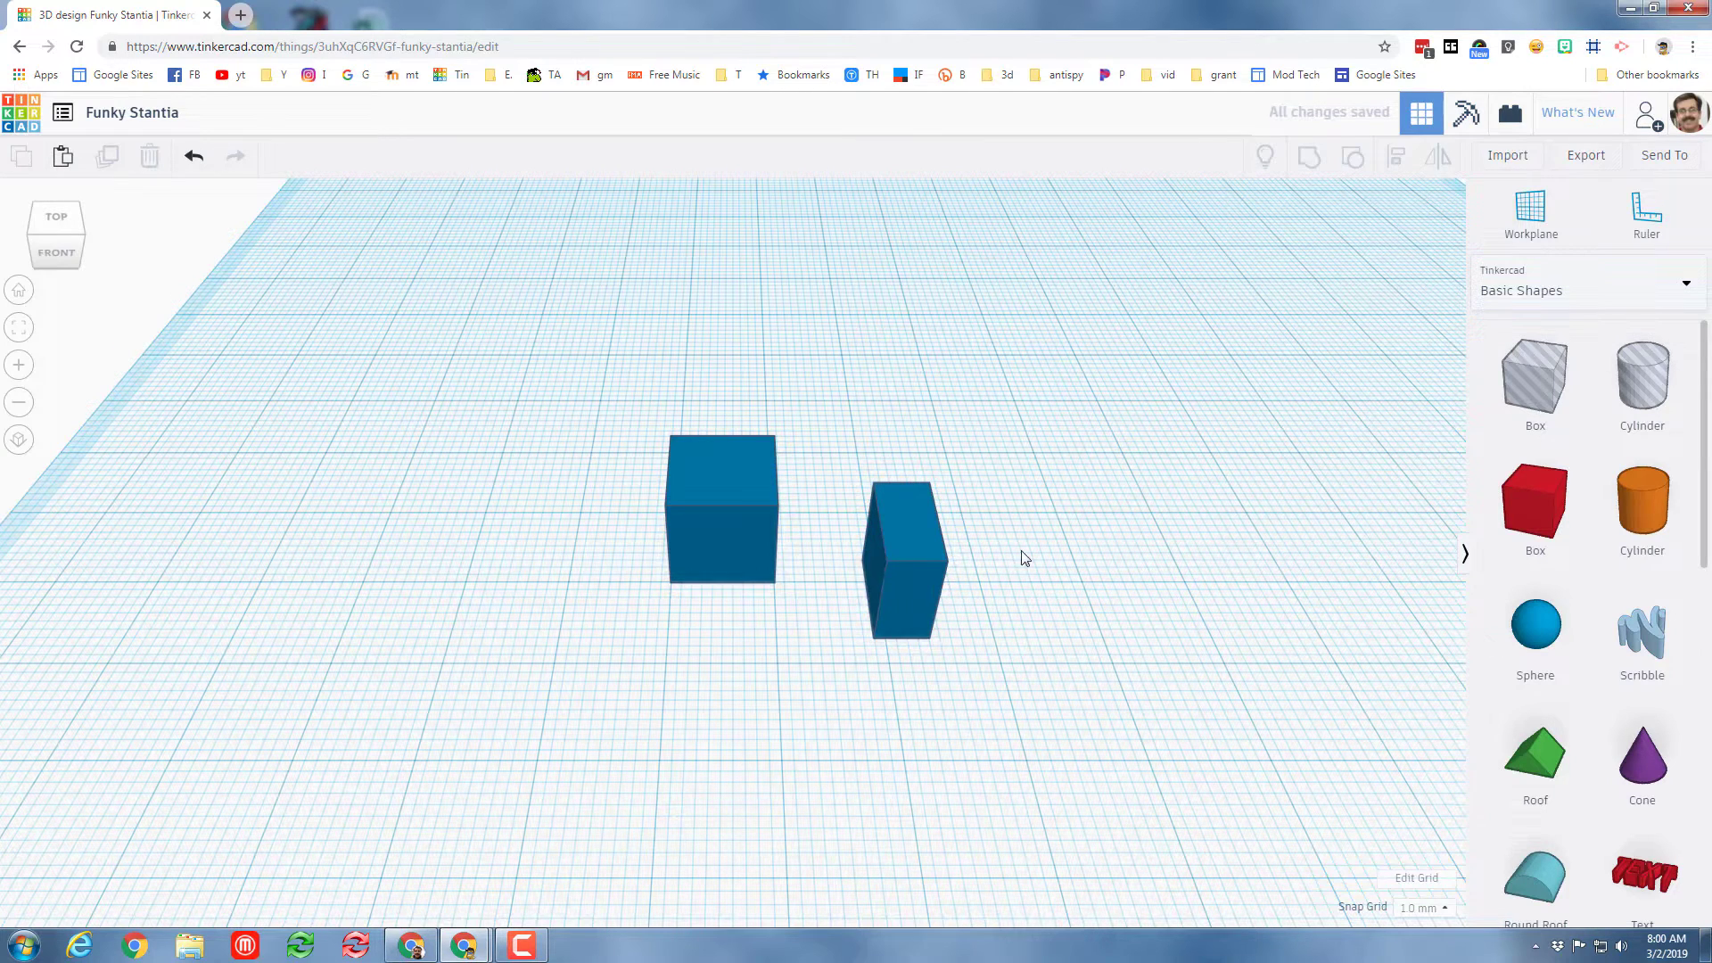
left_click(1297, 269)
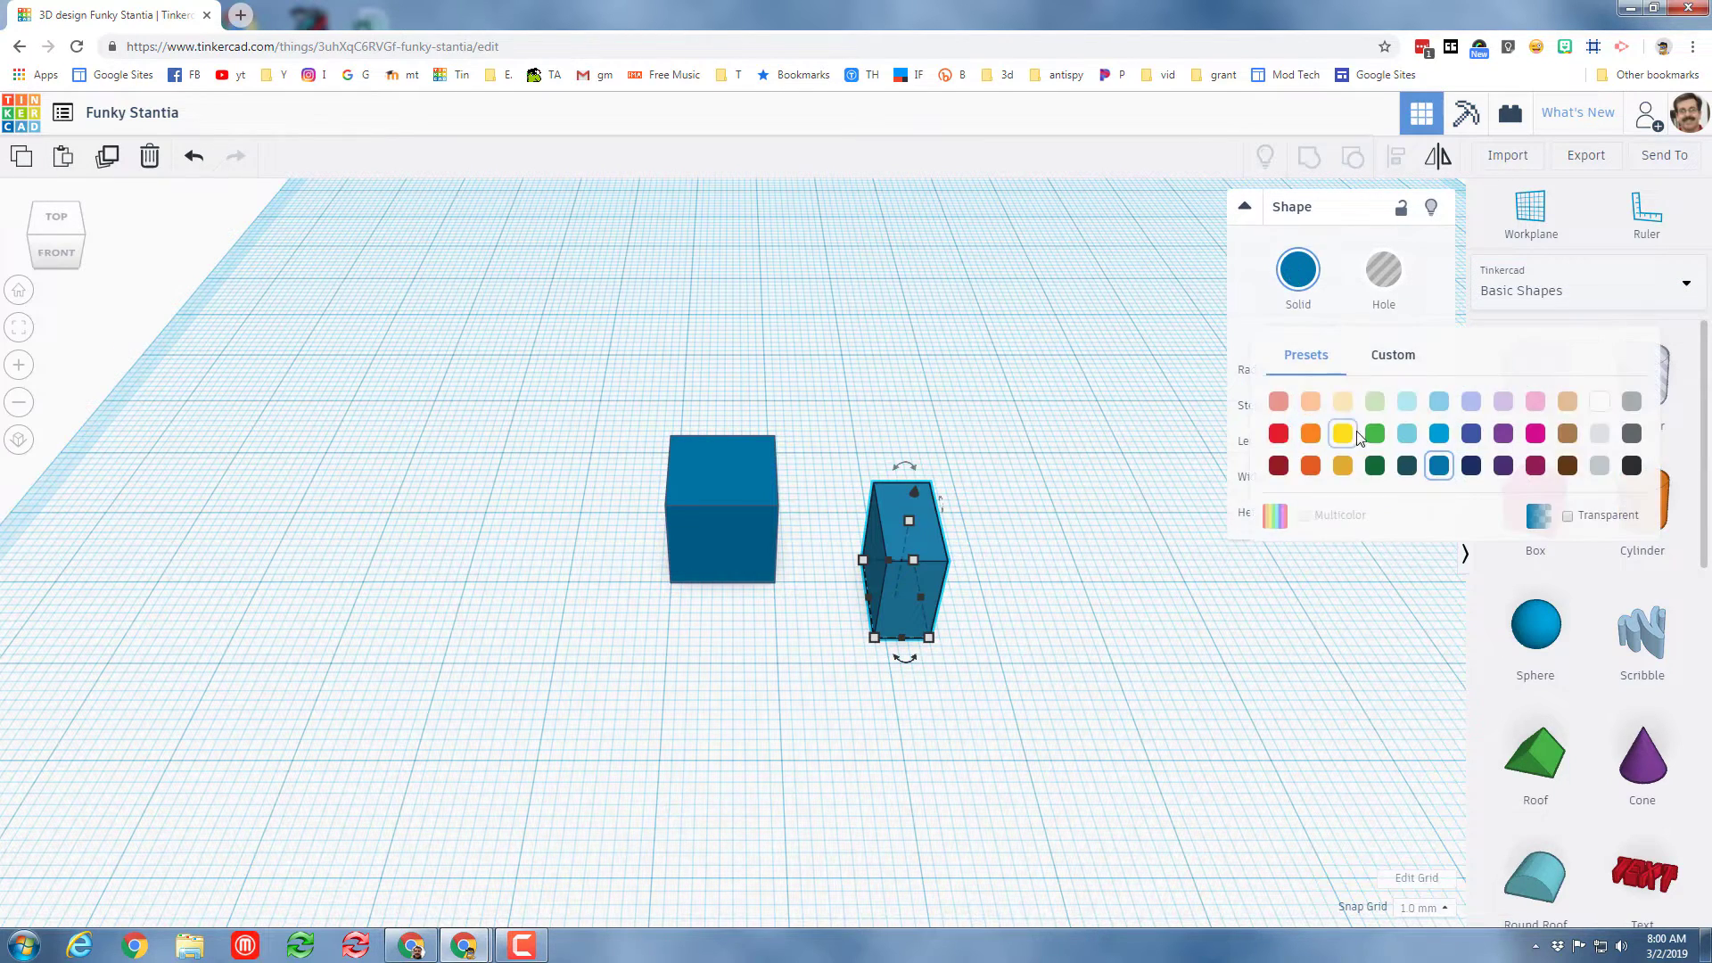
left_click(1342, 433)
left_click(1008, 644)
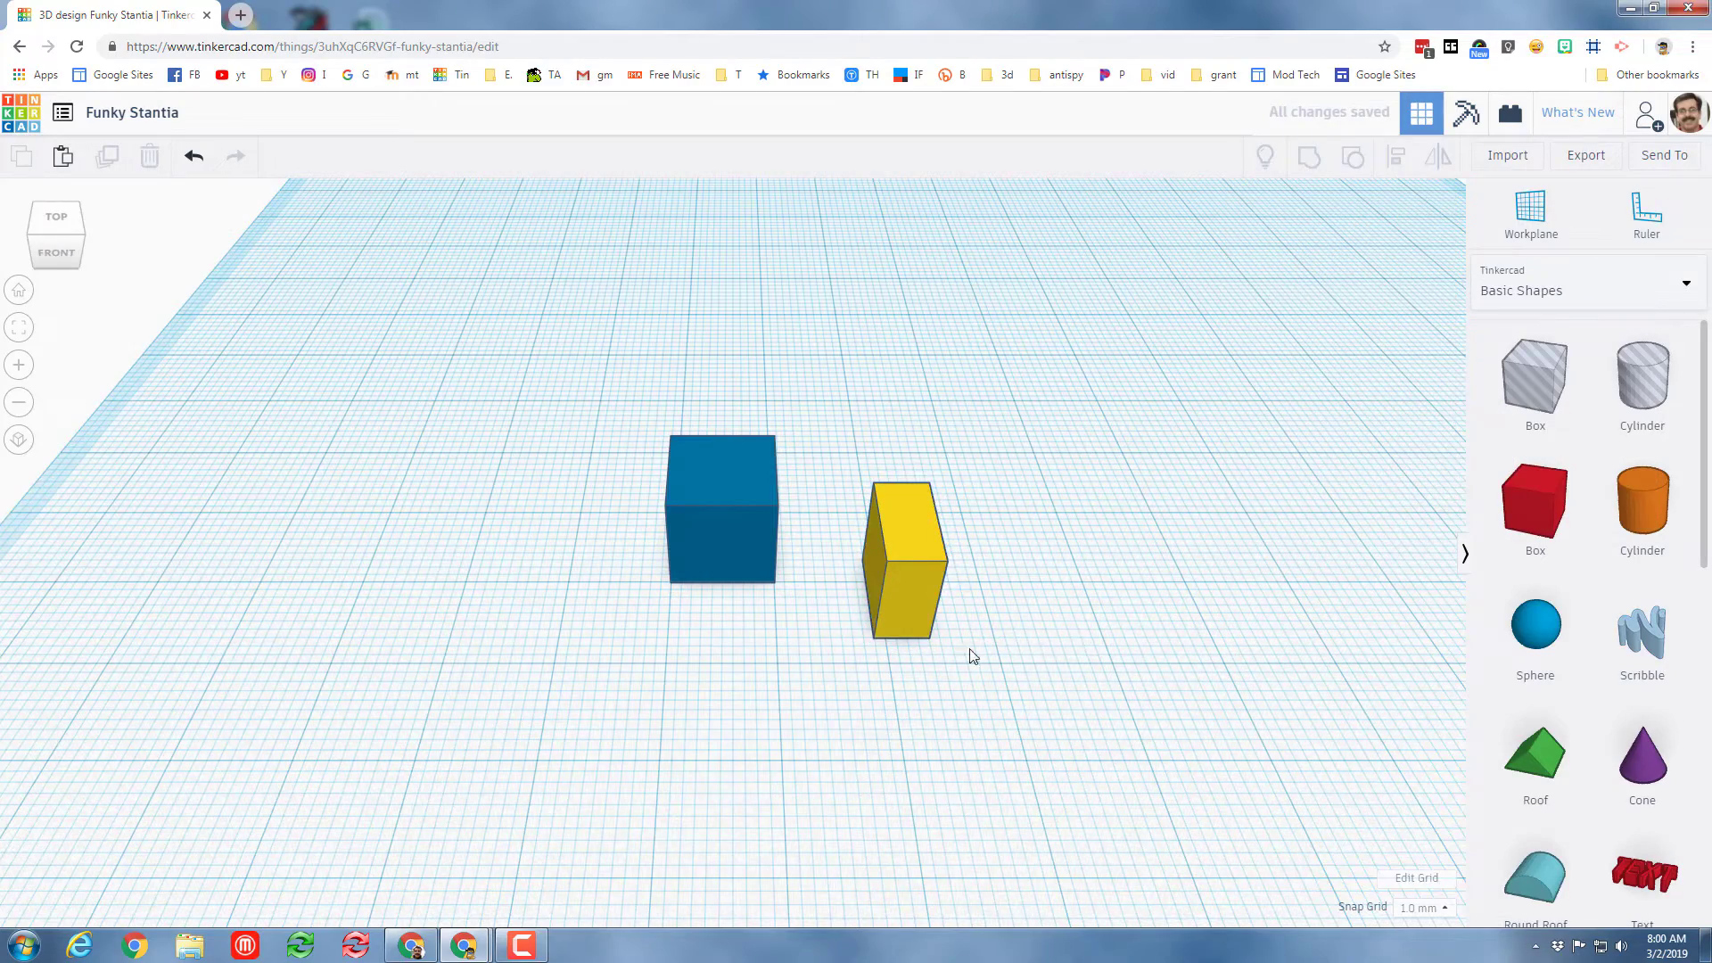
Duplicate the yellow block, place the copy beside it and set the copy's height to 5 mm
right_click_drag(973, 656, 794, 678)
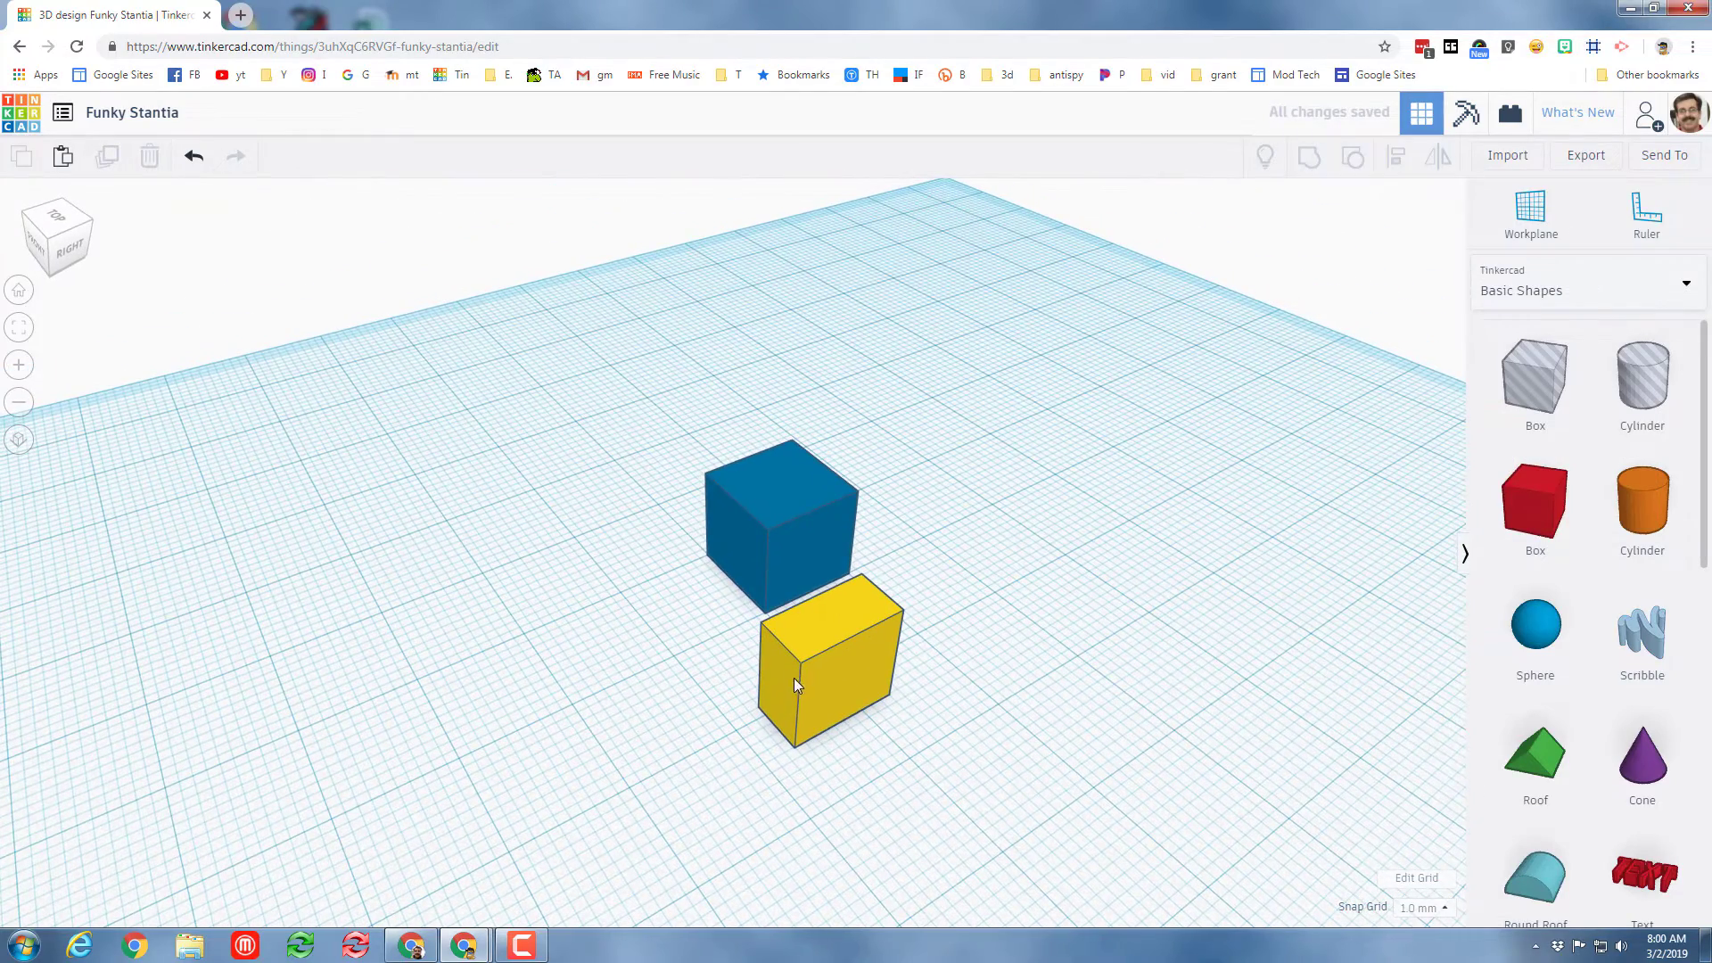
left_click(831, 692)
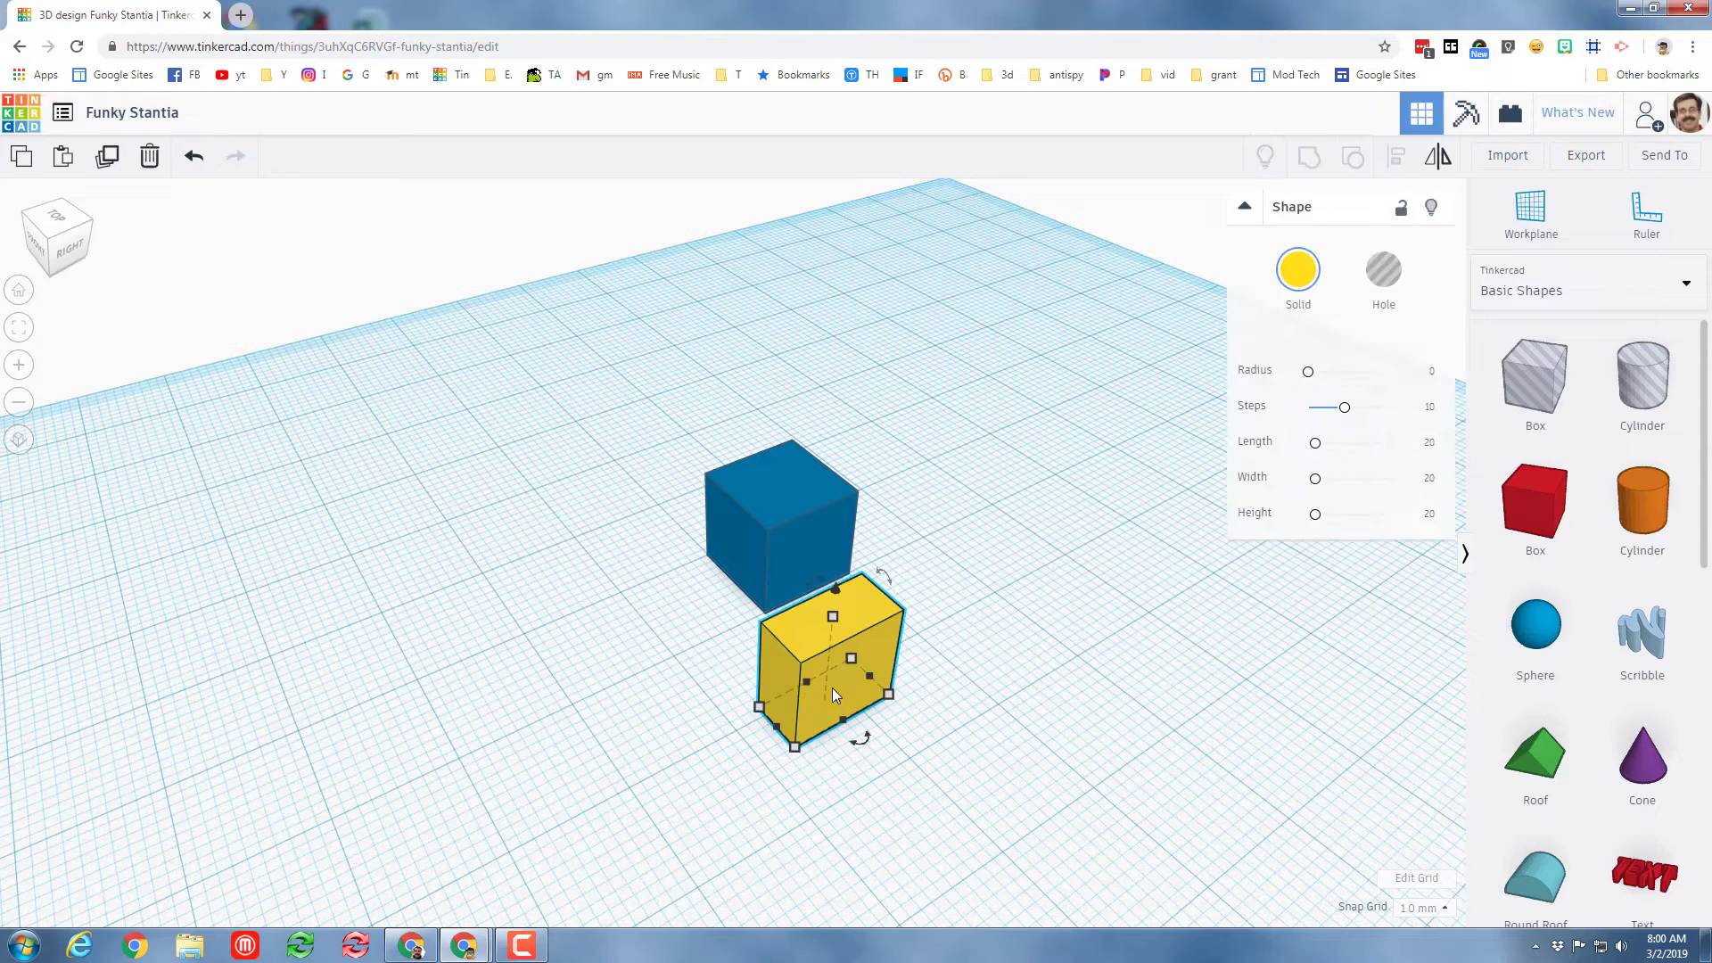
key("ctrl+d")
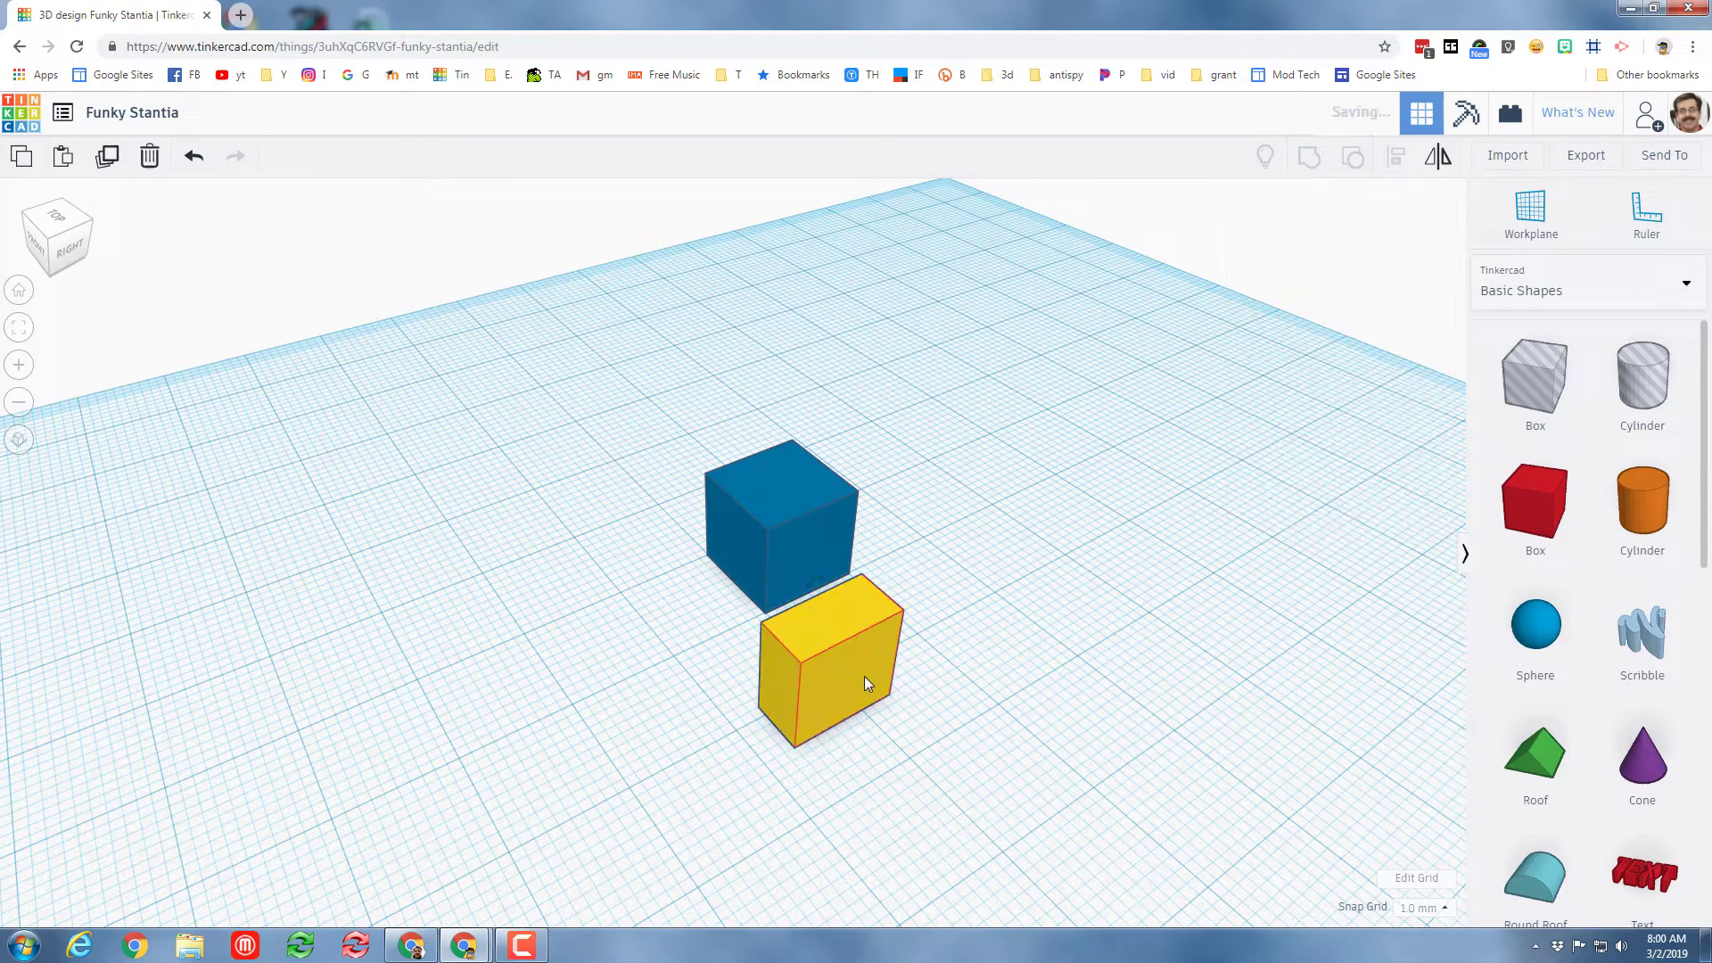
left_click_drag(864, 676, 991, 665)
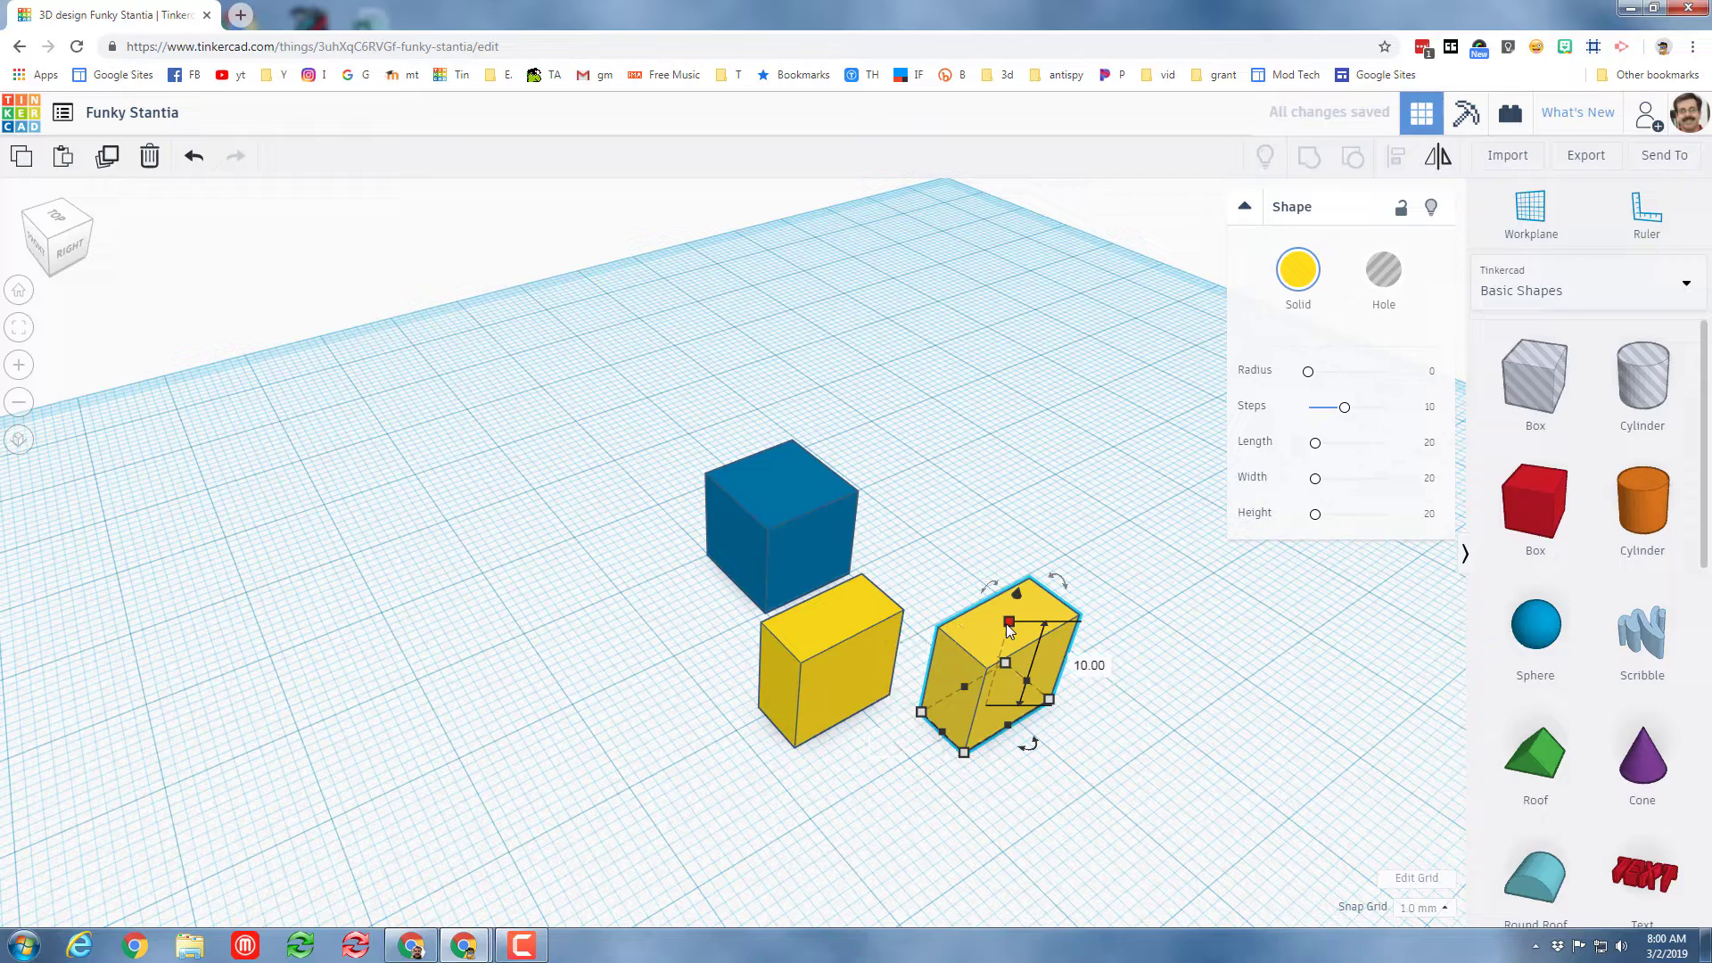
left_click(1088, 666)
type("5")
key("Return")
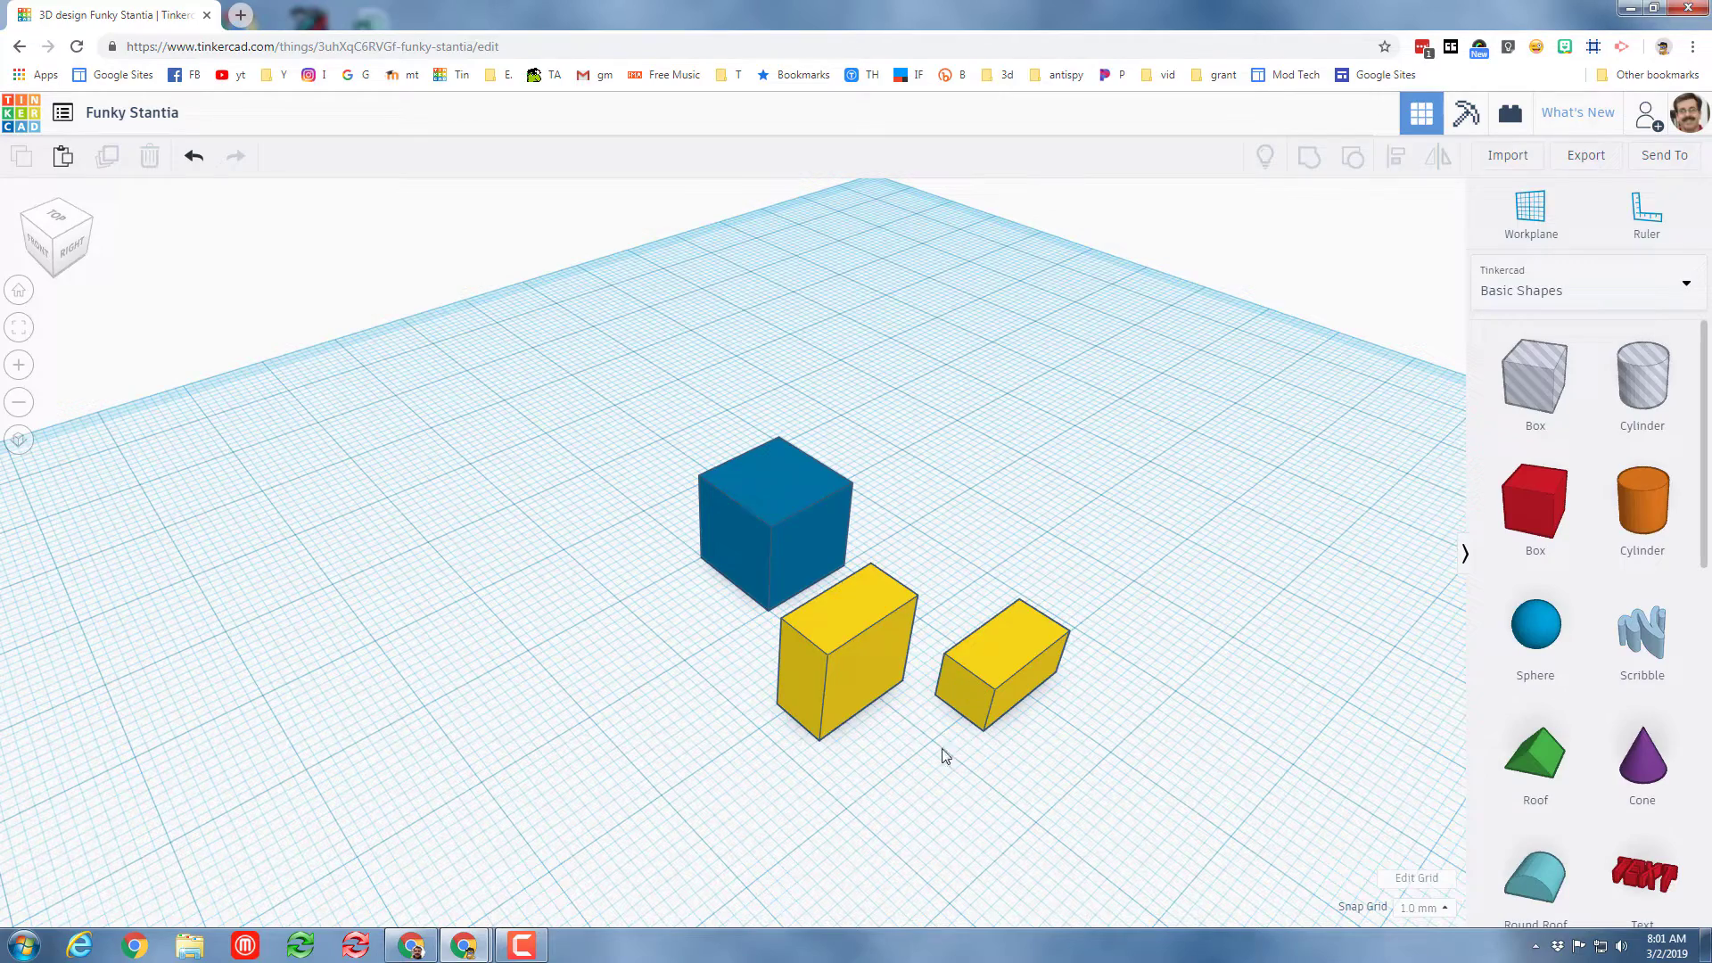
Duplicate the low yellow block, place the copy apart from it and set the copy's length to 5 mm
right_click_drag(1115, 726, 995, 744)
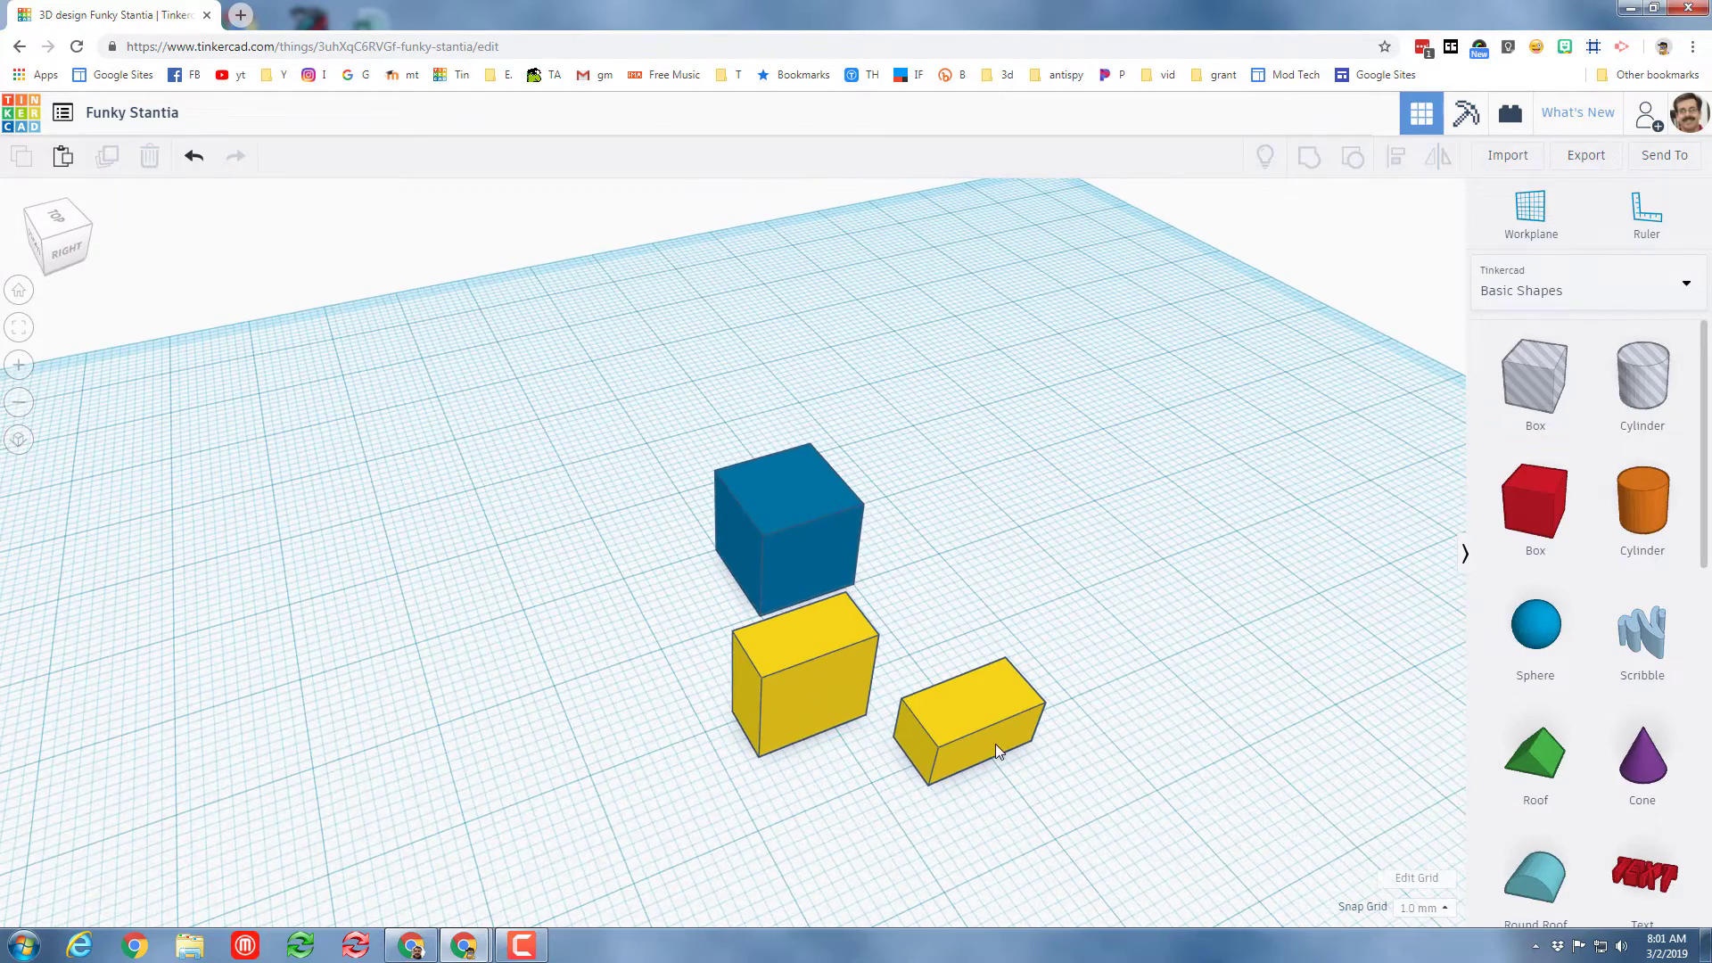
left_click(995, 744)
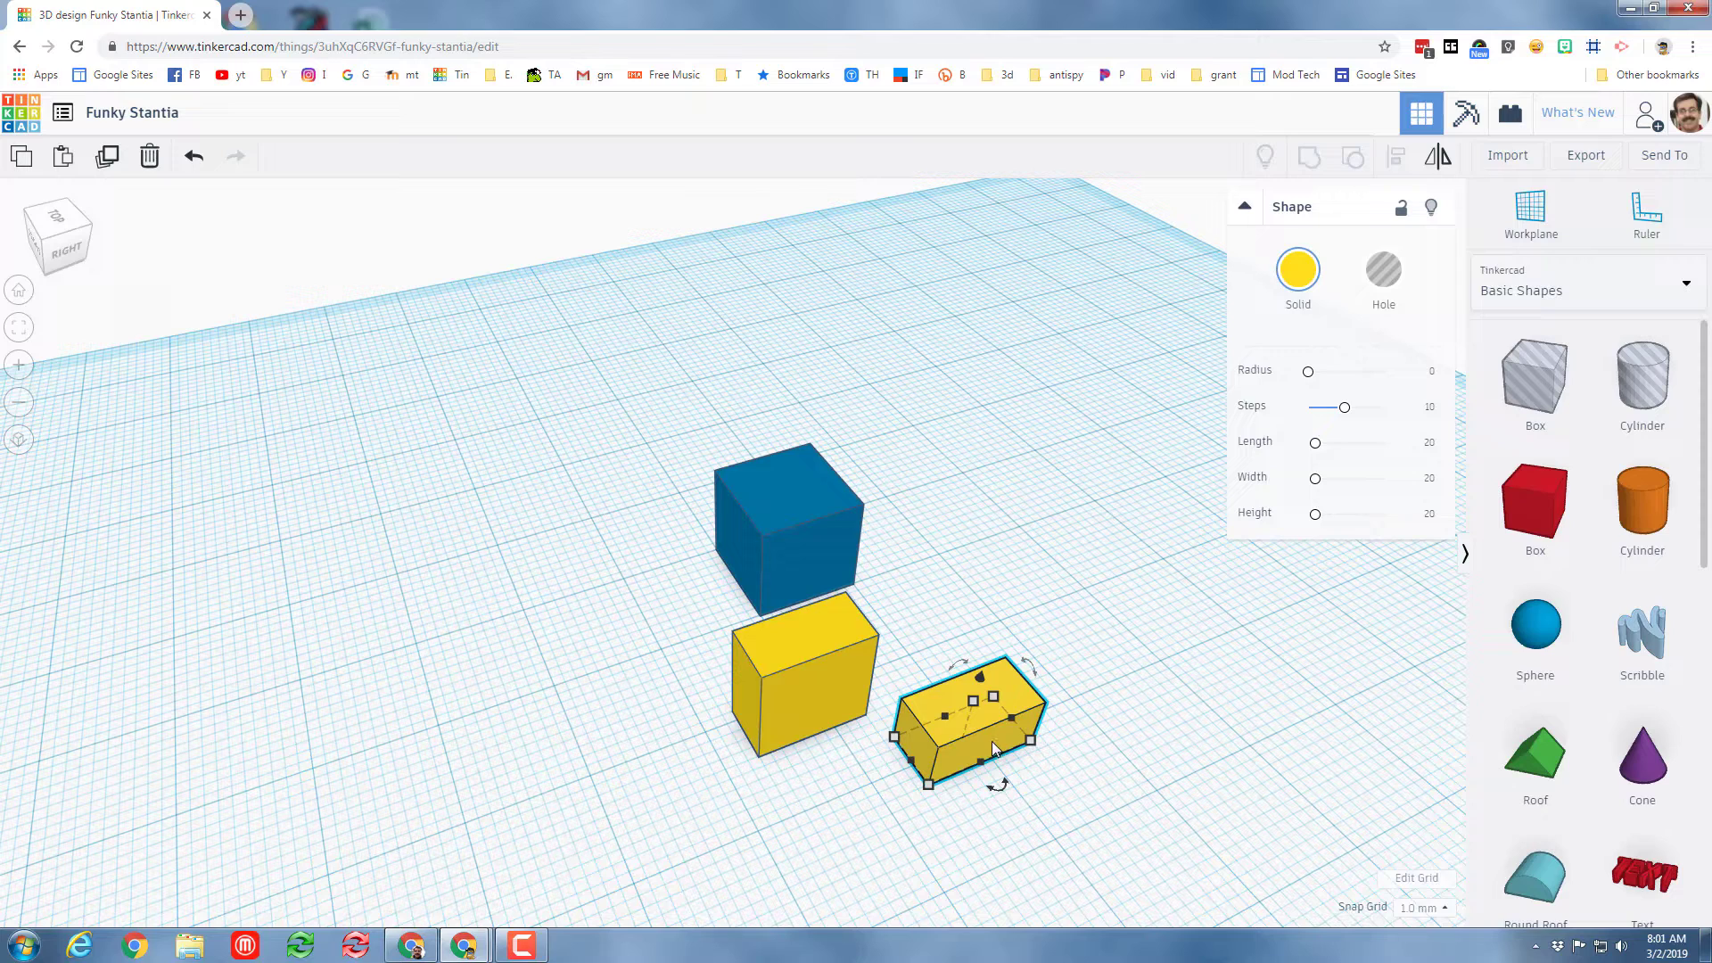
key("ctrl+d")
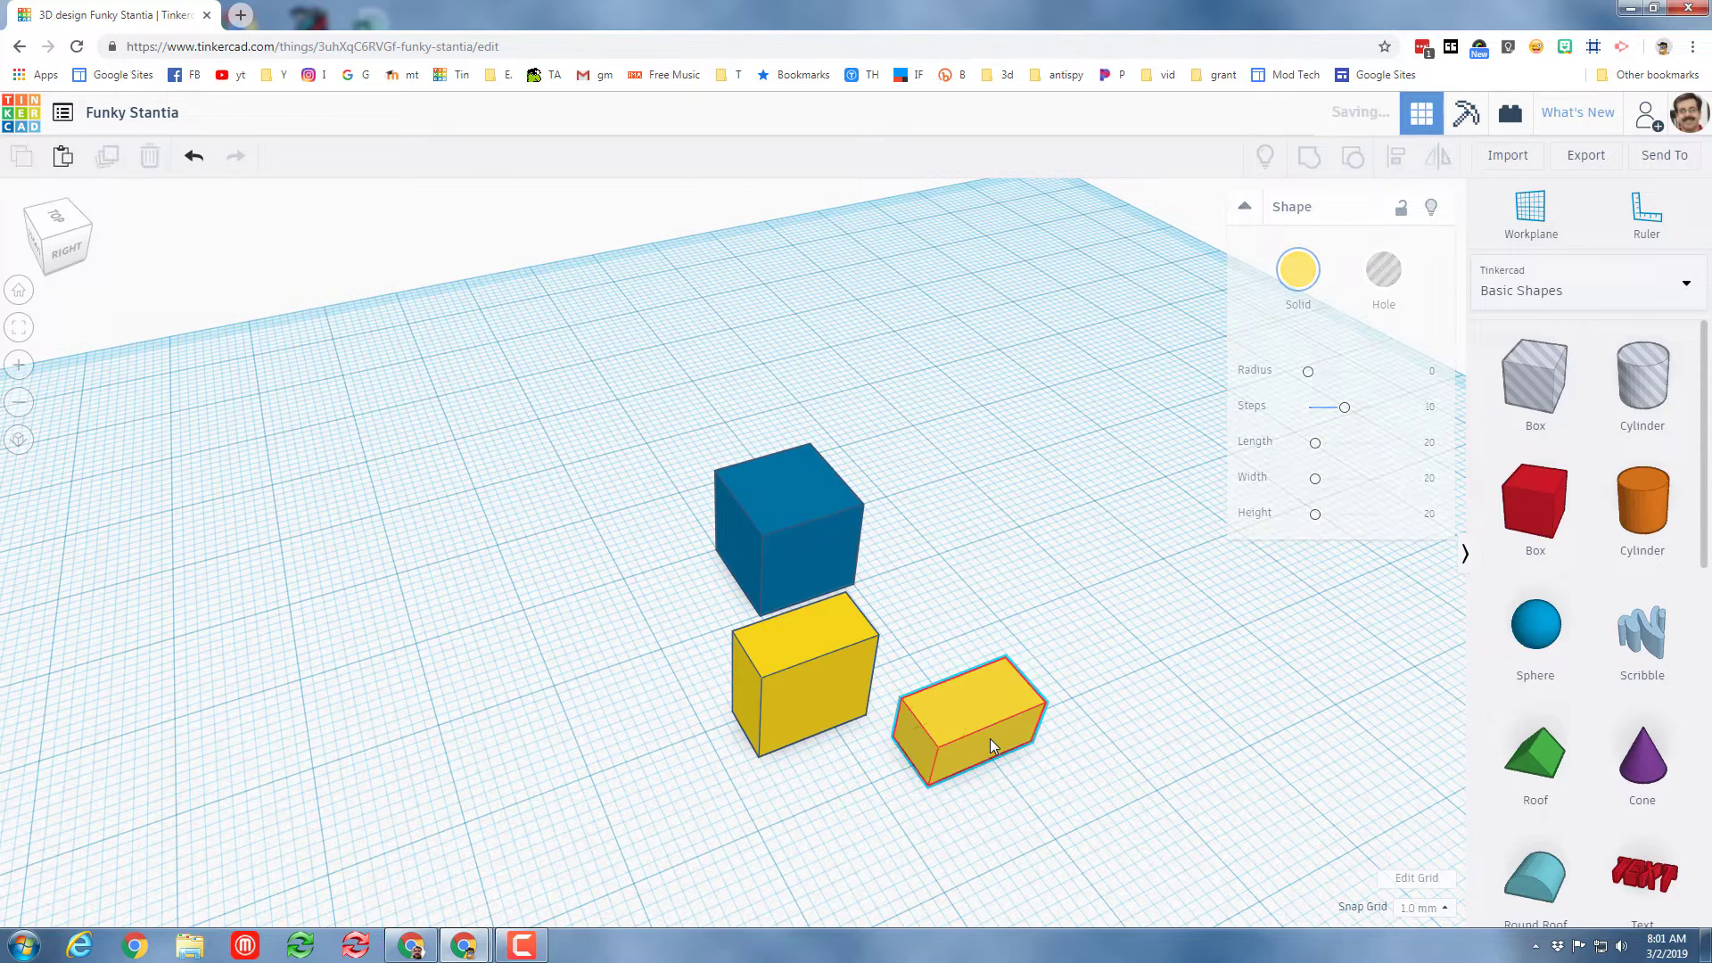
left_click_drag(972, 747, 817, 782)
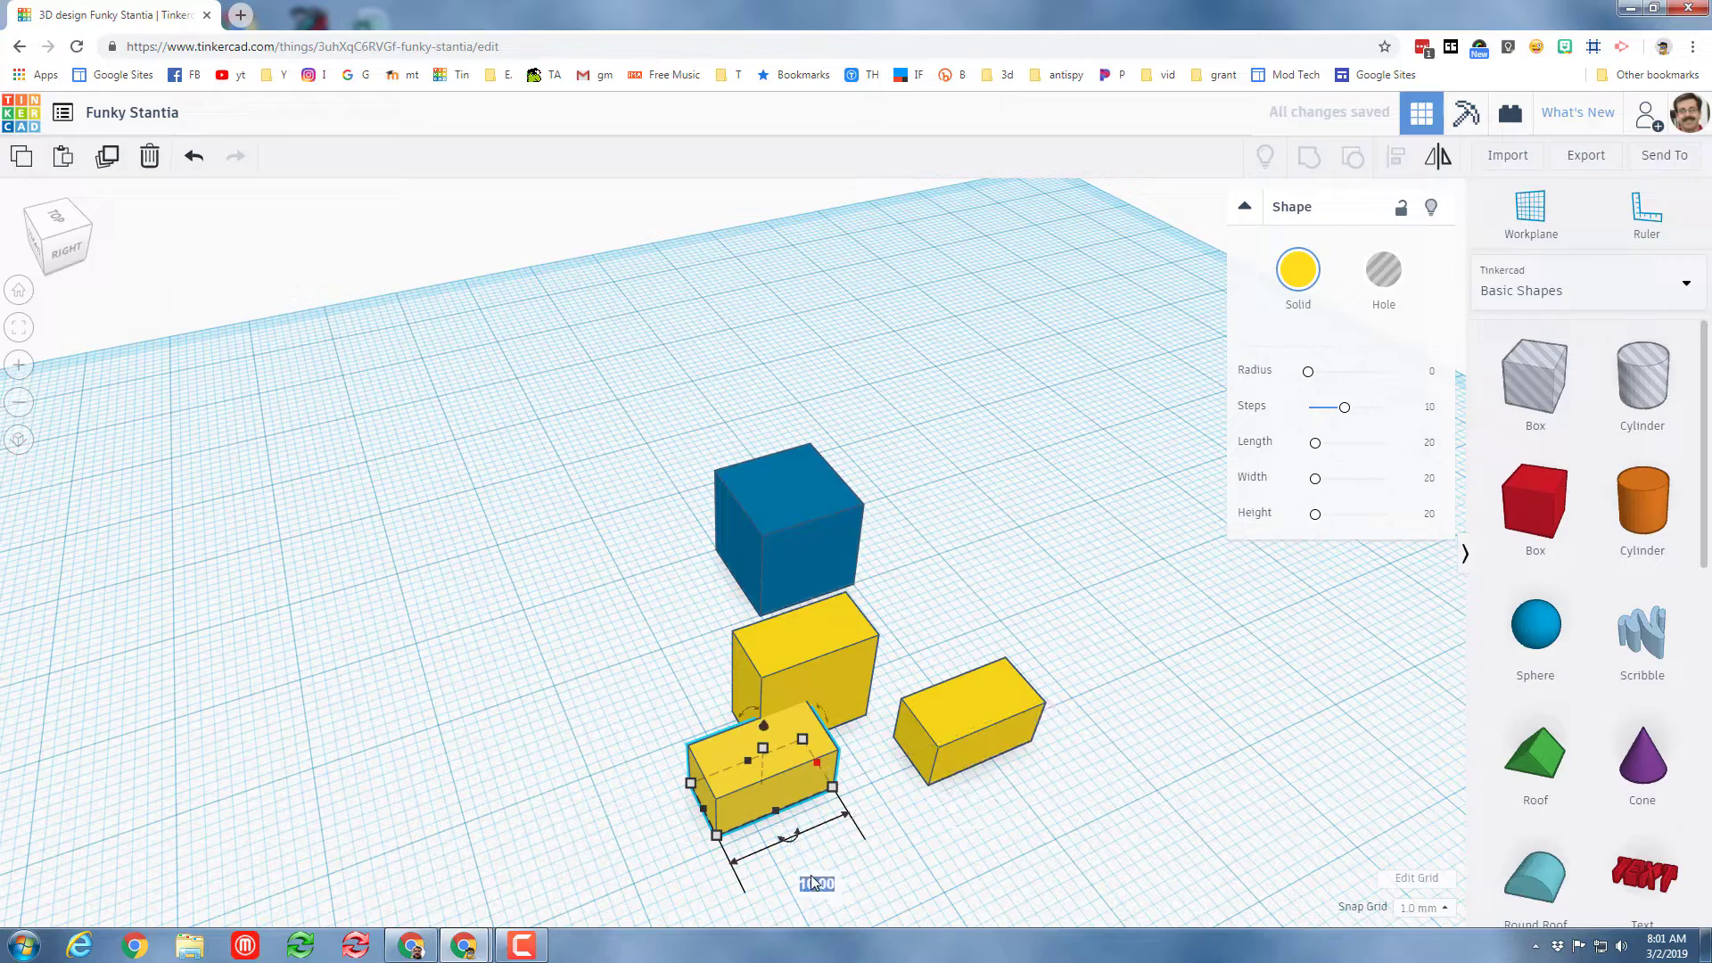
type("5")
key("Return")
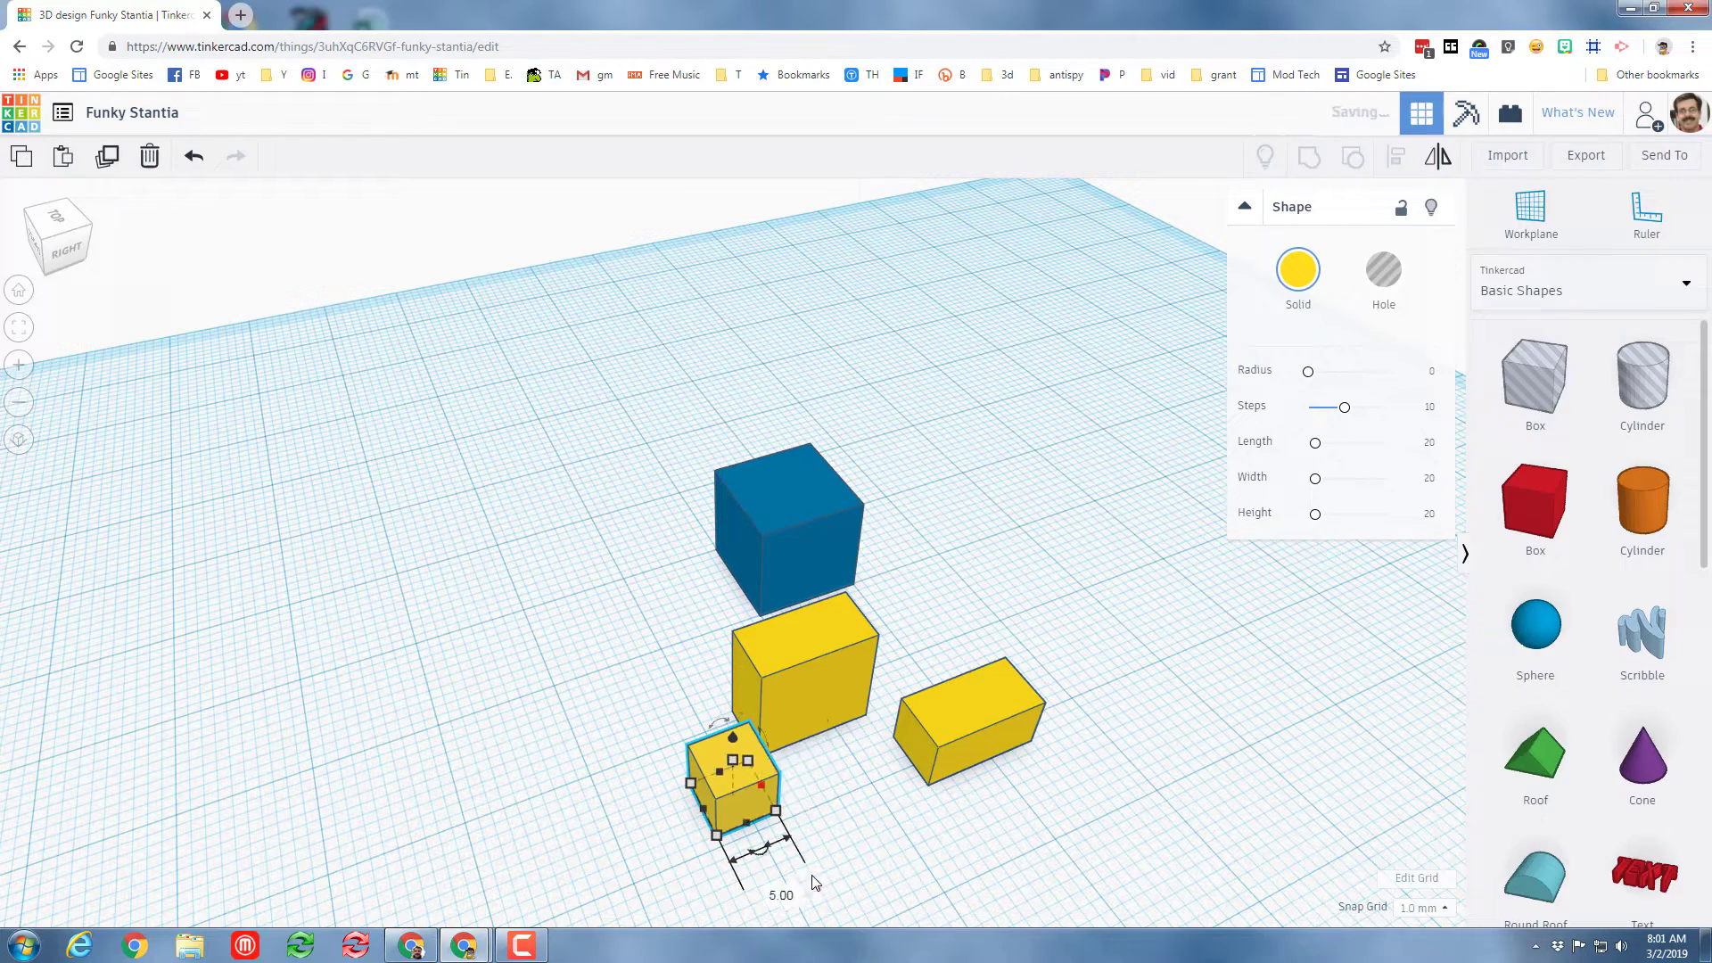
Colour the small 5 mm cube magenta and the low yellow block dark orange
right_click_drag(546, 815, 837, 821)
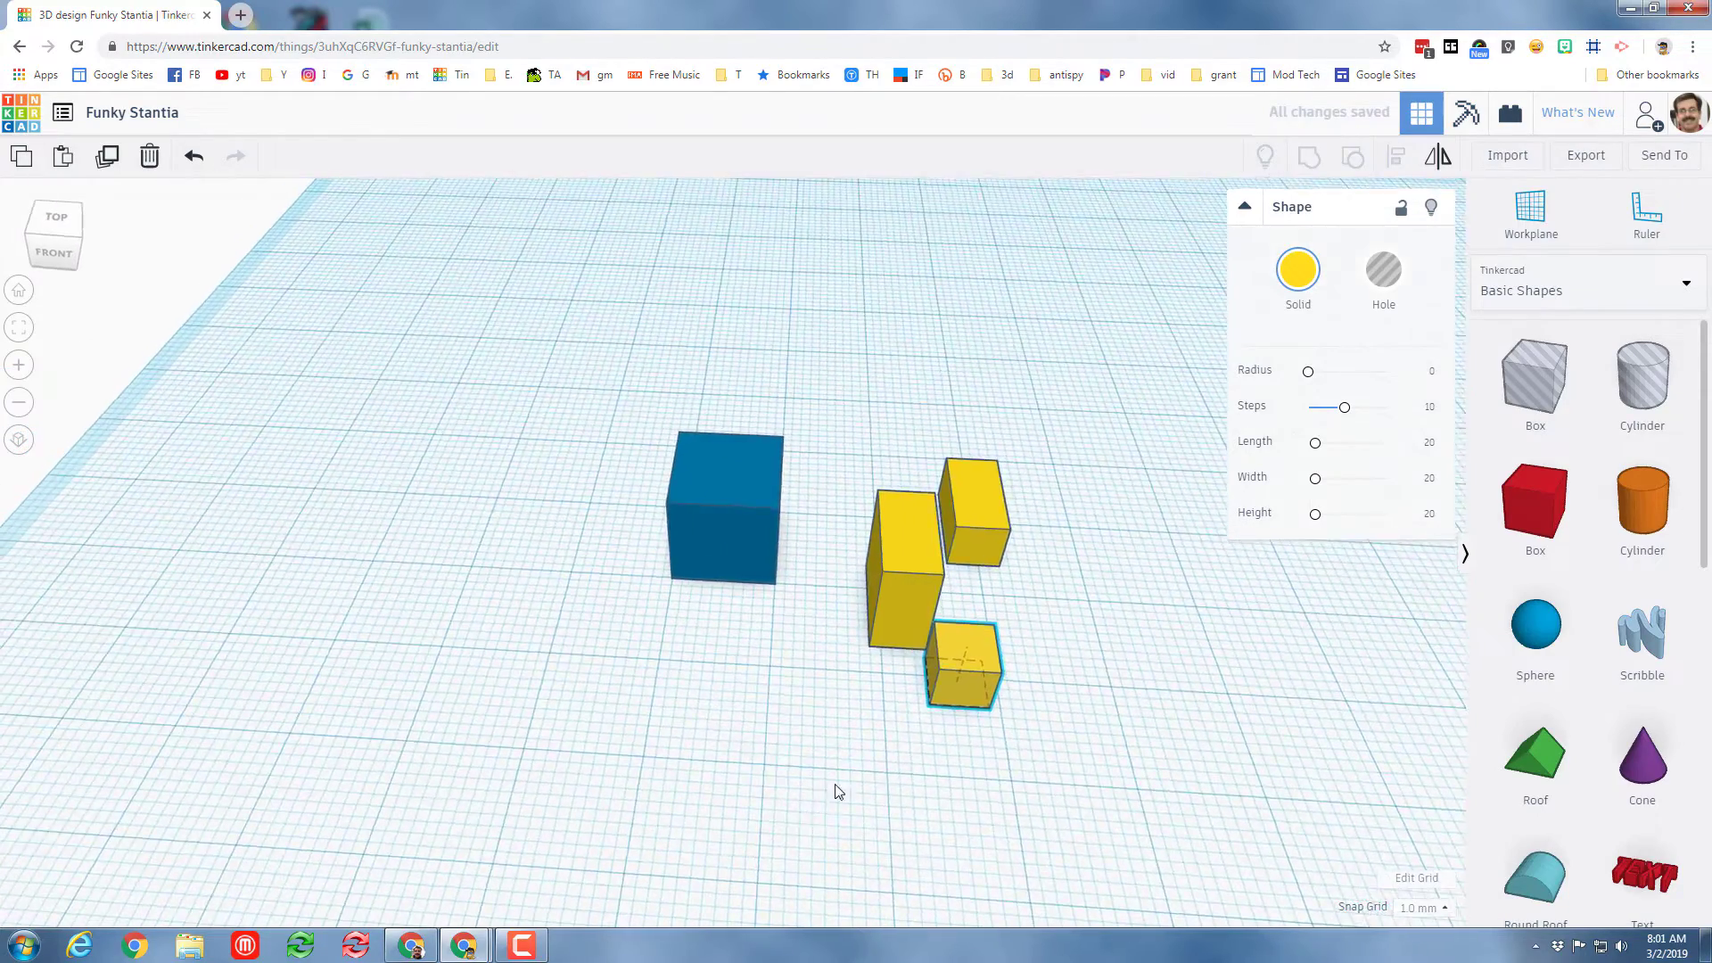
left_click(1298, 269)
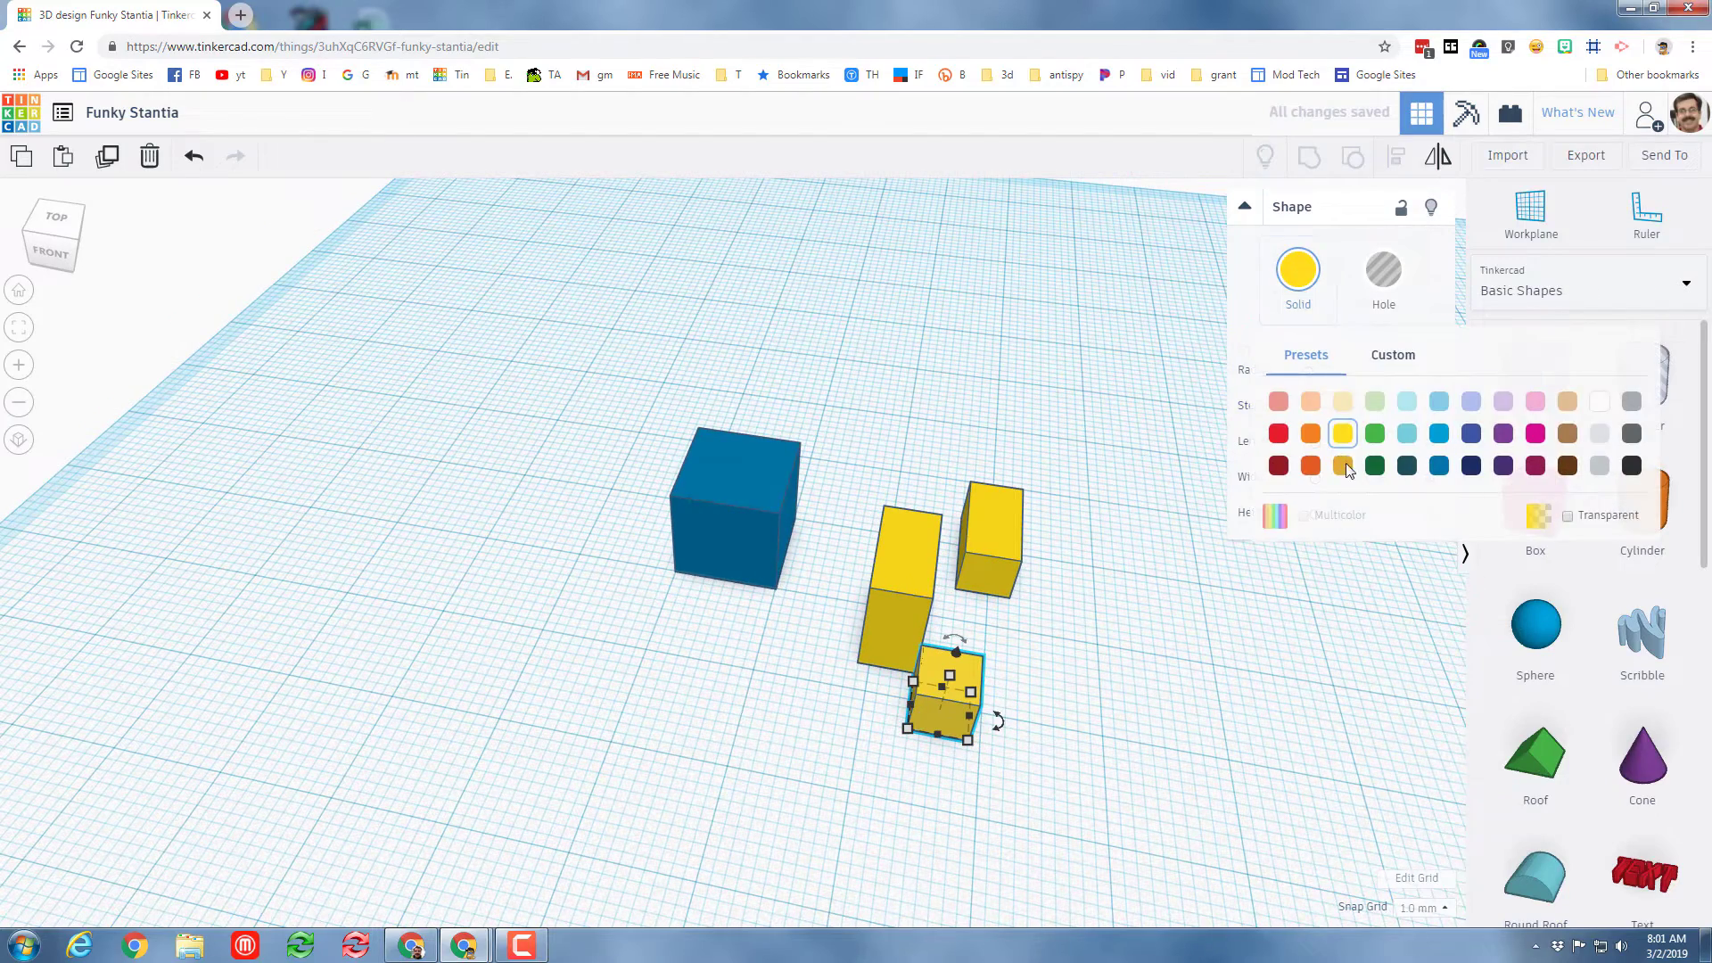
left_click(1535, 433)
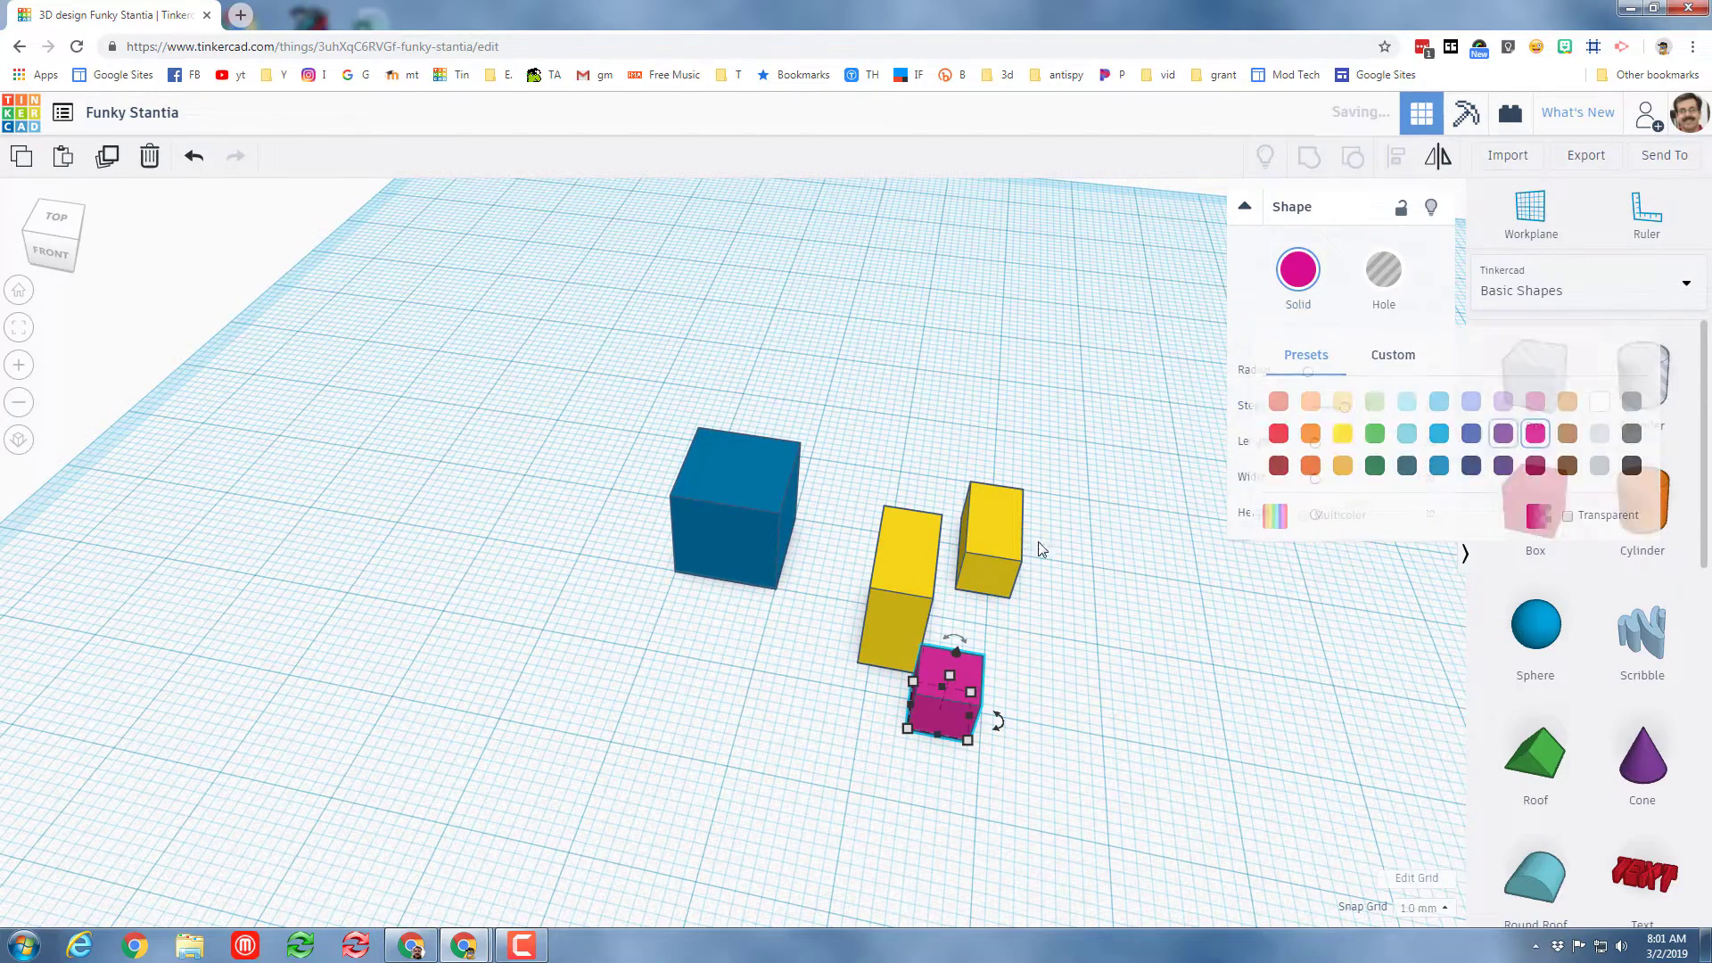
left_click(982, 526)
left_click(1294, 283)
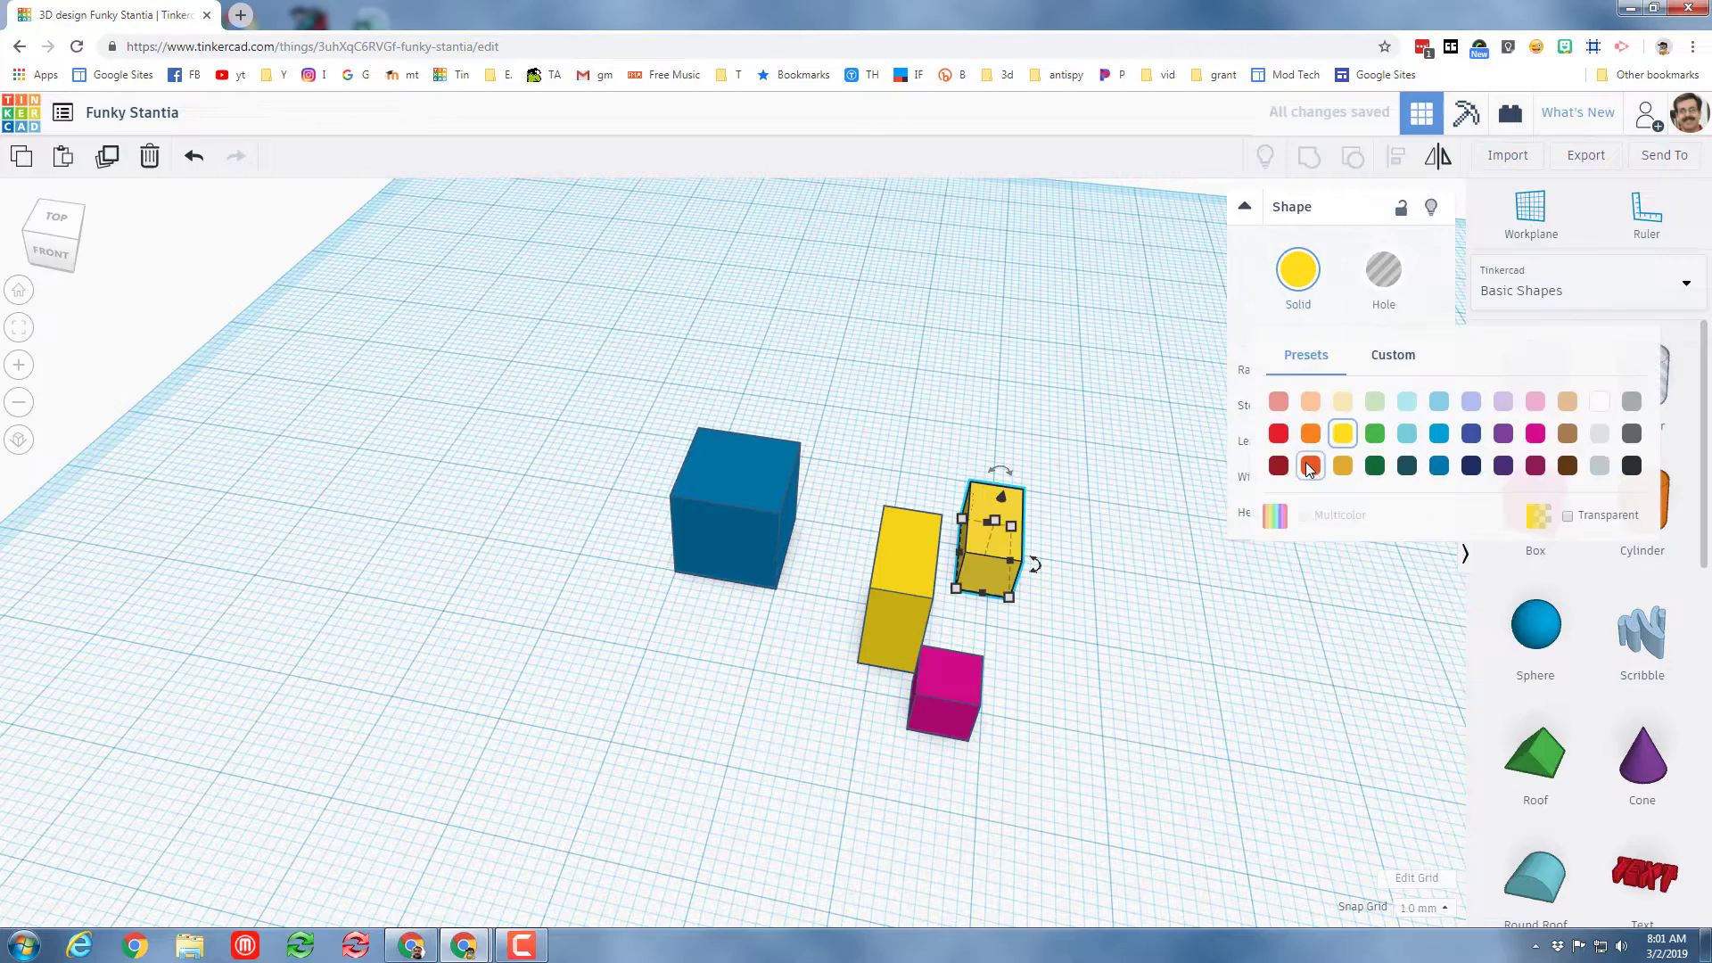
left_click(1106, 638)
Add a wedge to the workplane beside the blue cube and scale it proportionally to a 10 mm length and width
right_click_drag(1106, 638, 896, 634)
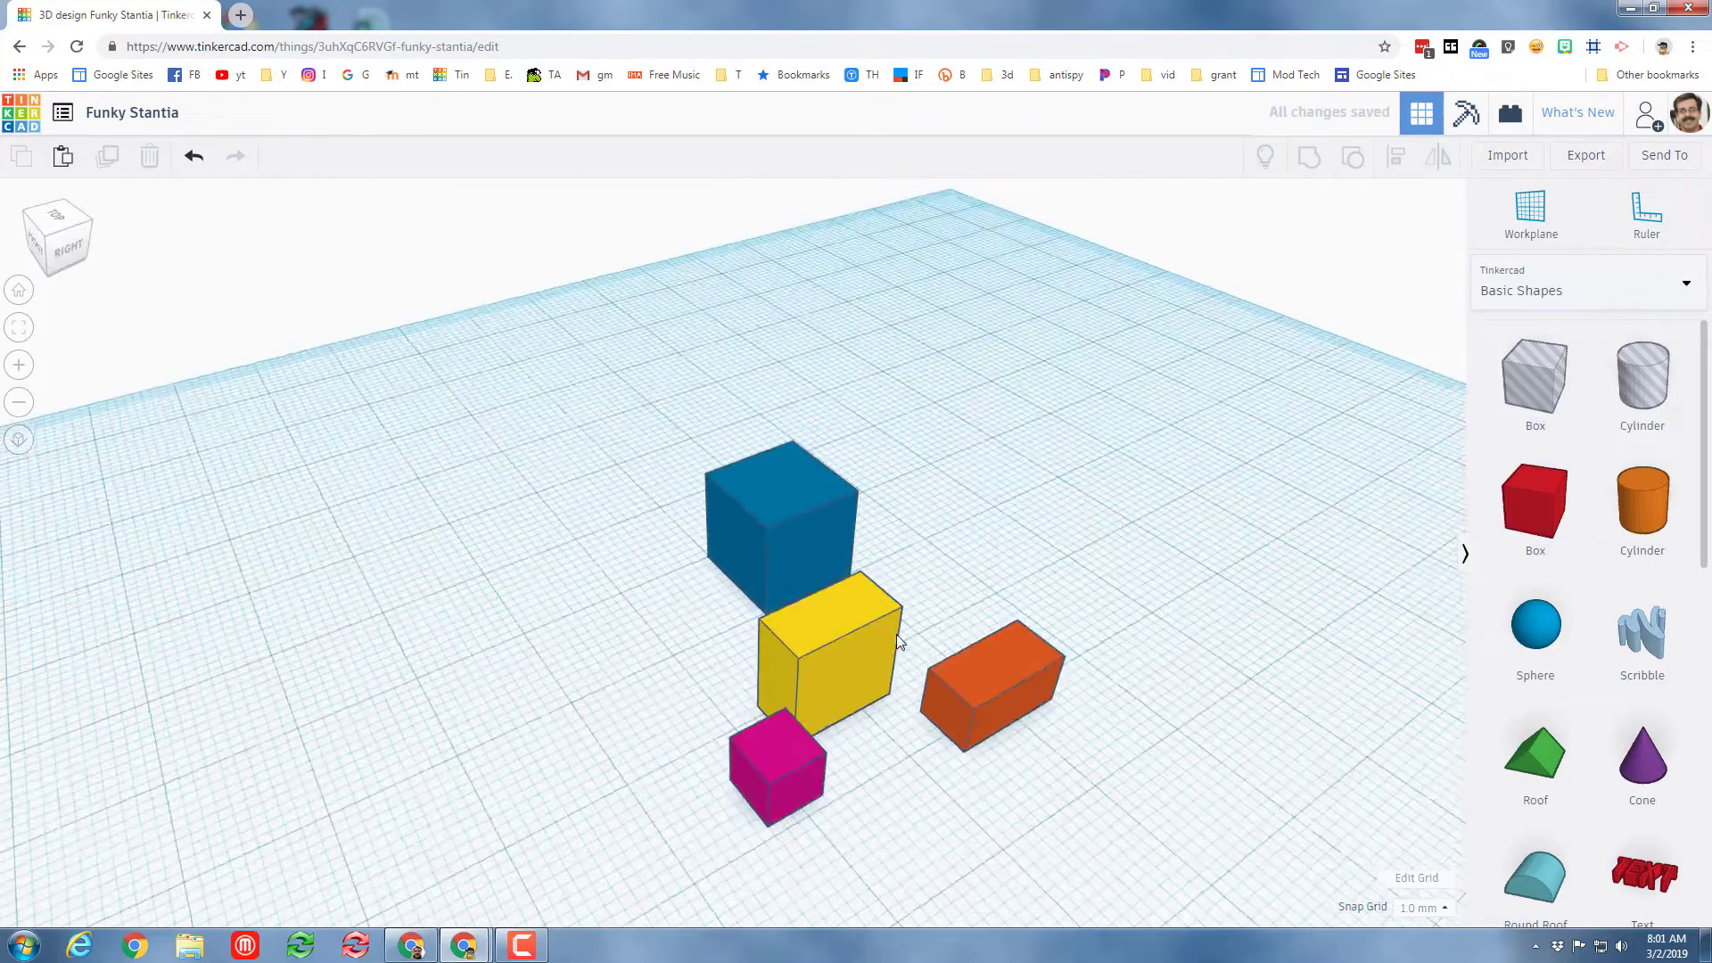
right_click_drag(1045, 645, 1123, 638)
scroll(1556, 529, "down", 3)
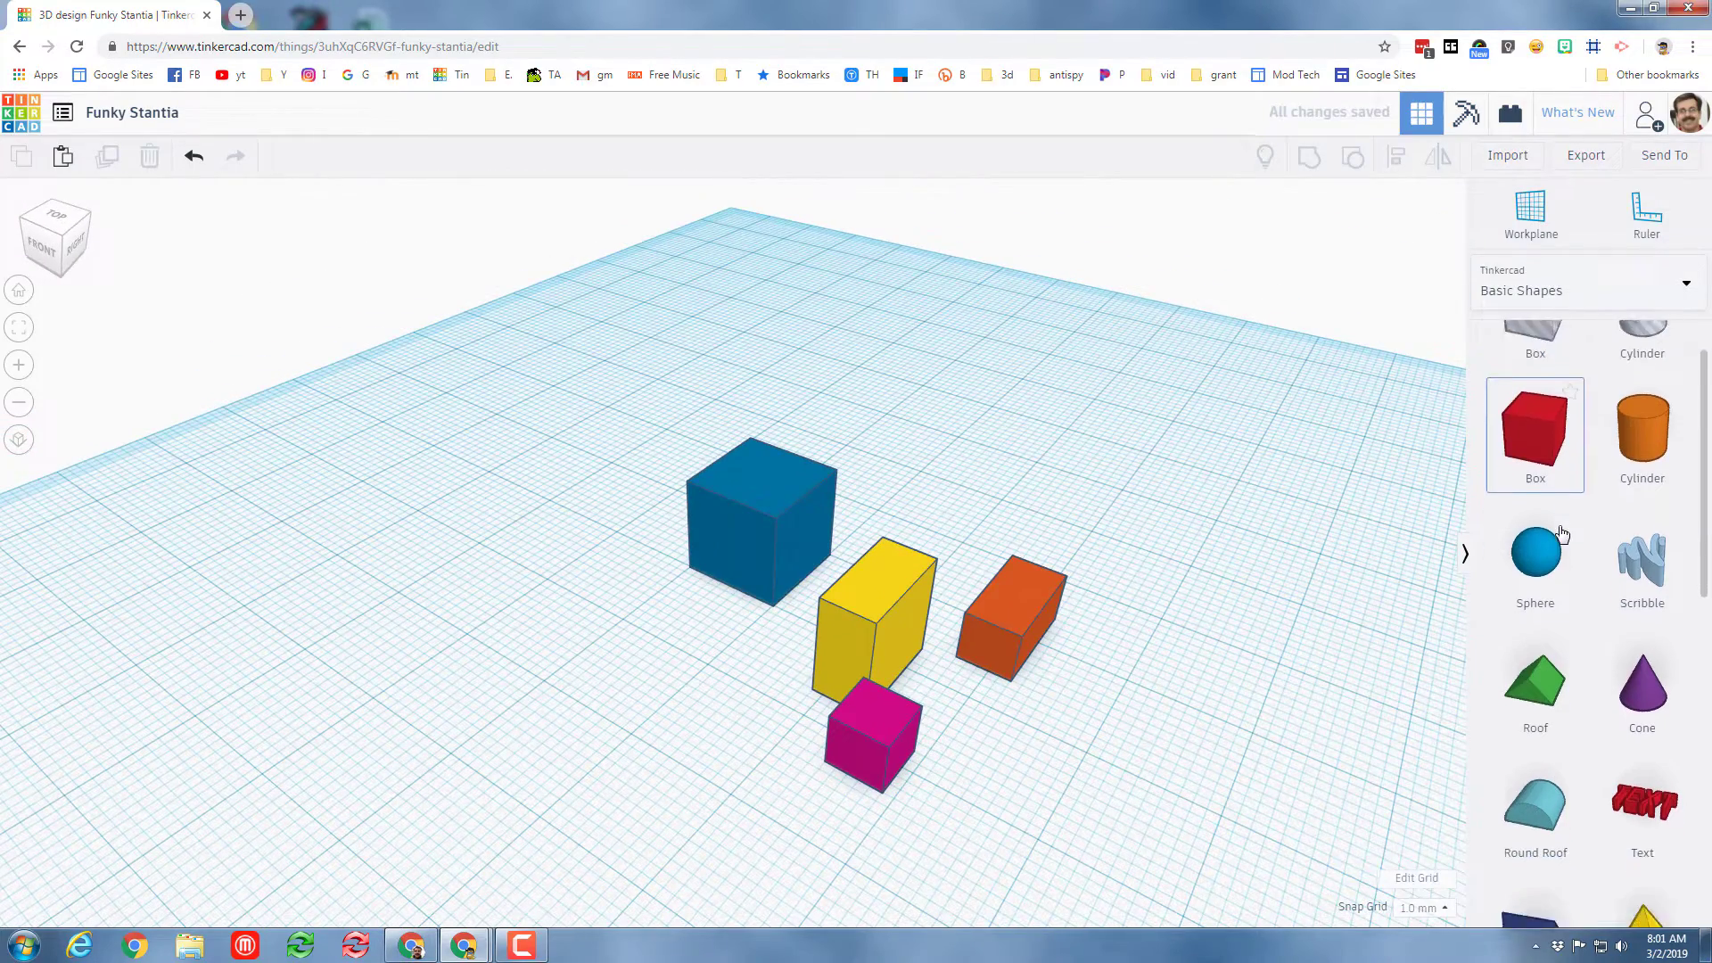
left_click_drag(1535, 749, 503, 619)
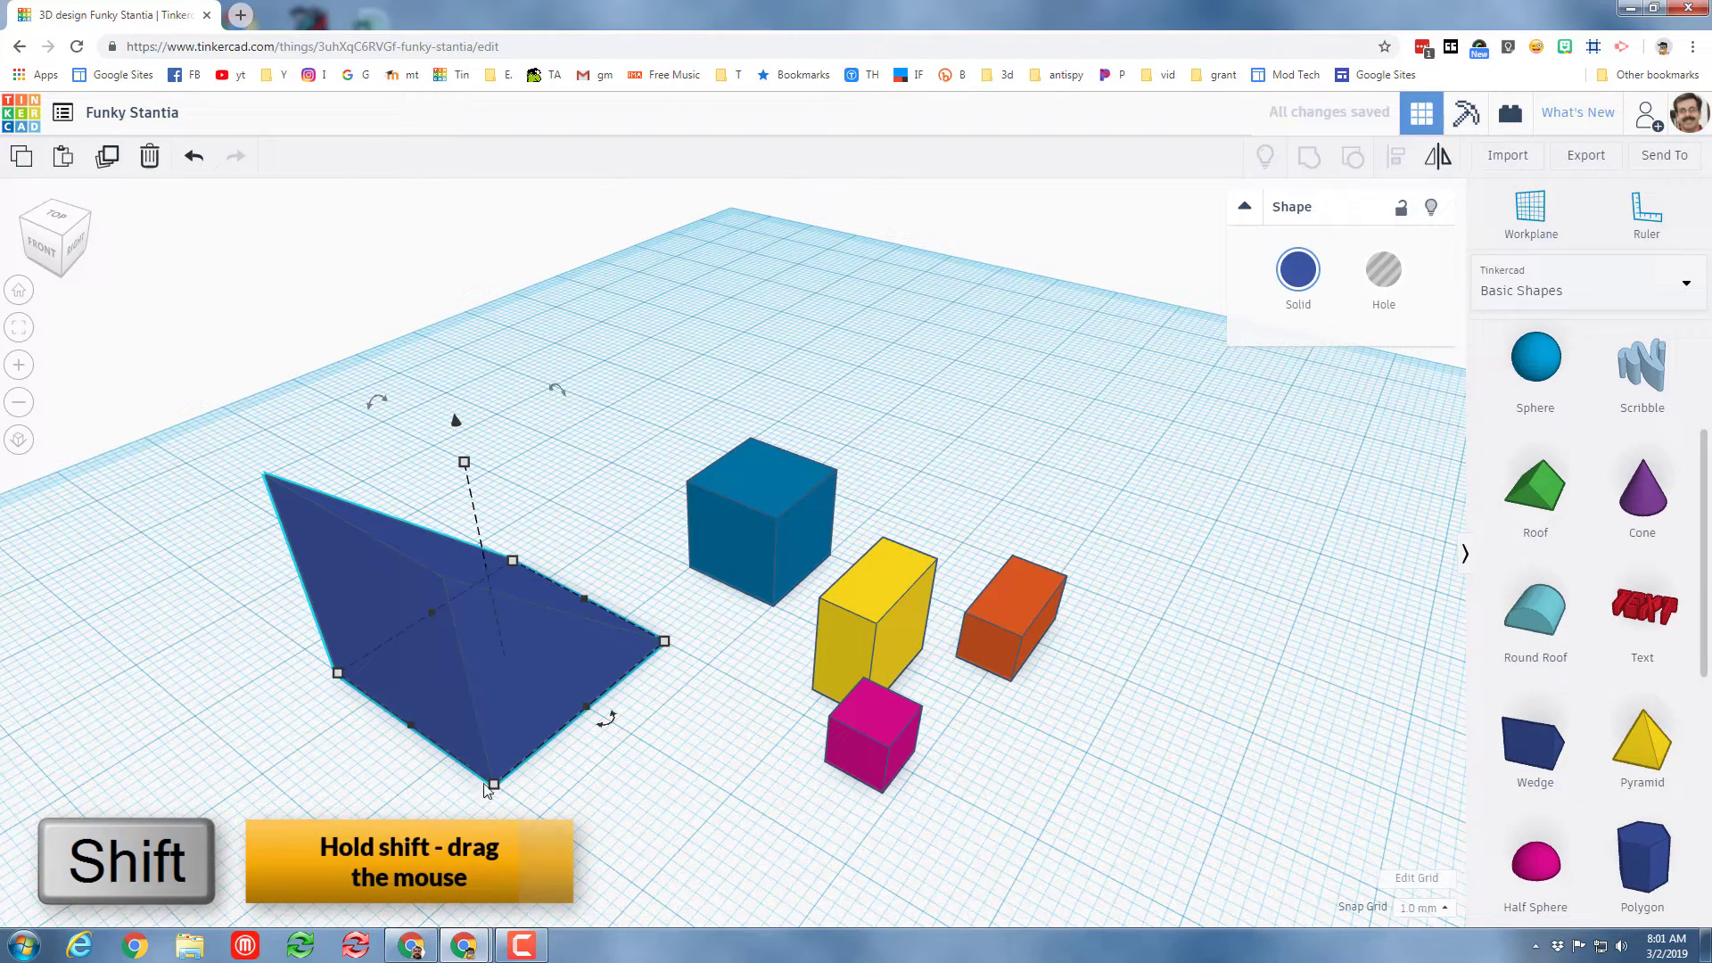
left_click_drag(496, 789, 501, 704, "shift")
left_click(626, 695)
type("10")
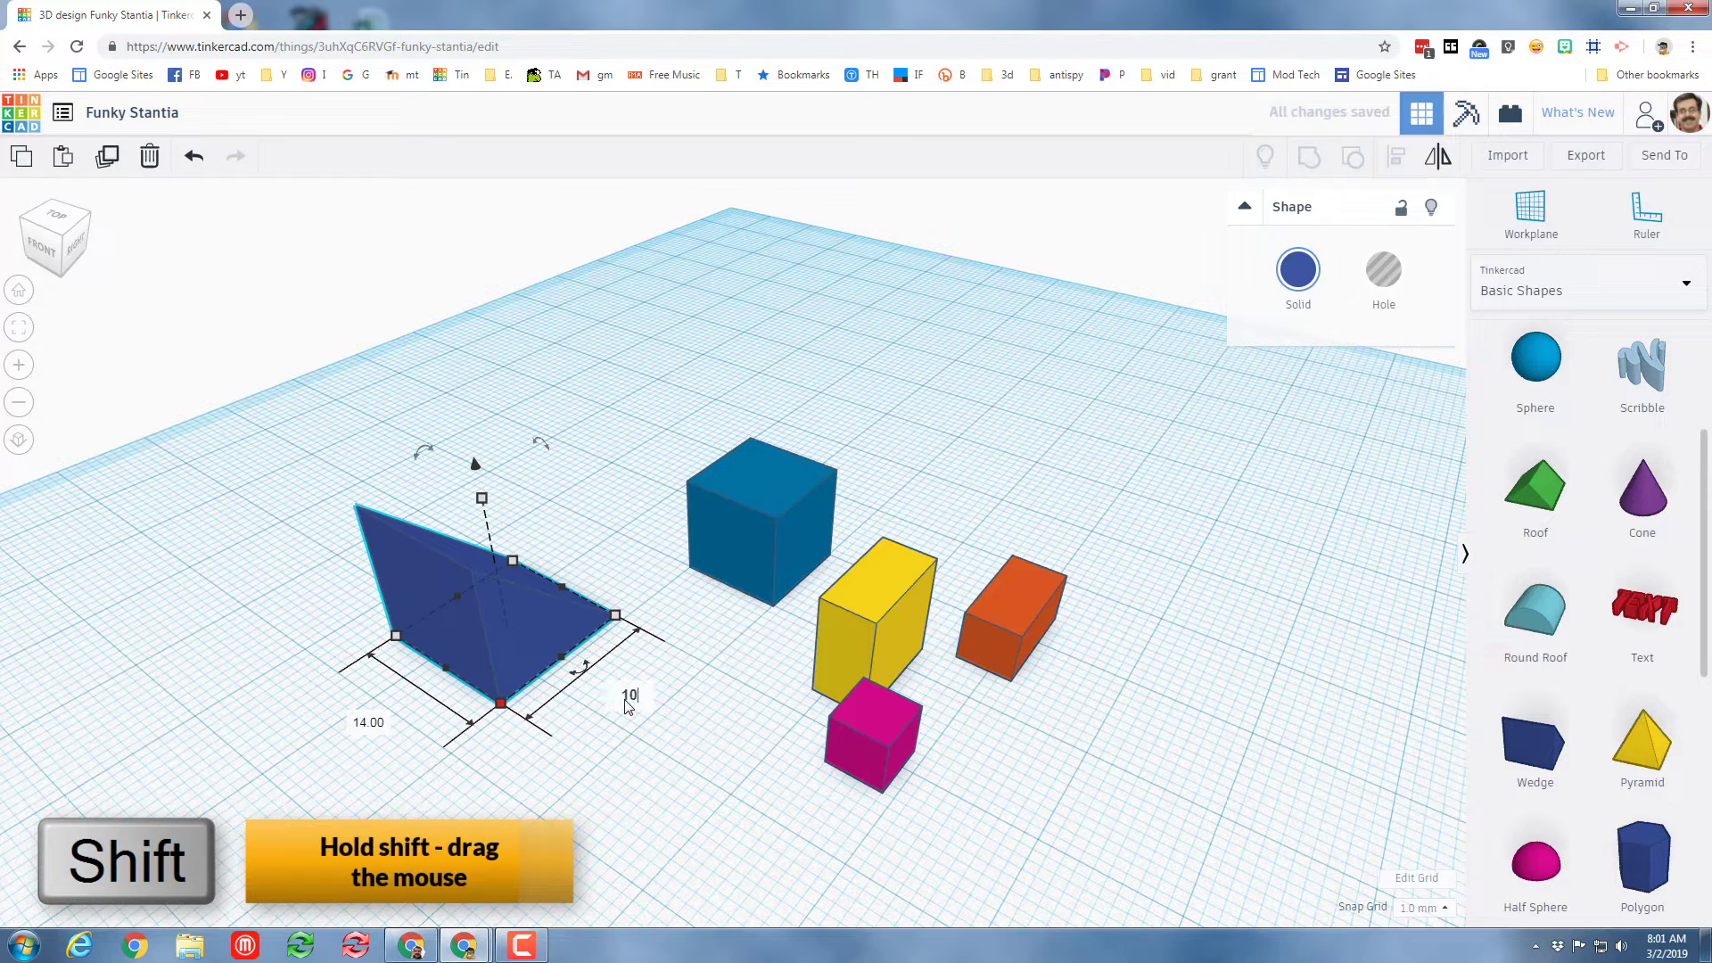
key("Return")
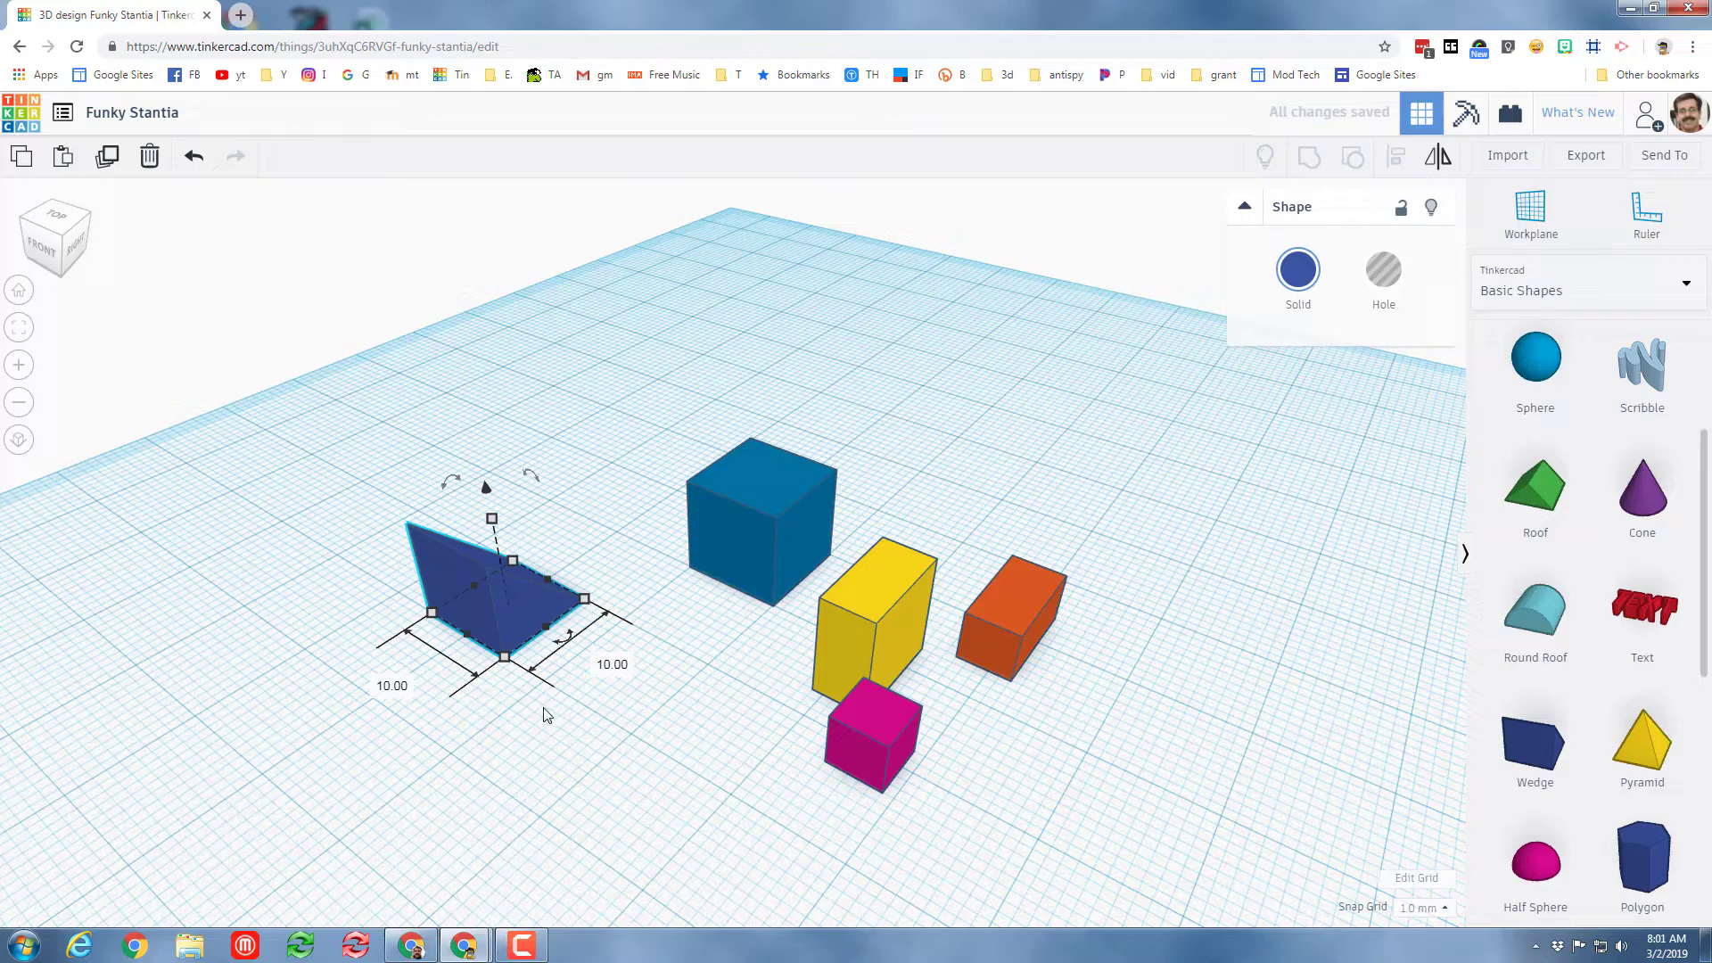
Duplicate the wedge and mirror the copy vertically and front to back so both wedges together form a full cube
left_click(571, 713)
right_click_drag(611, 711, 573, 695)
left_click(505, 635)
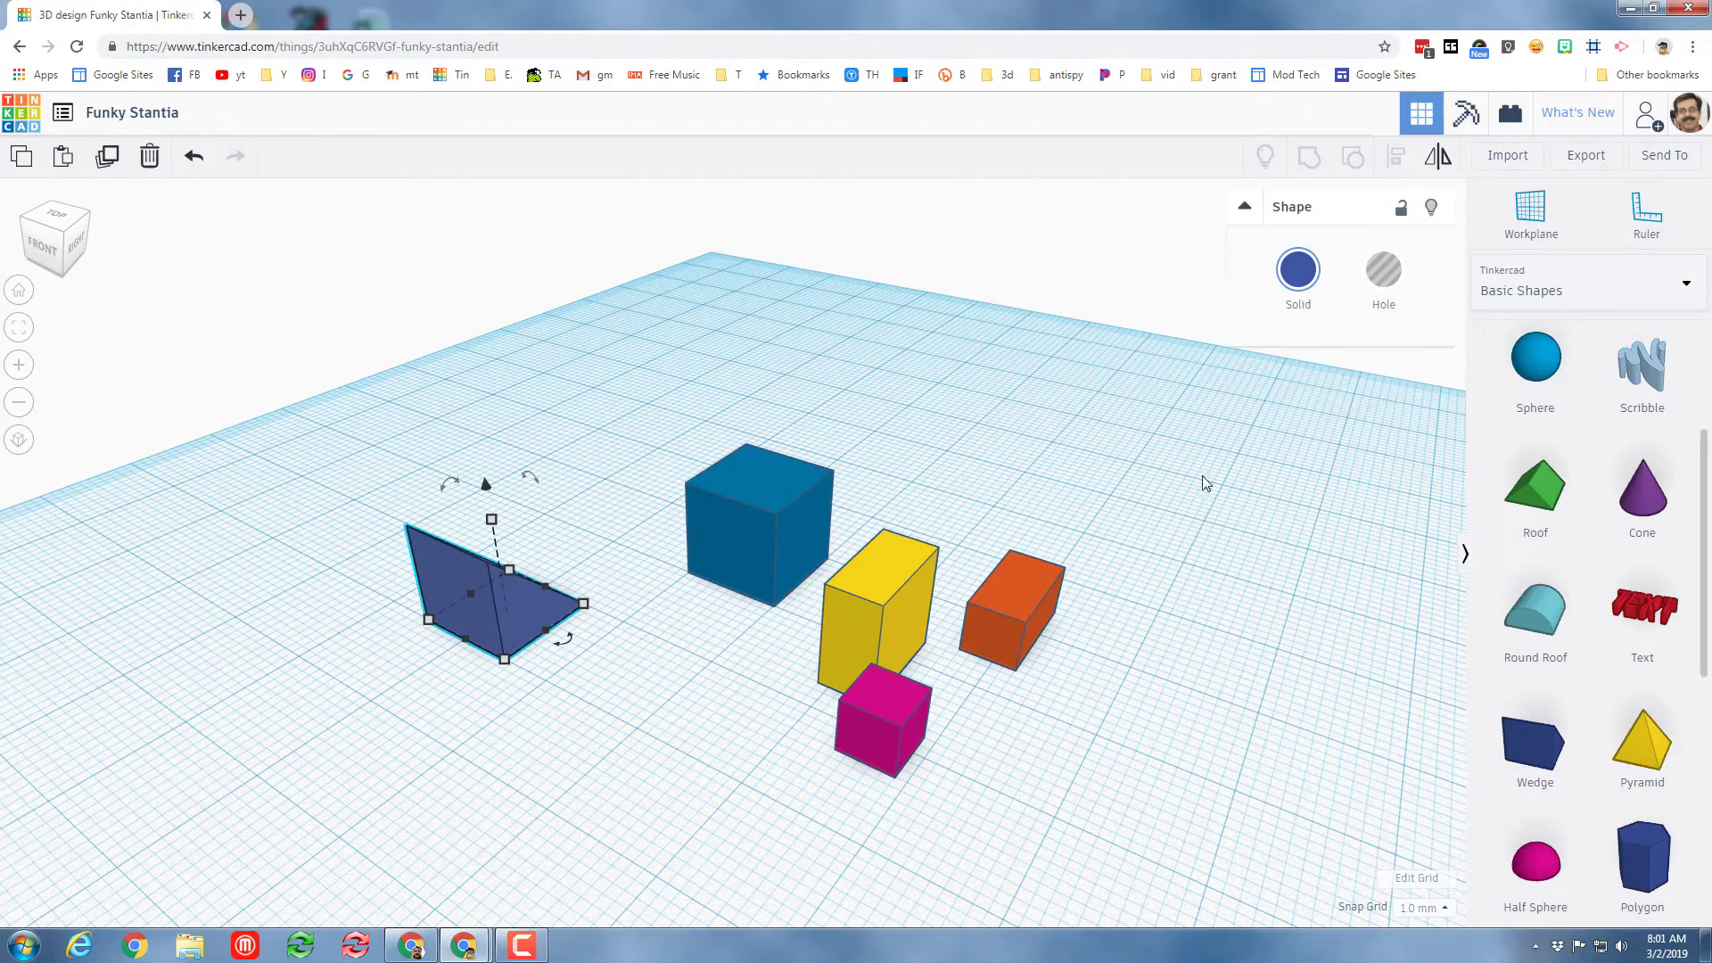
left_click(604, 657)
left_click(545, 617)
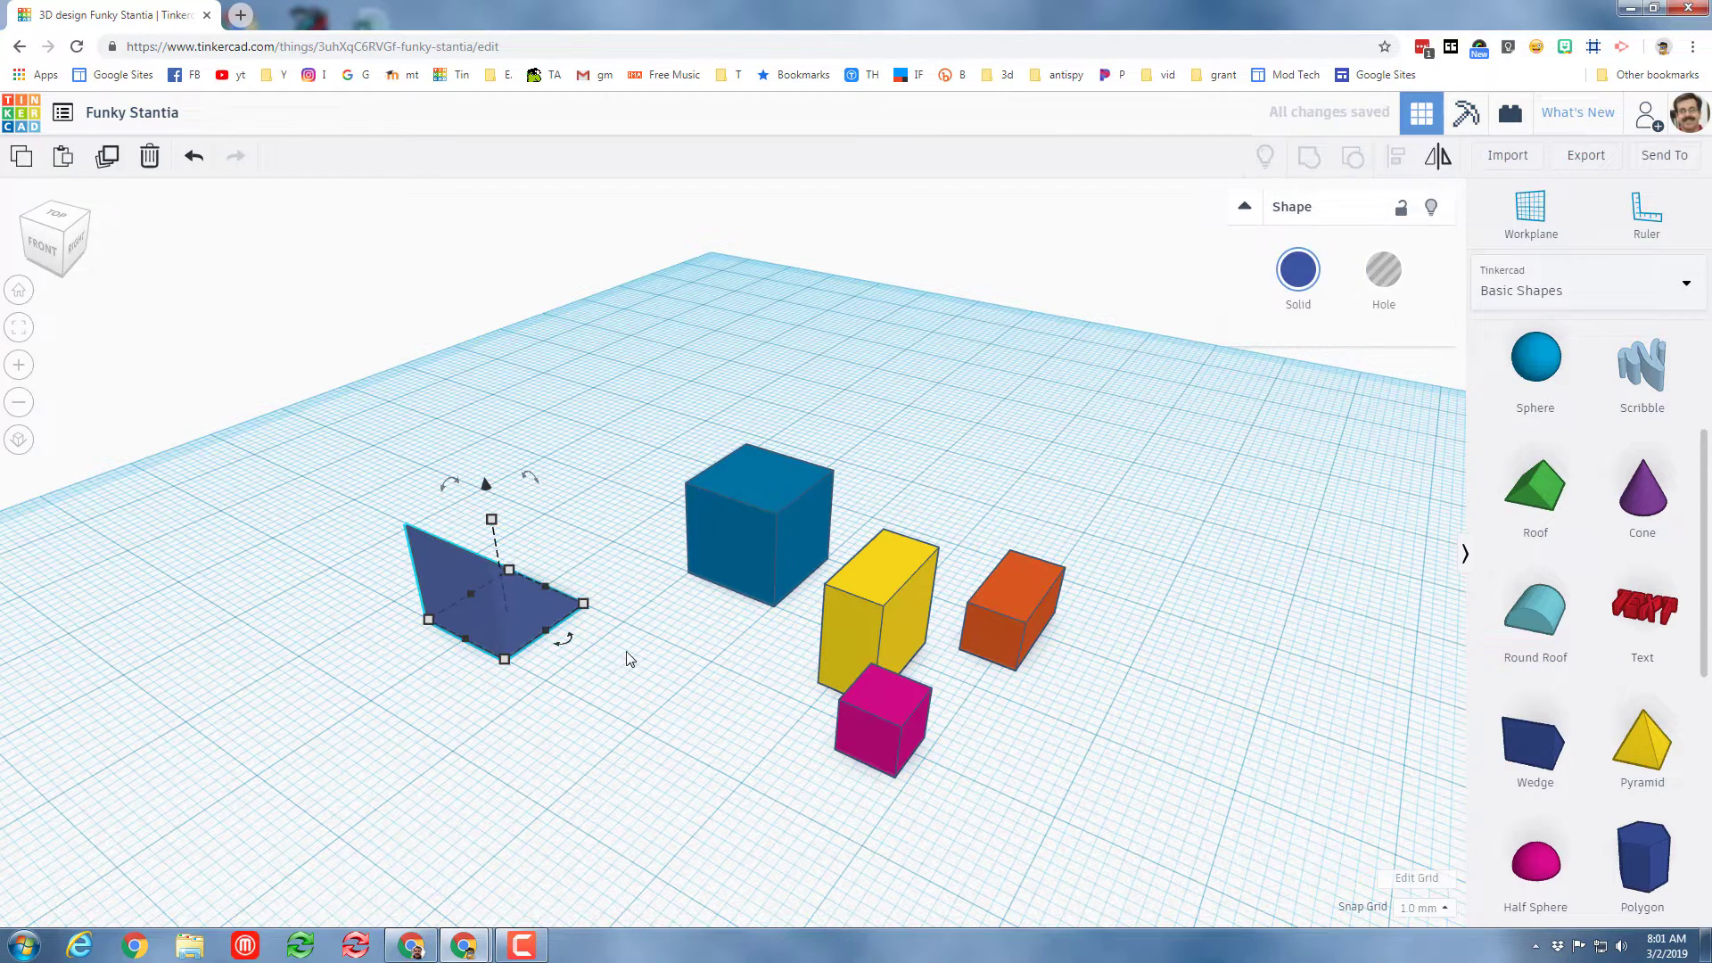
left_click(630, 655)
left_click(523, 613)
left_click(522, 633)
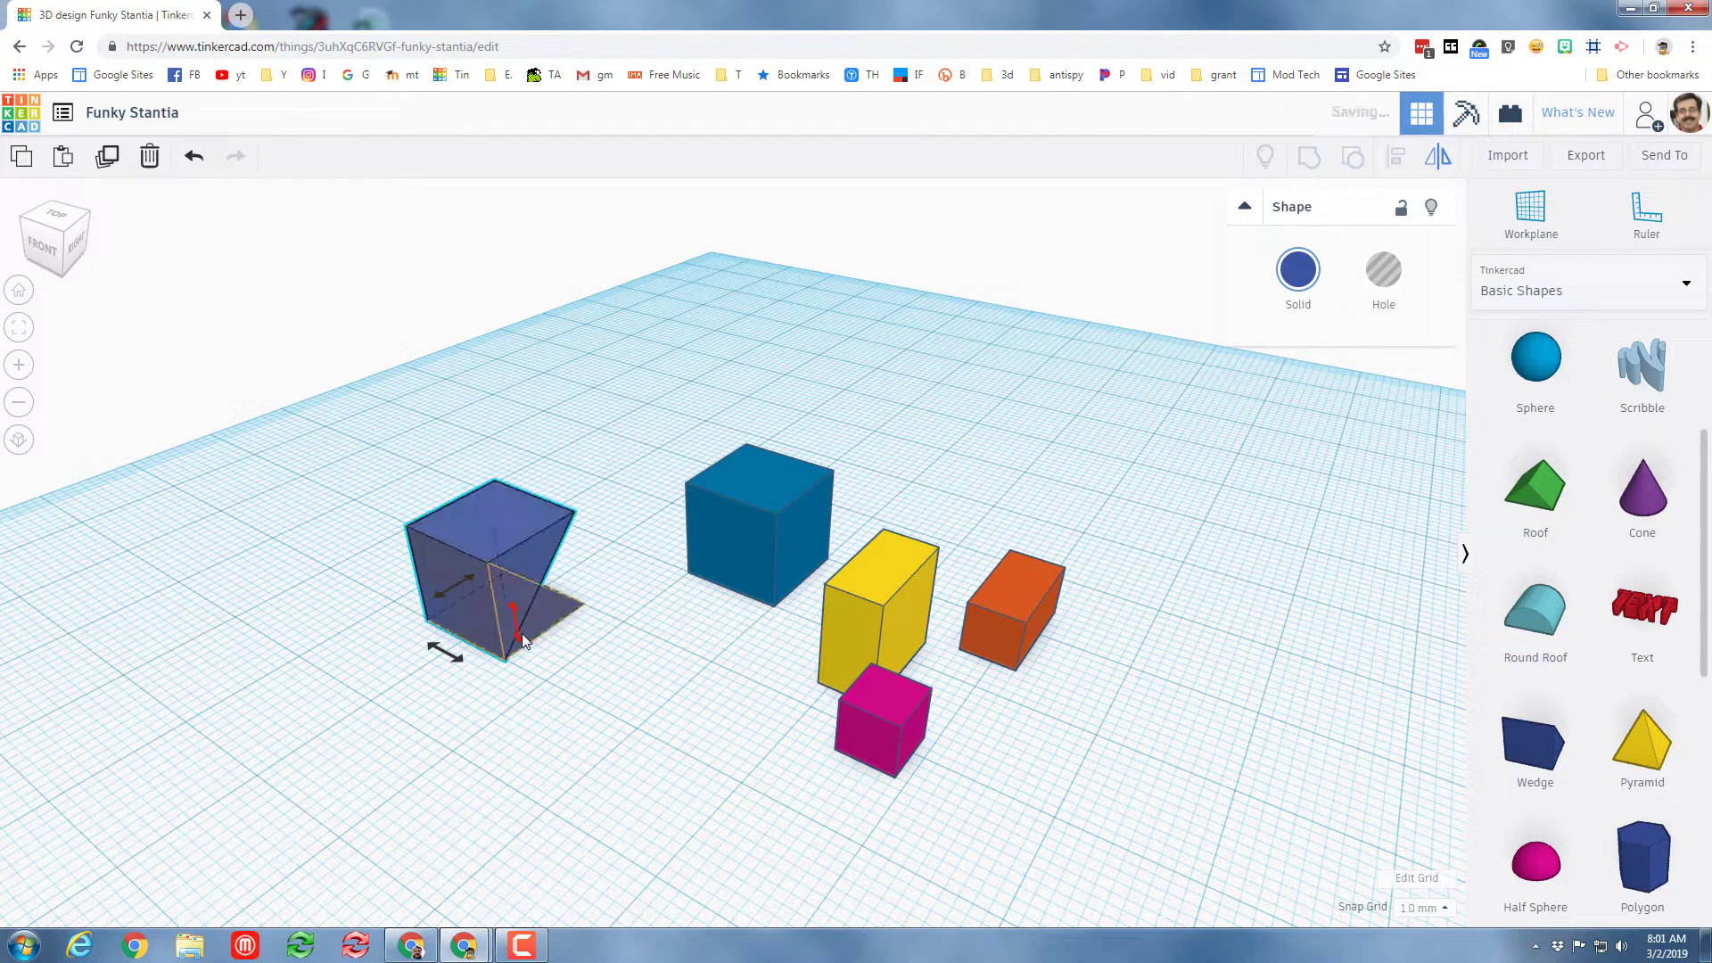
left_click(442, 590)
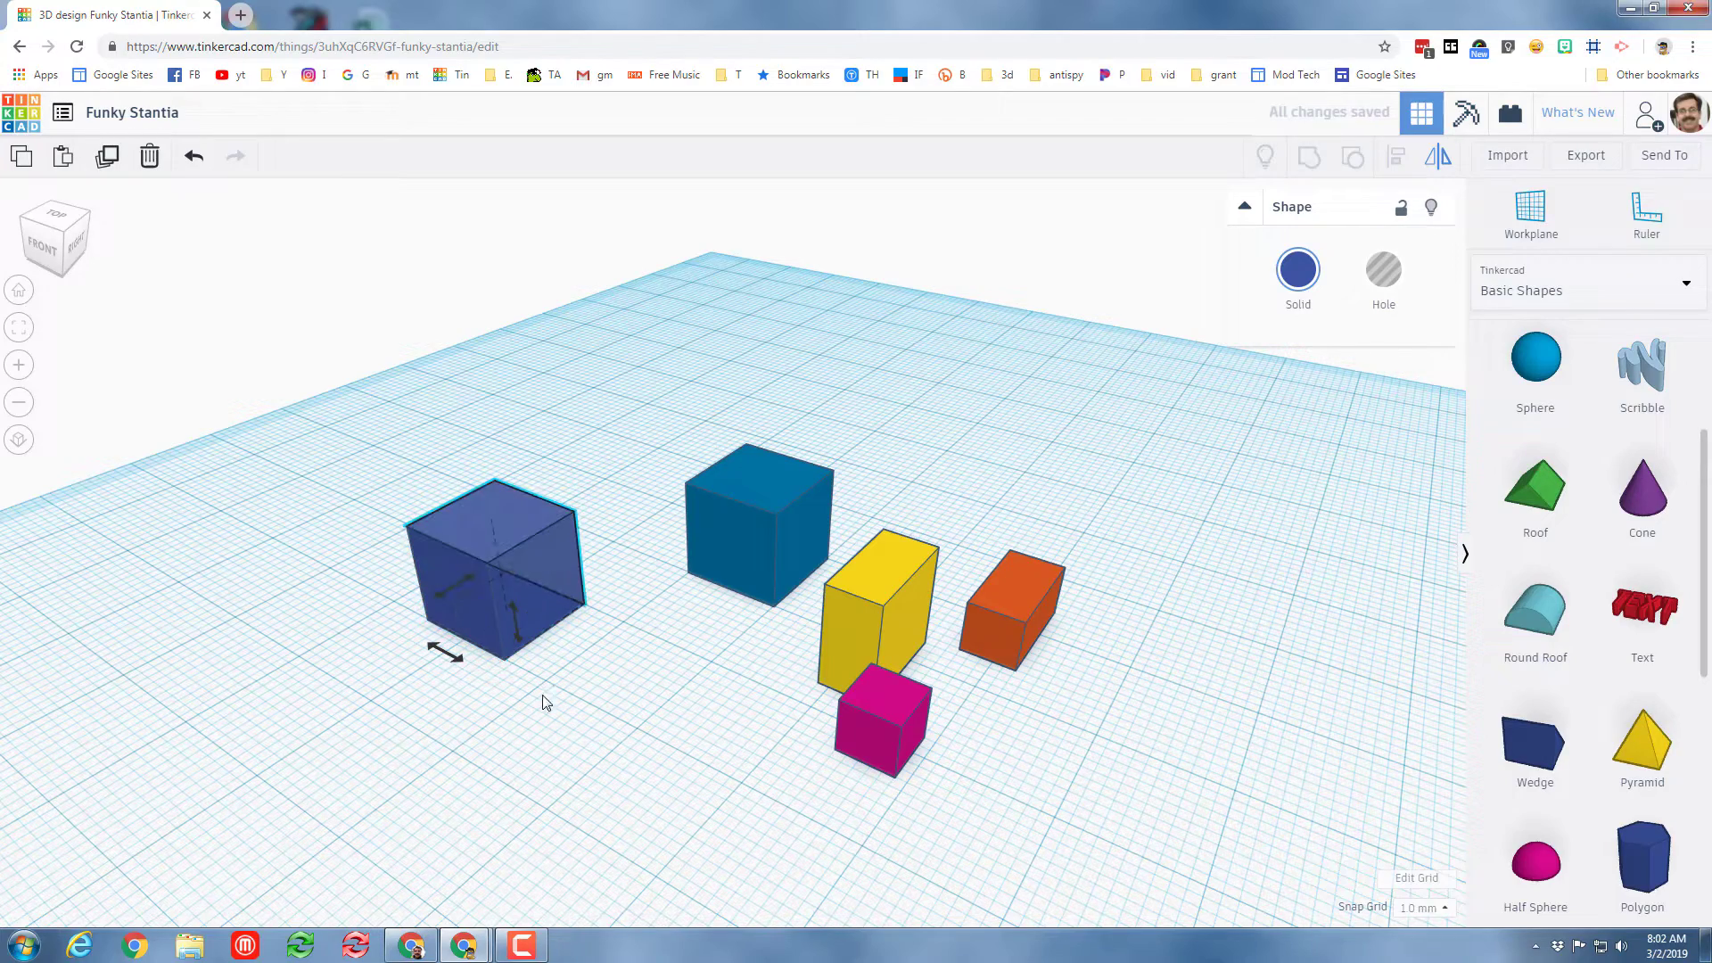
Move the mirrored wedge about 22 mm back and 10 mm sideways from the other wedge and set its width to 5 mm
left_click(493, 740)
right_click_drag(389, 725, 612, 596)
left_click(612, 598)
right_click_drag(707, 675, 602, 656)
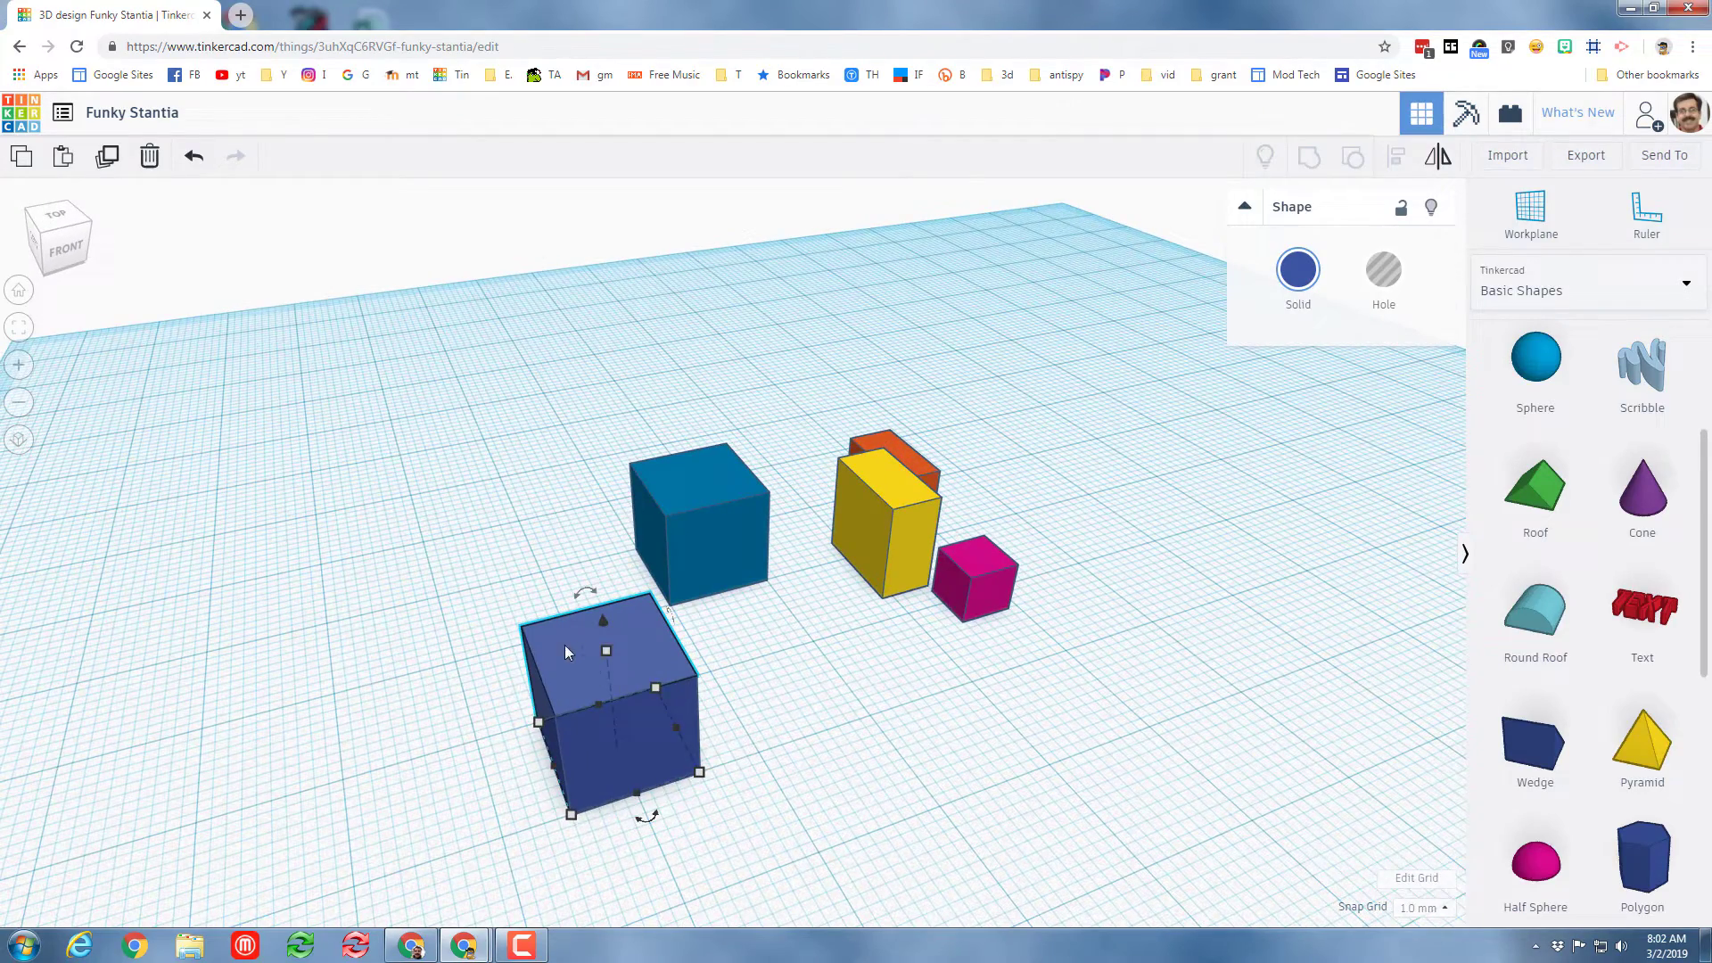
left_click_drag(571, 643, 389, 517)
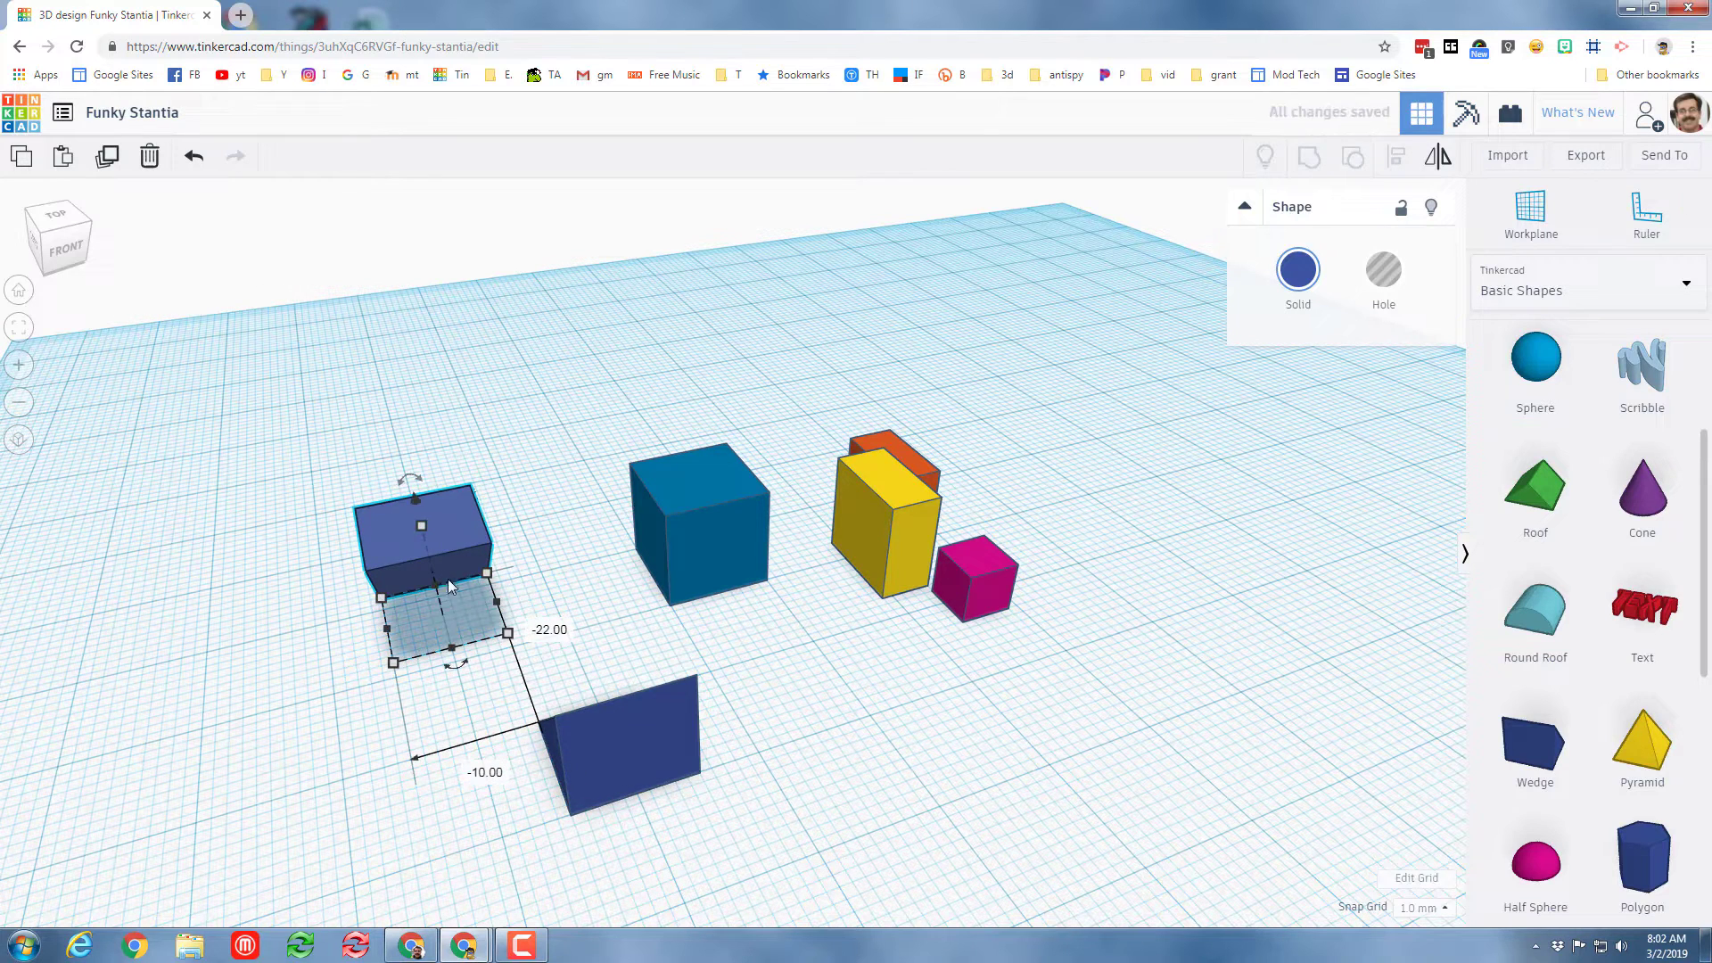
left_click(465, 701)
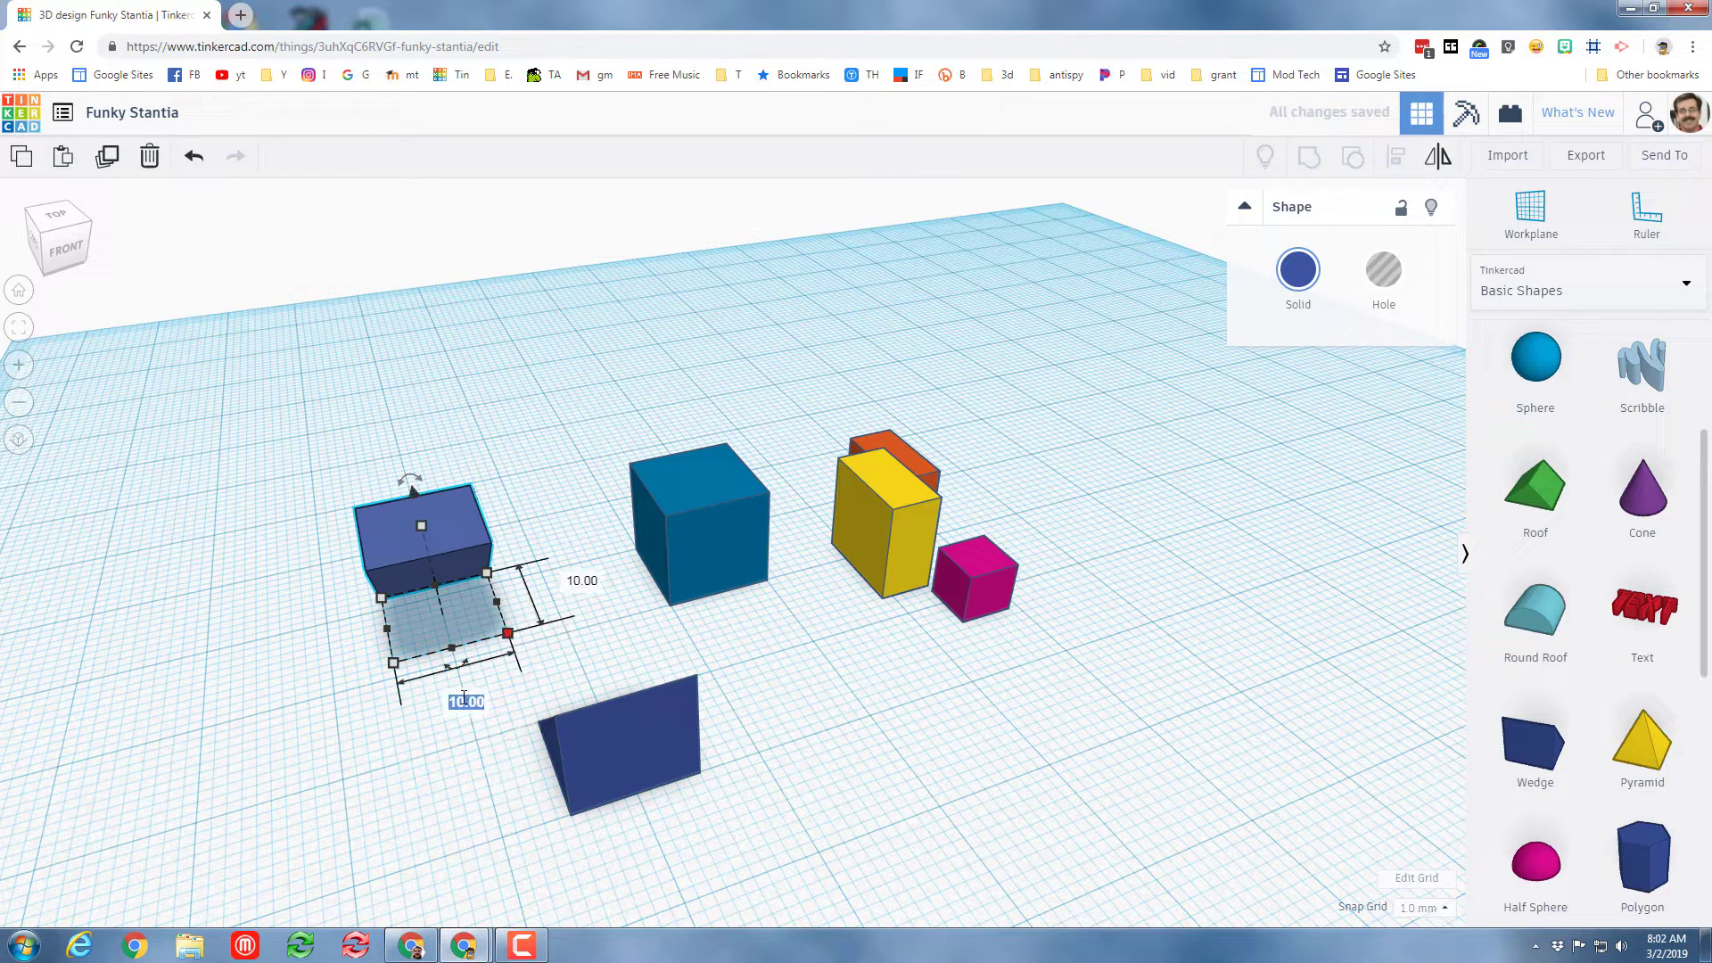
type("5")
key("Return")
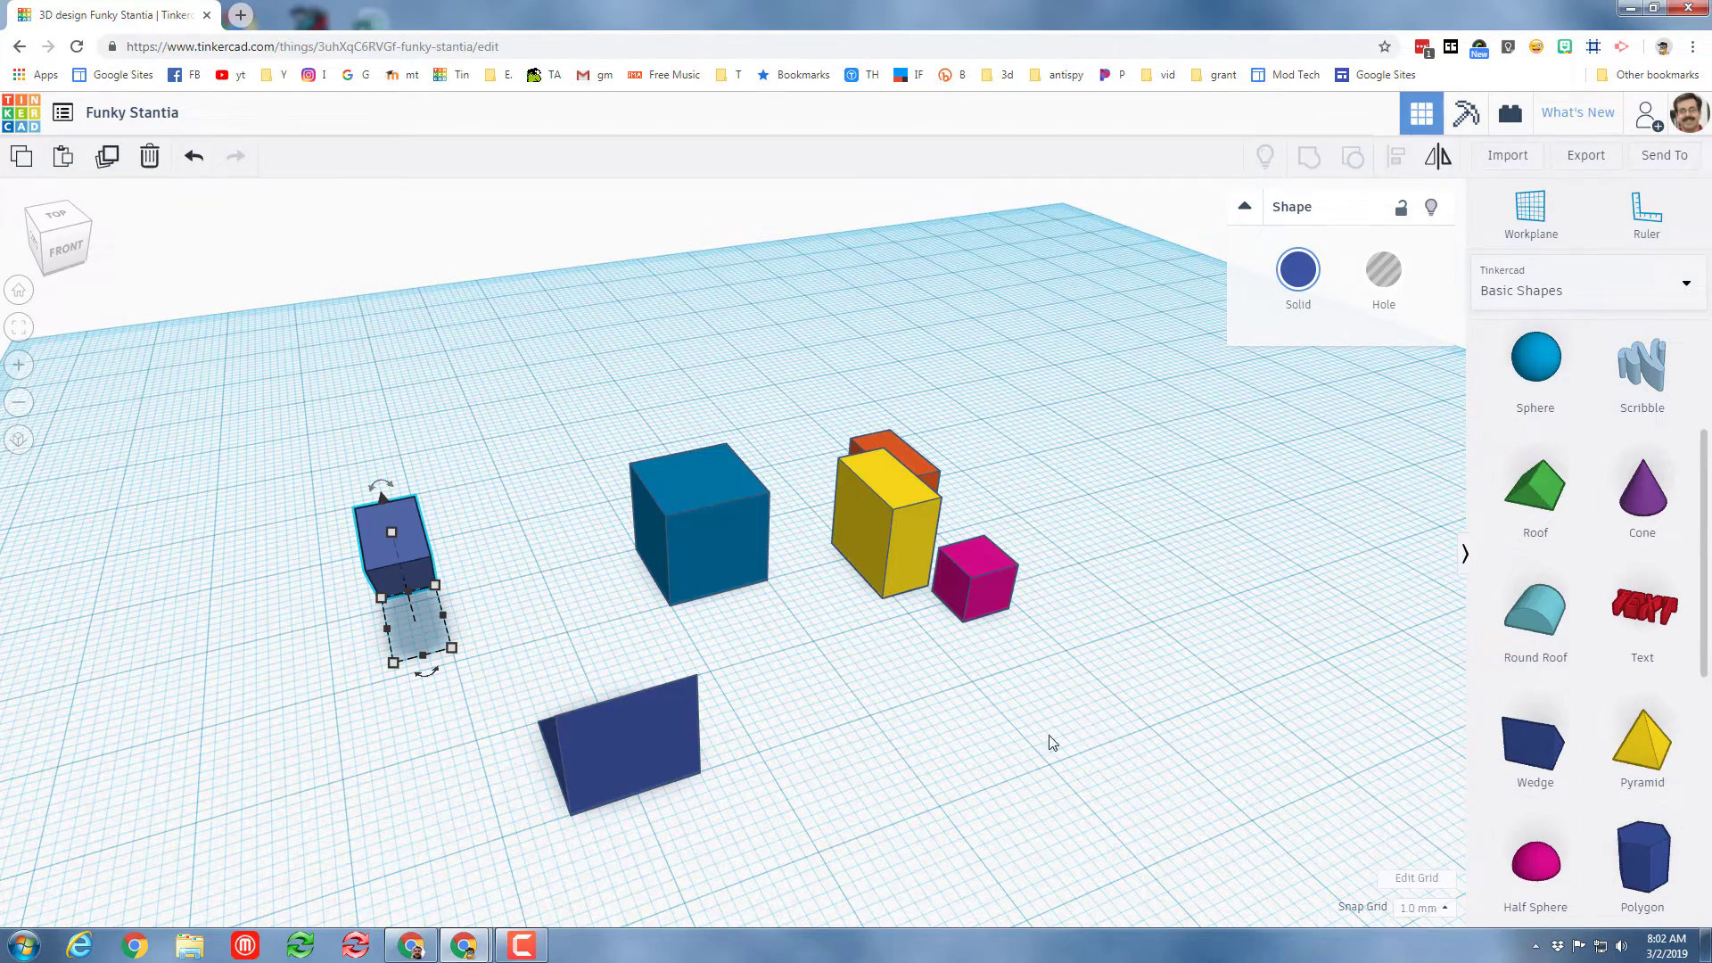
Move the magenta cube next to the large wedge and shift the orange block about 34 mm and 5 mm to an open area
right_click_drag(1049, 742, 784, 726)
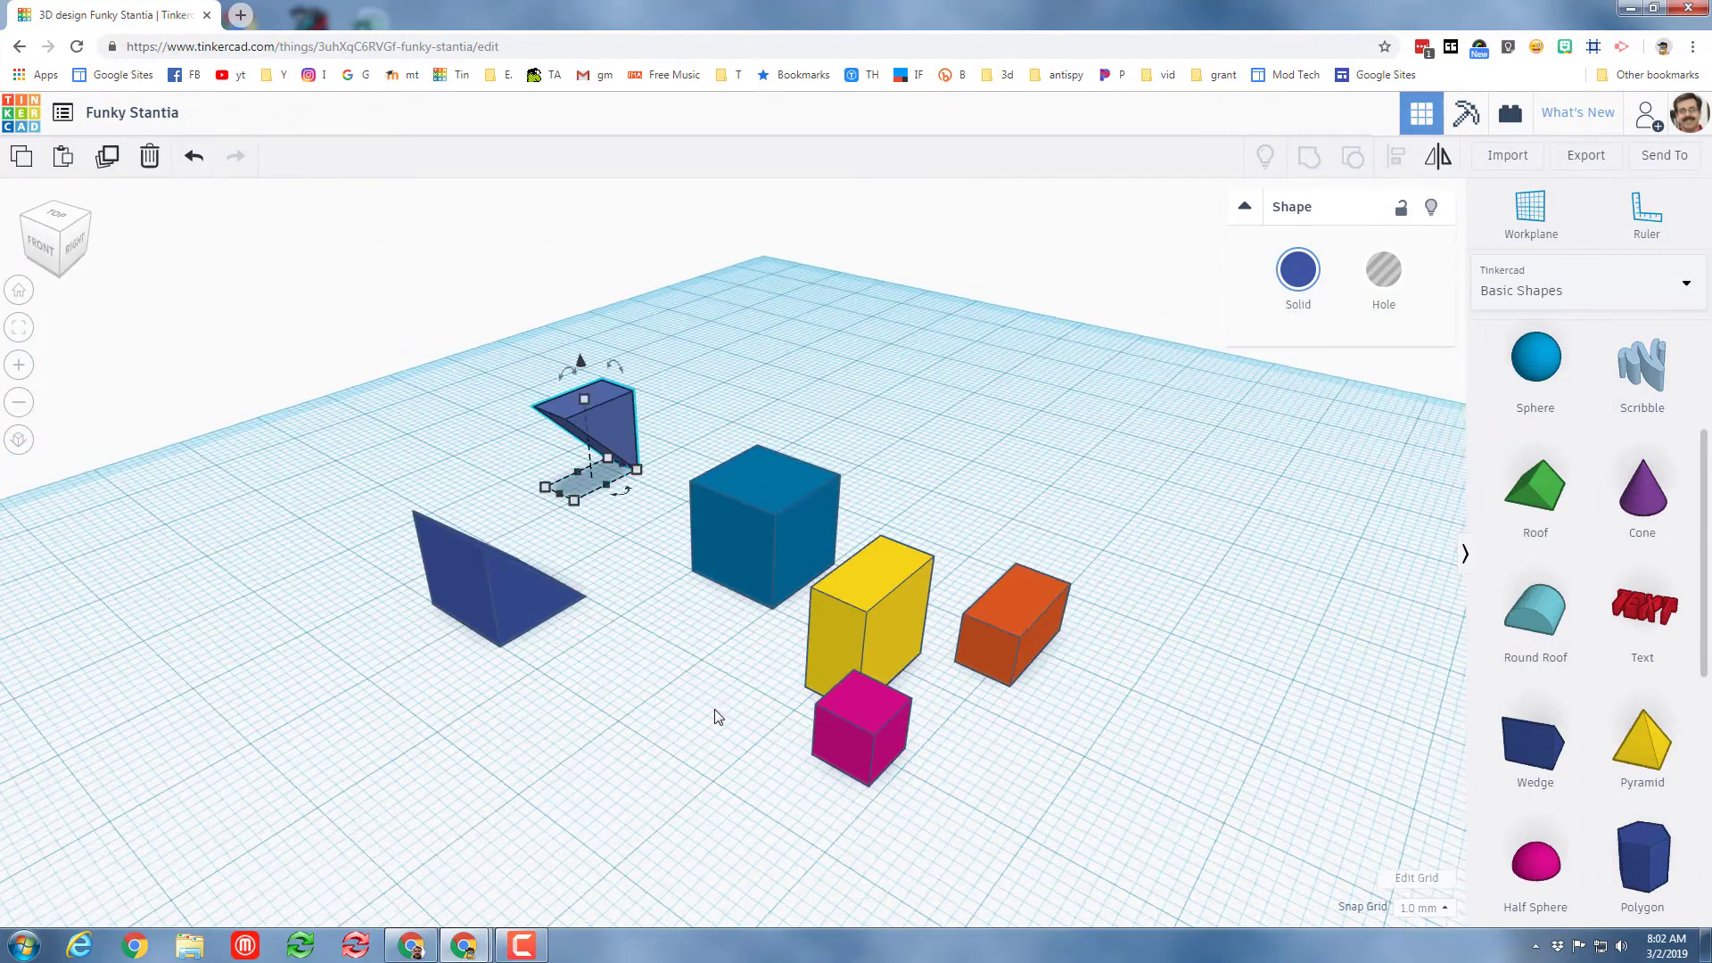
right_click_drag(918, 733, 914, 783)
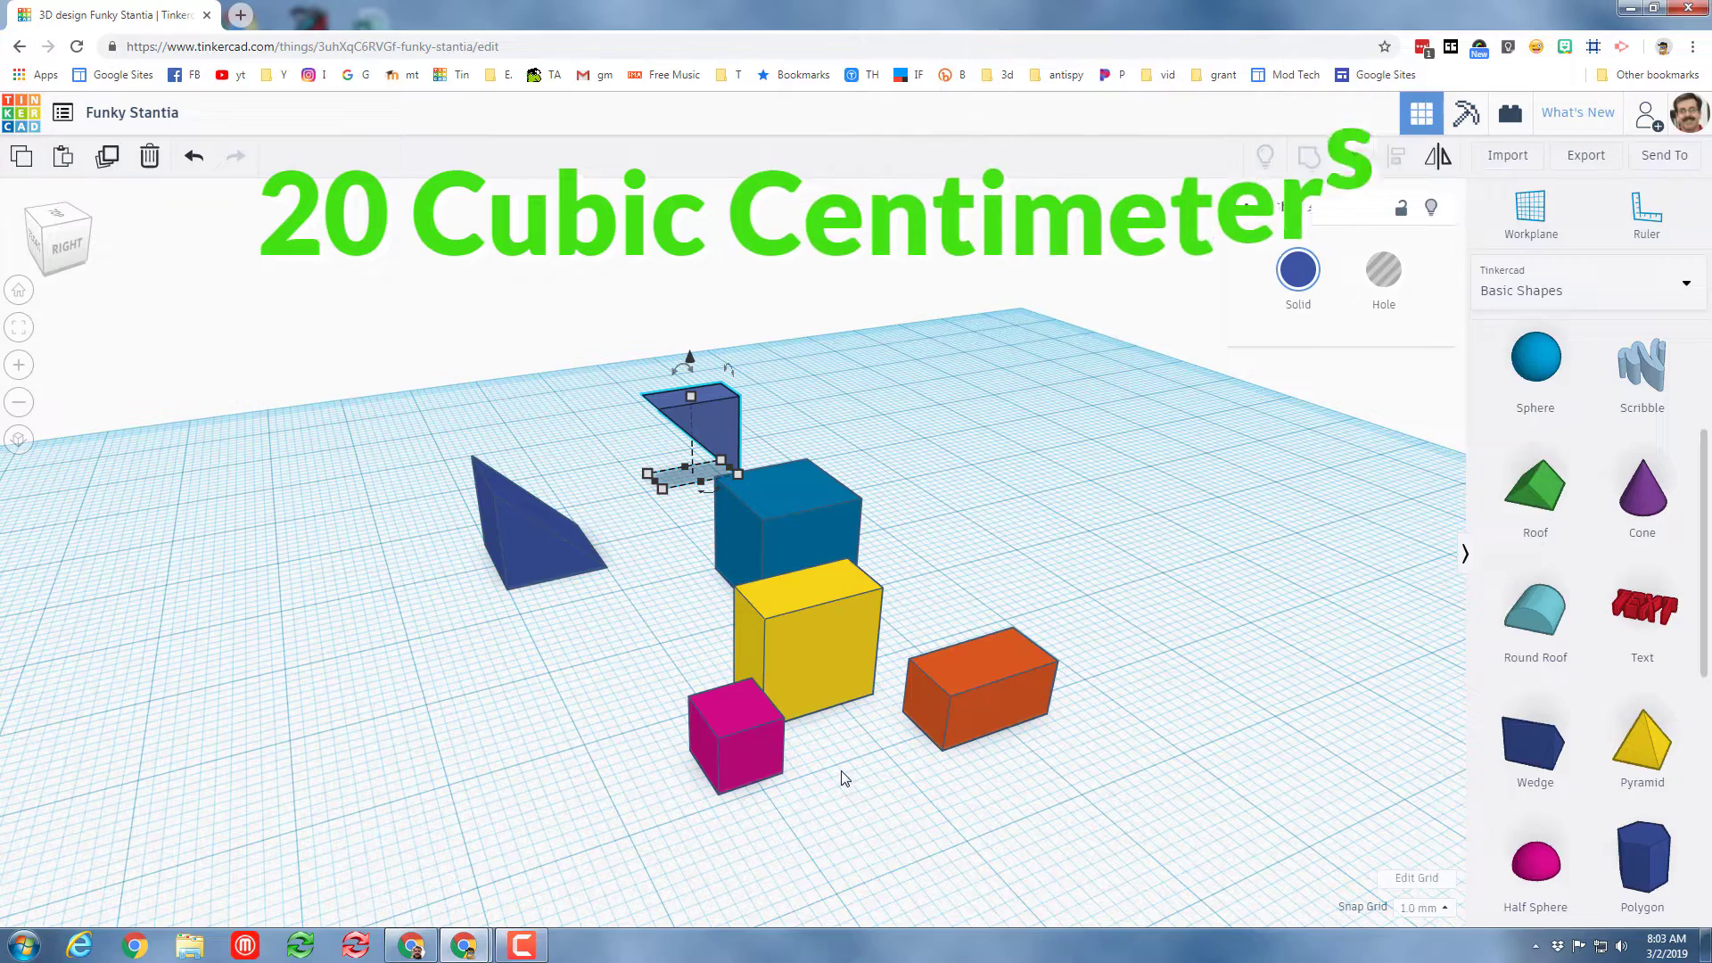
left_click_drag(738, 757, 670, 600)
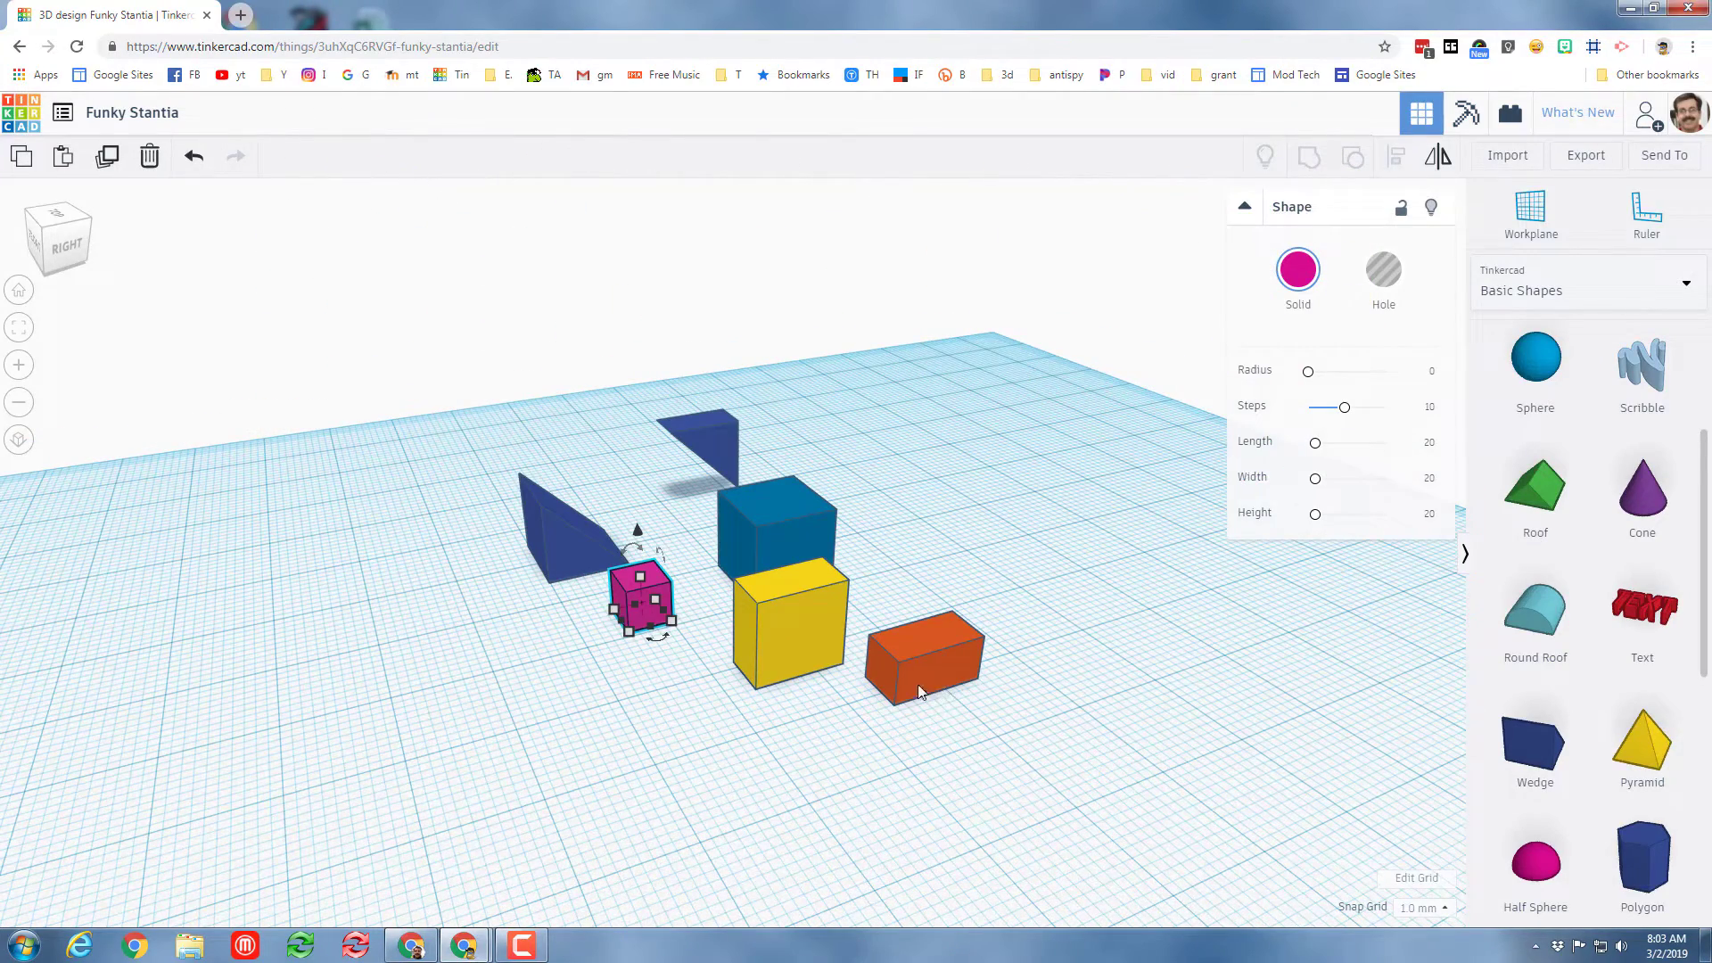
left_click_drag(934, 688, 604, 746)
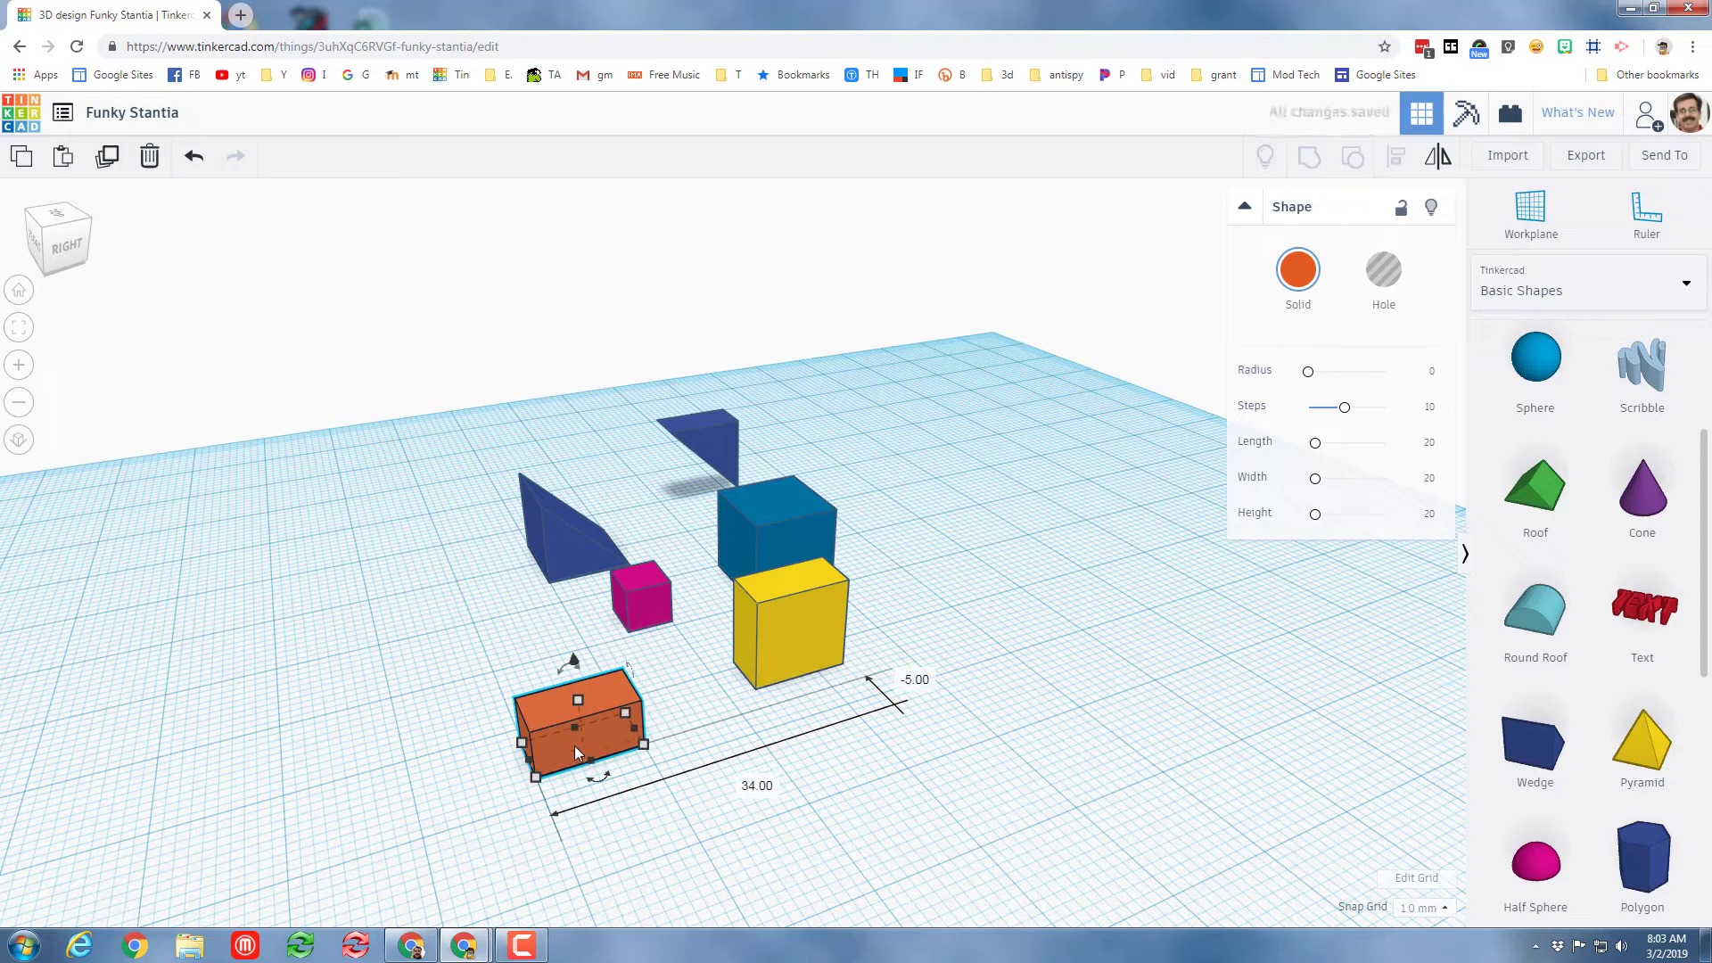
key("Escape")
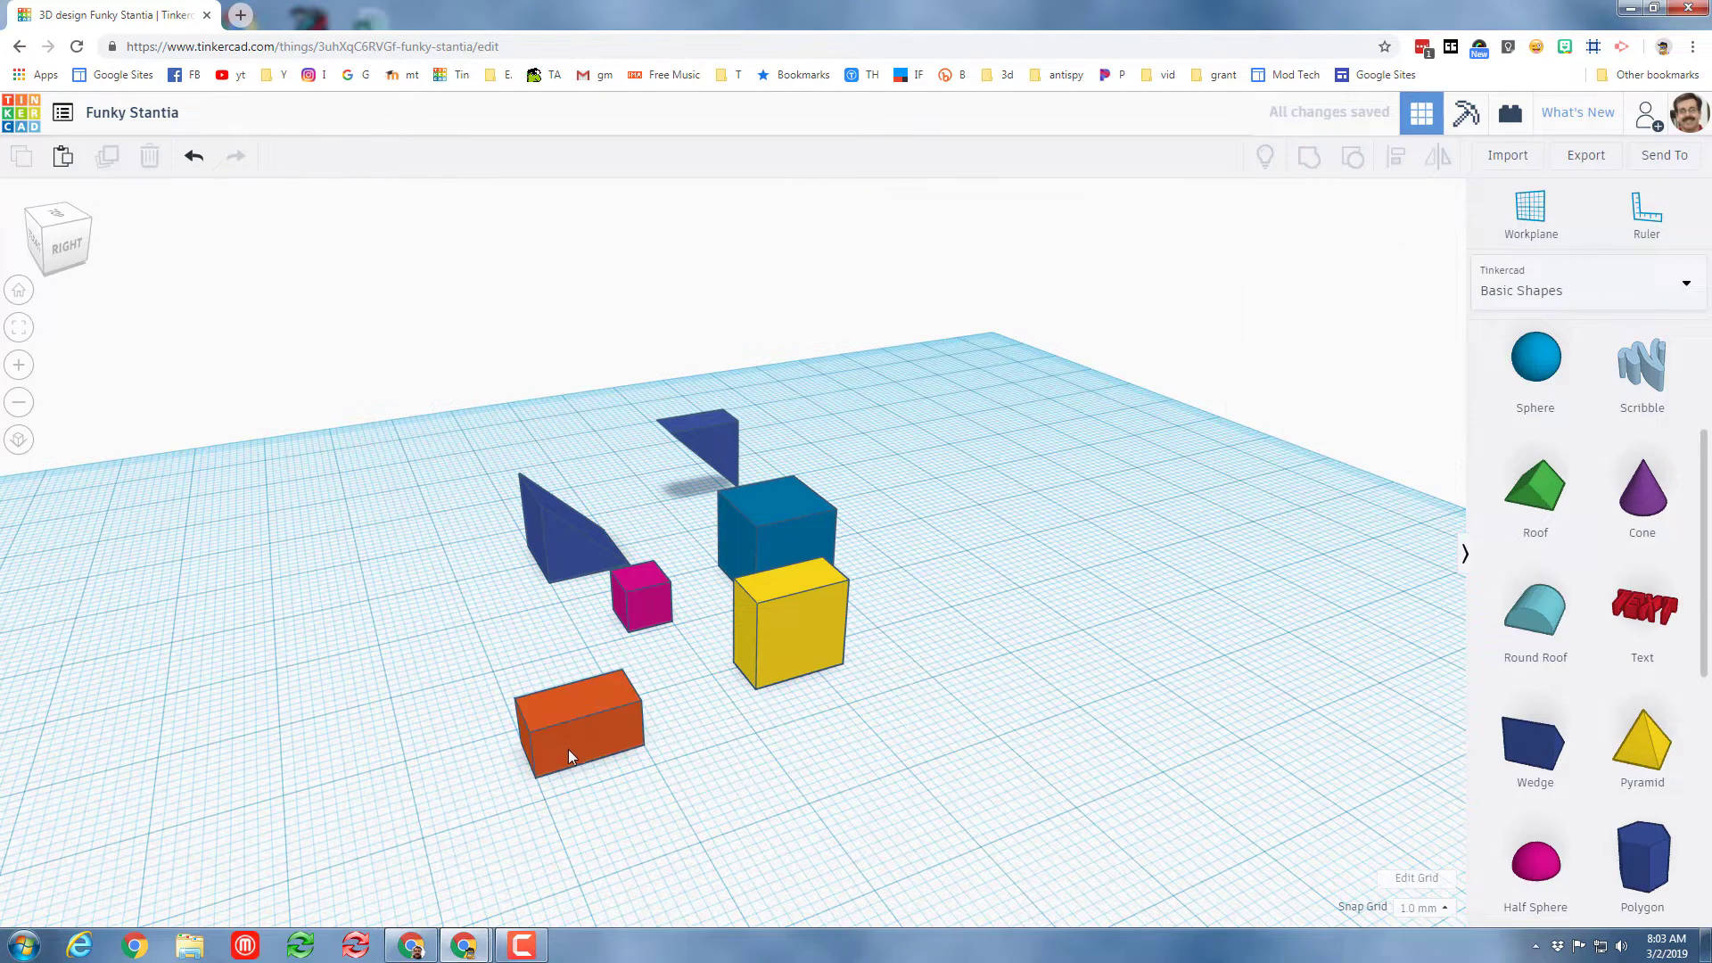
Duplicate the orange block and place the copy parallel to it with a gap between them
left_click(569, 754)
key("ctrl+d")
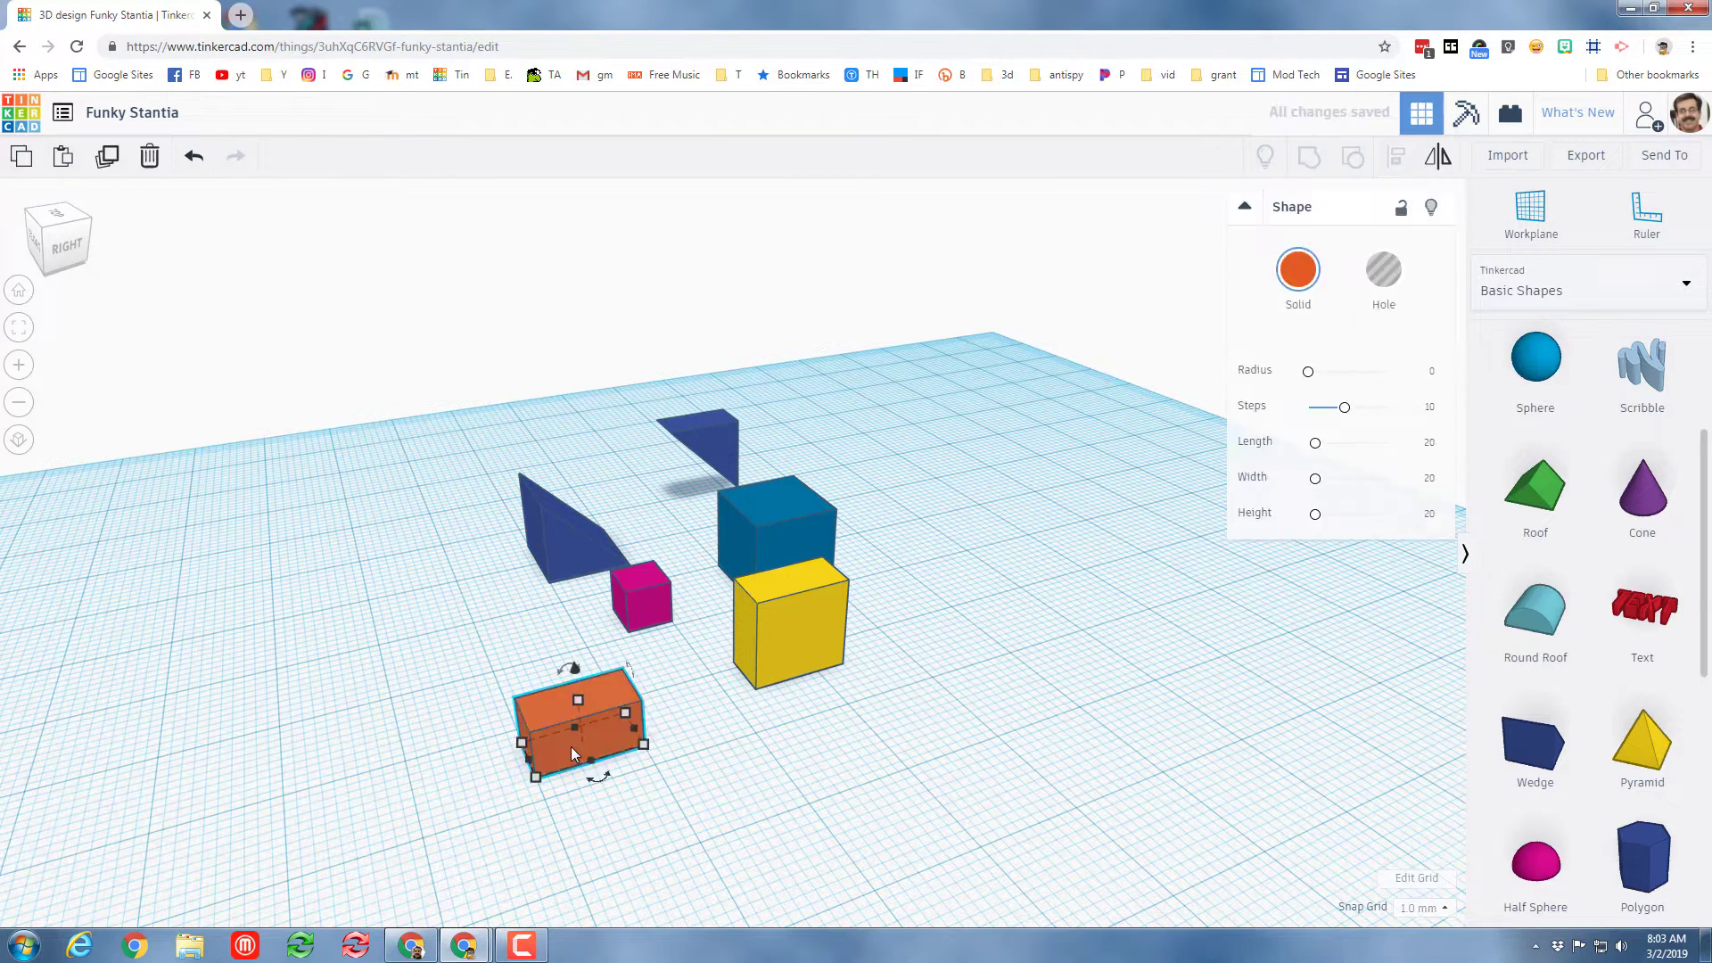
left_click_drag(570, 749, 613, 848)
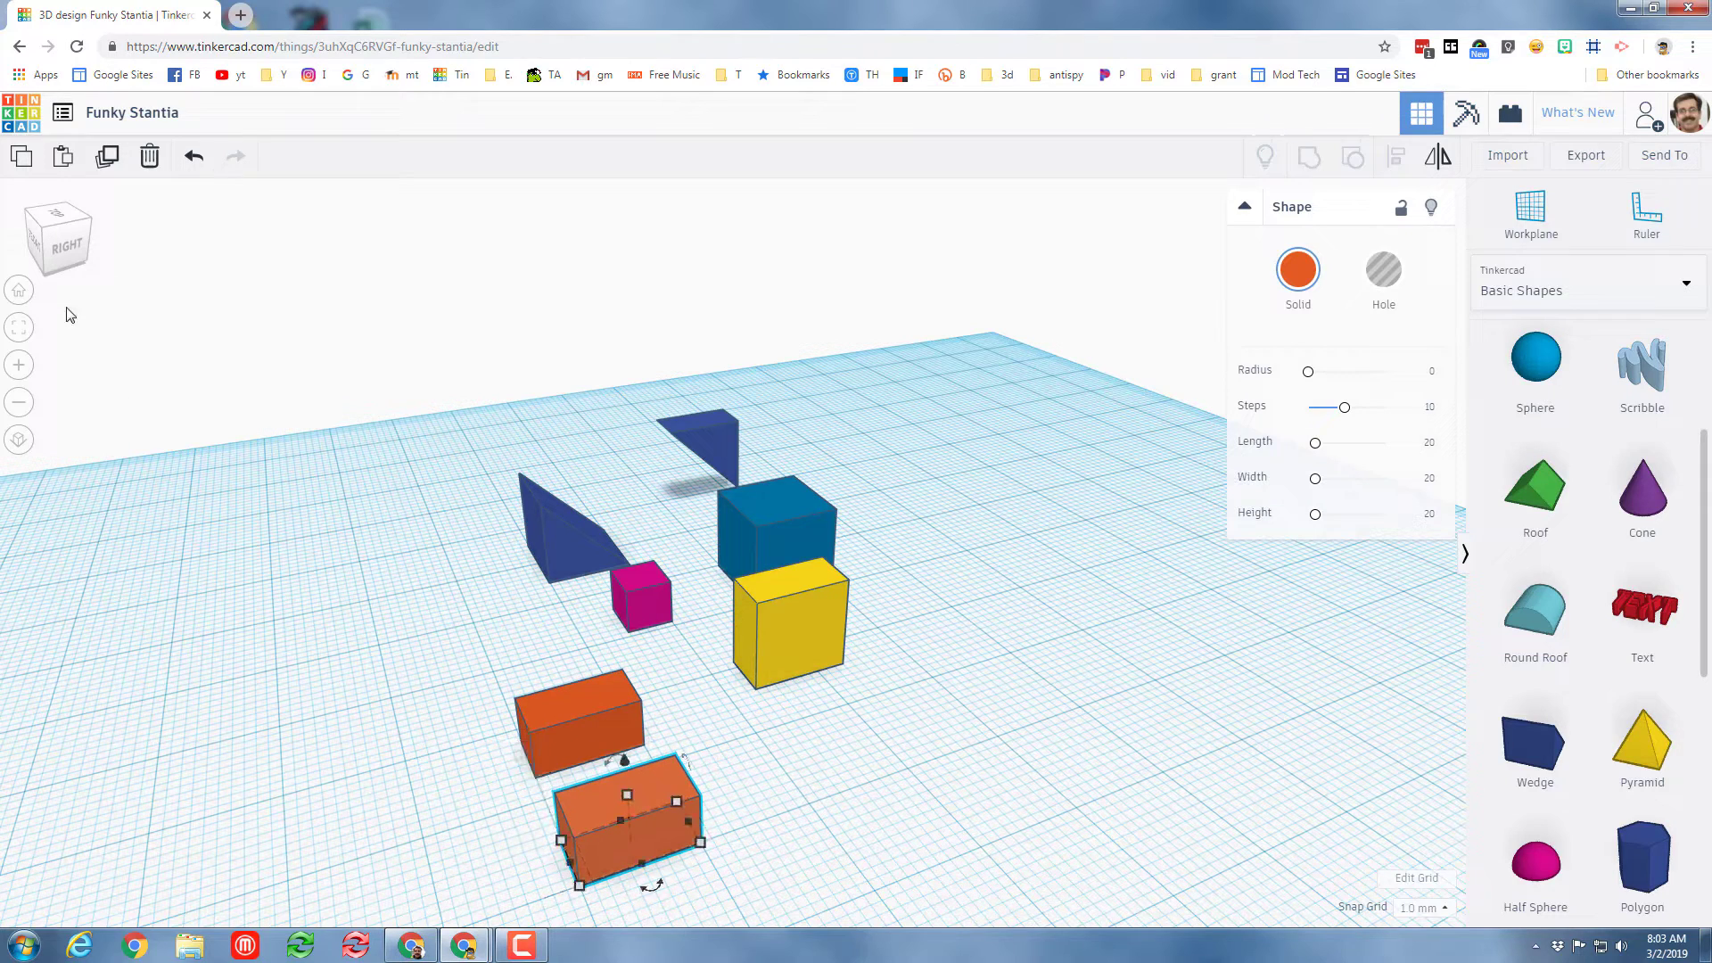
Duplicate the two orange blocks together and rotate the copied pair so that the blocks stand upright
left_click(35, 248)
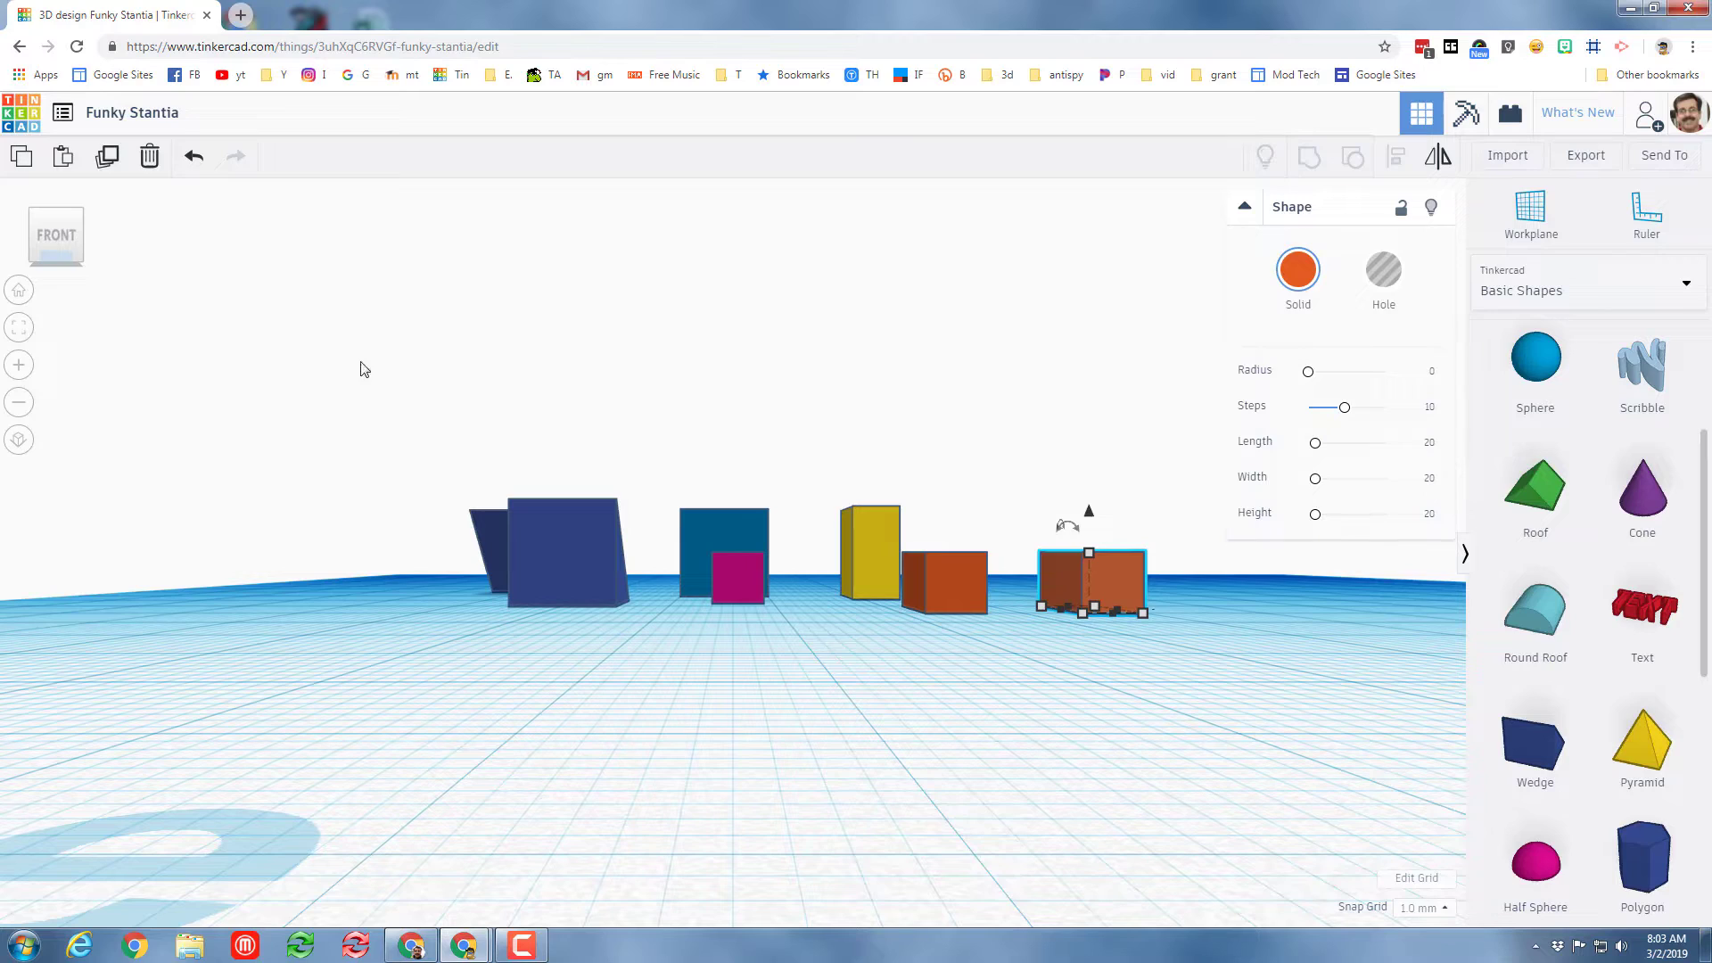
left_click(56, 222)
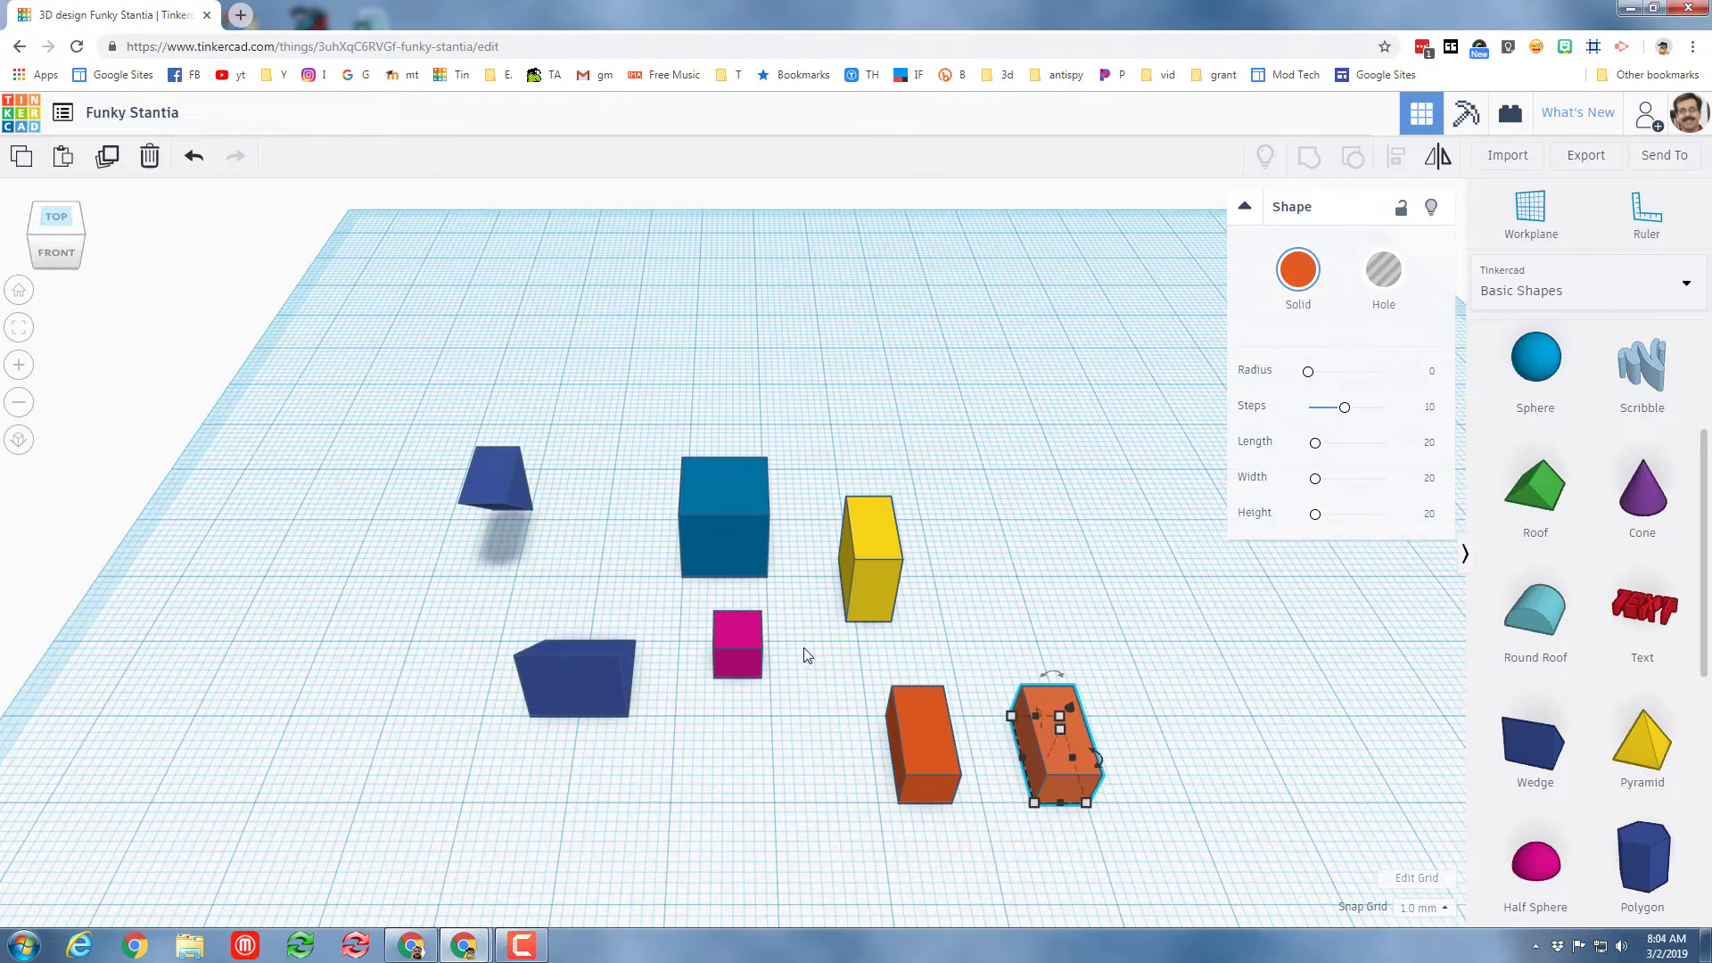
left_click(991, 801)
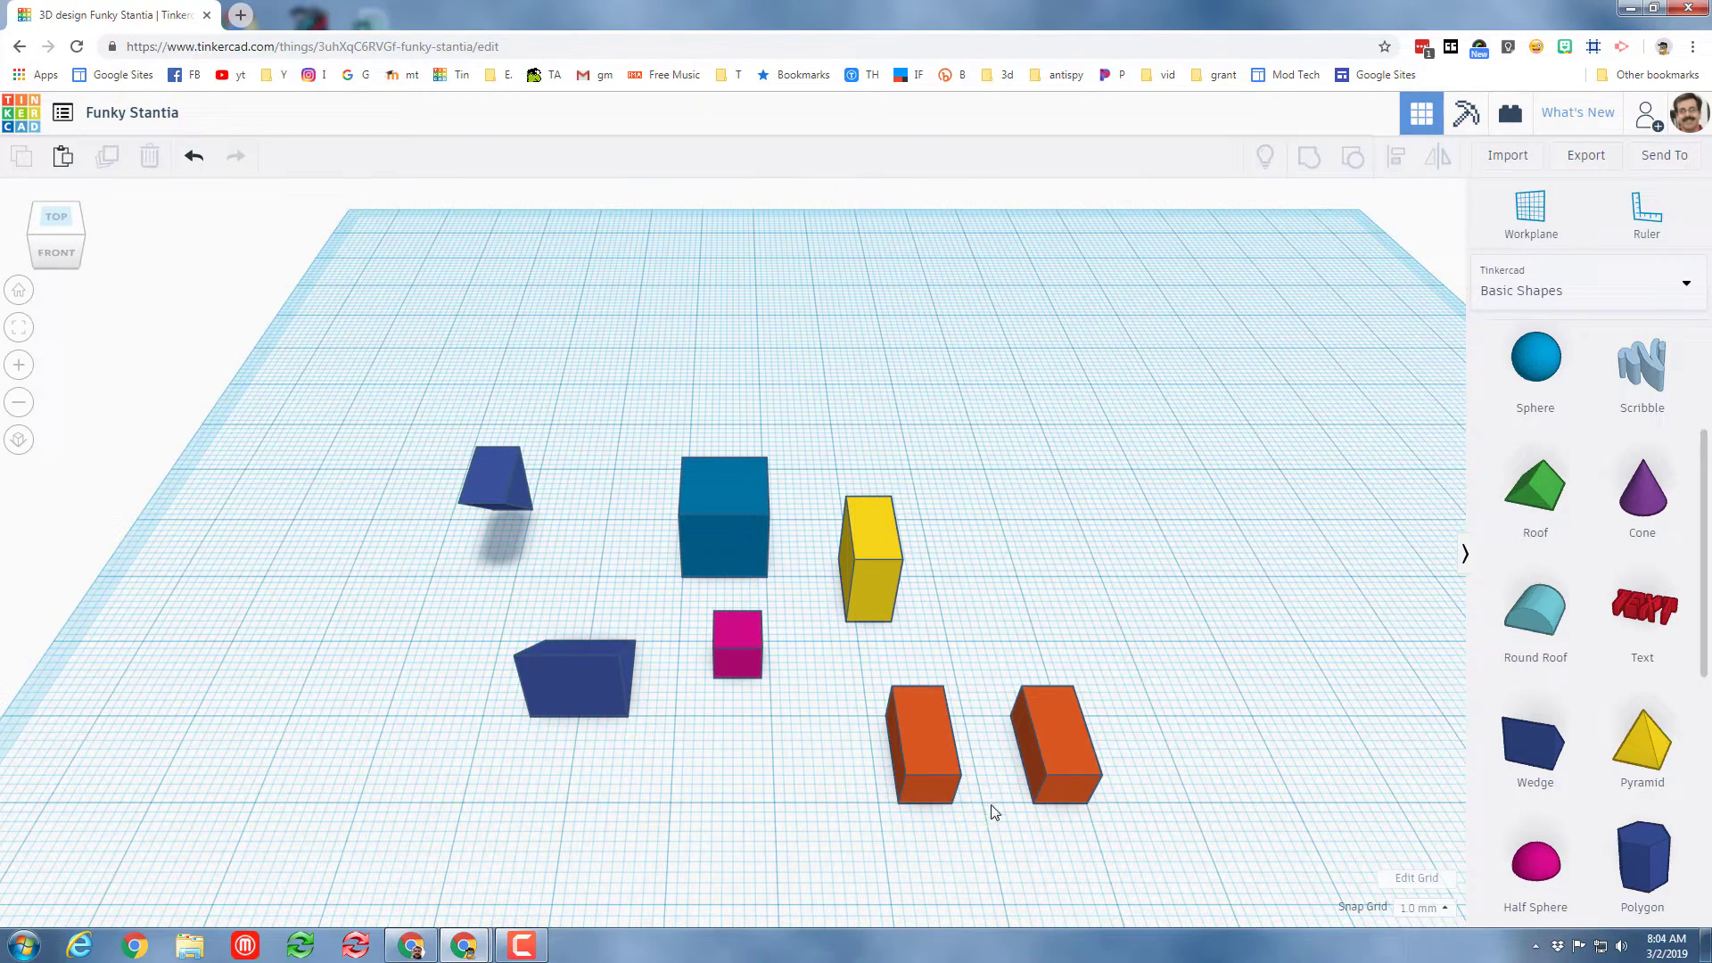
right_click_drag(993, 855, 788, 836)
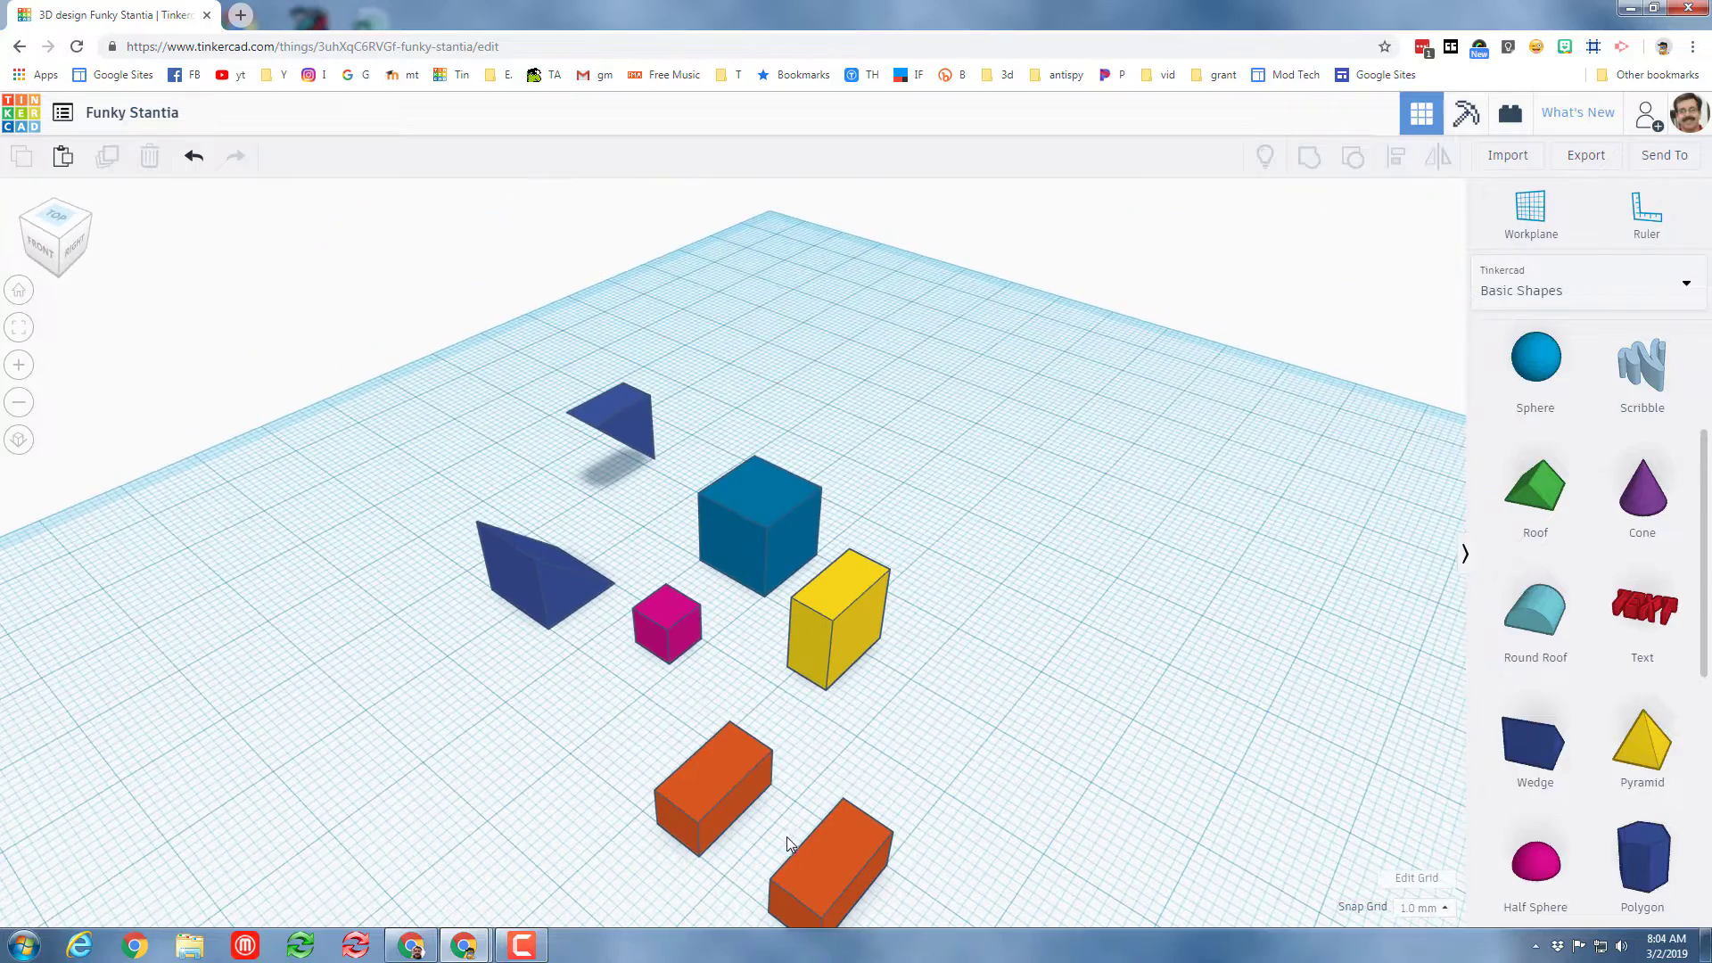
left_click_drag(594, 776, 813, 892)
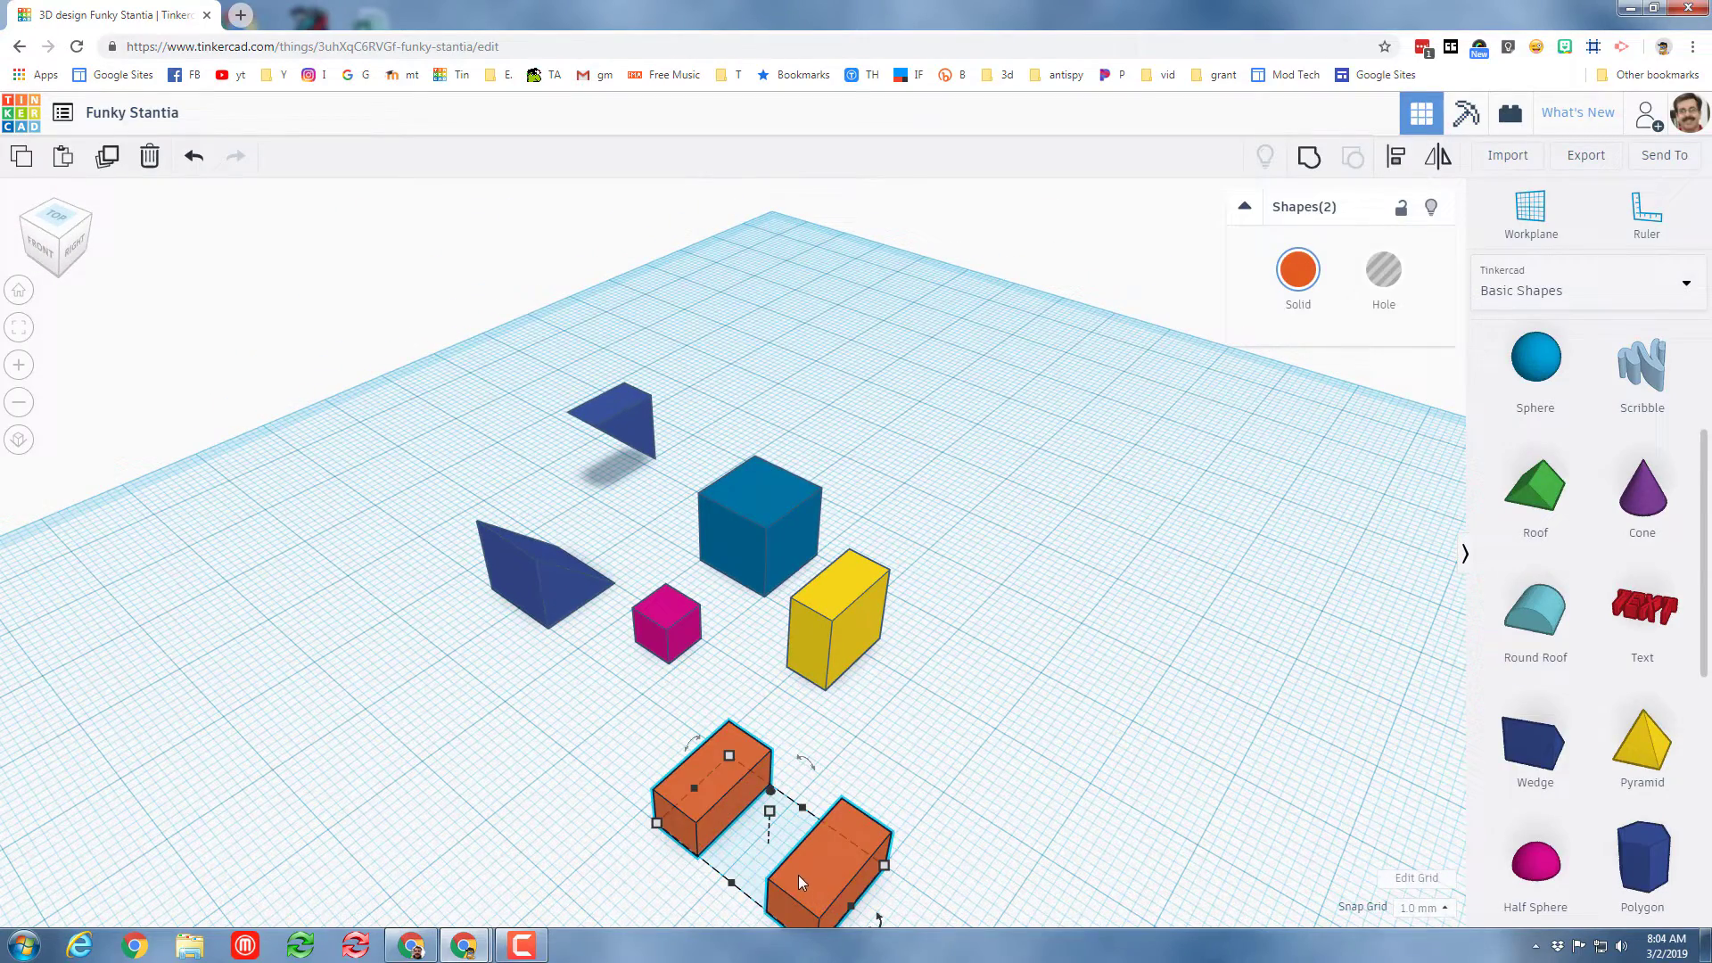
key("ctrl+d")
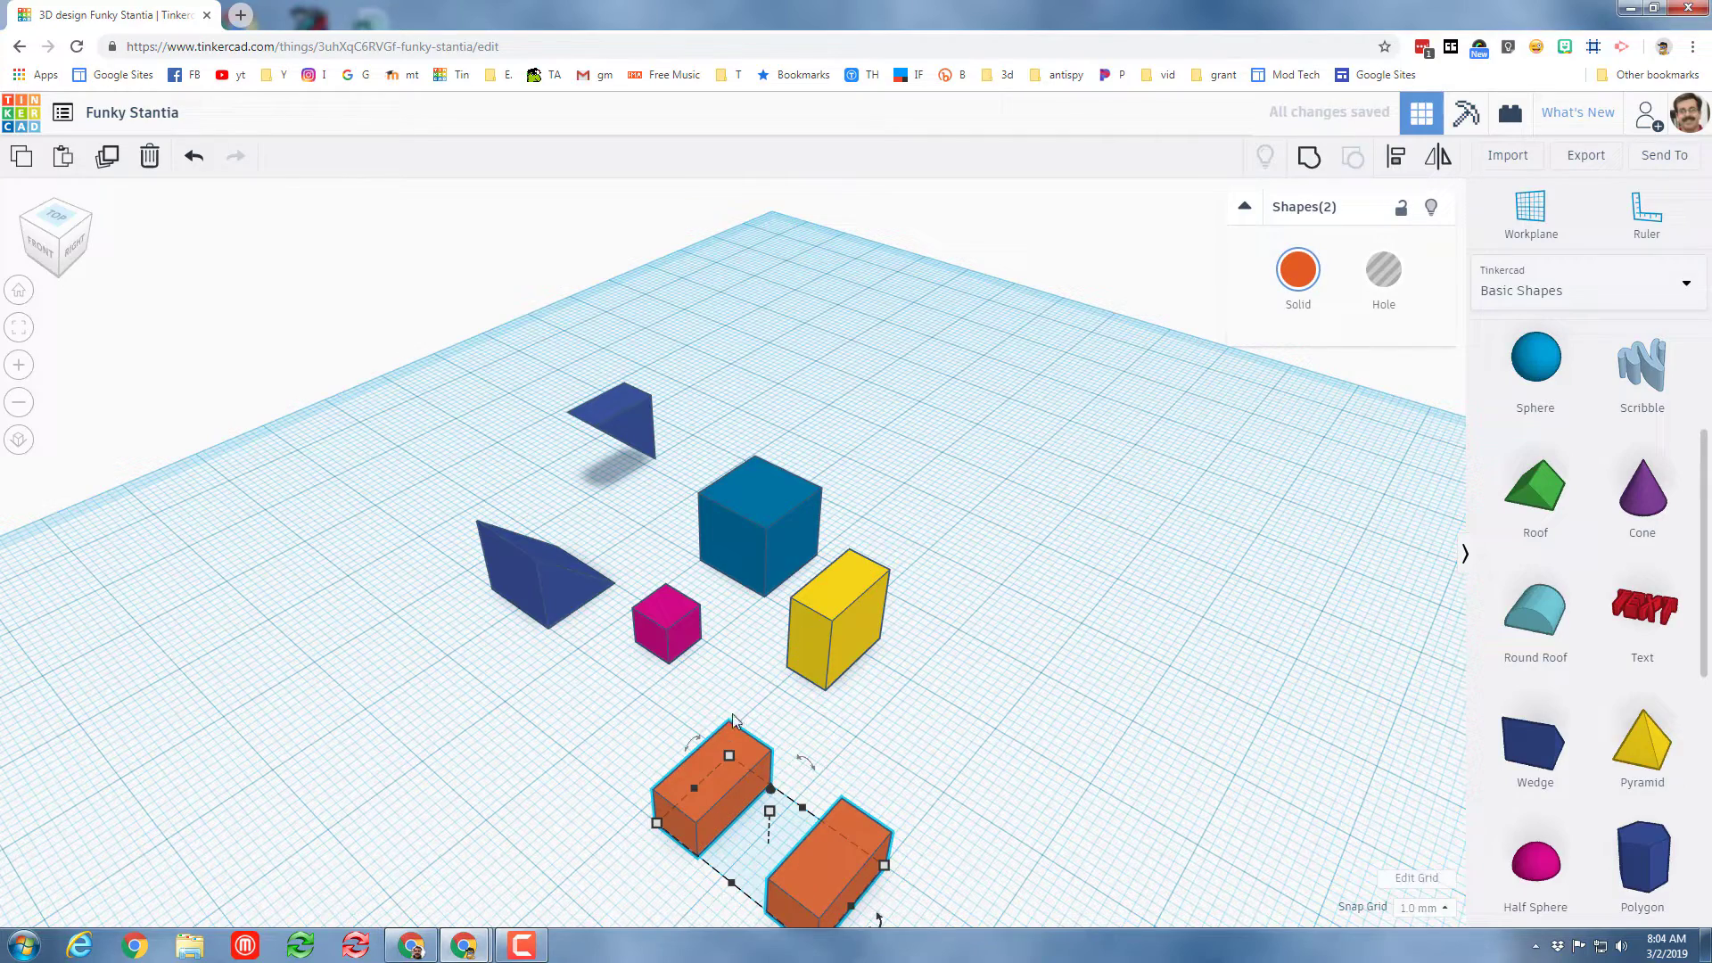
left_click(67, 239)
left_click(34, 237)
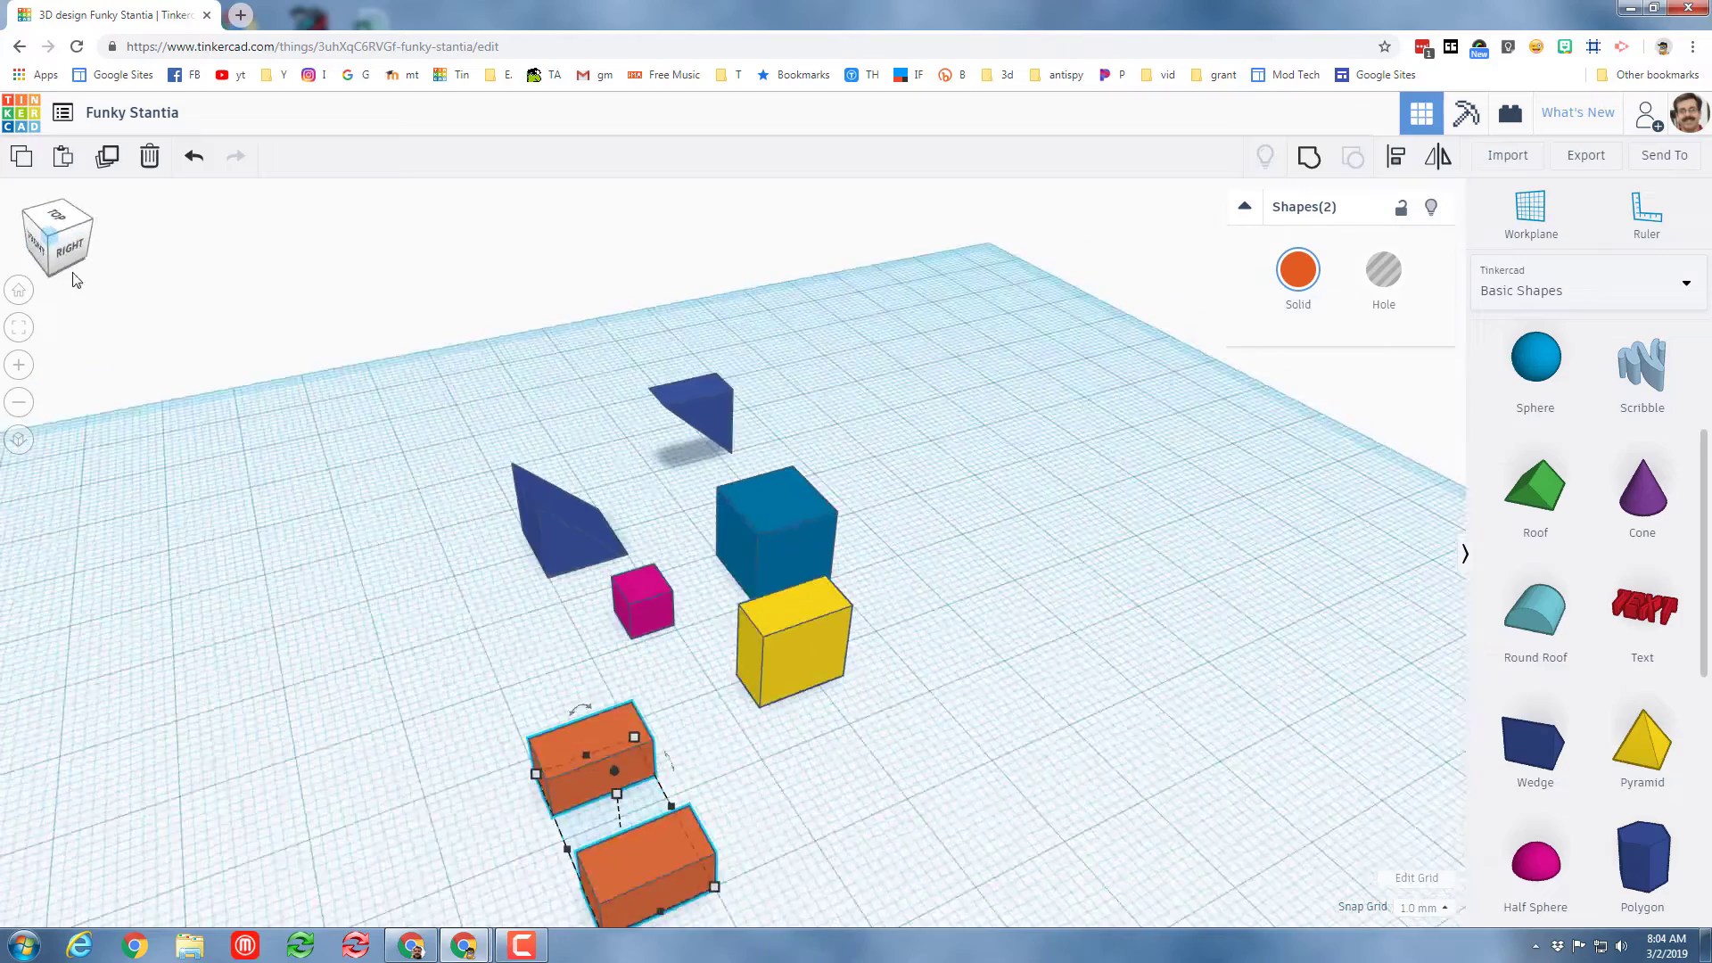
left_click_drag(672, 720, 708, 724)
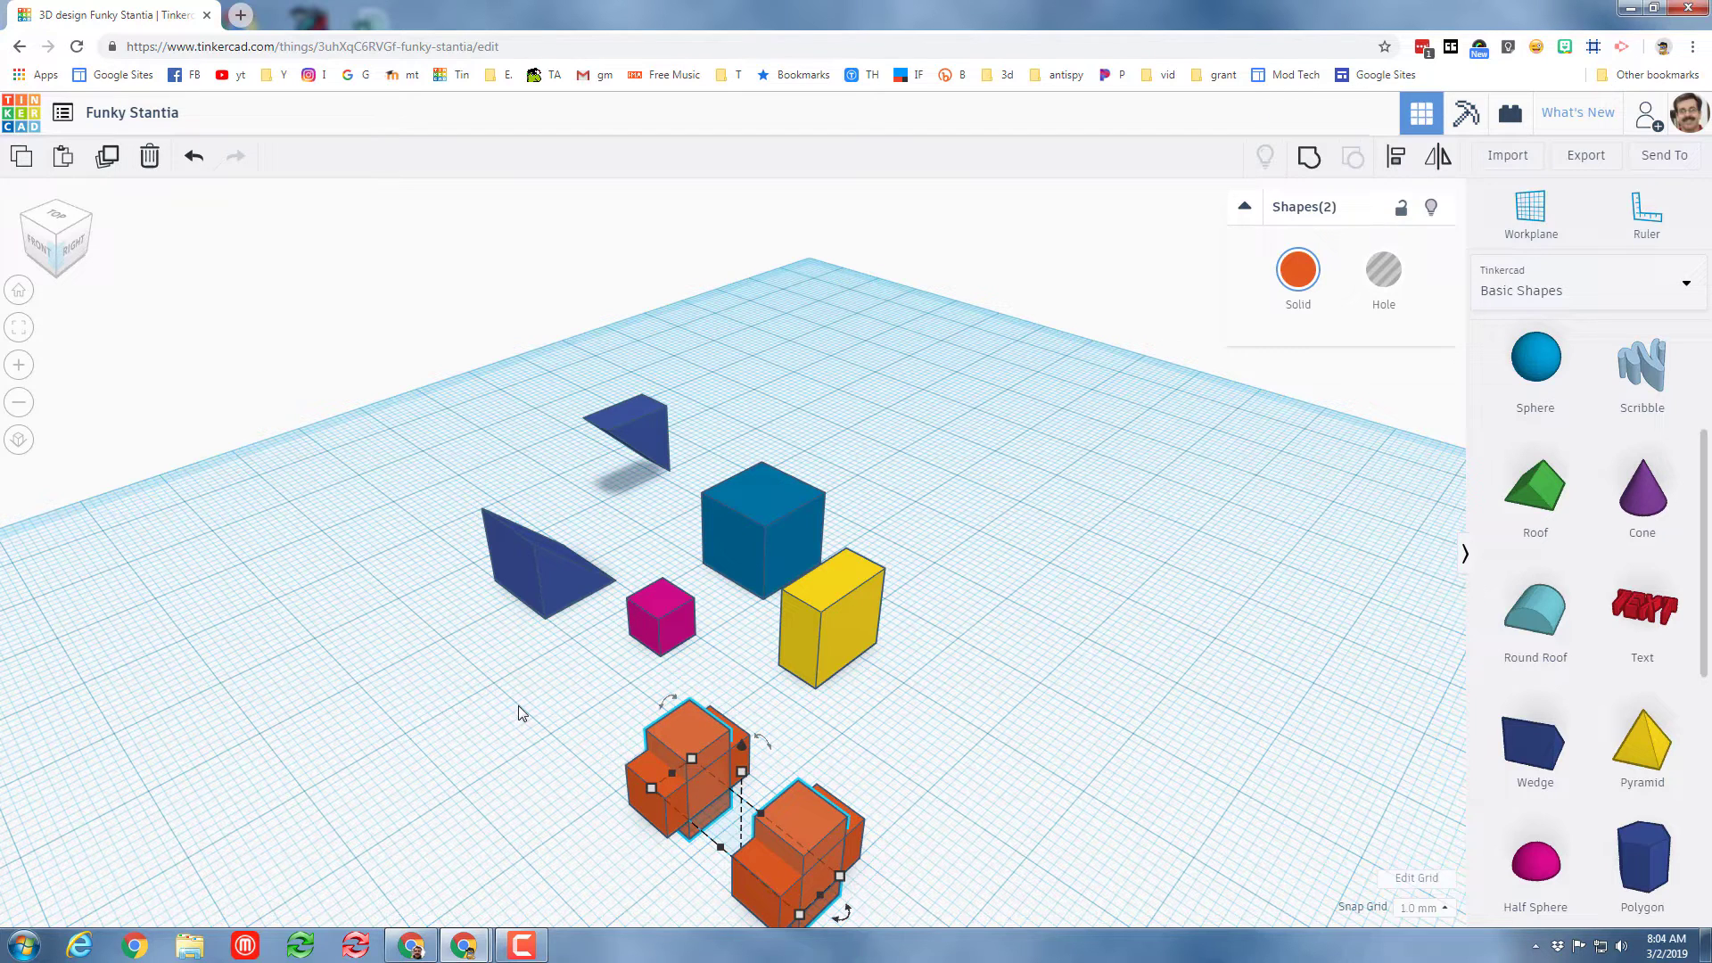
Set a temporary workplane on a flat orange block's top face and drop the upright pair onto it
left_click(1530, 212)
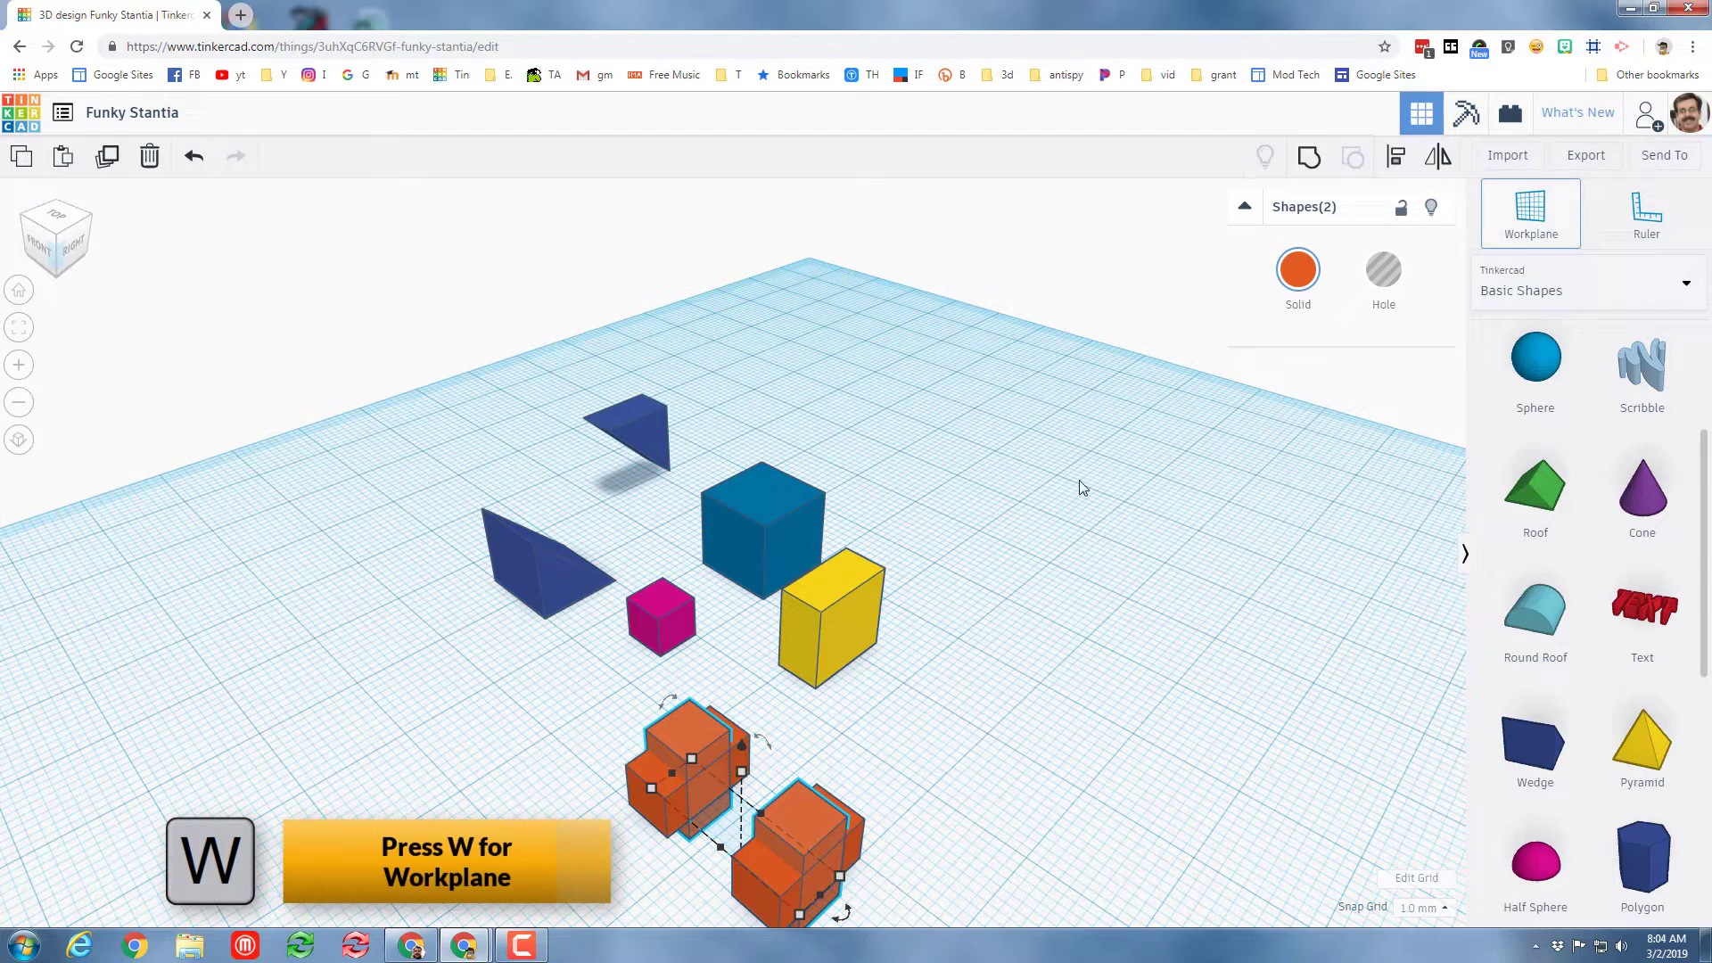
left_click(649, 773)
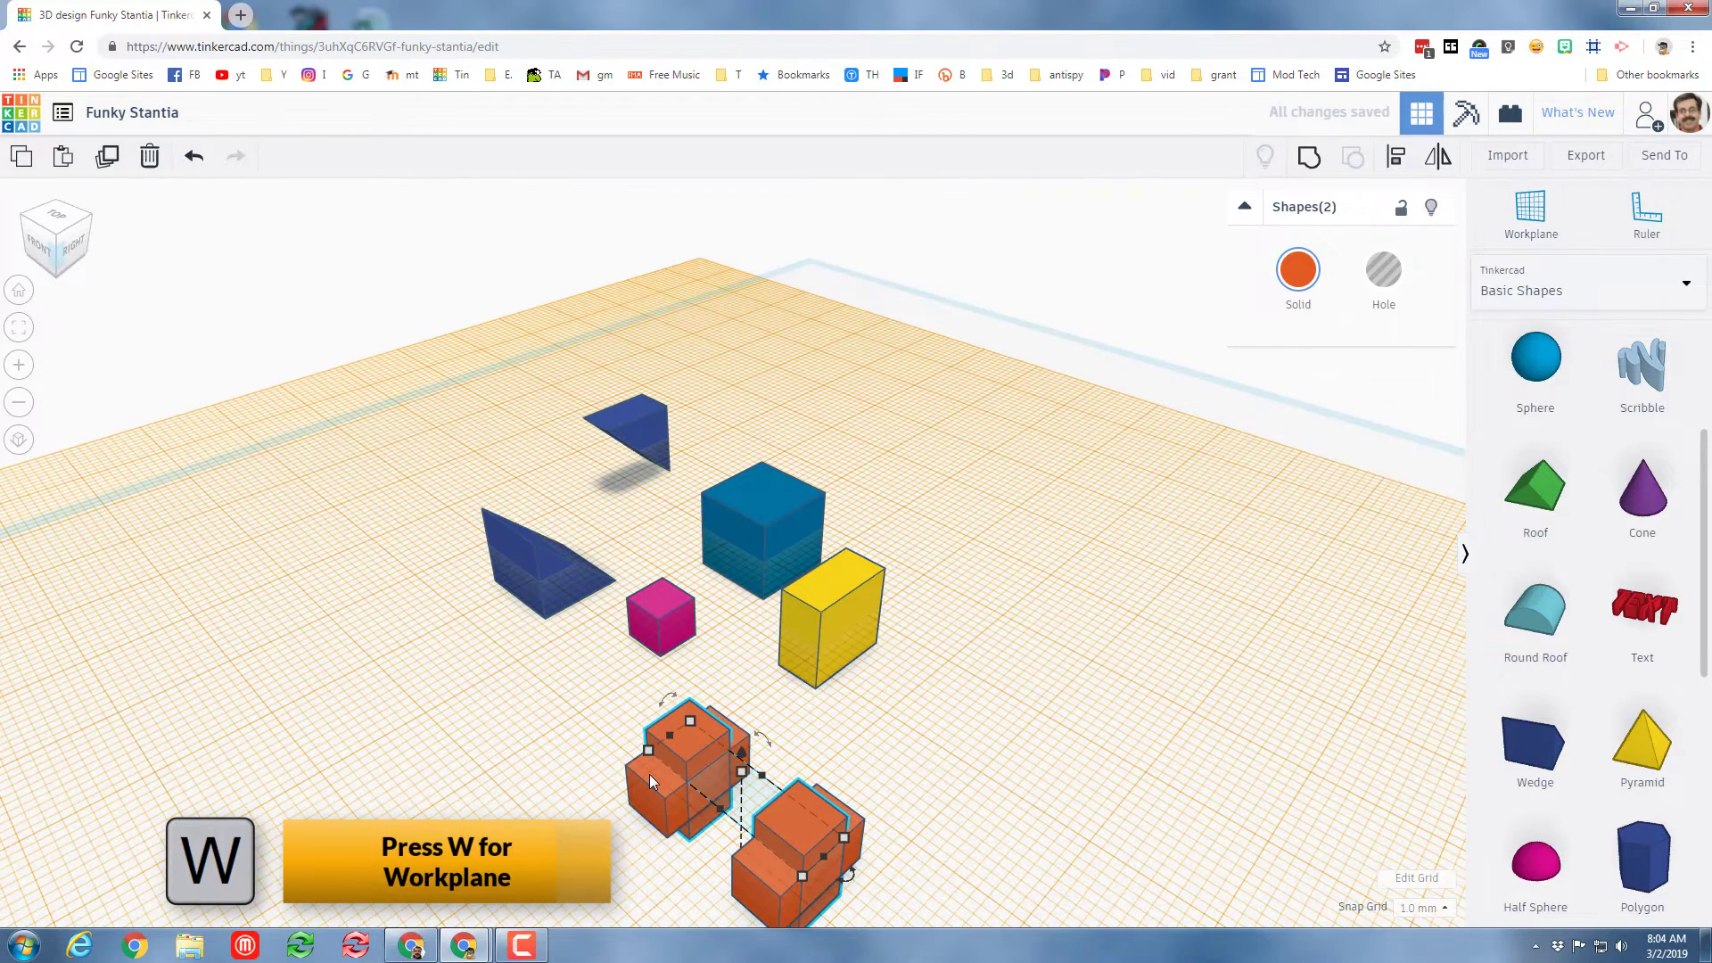
key("d")
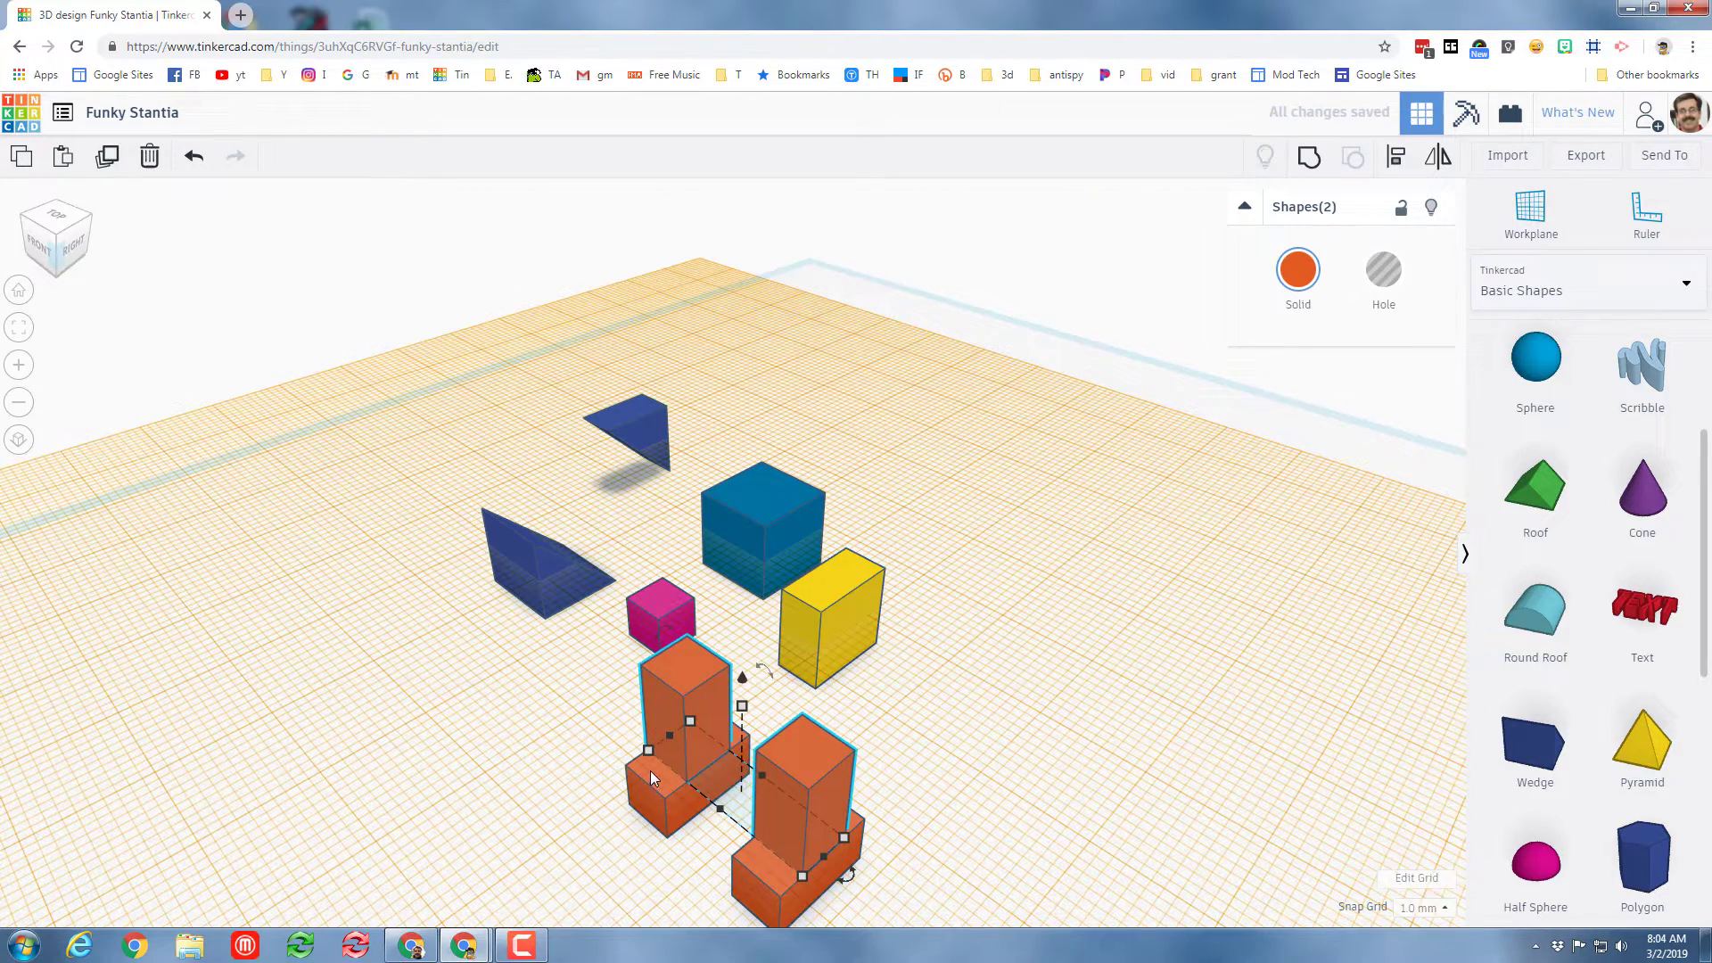
key("d")
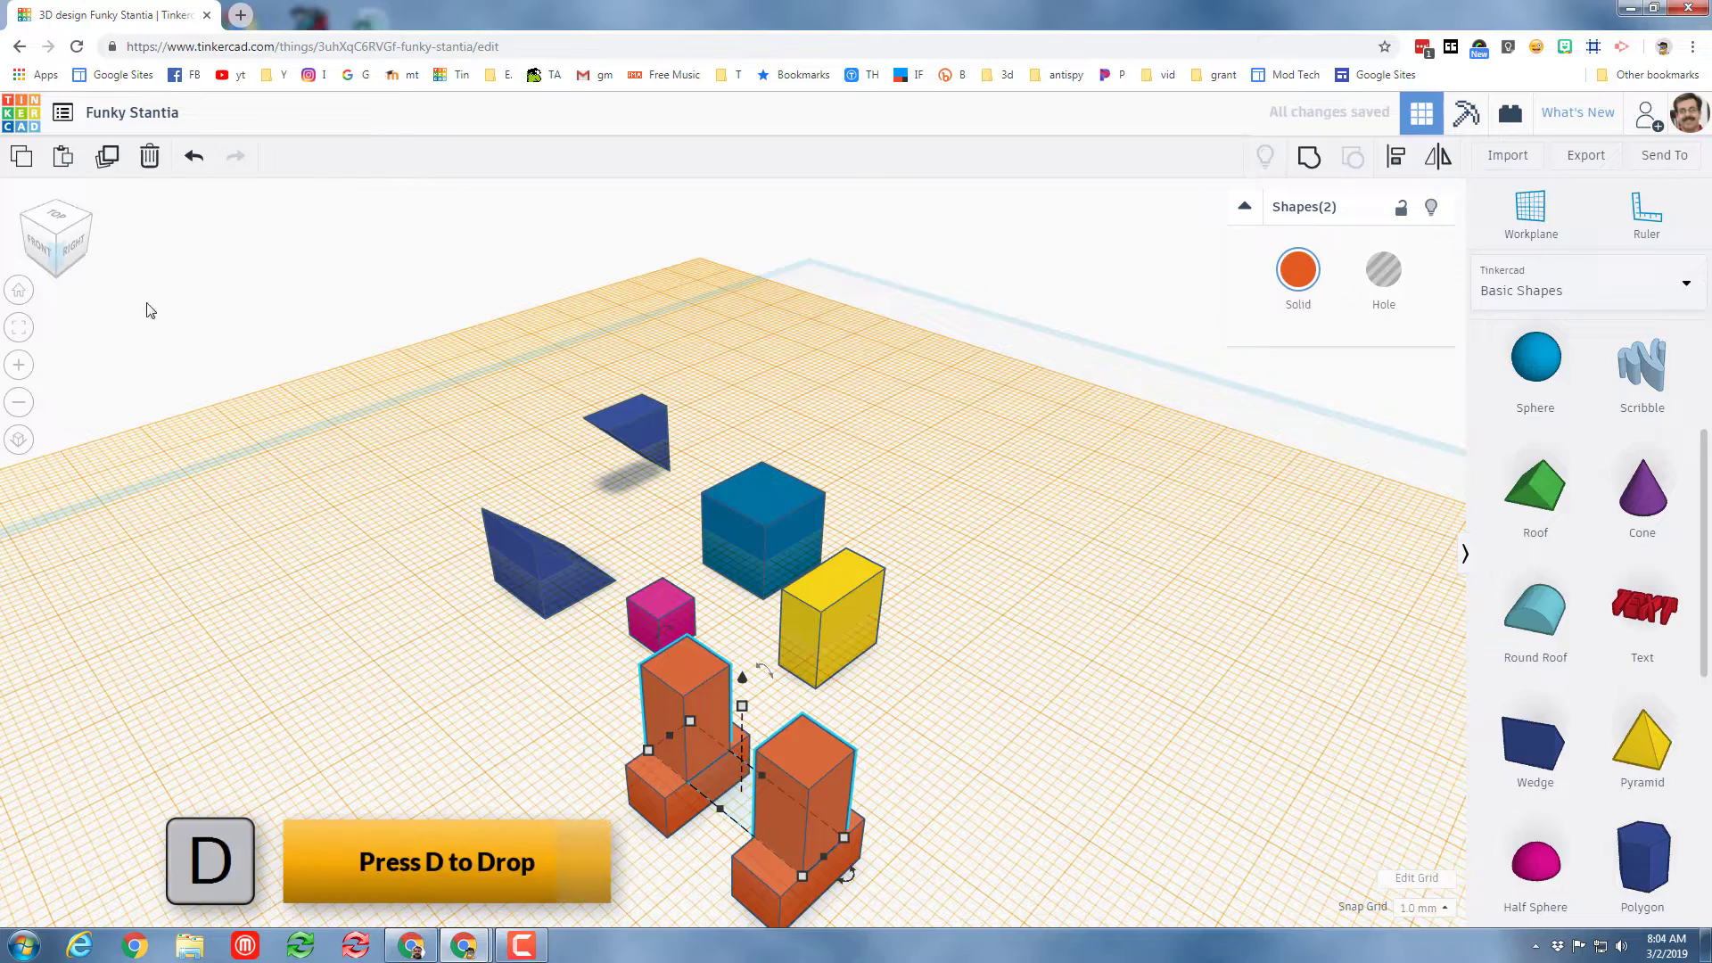
Return the workplane to the base grid and switch to the top view
left_click(1529, 218)
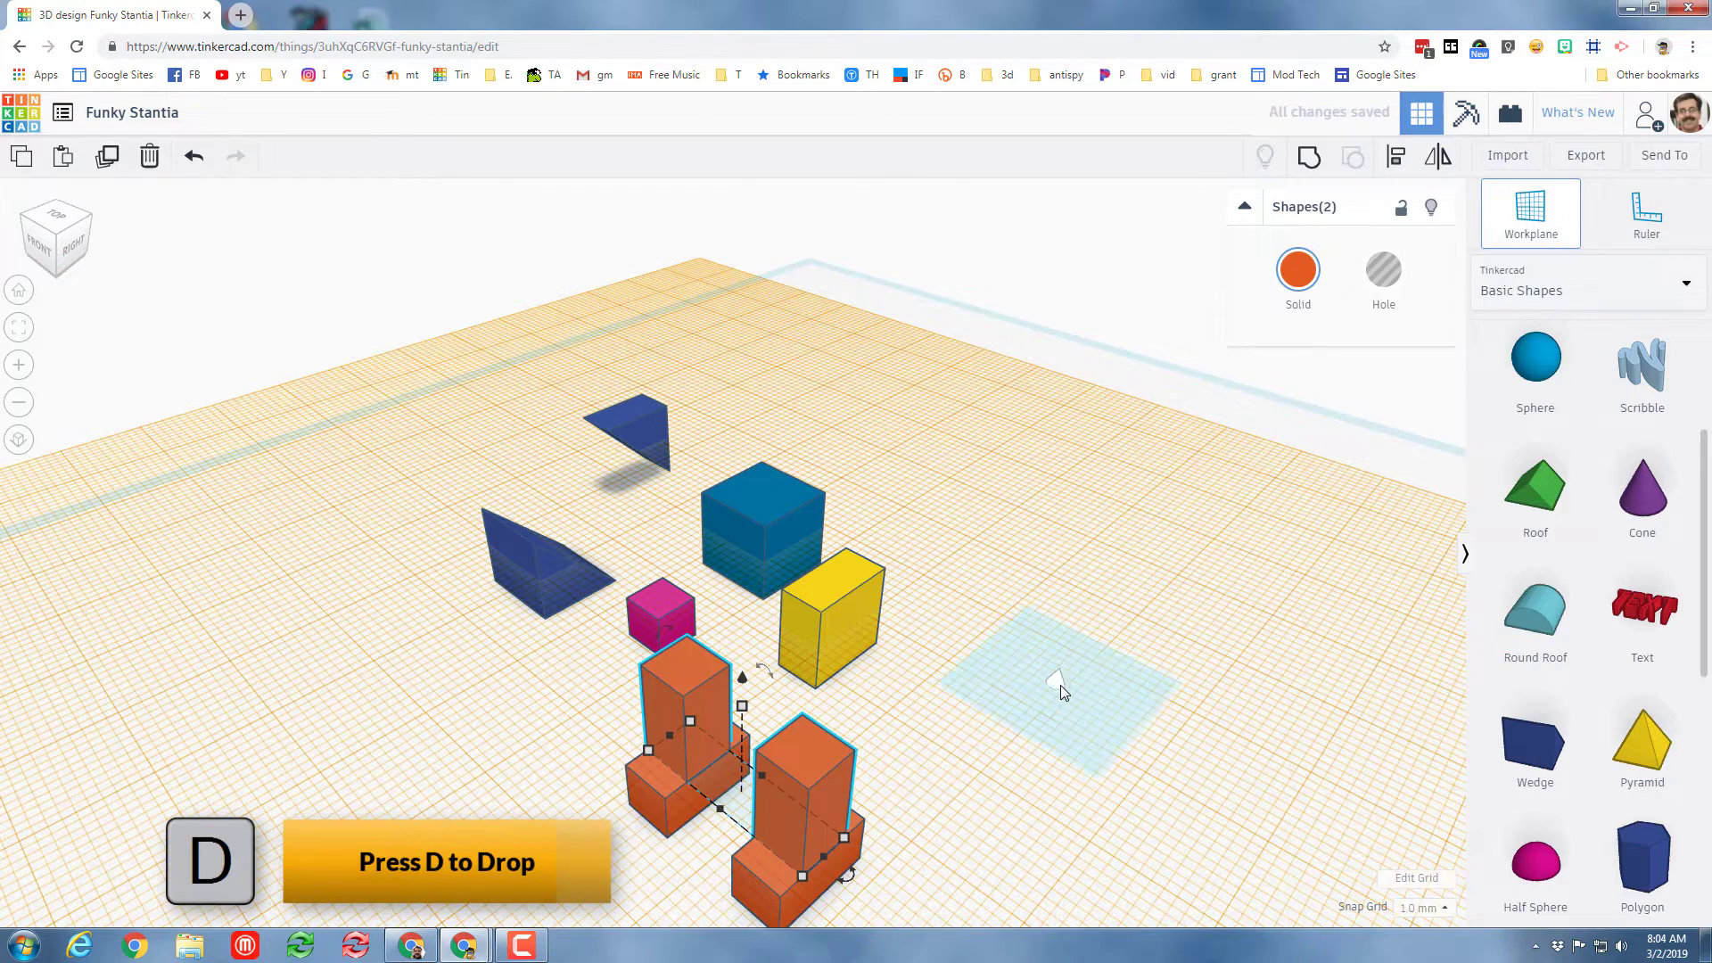
left_click(1061, 684)
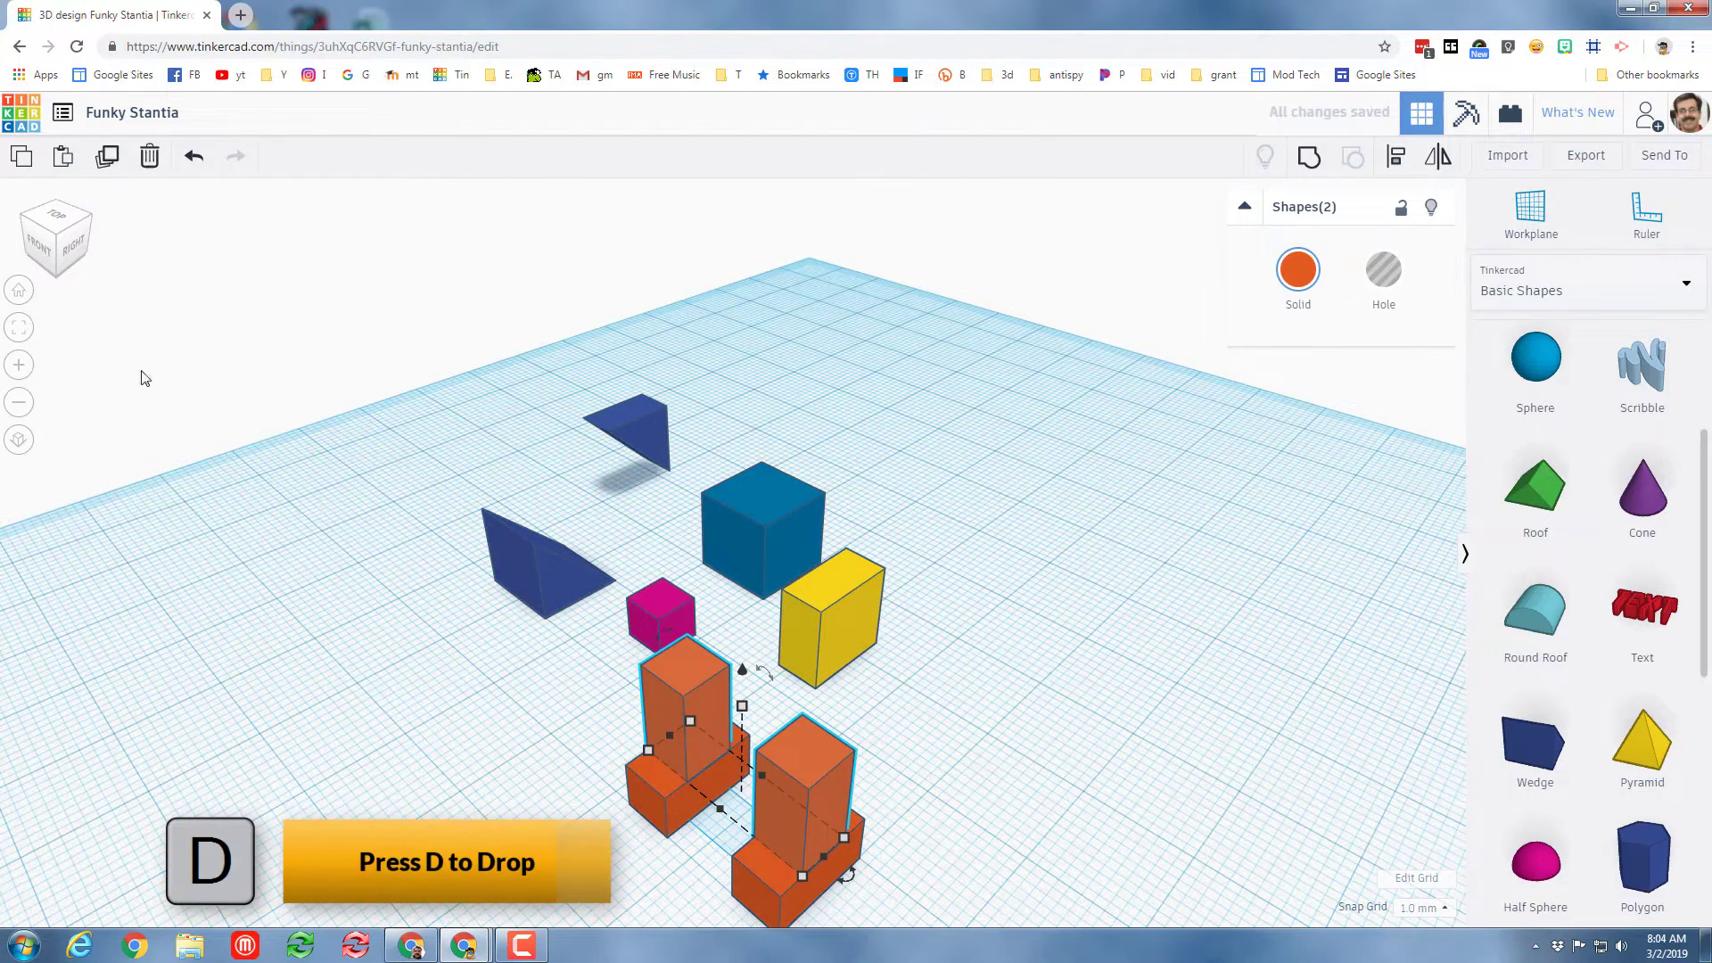
left_click(58, 215)
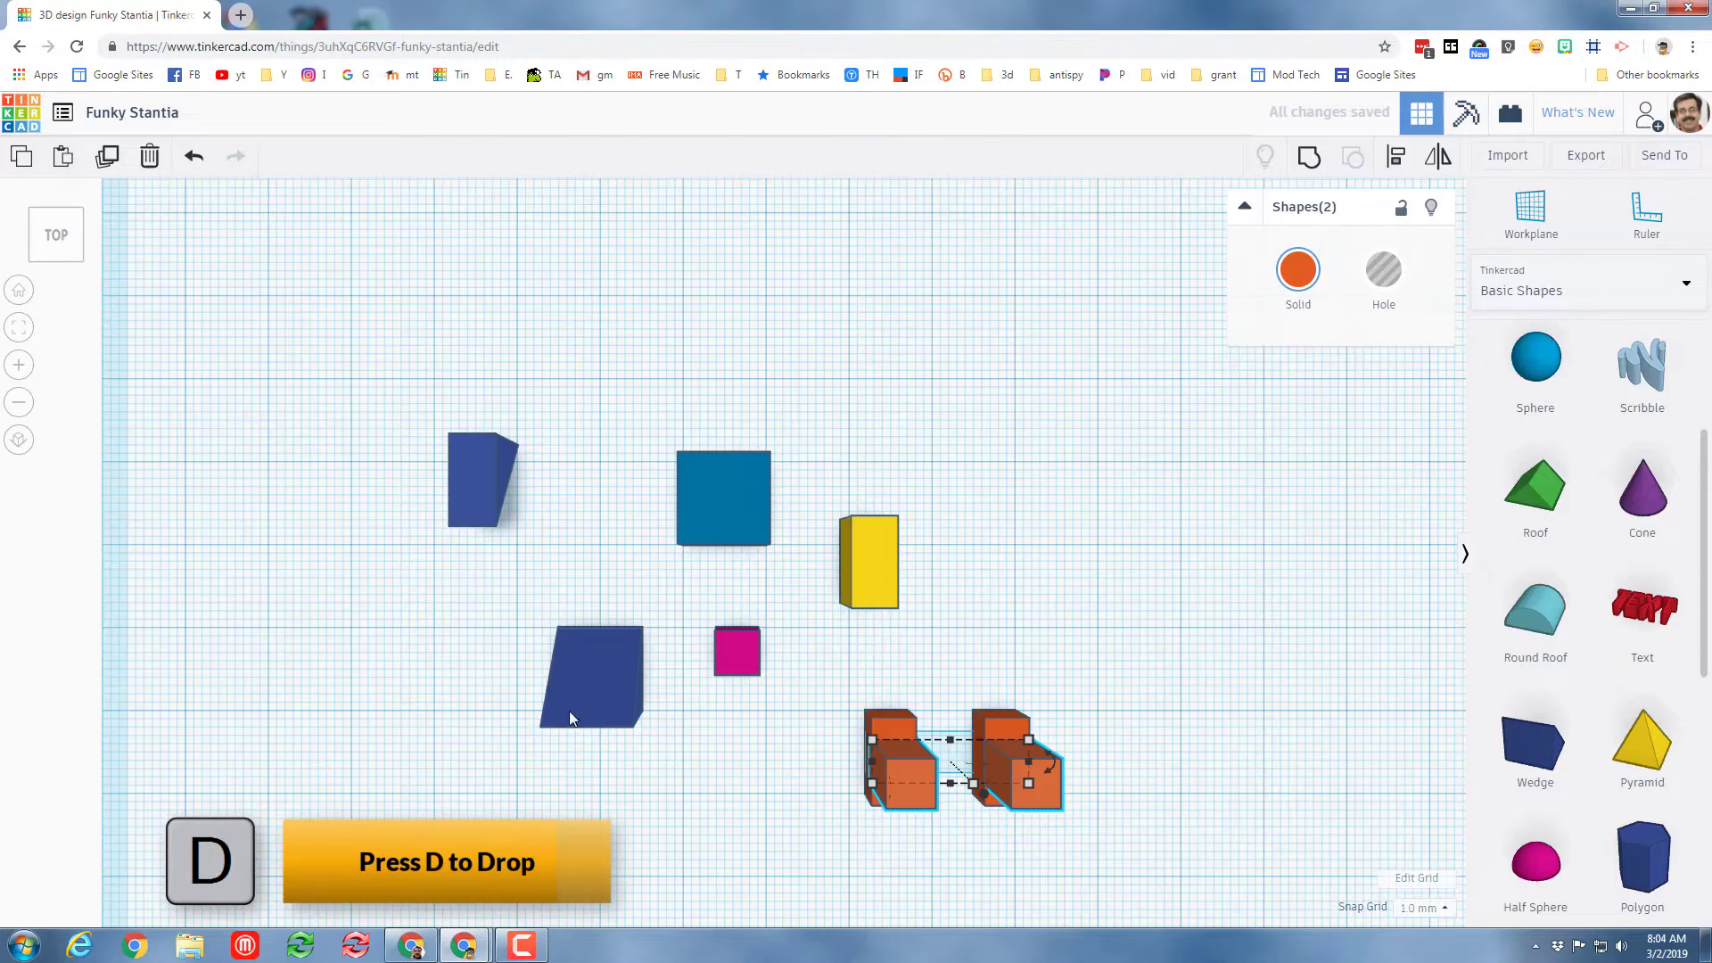
Select all four orange blocks and align them along their back edges so the upright blocks stand over the rear of the flat ones
left_click_drag(806, 685, 1098, 826)
key("l")
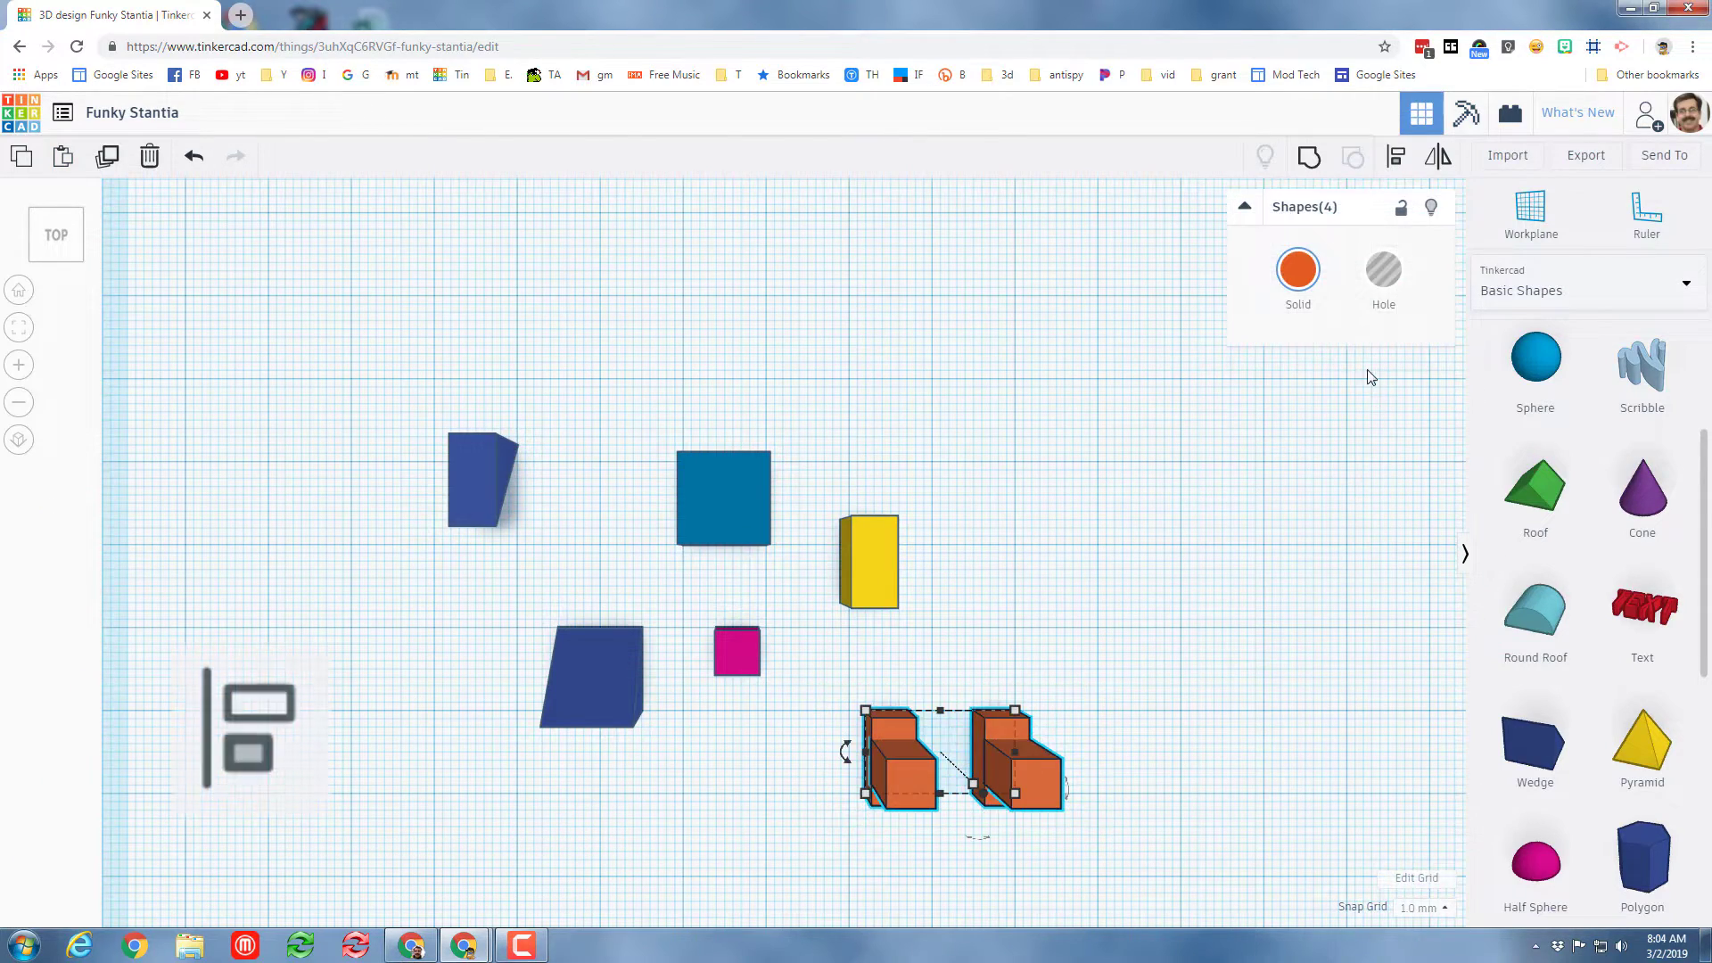
left_click(1396, 157)
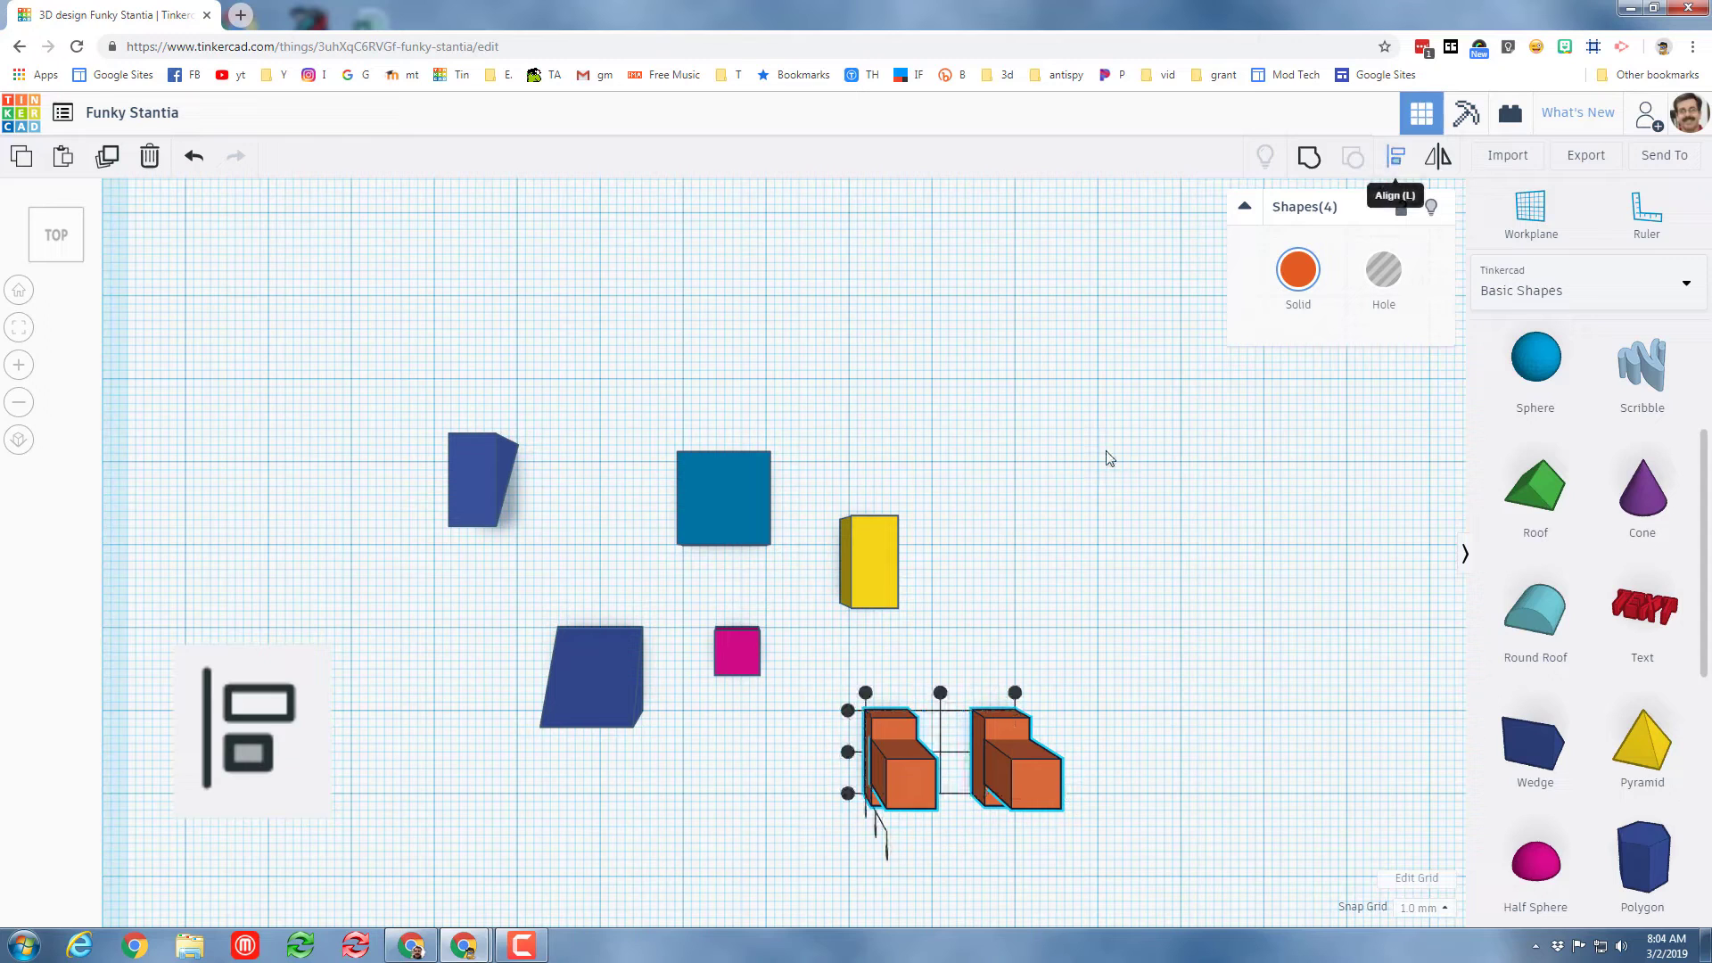
left_click(848, 710)
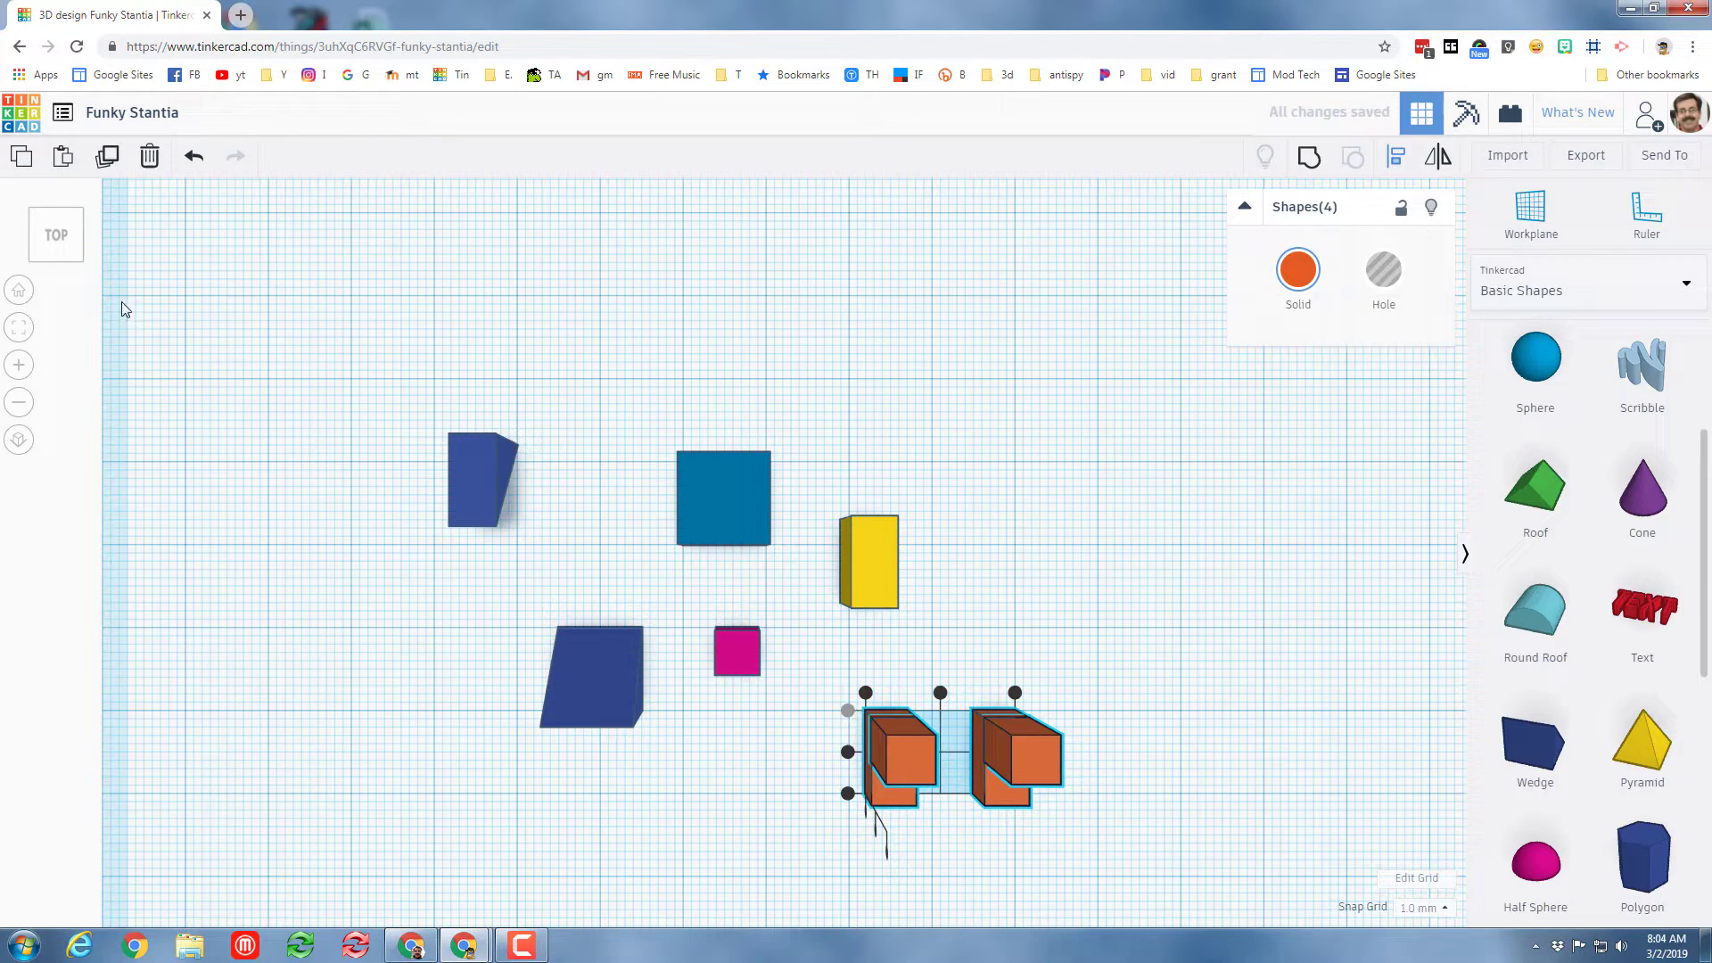
left_click(64, 266)
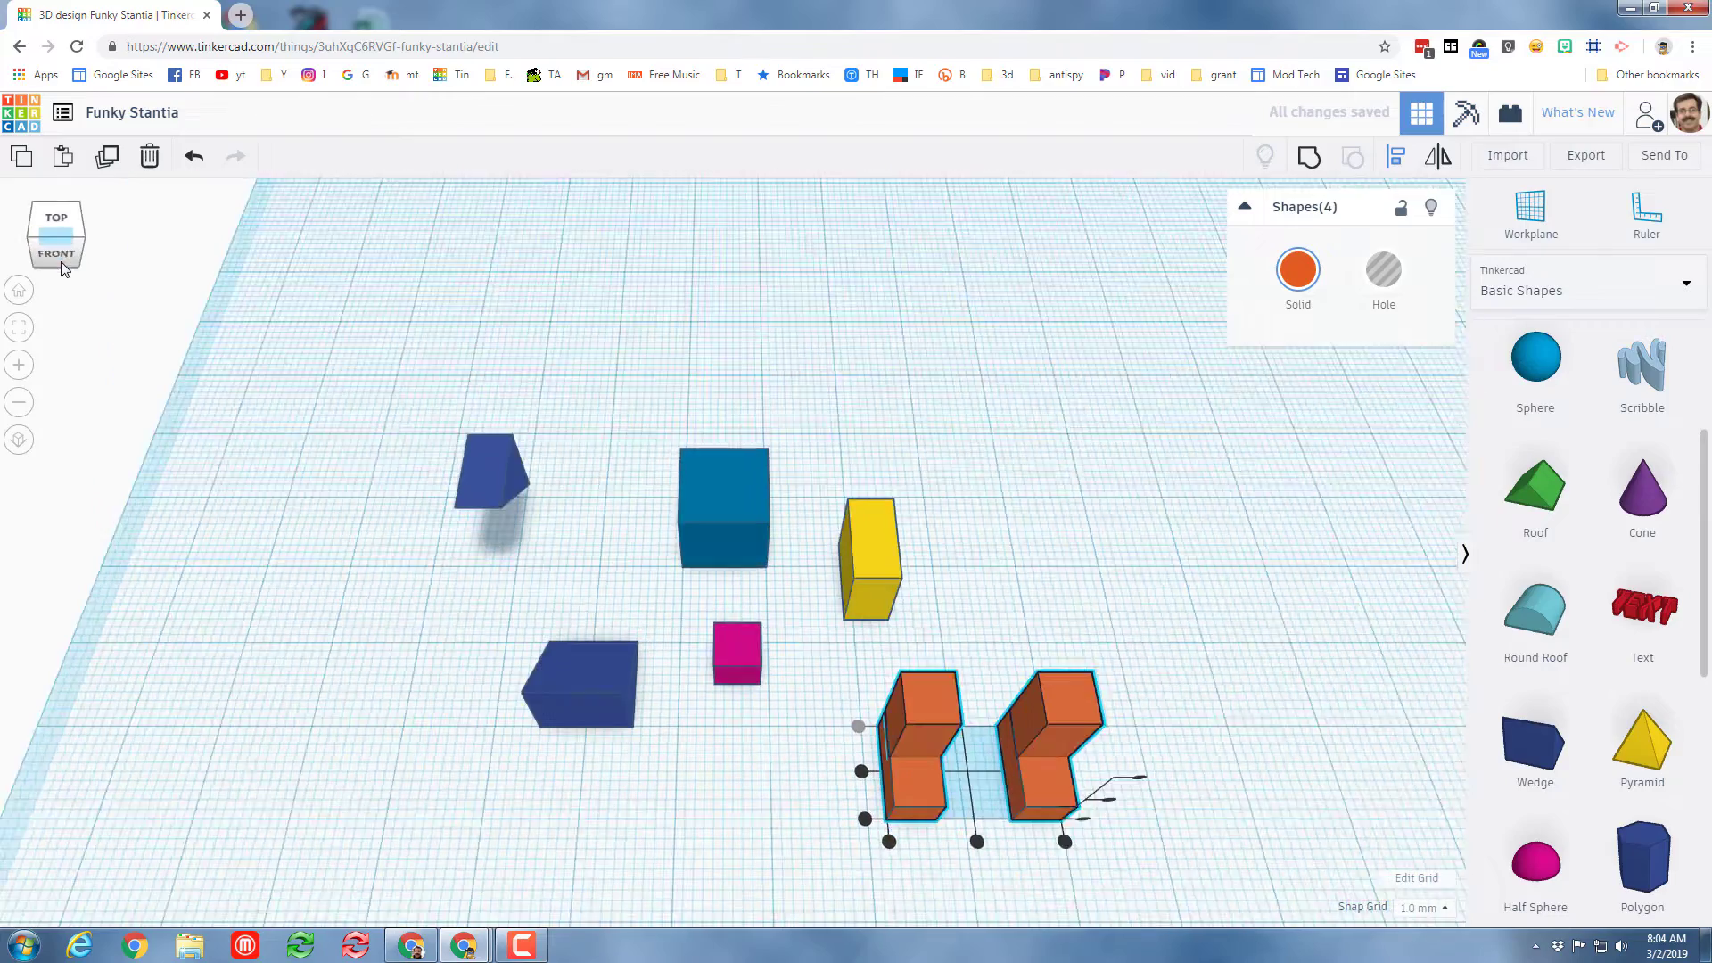
left_click(1031, 599)
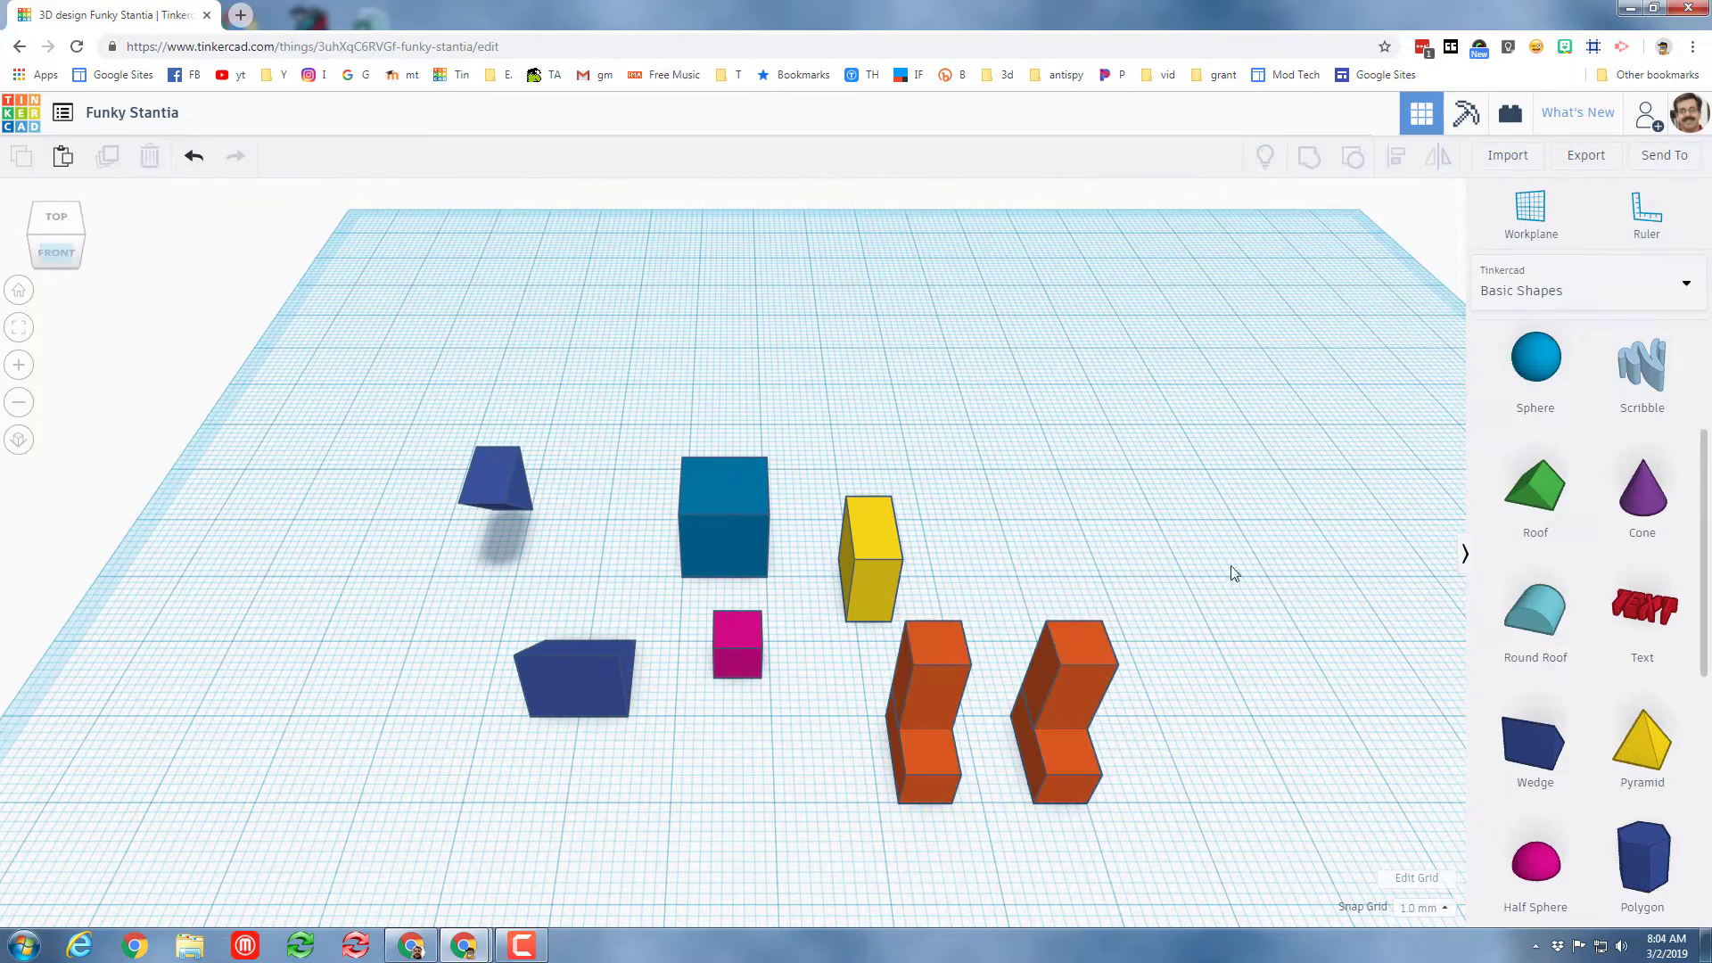
right_click_drag(1249, 752, 1096, 692)
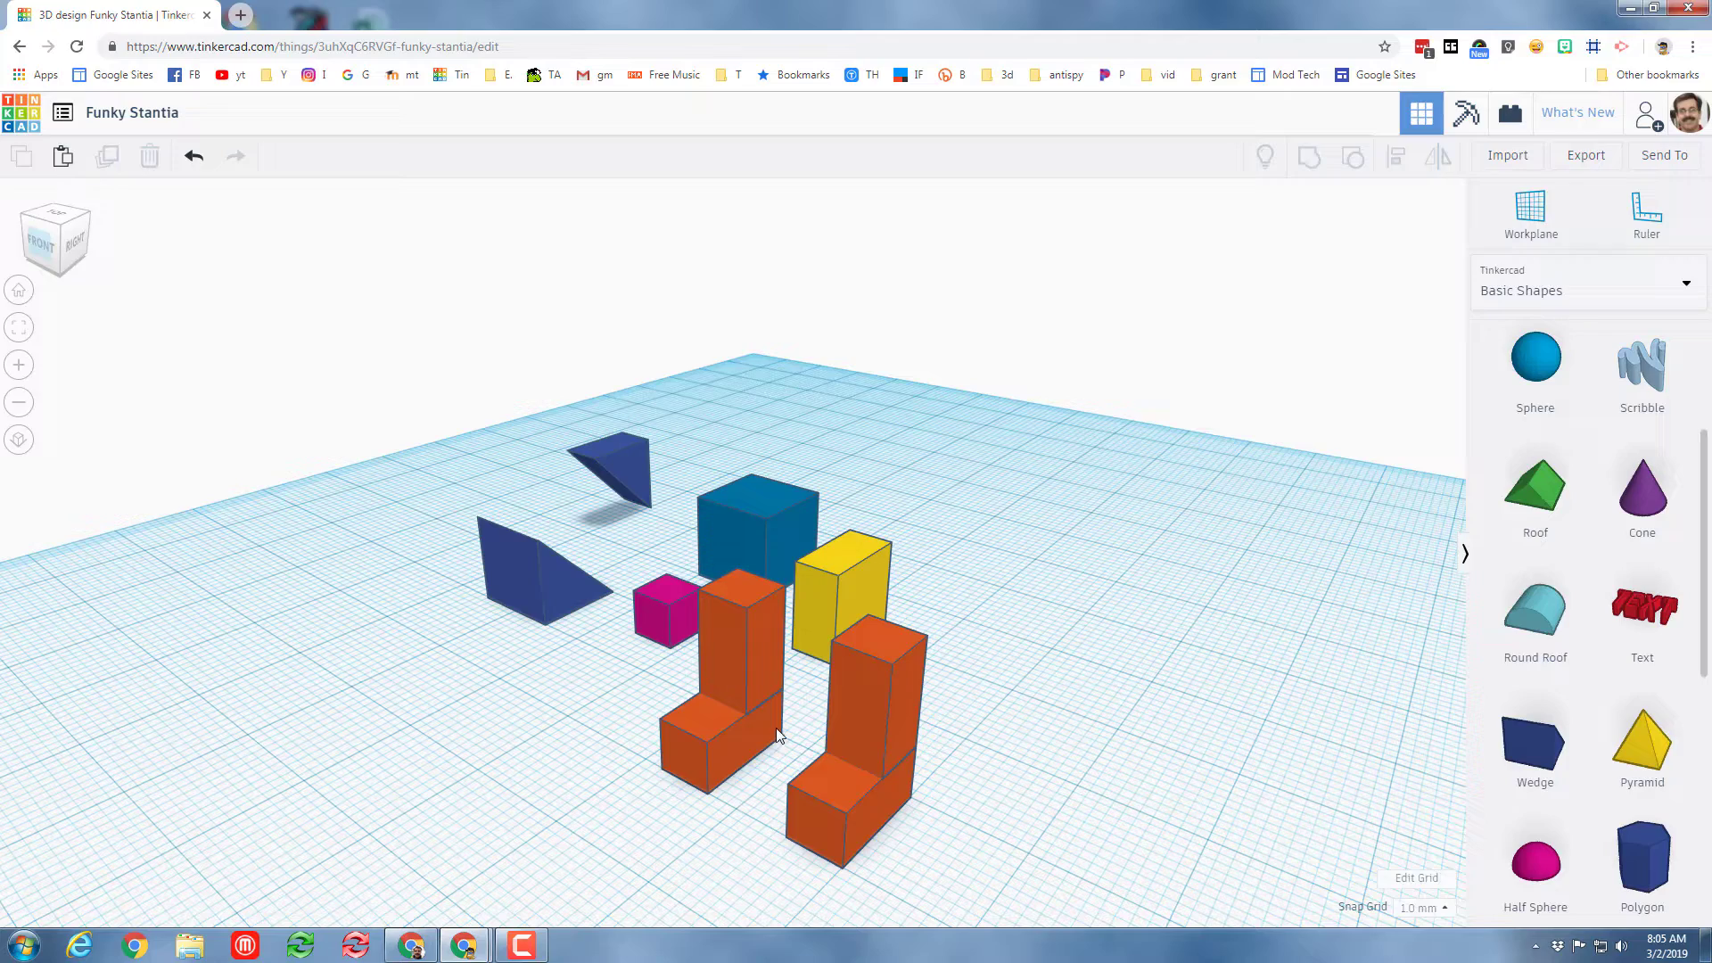
Duplicate the two upright orange blocks and raise the copied pair 16 mm
right_click_drag(776, 727, 969, 695)
left_click(950, 690)
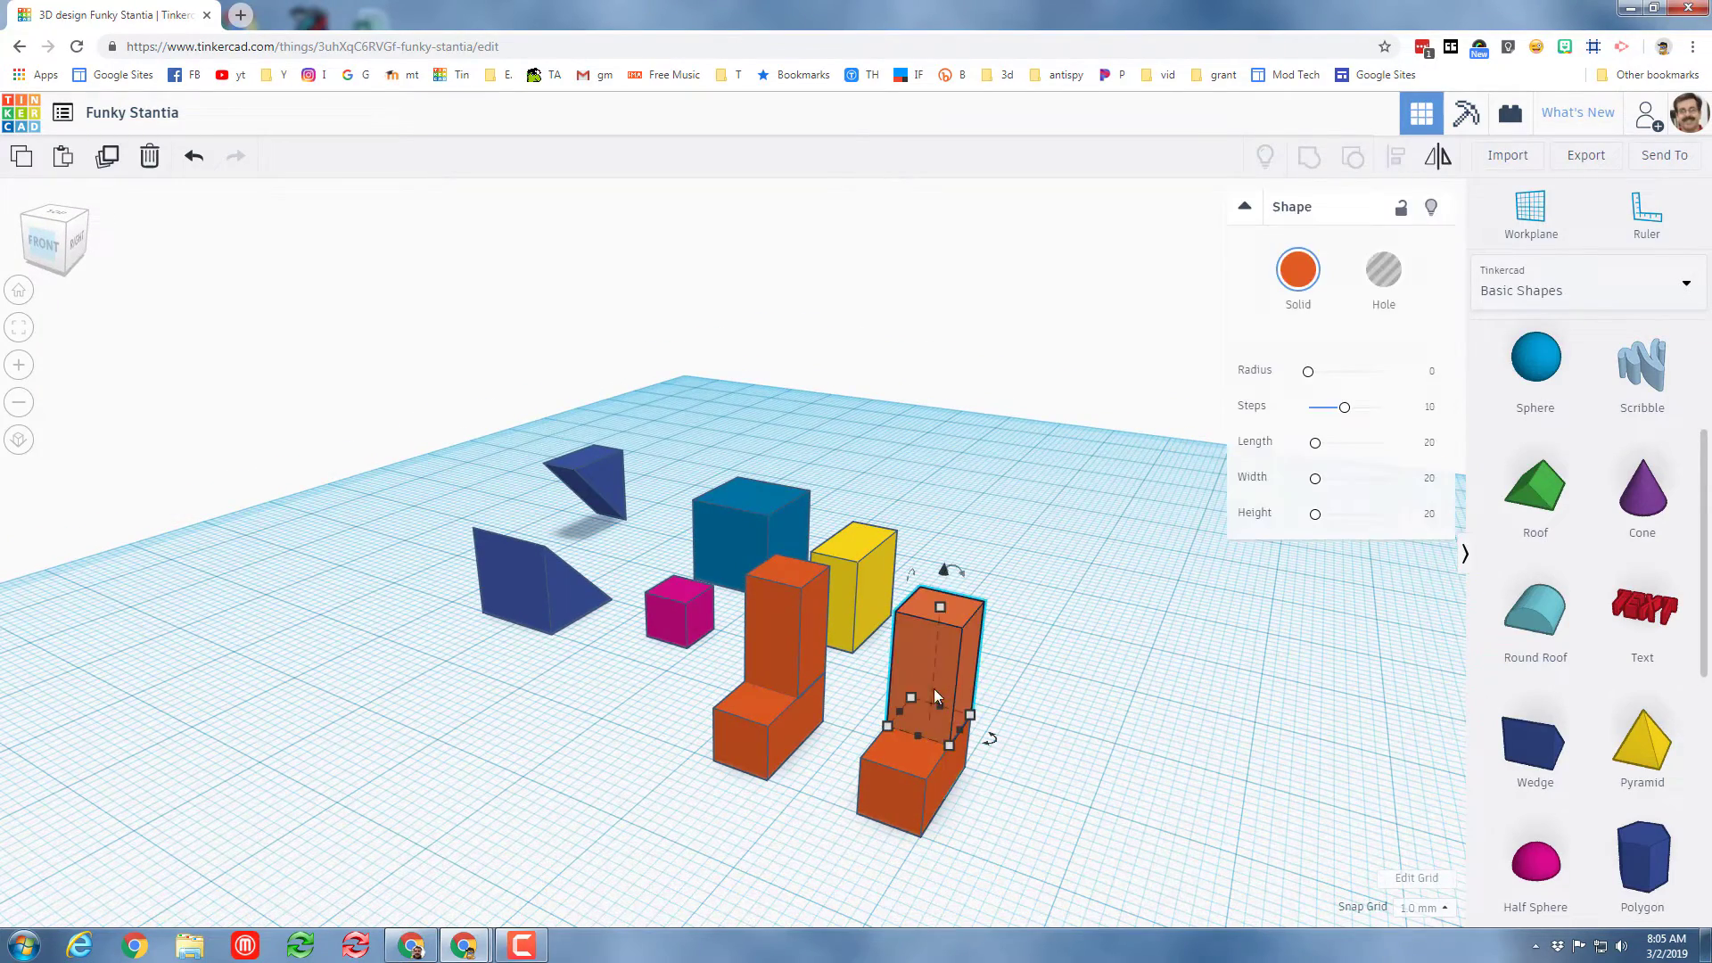
key("ctrl+d")
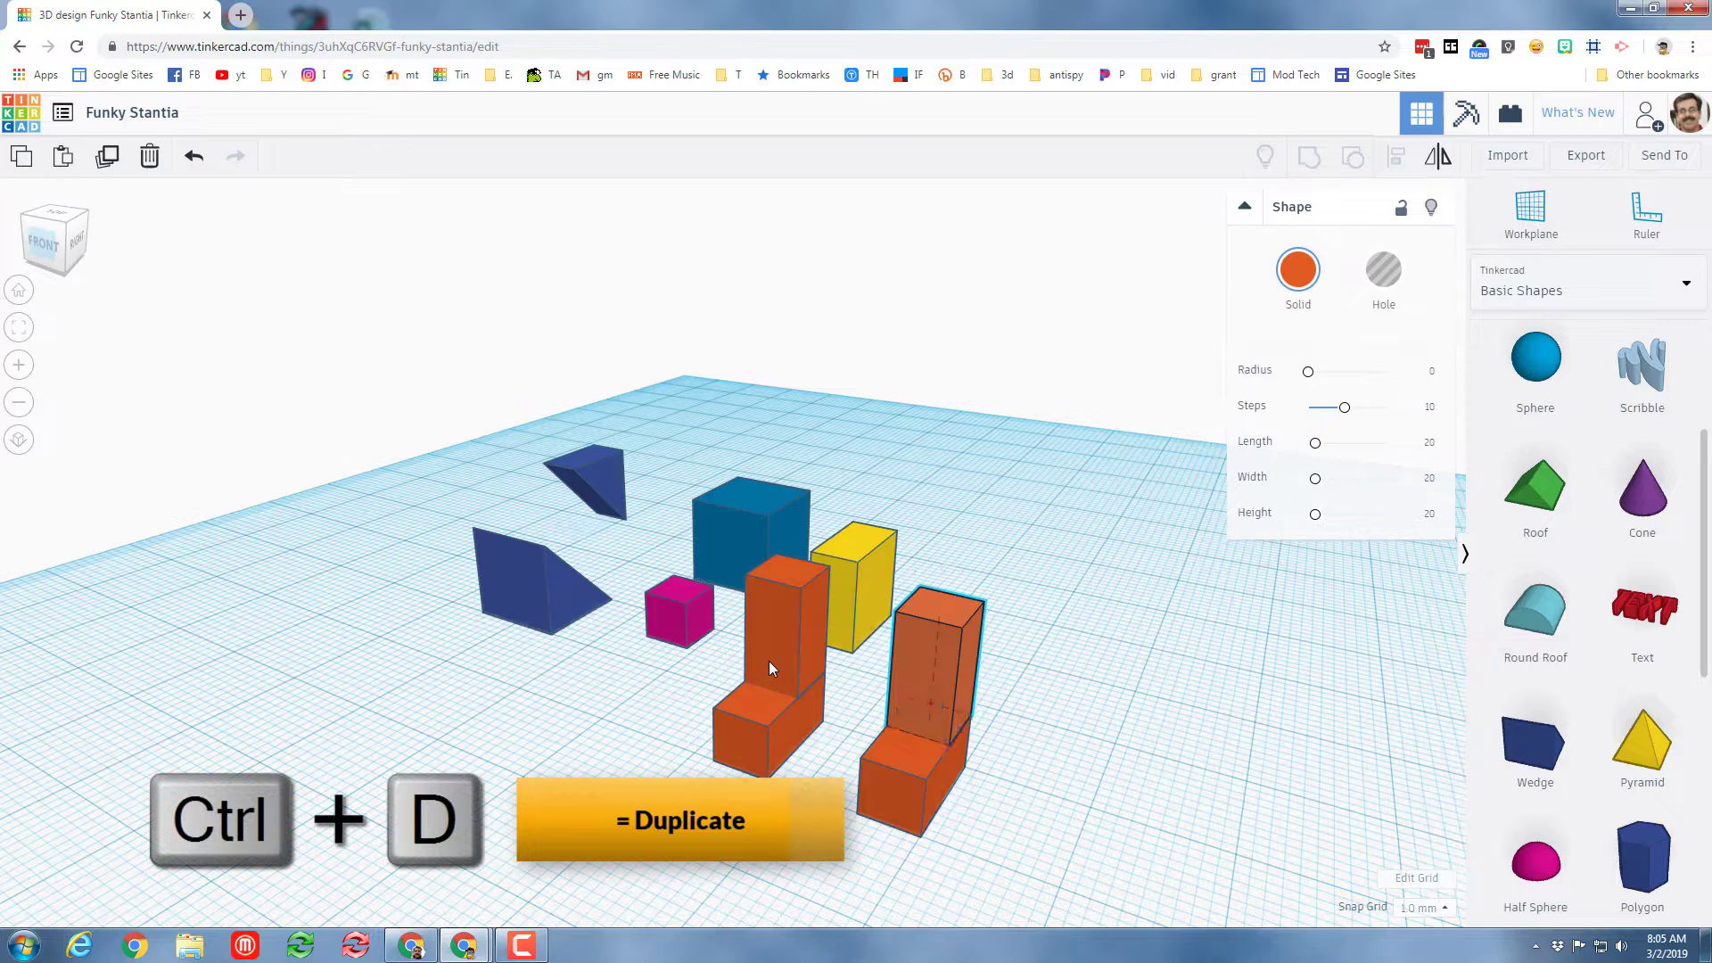
left_click(770, 667, "shift")
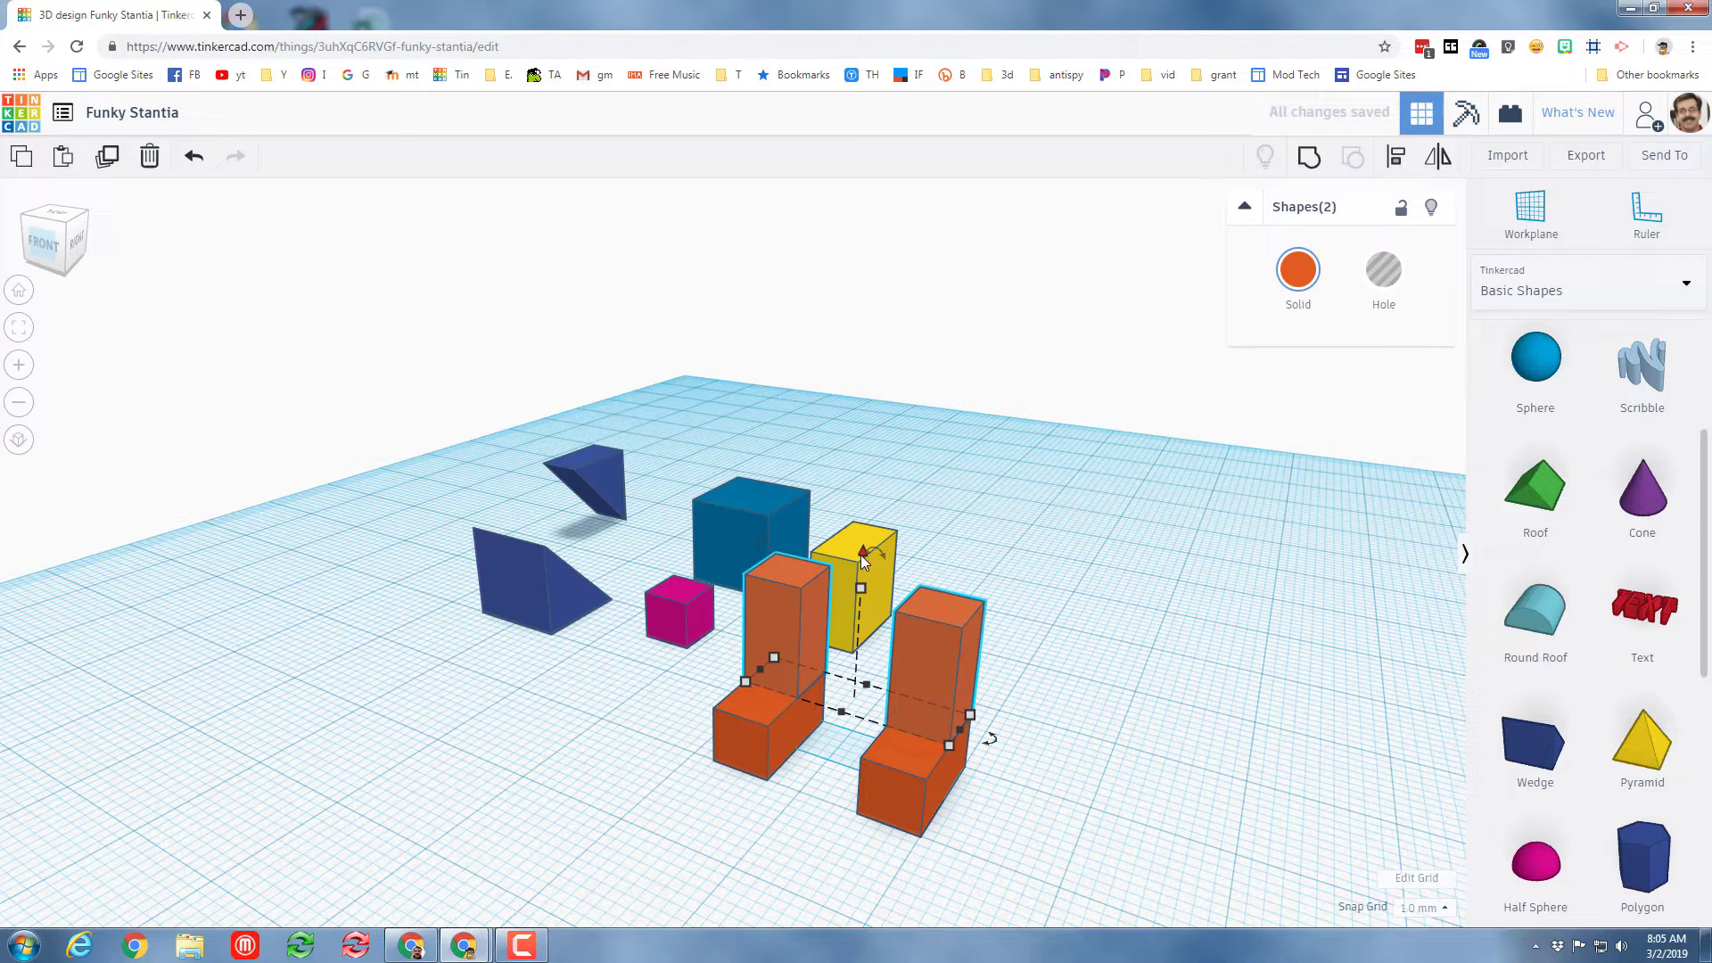
left_click_drag(861, 559, 896, 354)
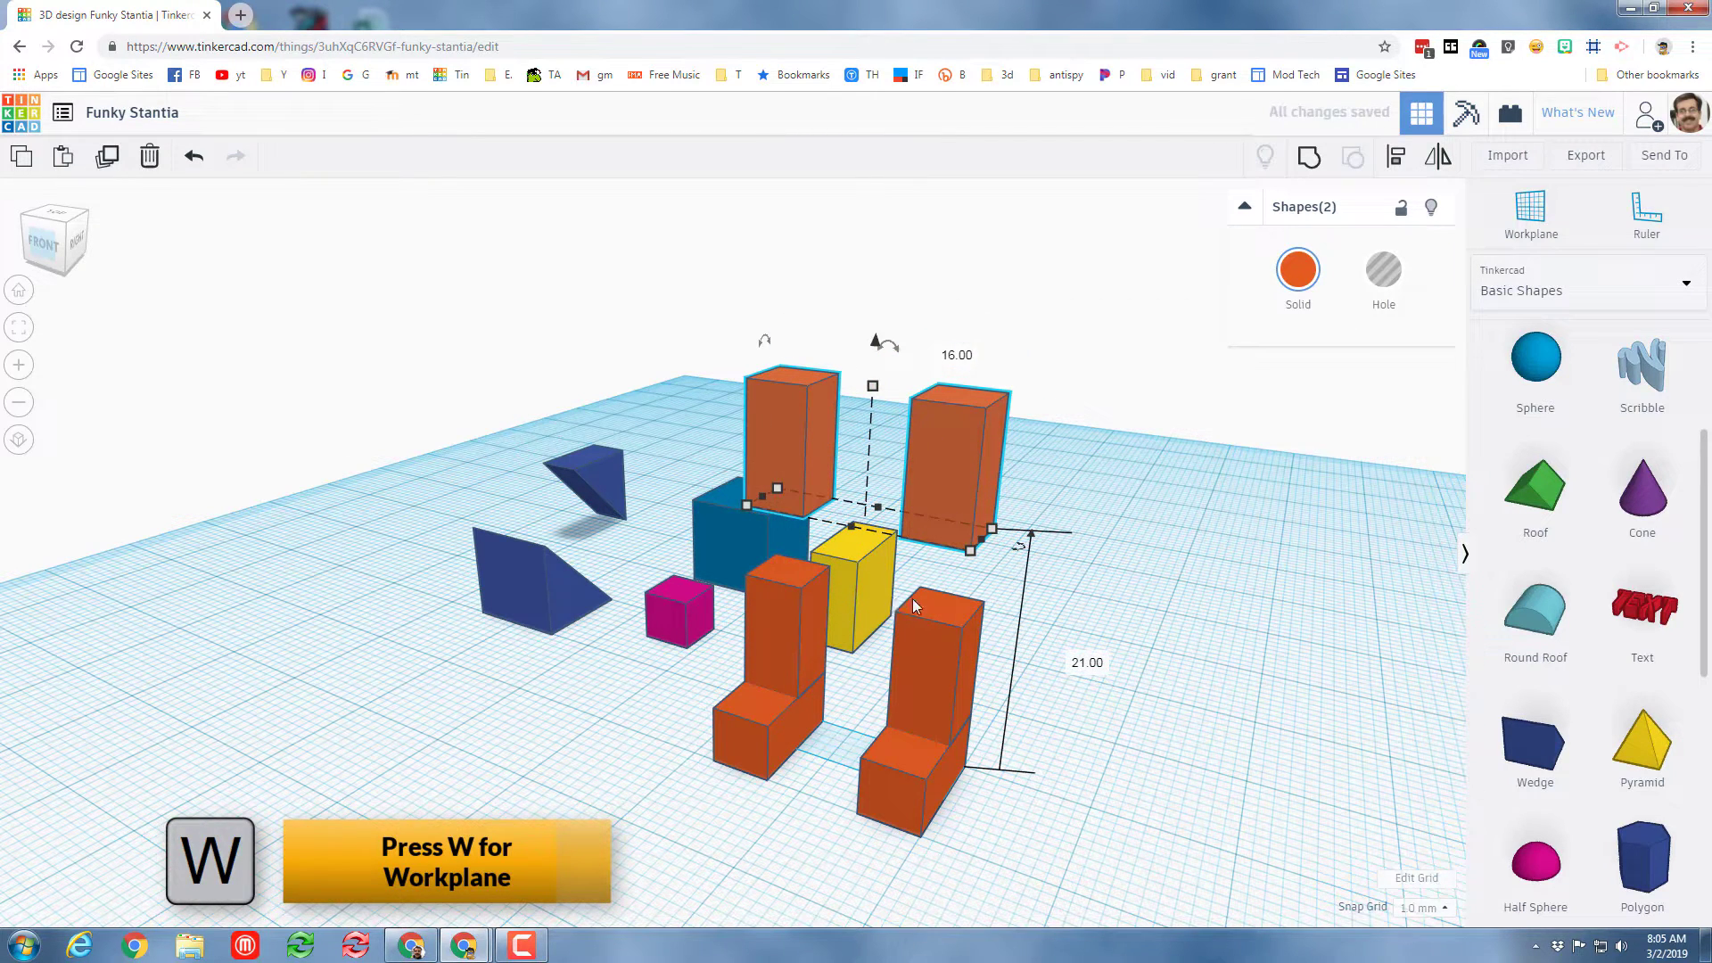
Drop the raised pair onto a temporary workplane on a lower upright block's top face, and return the workplane to the base grid
key("w")
left_click(939, 611)
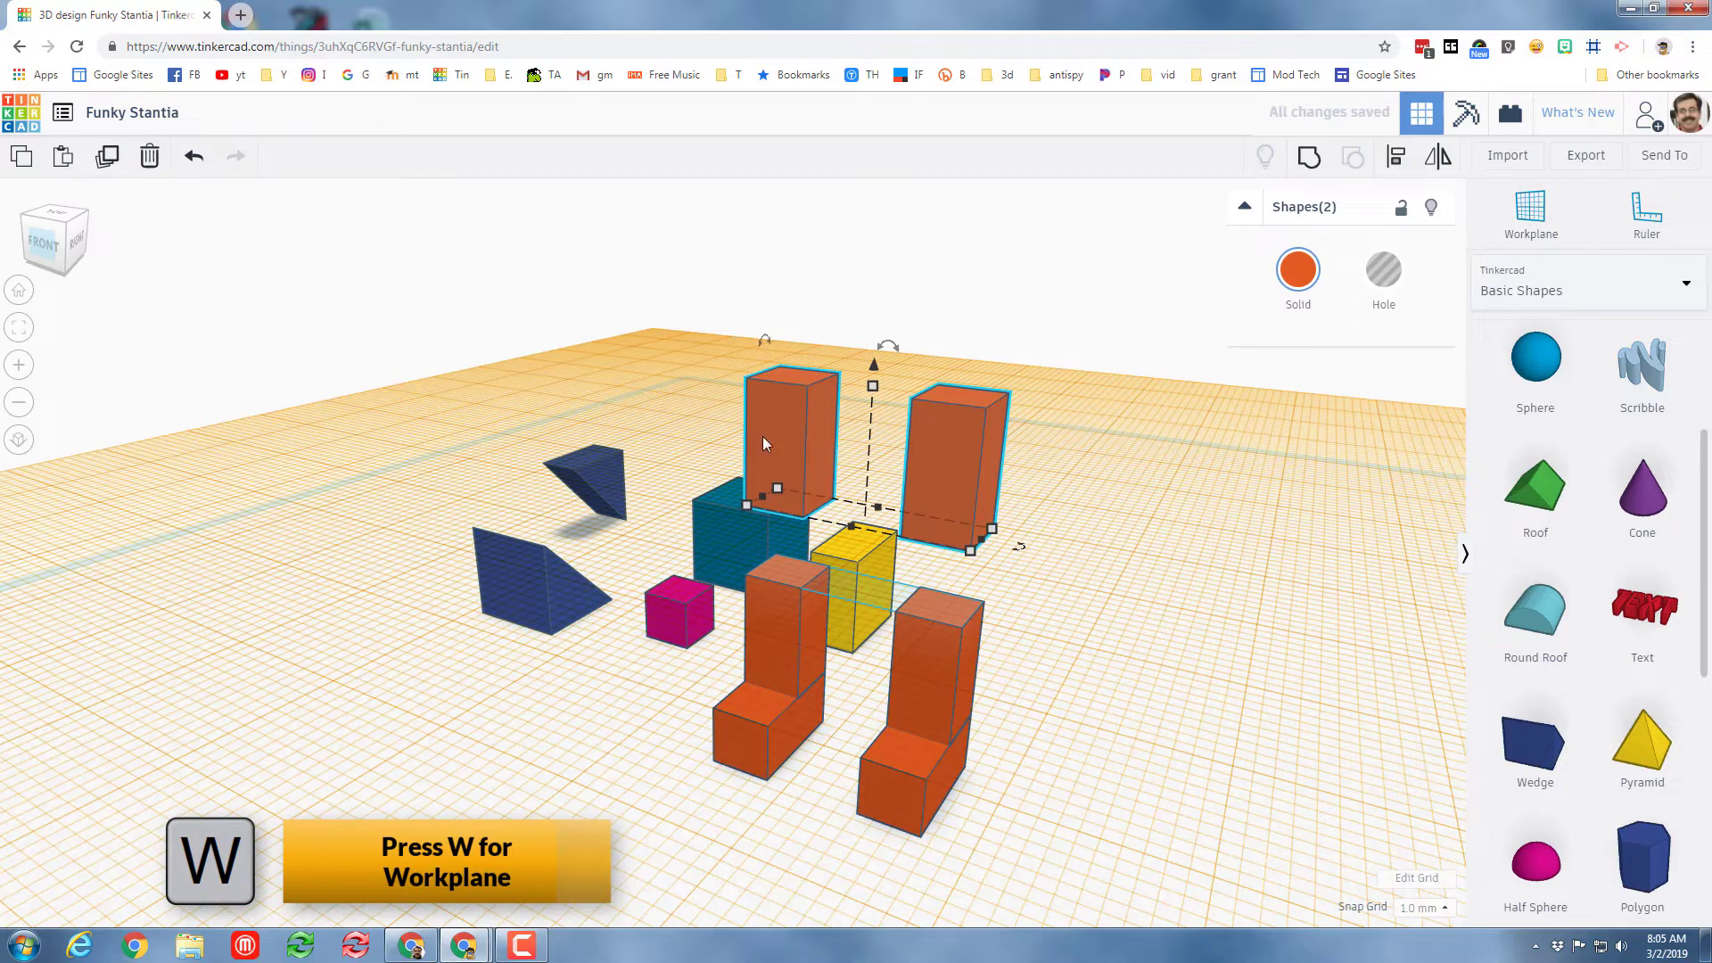
key("d")
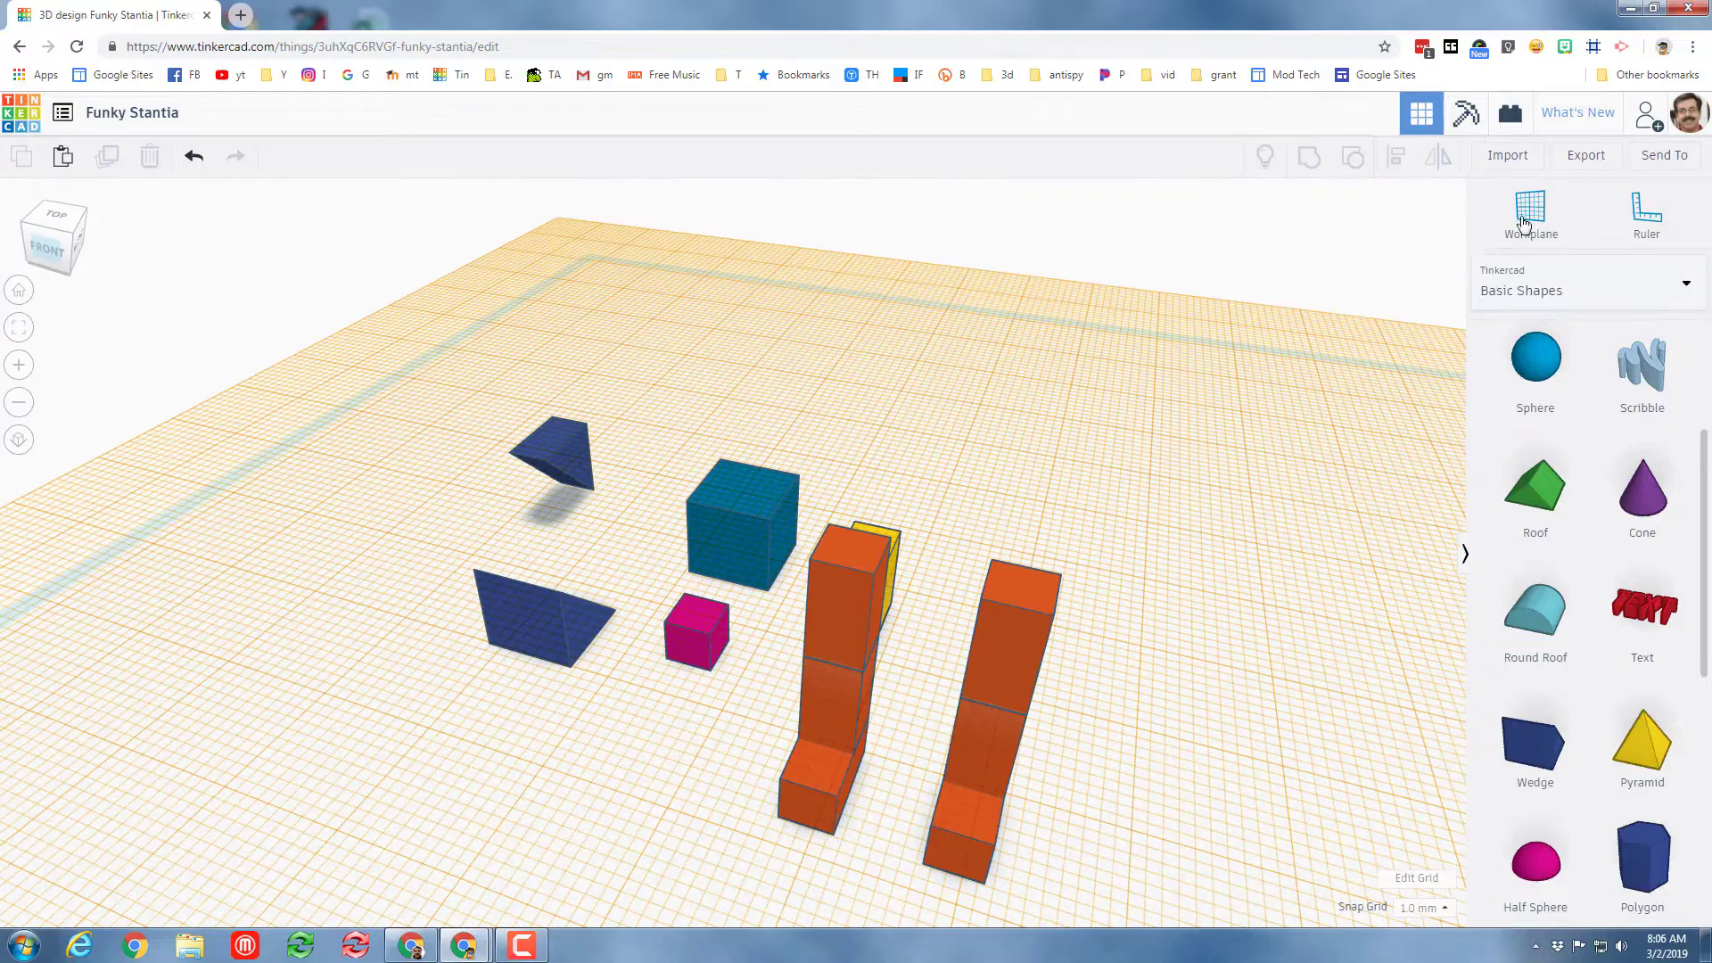
left_click(1530, 212)
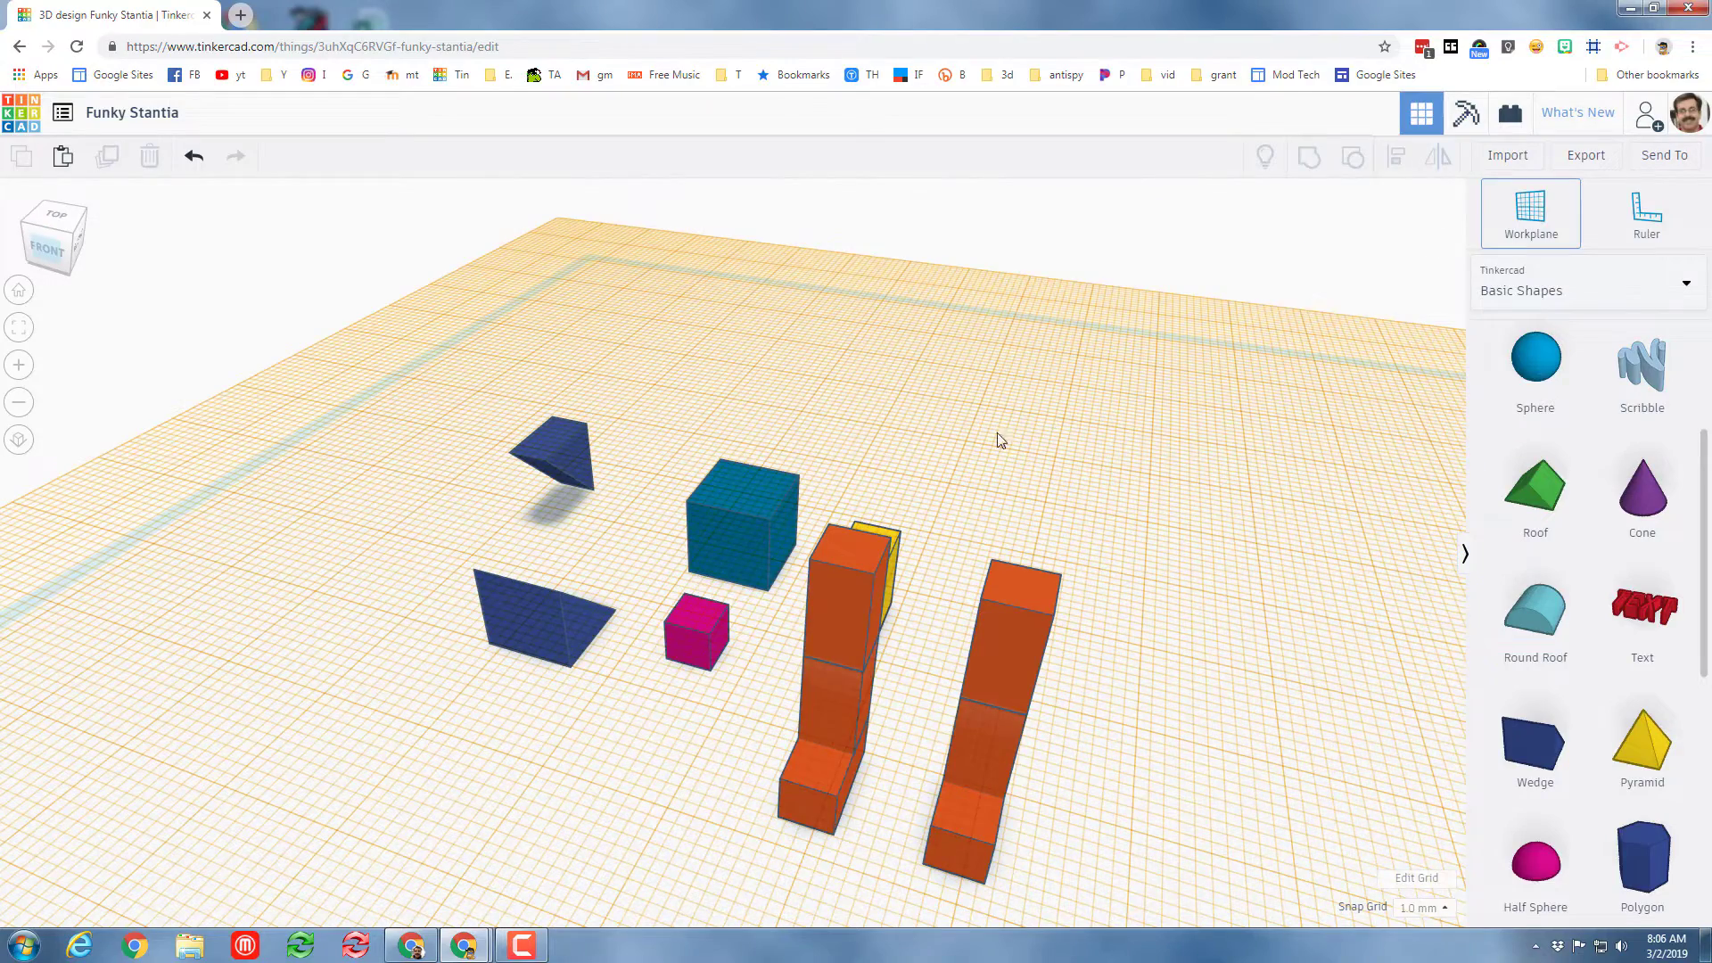
left_click(651, 731)
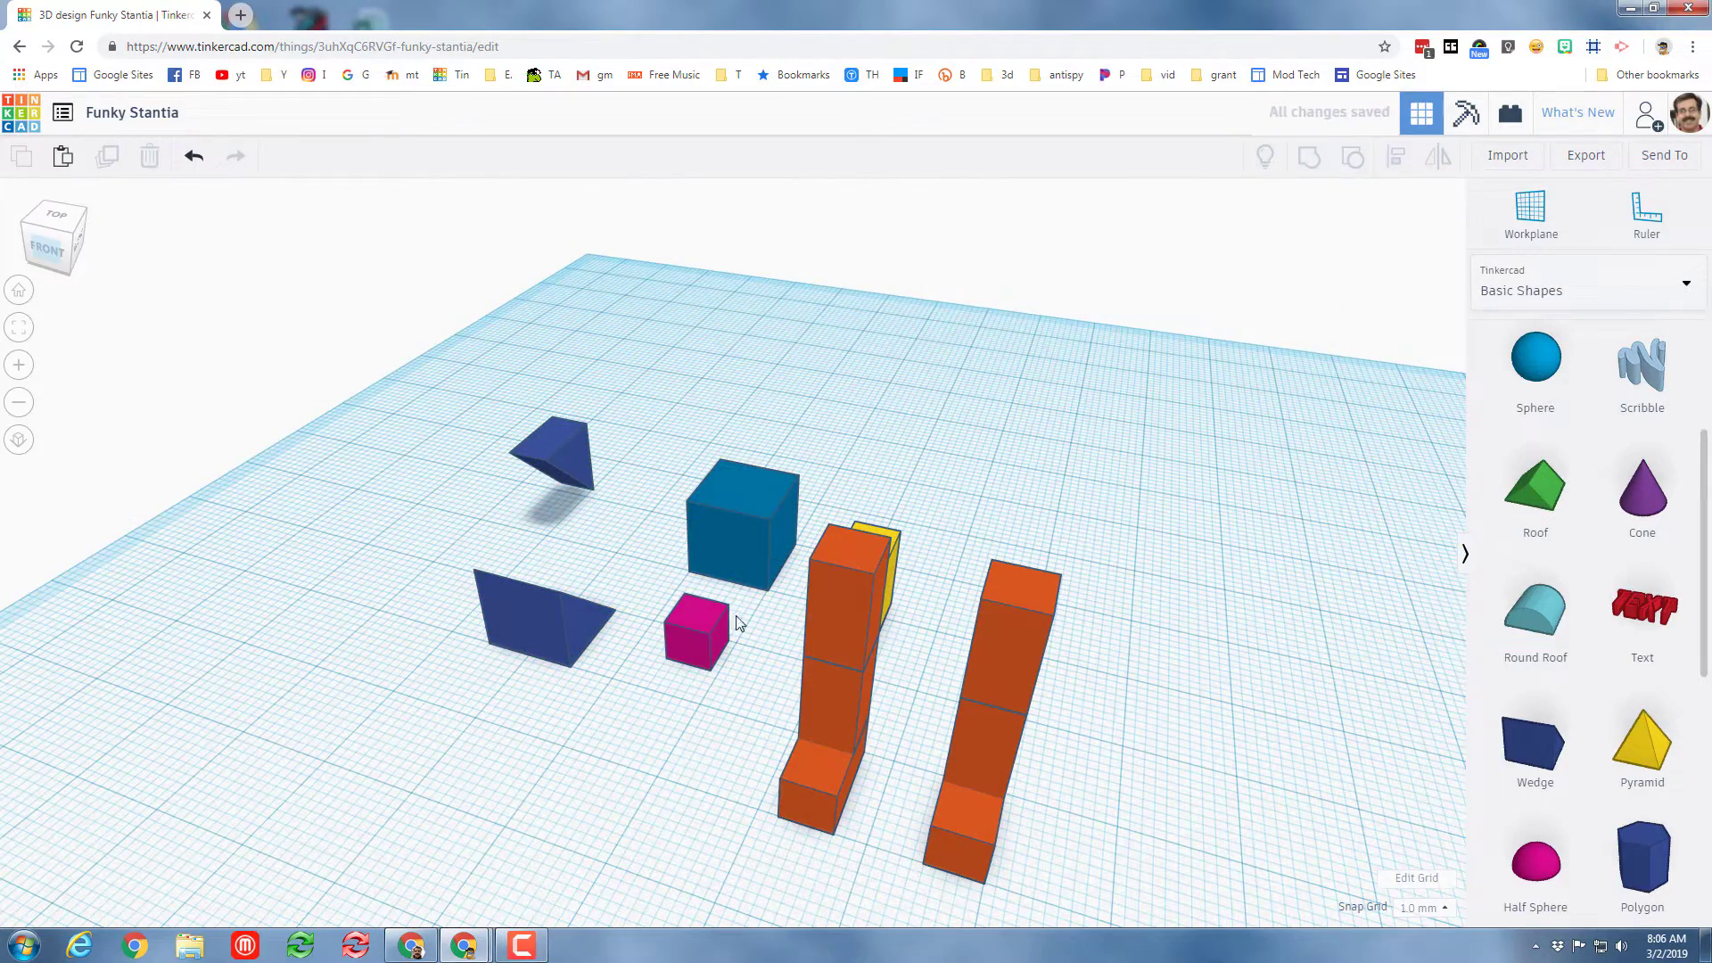
Set a workplane on the top face of an orange leg and drop the blue cube to that level
left_click(756, 533)
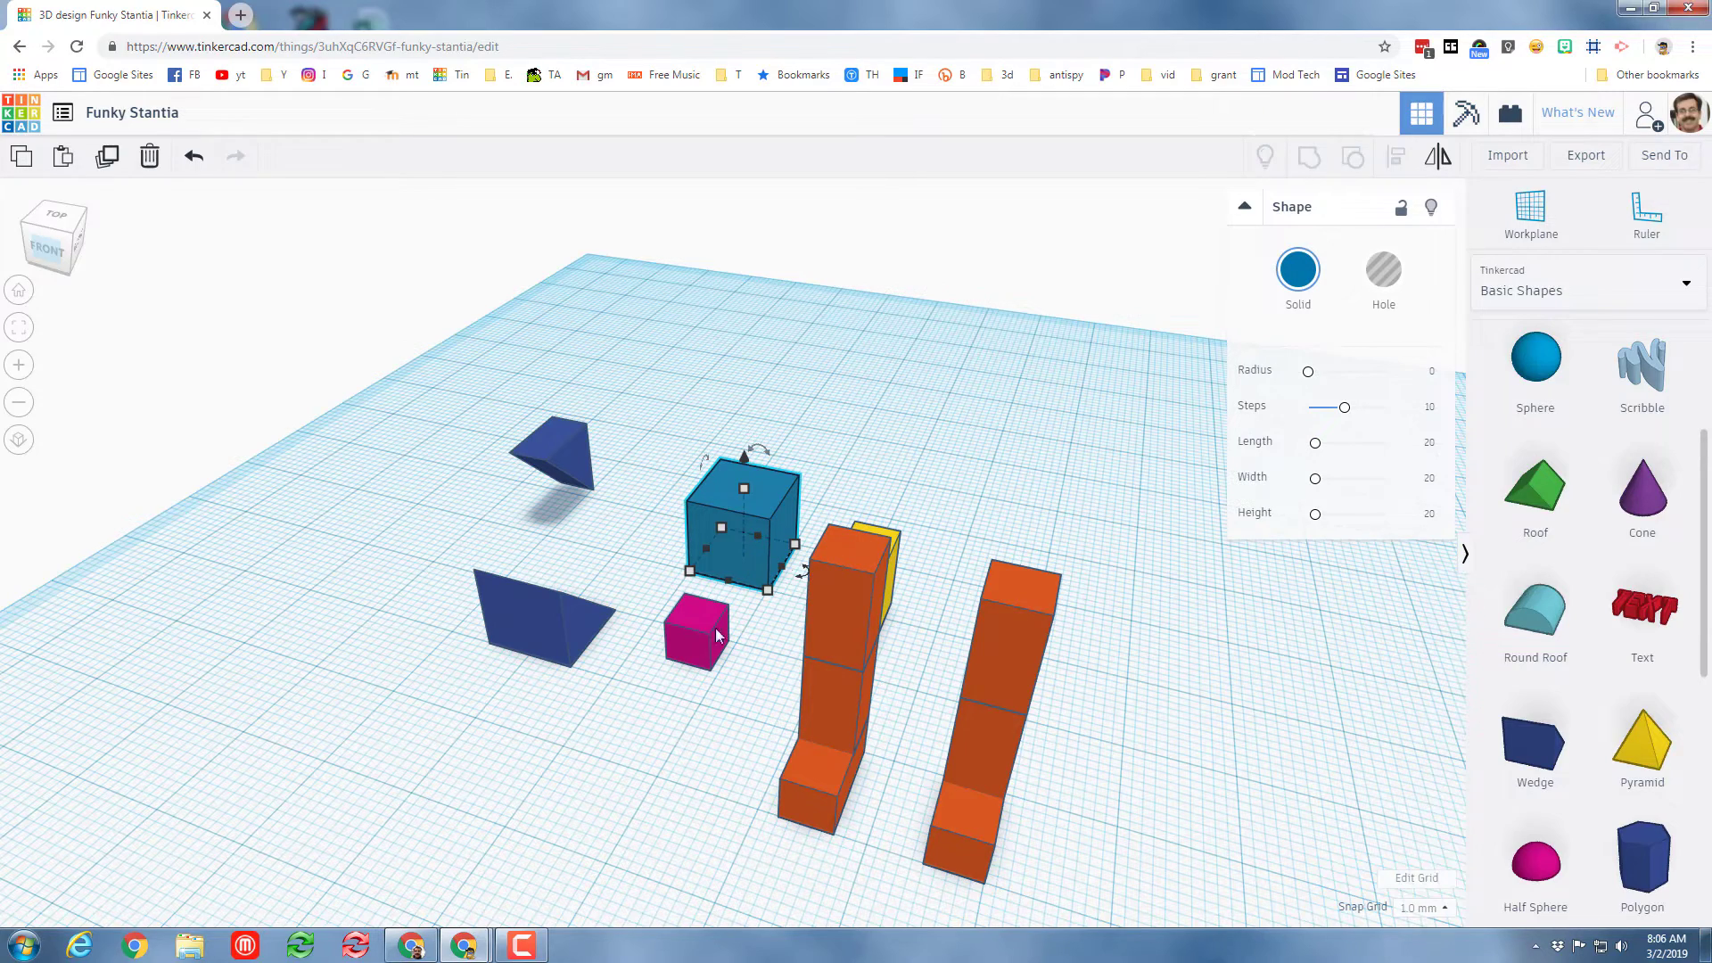
right_click_drag(756, 687, 539, 713)
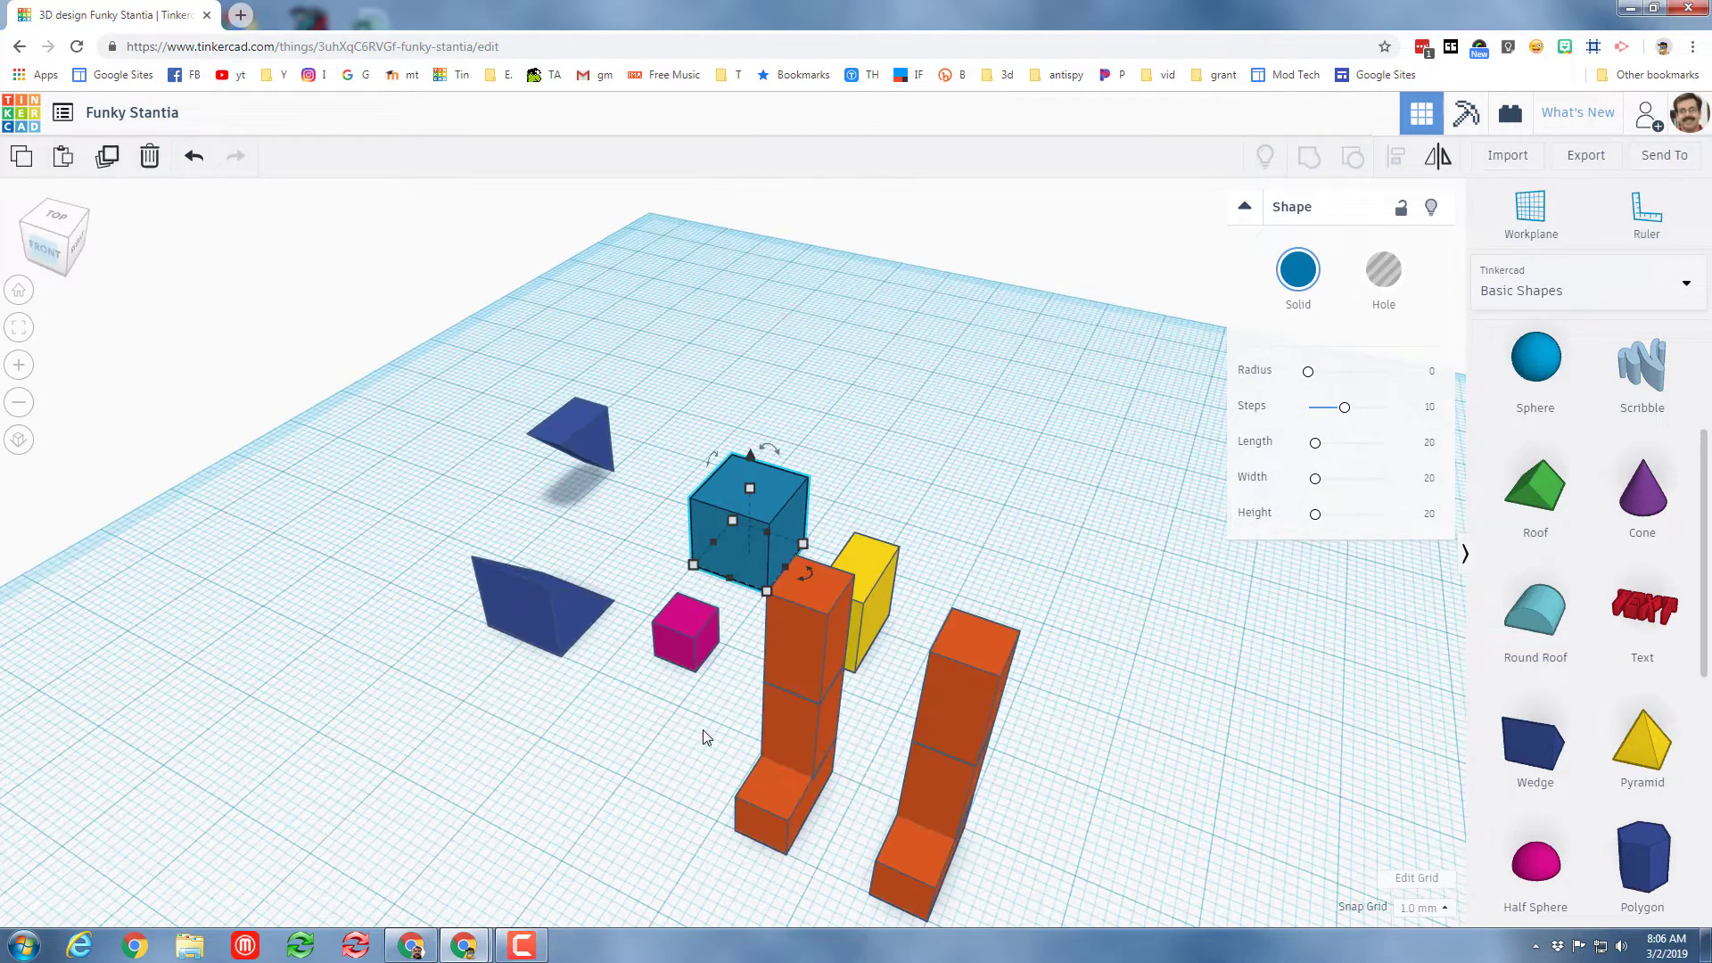
key("w")
left_click(803, 596)
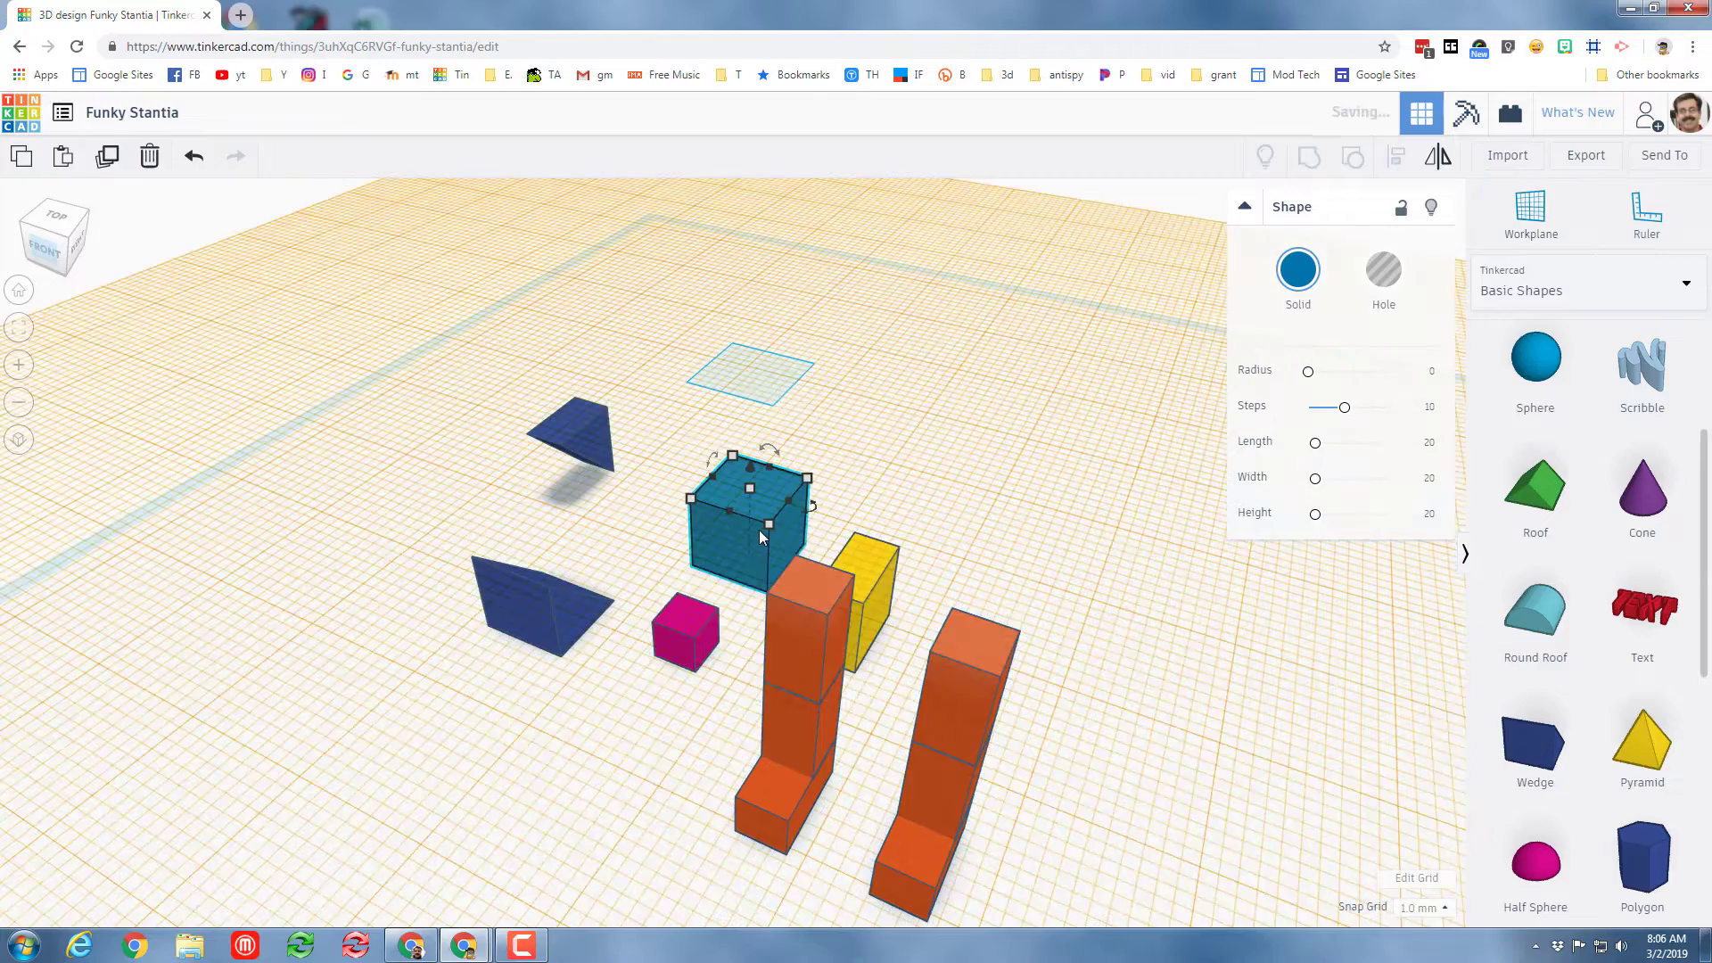
key("d")
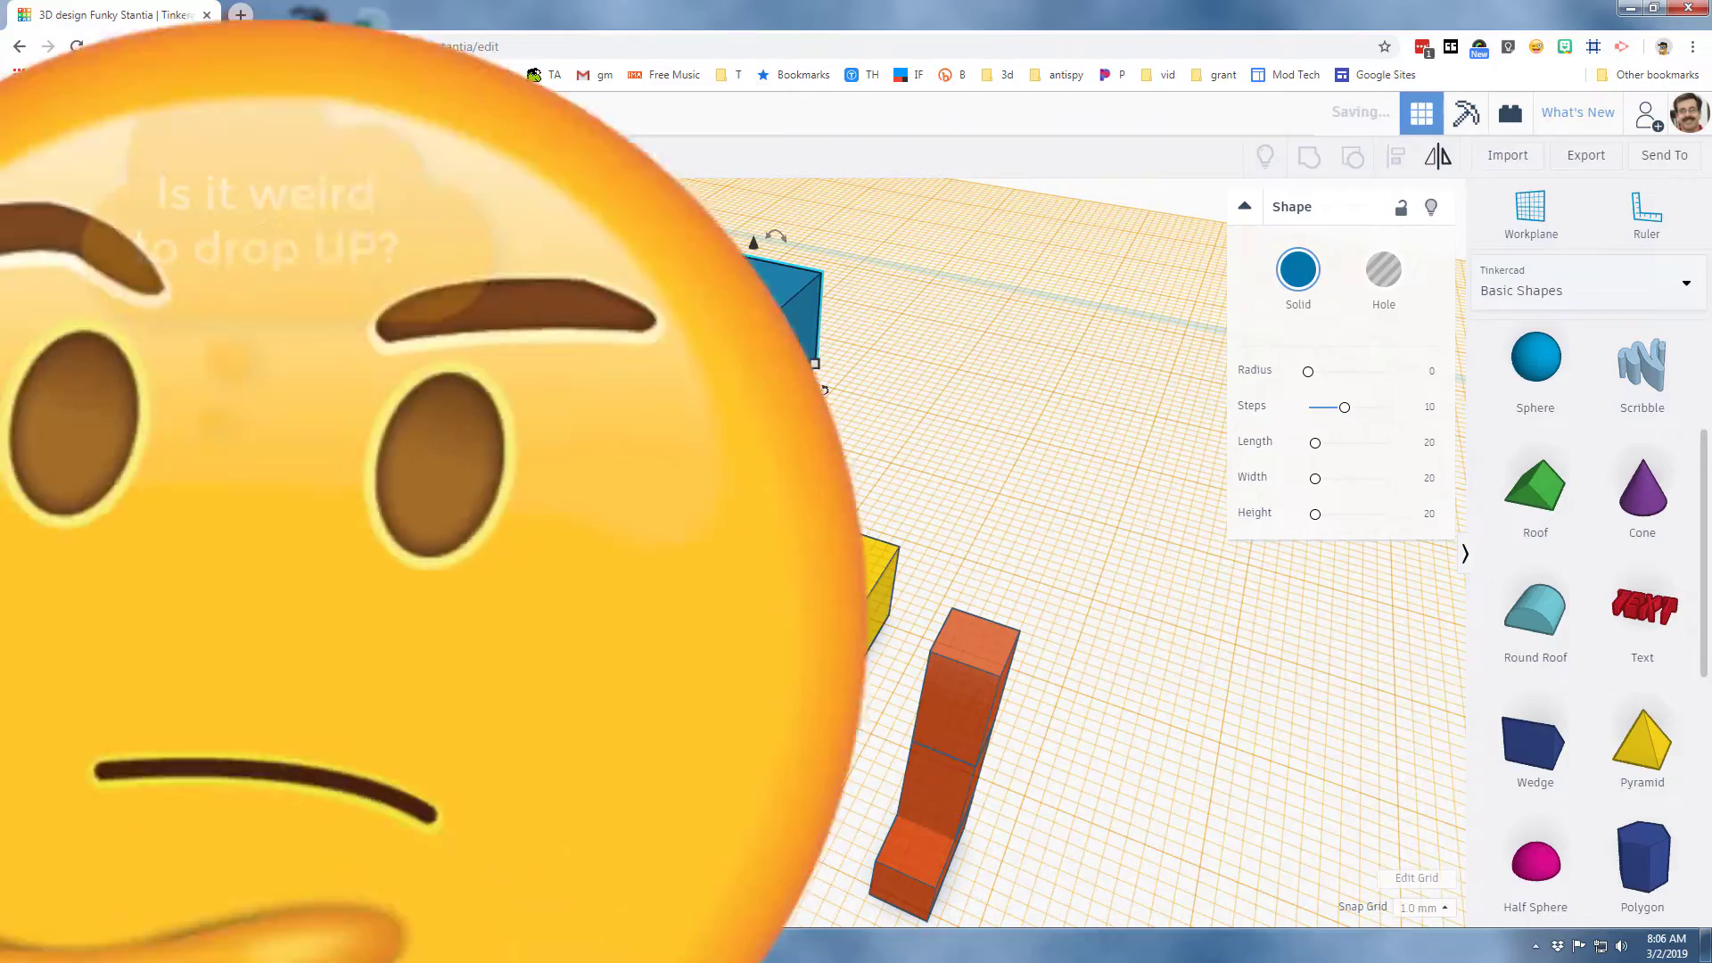
Nudge the raised blue cube until it sits on top of the orange leg nearest the pink cube
key("Down")
key("Down")
key("Down")
key("Down")
key("Down")
key("Down")
key("Down")
key("Down")
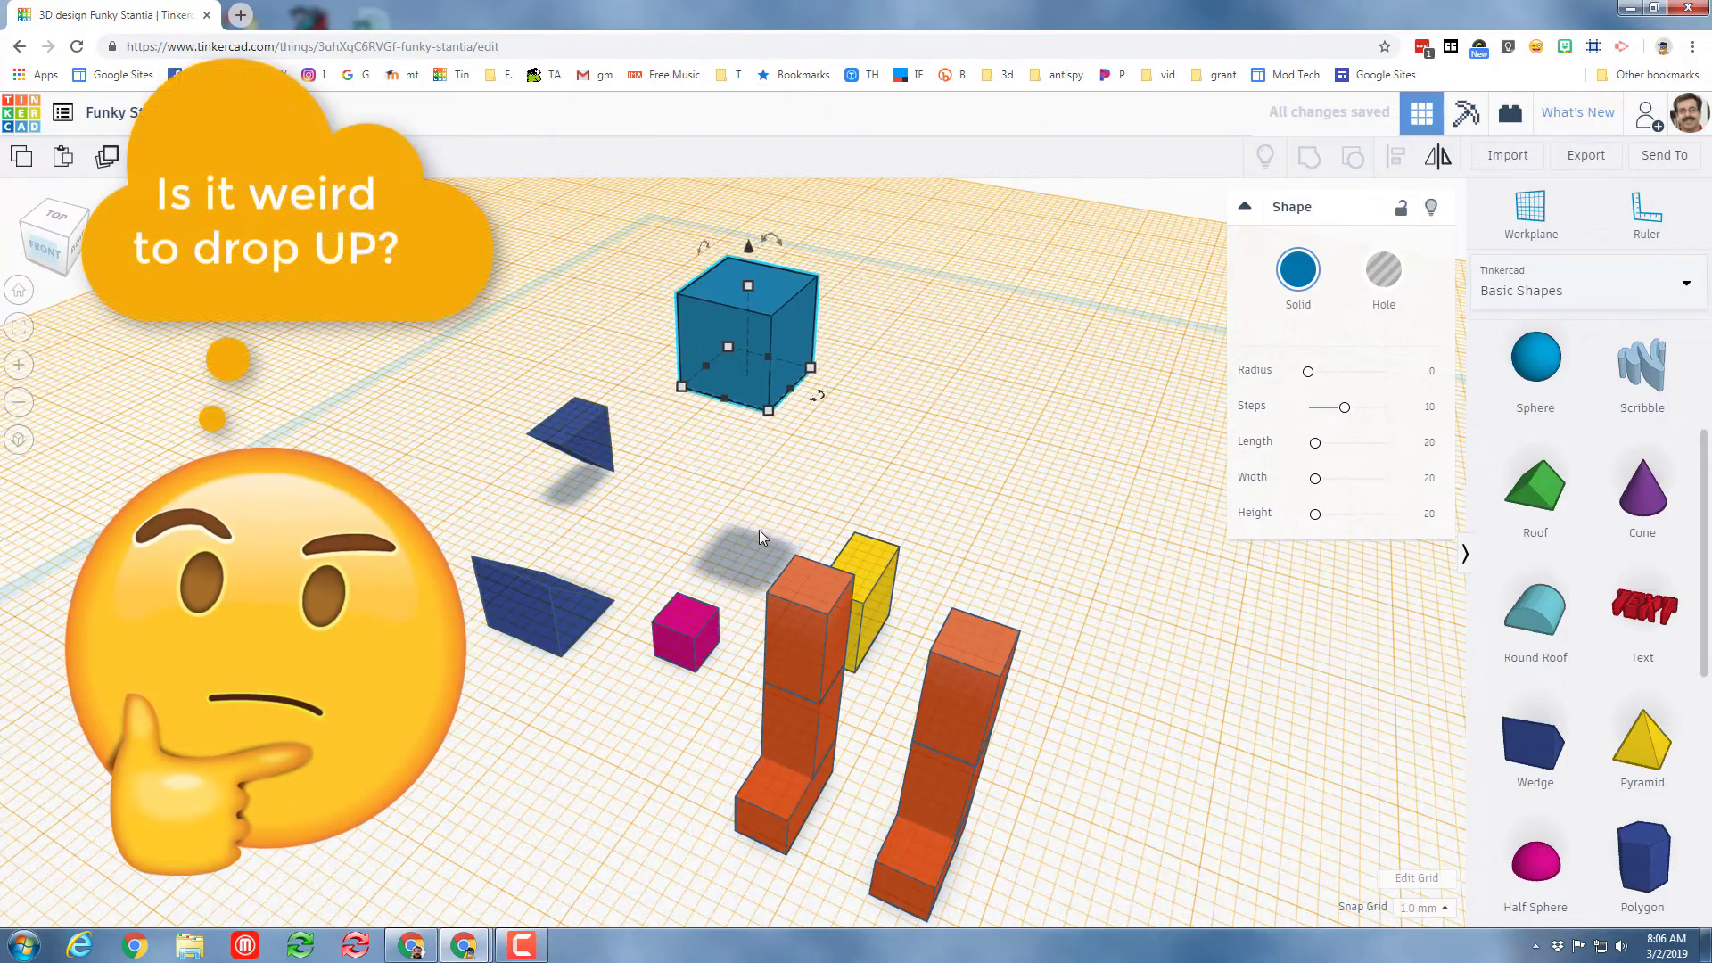
key("Right")
key("Right")
key("Right")
key("Right")
key("Right")
key("Right")
key("Right")
key("Right")
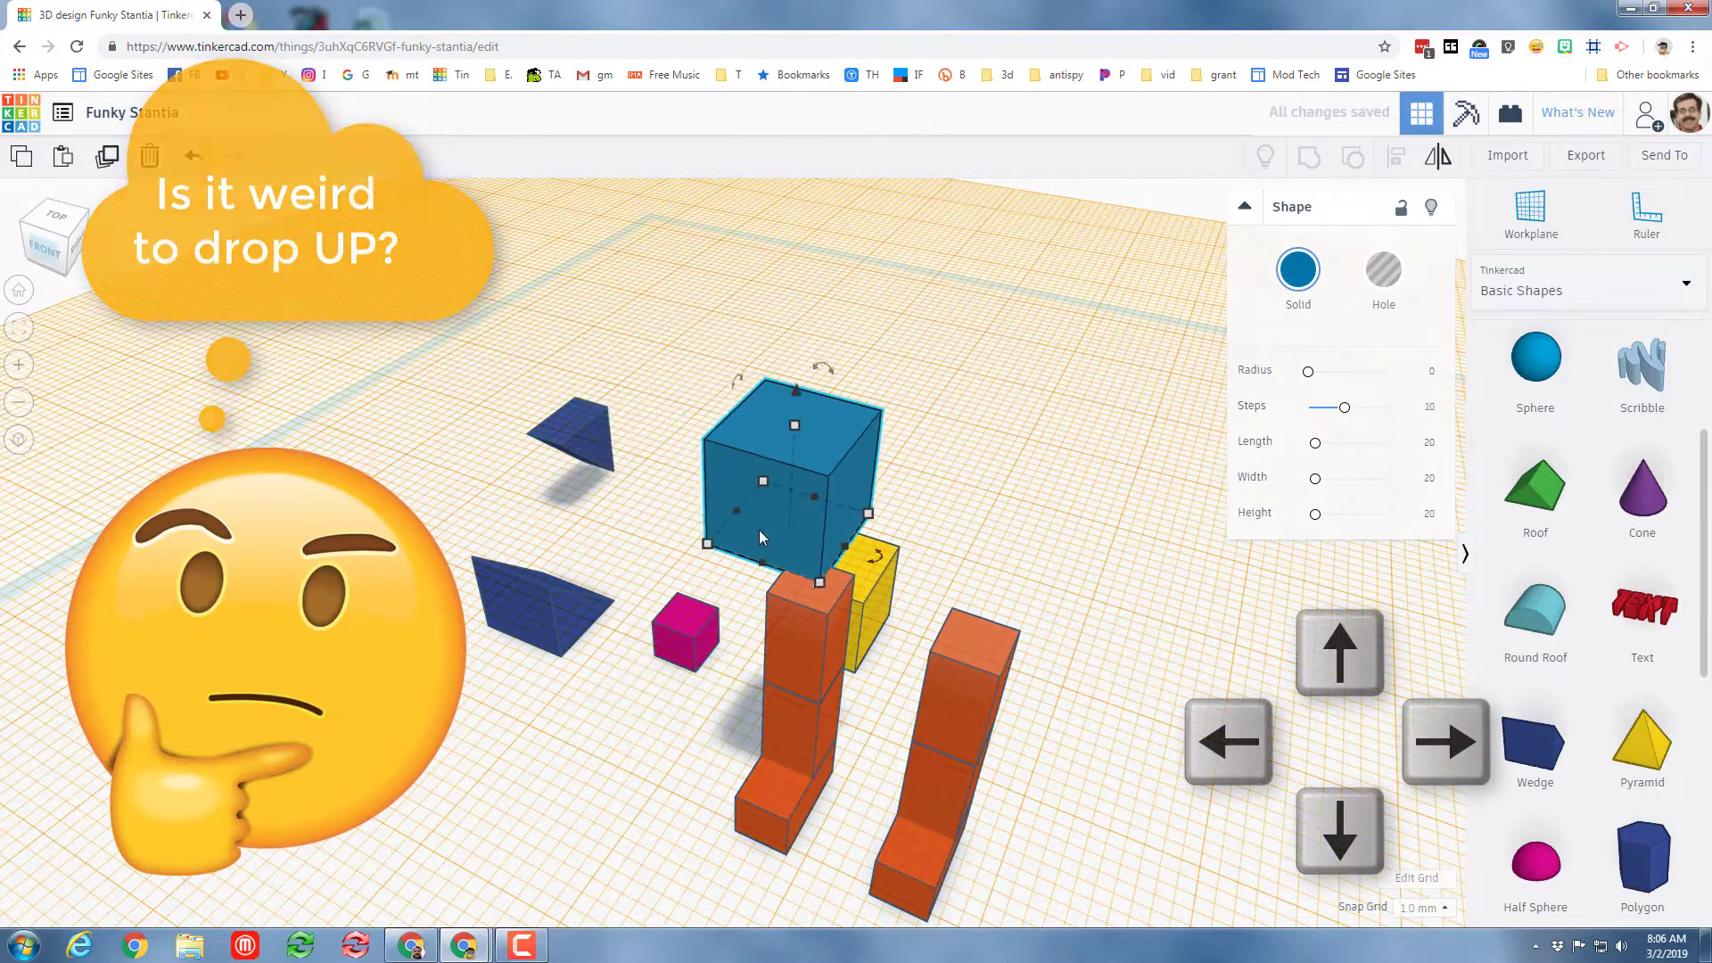
key("Down")
key("Down")
key("Down")
key("Down")
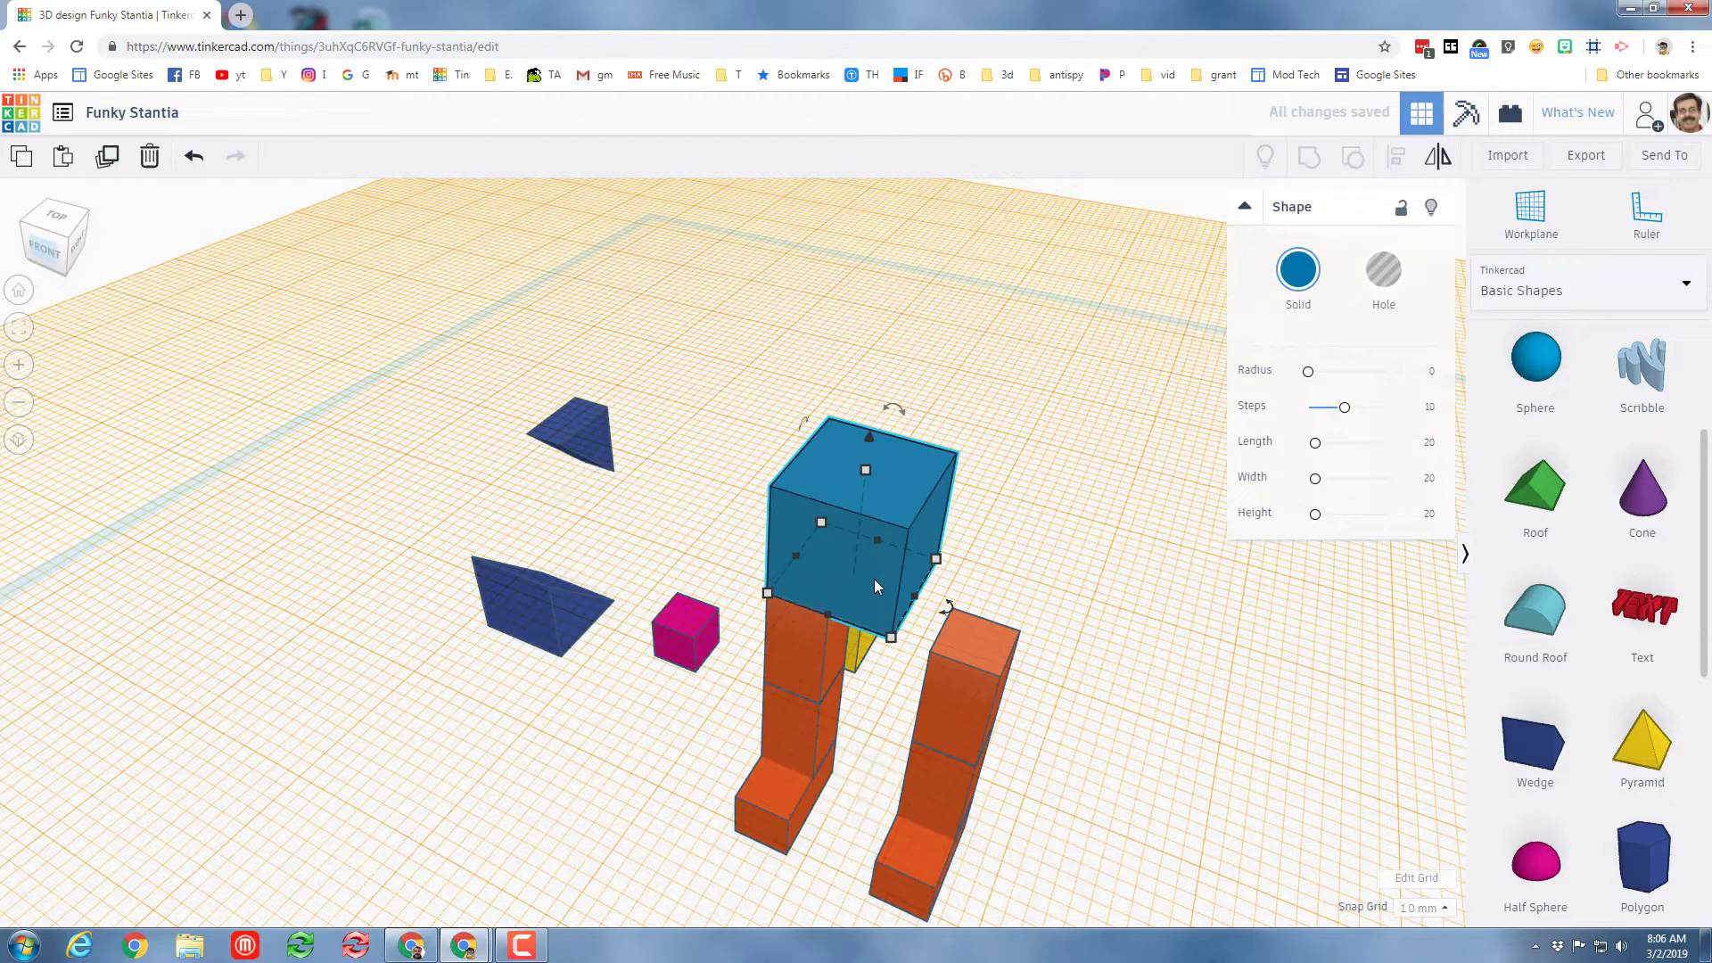
Duplicate the blue cube and nudge the copy sideways over the other orange leg until the cubes touch side by side
key("ctrl+d")
key("Right")
key("Right")
key("Right")
key("Right")
key("Right")
key("Right")
key("Right")
key("Right")
key("Right")
key("Right")
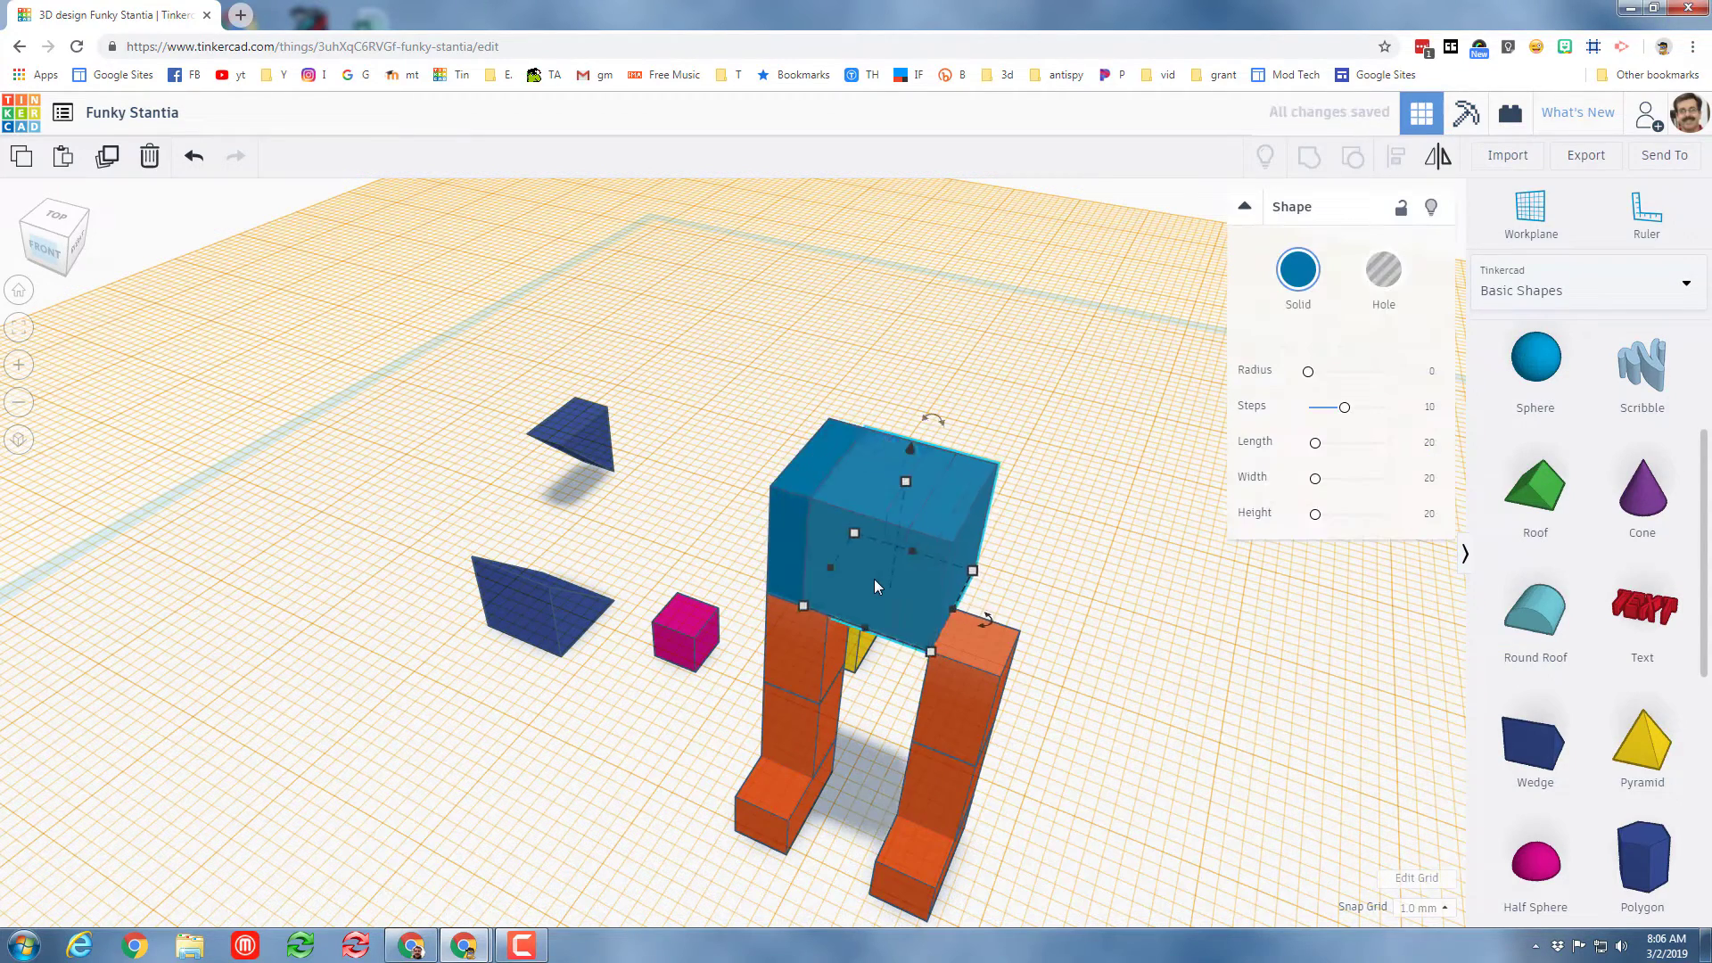
key("Right")
key("Right")
key("Right")
key("Right")
key("Right")
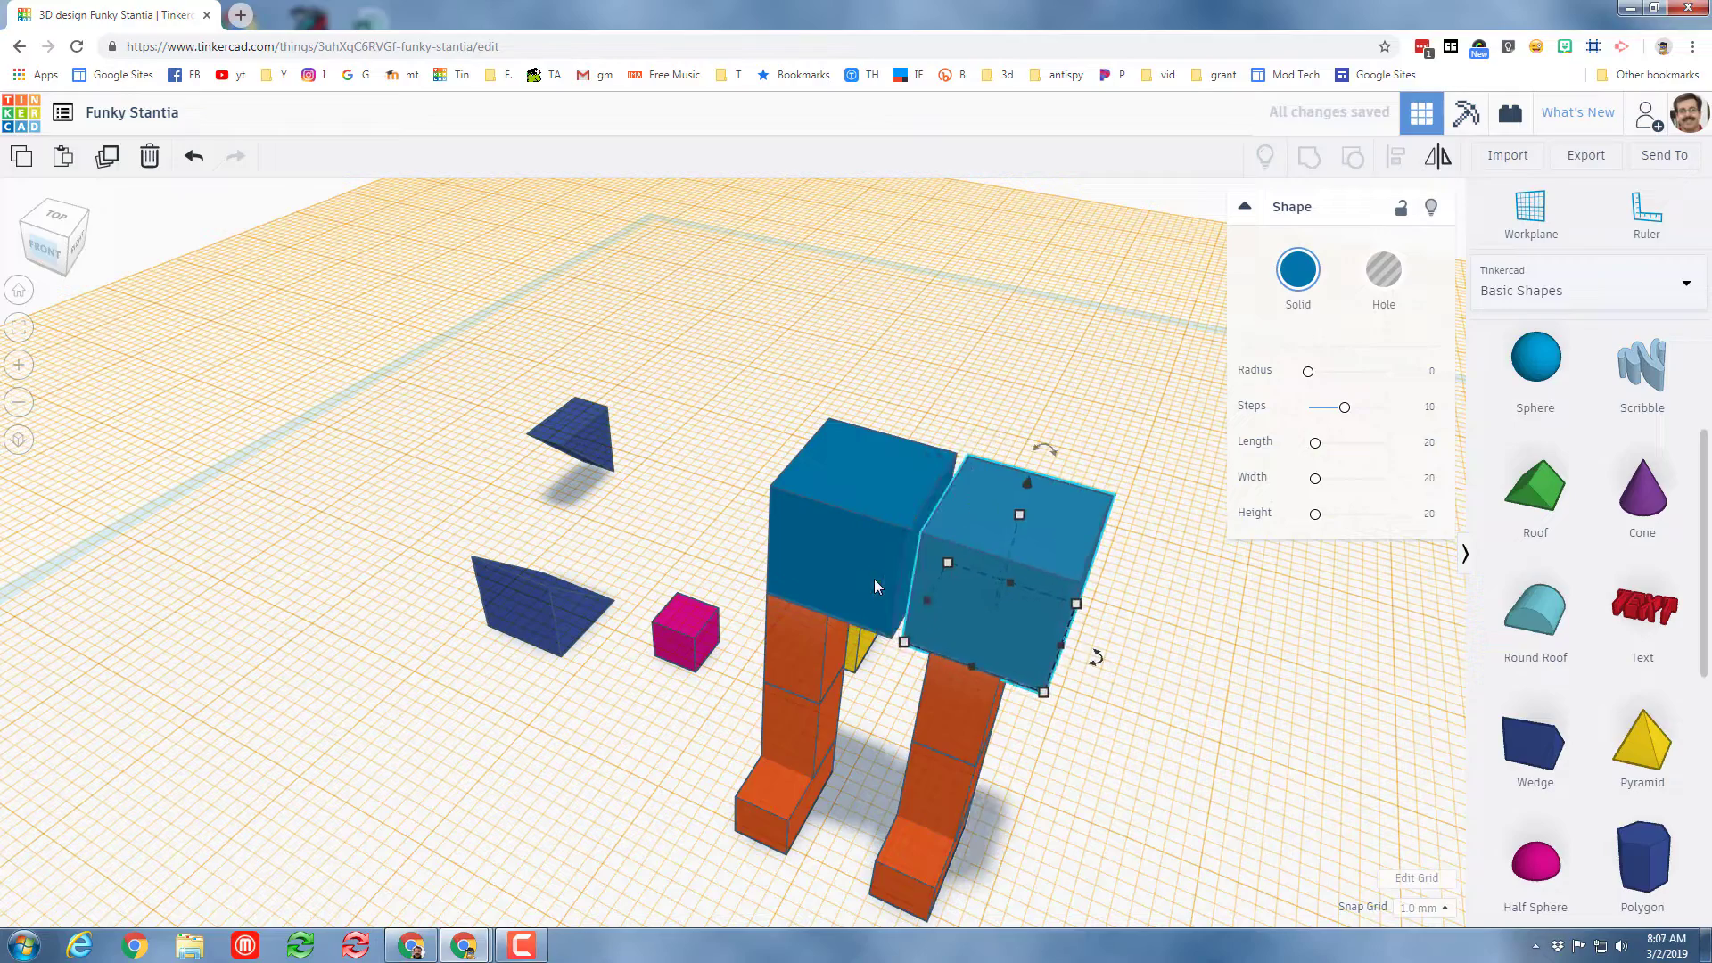
key("Left")
key("Left")
Select the three blocks of the orange leg farther from the pink cube and nudge the leg outward under its blue cube
right_click_drag(895, 779, 965, 738)
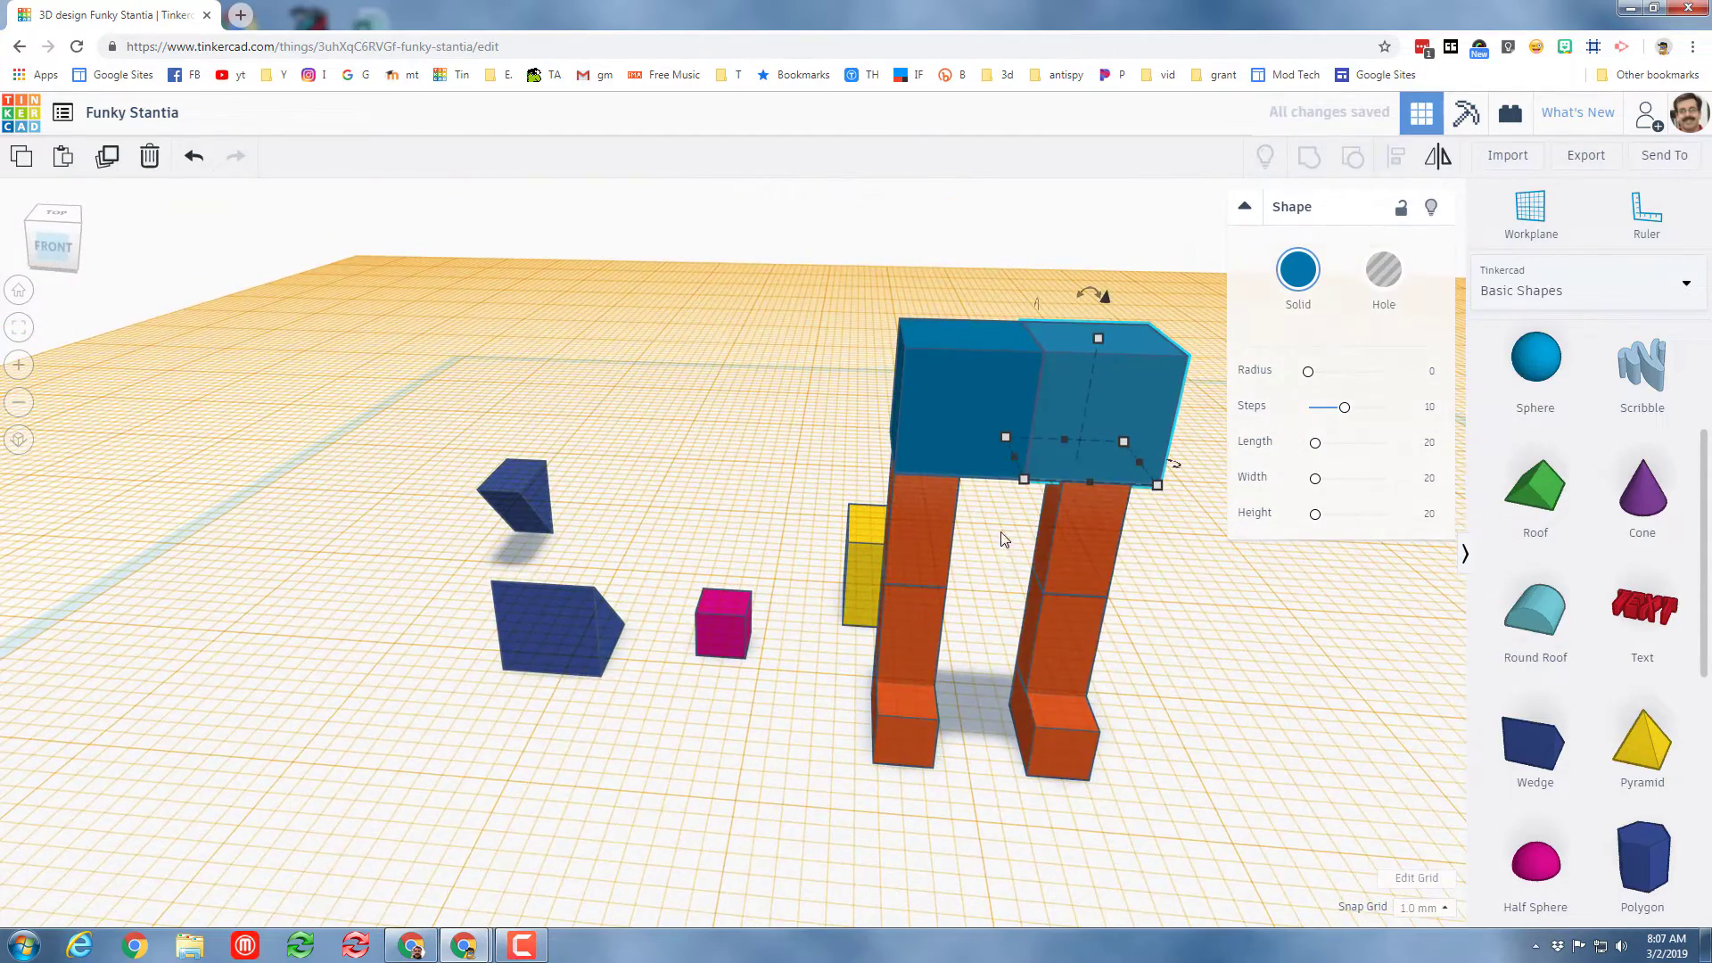
left_click_drag(1000, 532, 1136, 774)
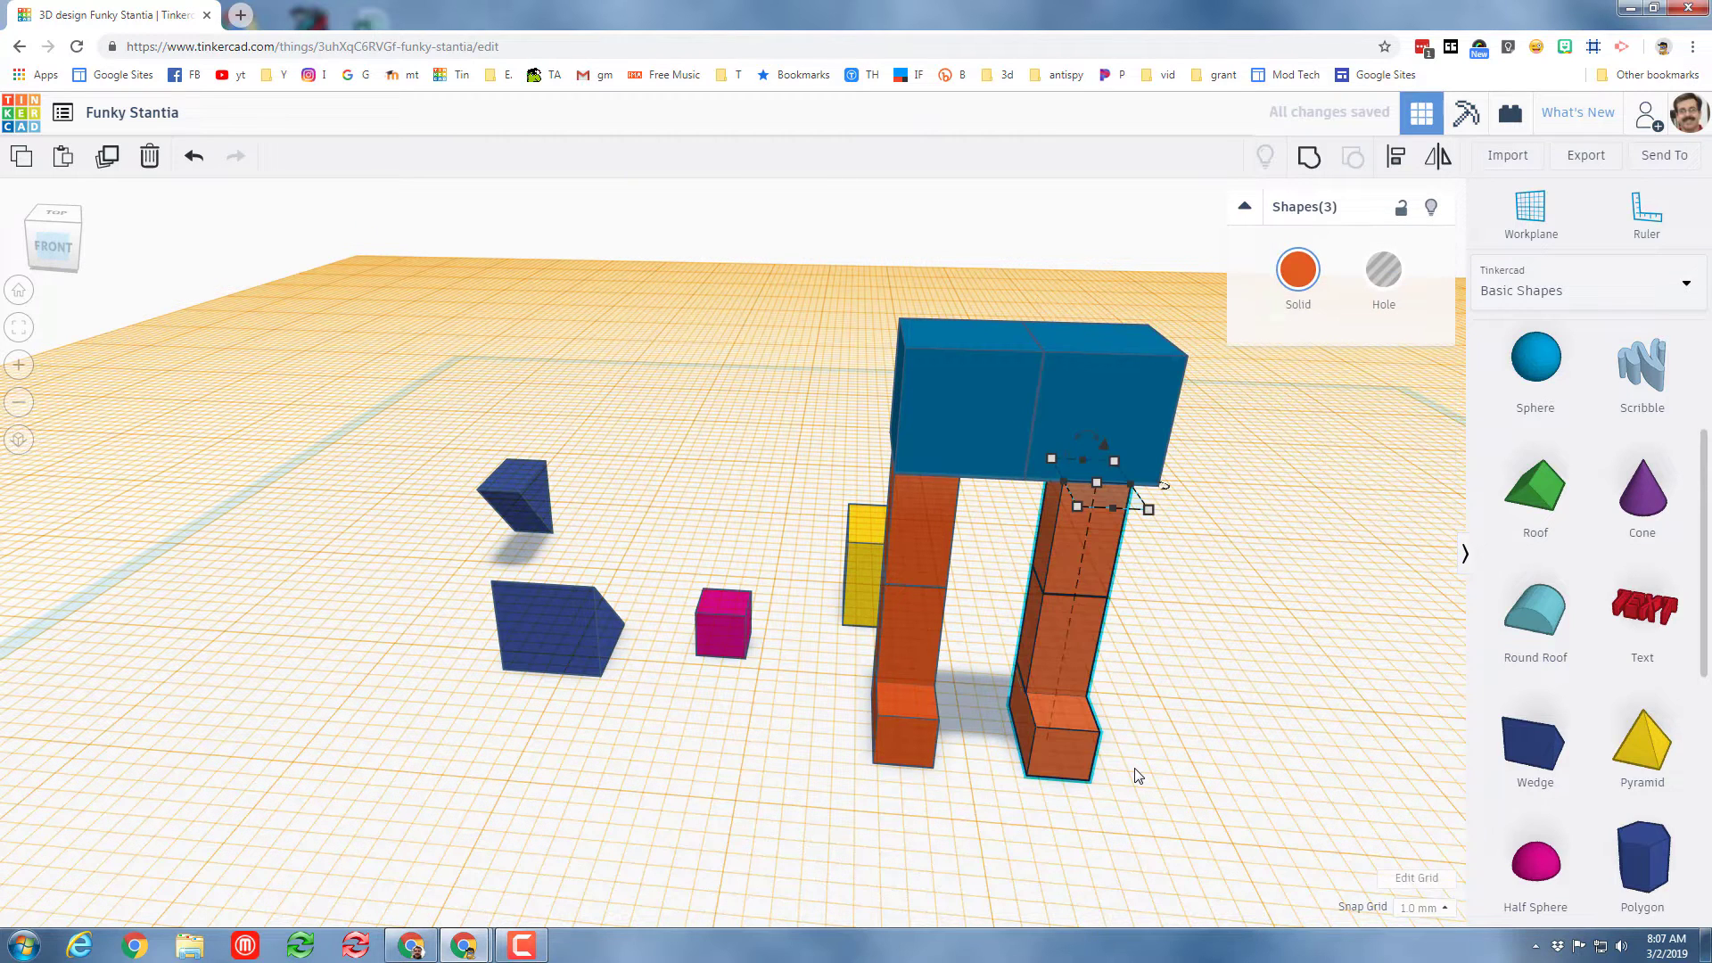
key("Right")
key("Right")
key("Right")
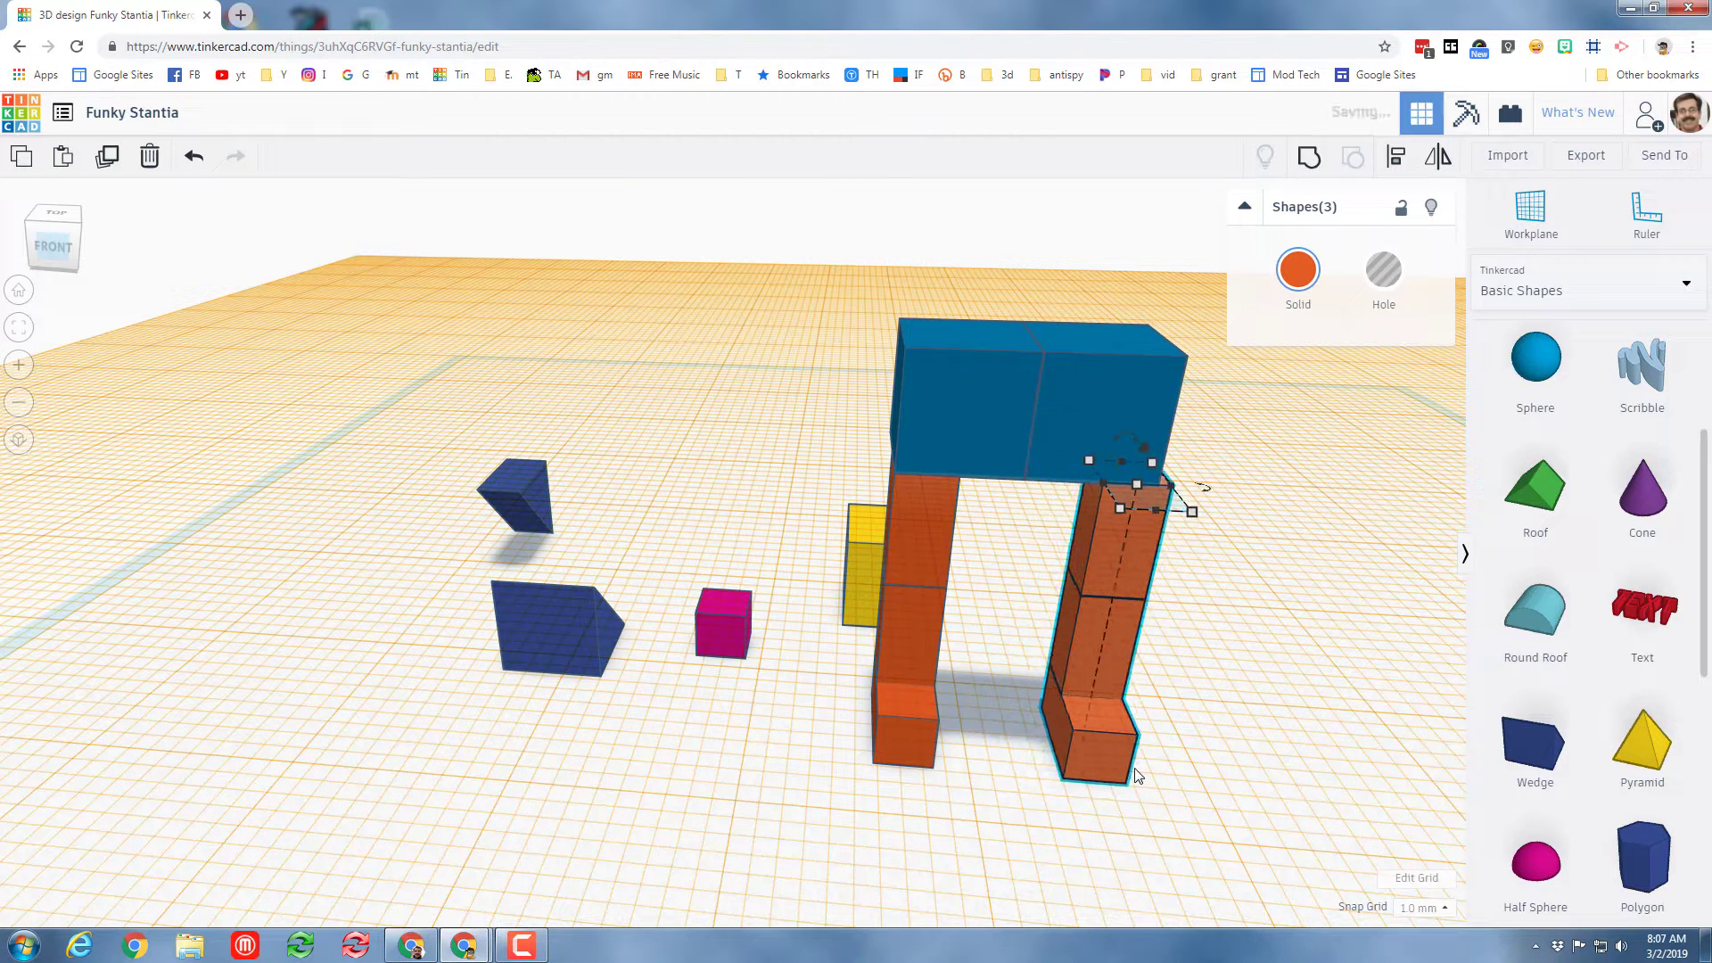
key("Left")
Select both blue cubes and nudge them together toward the front of the orange legs
right_click_drag(1062, 758, 975, 753)
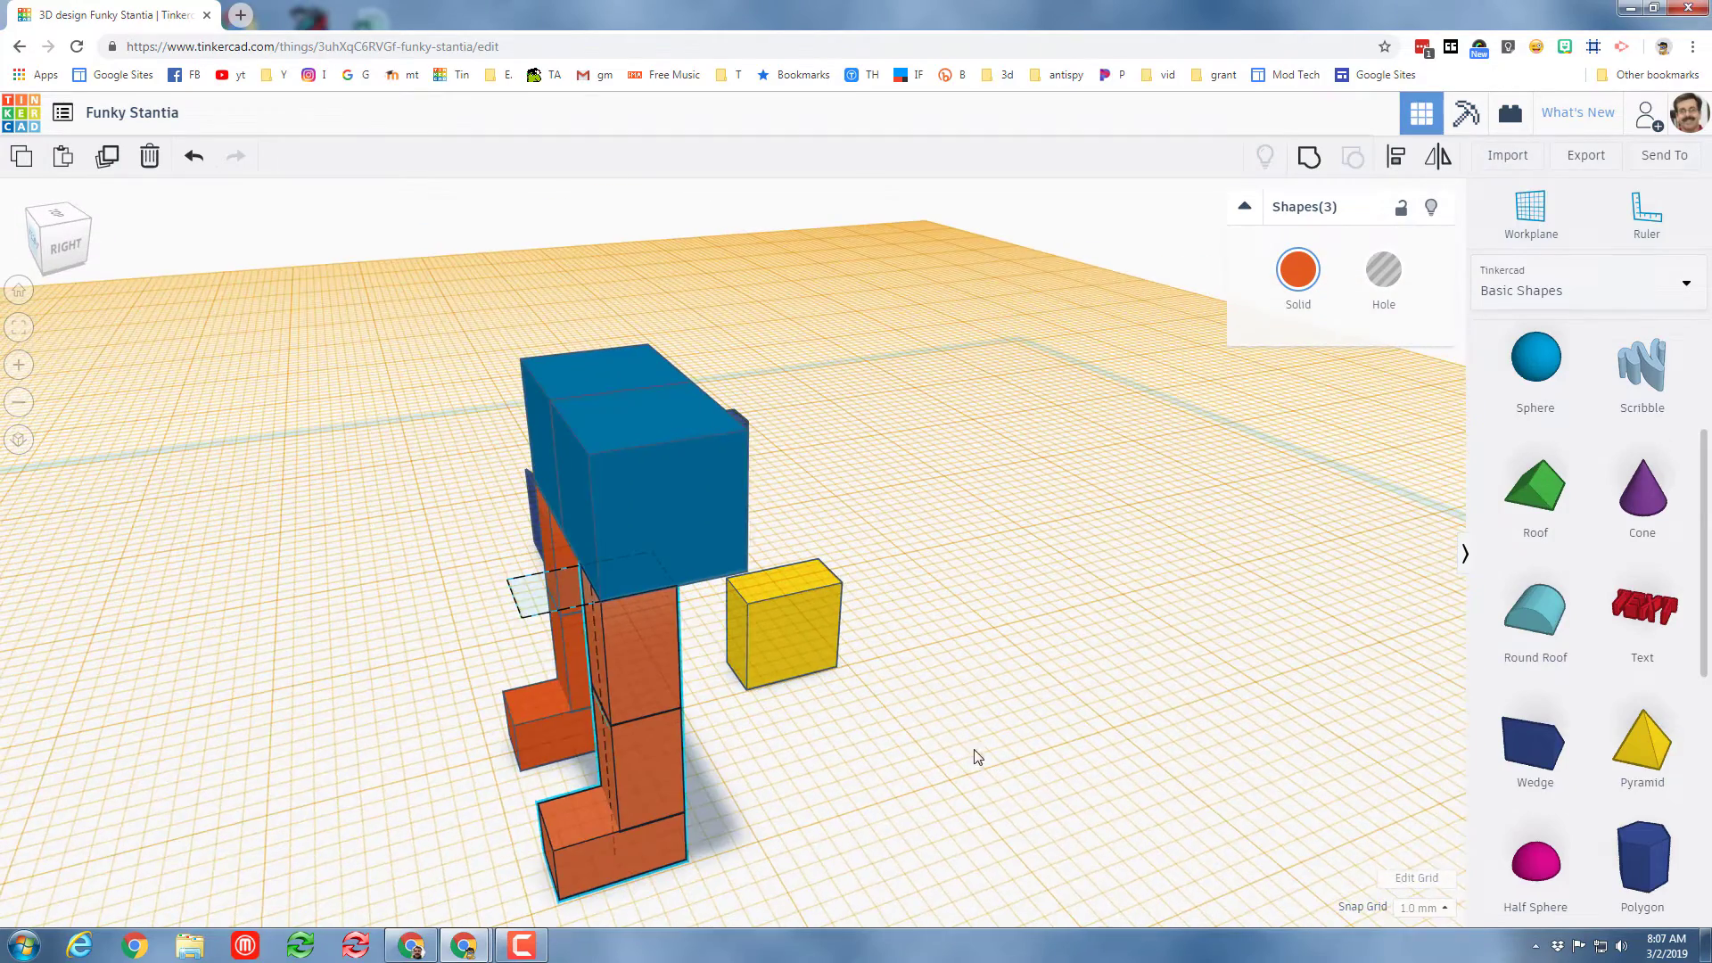
left_click(581, 434)
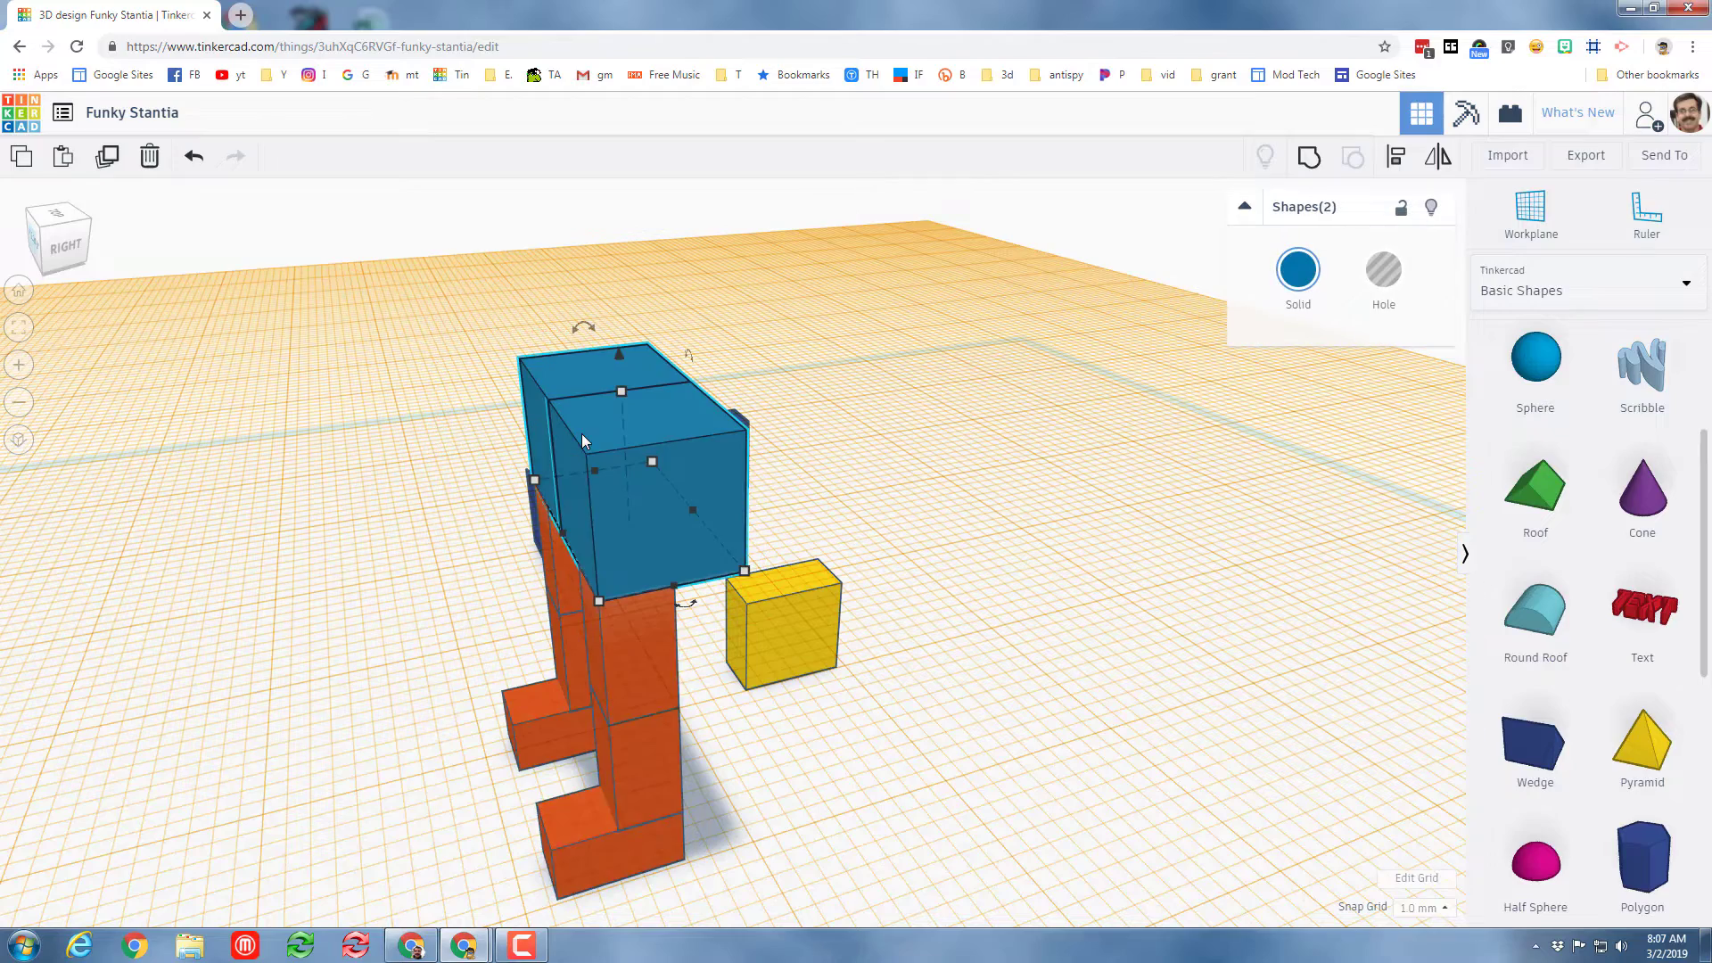
key("Left")
key("Left")
key("Left")
key("Left")
key("Right")
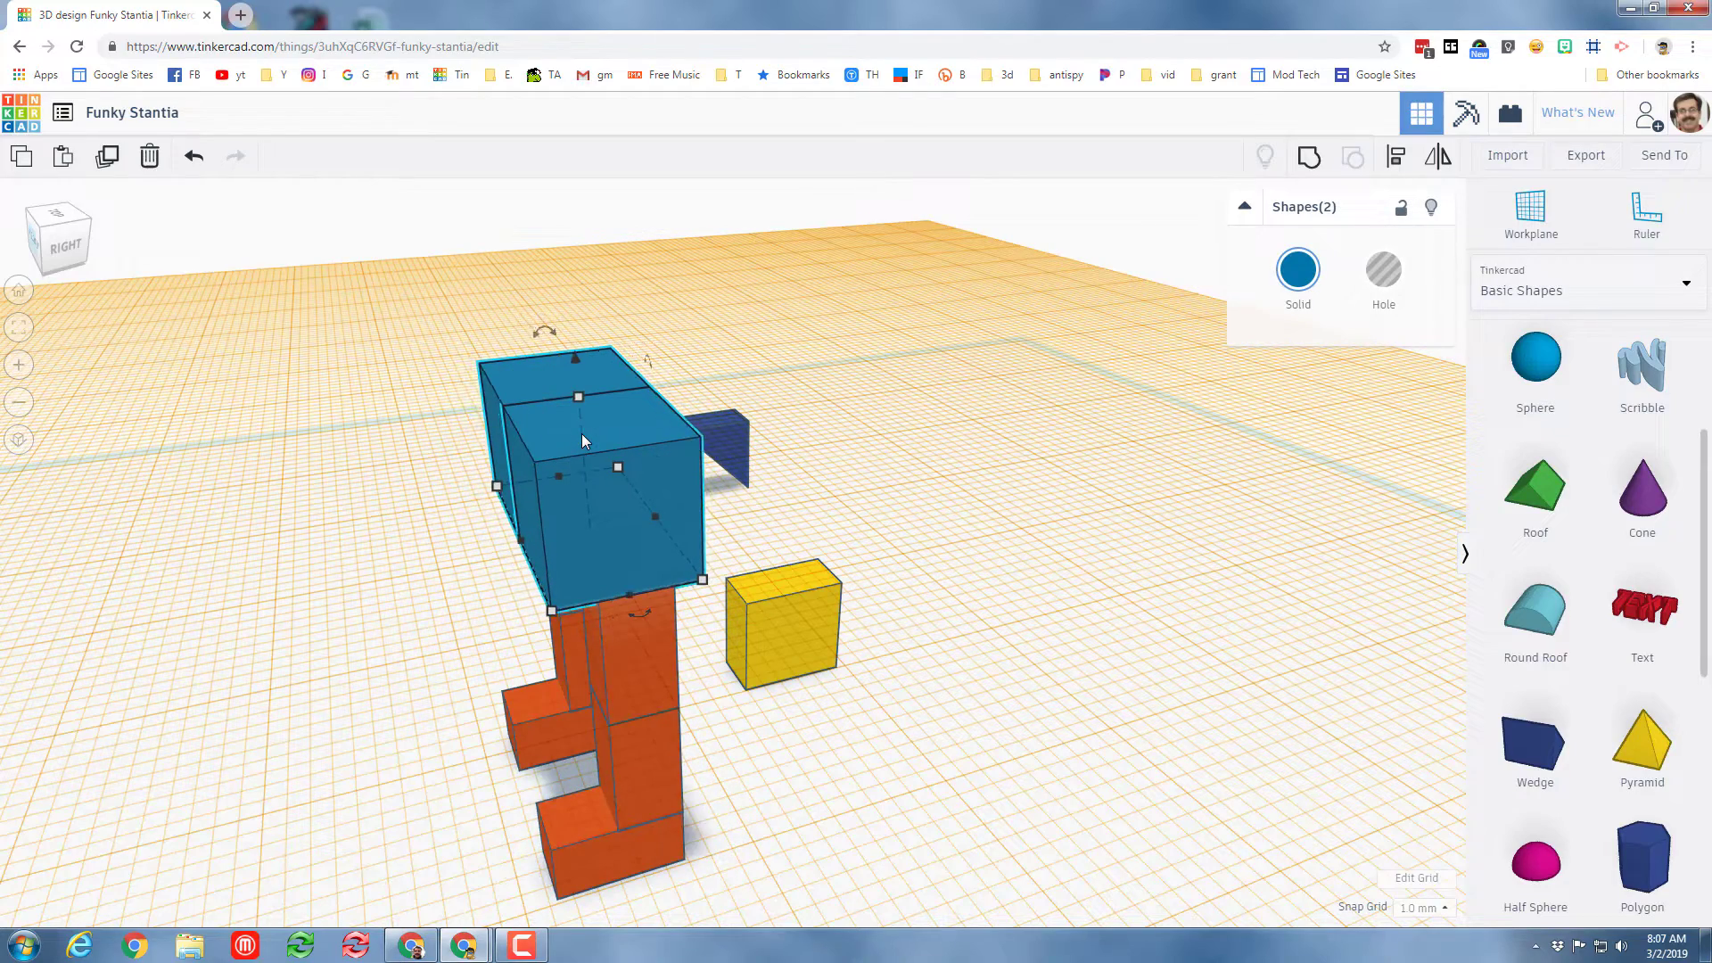
Place a Text shape on a workplane set on the blue cubes' front face and set its text to 3.5
right_click_drag(471, 546, 603, 604)
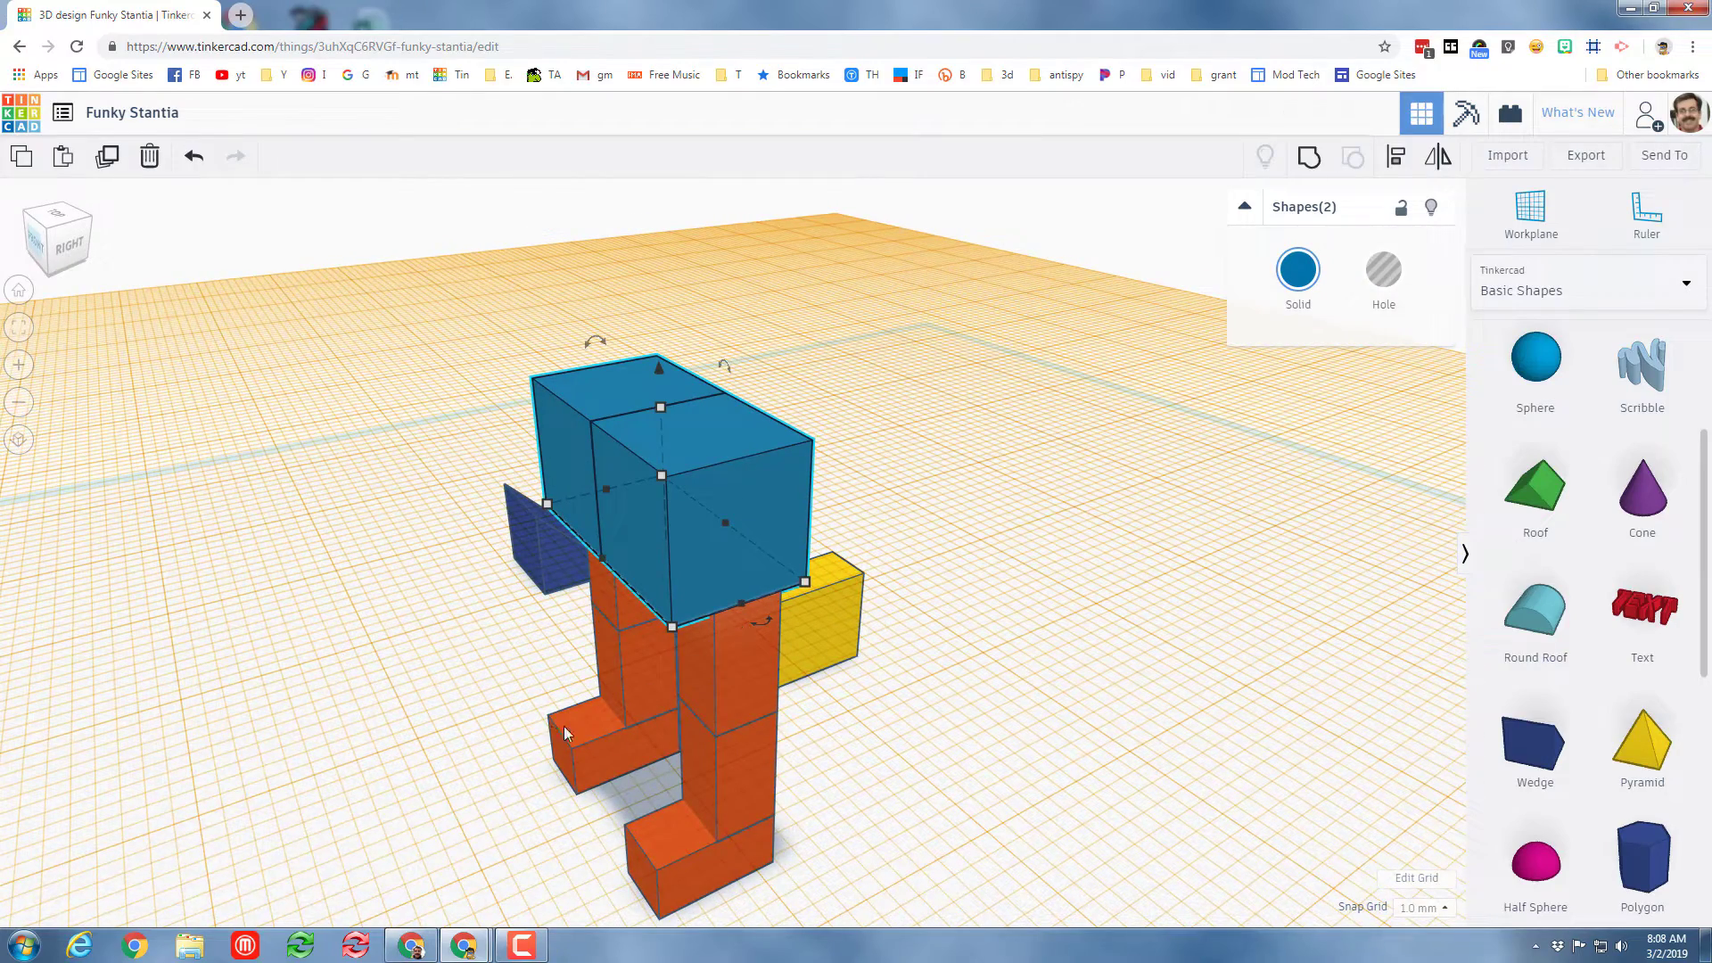
right_click_drag(564, 733, 849, 710)
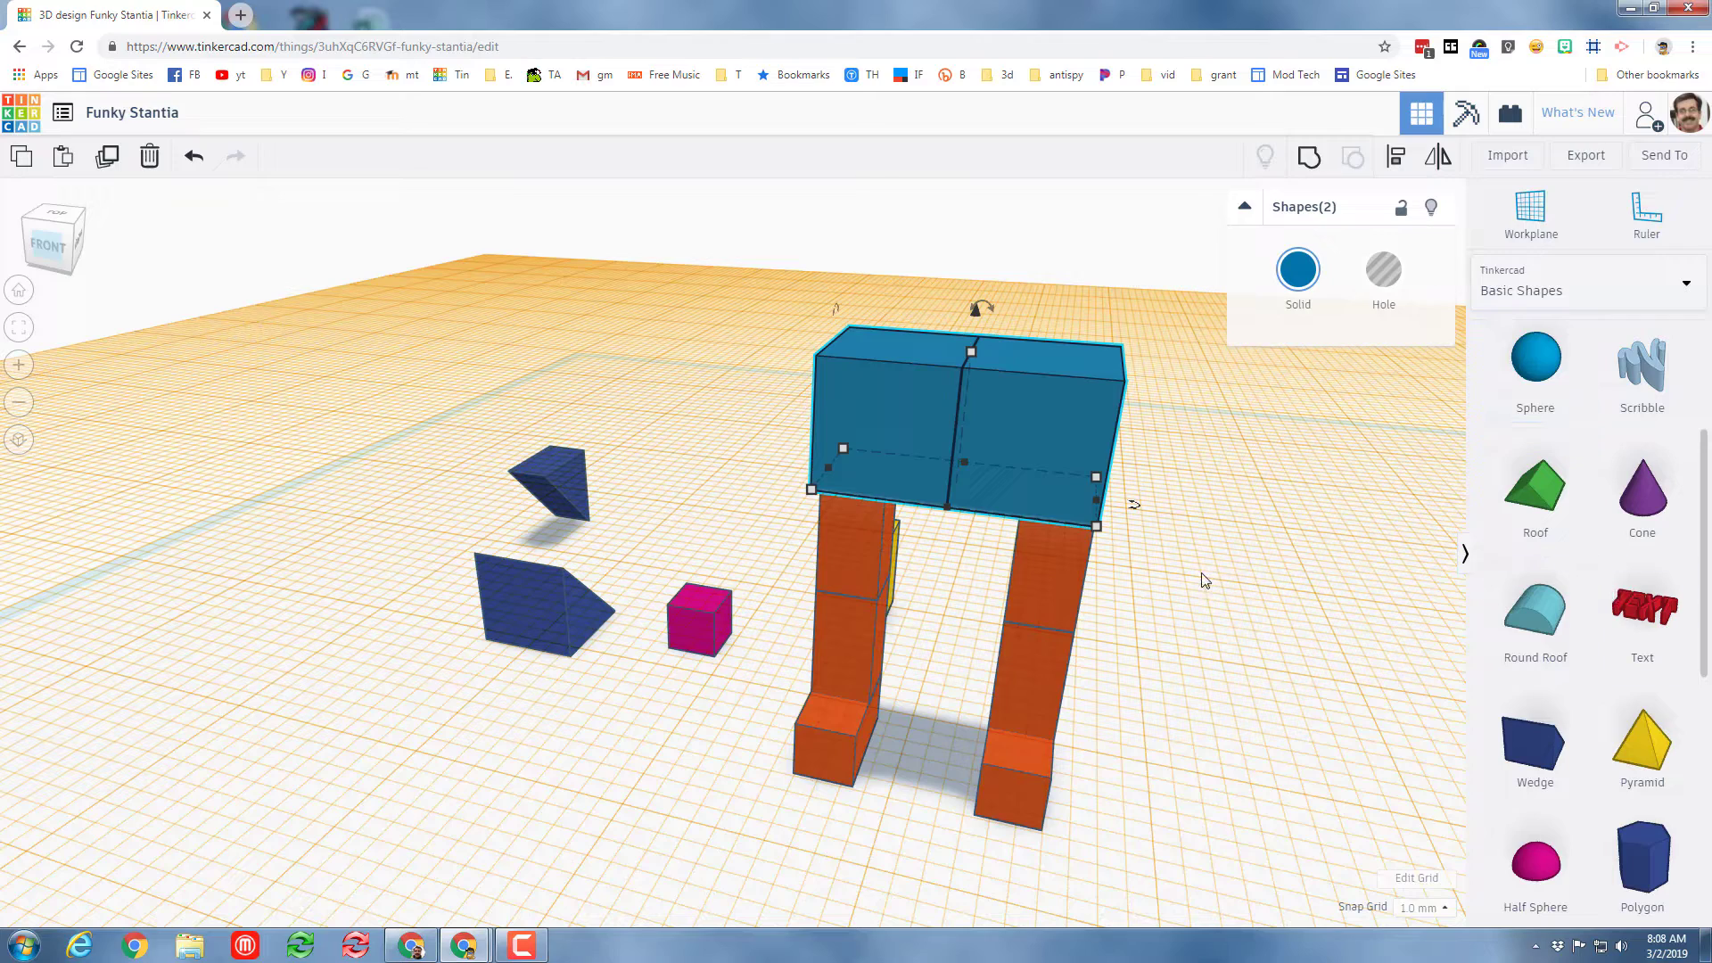
key("w")
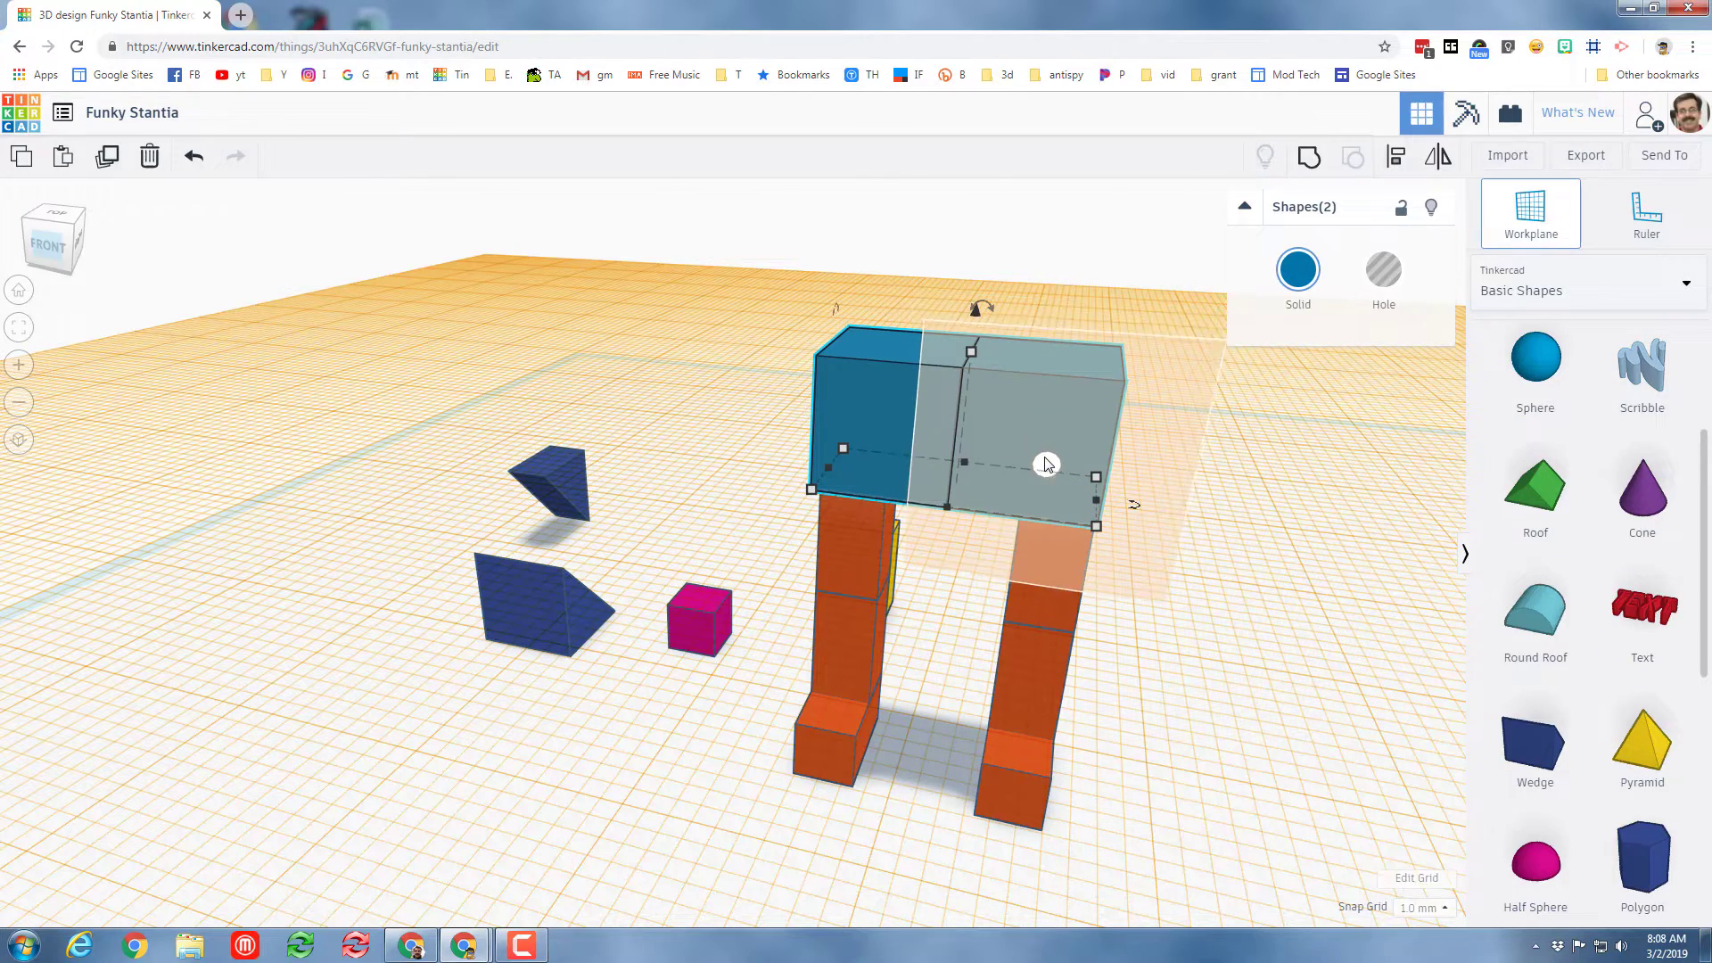
left_click(1069, 477)
left_click(1642, 610)
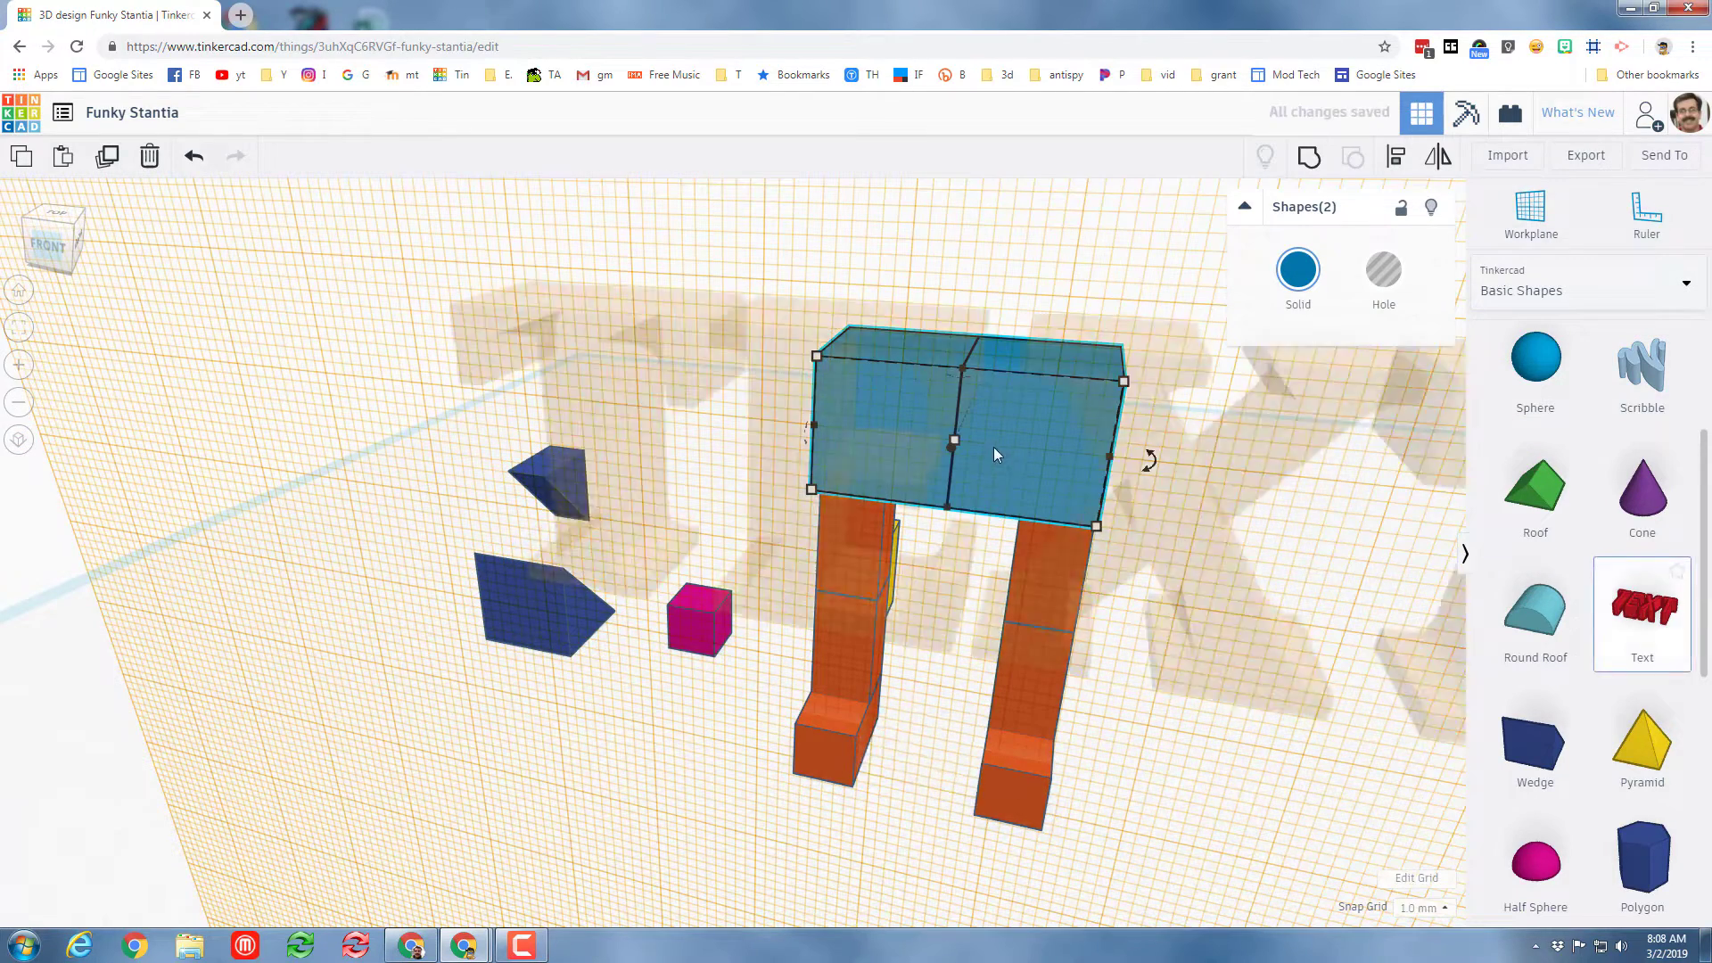
left_click(993, 446)
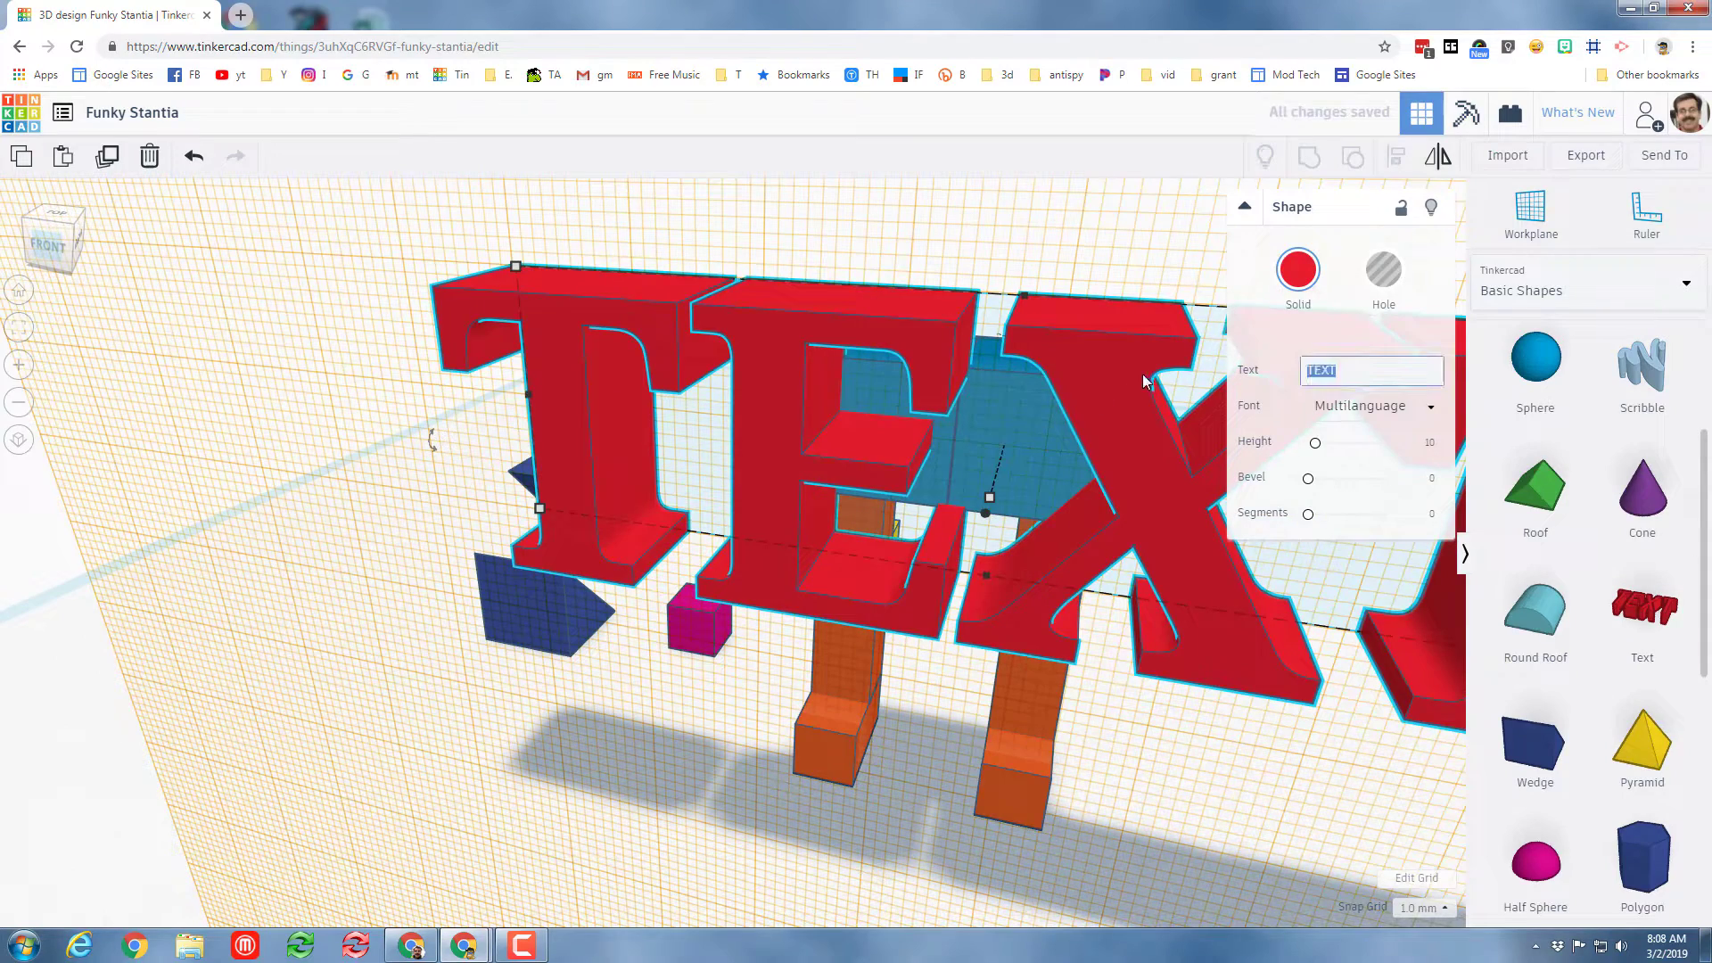
type("3.5")
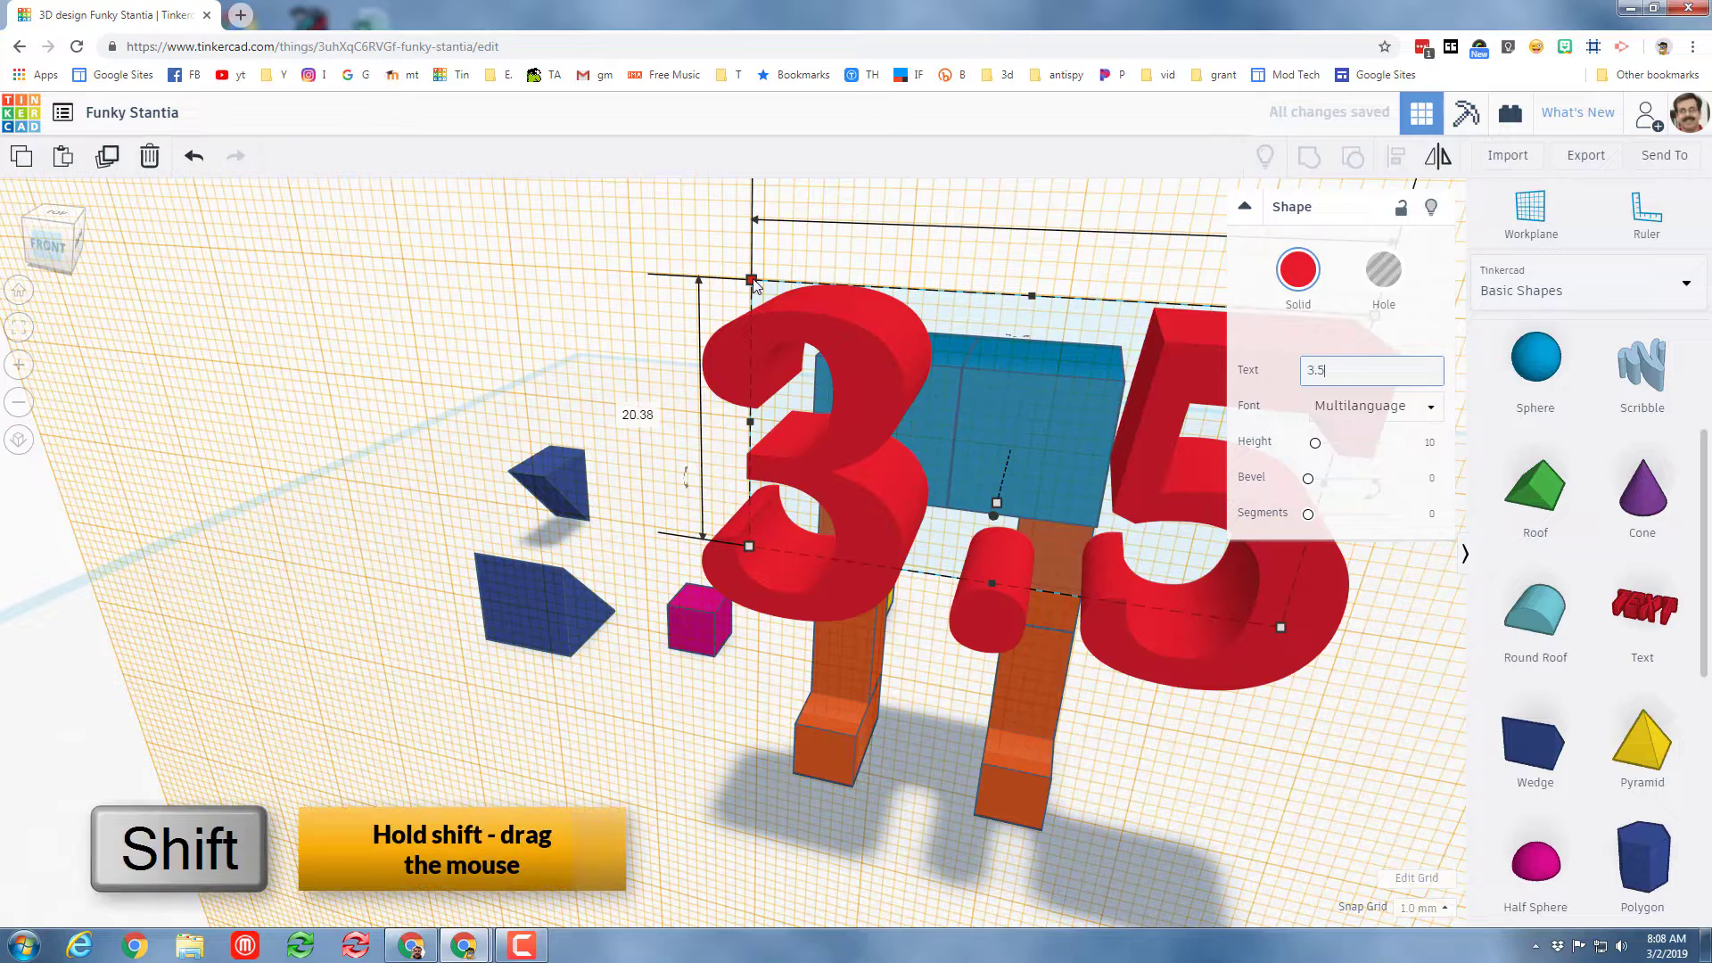
Shrink the 3.5 text proportionally to fit on the blue cubes' front face and restore the base workplane
left_click_drag(753, 282, 903, 429, "shift")
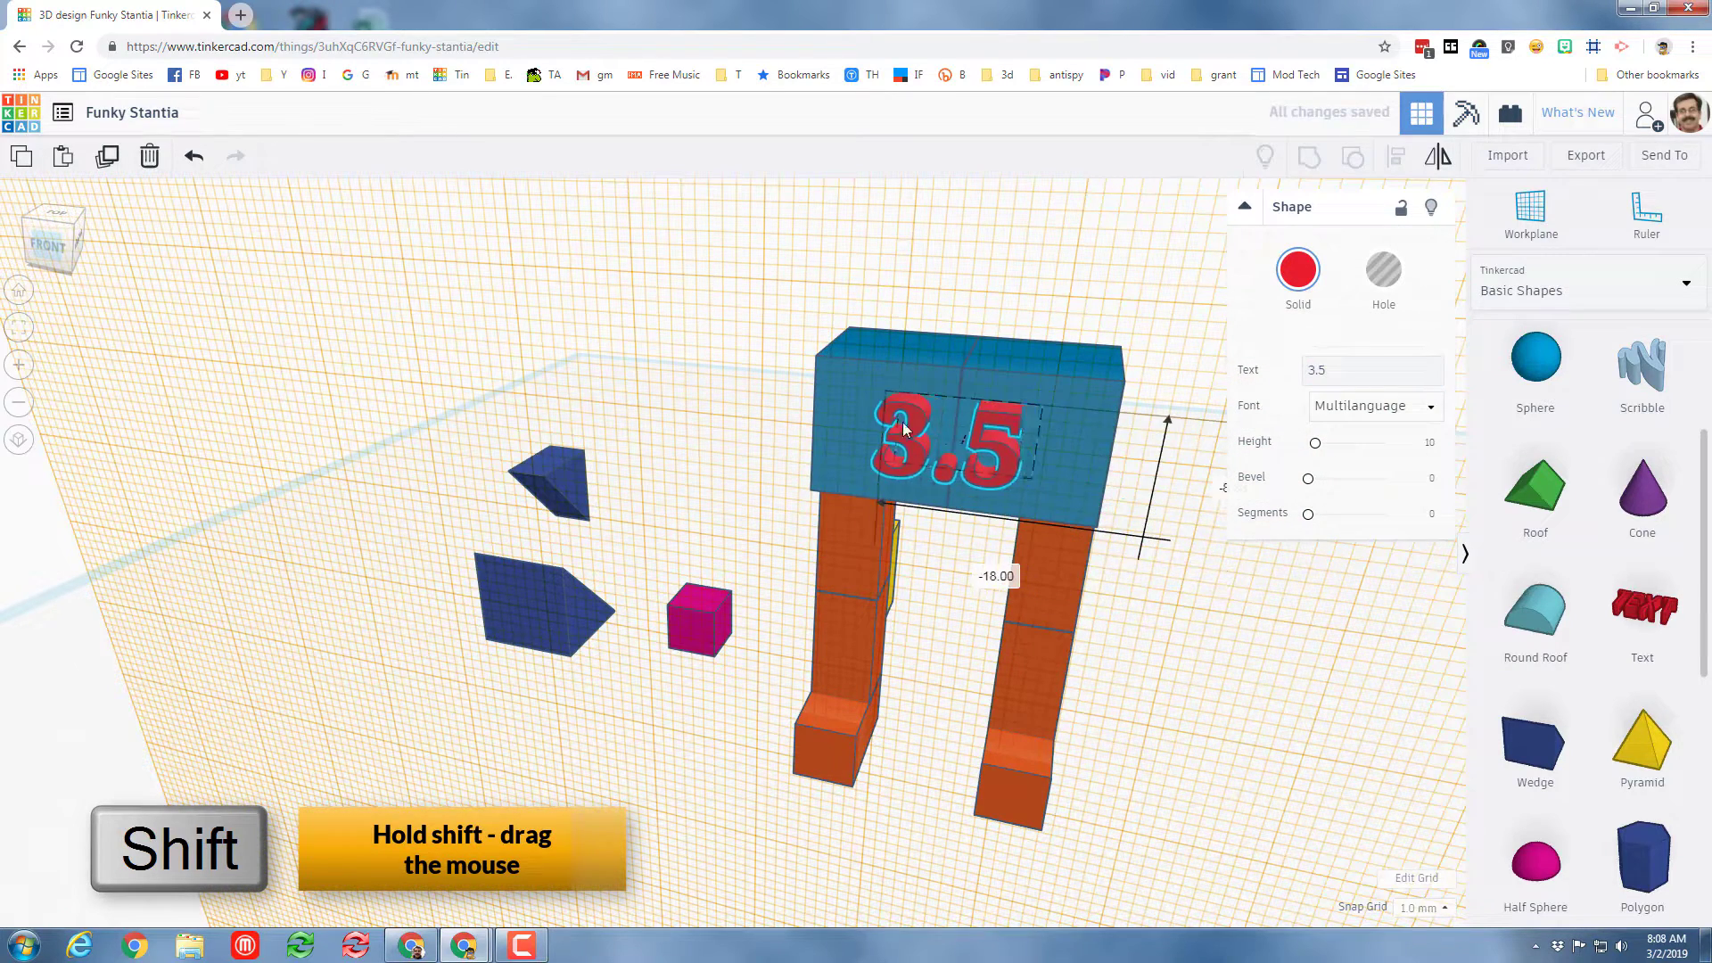
left_click(1146, 631)
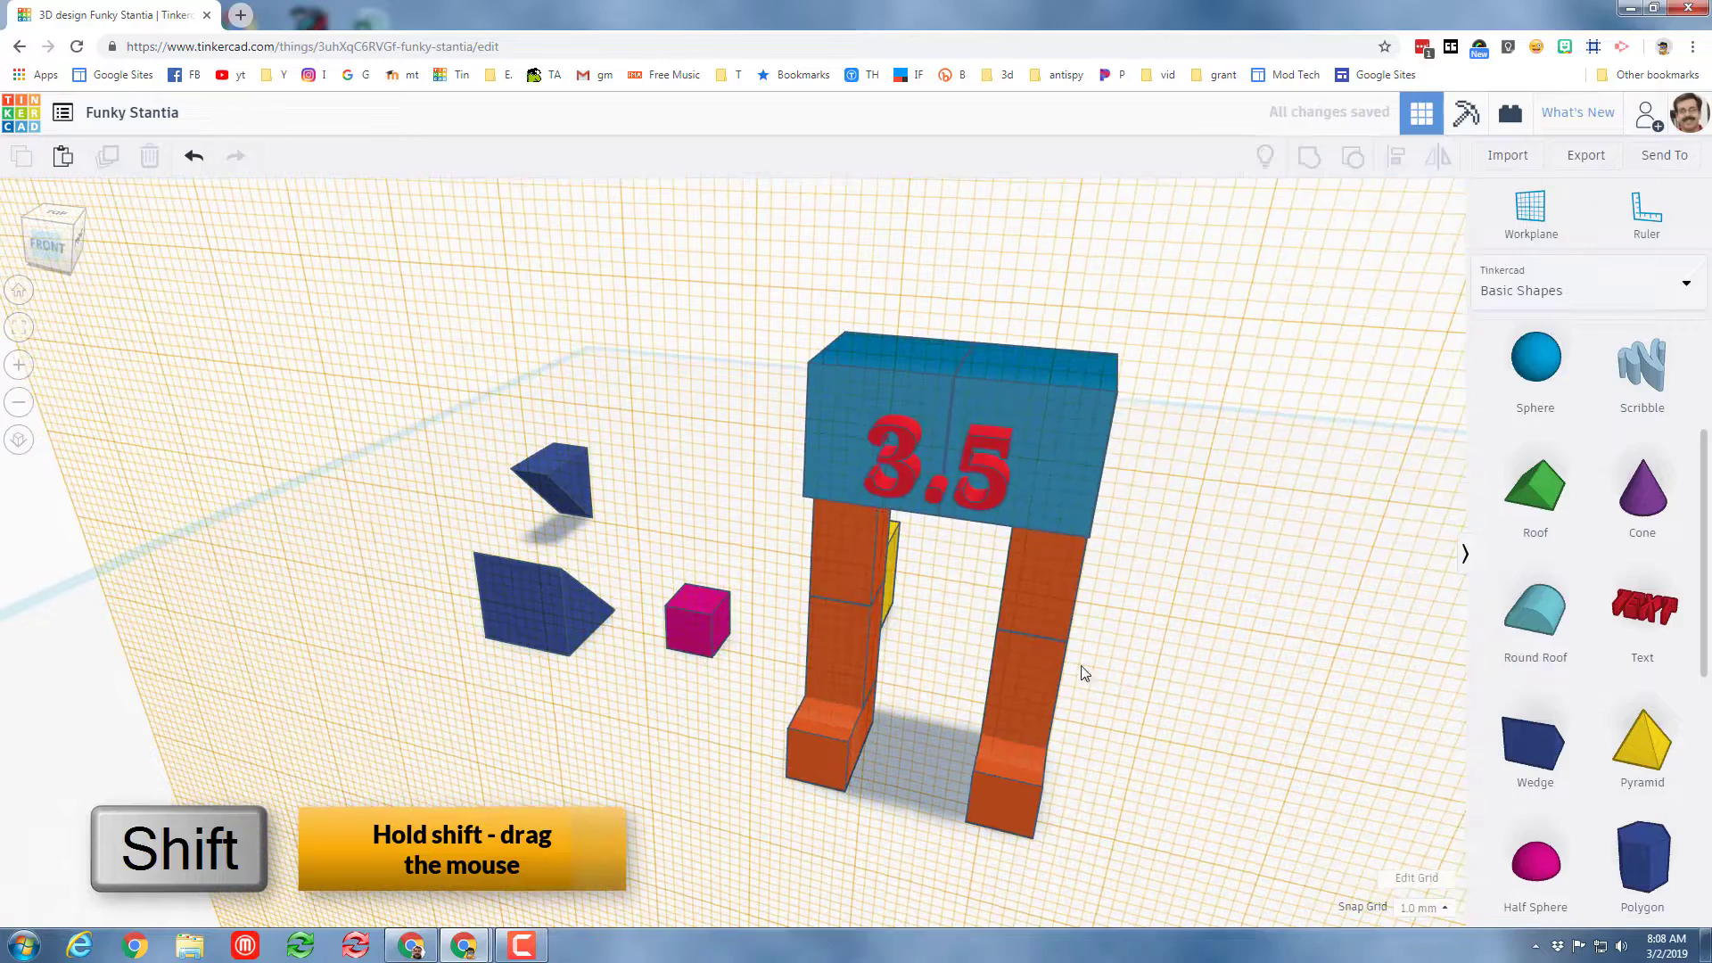
right_click_drag(1084, 673, 1145, 691)
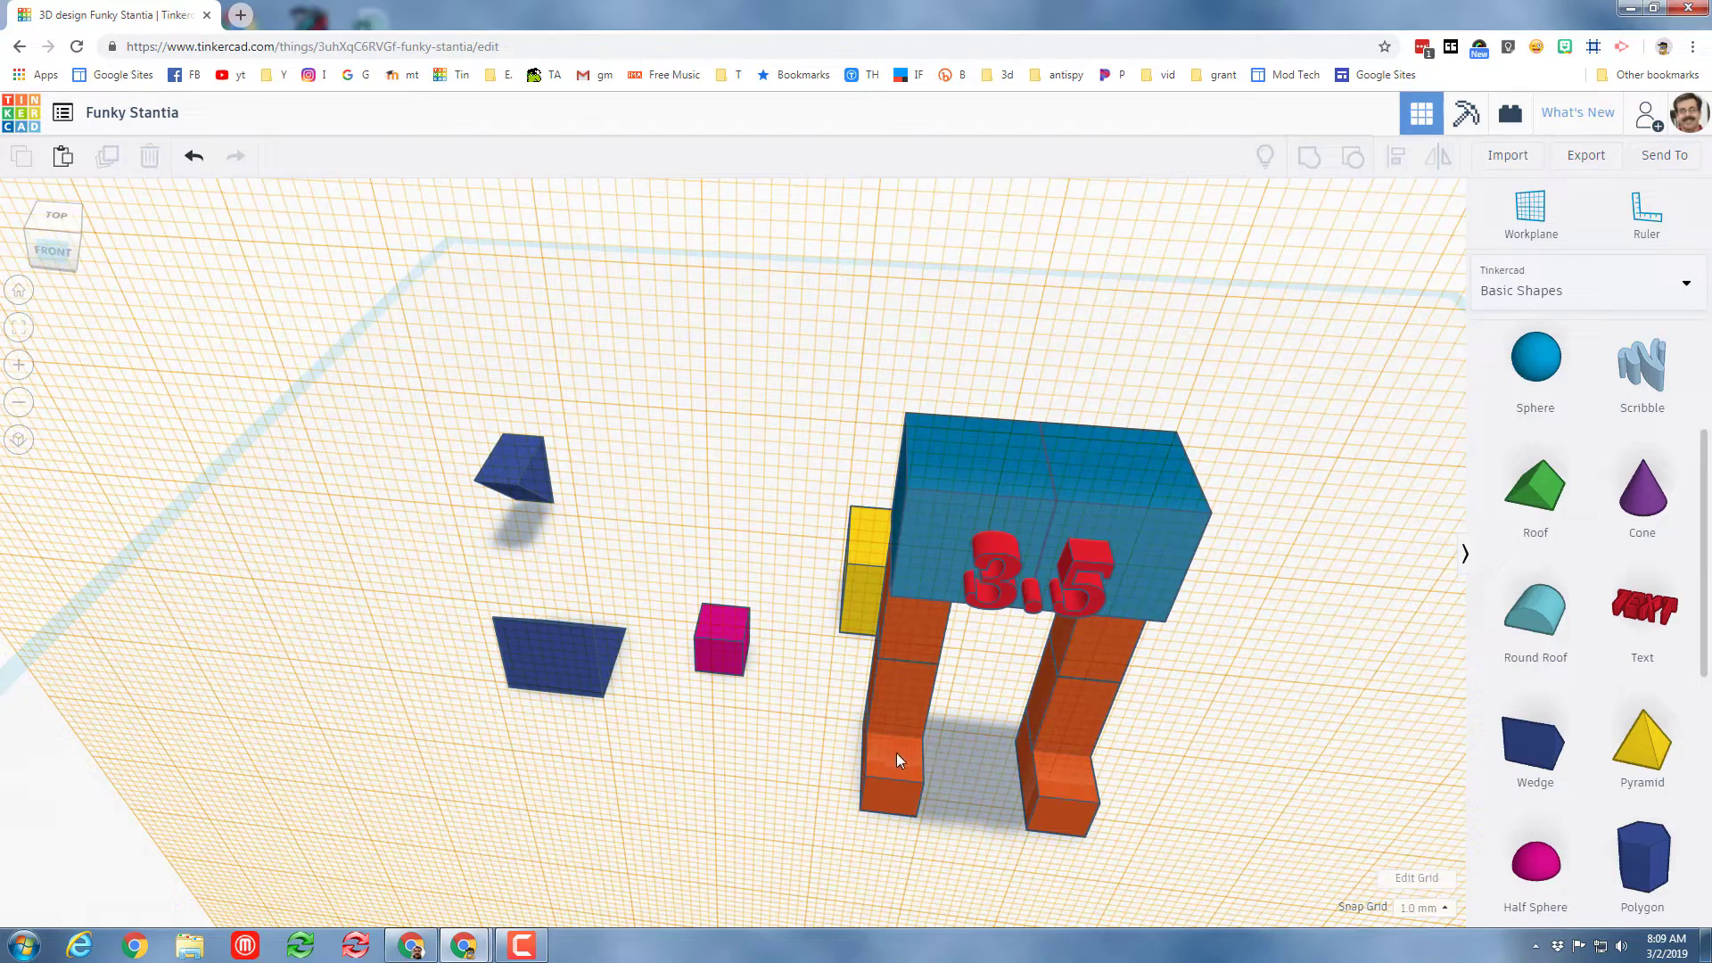
left_click(736, 773)
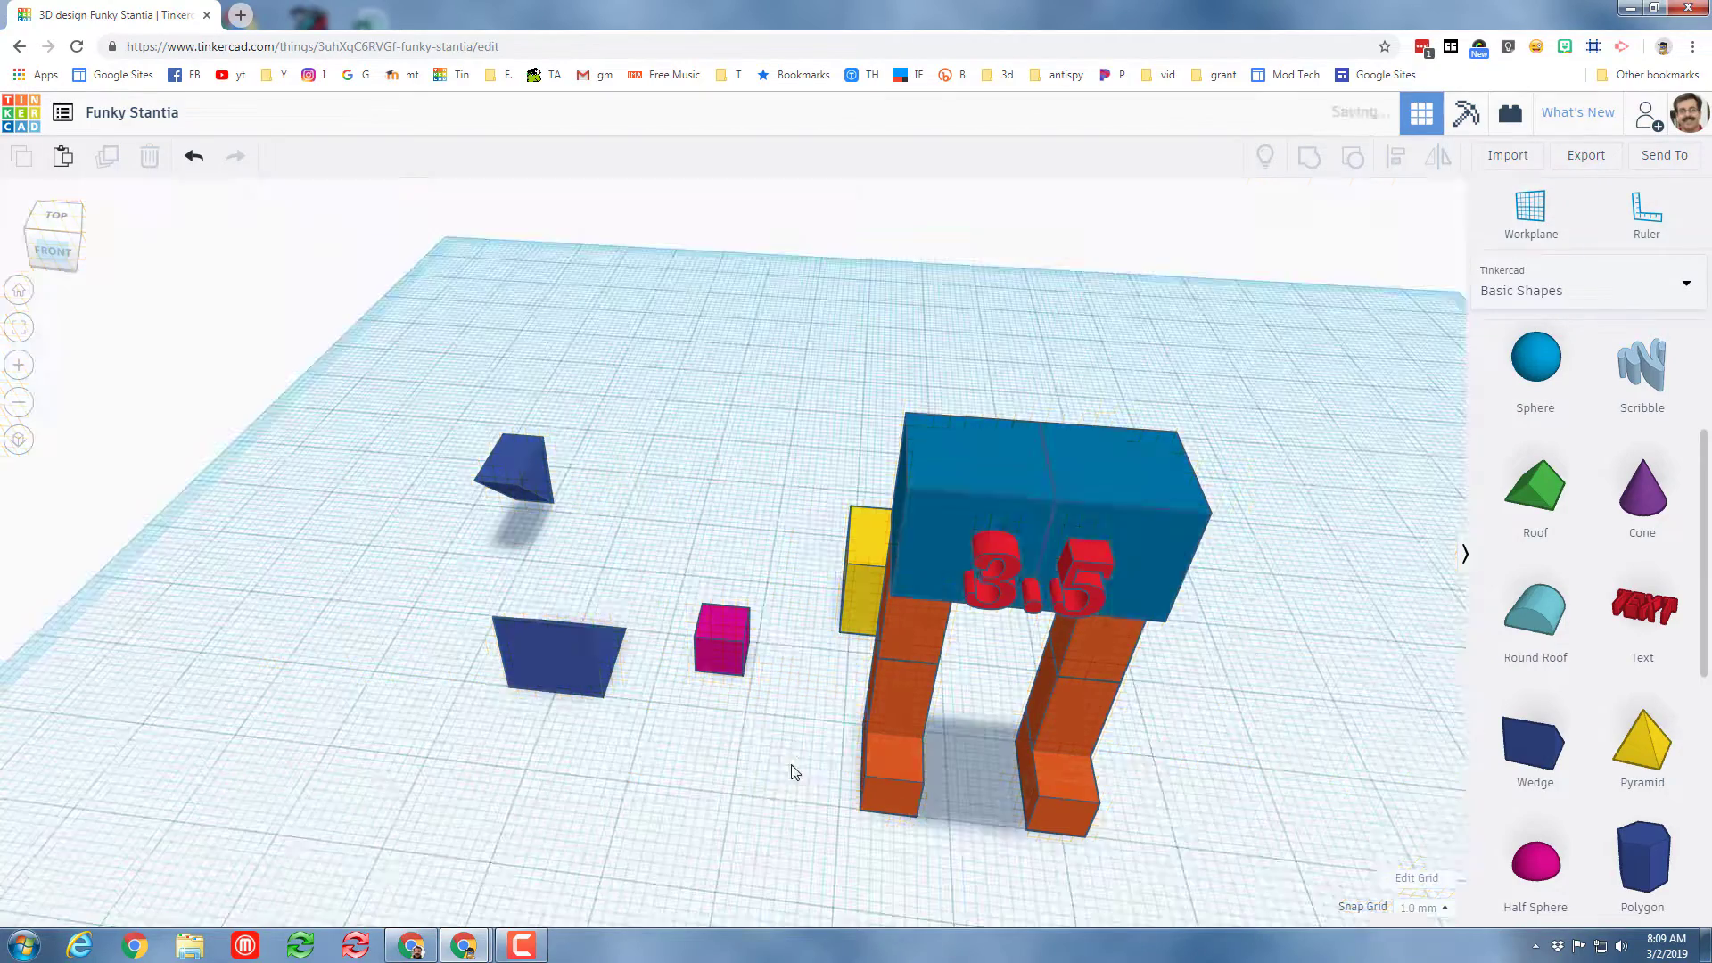
Select both blue cubes, duplicate them 10 mm higher, and repeat the duplication to stack a third layer
right_click_drag(584, 729, 831, 590)
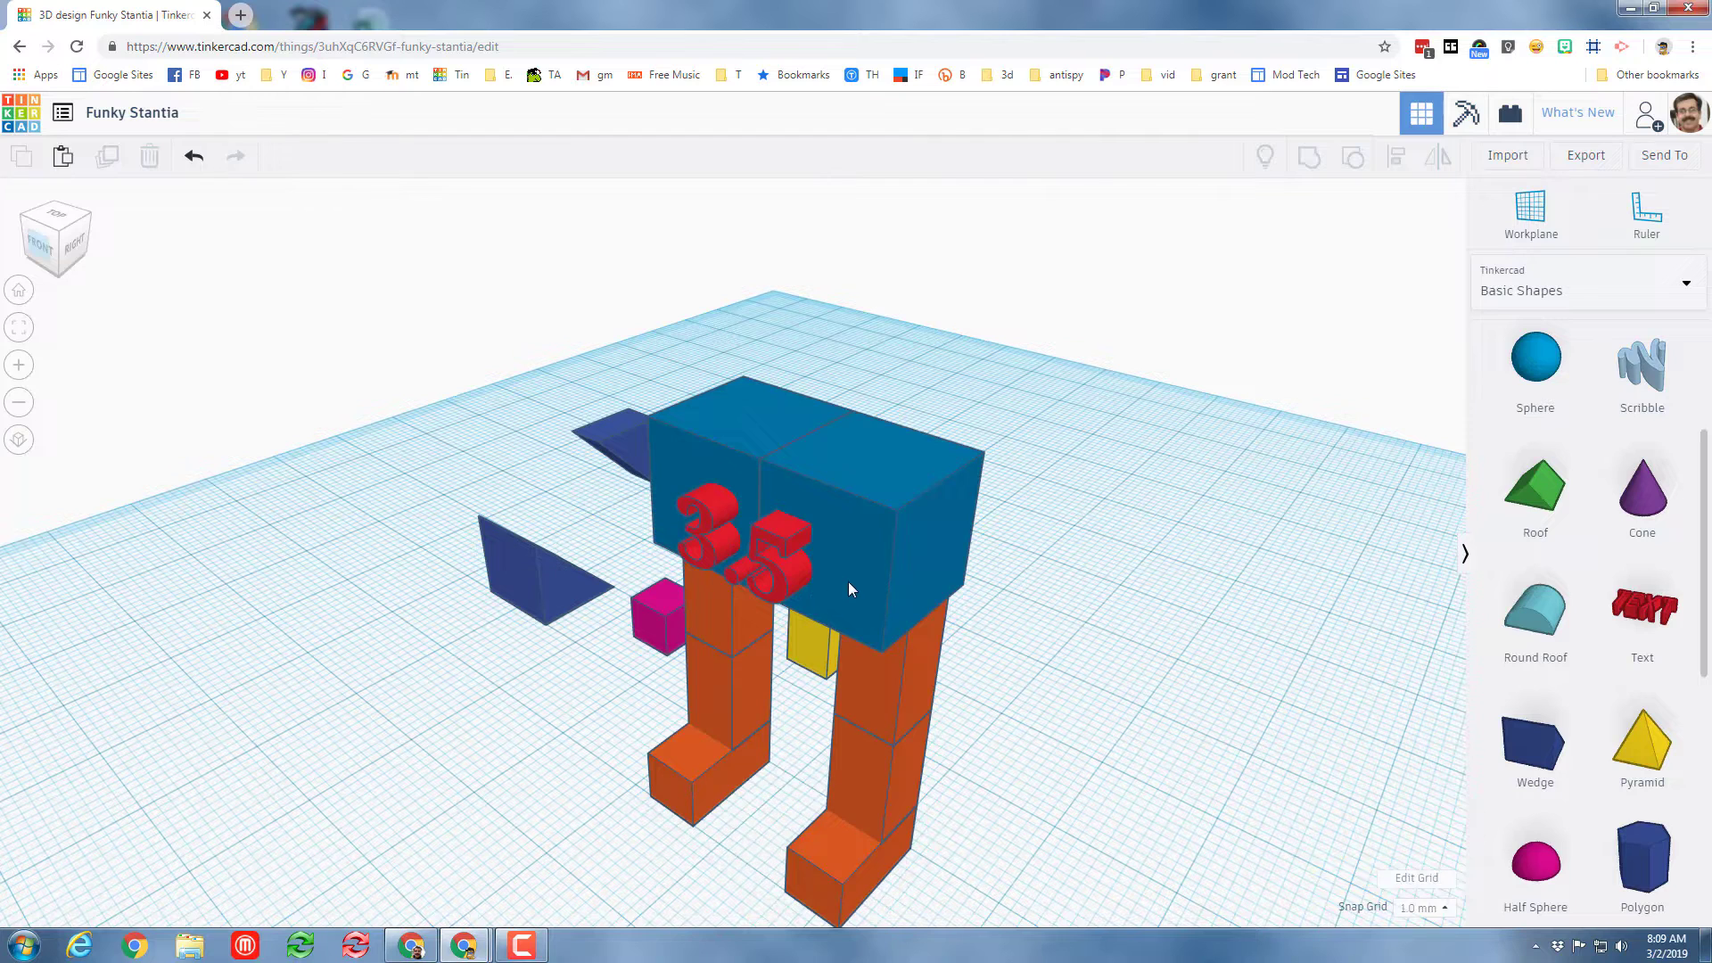
left_click(848, 582)
left_click(722, 468, "shift")
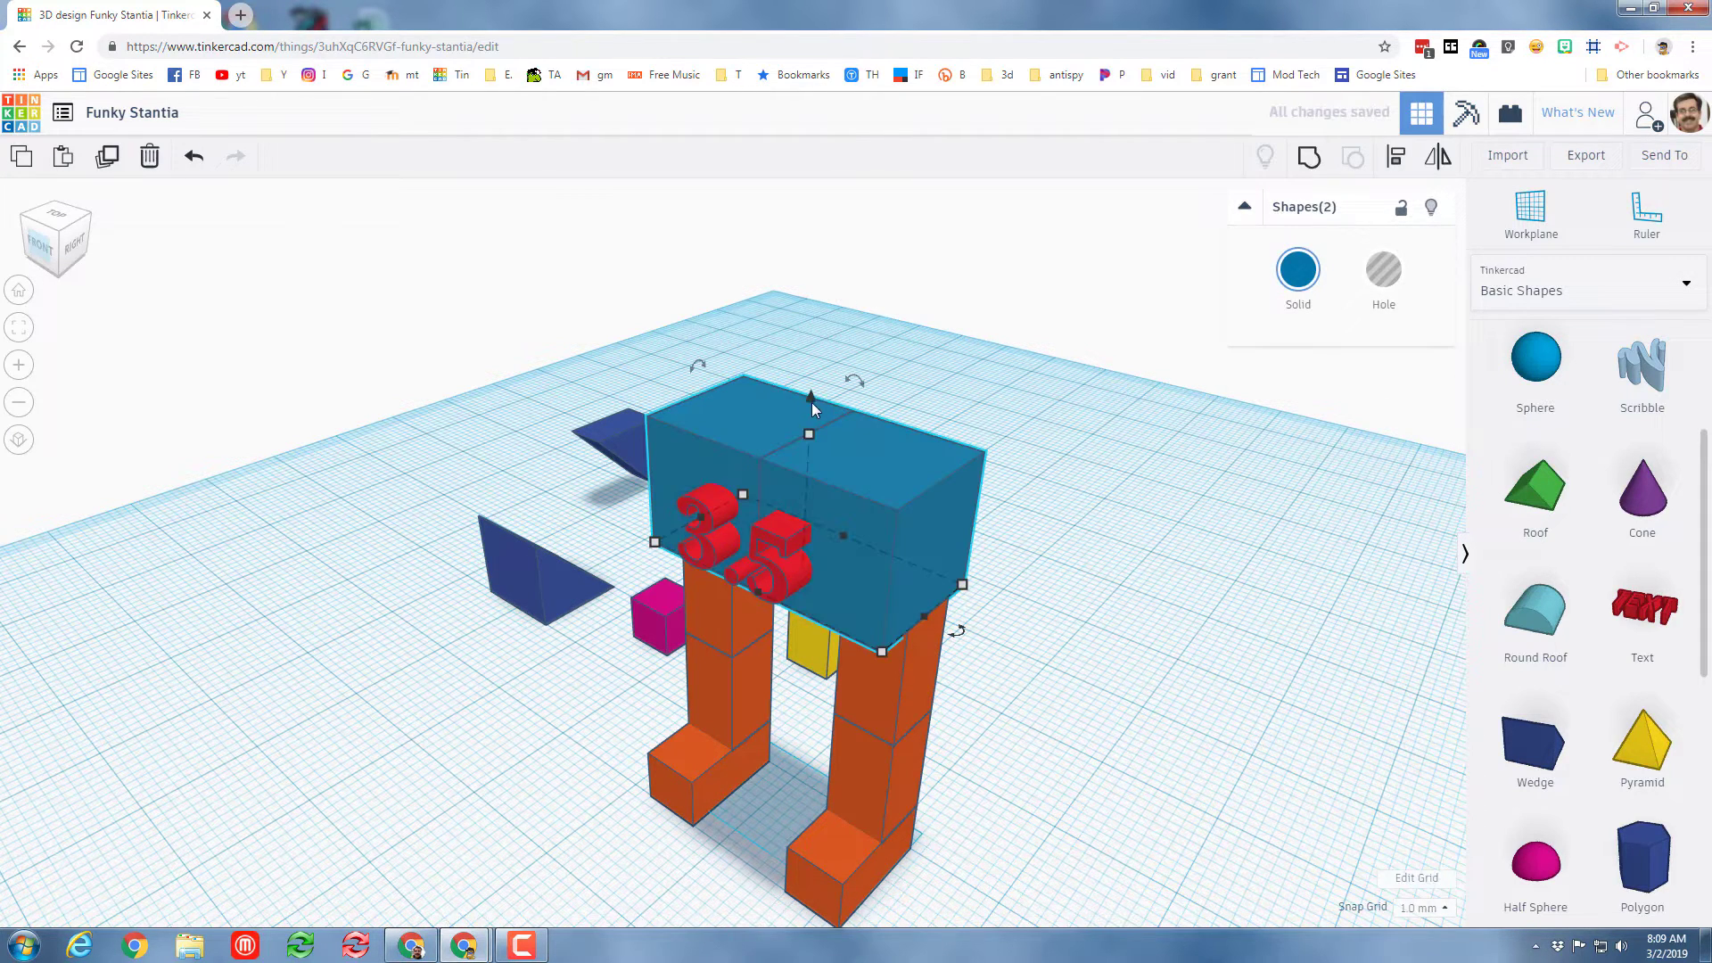
left_click_drag(809, 398, 811, 244)
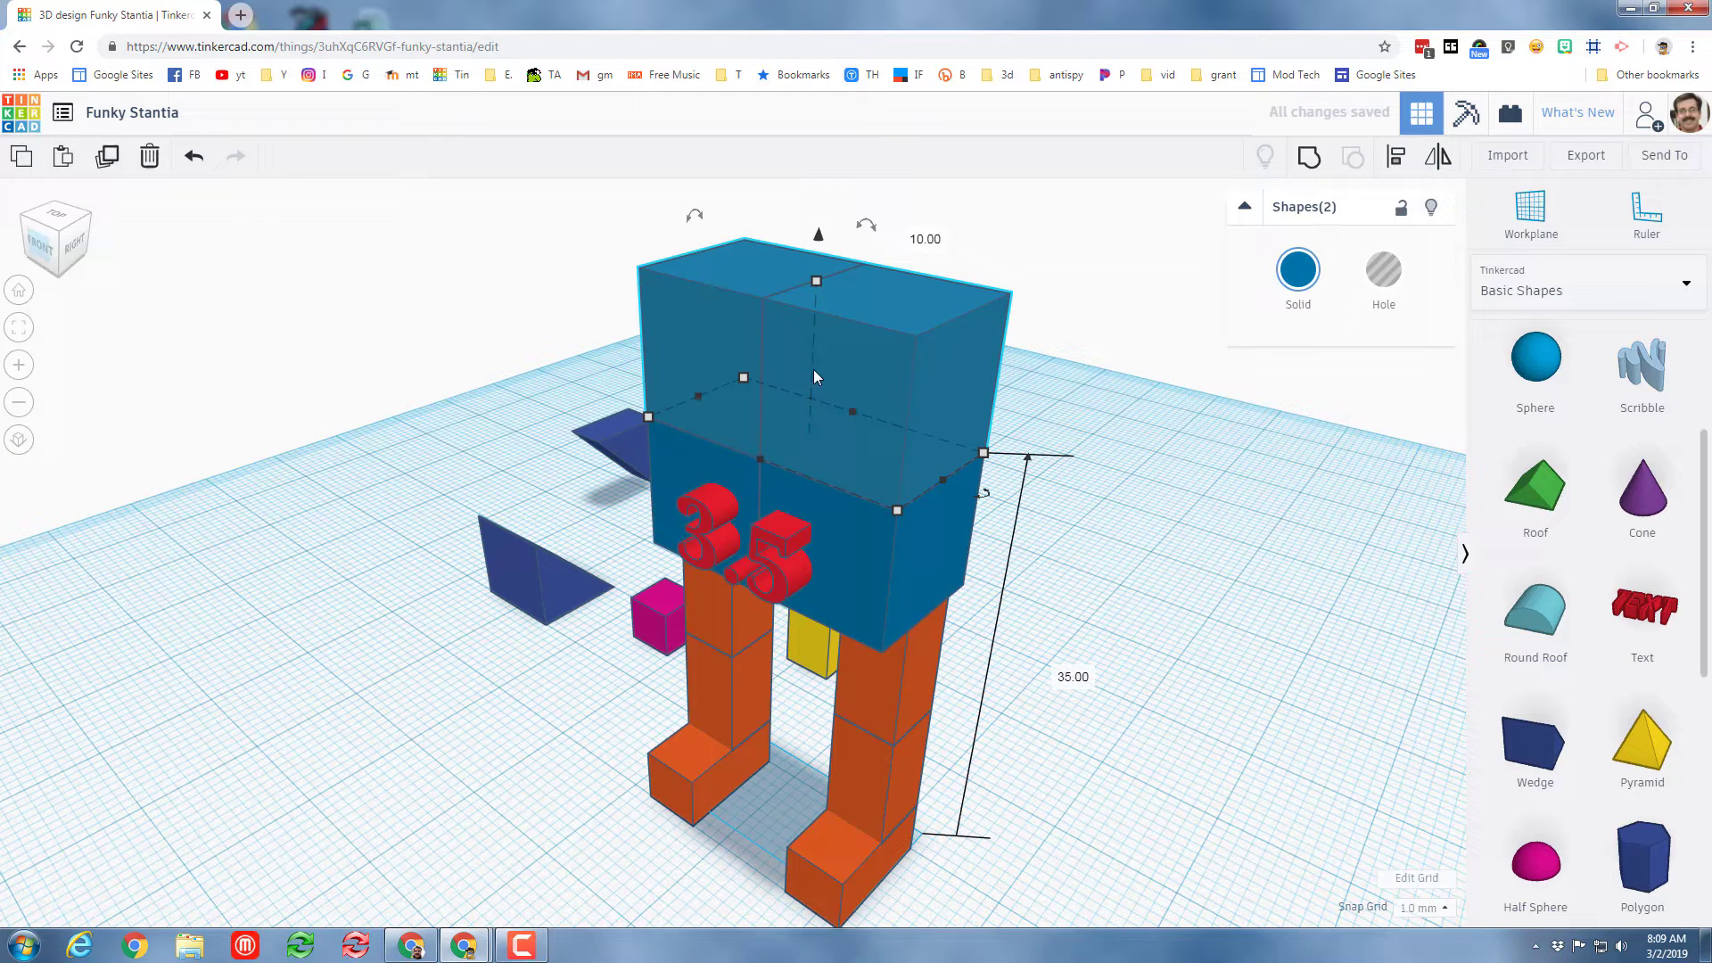
key("ctrl+d")
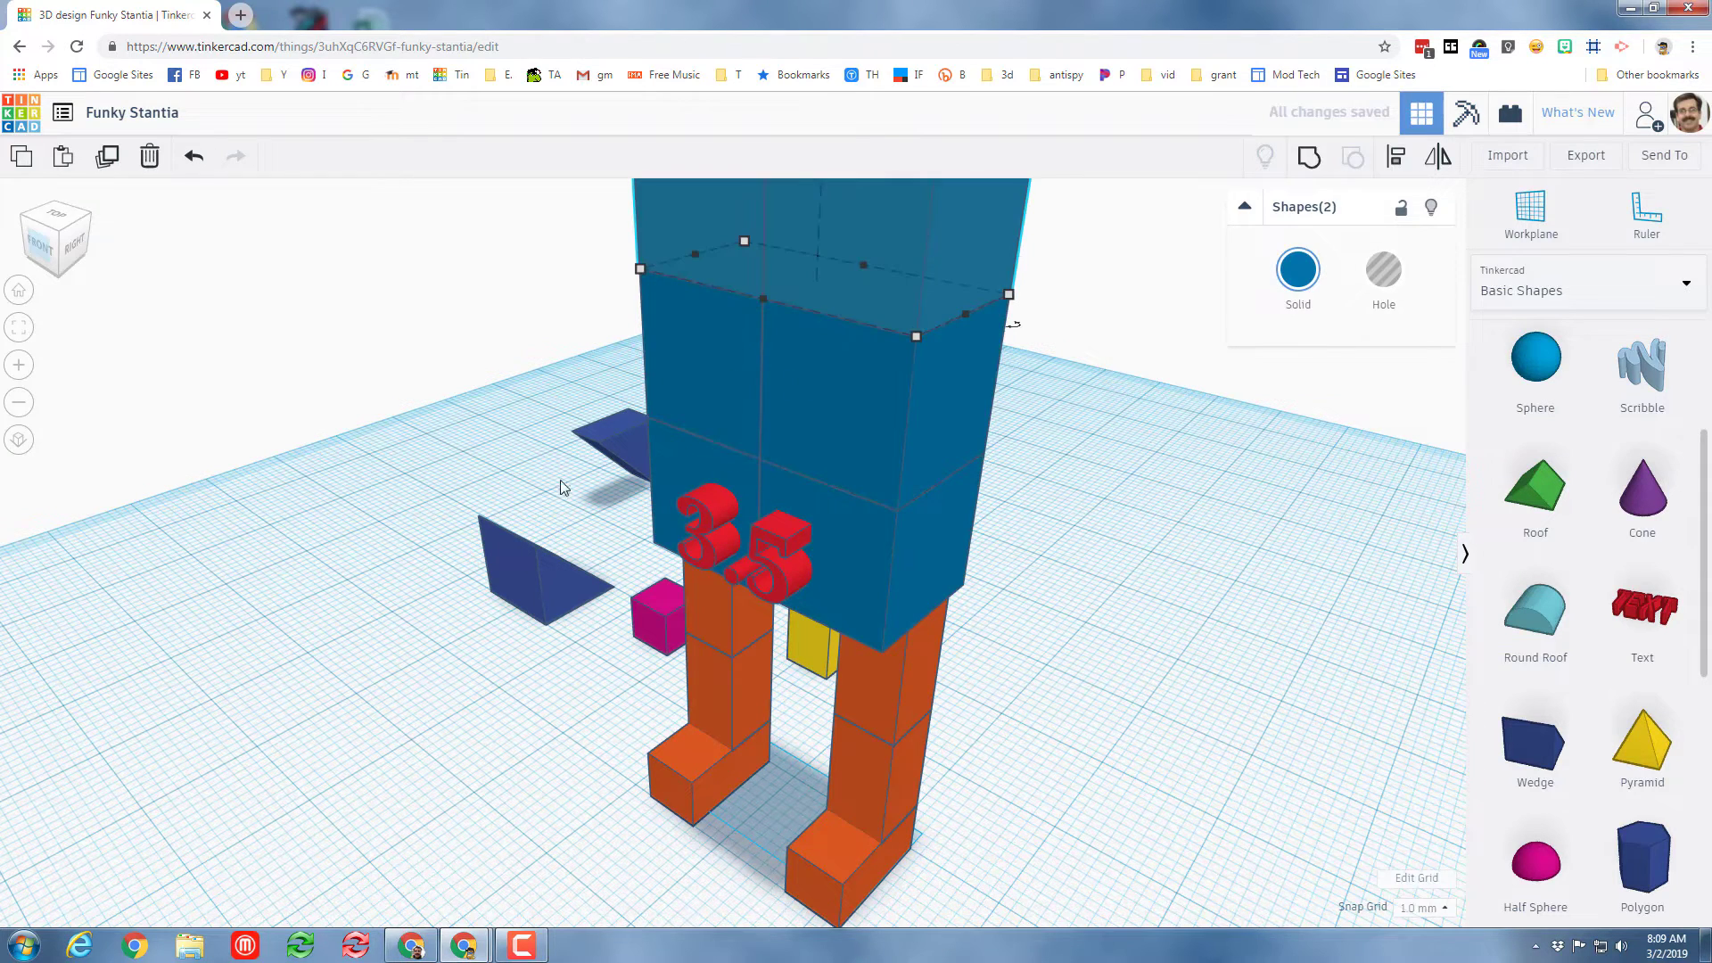
Move the yellow block 16 mm sideways clear of the model, and duplicate the whole model with the copy nudged backward
right_click_drag(500, 460, 1045, 689)
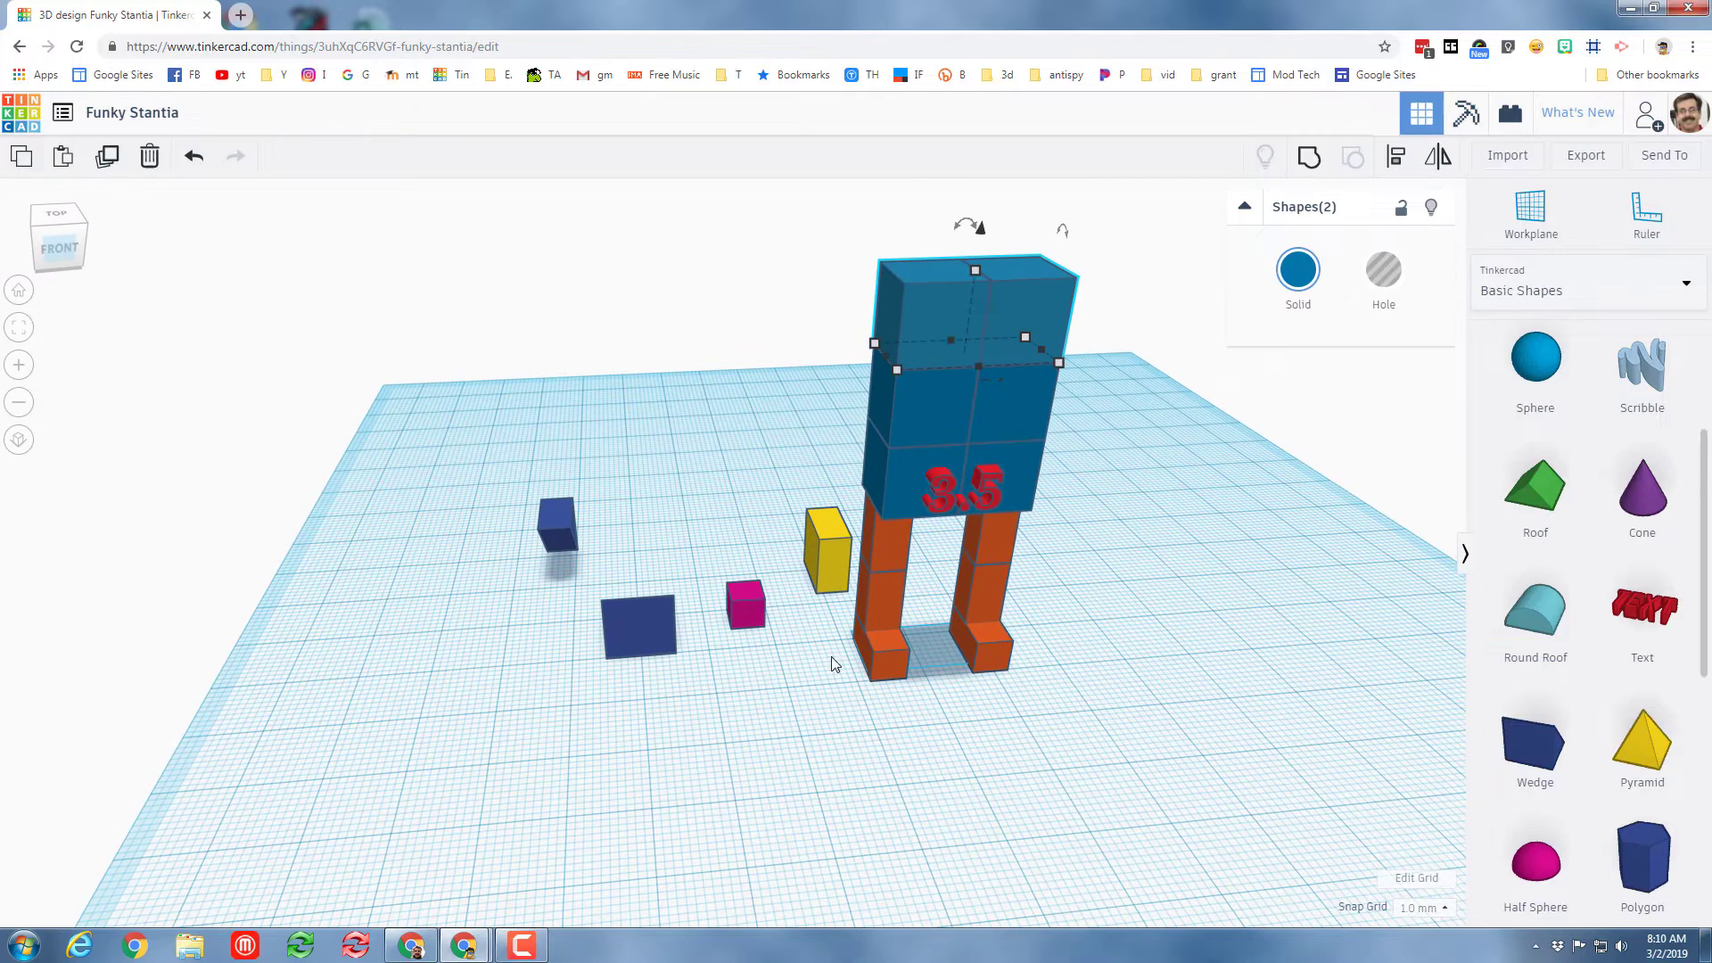
left_click_drag(837, 575, 718, 557)
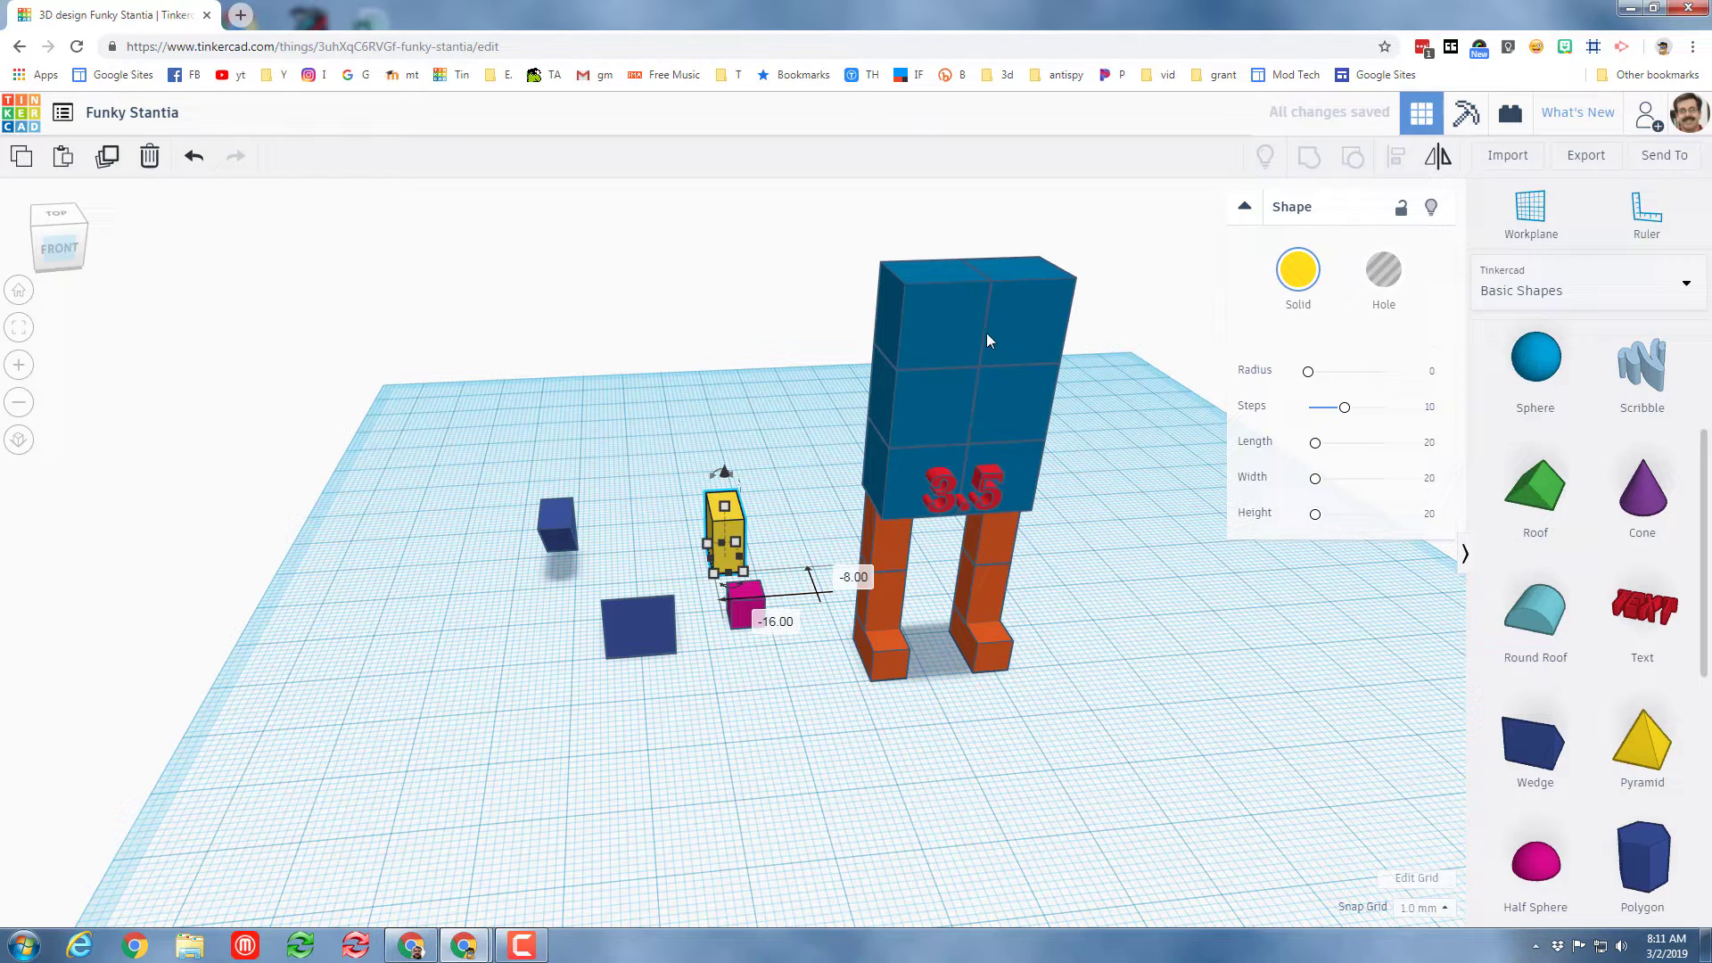
left_click_drag(844, 293, 1063, 688)
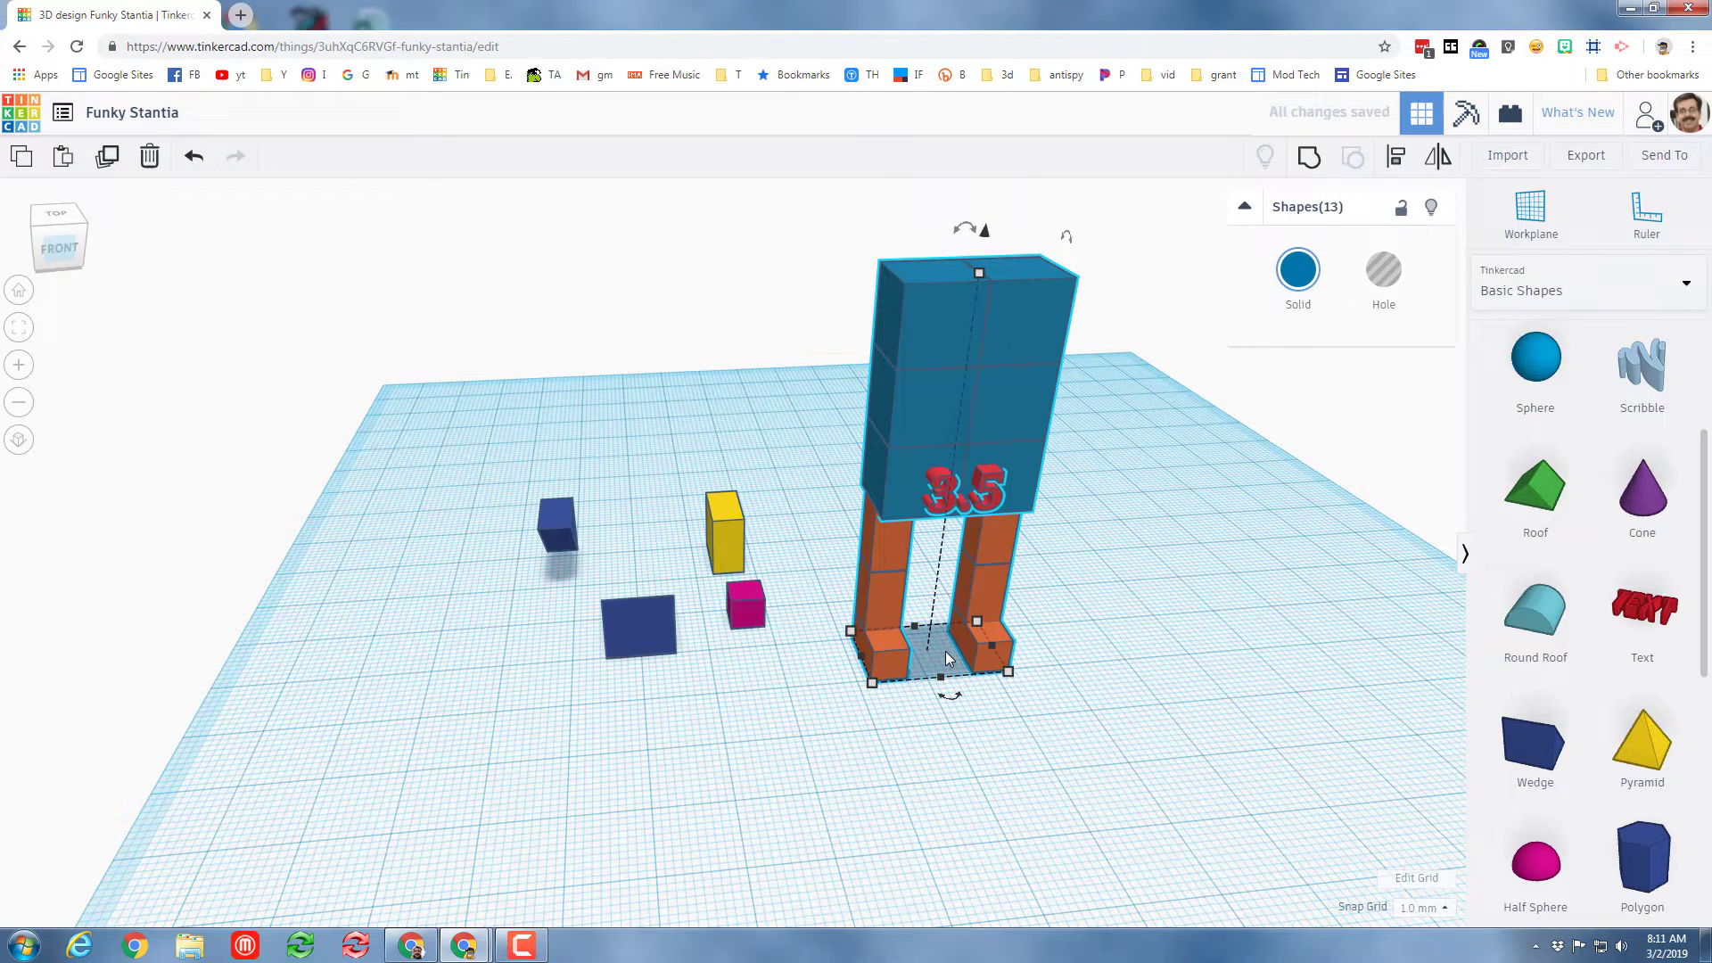
key("Up")
key("Up")
key("Up")
key("Up")
key("Up")
key("Up")
key("Up")
key("Up")
key("Up")
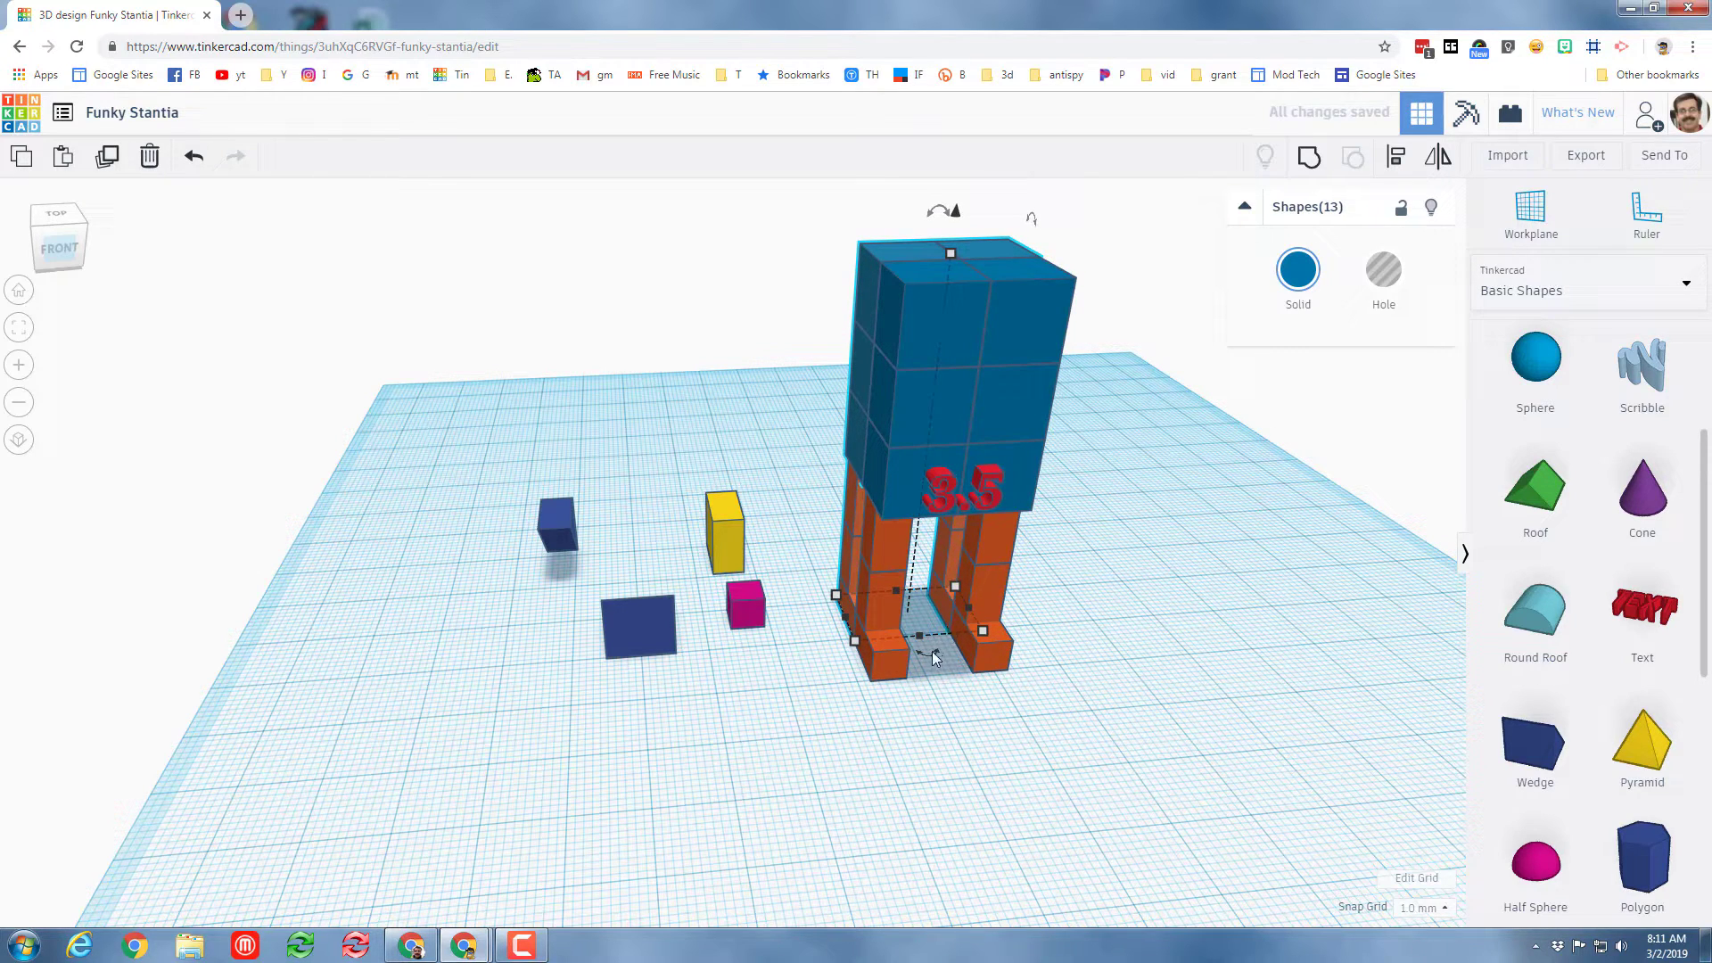
Mirror the rear copy front to back so its feet and number face the opposite direction
left_click(1437, 157)
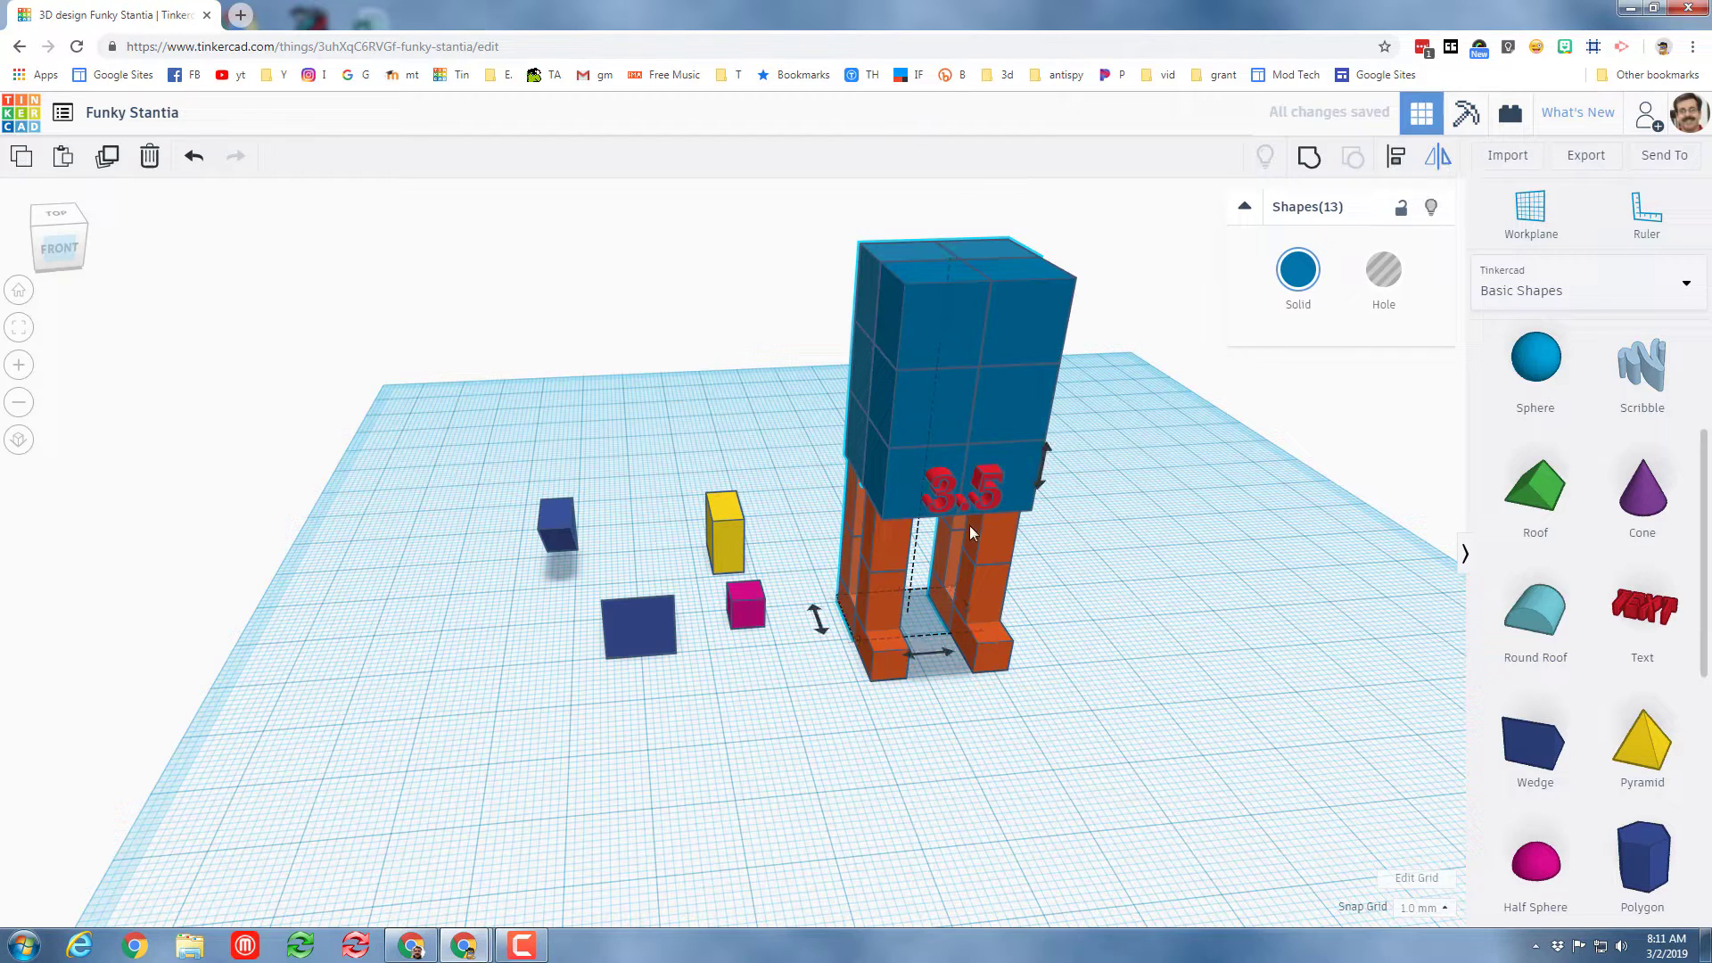
left_click(817, 617)
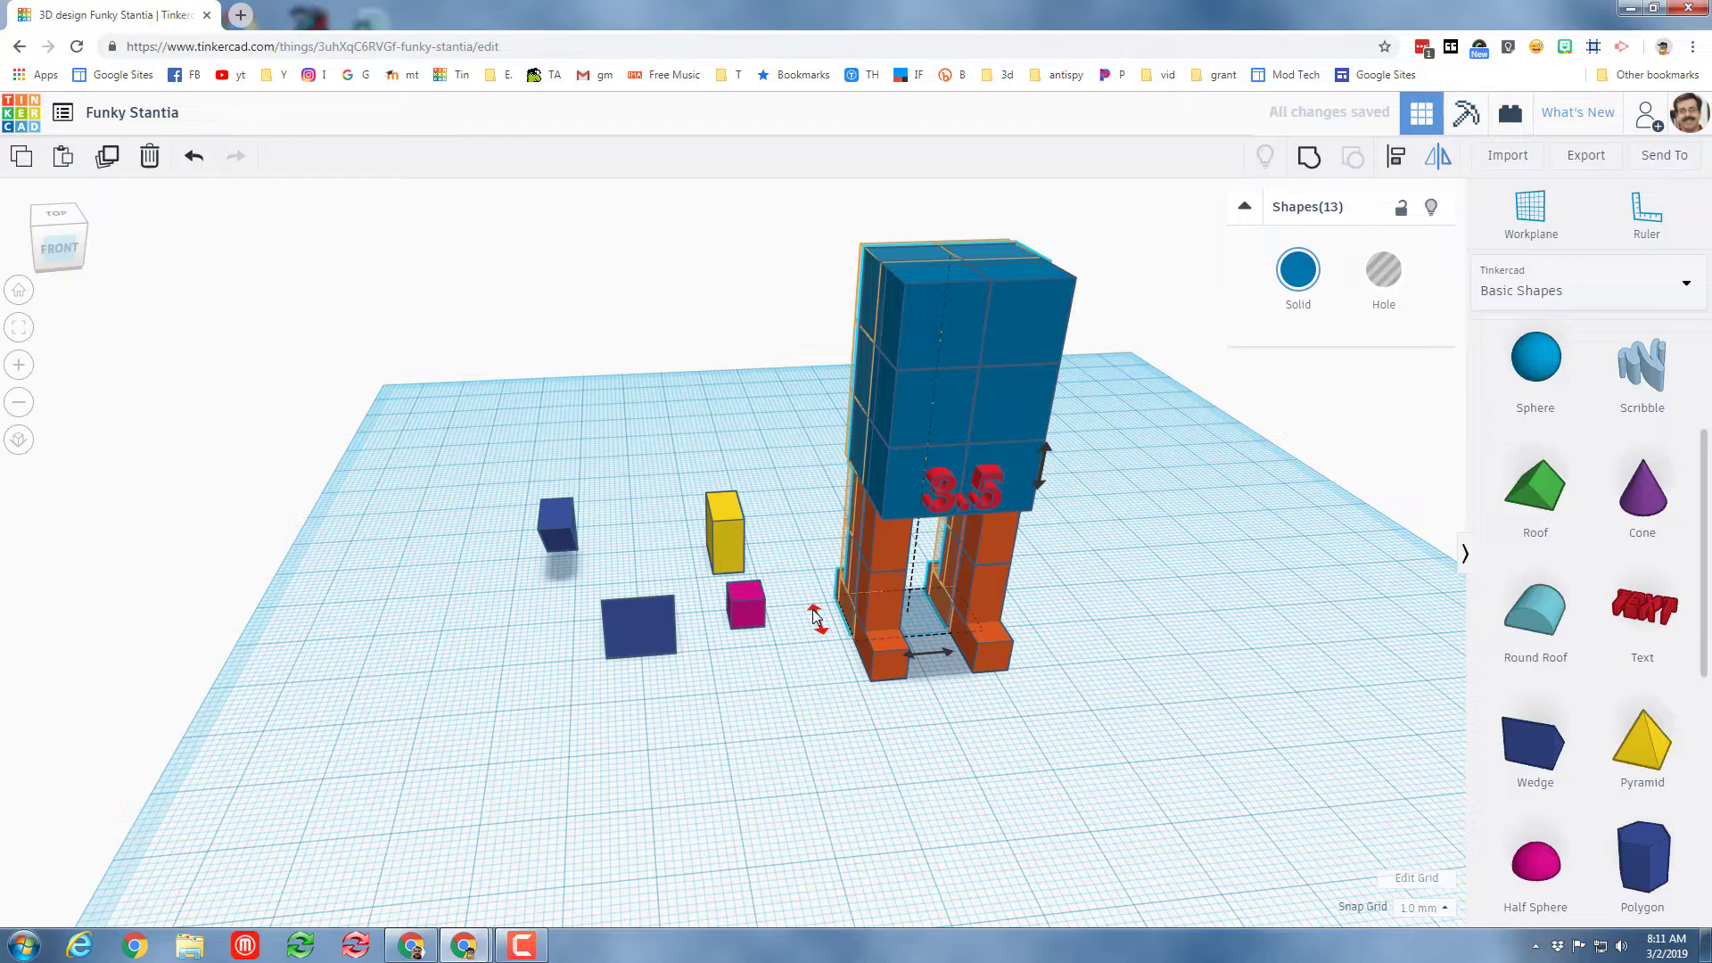
left_click(799, 687)
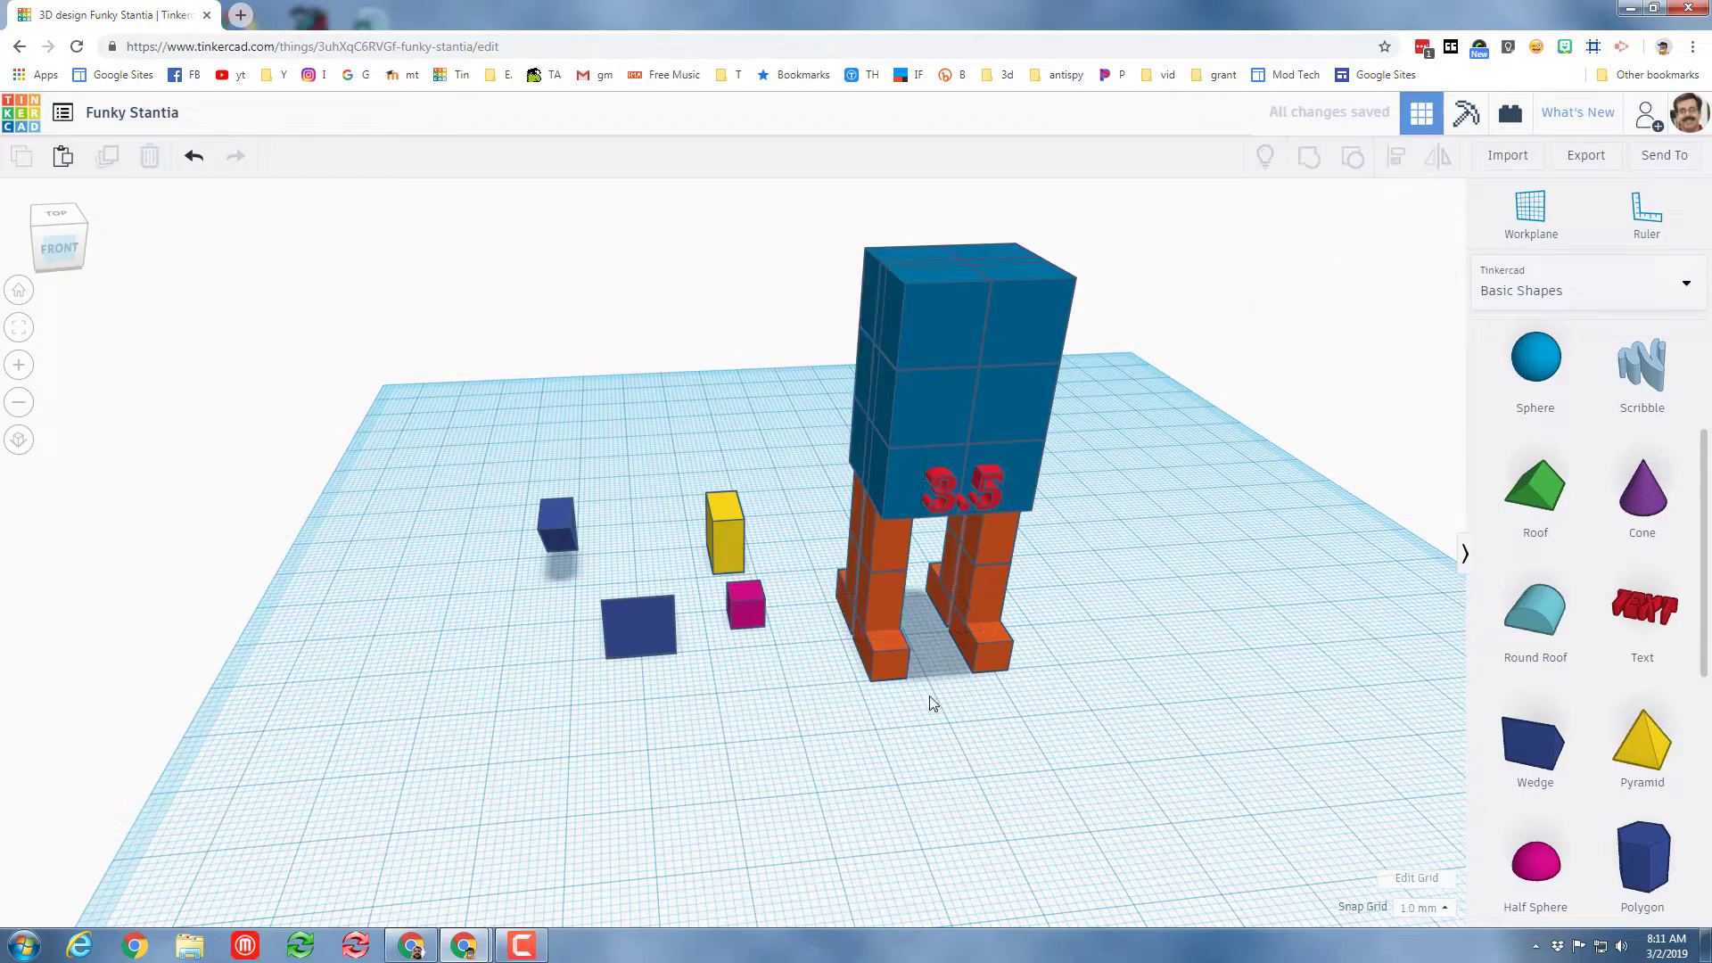
right_click_drag(928, 699, 972, 622)
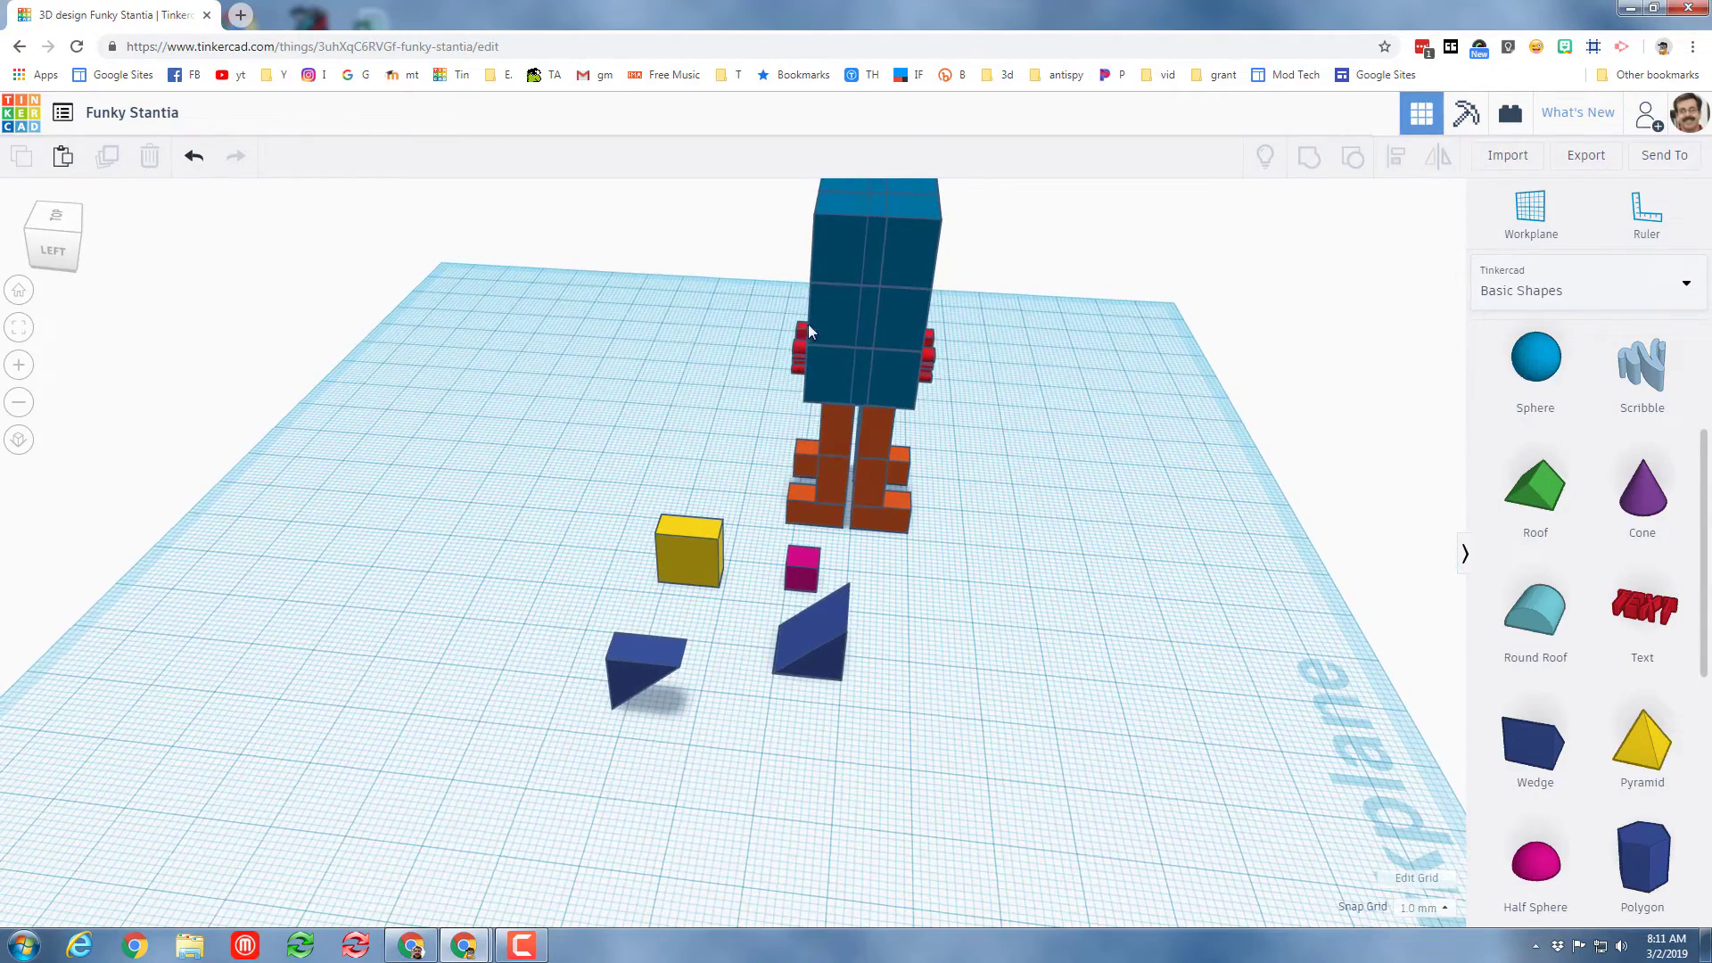
Select all parts of the rear half and nudge them backward until its blue cubes sit flush against the front half
left_click_drag(758, 186, 822, 506)
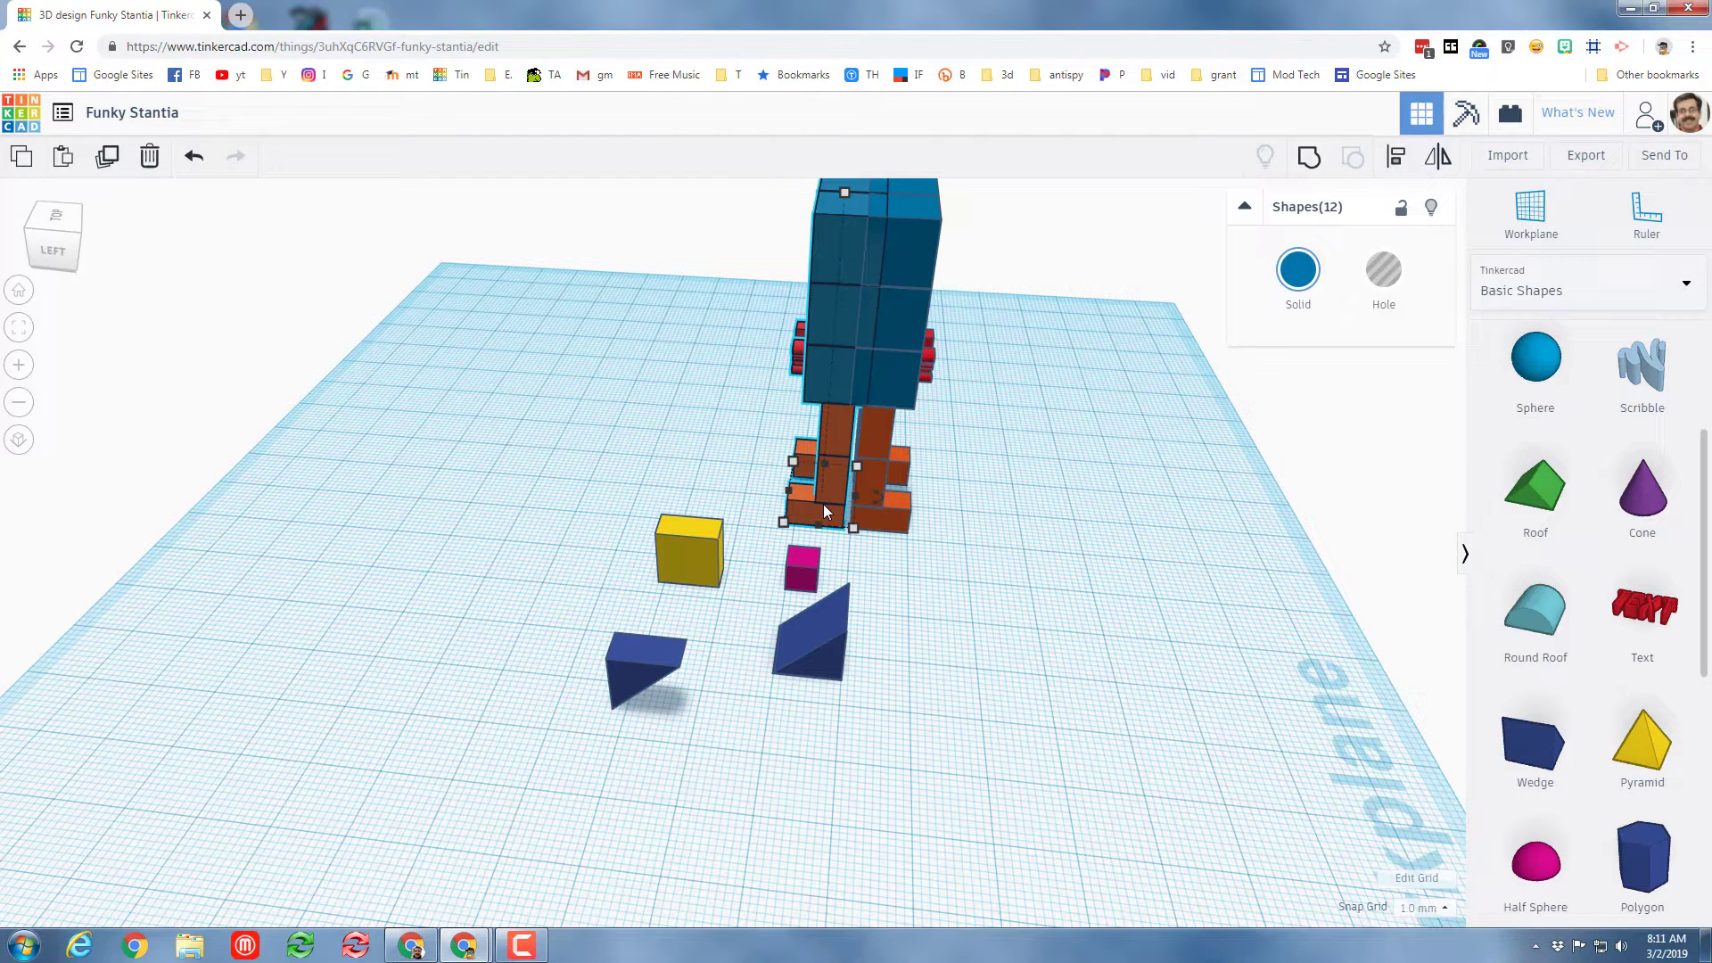
key("Left")
key("Left")
key("Left")
key("Left")
key("Left")
key("Left")
key("Left")
key("Left")
key("Right")
key("Right")
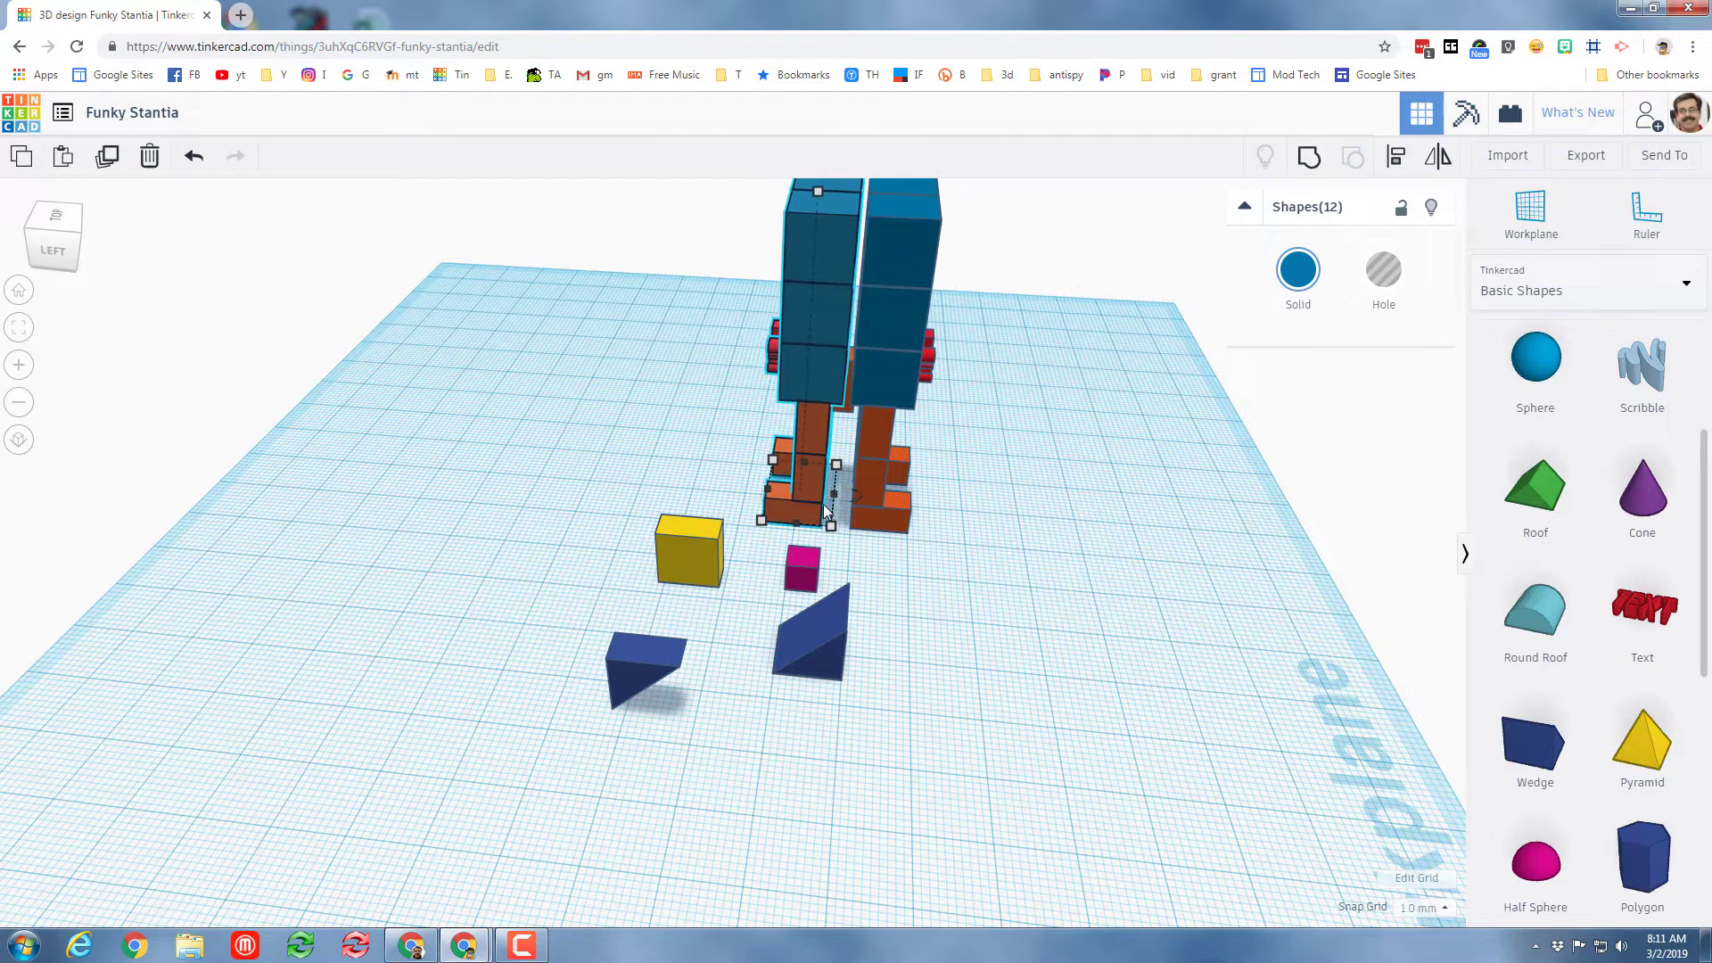
right_click_drag(1033, 517, 969, 437)
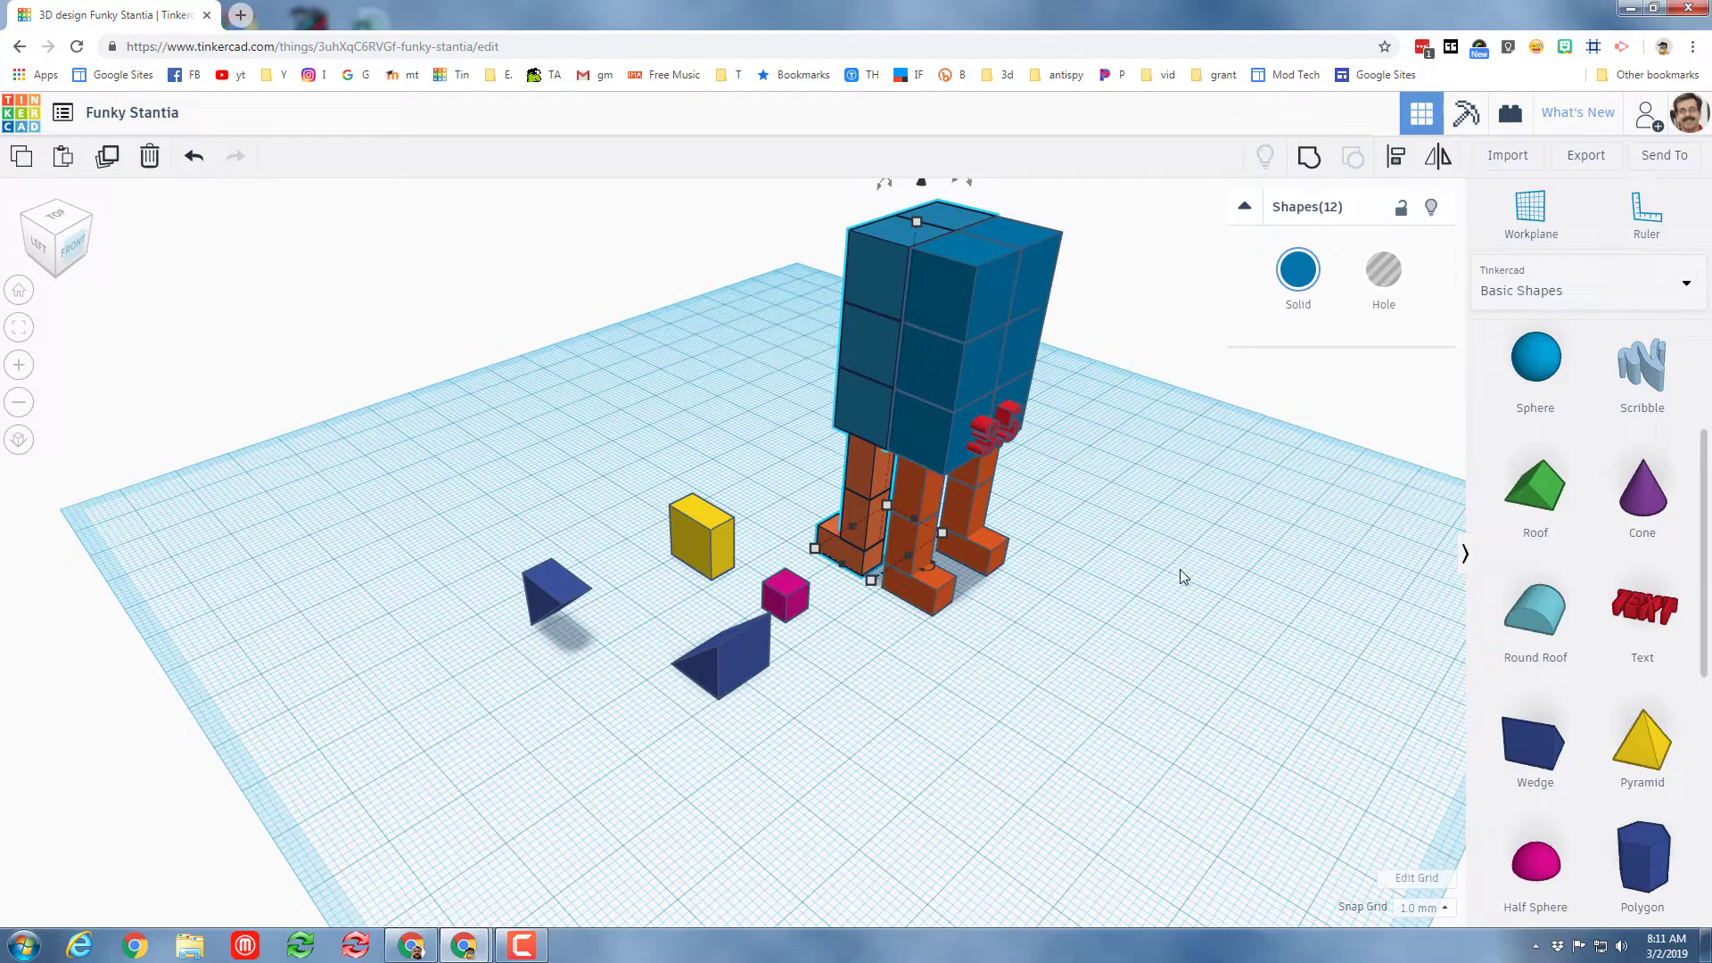
right_click_drag(1182, 577, 945, 543)
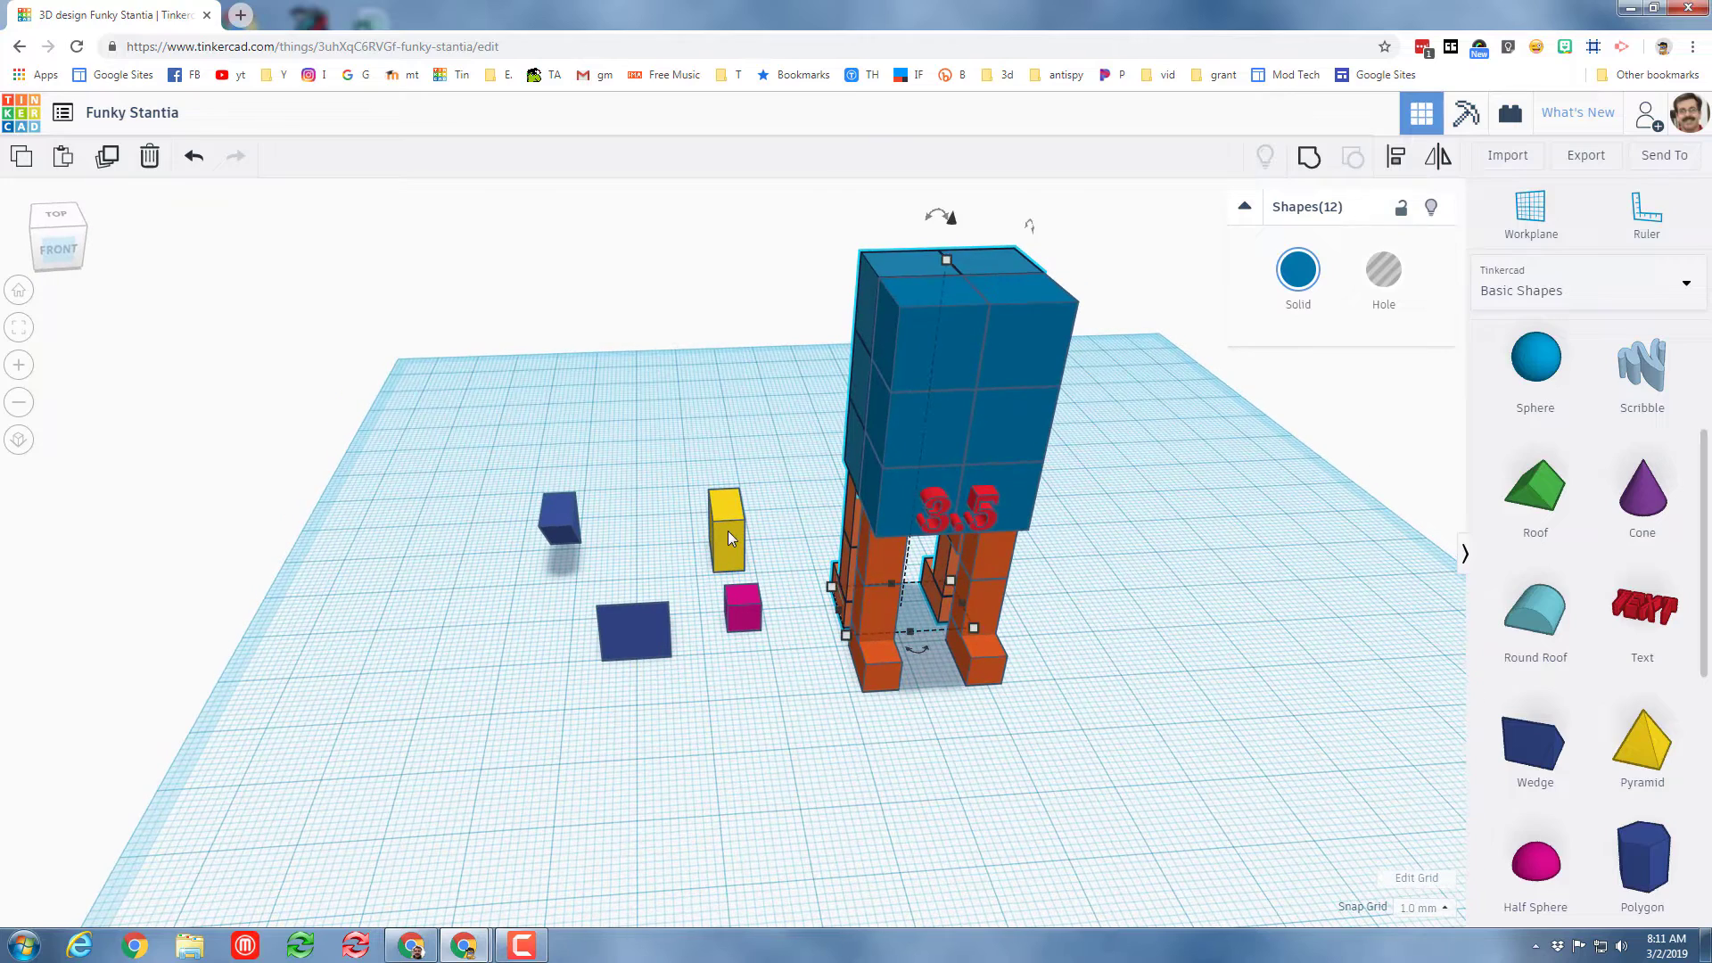
Set a workplane on top of the blue body, drop the yellow block onto it, and nudge the block toward the middle
left_click(728, 531)
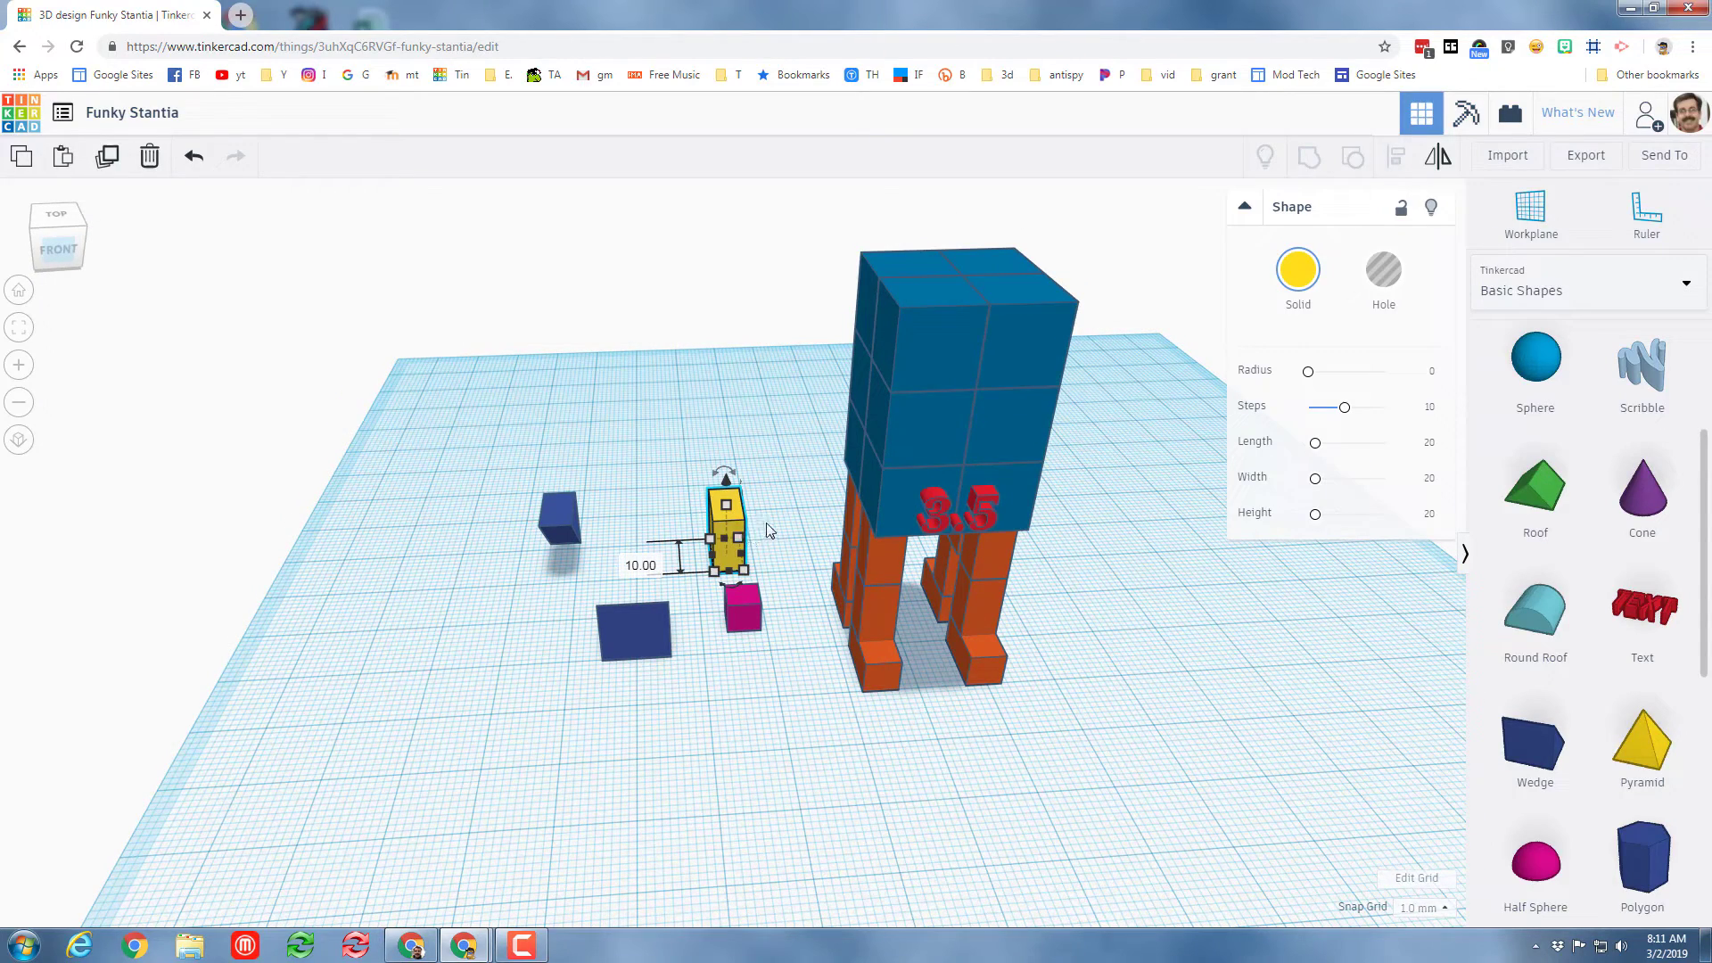
key("w")
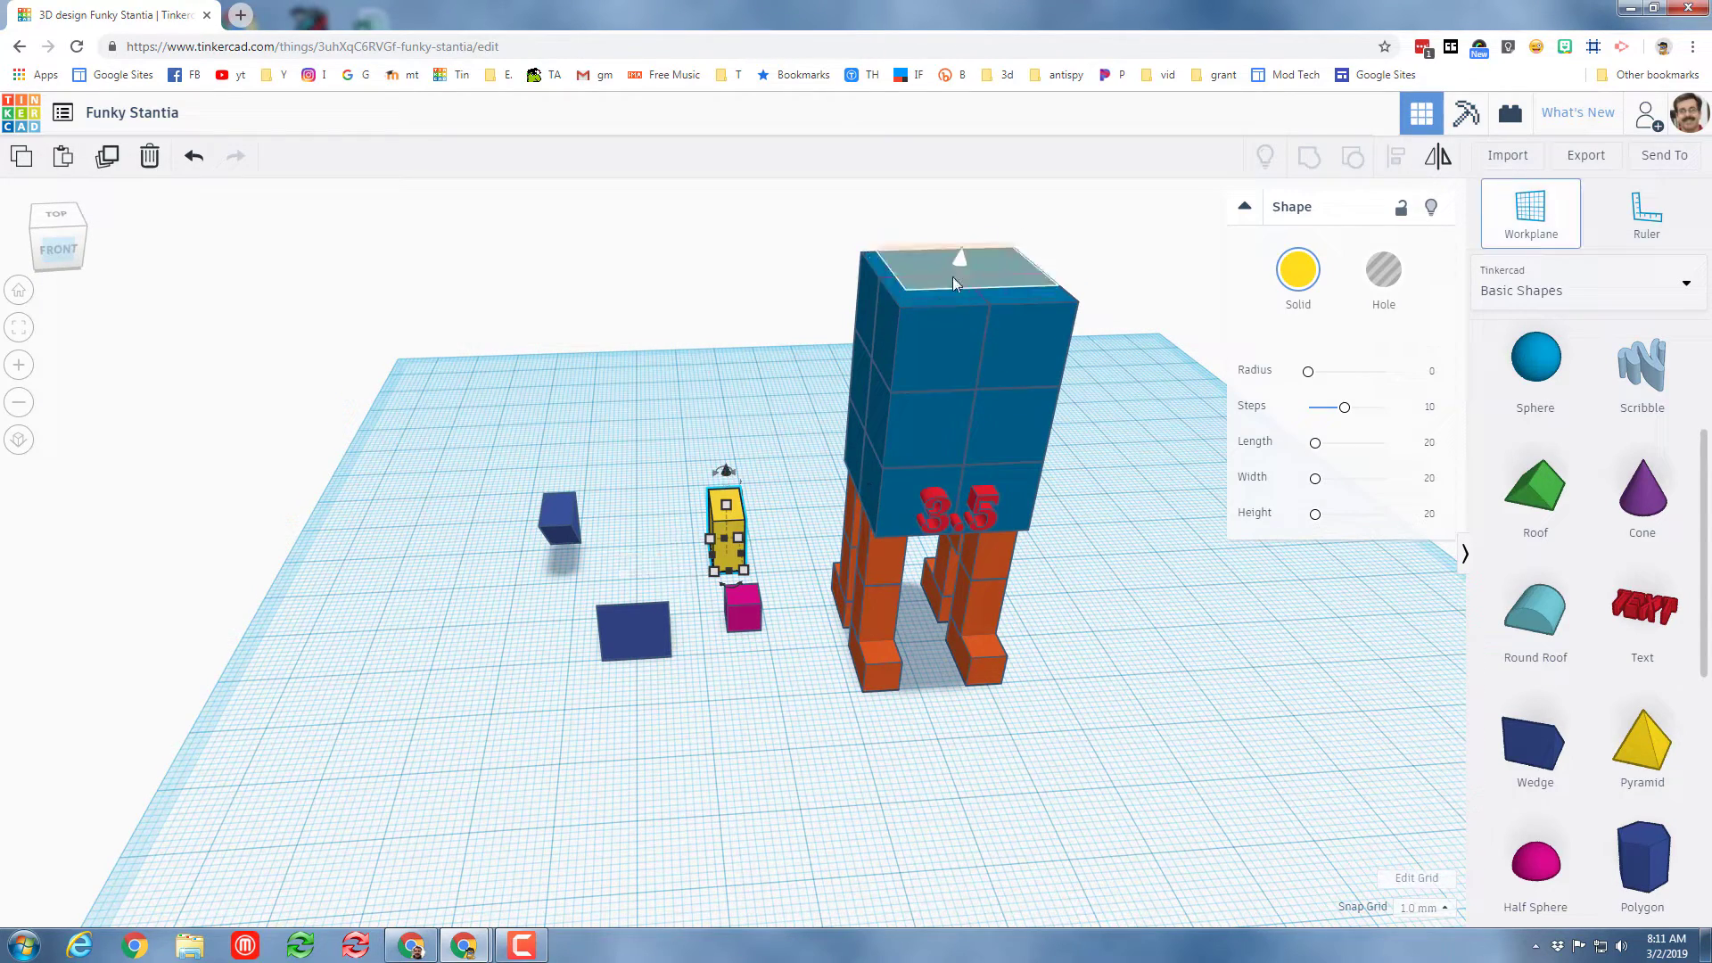
left_click(961, 282)
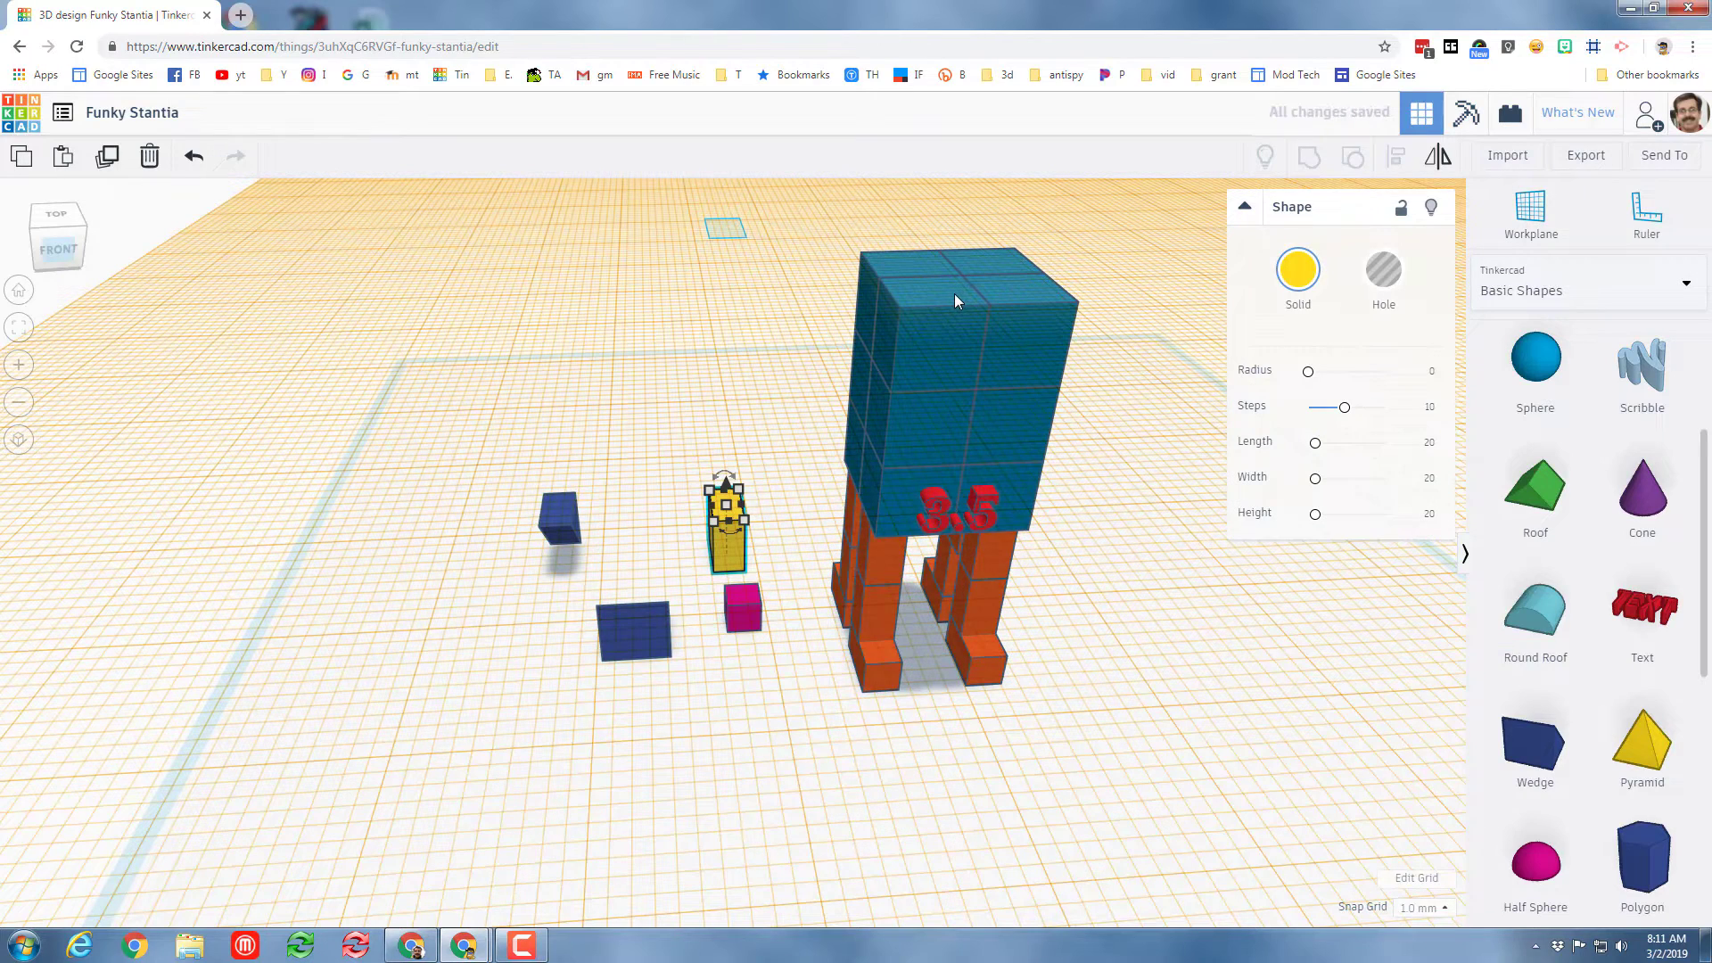
key("d")
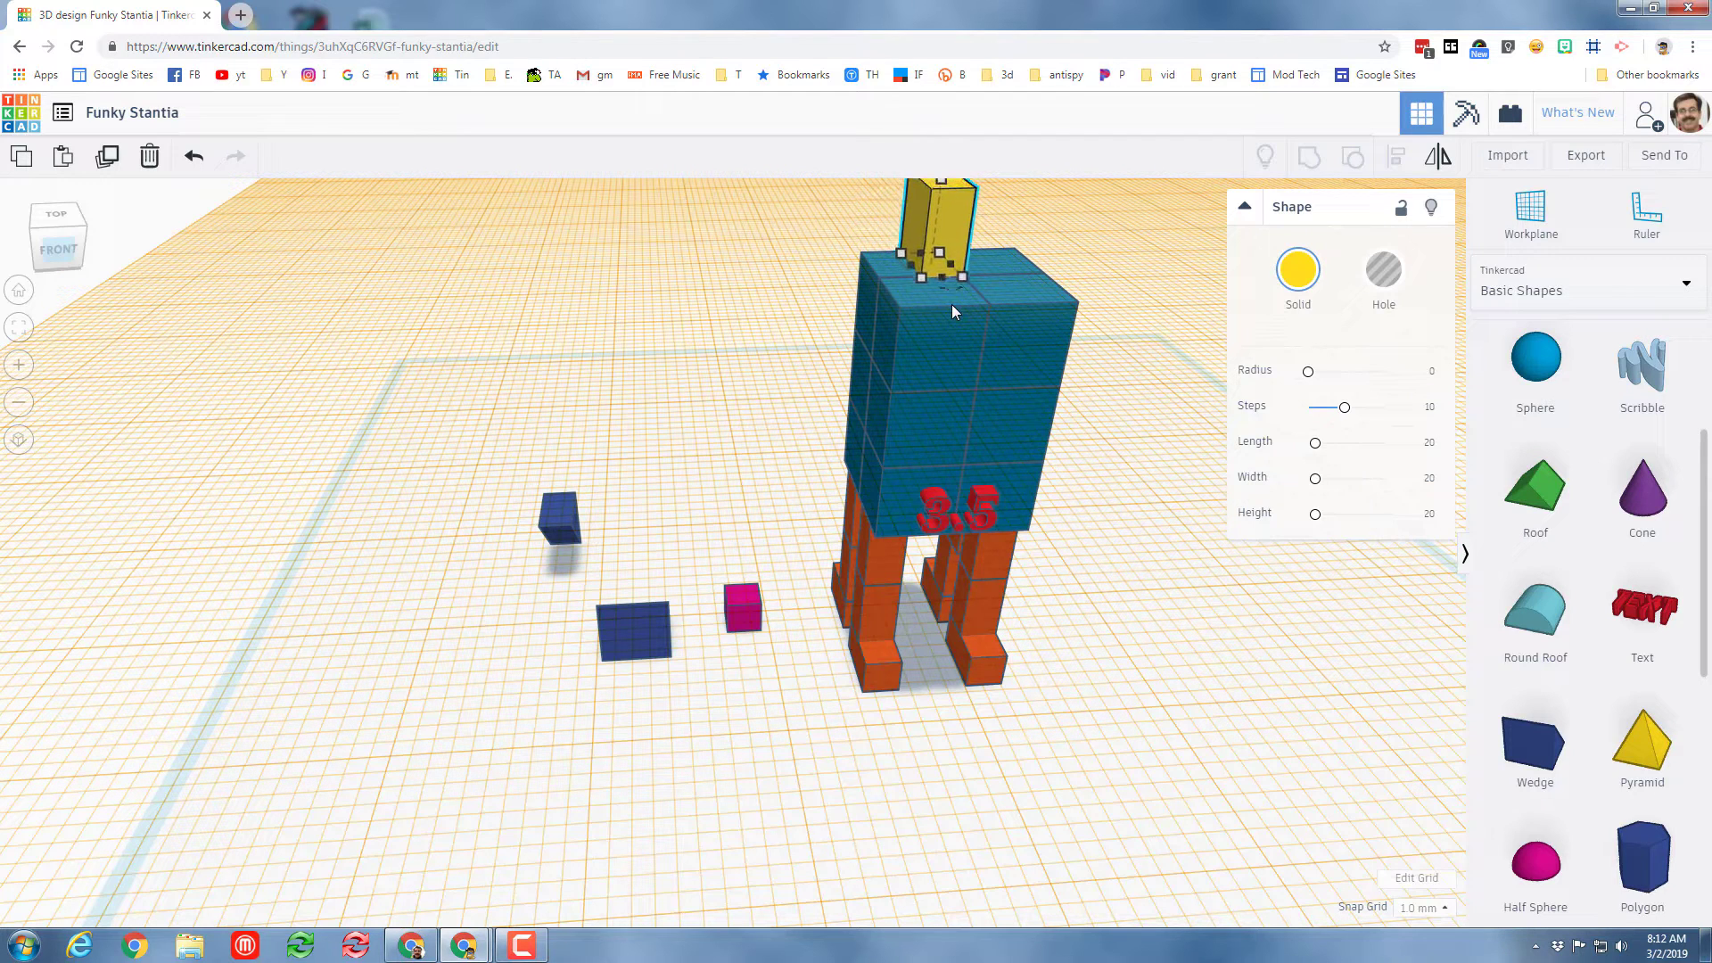
key("Right")
key("Right")
key("Right")
key("Right")
key("Right")
key("Right")
key("Down")
key("Down")
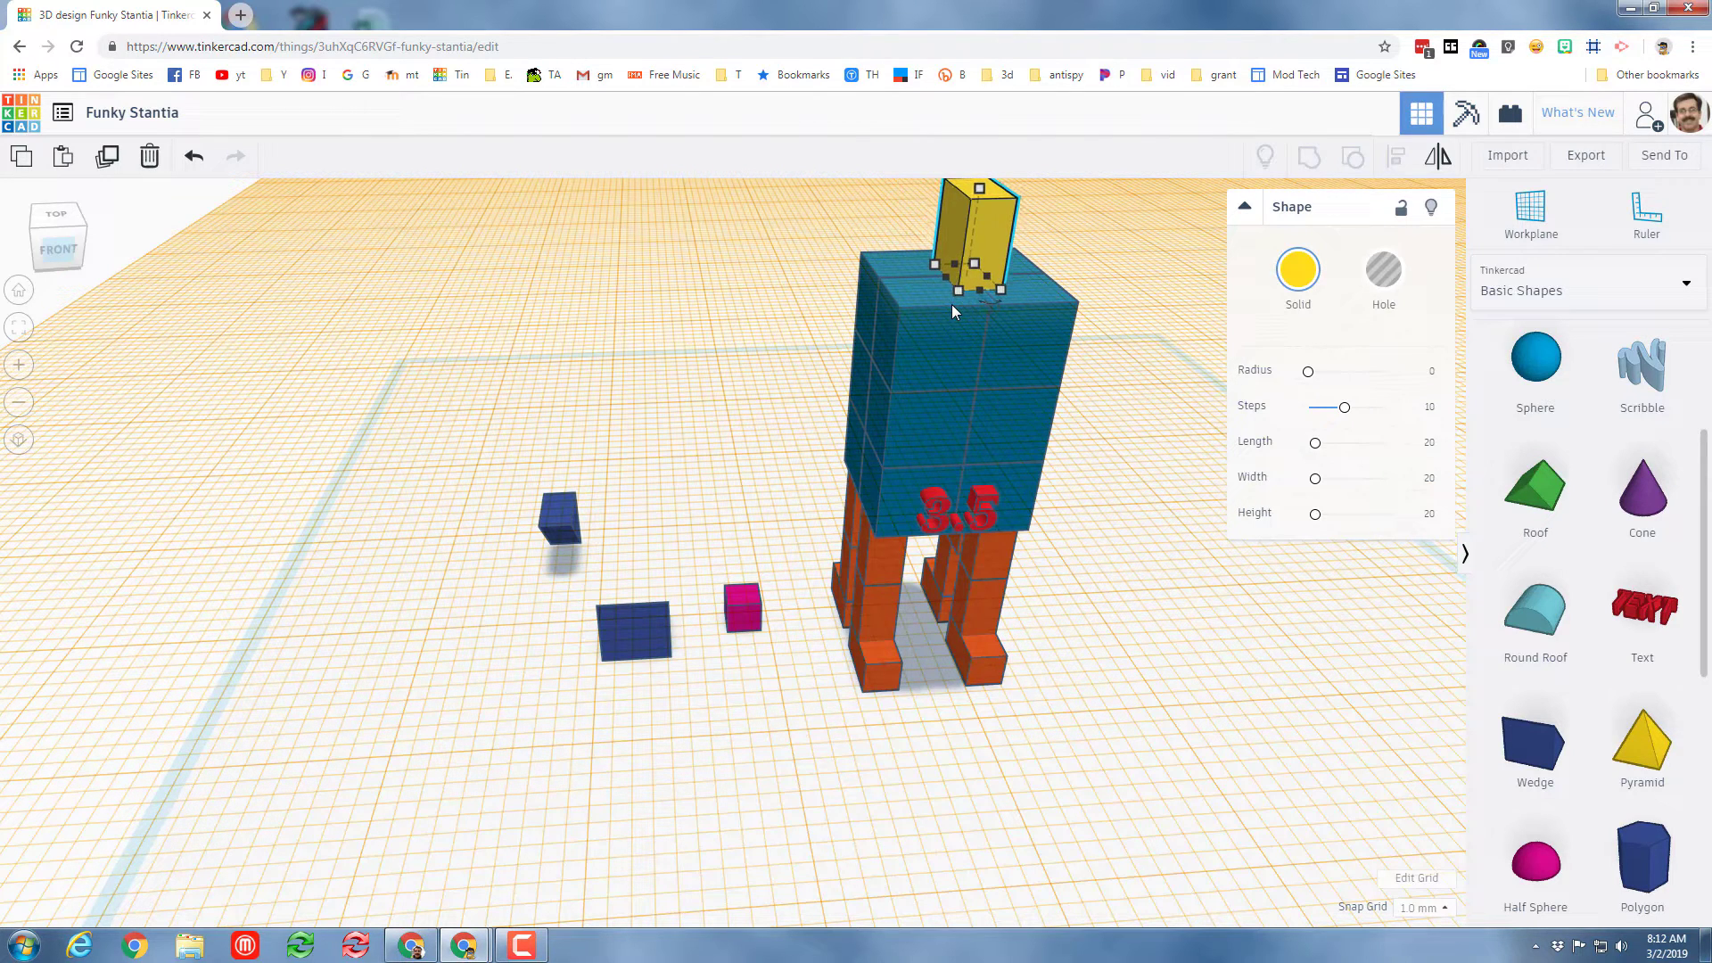
Rotate the yellow block 90 degrees about its vertical axis so its broad side faces the front
left_click(82, 227)
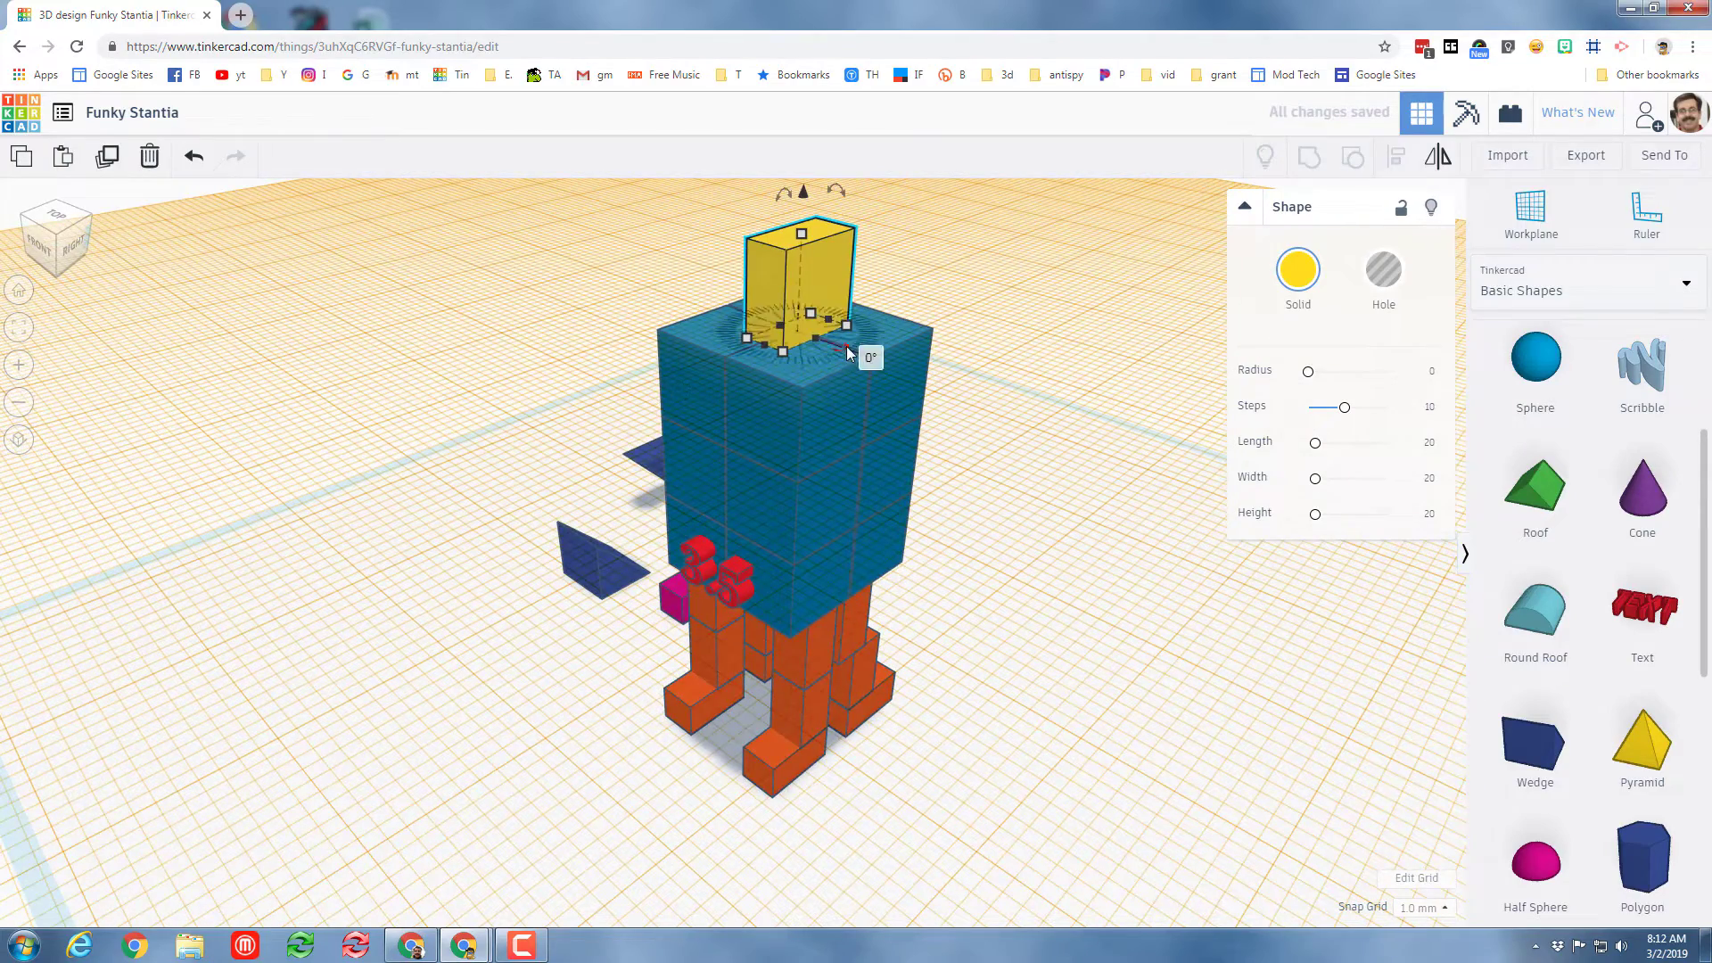
left_click_drag(844, 346, 775, 351)
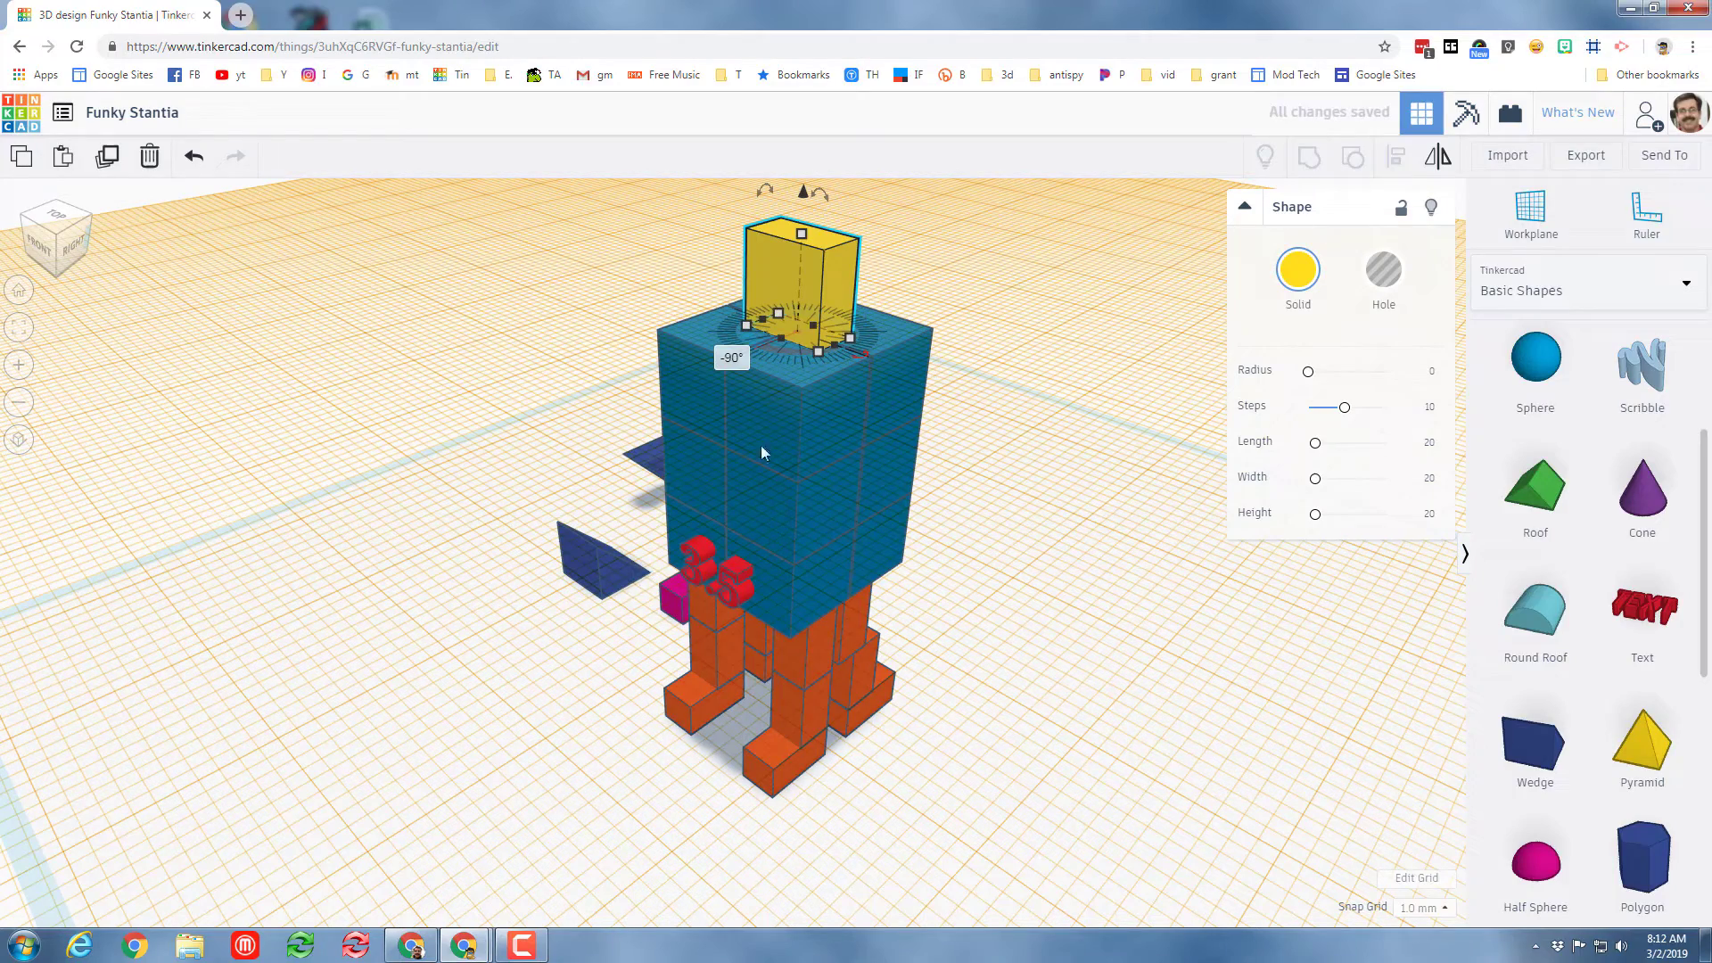
left_click(1051, 585)
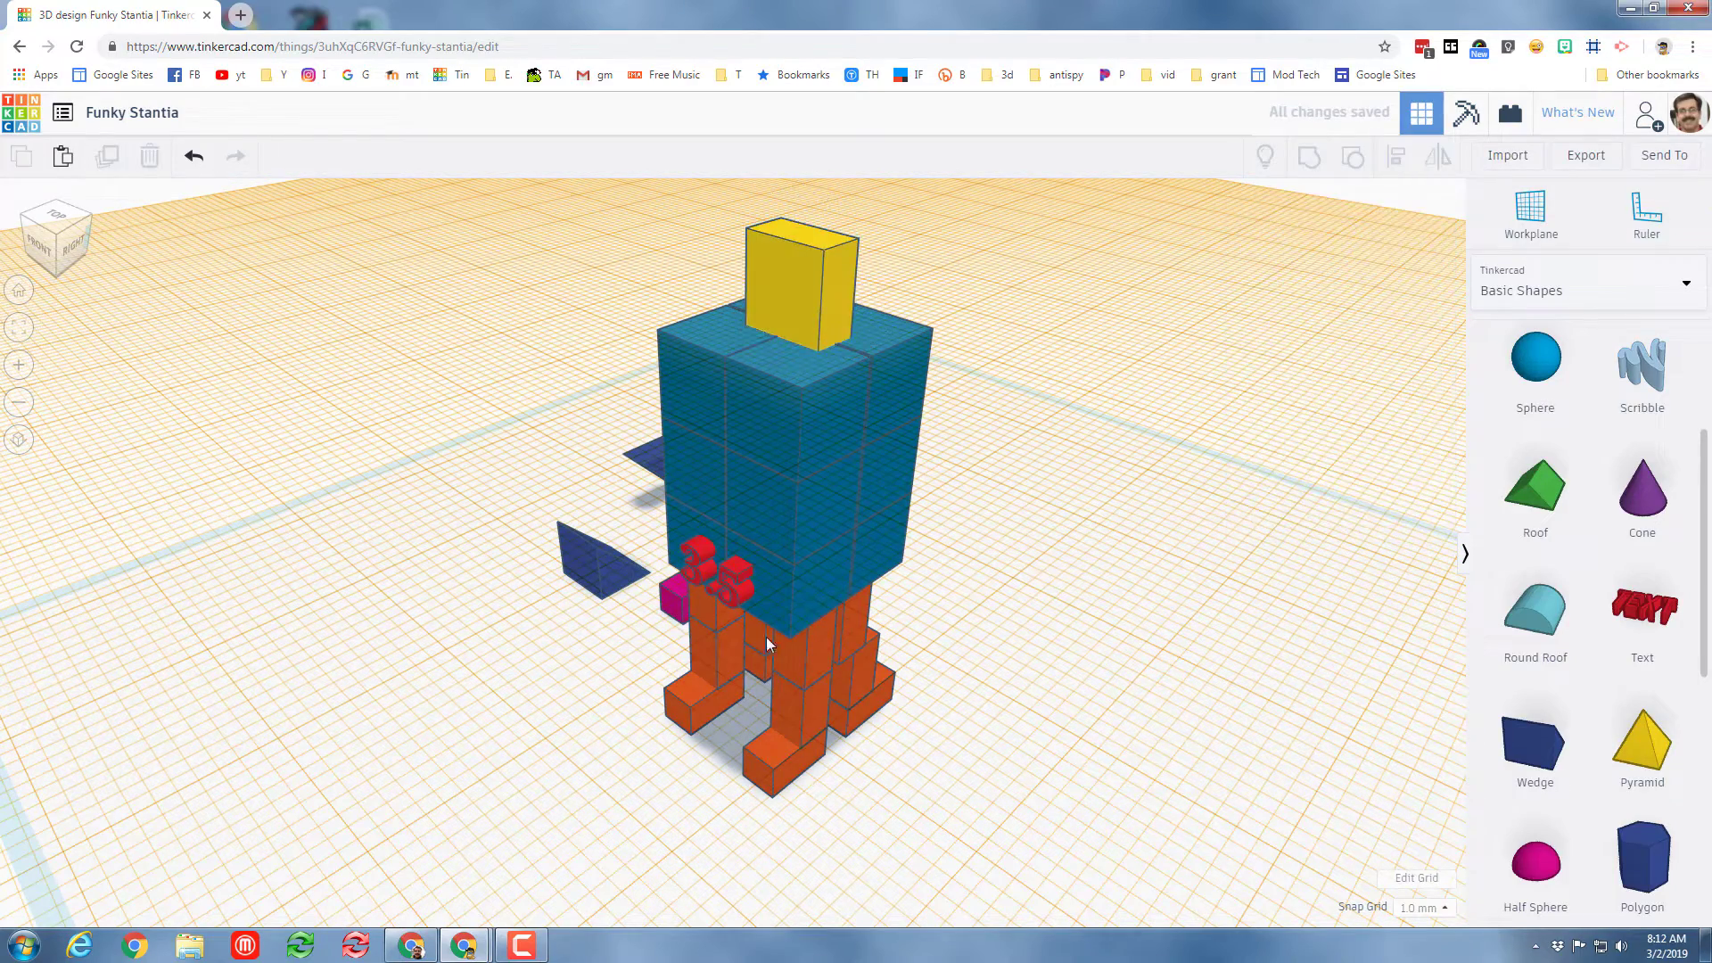
Drop the pink cube onto a workplane set on the body's front face and move it up in front of the yellow head
right_click_drag(767, 636, 829, 637)
left_click(716, 624)
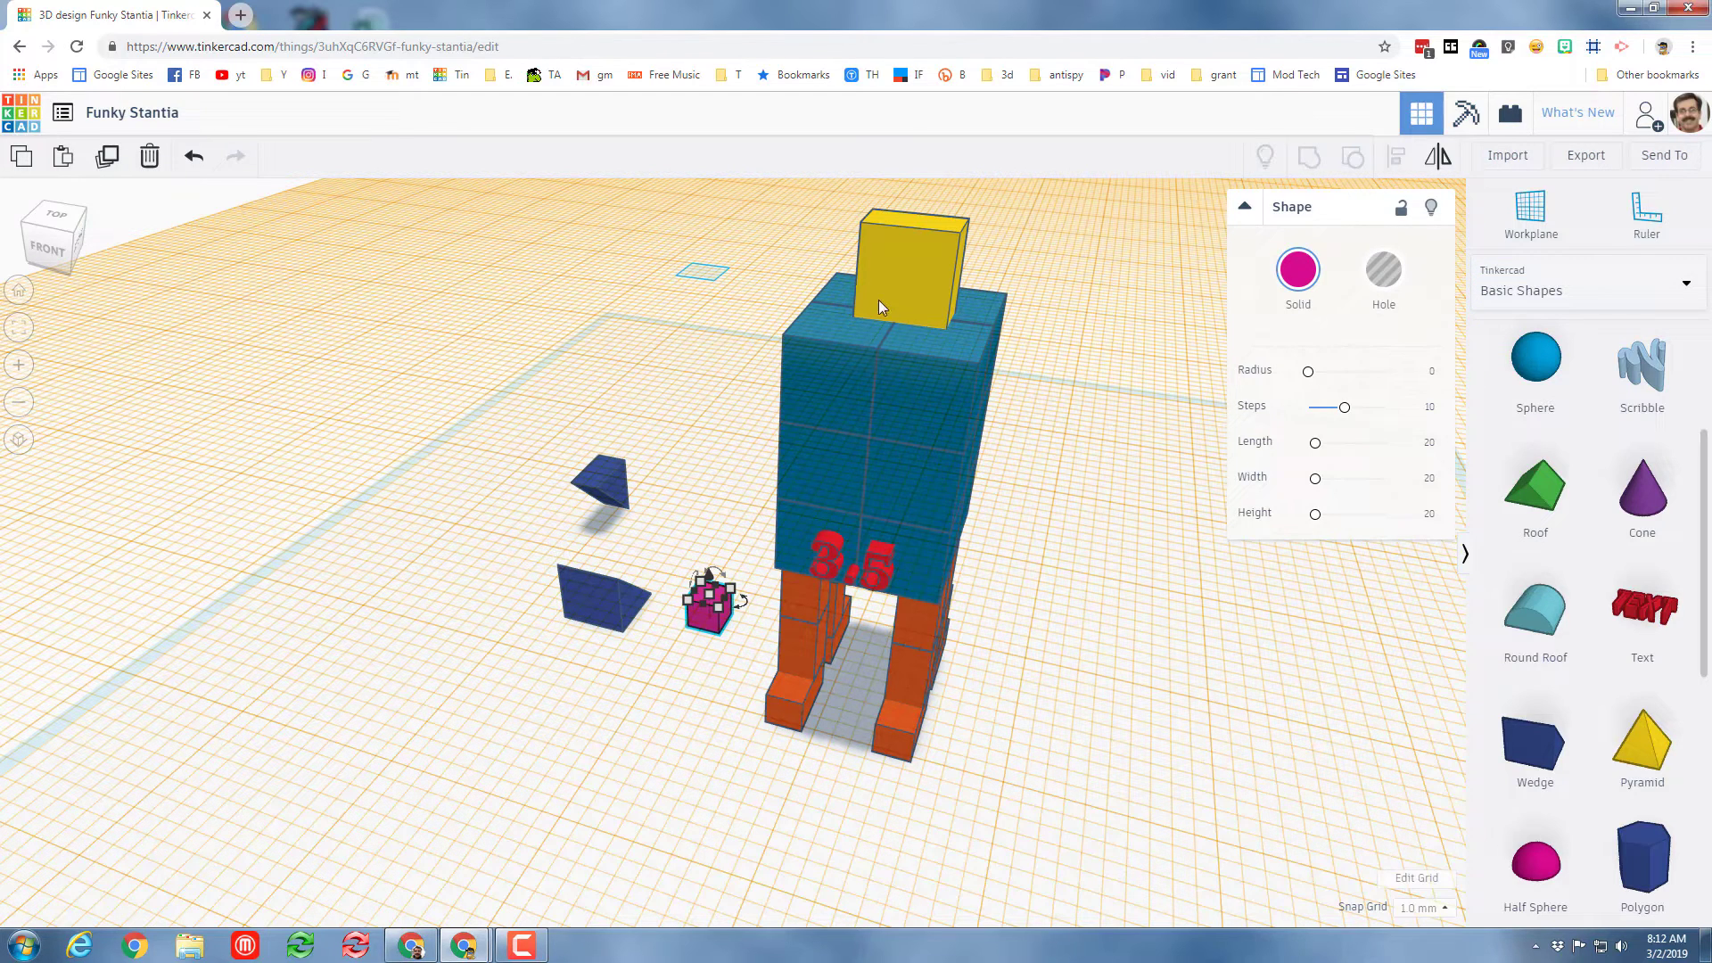
key("w")
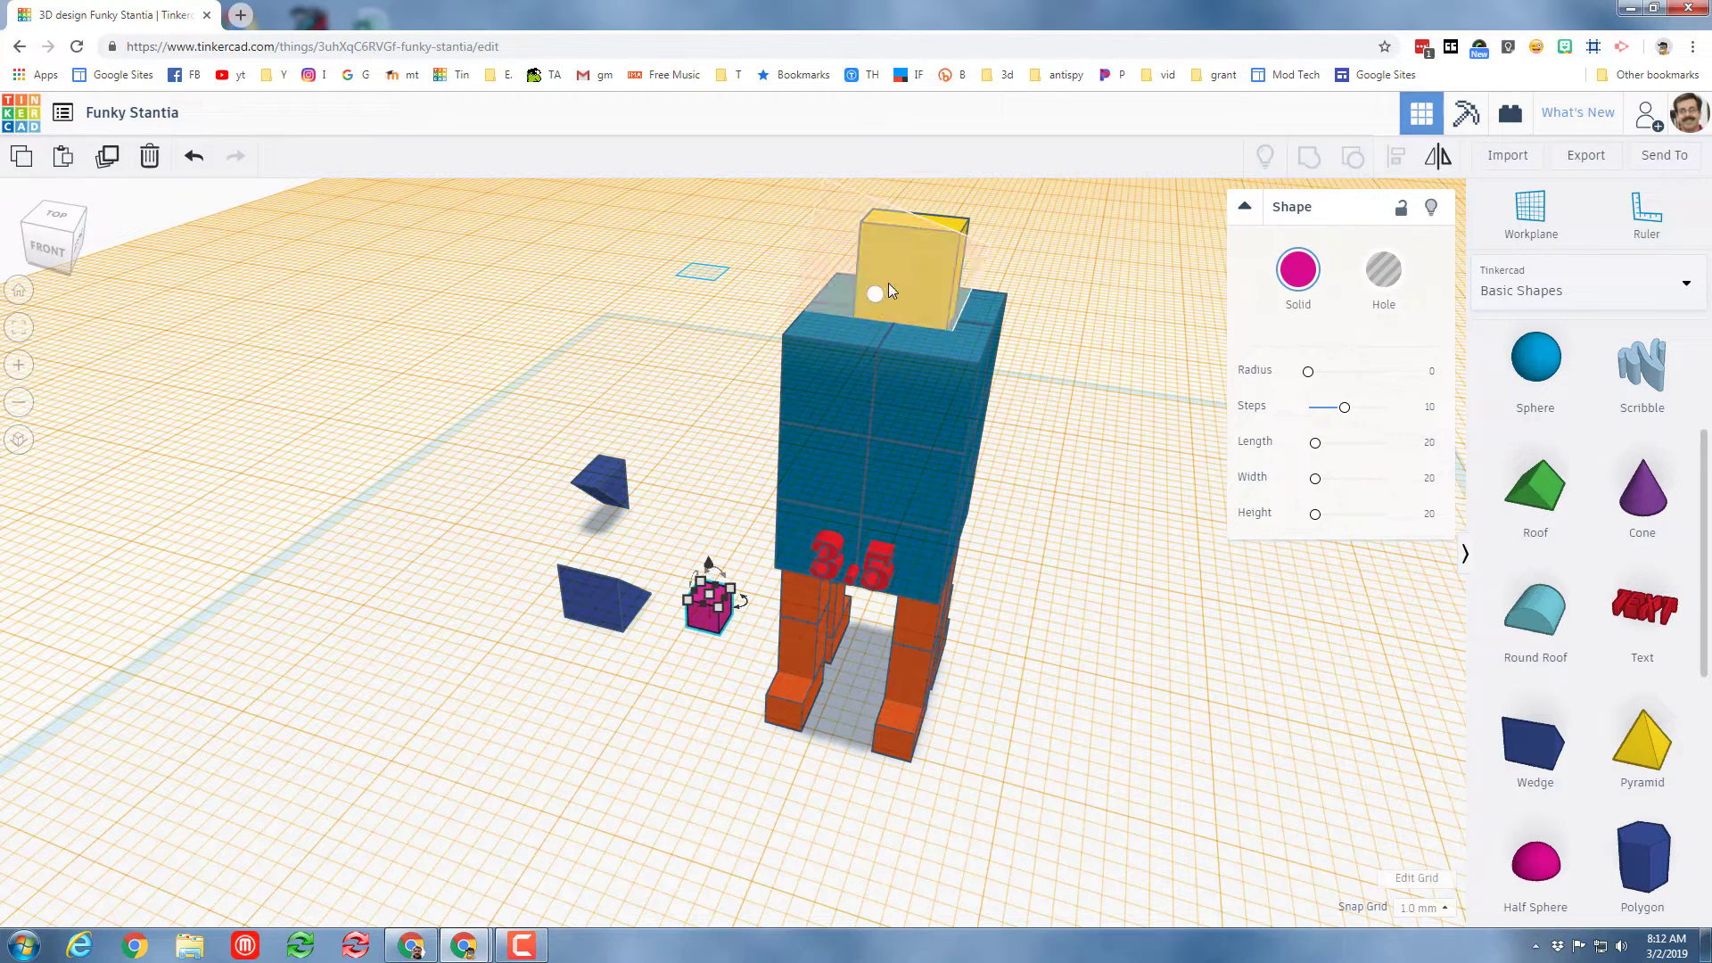
left_click(828, 360)
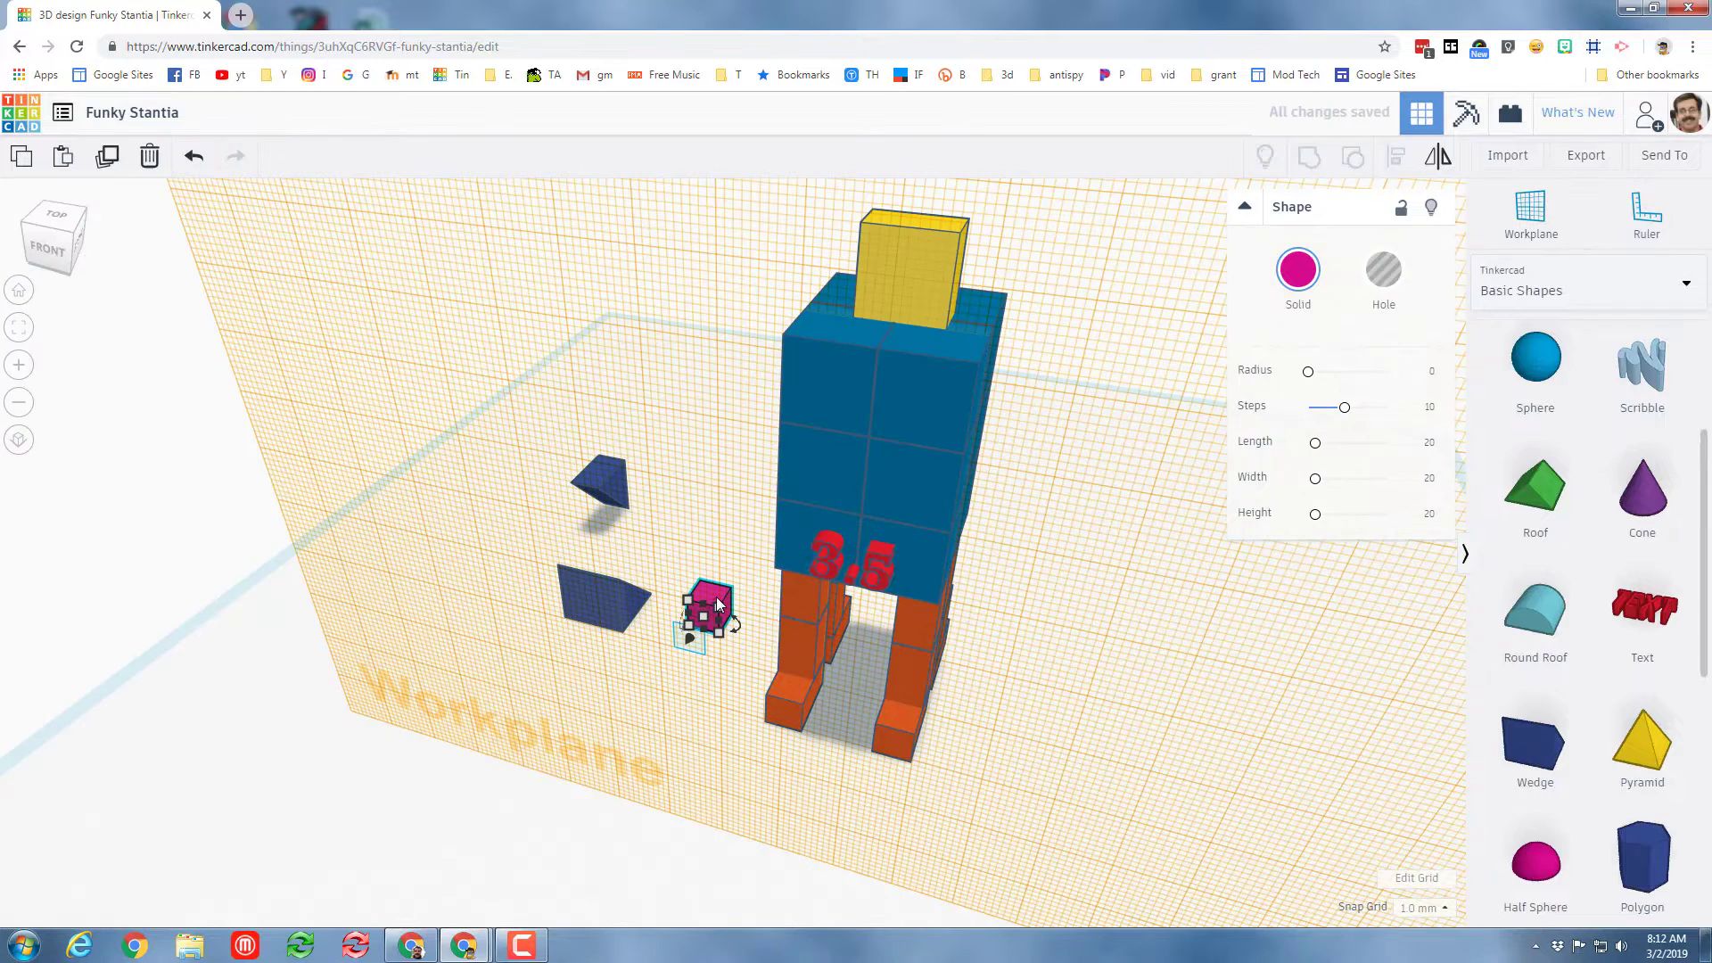
key("d")
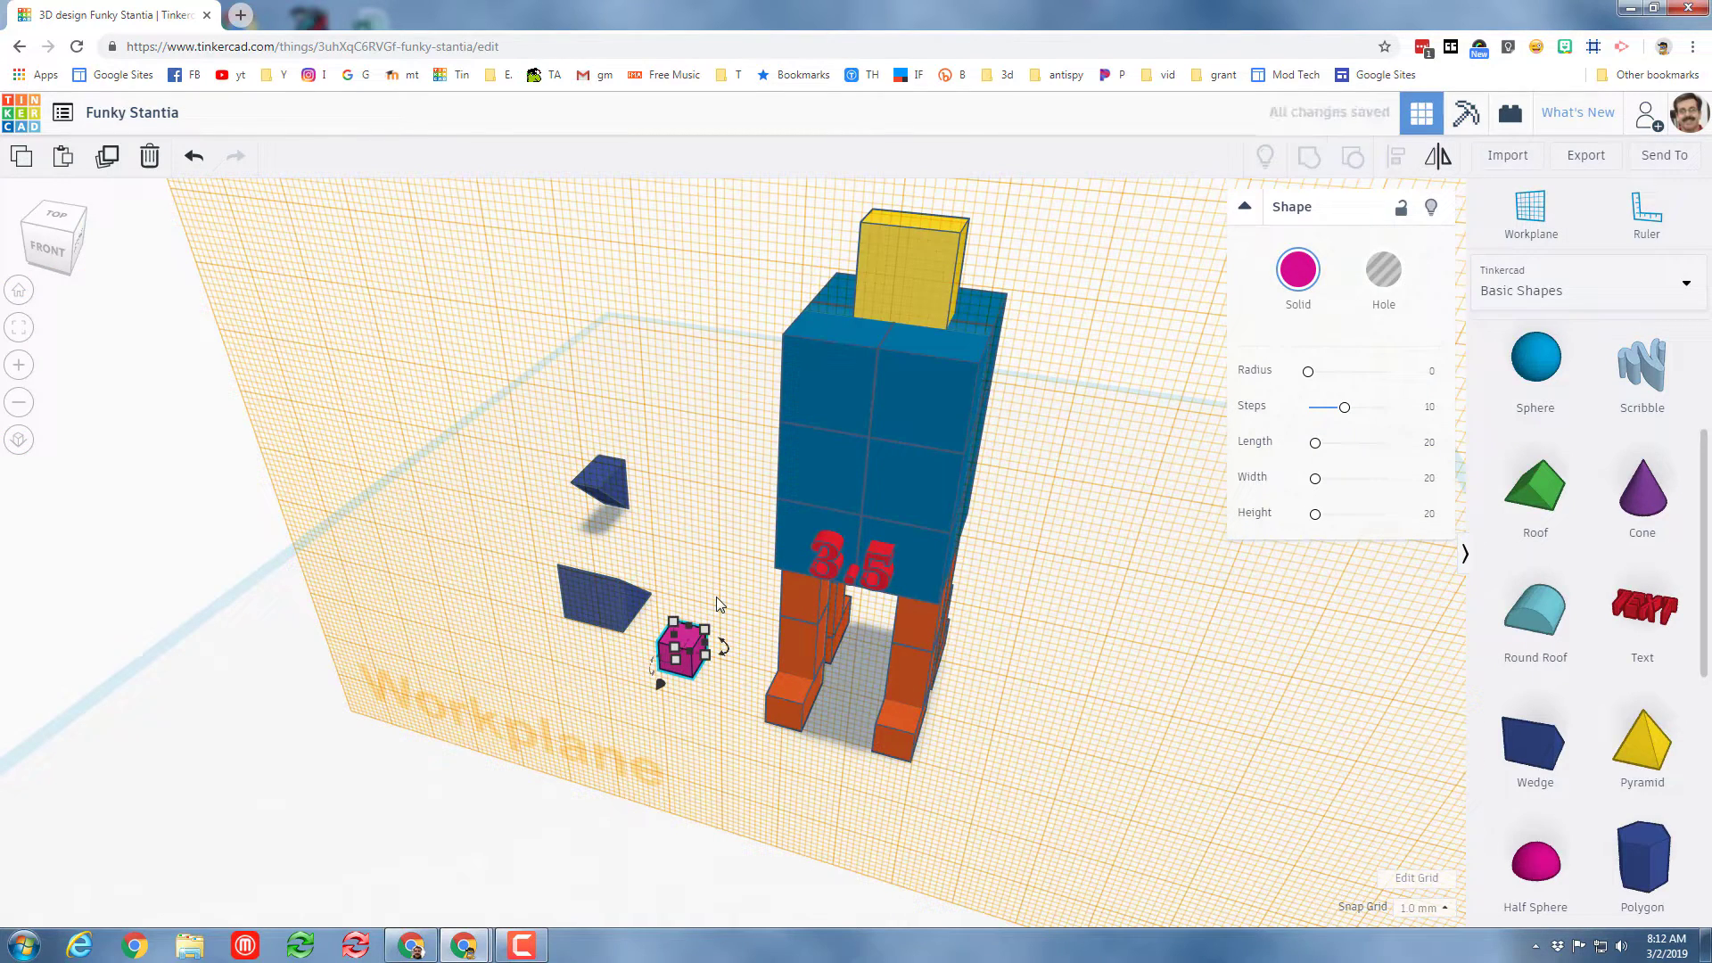
left_click_drag(659, 651, 886, 287)
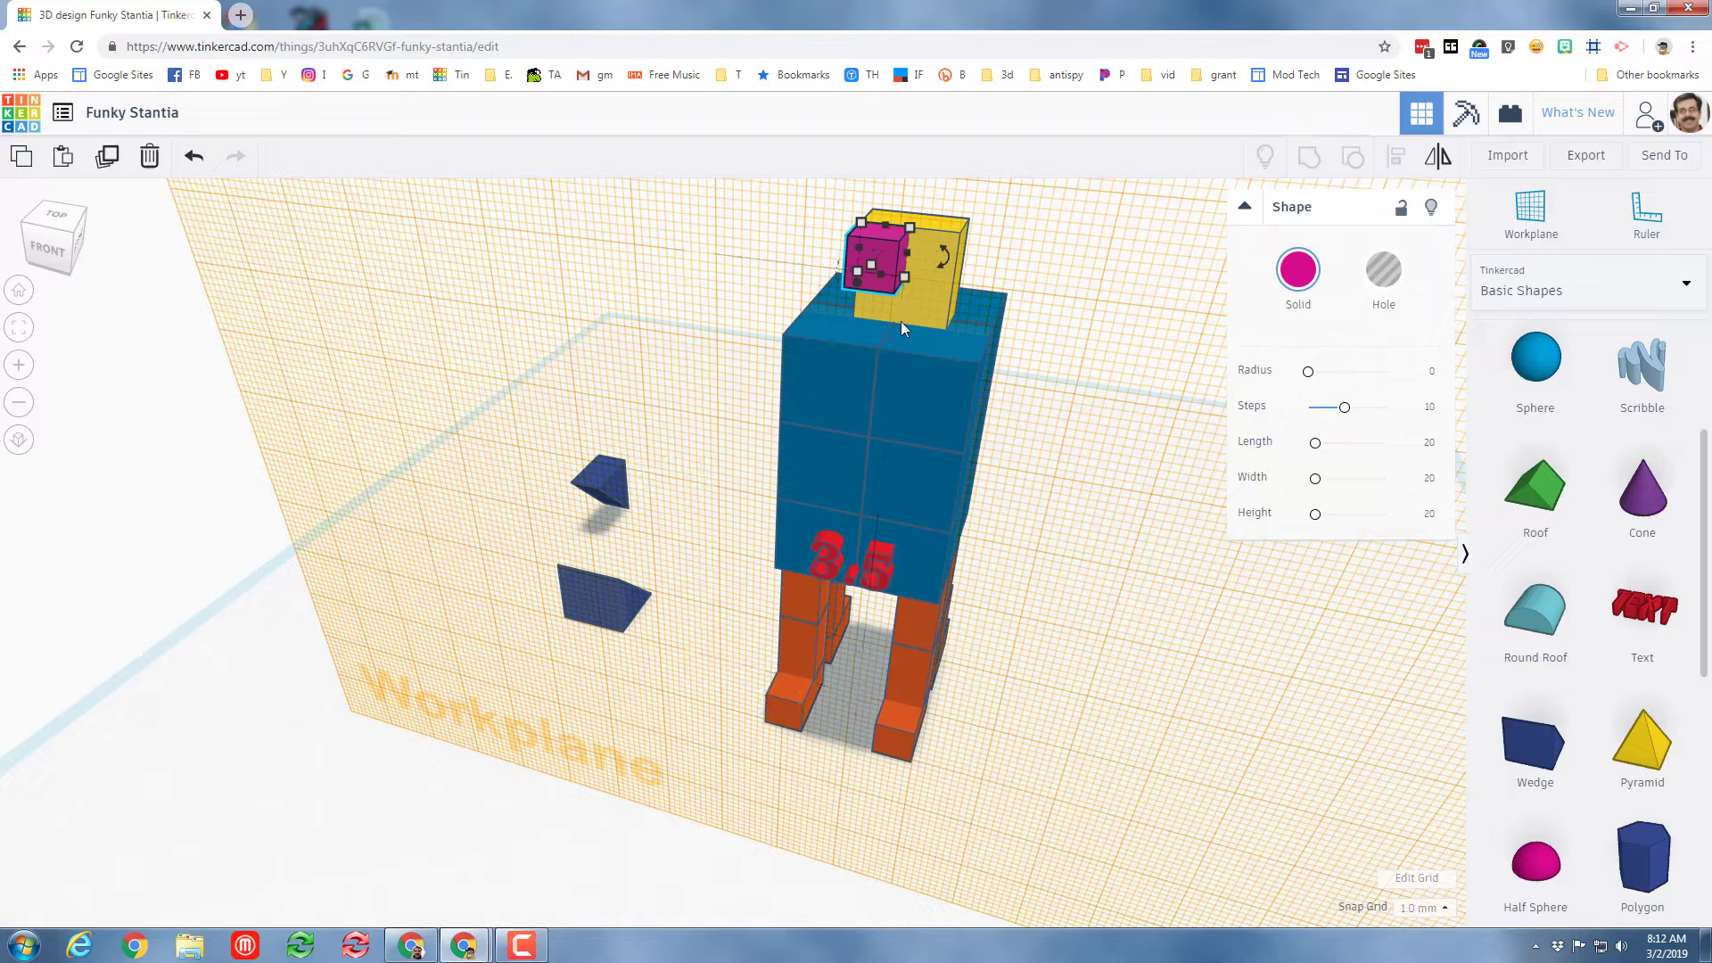
Select the yellow head block and nudge it sideways behind the pink cube
left_click(917, 312)
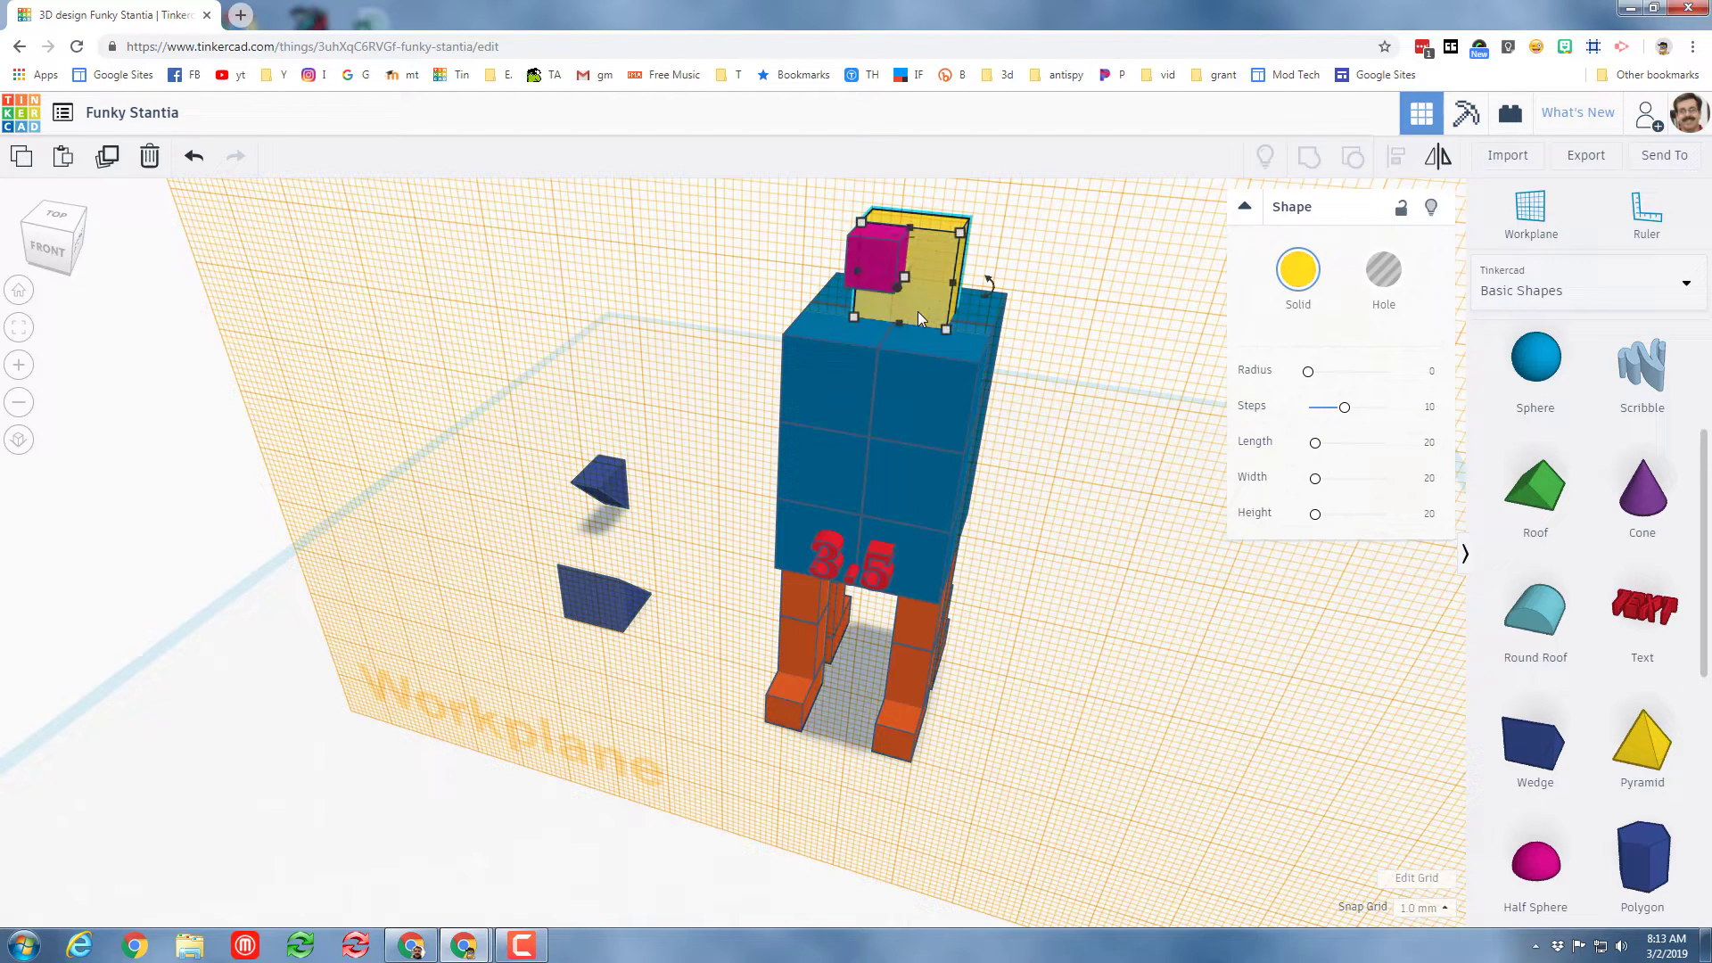
key("Left")
key("Left")
key("Left")
key("Left")
key("Left")
key("Left")
key("Left")
key("Left")
key("Left")
key("Left")
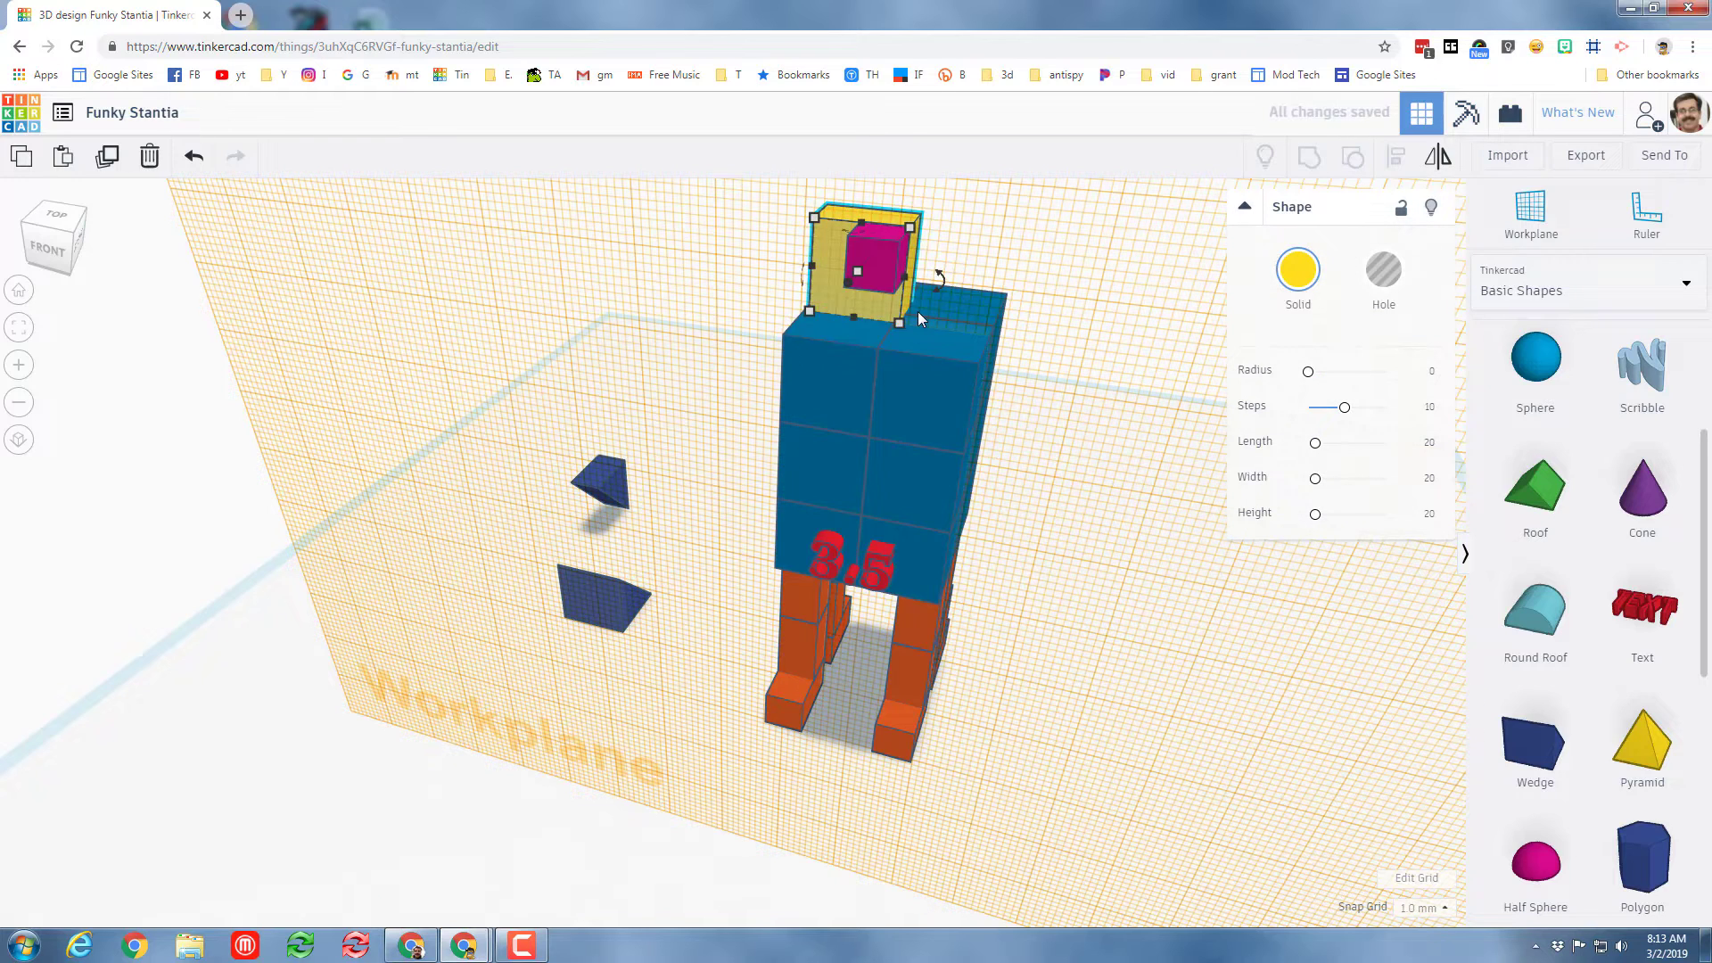
Duplicate the yellow head block and move the copy sideways until it sits flush beside the original
key("Right")
key("Right")
key("Right")
key("Right")
key("Right")
key("Right")
key("Right")
key("Right")
key("Right")
key("Right")
key("Right")
key("Right")
key("Right")
key("Right")
key("Right")
key("Right")
key("Right")
key("Right")
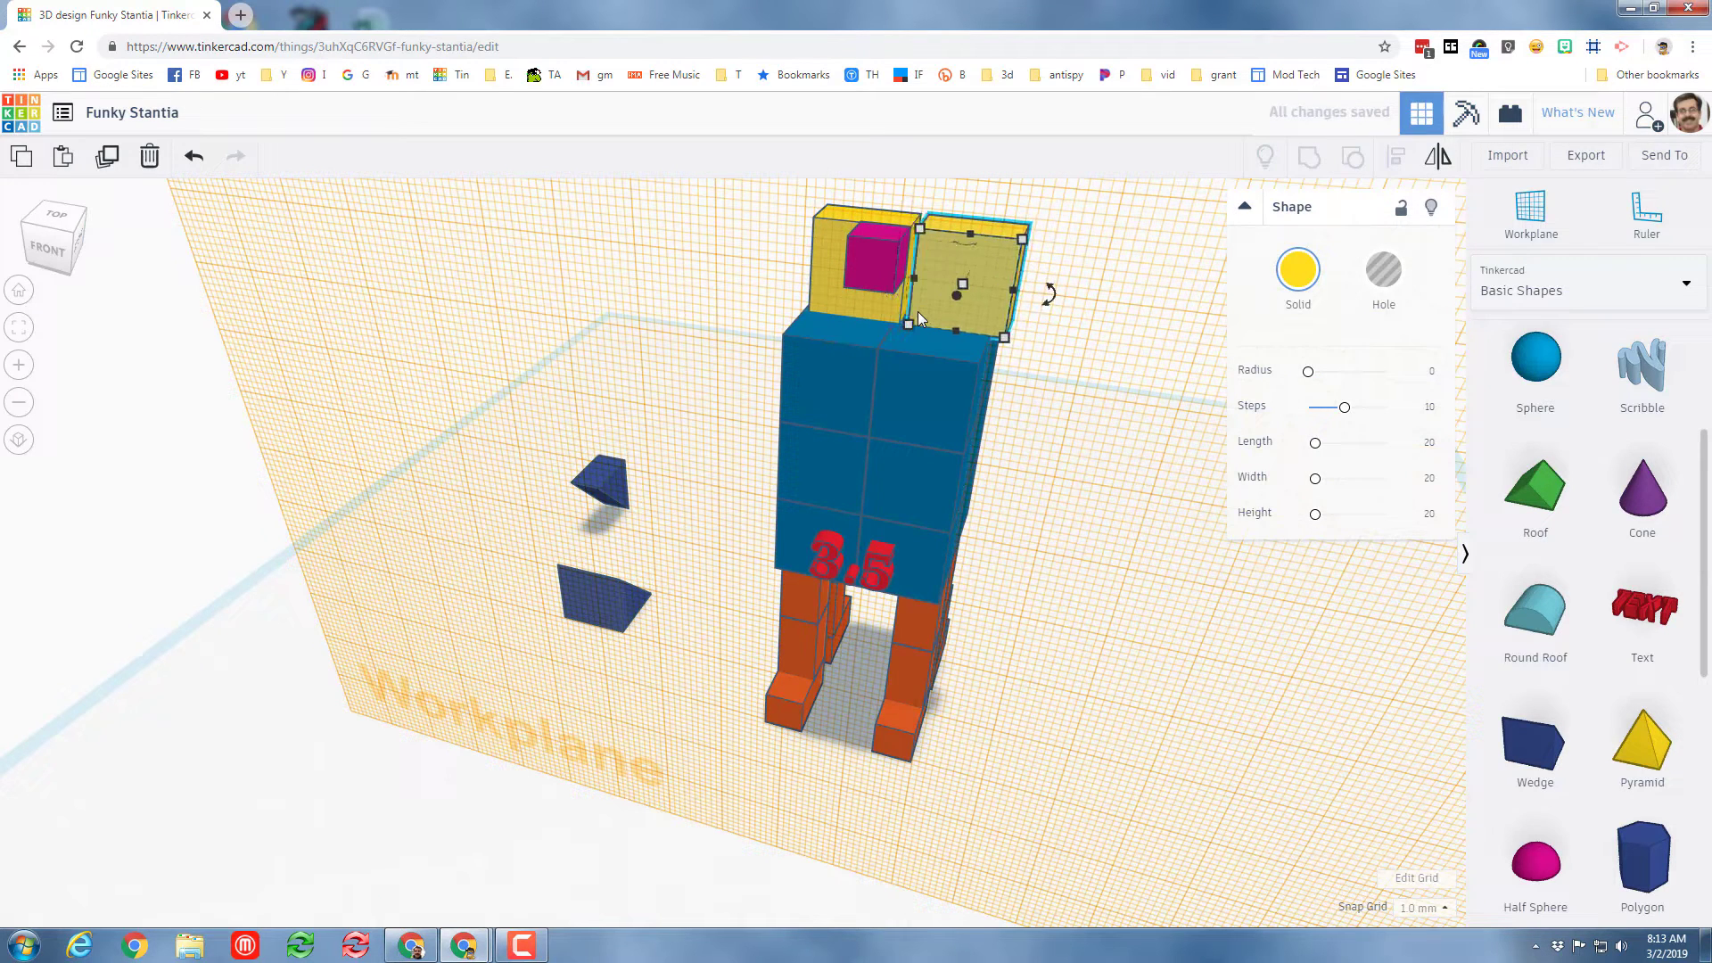
Duplicate both yellow head blocks together and stack the copies directly on top of the first pair
left_click(847, 301, "shift")
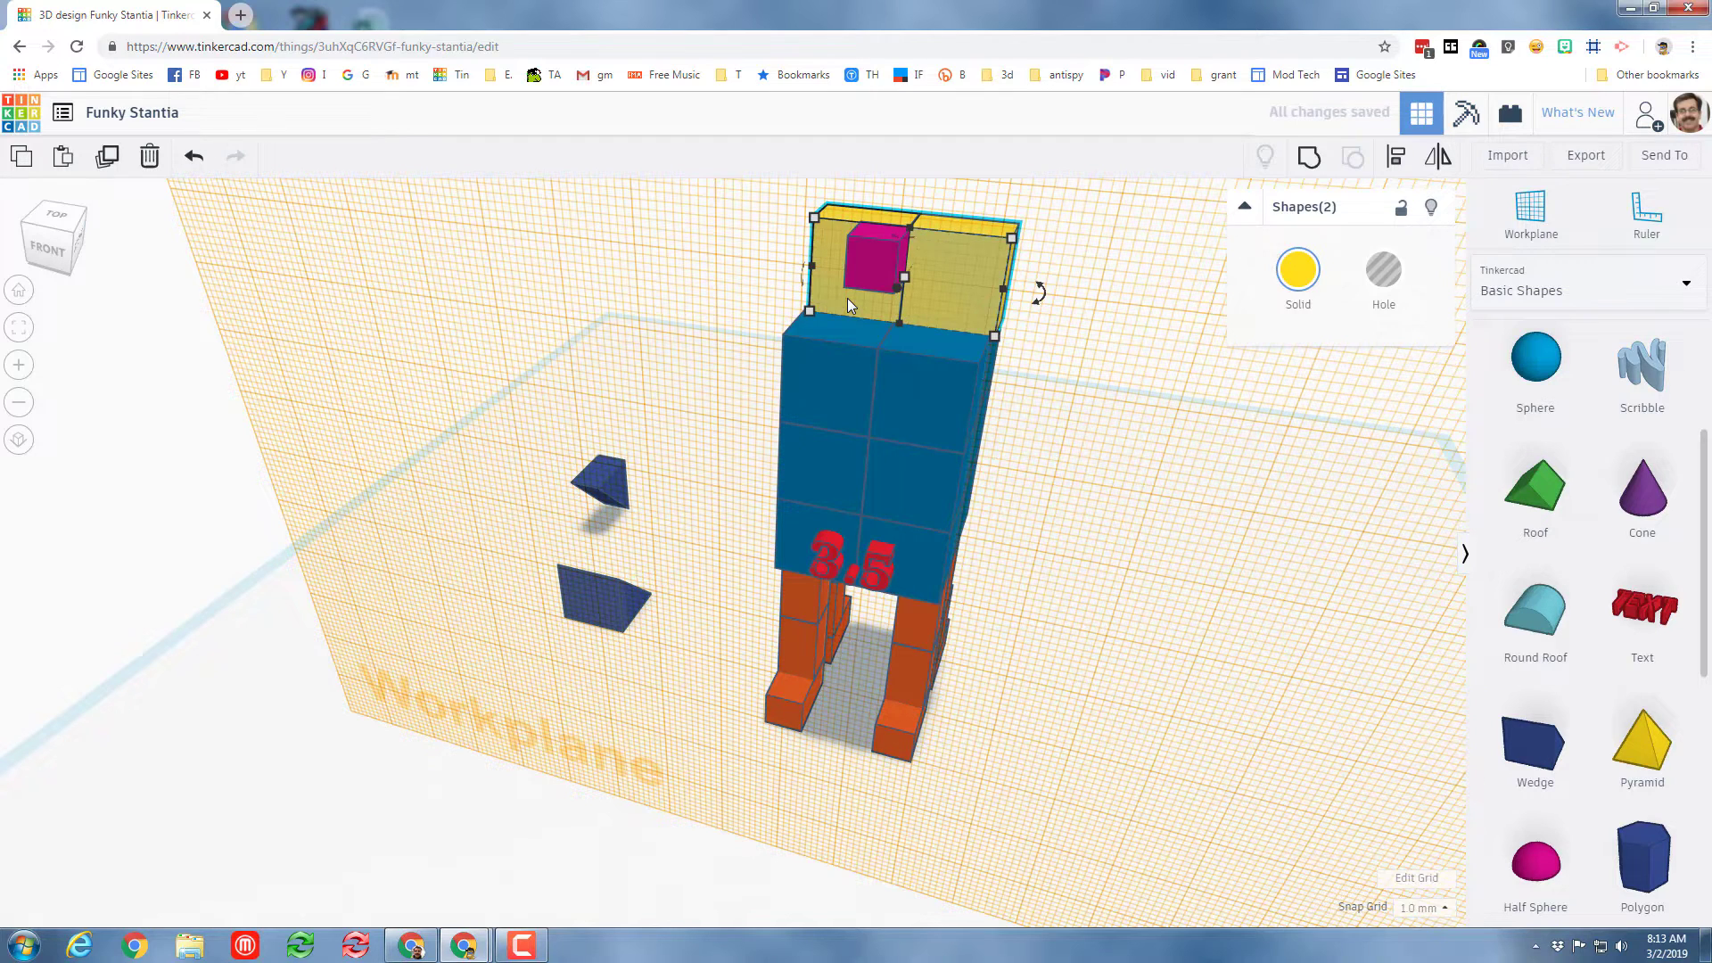
key("Right")
key("Right")
key("Right")
key("Right")
key("Up")
key("Up")
key("Up")
key("Up")
key("Up")
key("Up")
key("Up")
key("Up")
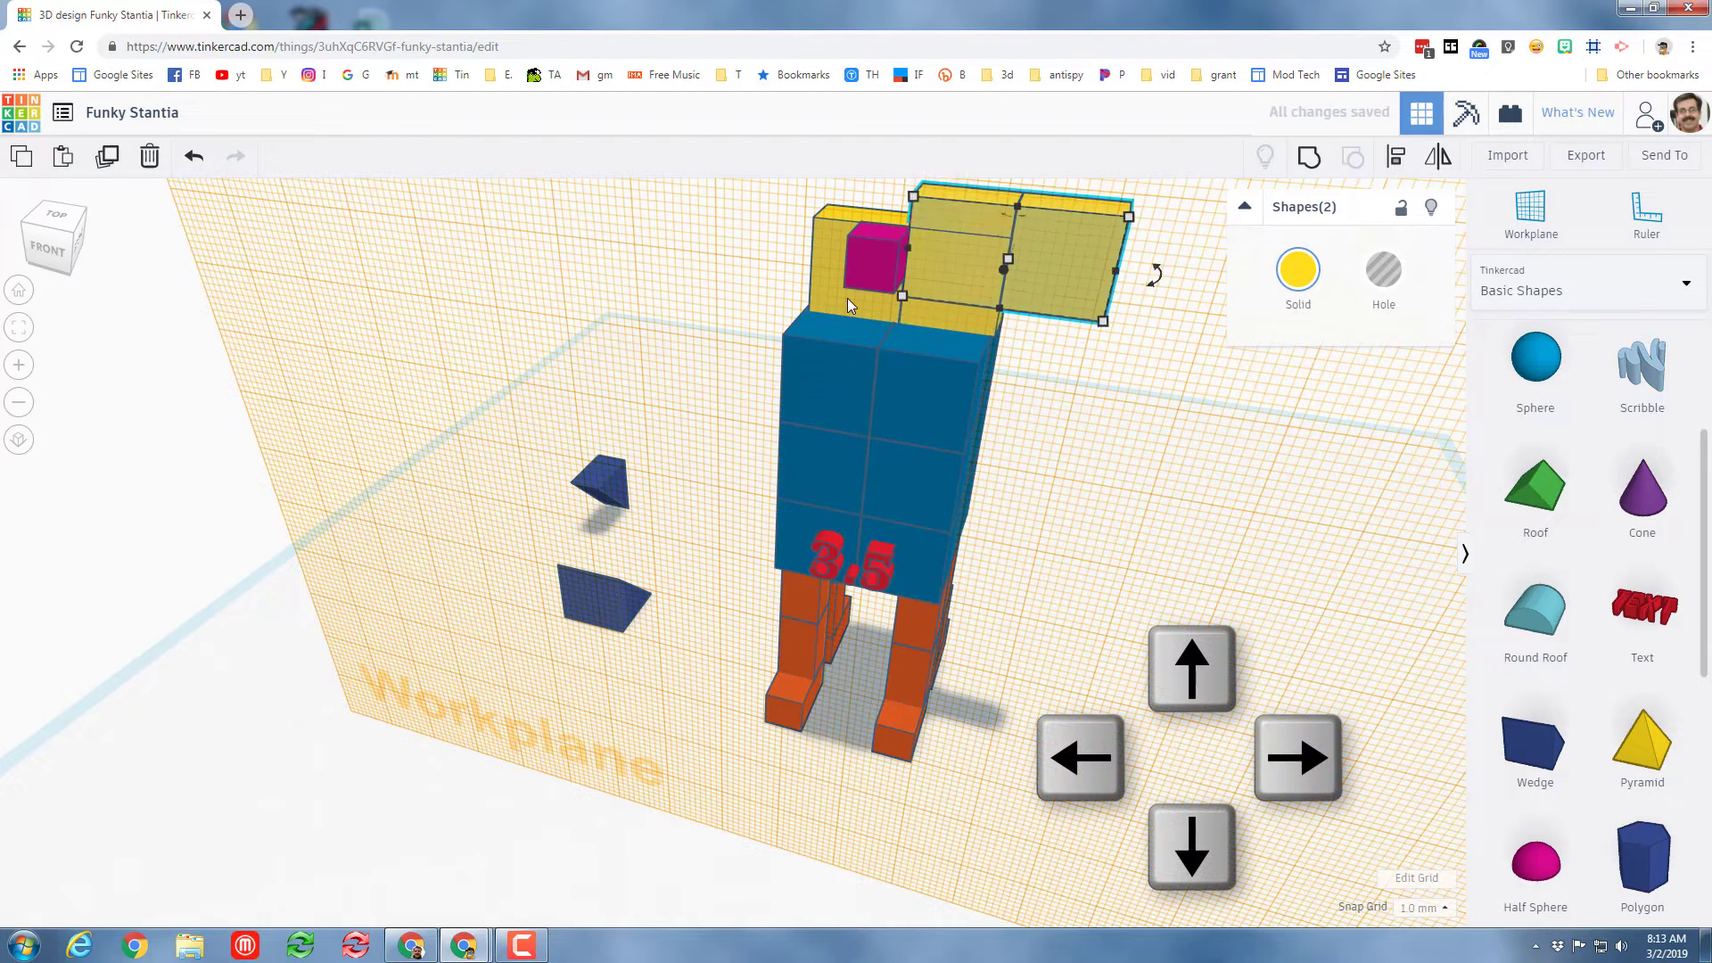
key("Left")
key("Left")
key("Left")
key("Left")
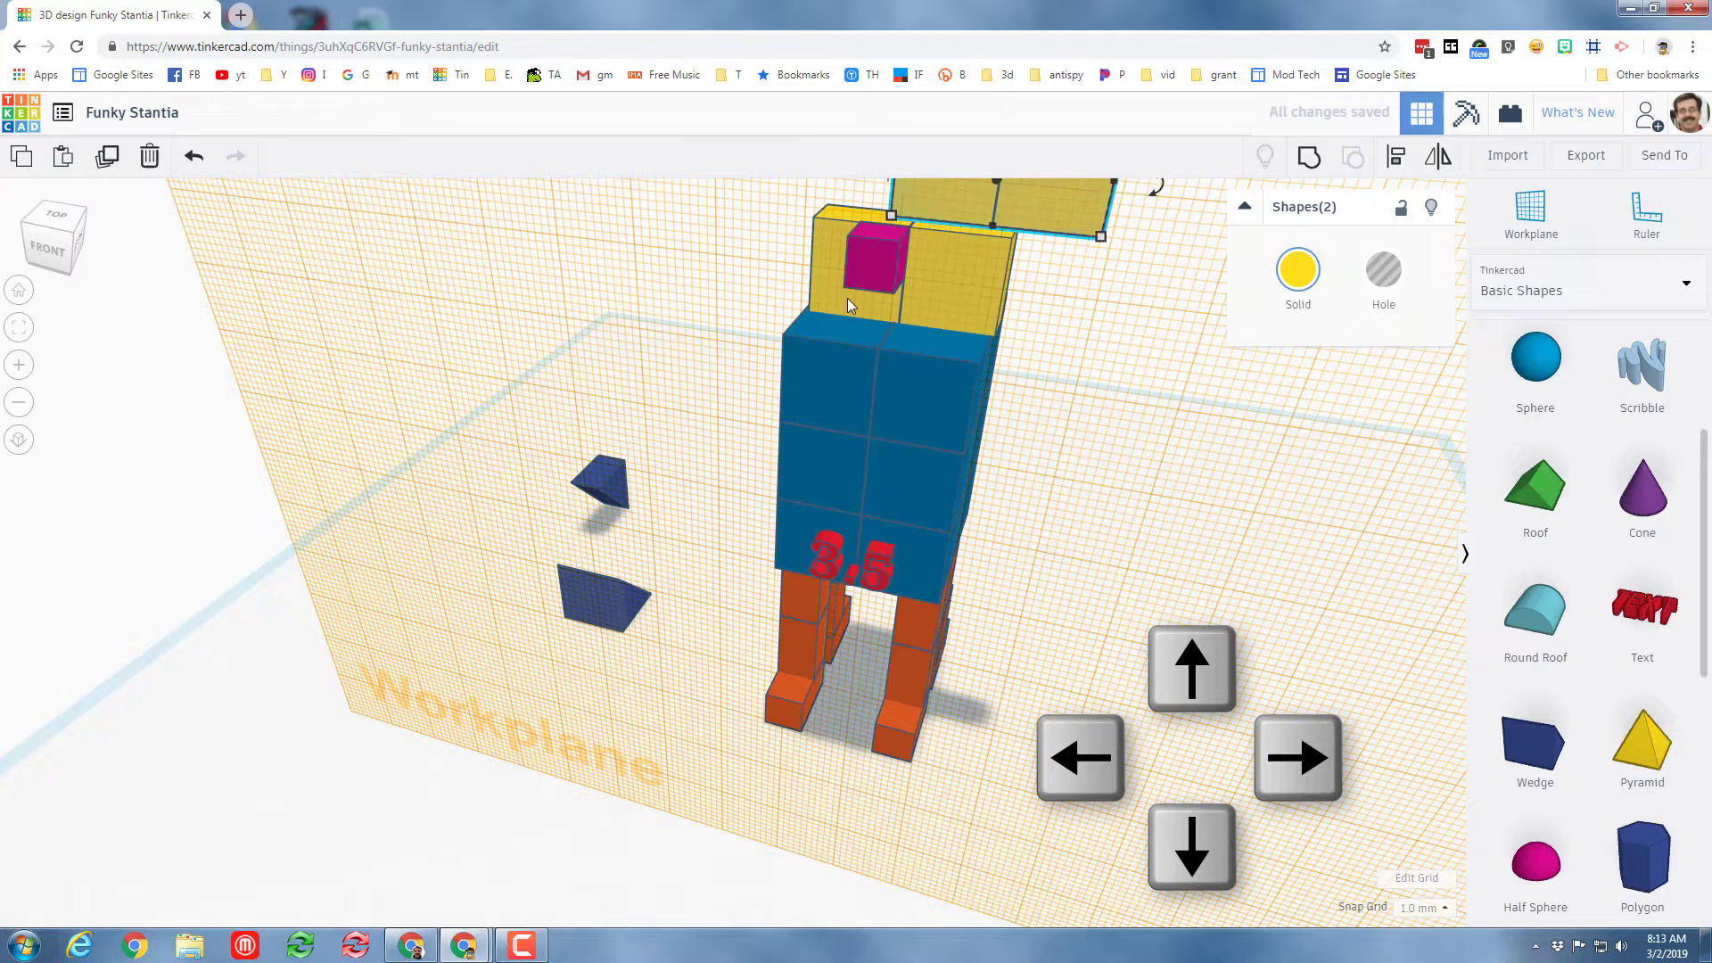
Move the pink cube up and left so it sits as an eye on the left half of the yellow head
left_click(865, 287)
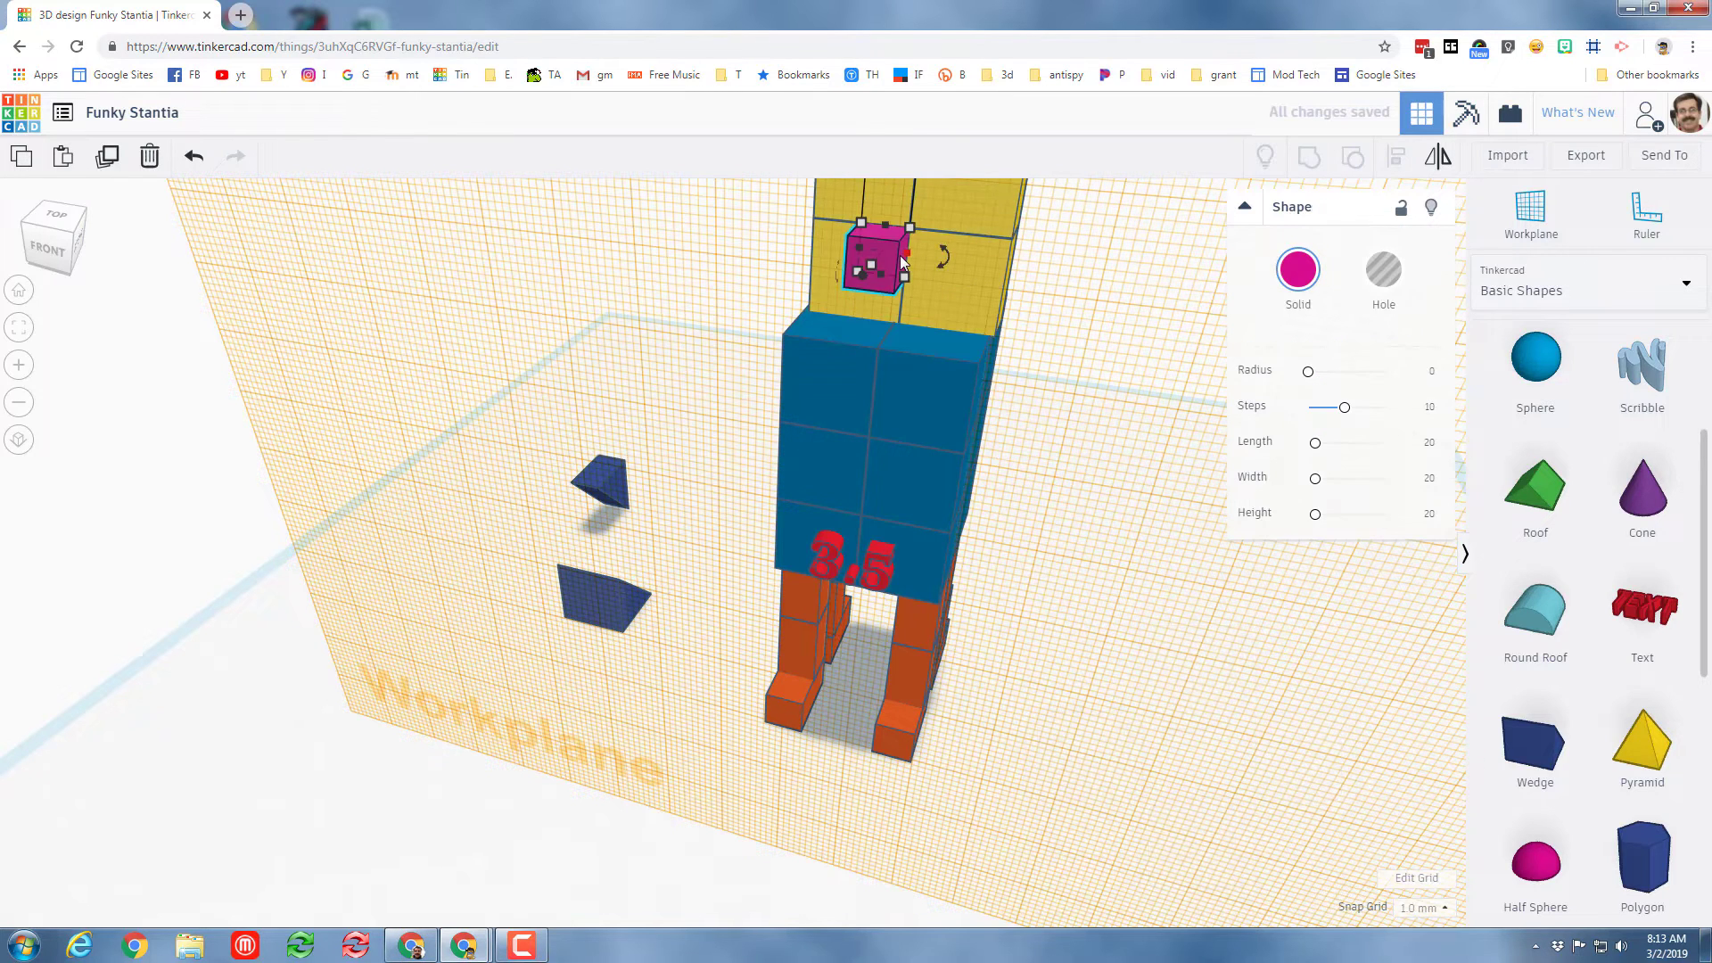
key("Up")
key("Up")
key("Up")
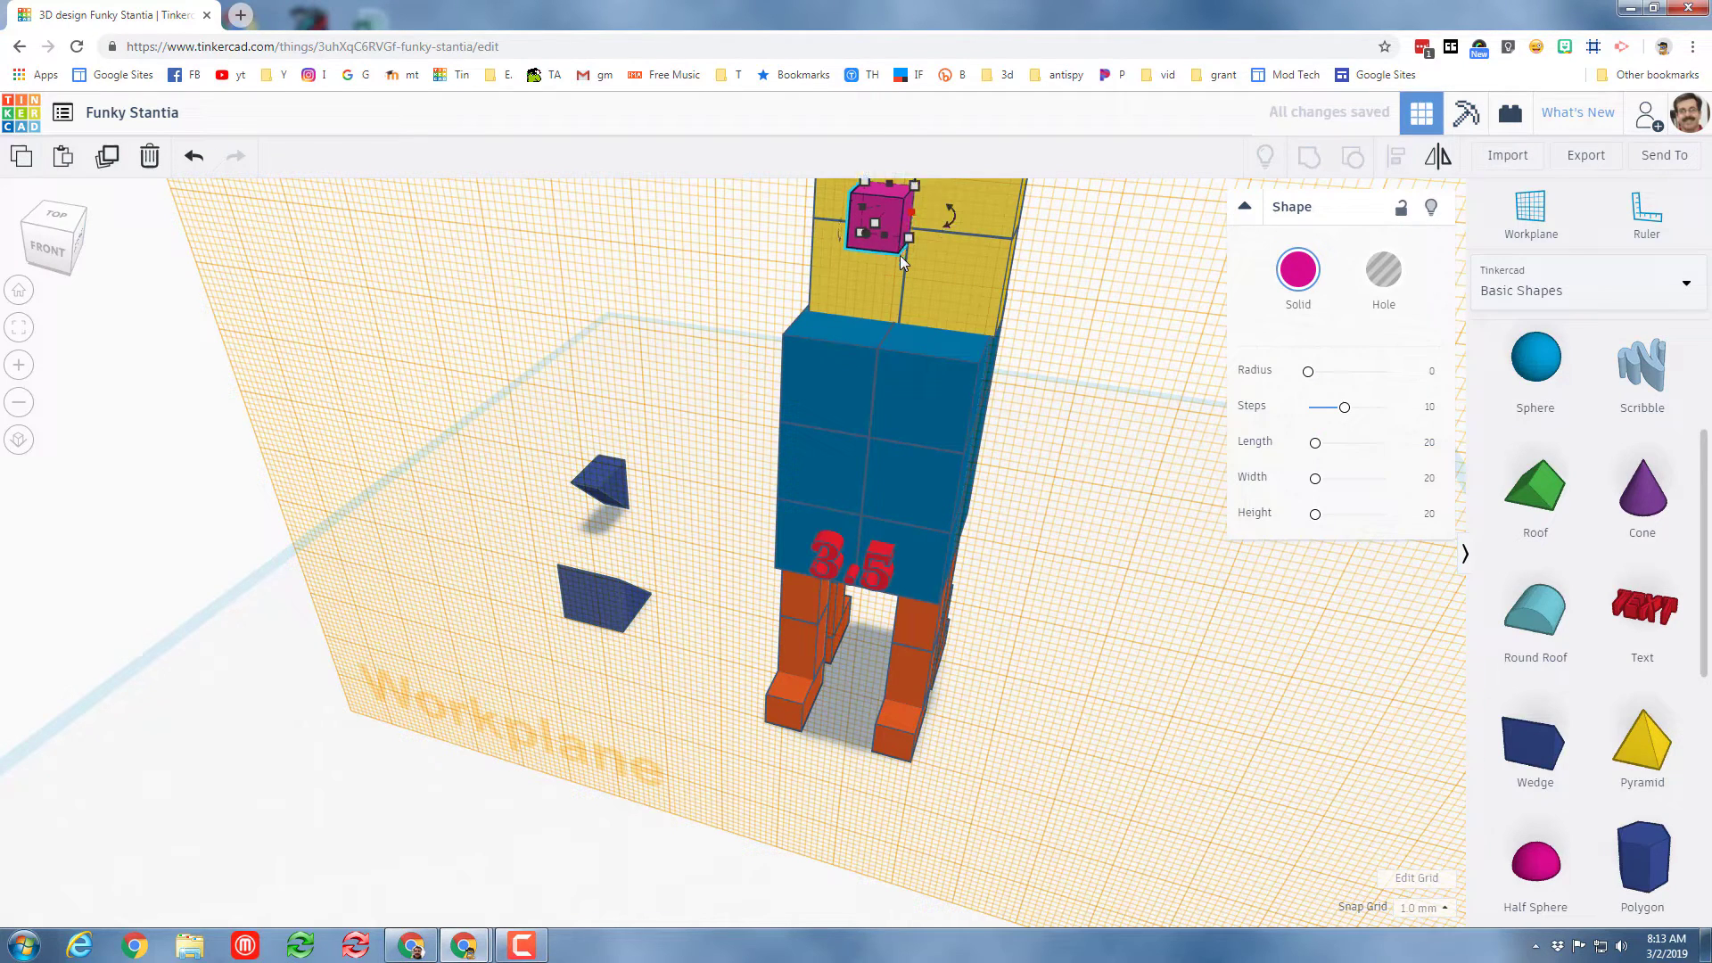
key("Left")
key("Left")
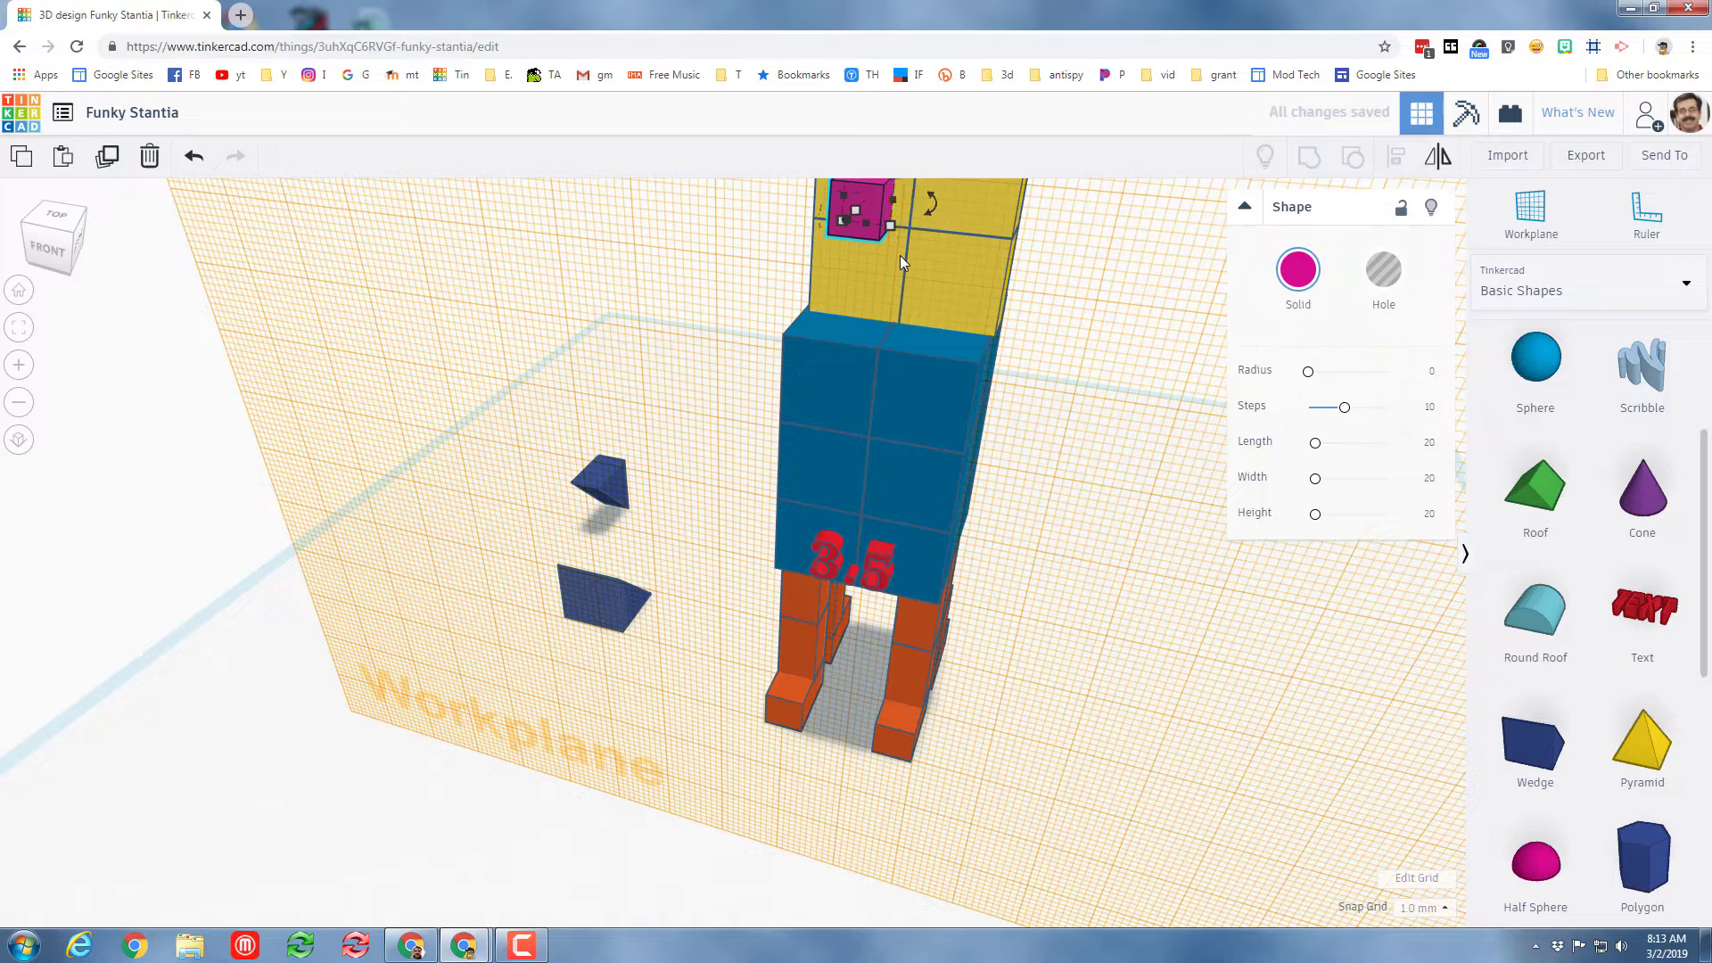
key("Left")
Duplicate the pink eye, move the copy to the right half of the head, and return the workplane to the base
key("ctrl+d")
key("Right")
key("Right")
key("Right")
key("Right")
key("Right")
key("Right")
key("Right")
key("Right")
key("Right")
key("Right")
key("Right")
key("Right")
key("Right")
key("Right")
key("Right")
key("Right")
key("Right")
key("Right")
key("Right")
key("Right")
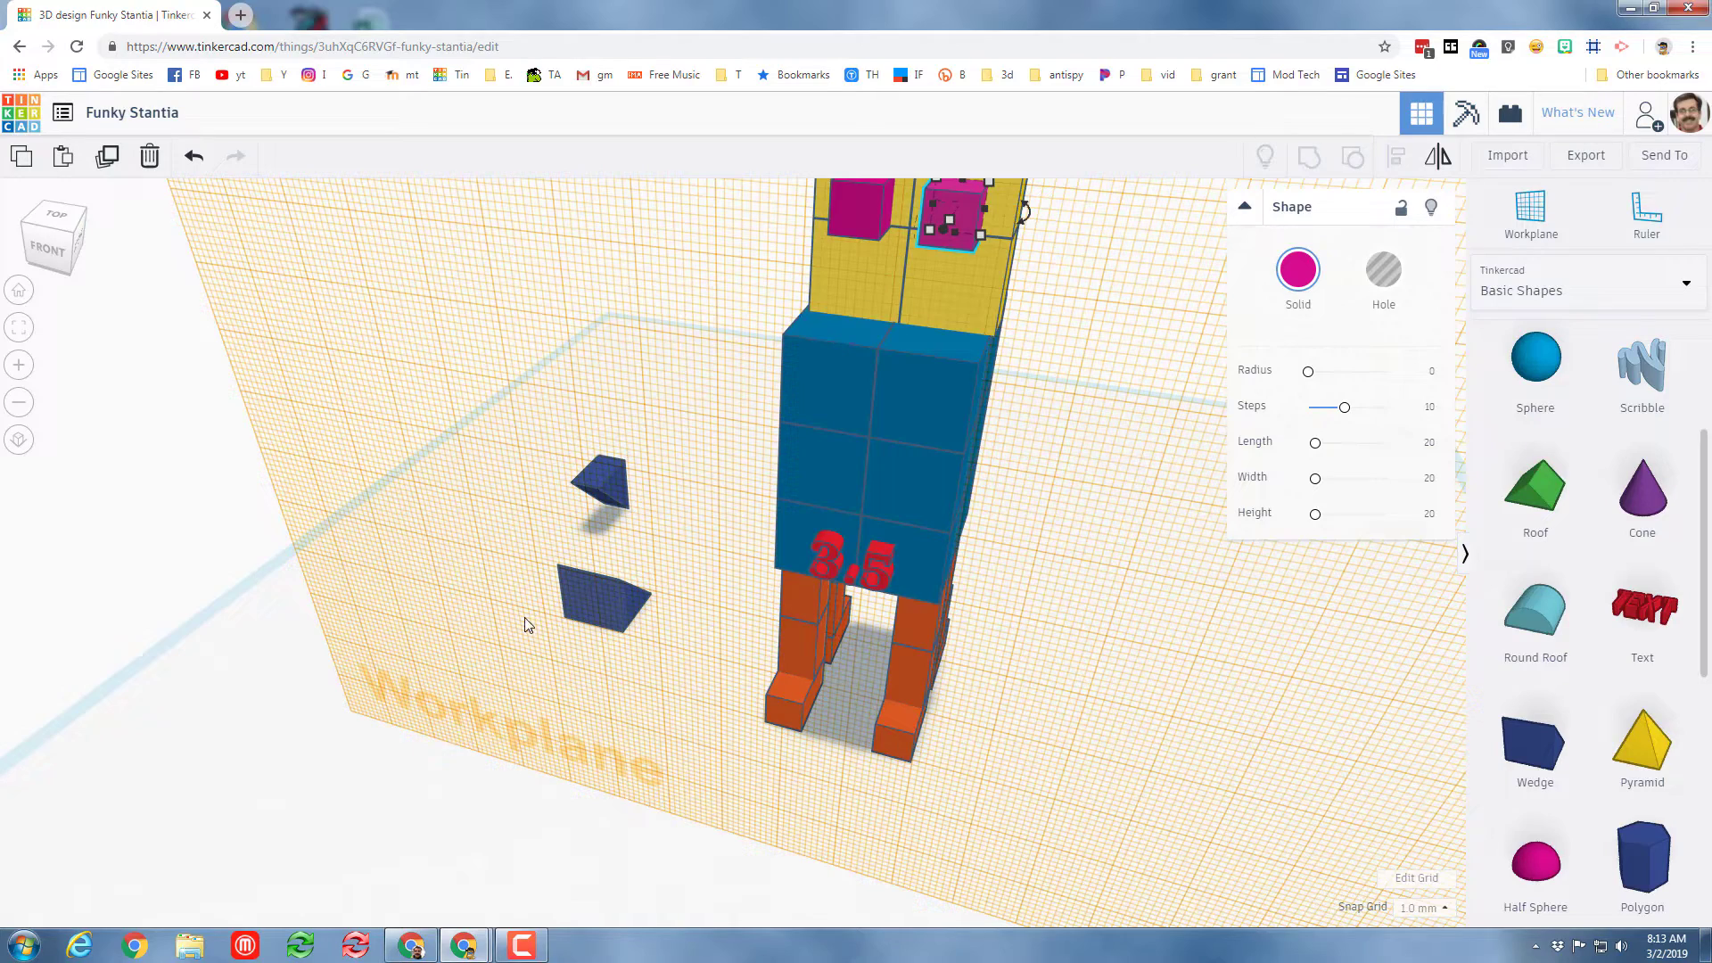
key("w")
left_click(556, 756)
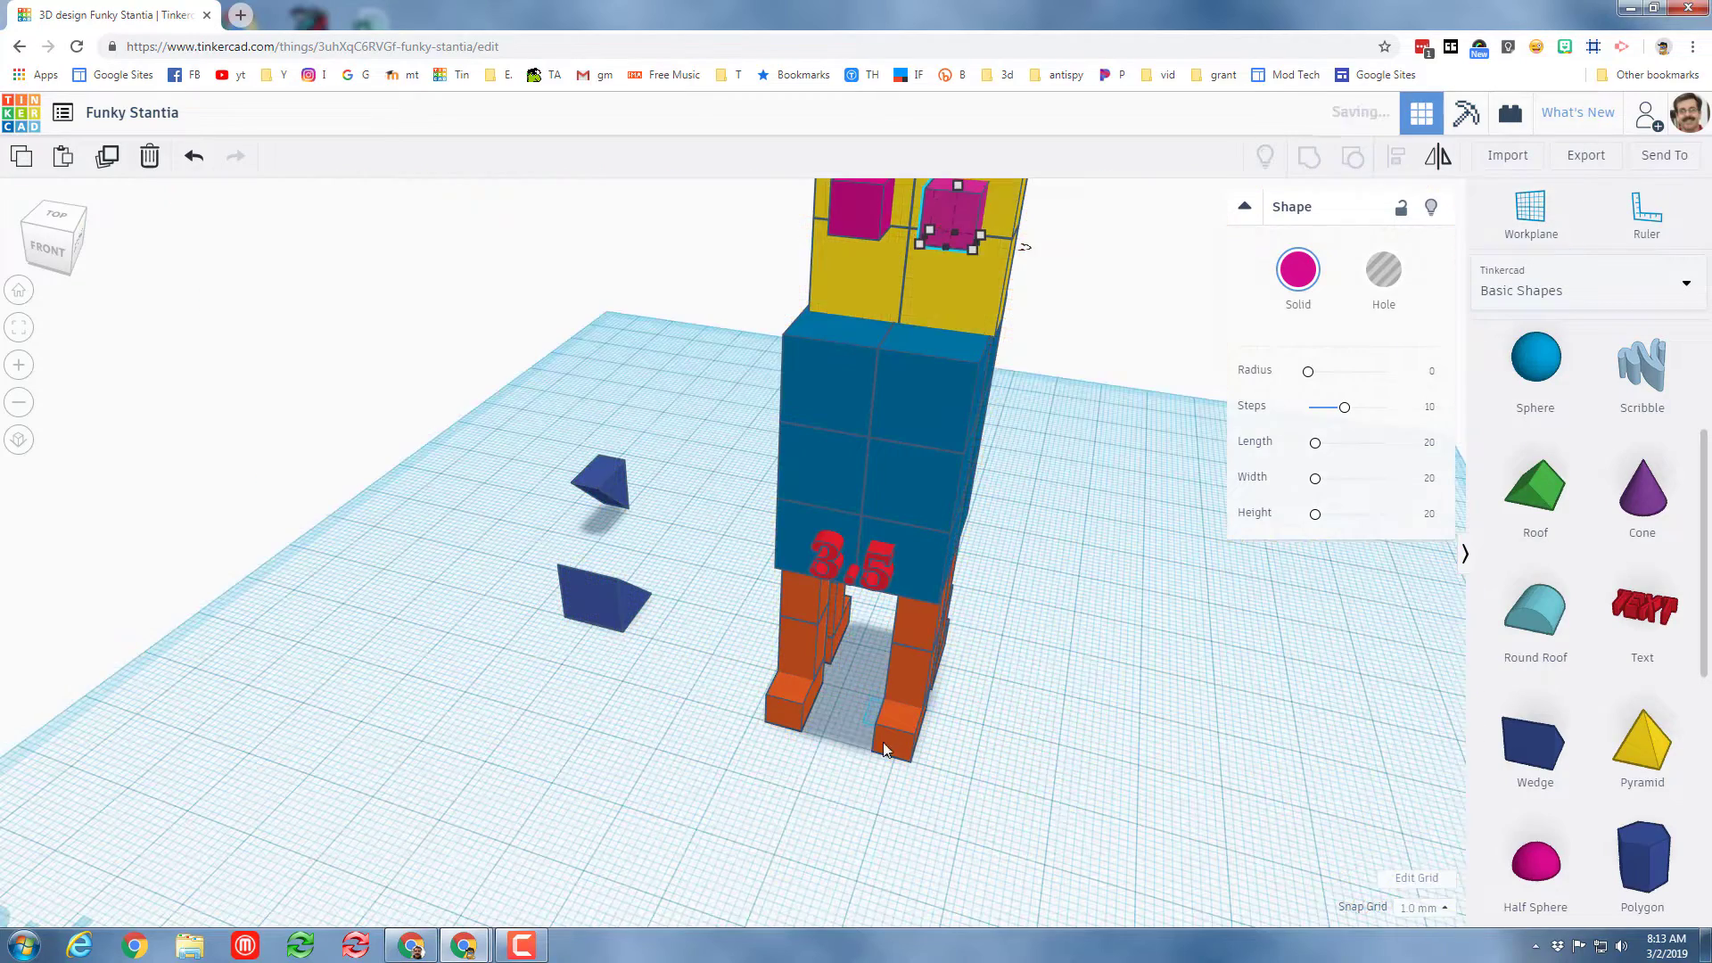
Select the four lower orange pieces of the two front legs and nudge them forward about 3 mm
right_click_drag(1139, 745, 834, 700)
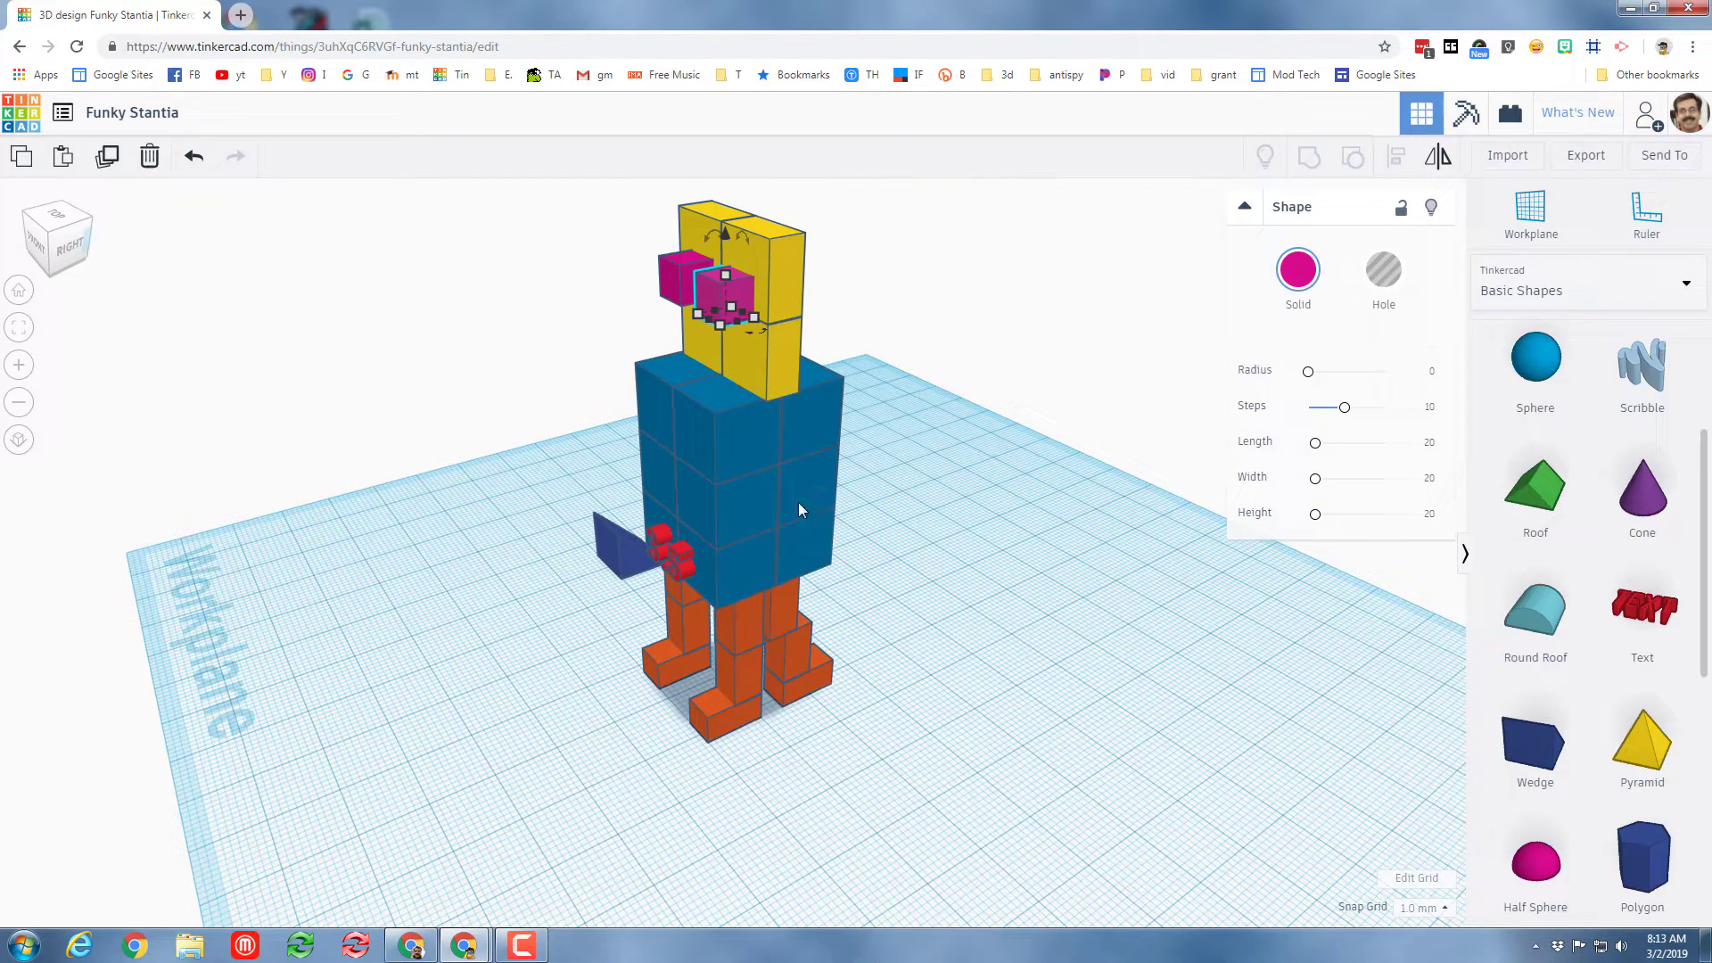
right_click_drag(916, 676, 804, 662)
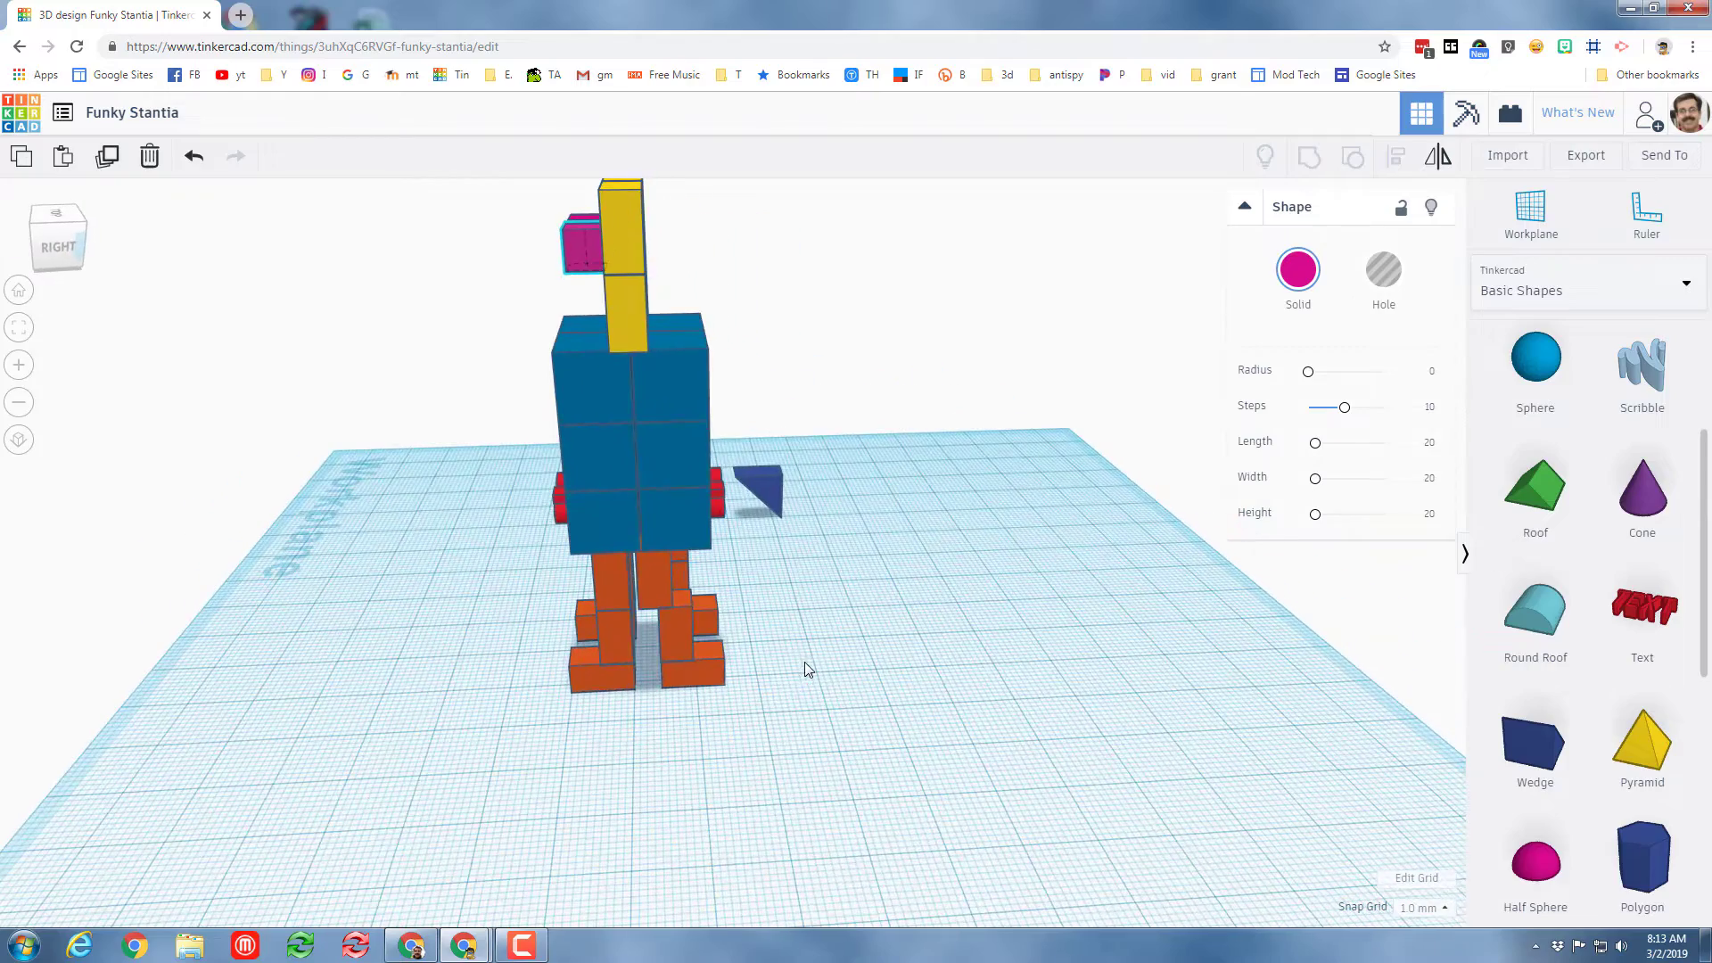
right_click_drag(662, 592, 595, 649)
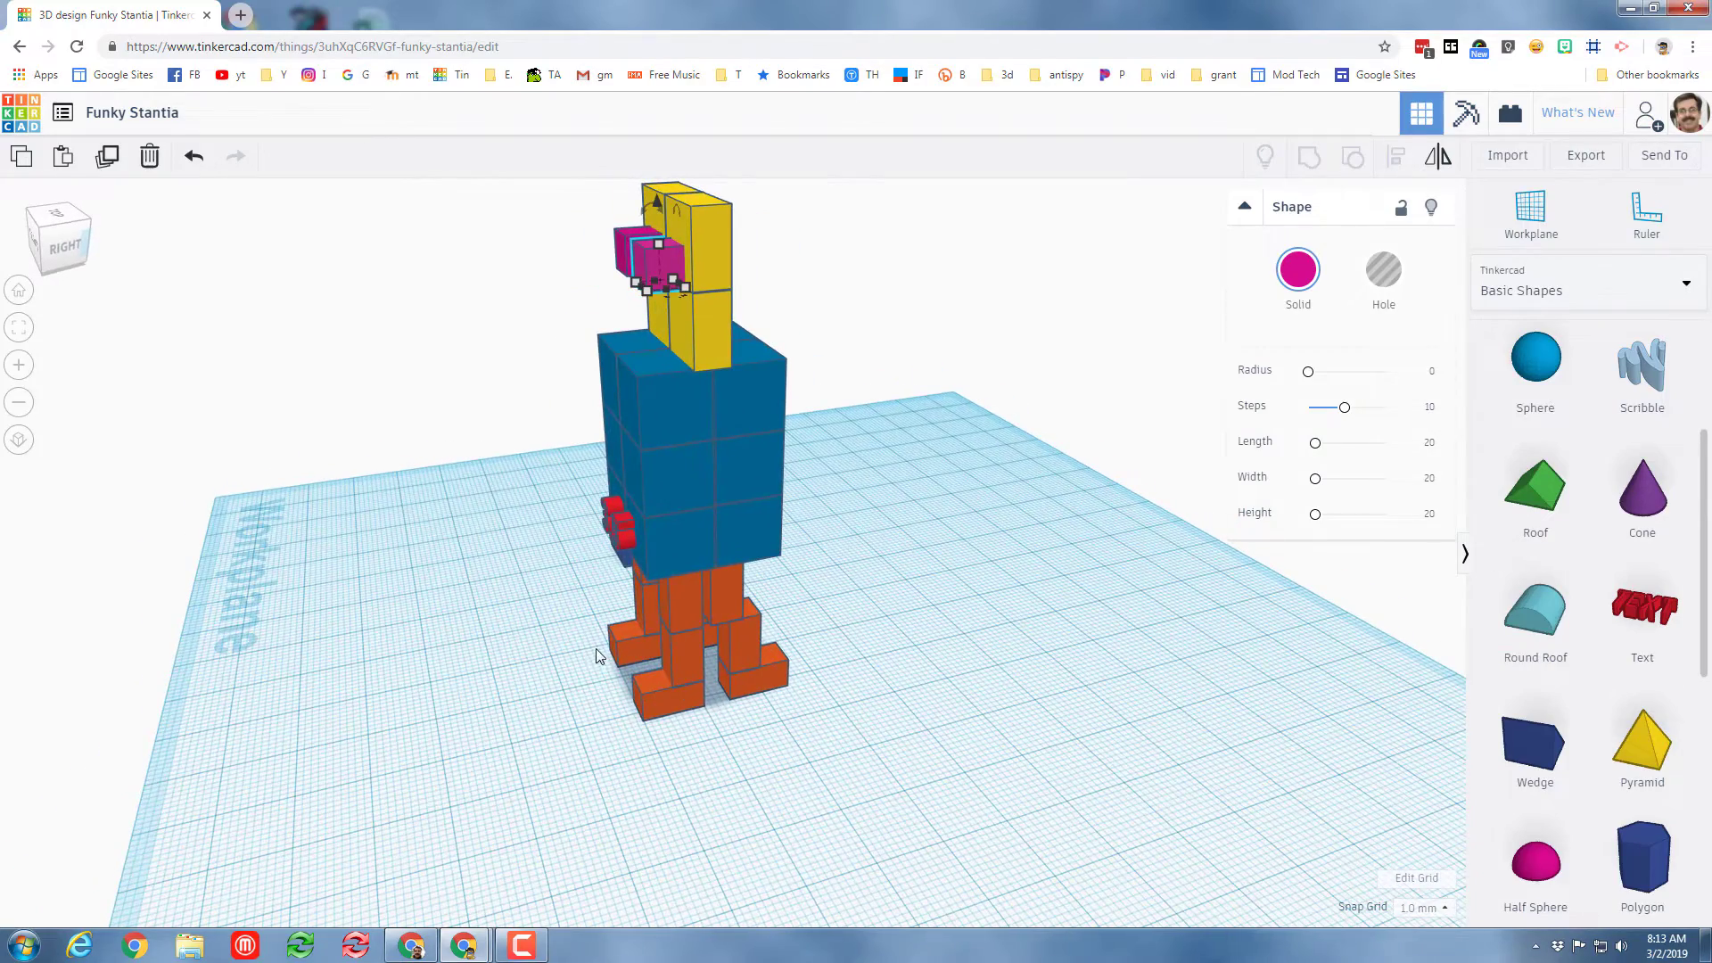
left_click_drag(655, 692, 655, 693)
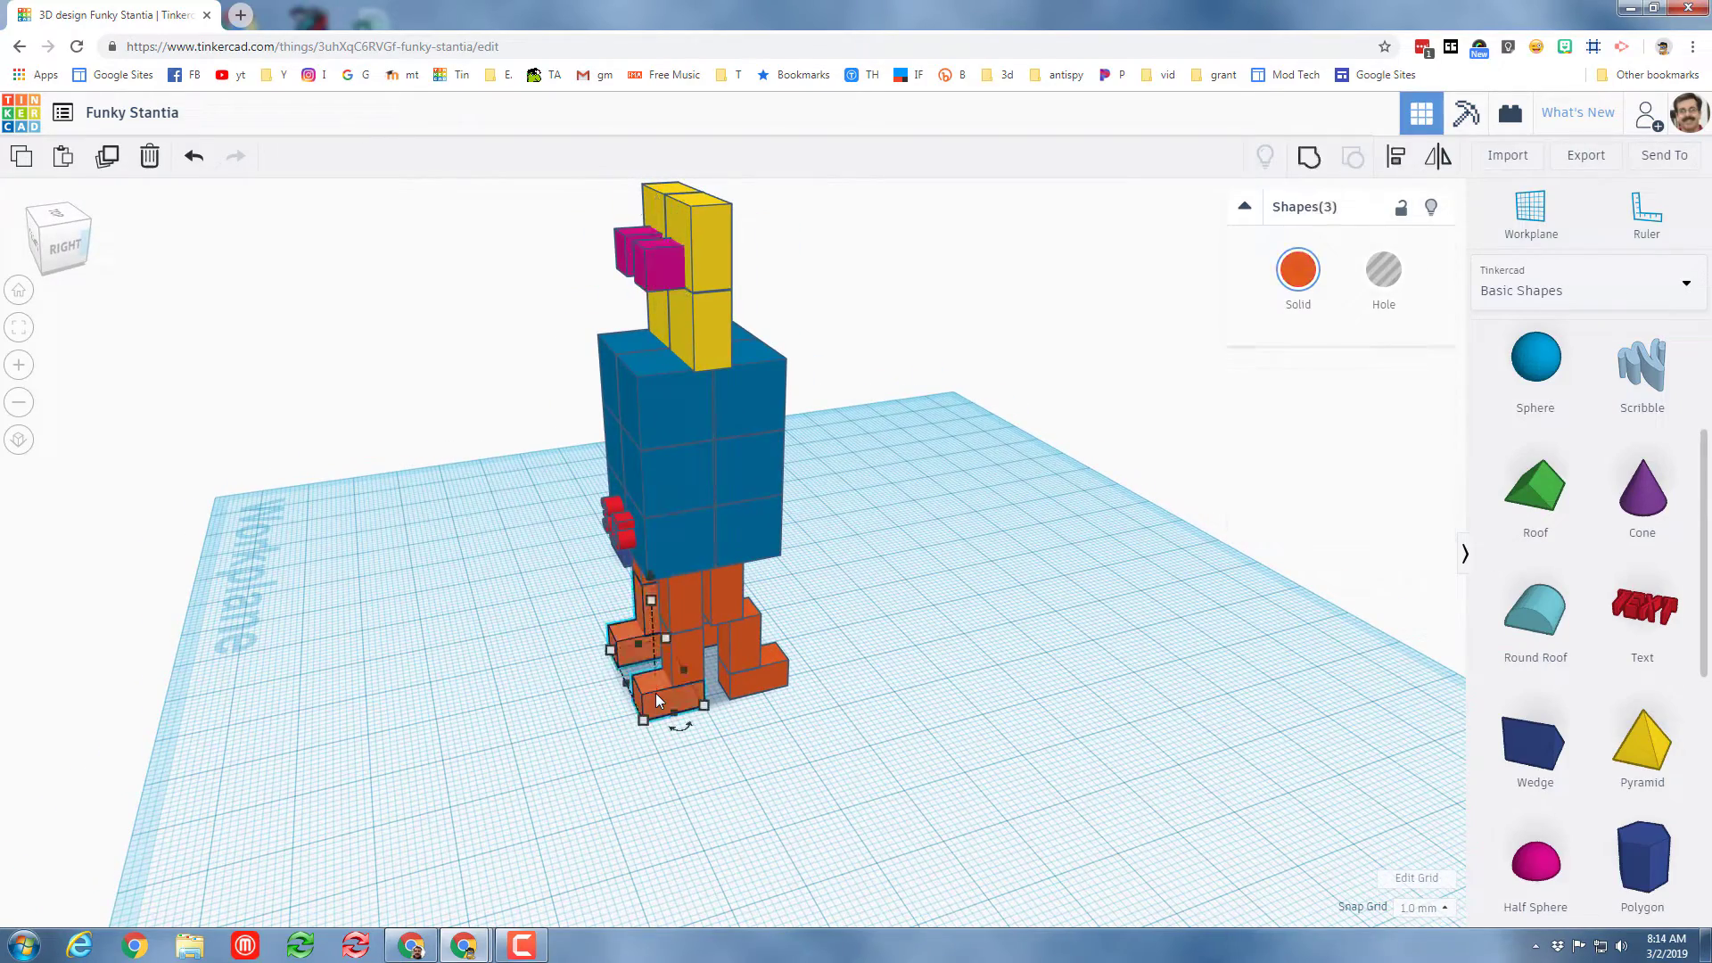
left_click(660, 745)
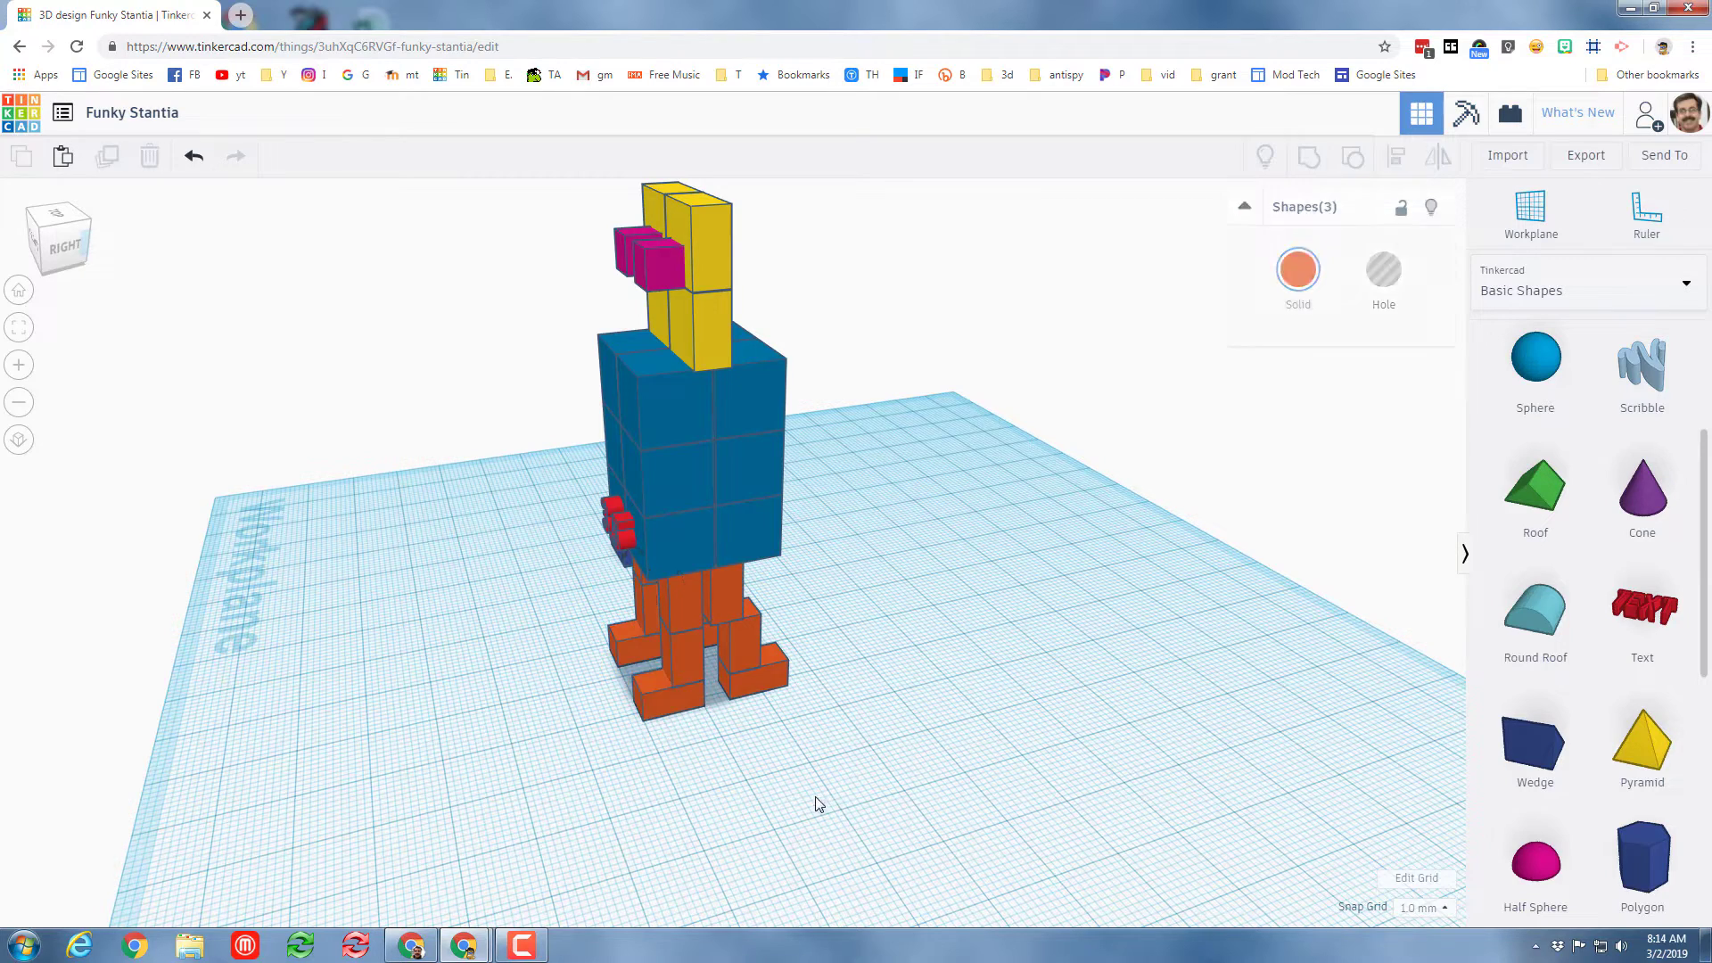
right_click_drag(814, 803, 573, 622)
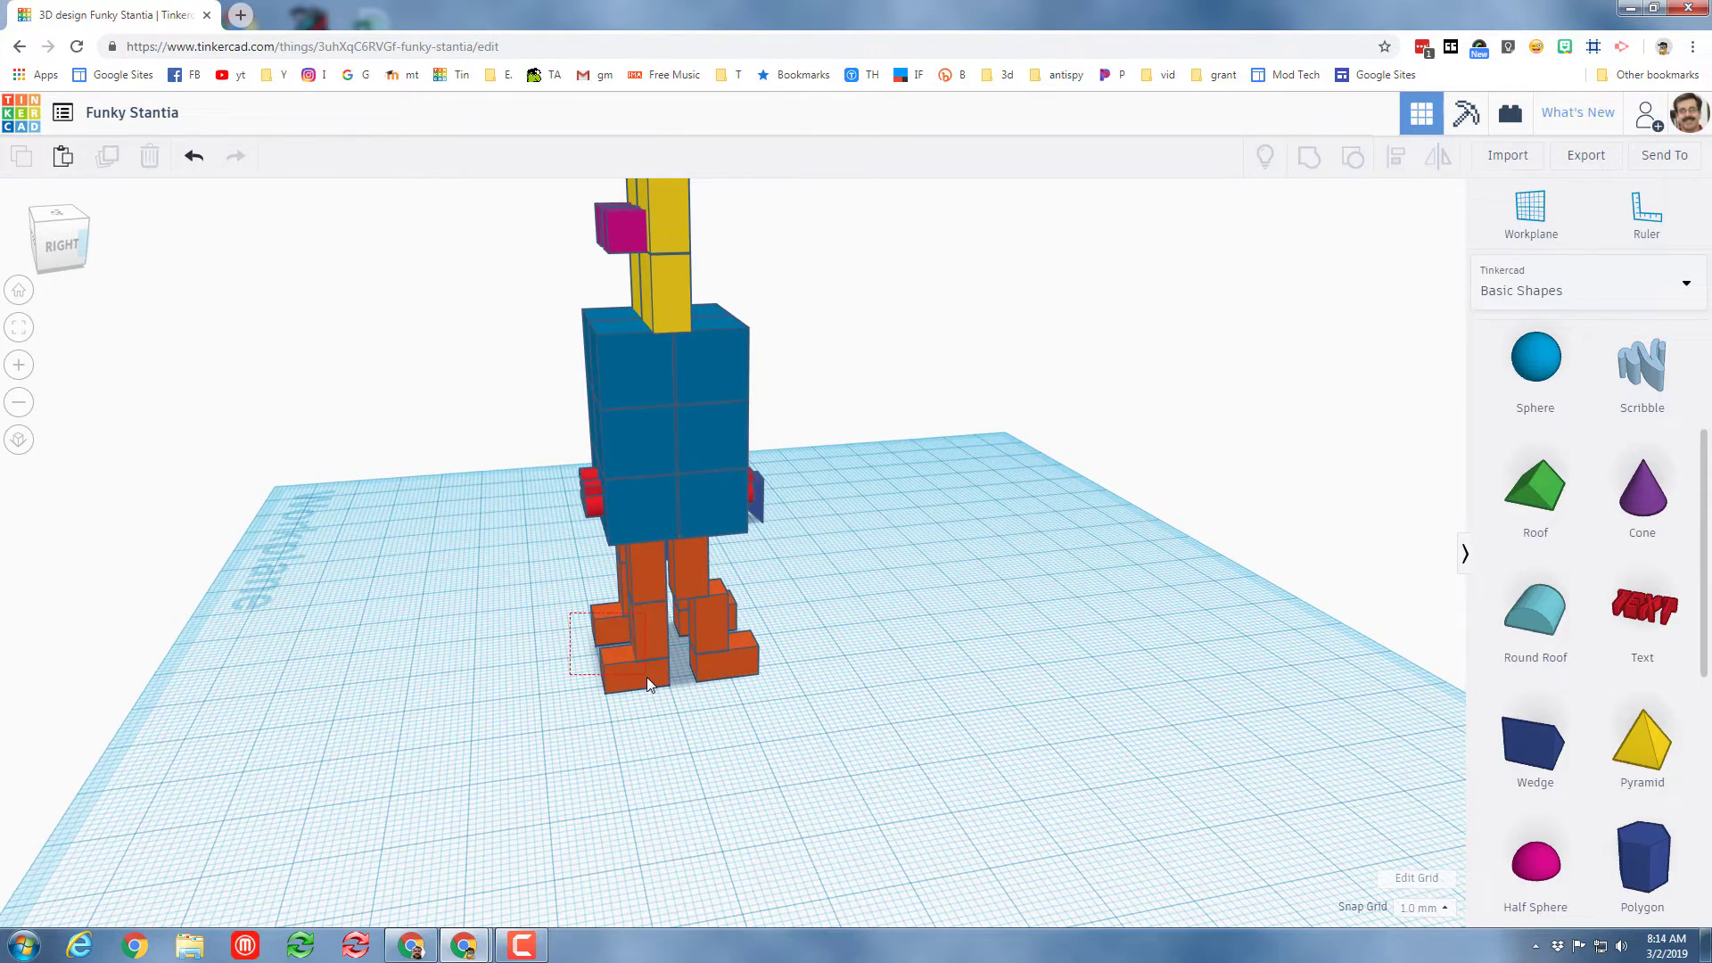
left_click_drag(646, 683, 642, 685)
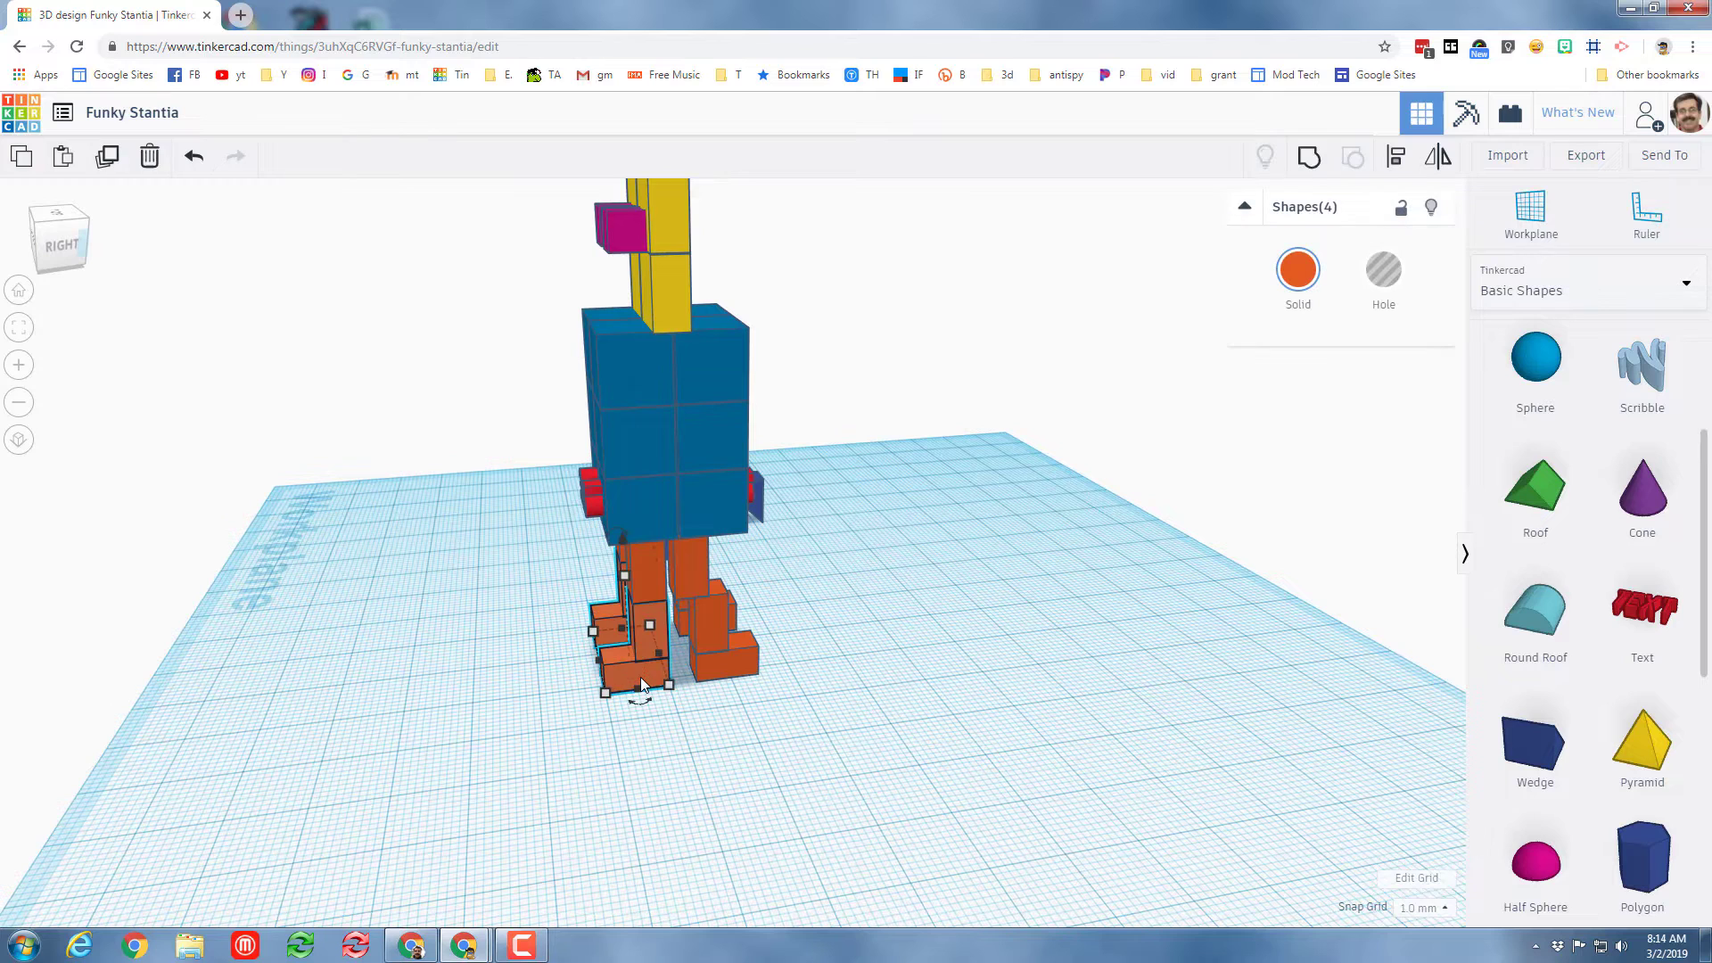
key("Left")
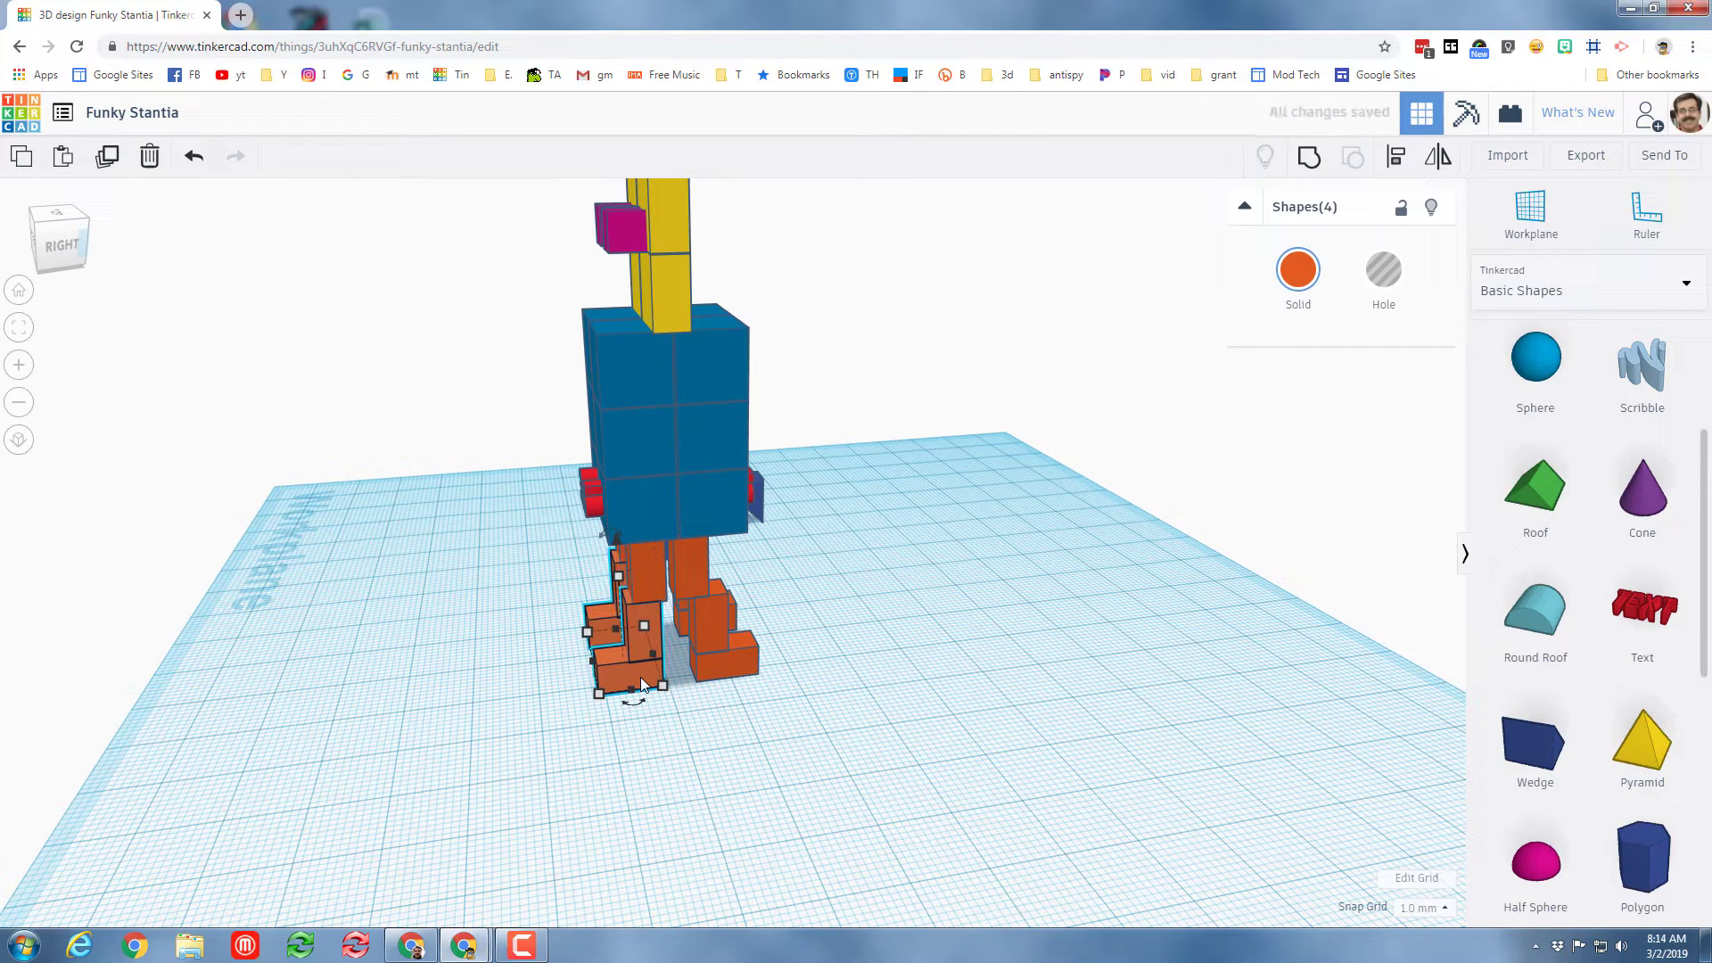
key("Left")
key("Left")
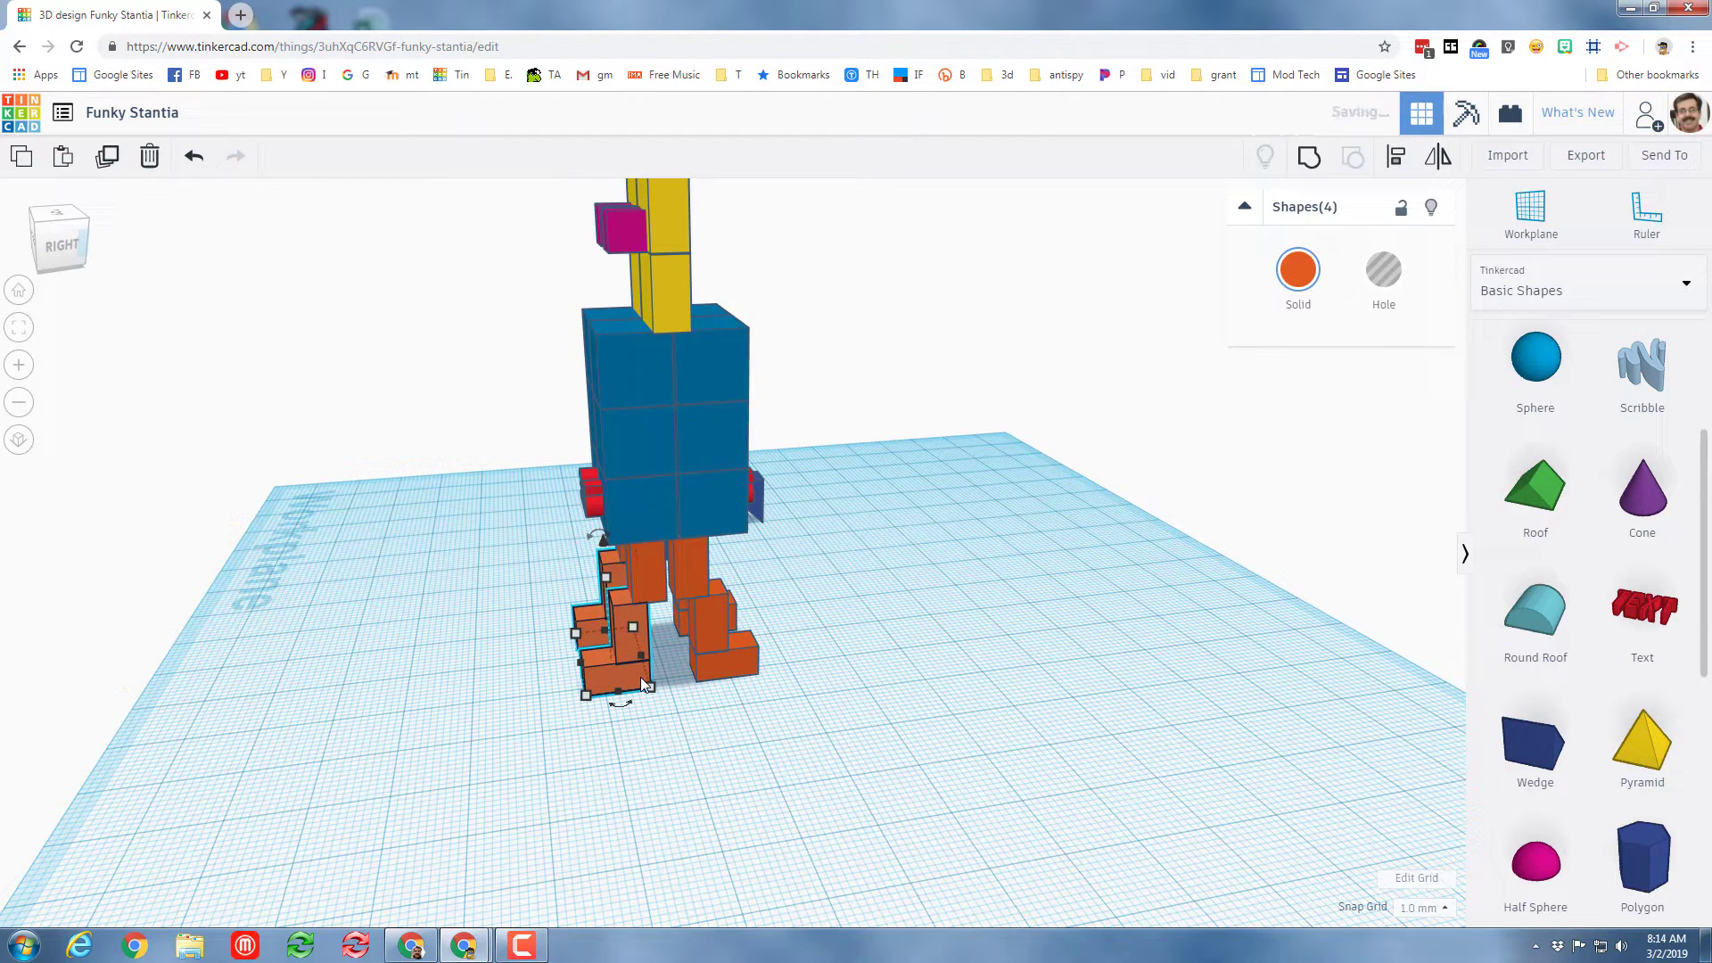
left_click(390, 422)
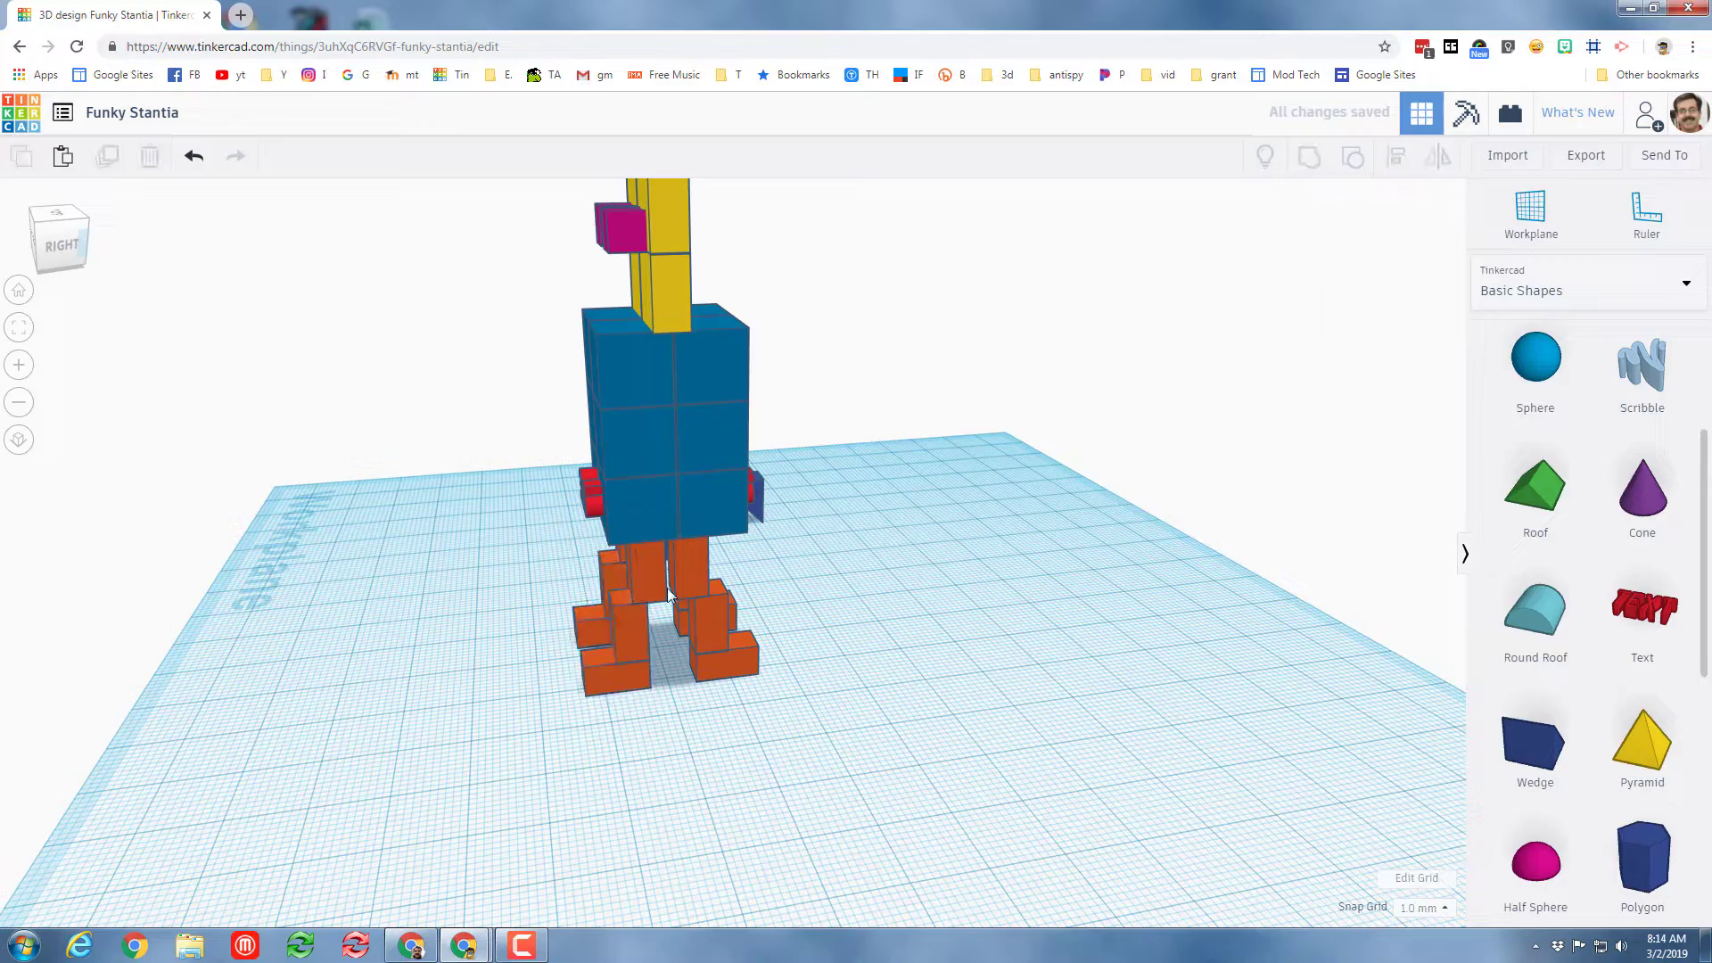
Duplicate both pink eyes together and move the copies straight through to the back of the yellow head
right_click_drag(715, 580, 837, 379)
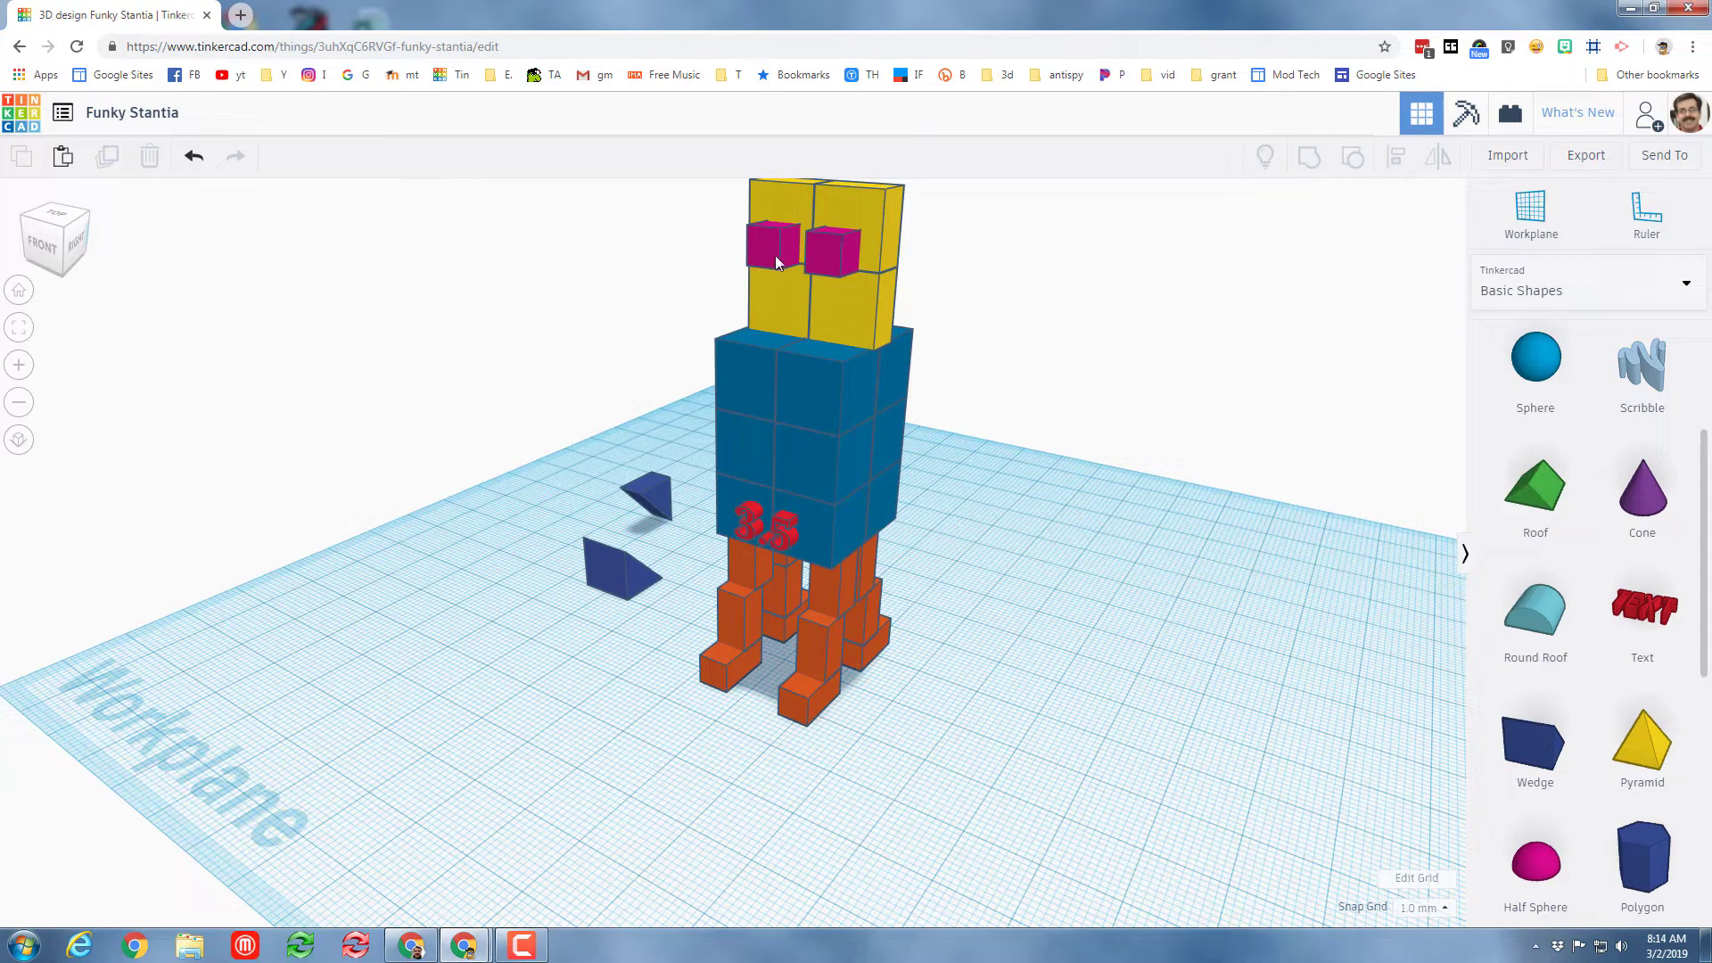
right_click_drag(1150, 395, 549, 256)
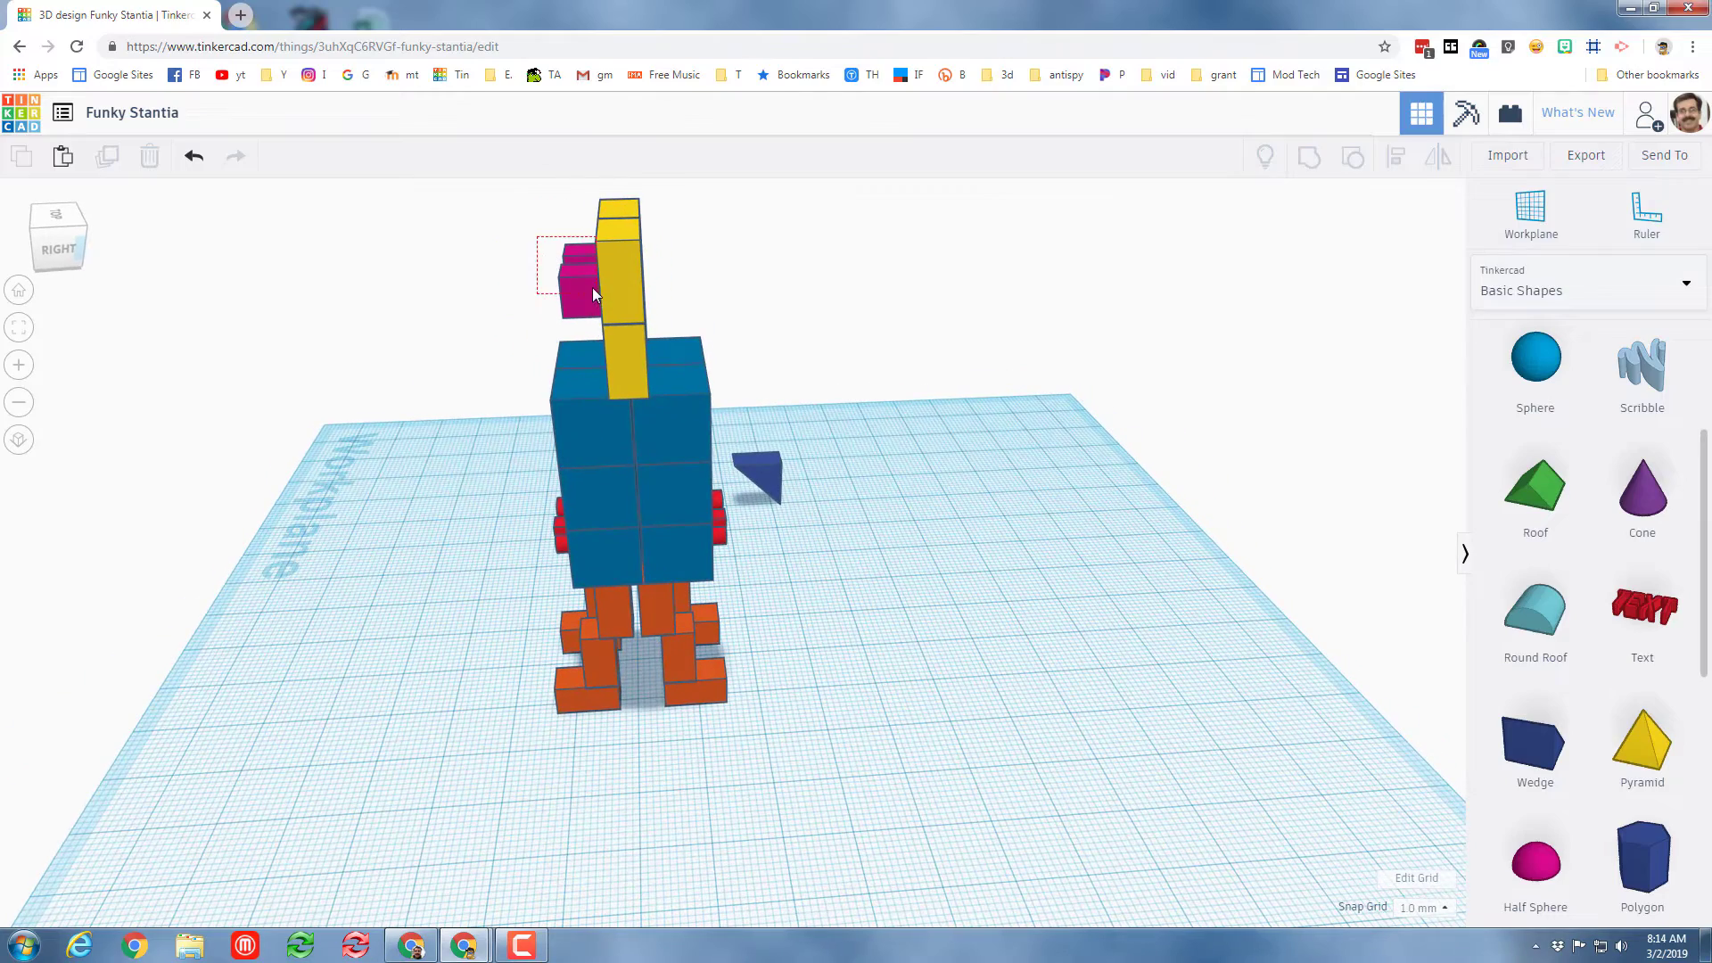
left_click_drag(574, 280, 574, 280)
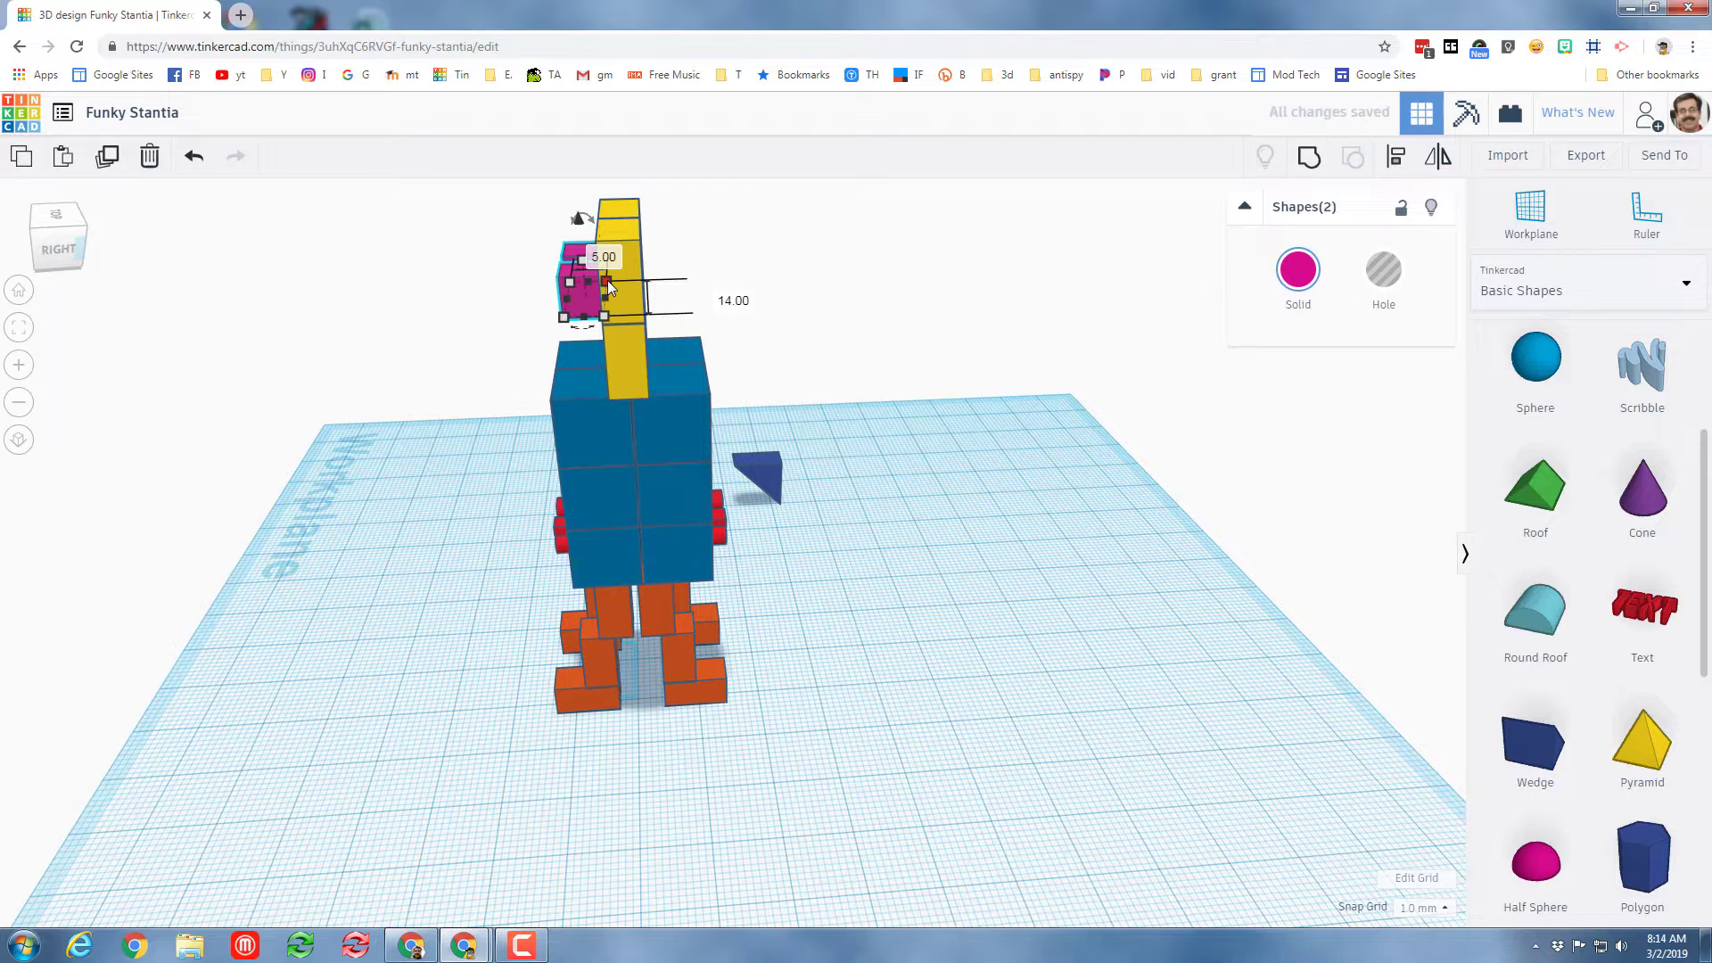
key("Right")
key("Right")
key("Right")
key("Right")
key("Right")
key("Right")
key("Right")
key("Right")
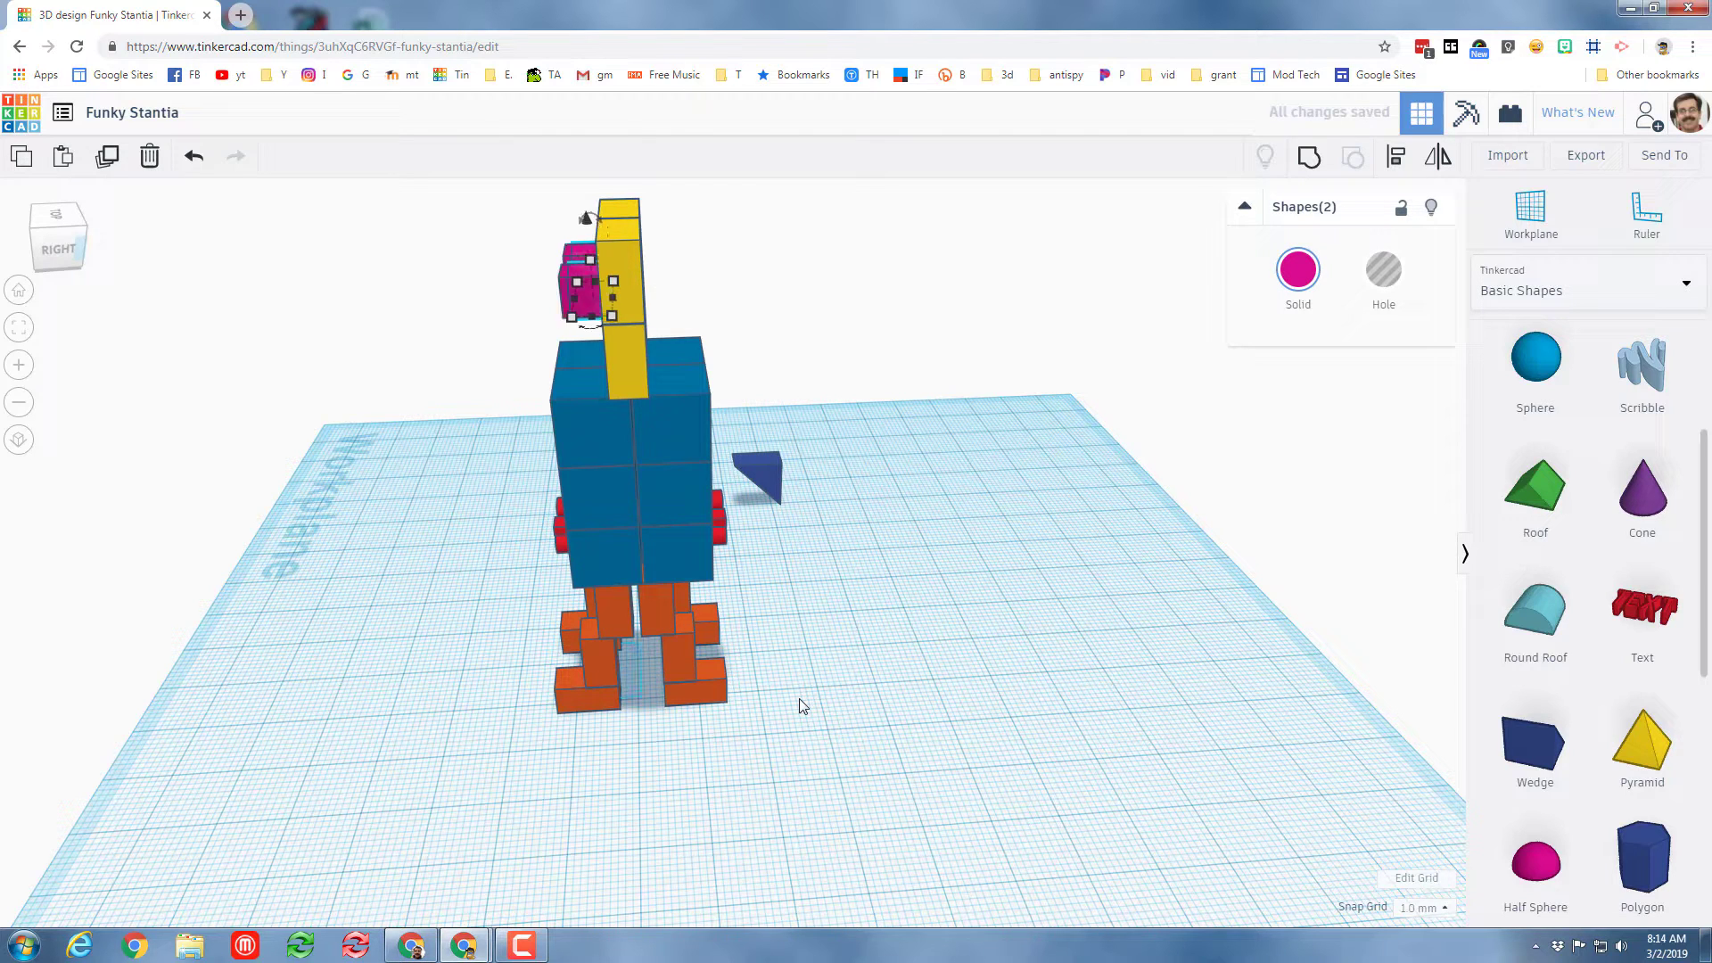
key("Right")
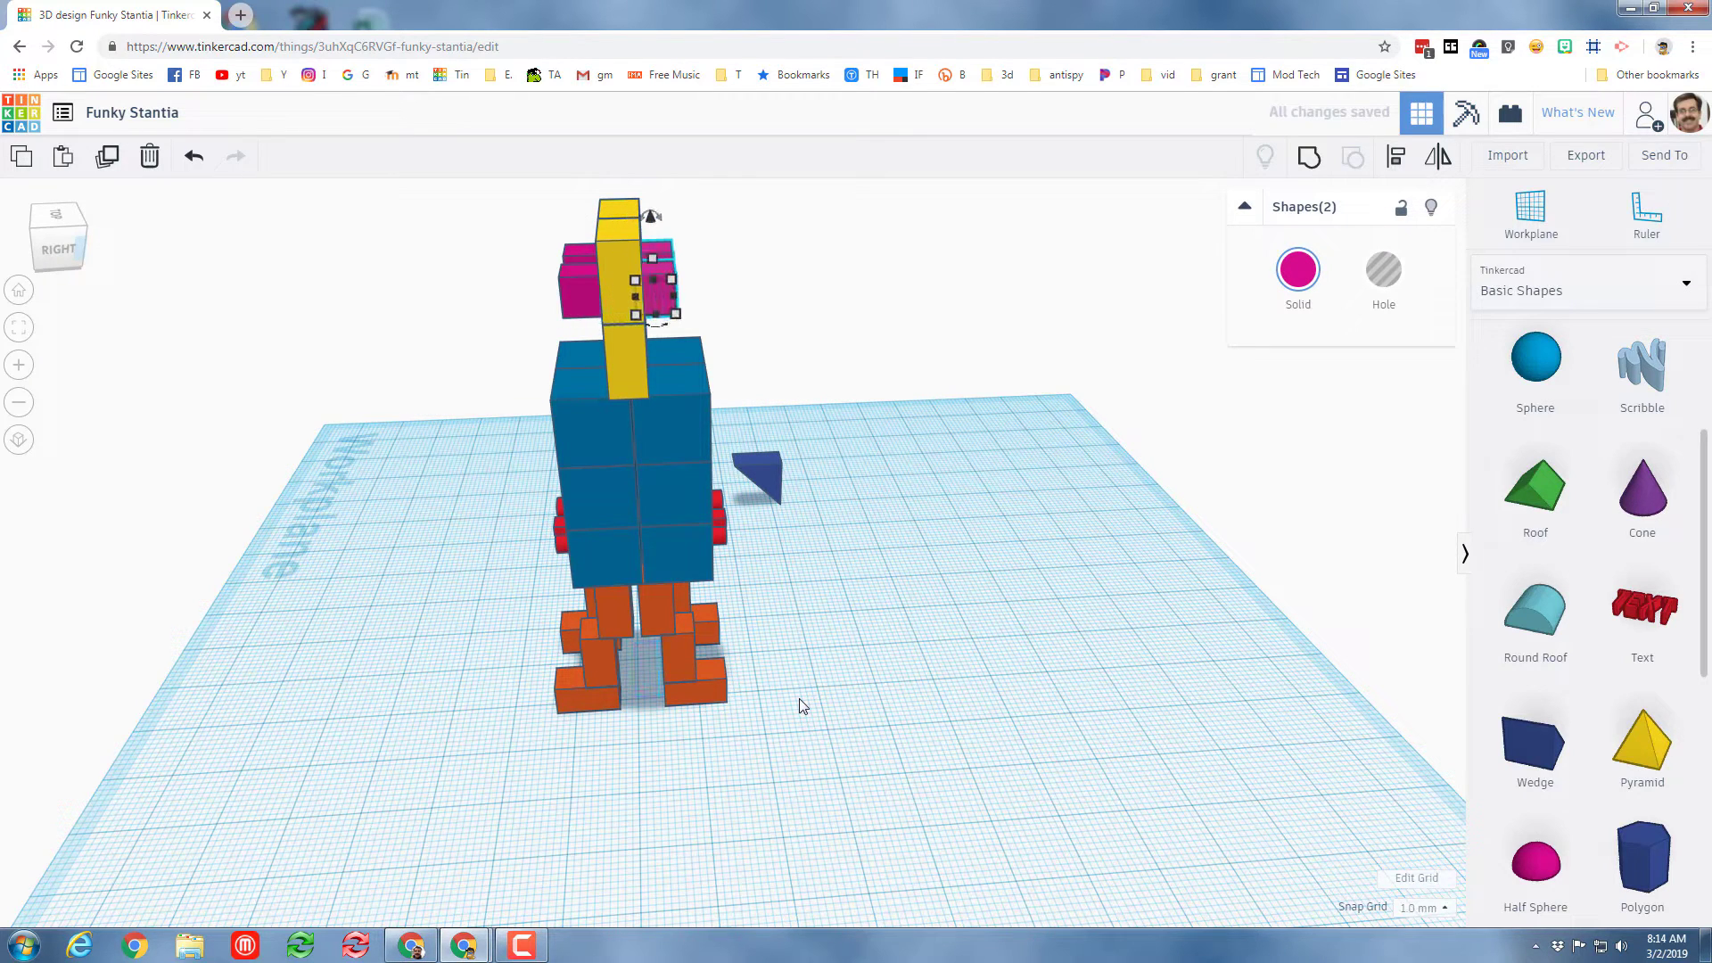
Select the whole yellow head with its pink eyes and nudge it left to line up with the blue body
right_click_drag(255, 609, 584, 595)
right_click_drag(225, 589, 939, 405)
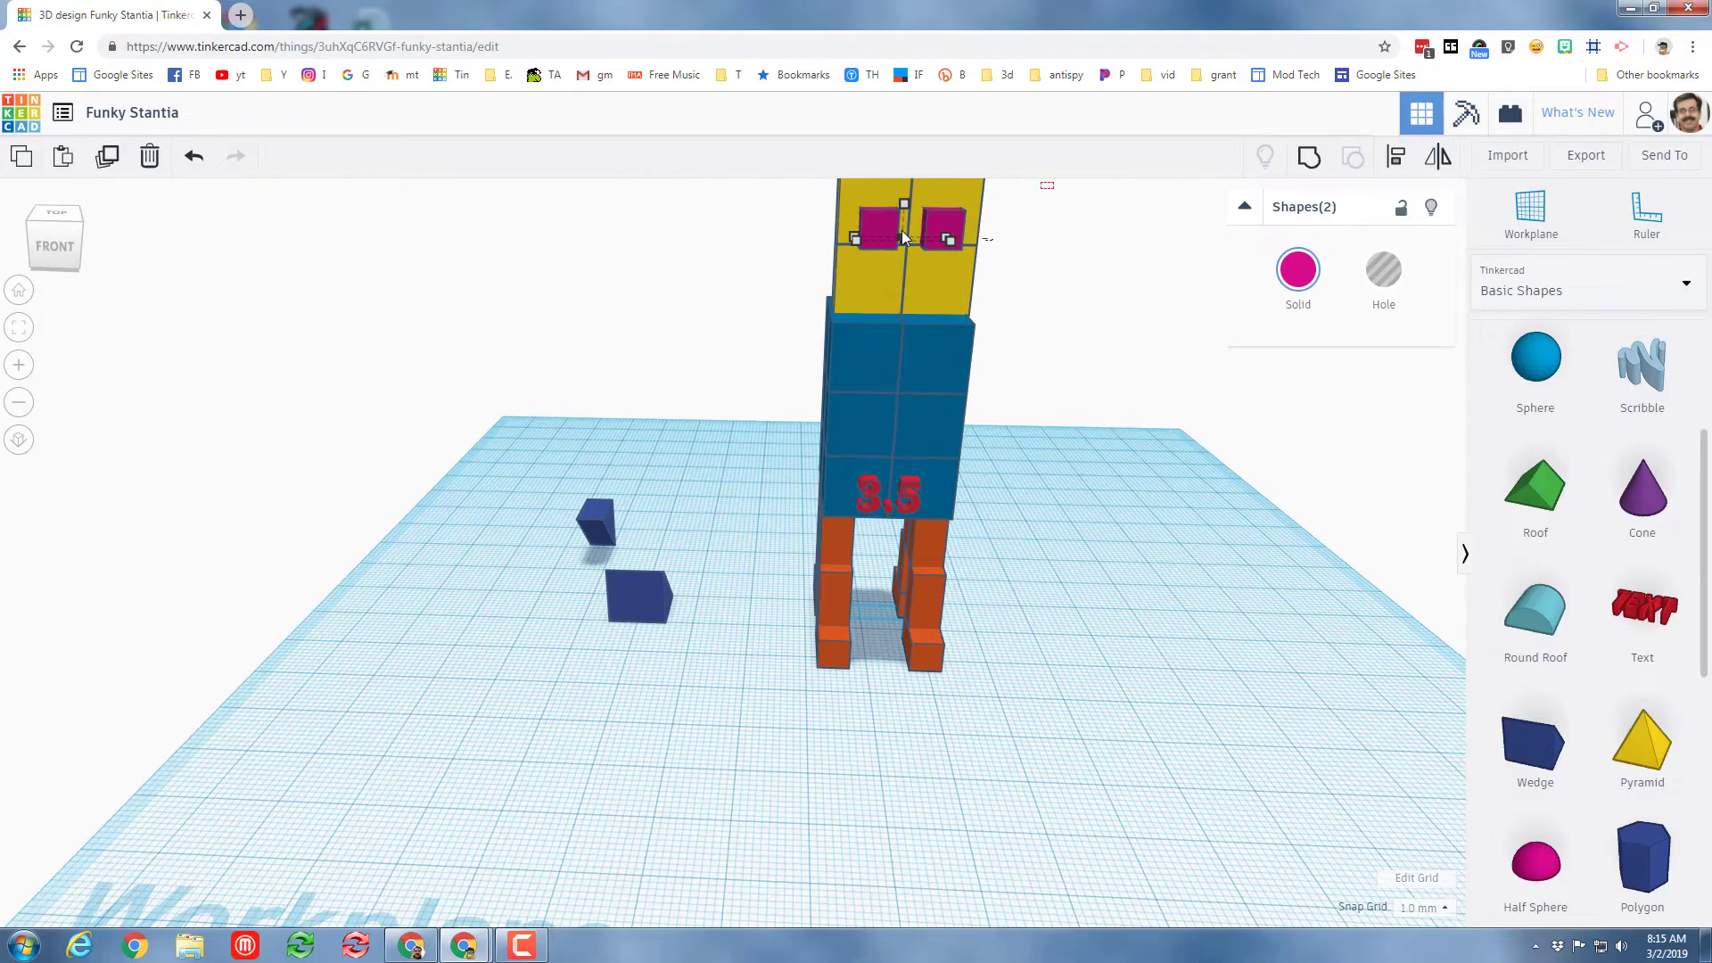
left_click_drag(1052, 183, 821, 254)
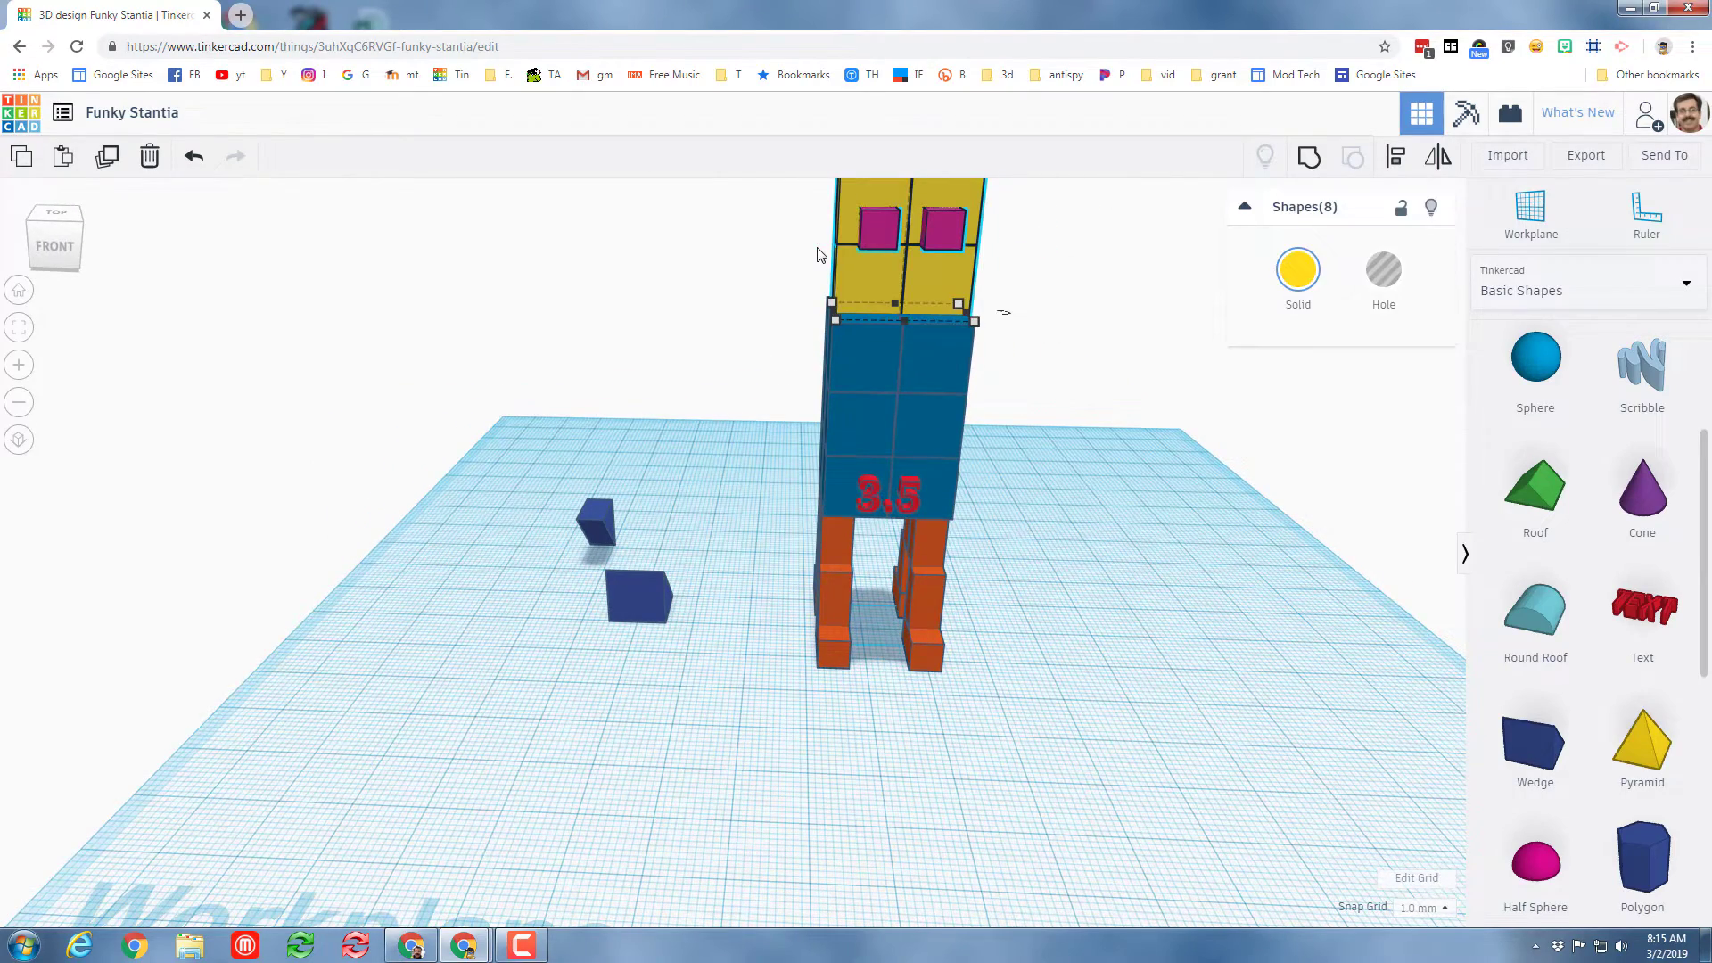
key("Left")
left_click(703, 318)
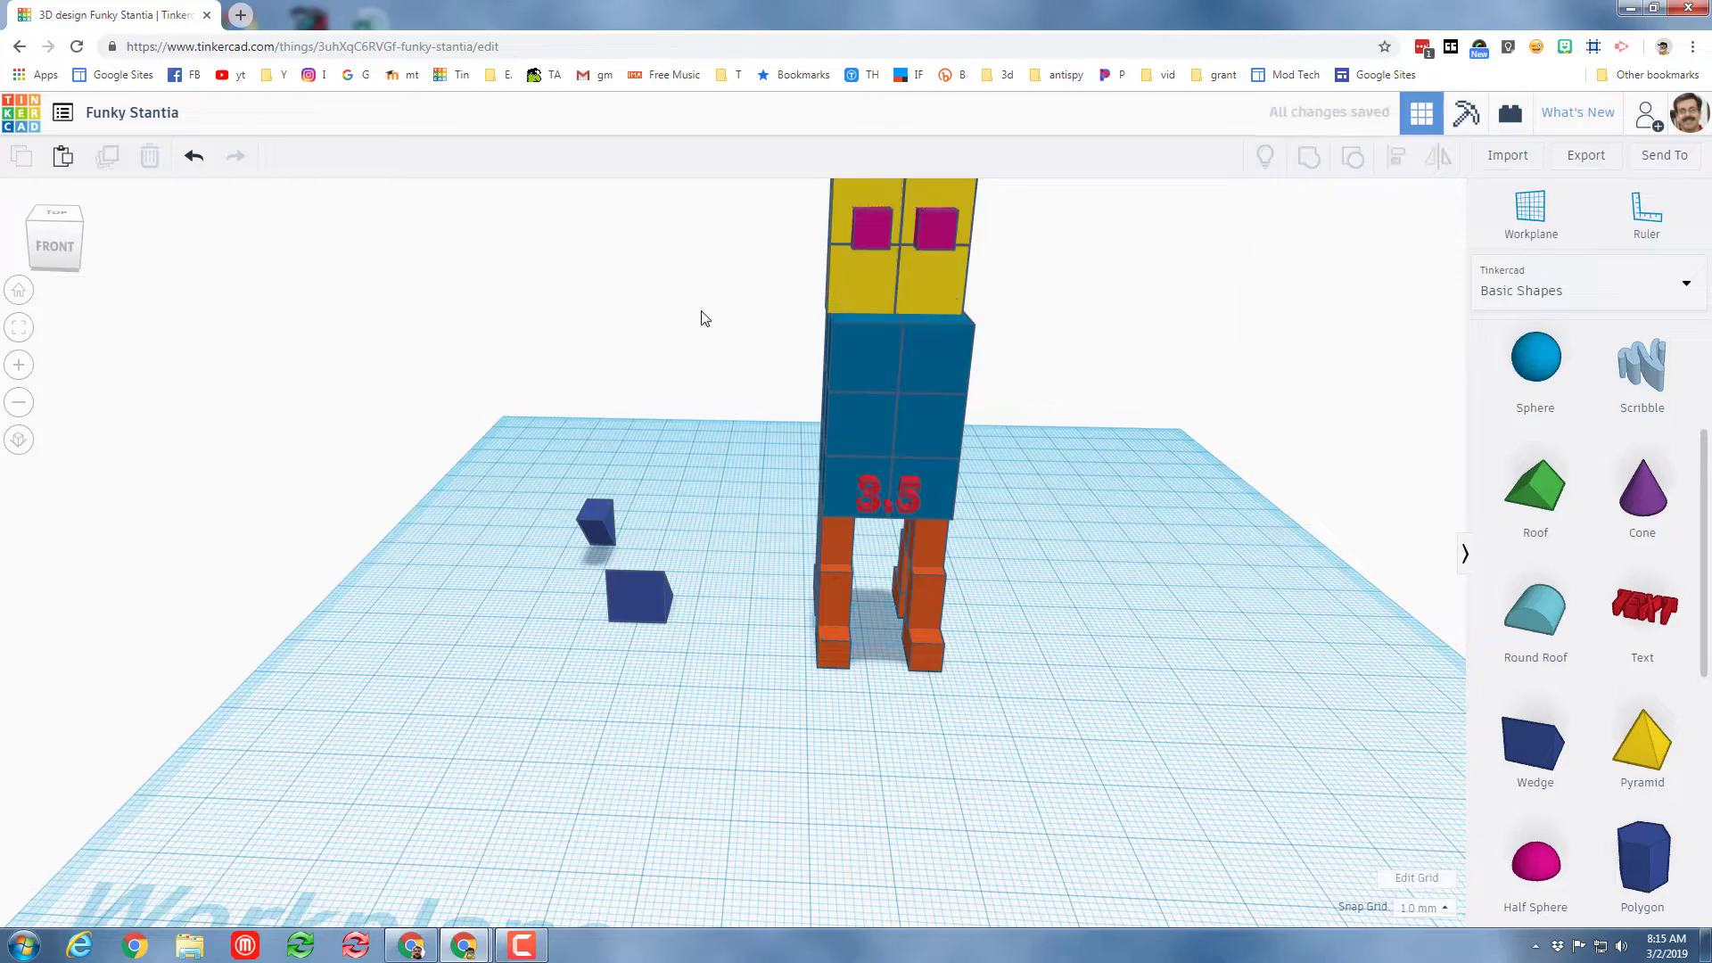
Rotate the raised dark blue wedge -90 degrees about its vertical axis and view it up close
right_click_drag(704, 317, 884, 344)
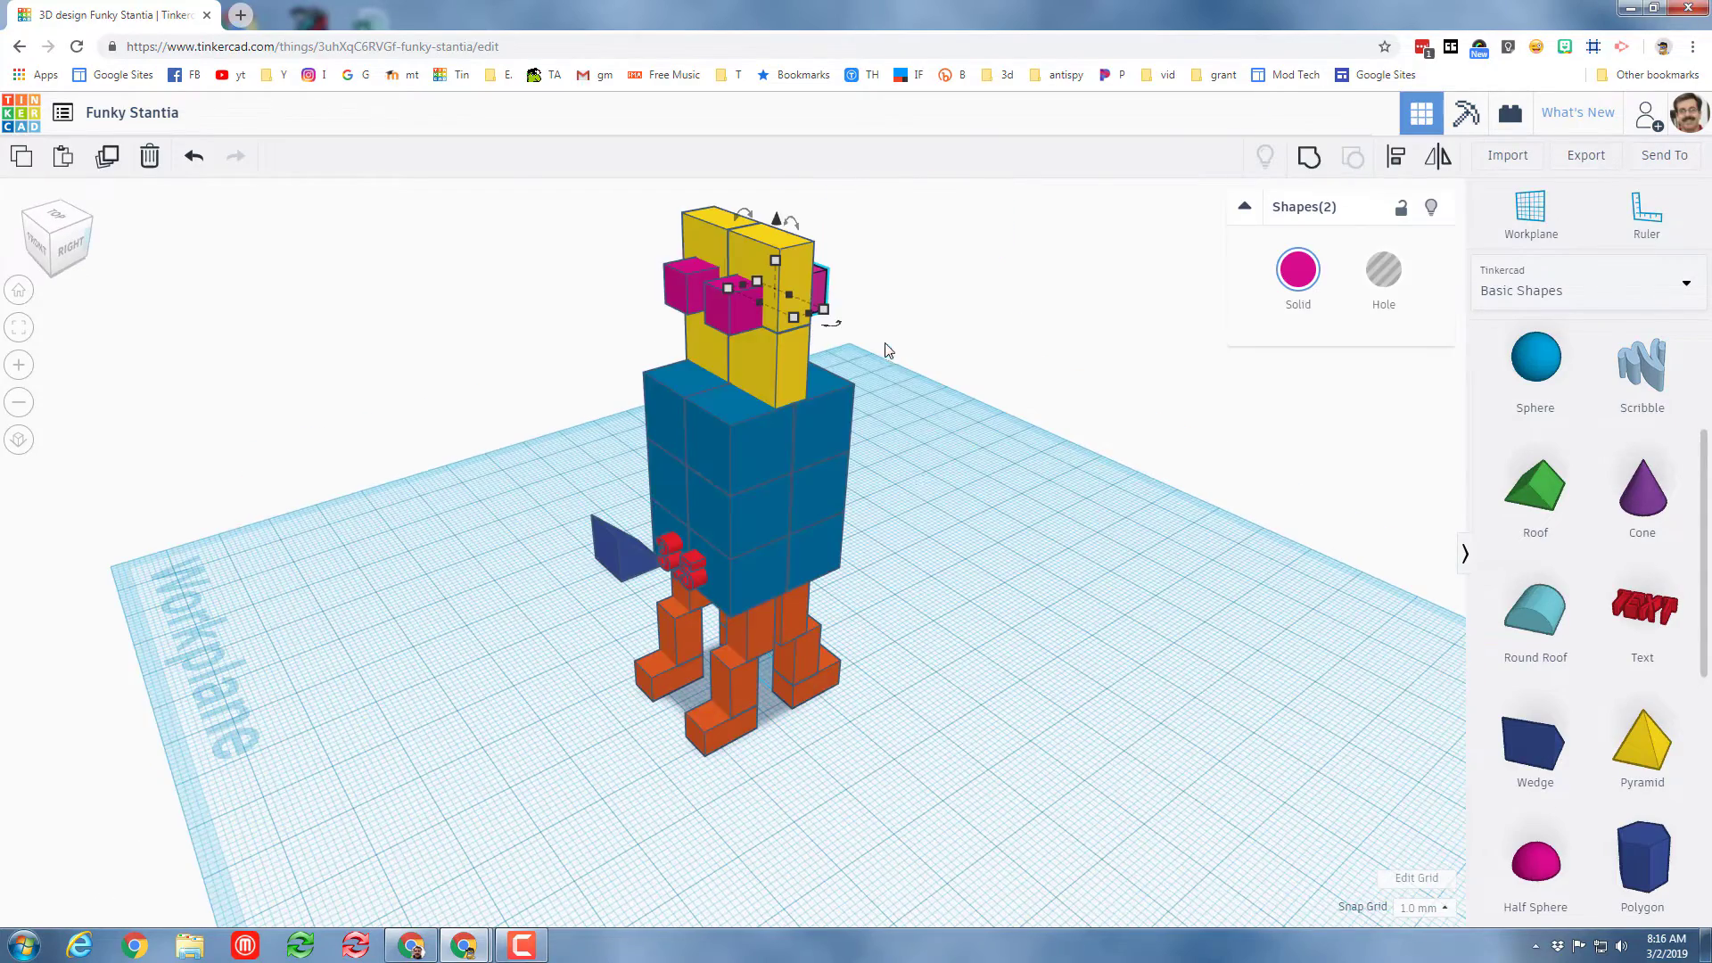
mouse_move(1061, 489)
right_mouse_down()
mouse_move(1046, 489)
mouse_move(1063, 491)
right_mouse_up()
left_click(628, 496)
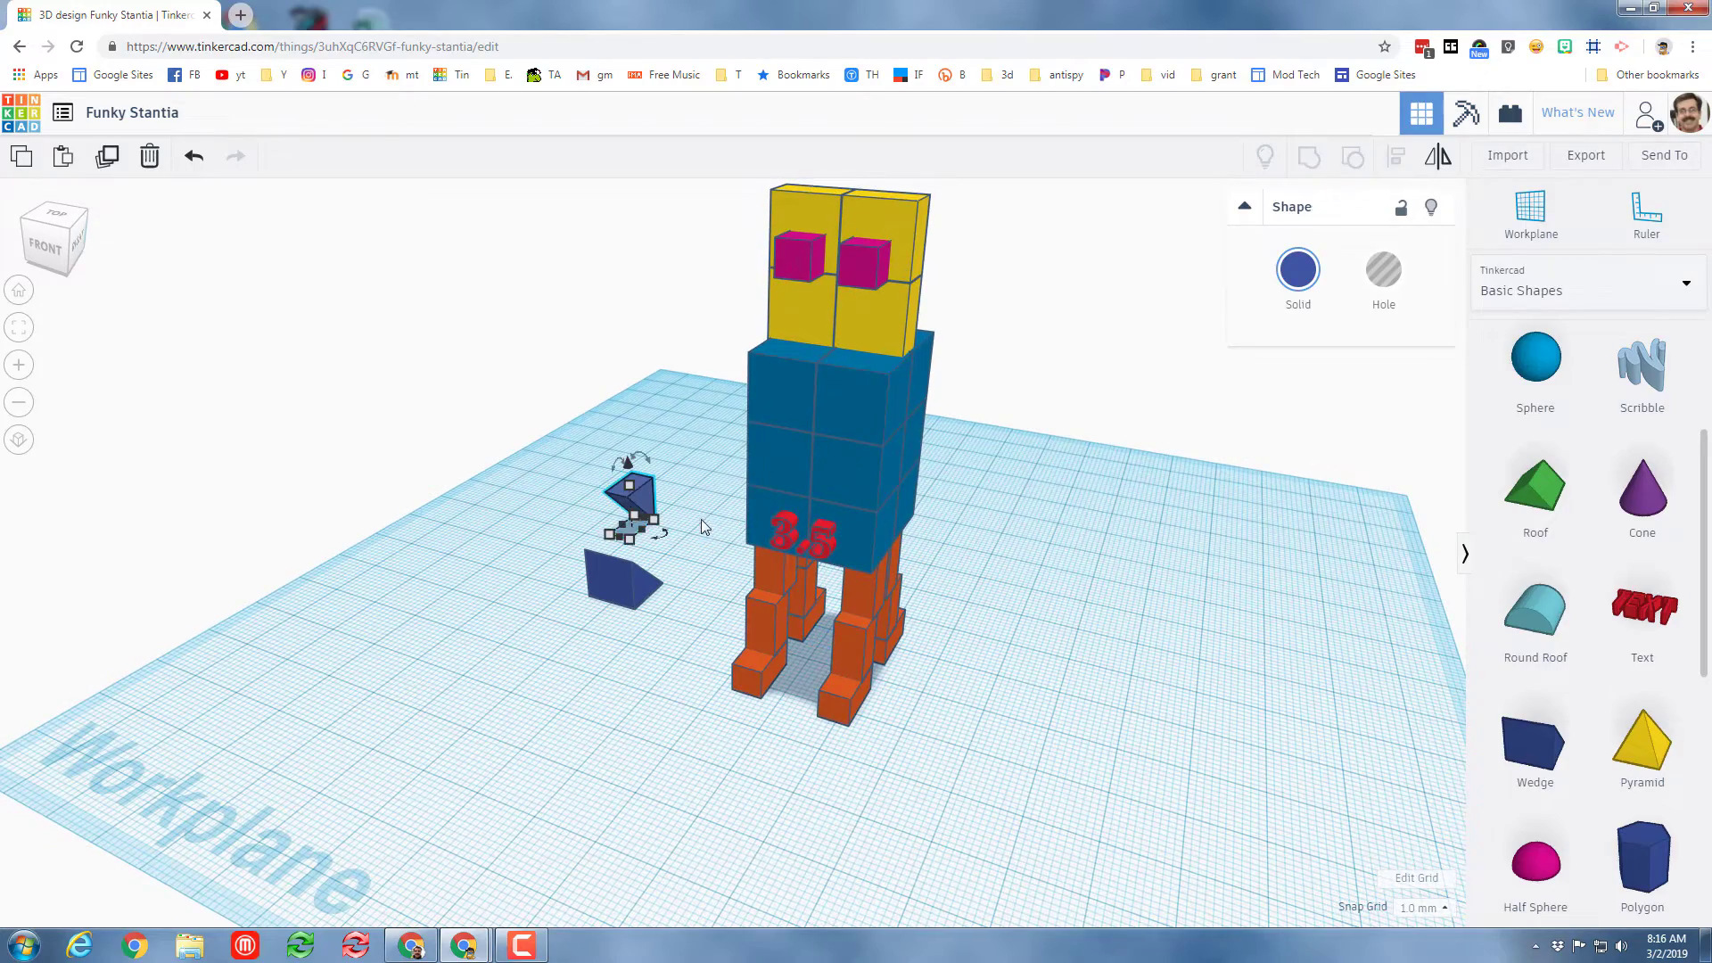
right_click_drag(701, 519, 840, 539)
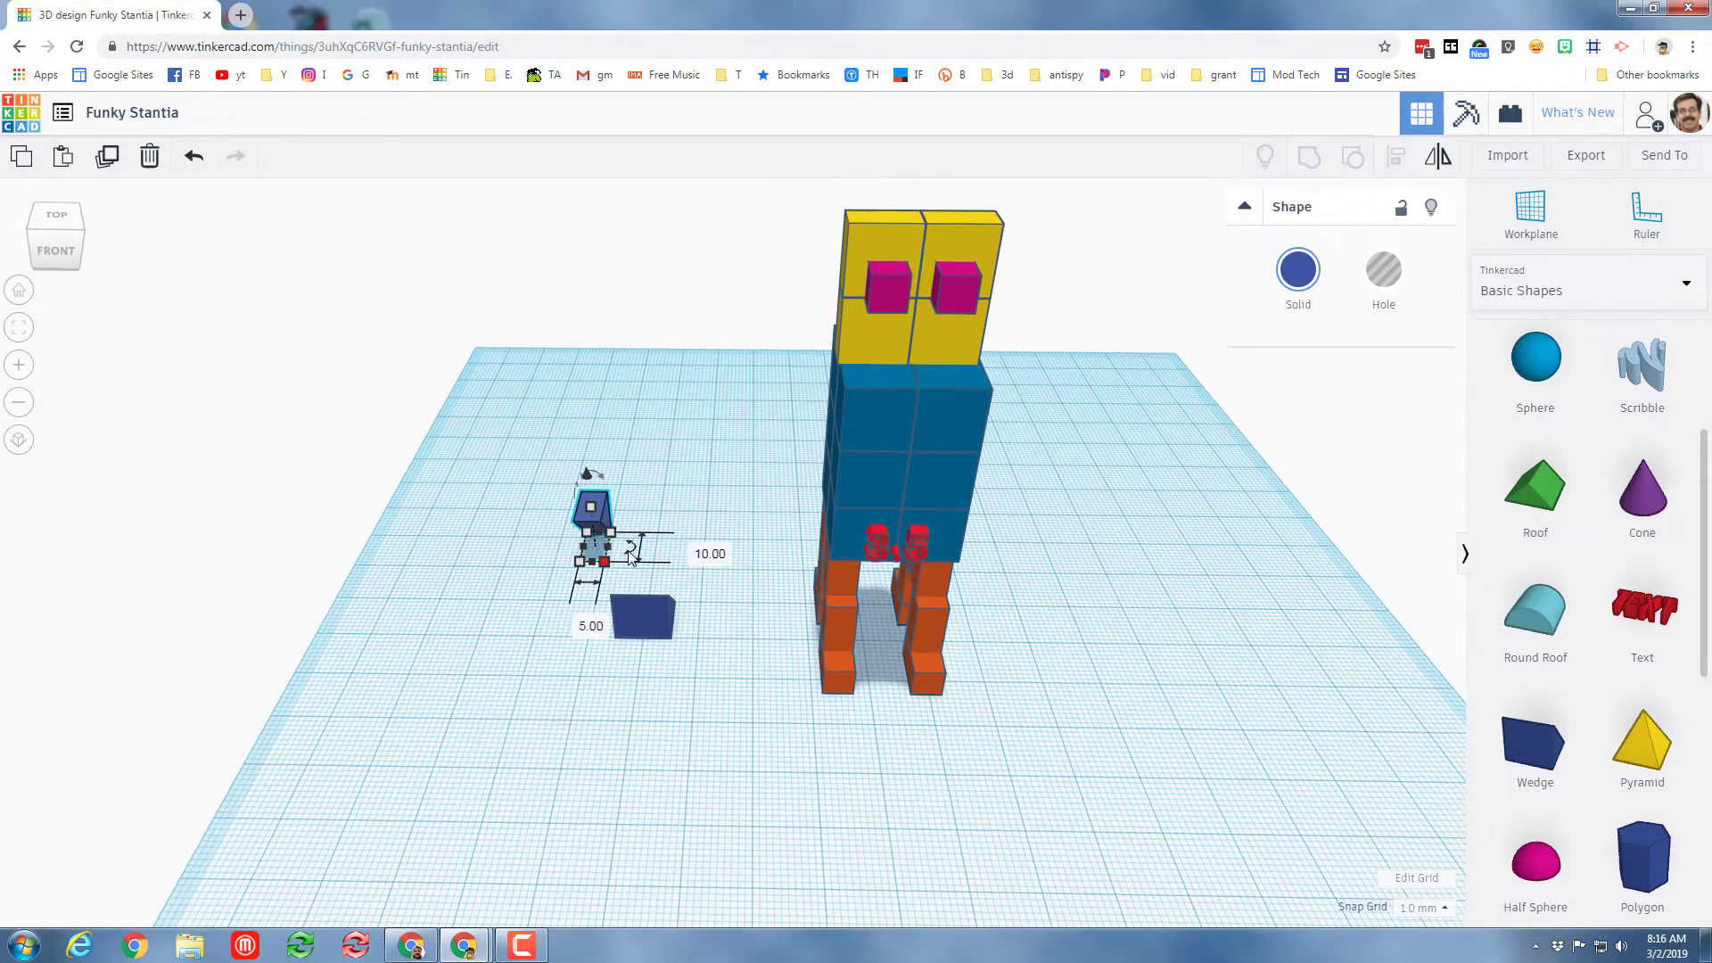
left_click_drag(630, 548, 592, 565)
left_click(27, 331)
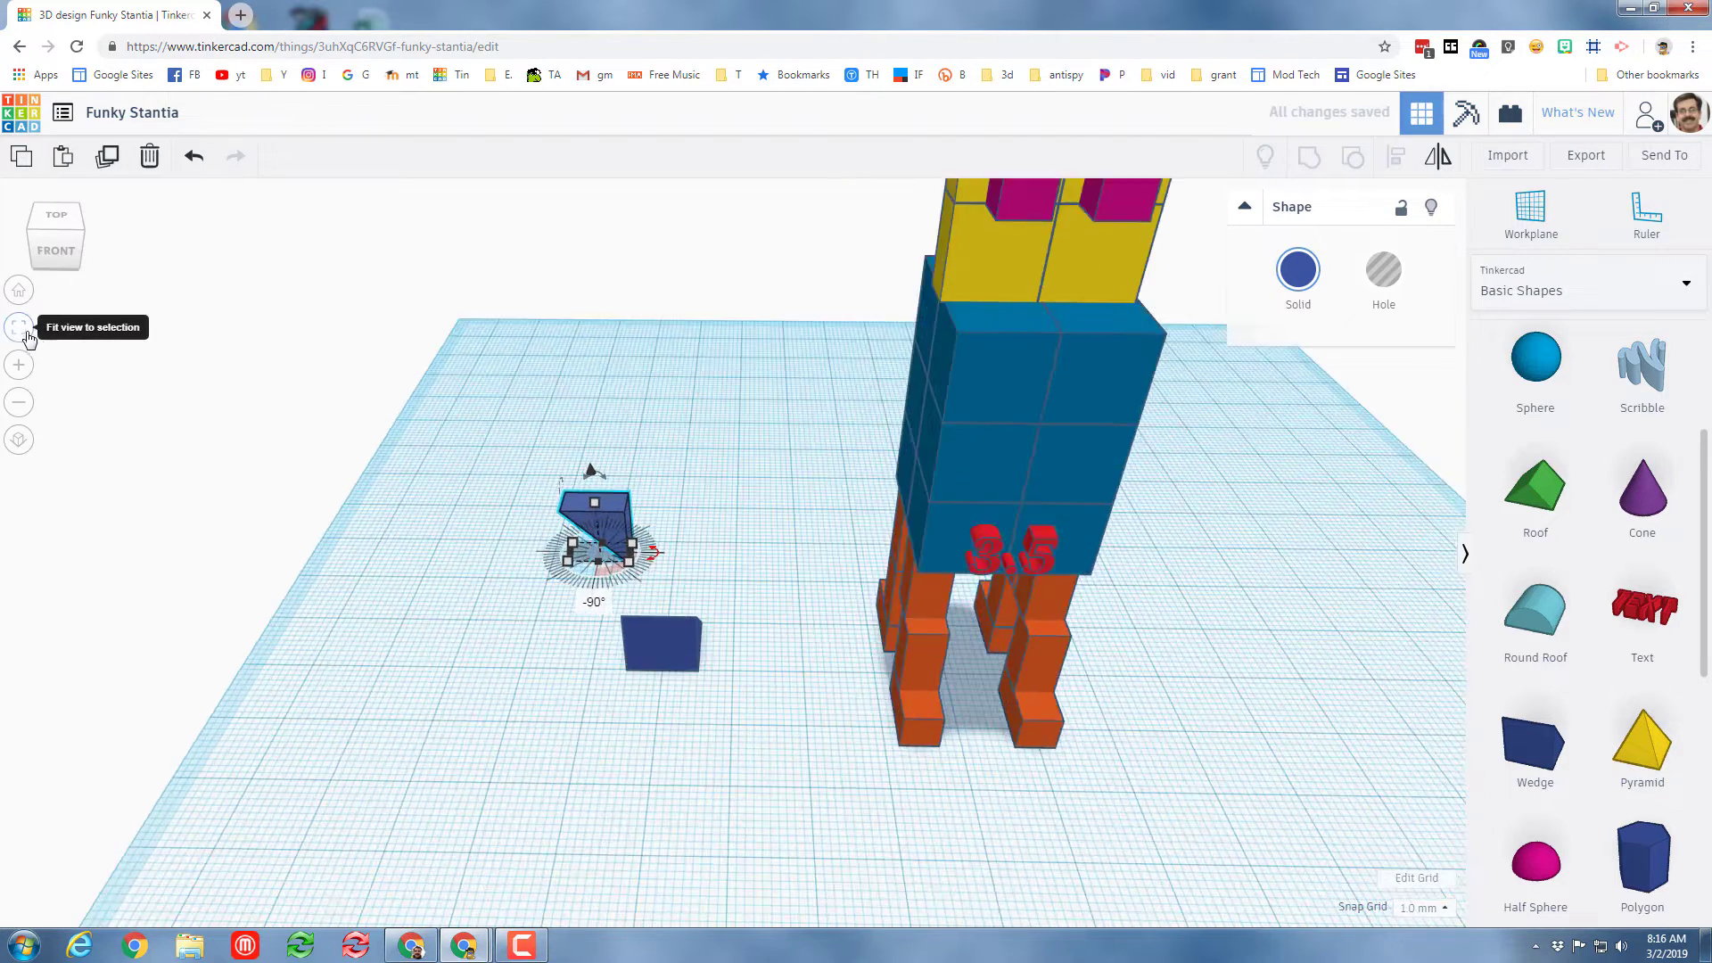
scroll(408, 435, "down", 3)
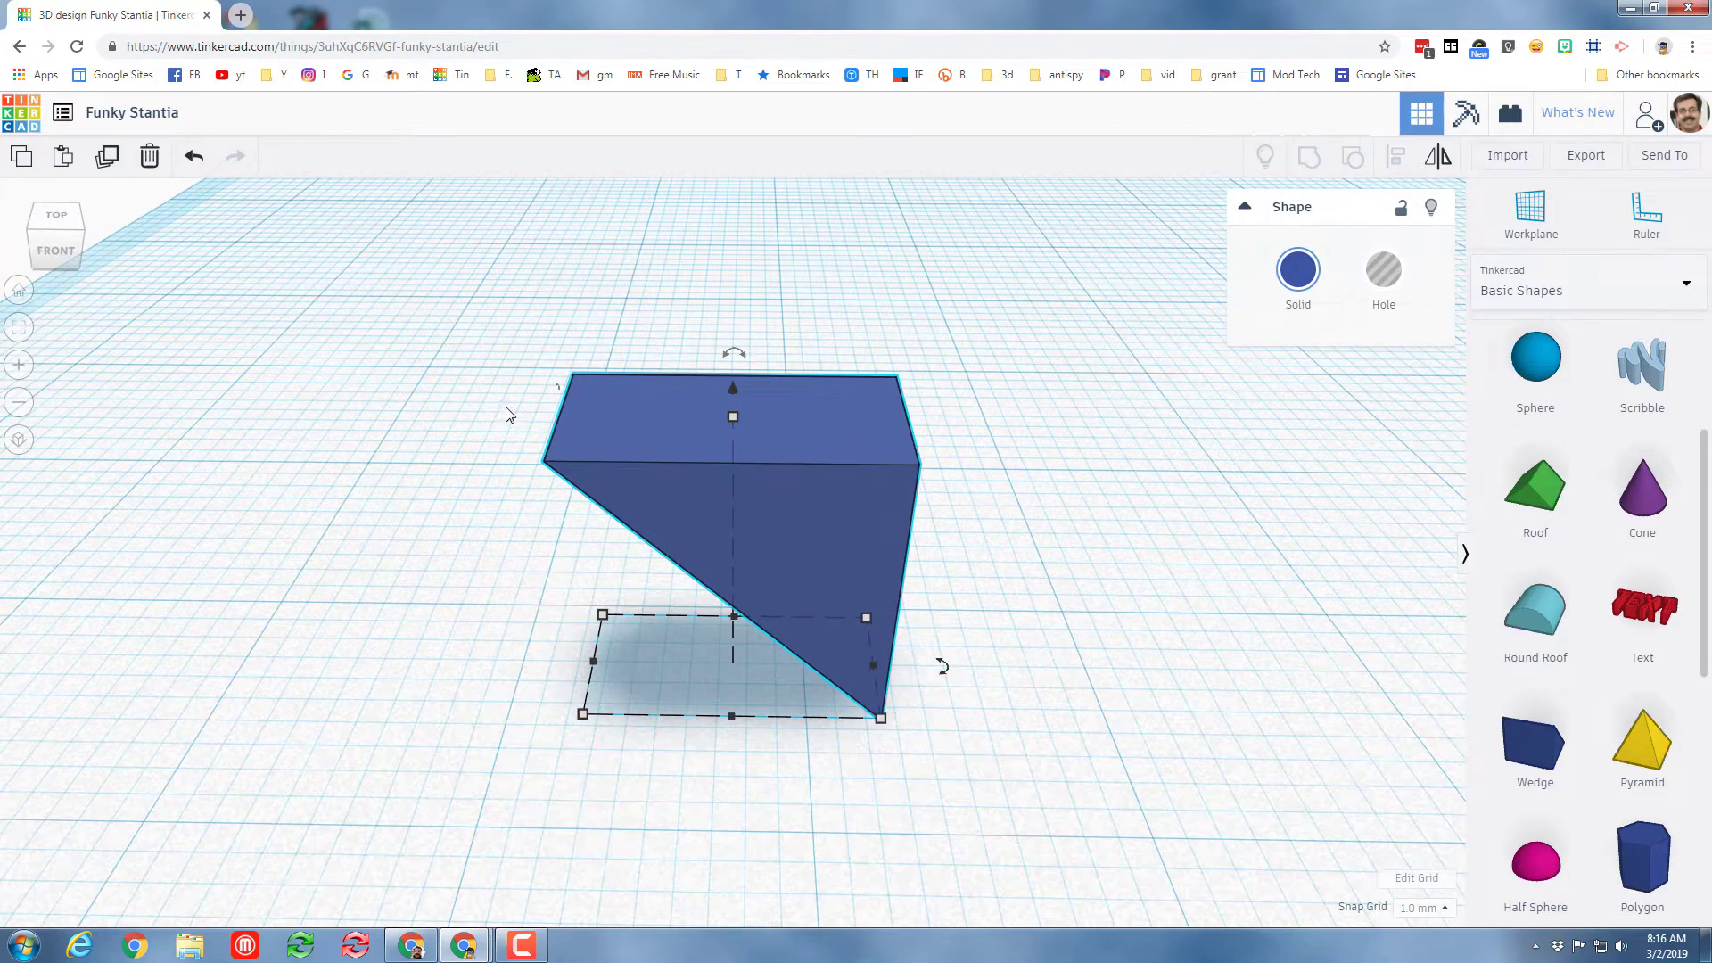
Place the workplane on the left side of the blue body and drop the rotated dark blue wedge onto it
left_click(19, 290)
right_click_drag(598, 520, 707, 472)
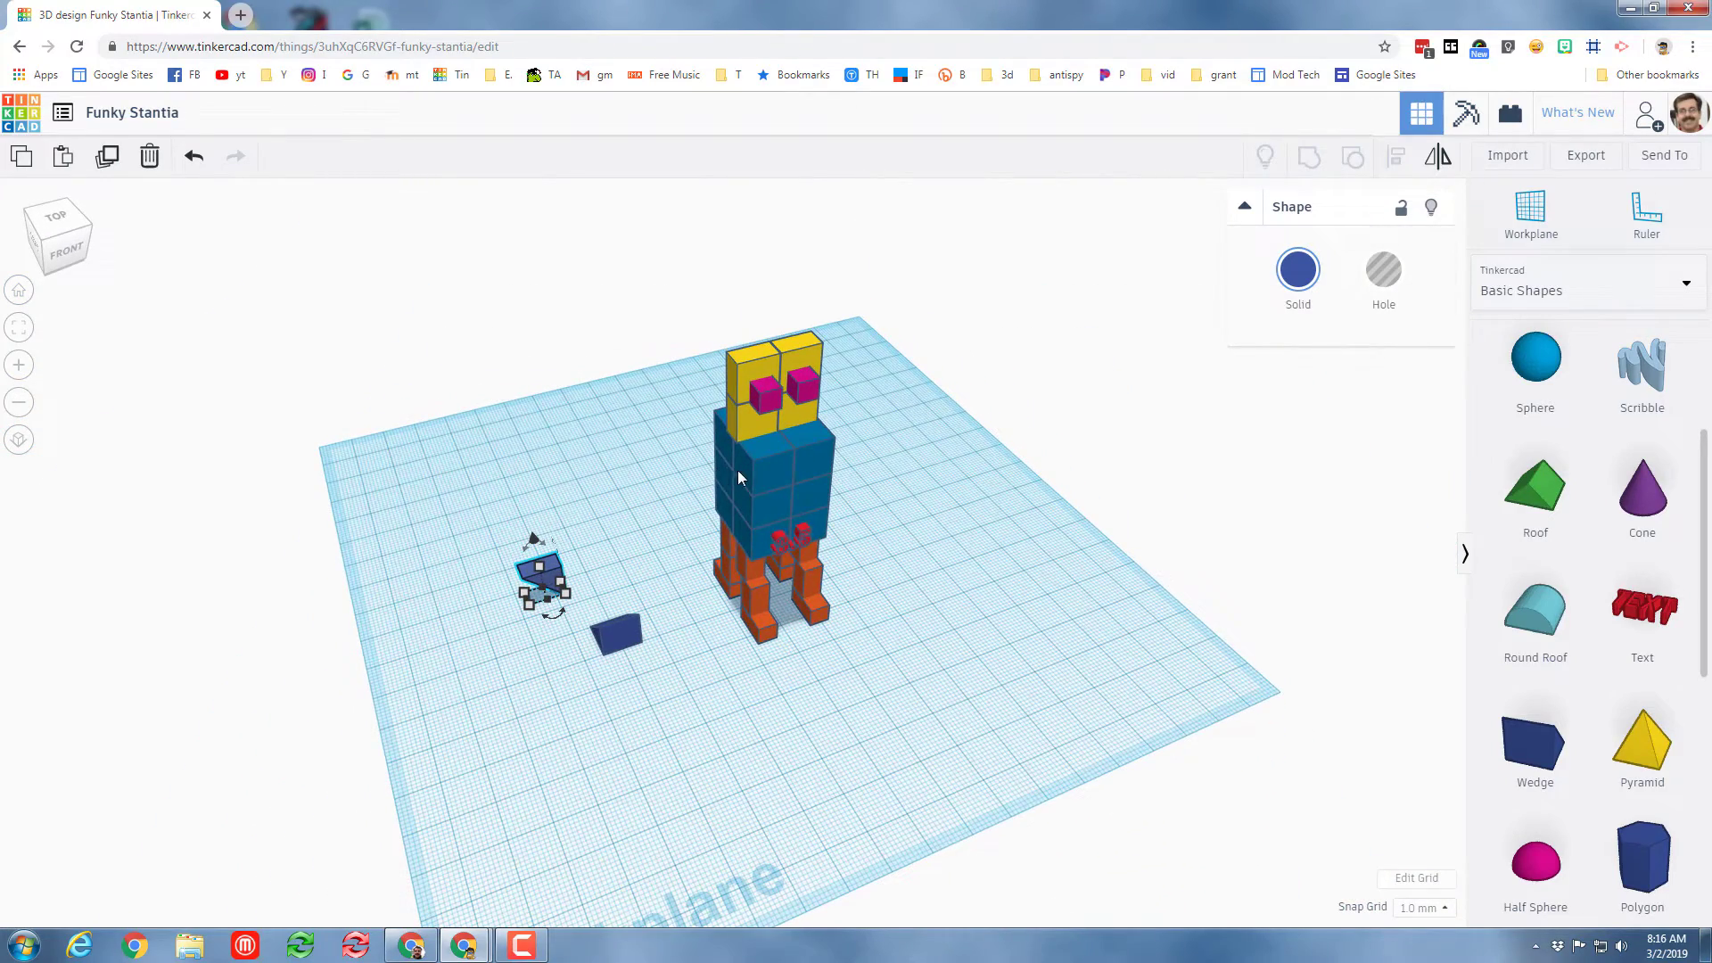
key("w")
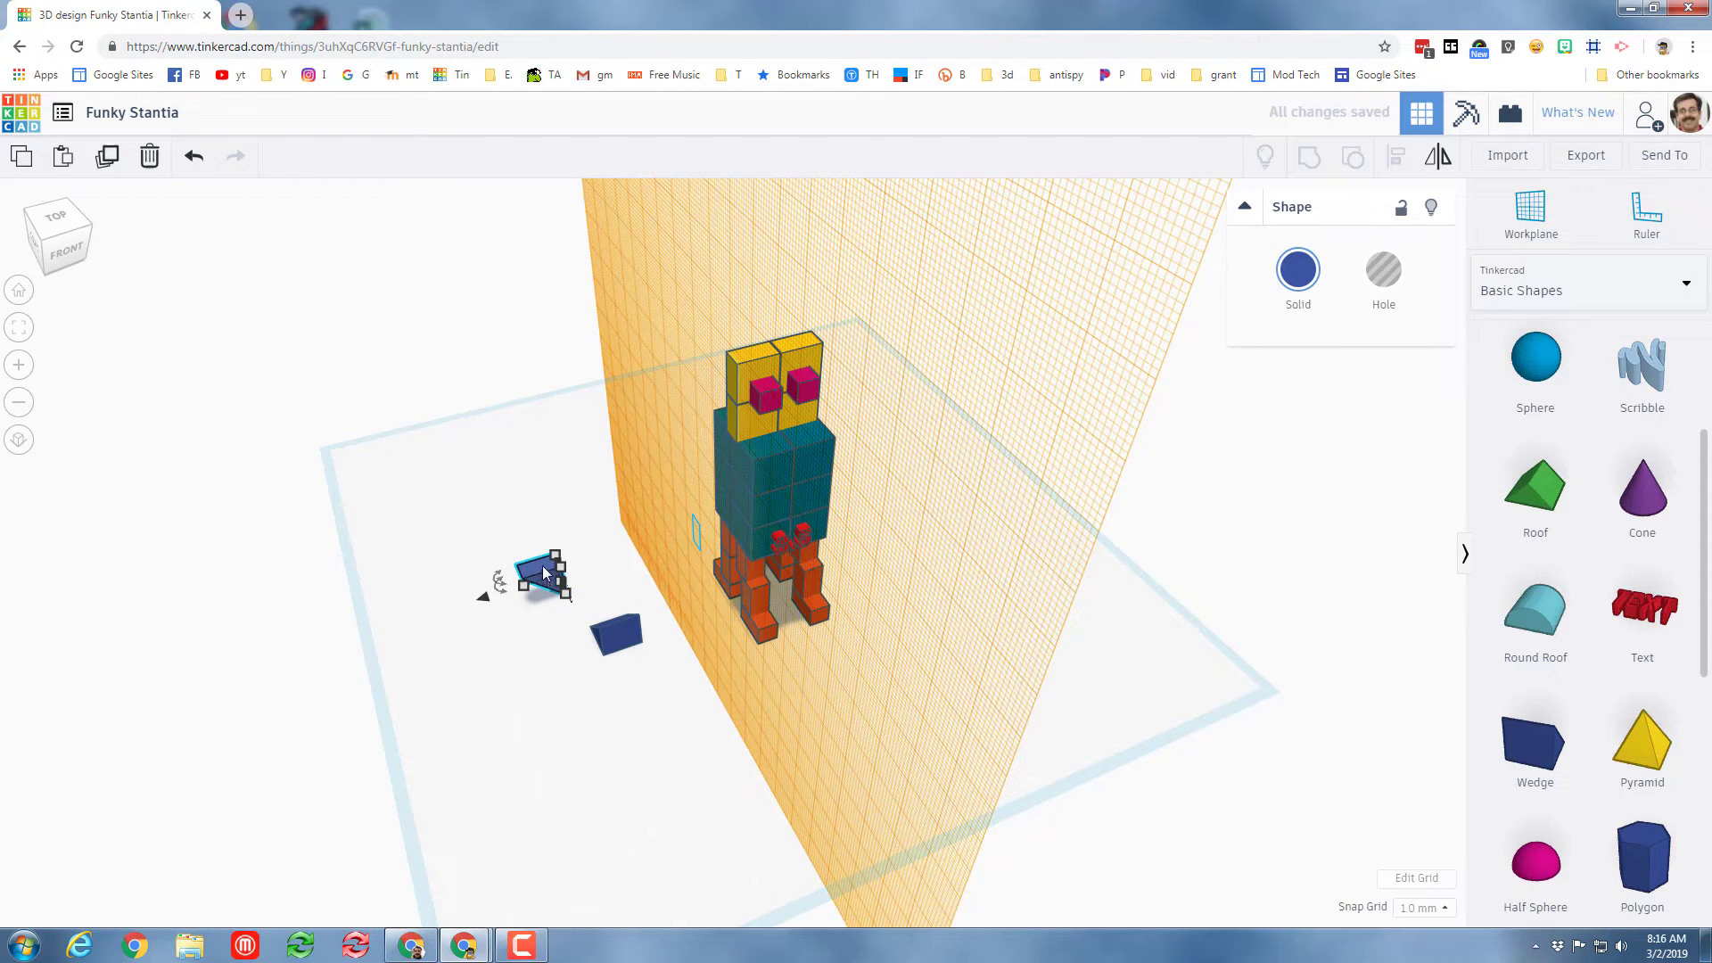
key("d")
Move the wedge across the body's left side and raise it until it sits centred near the body's upper edge
key("Right")
key("Right")
key("Right")
key("Right")
key("Right")
key("Right")
key("Right")
key("Right")
key("Right")
key("Right")
key("Right")
key("Right")
key("Right")
key("Right")
key("Right")
key("Right")
key("Right")
key("Right")
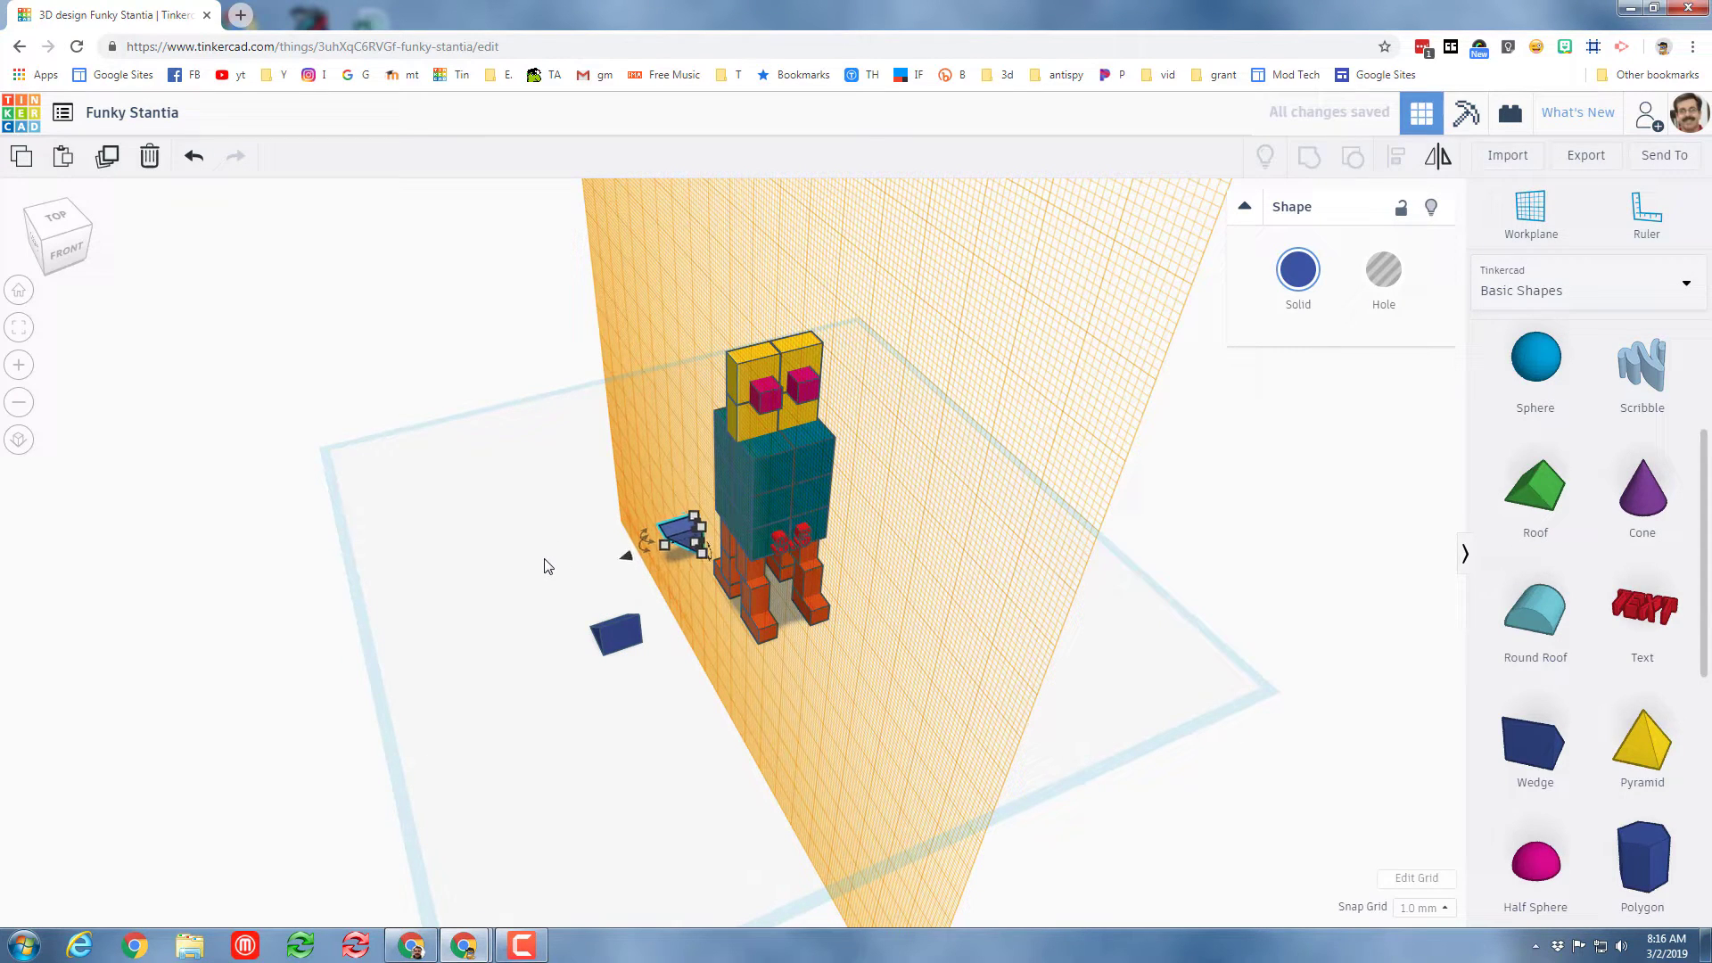
key("Up")
key("Up")
key("ctrl+Up")
key("ctrl+Up")
key("ctrl+Up")
key("ctrl+Up")
key("ctrl+Up")
key("ctrl+Up")
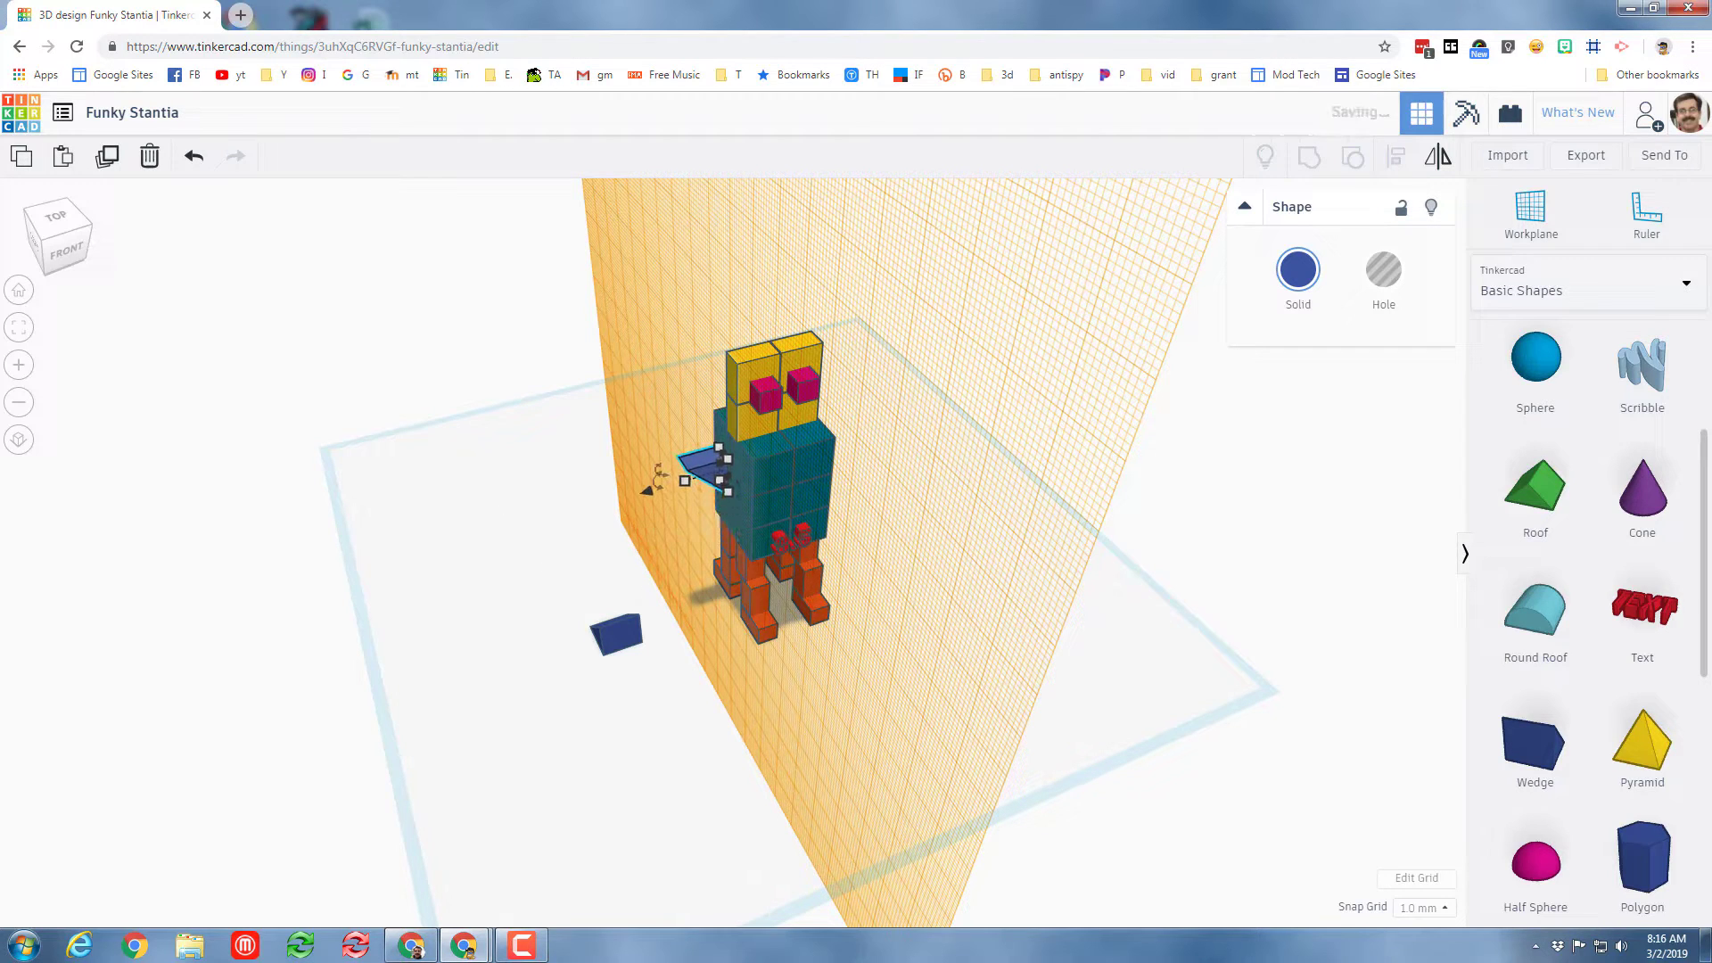
left_click(33, 245)
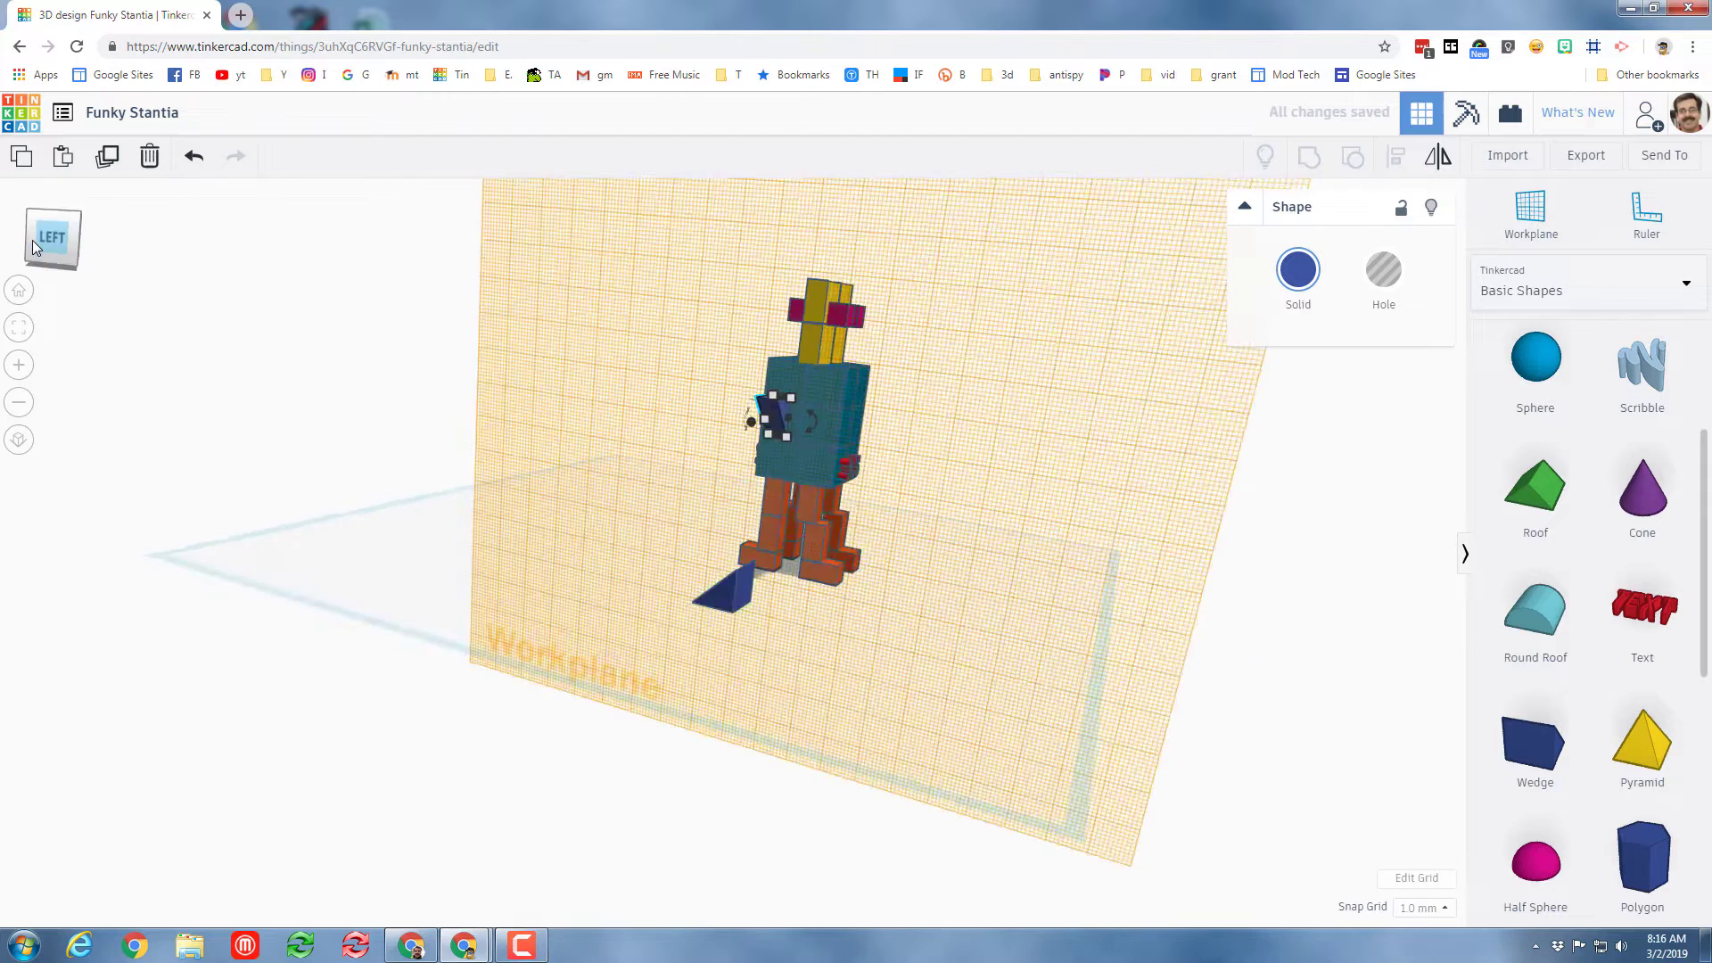
key("ctrl+Right")
key("ctrl+Right")
key("ctrl+Right")
key("ctrl+Right")
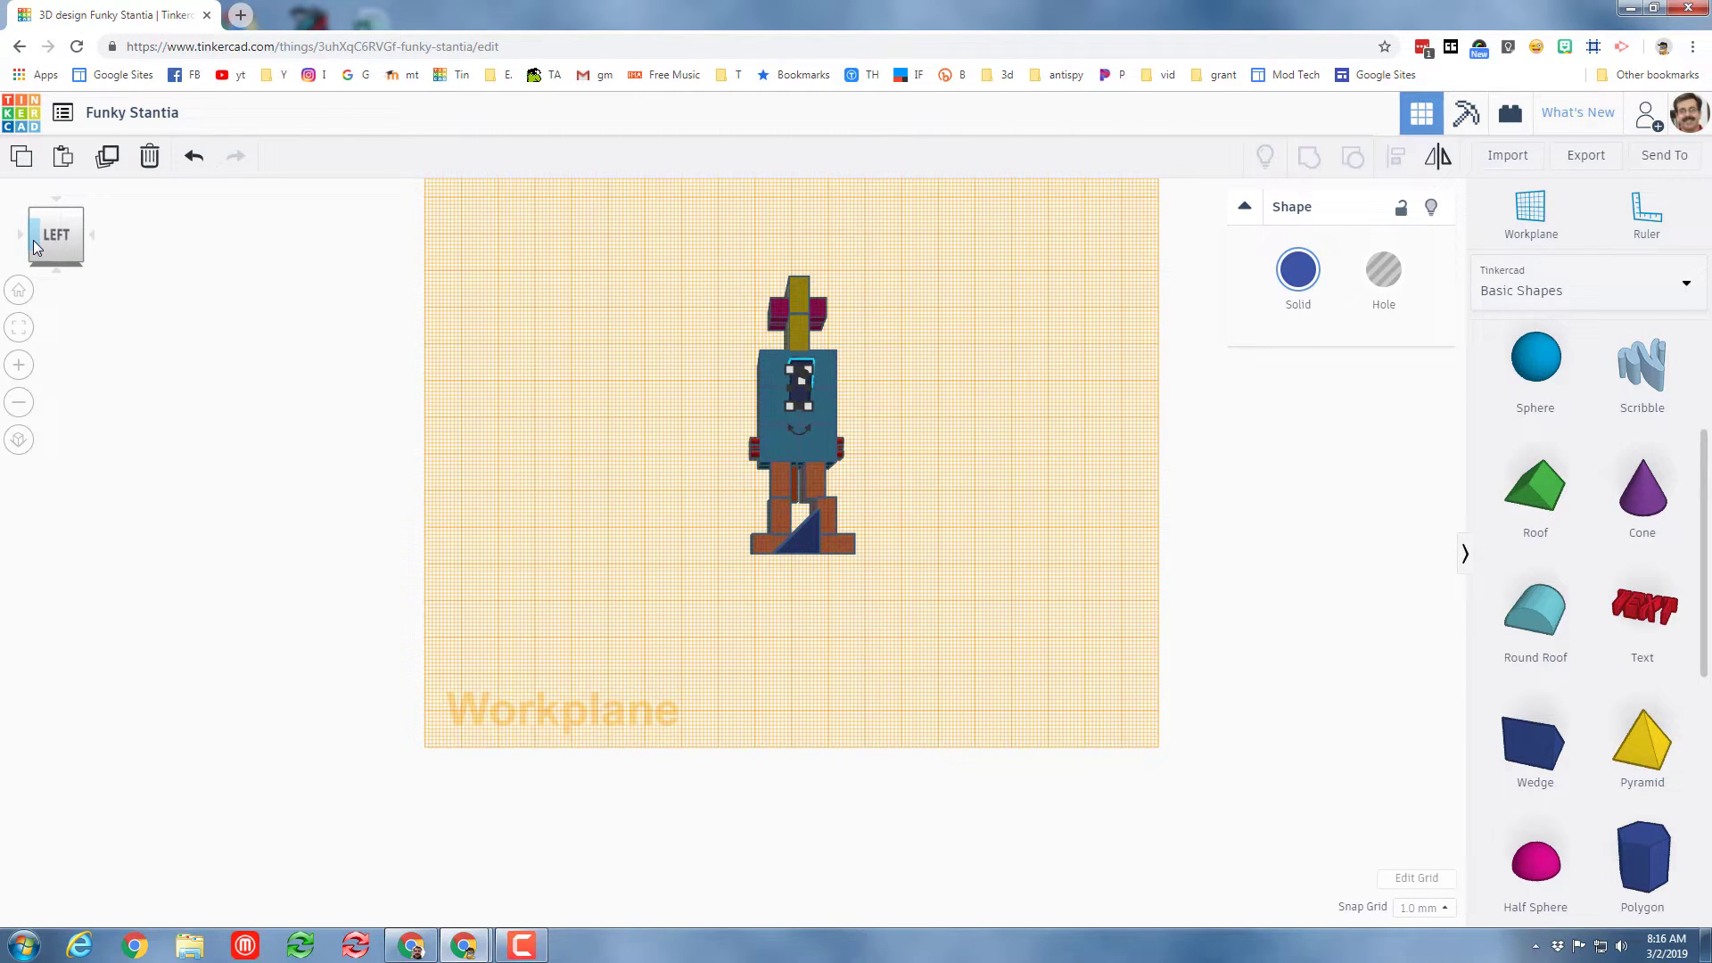
Duplicate the attached wedge in place and mirror the copy left-to-right
left_click(19, 327)
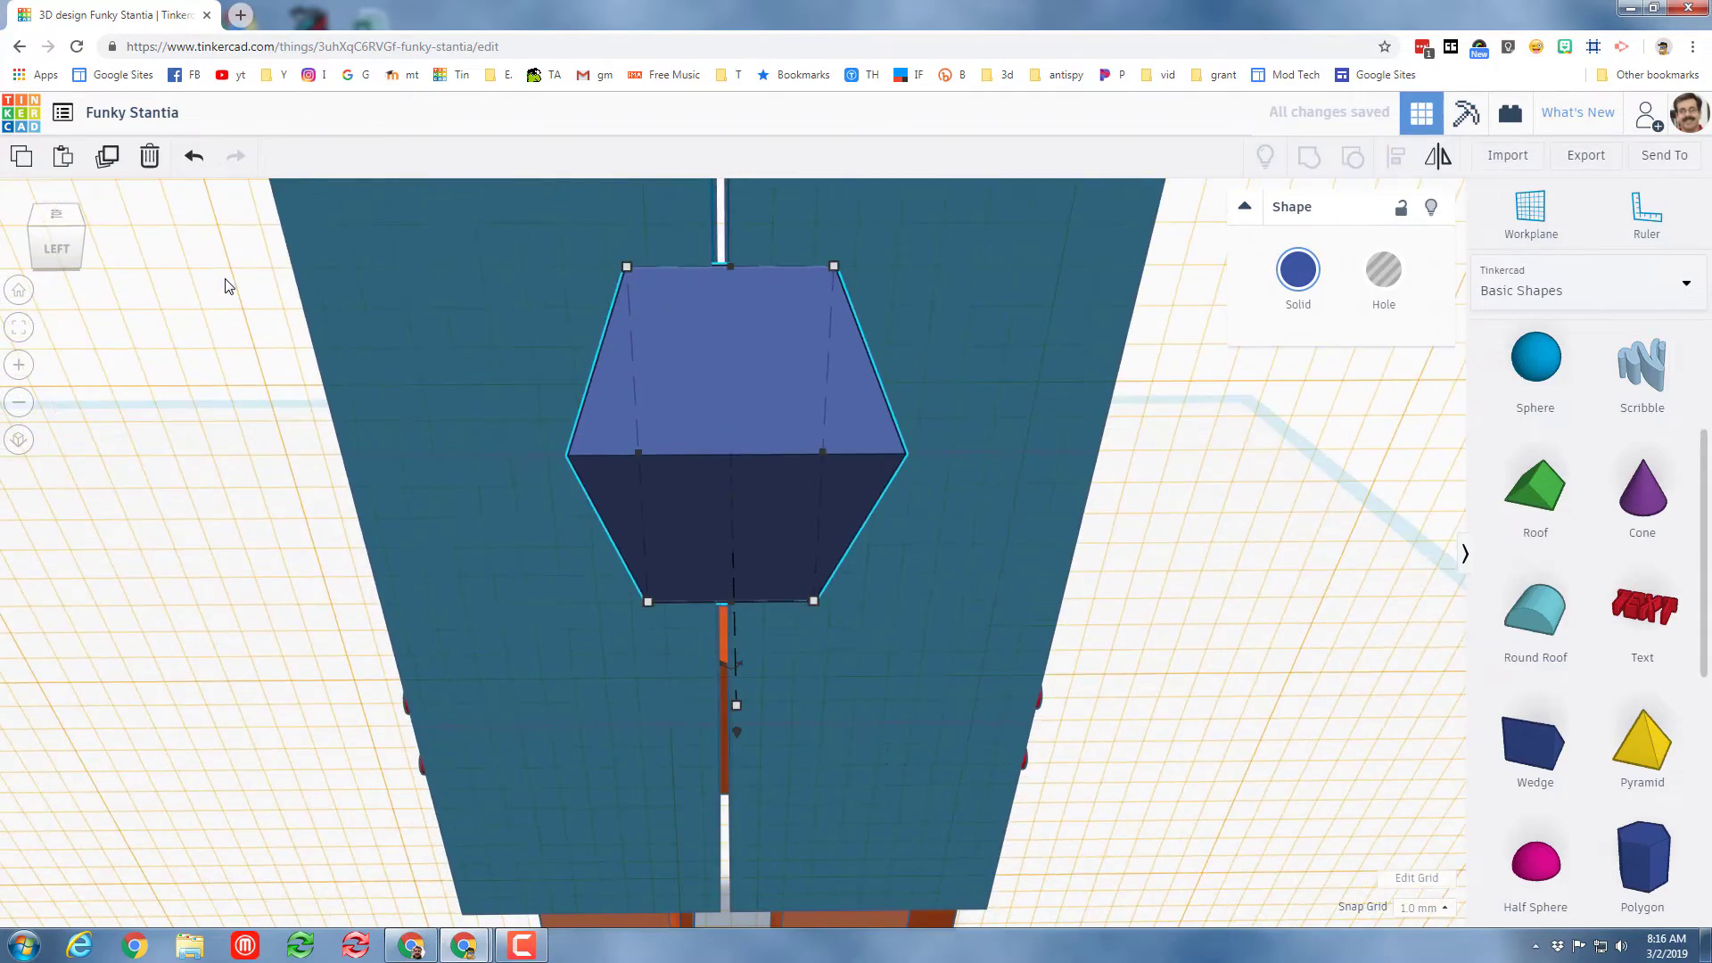
scroll(223, 289, "down", 5)
right_click_drag(223, 290, 420, 276)
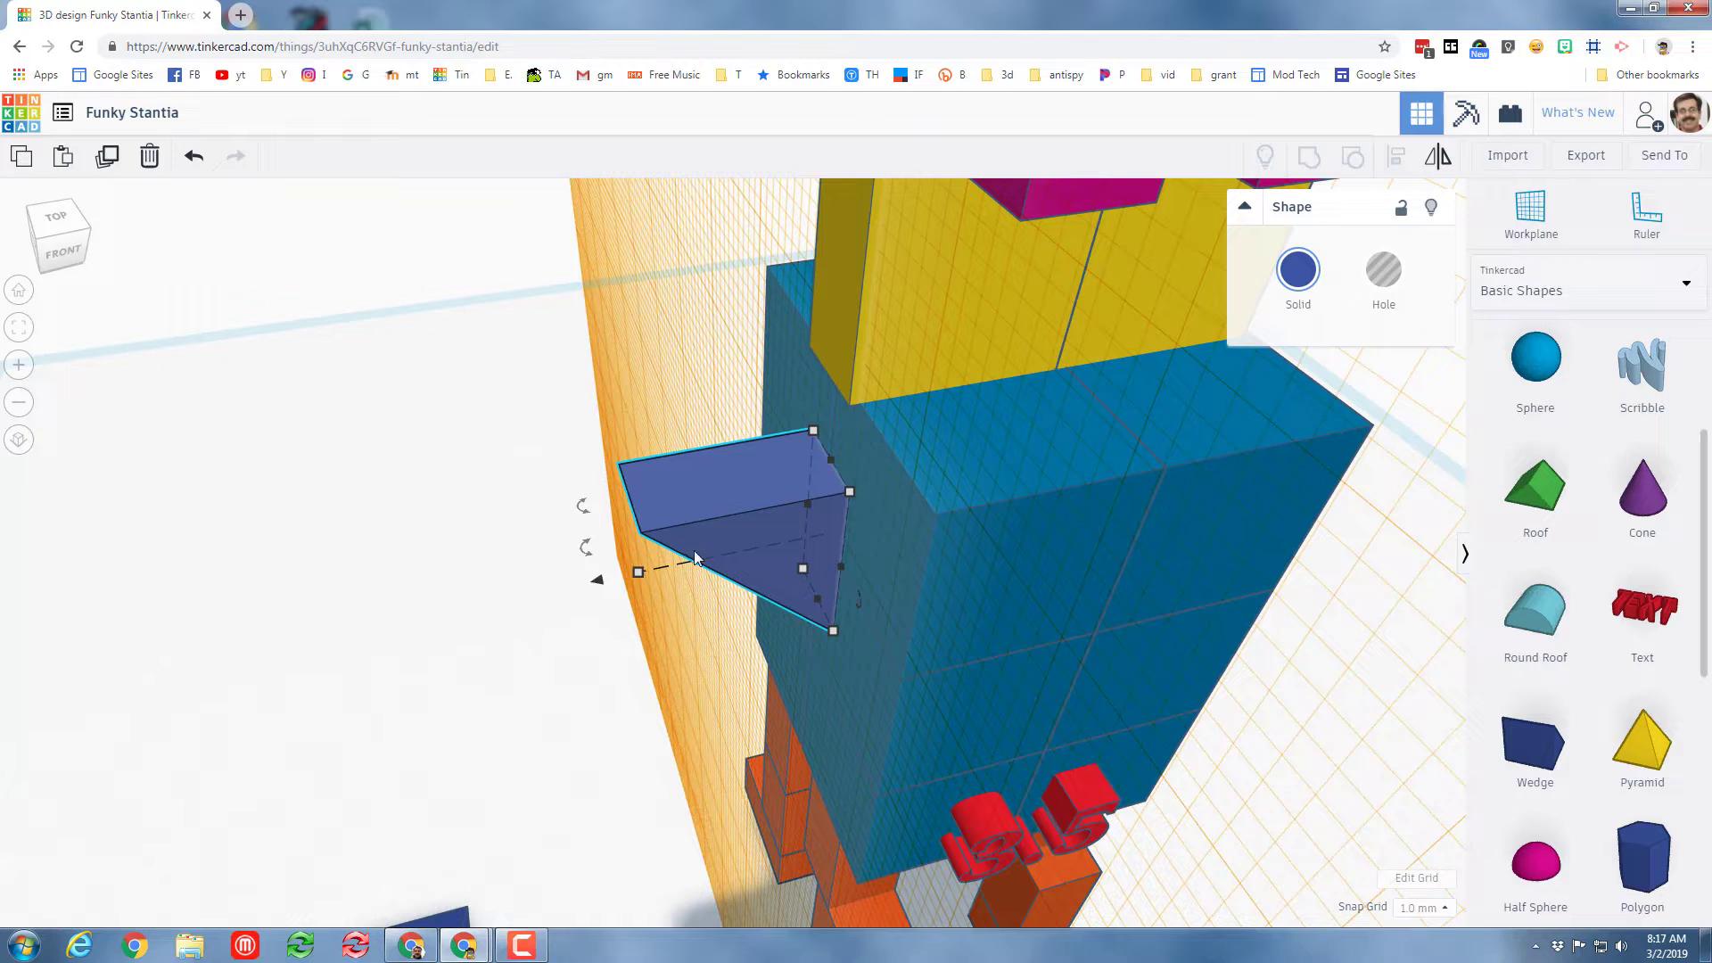
left_click(107, 165)
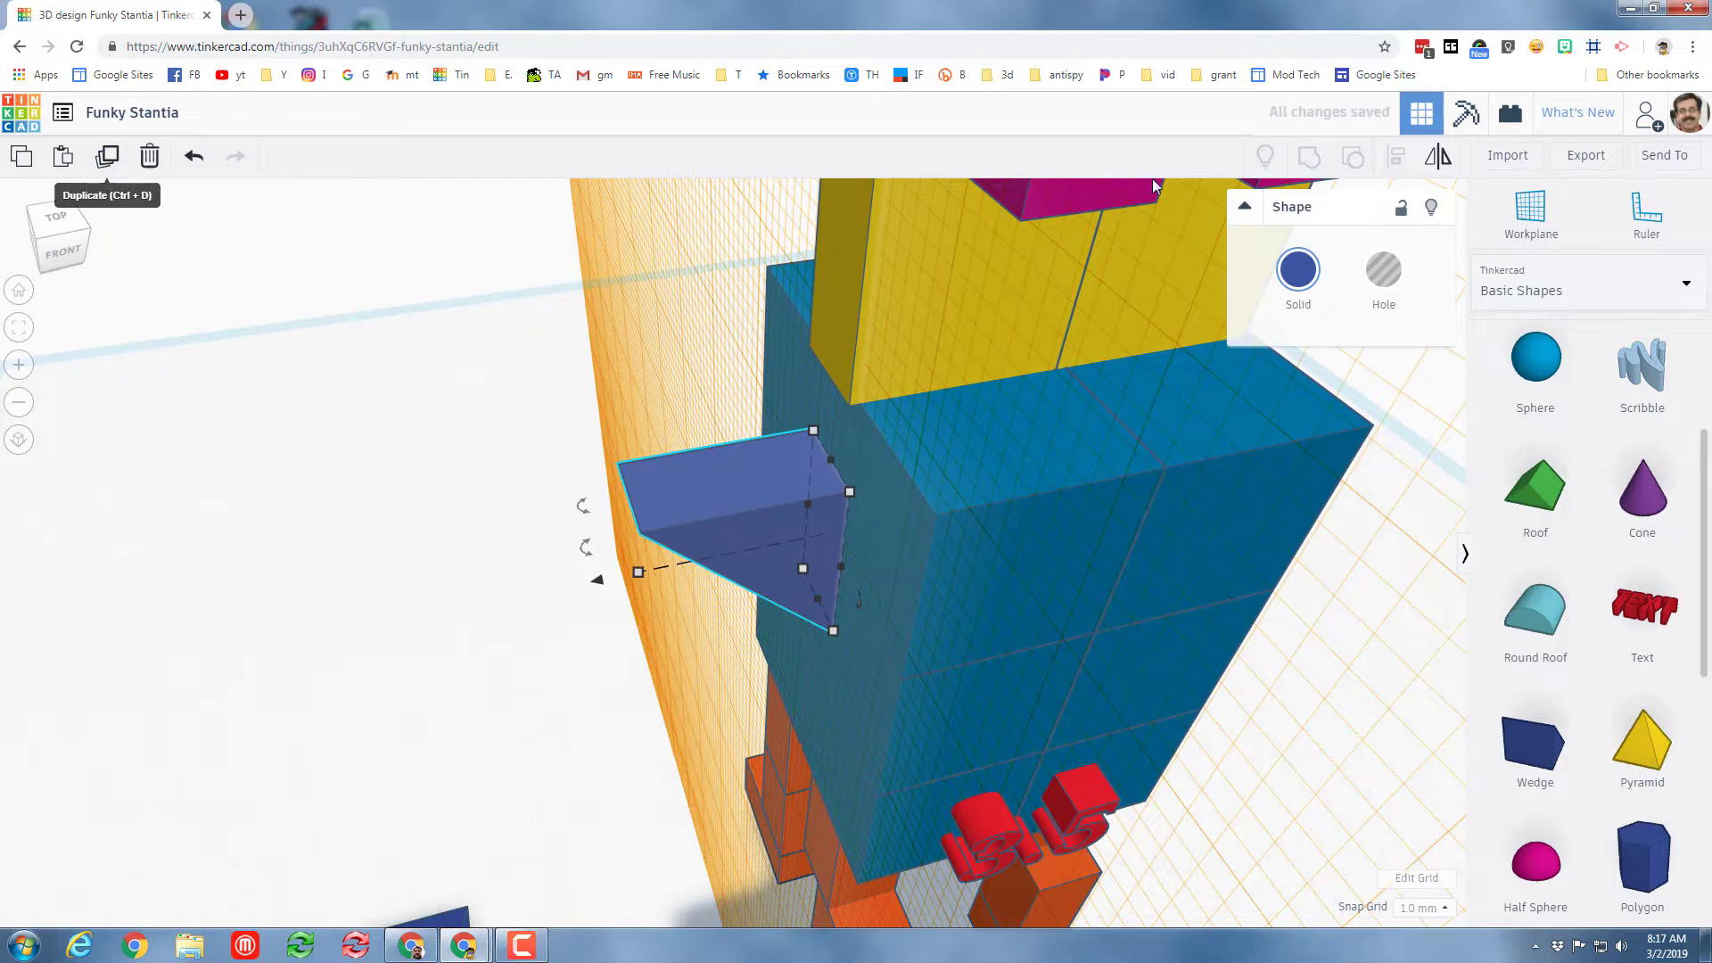
left_click(1437, 160)
left_click_drag(747, 693, 745, 692)
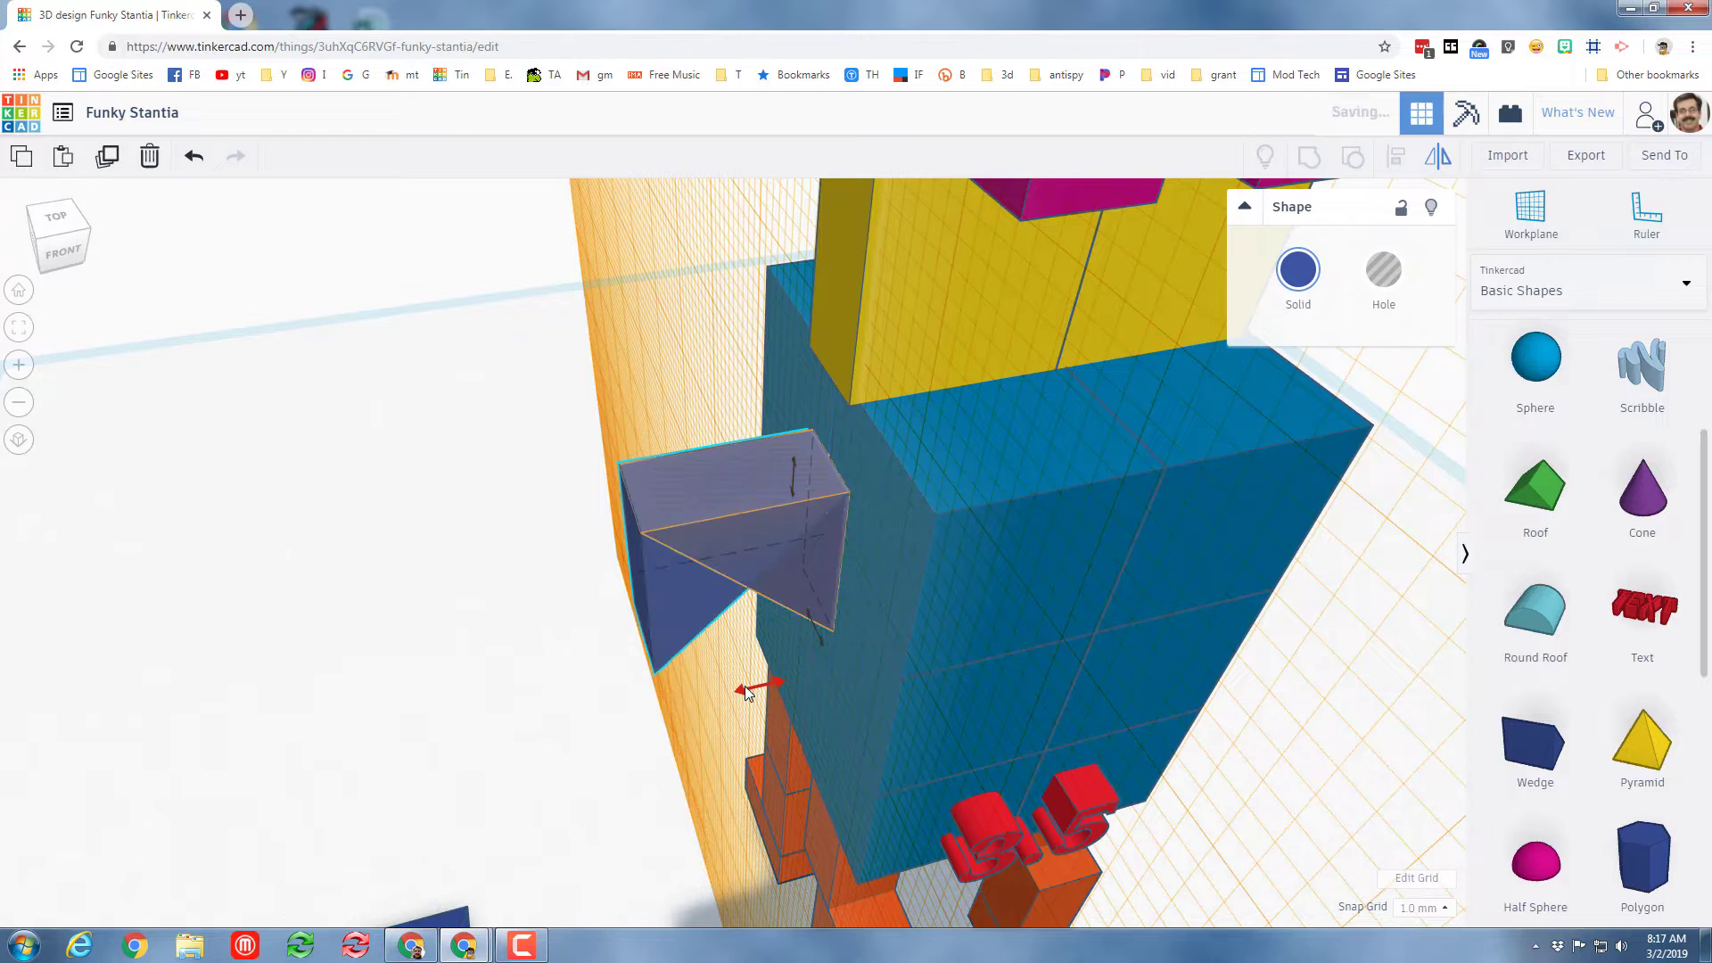
Place the workplane on the right side of the blue body and drop the mirrored wedge onto it as the second arm
right_click_drag(1407, 679, 924, 619)
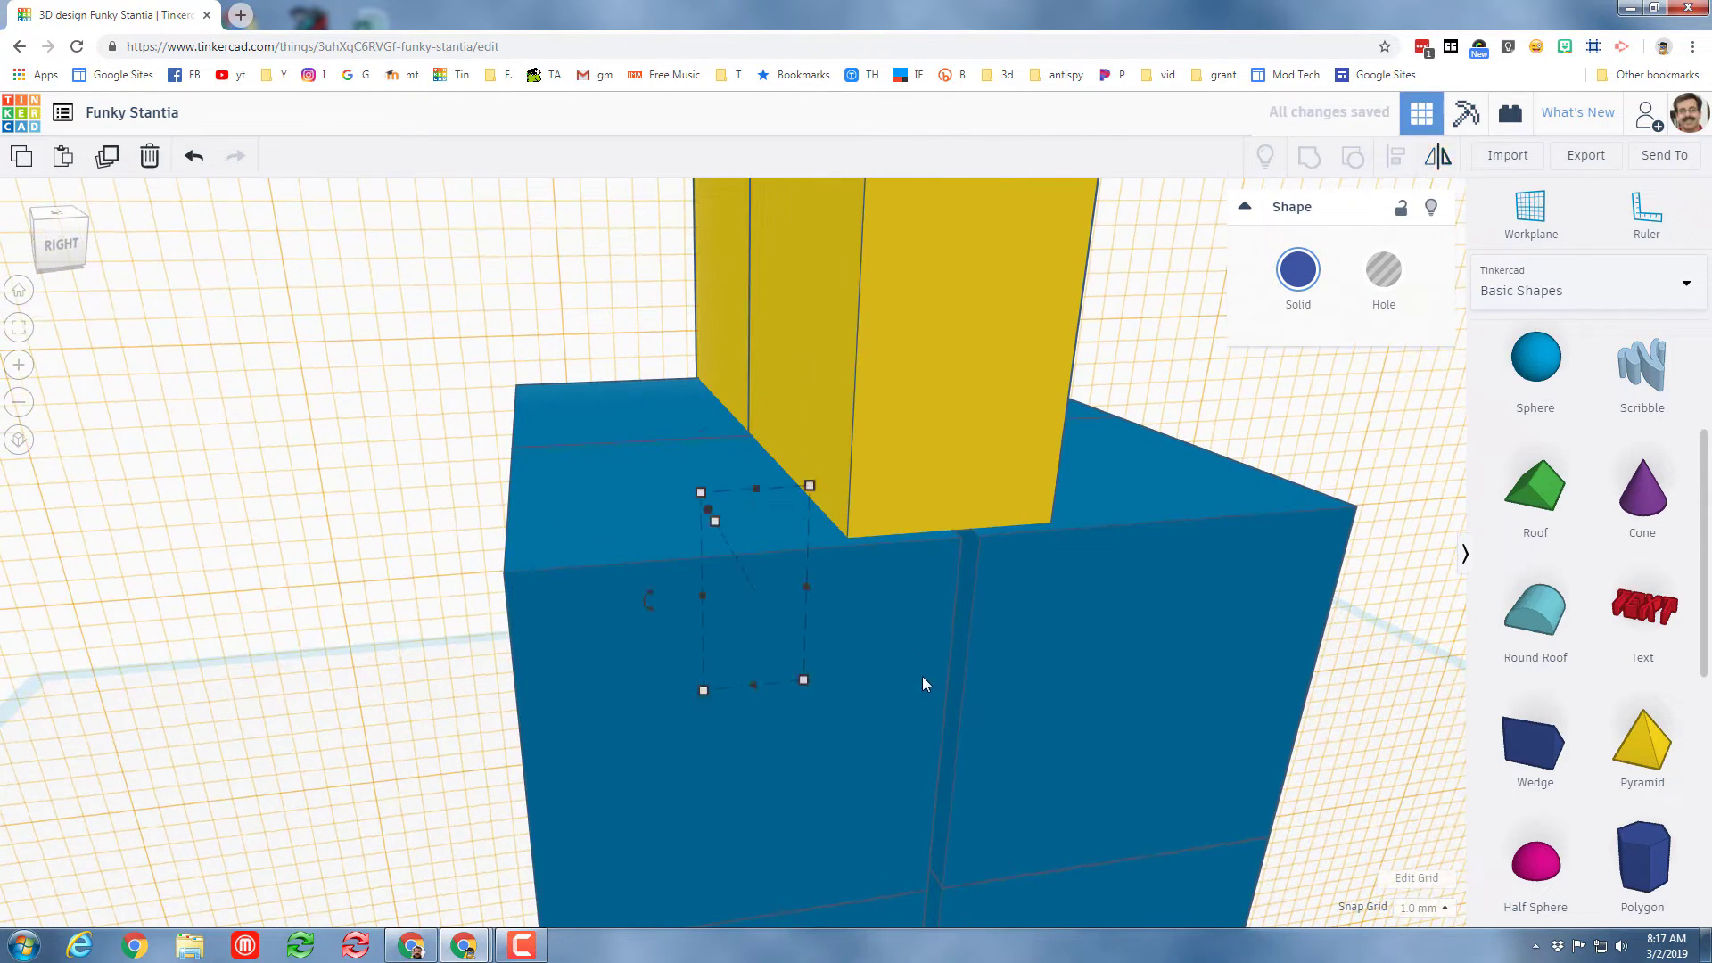
key("w")
left_click(918, 704)
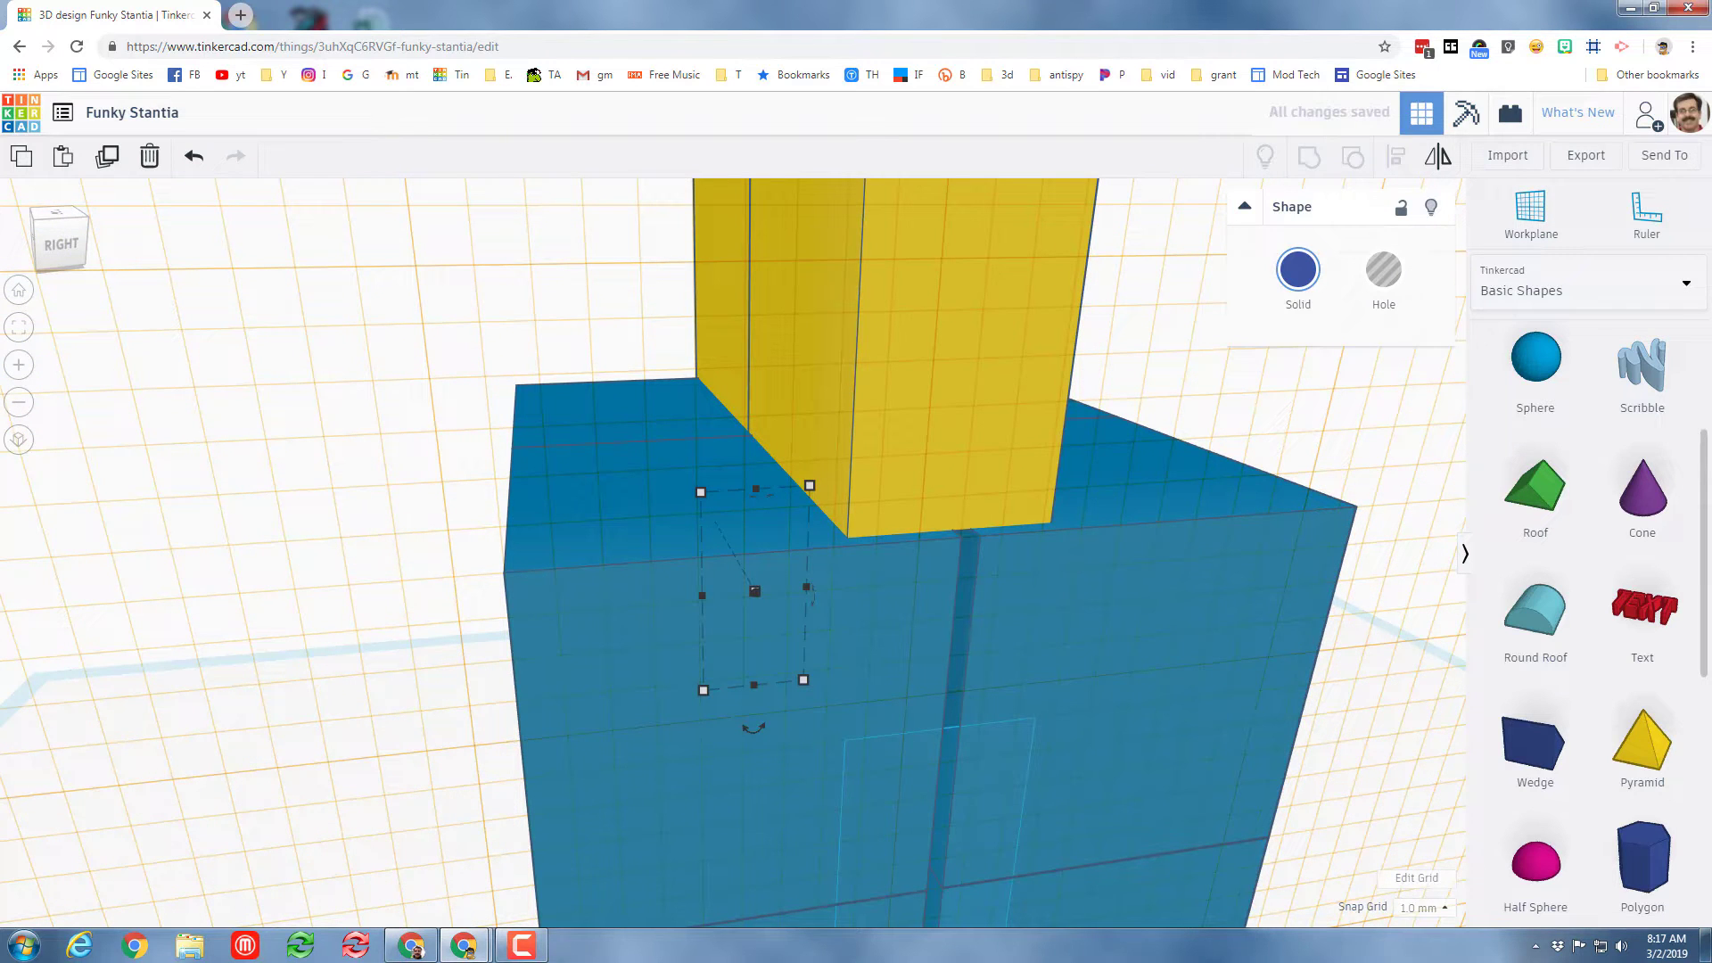
left_click(38, 218)
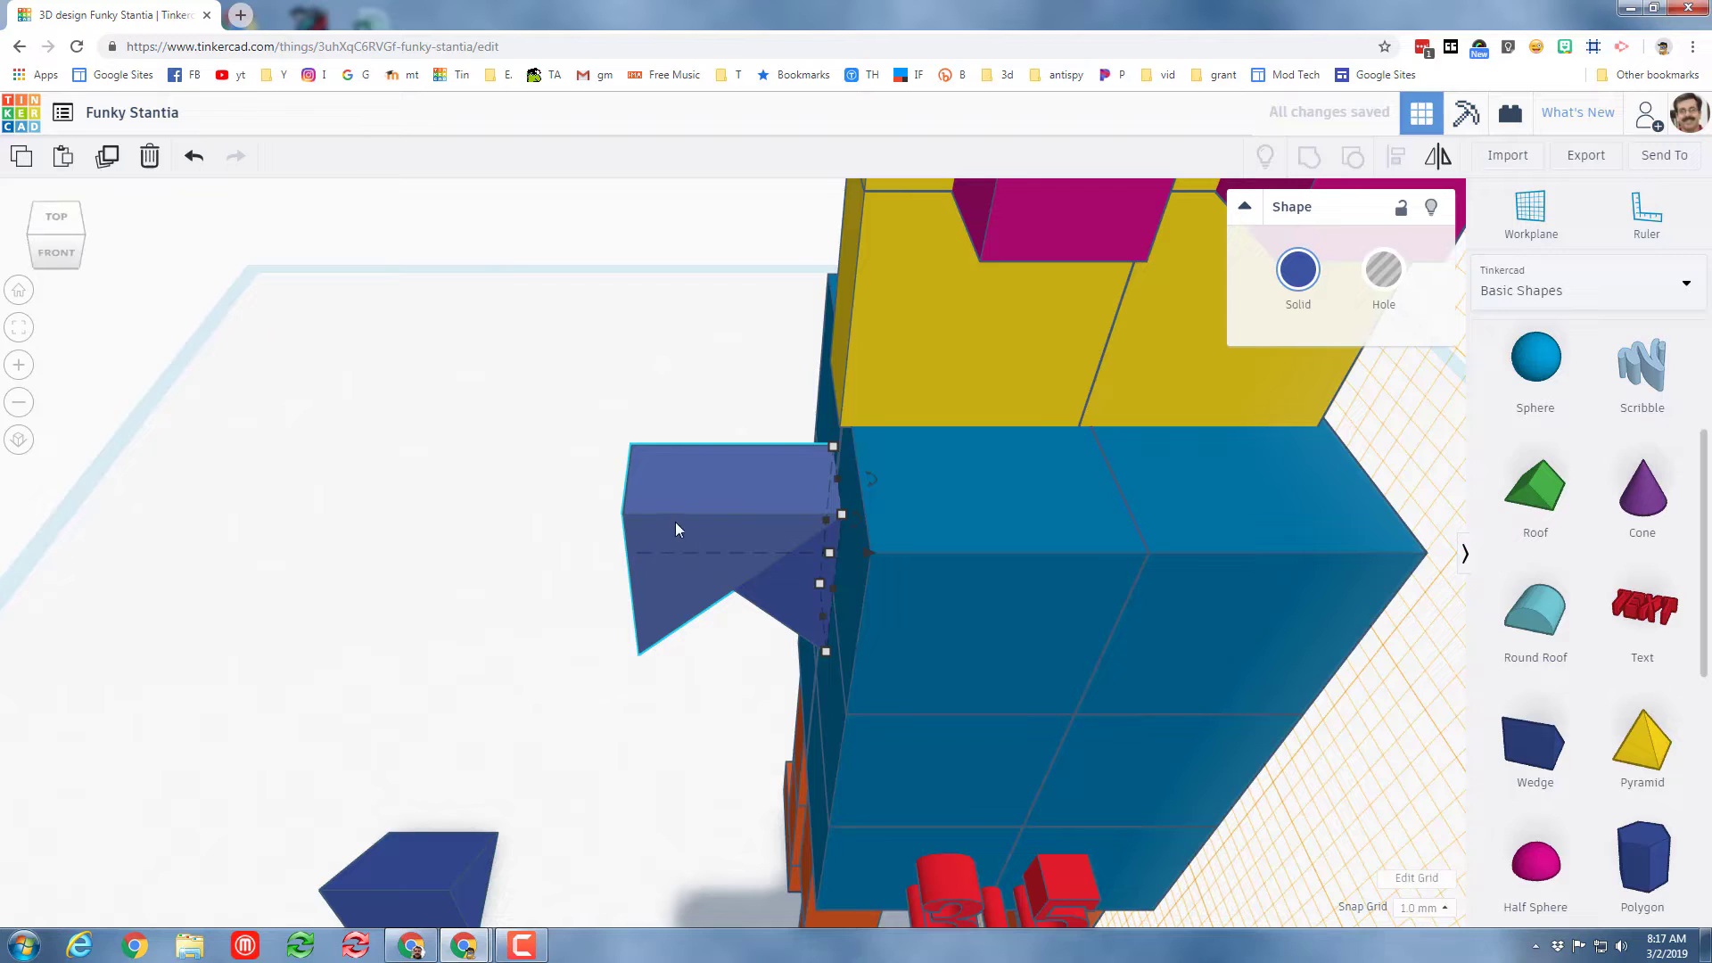
left_click(589, 446)
left_click(678, 488)
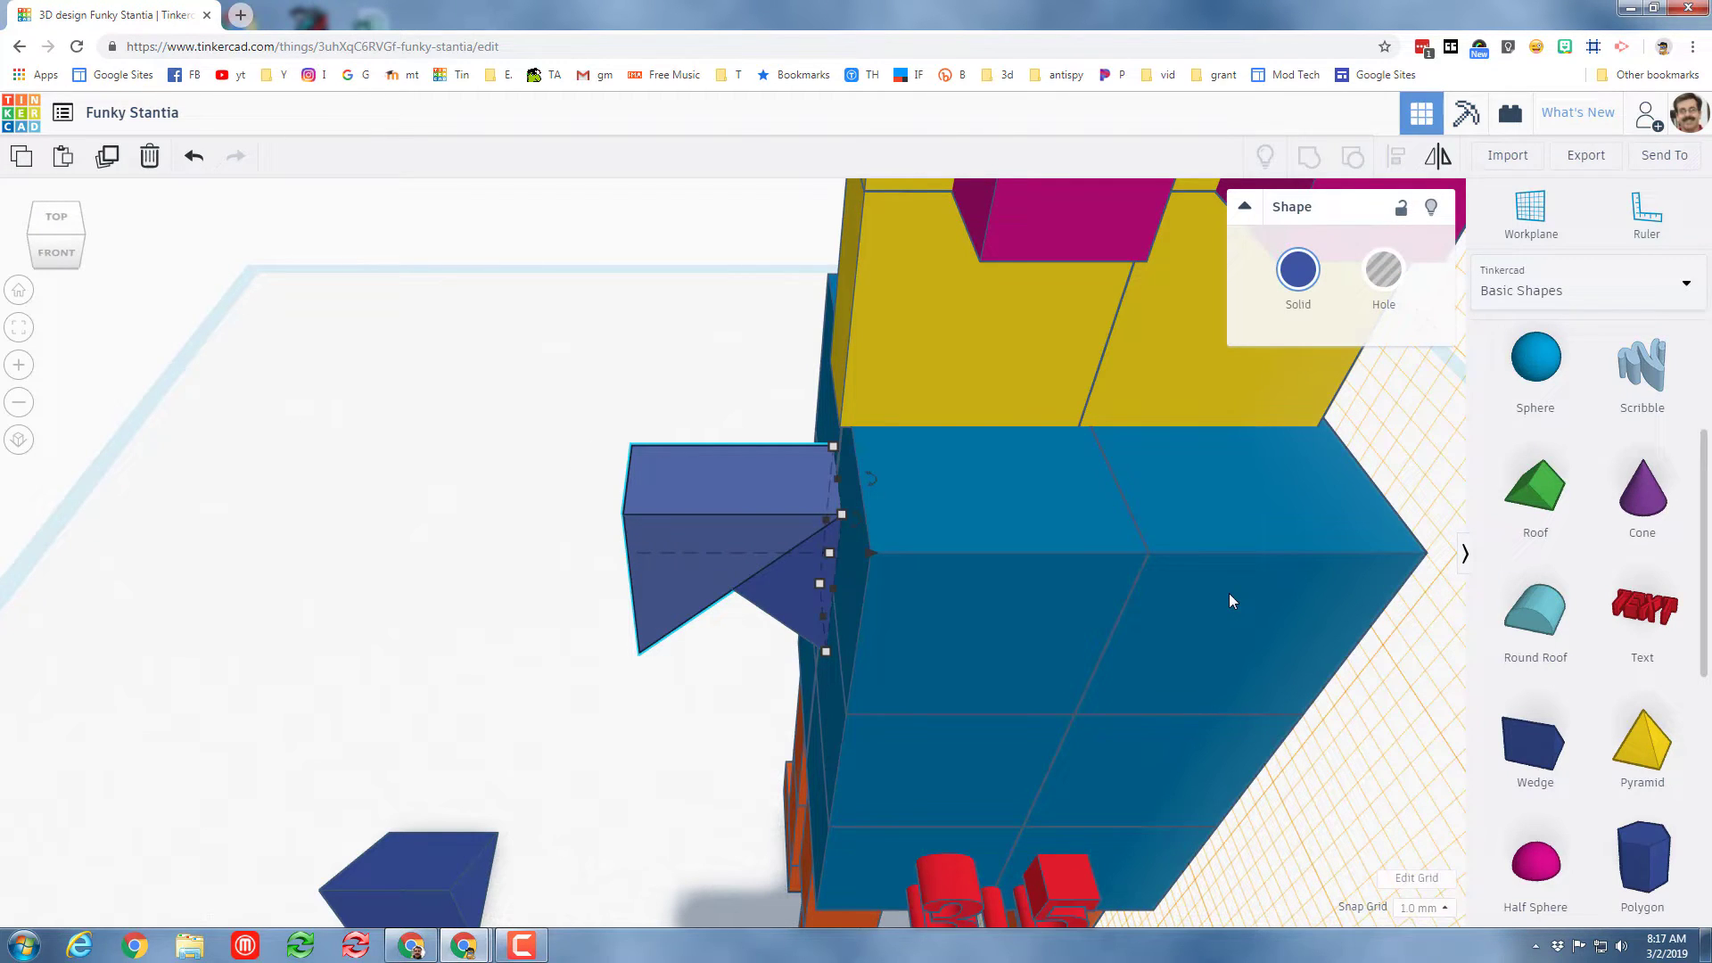
key("ctrl+v")
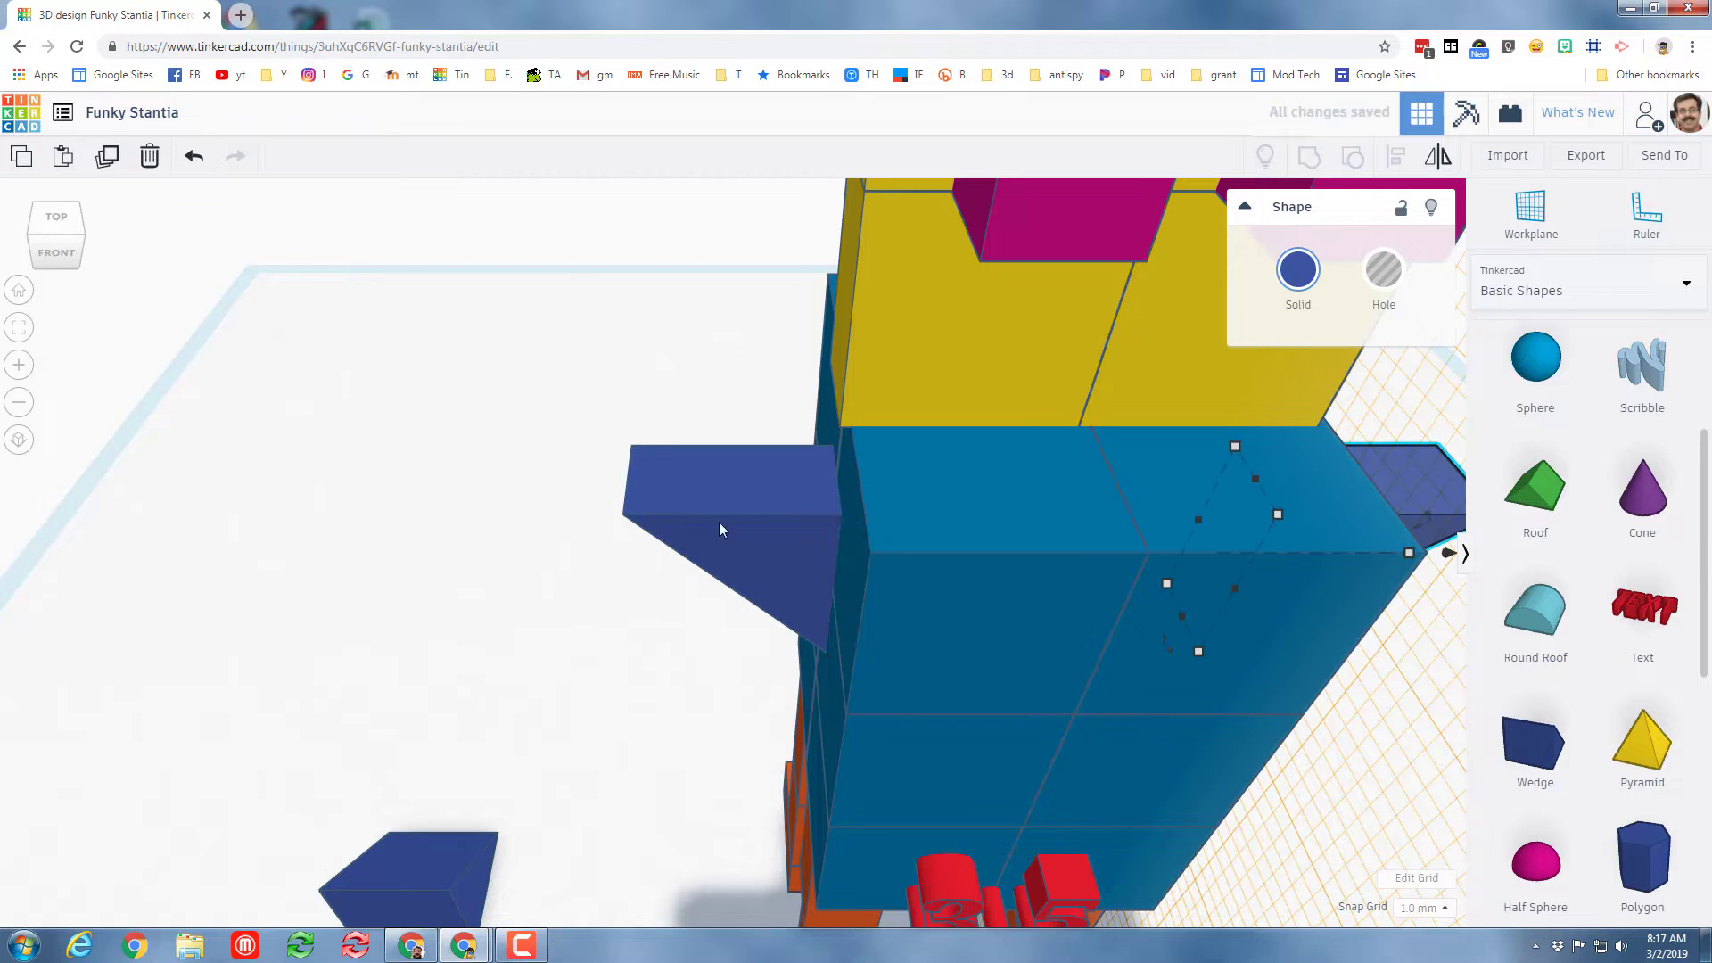
scroll(718, 498, "down", 3)
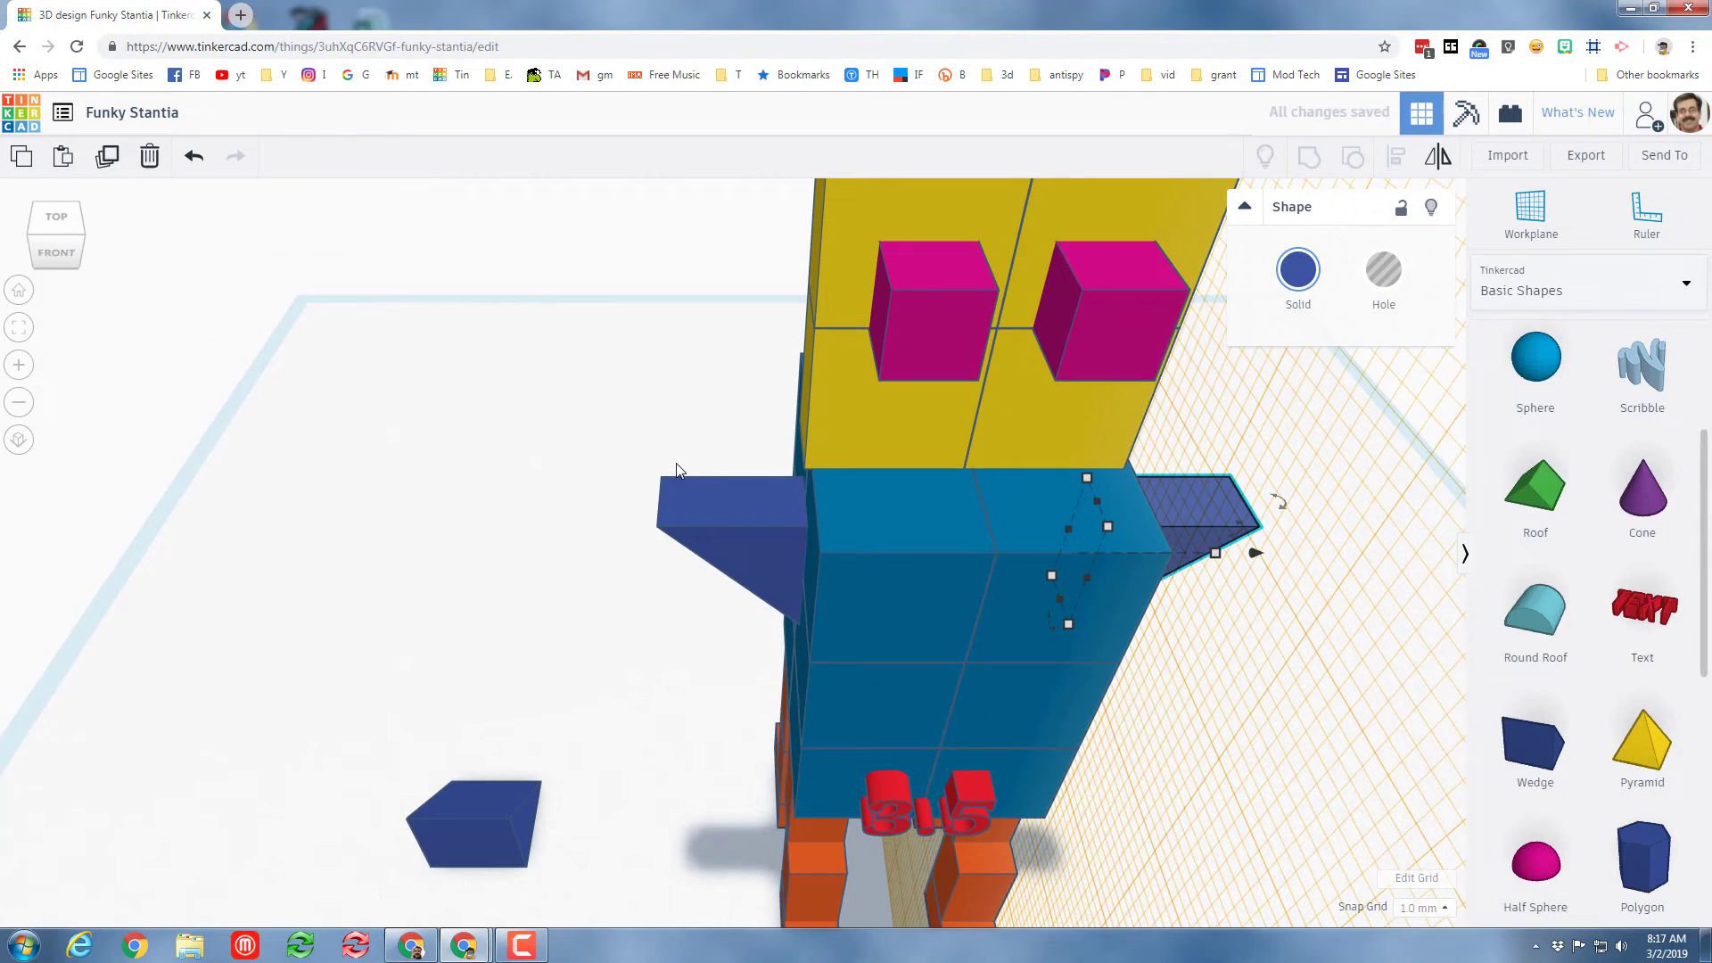
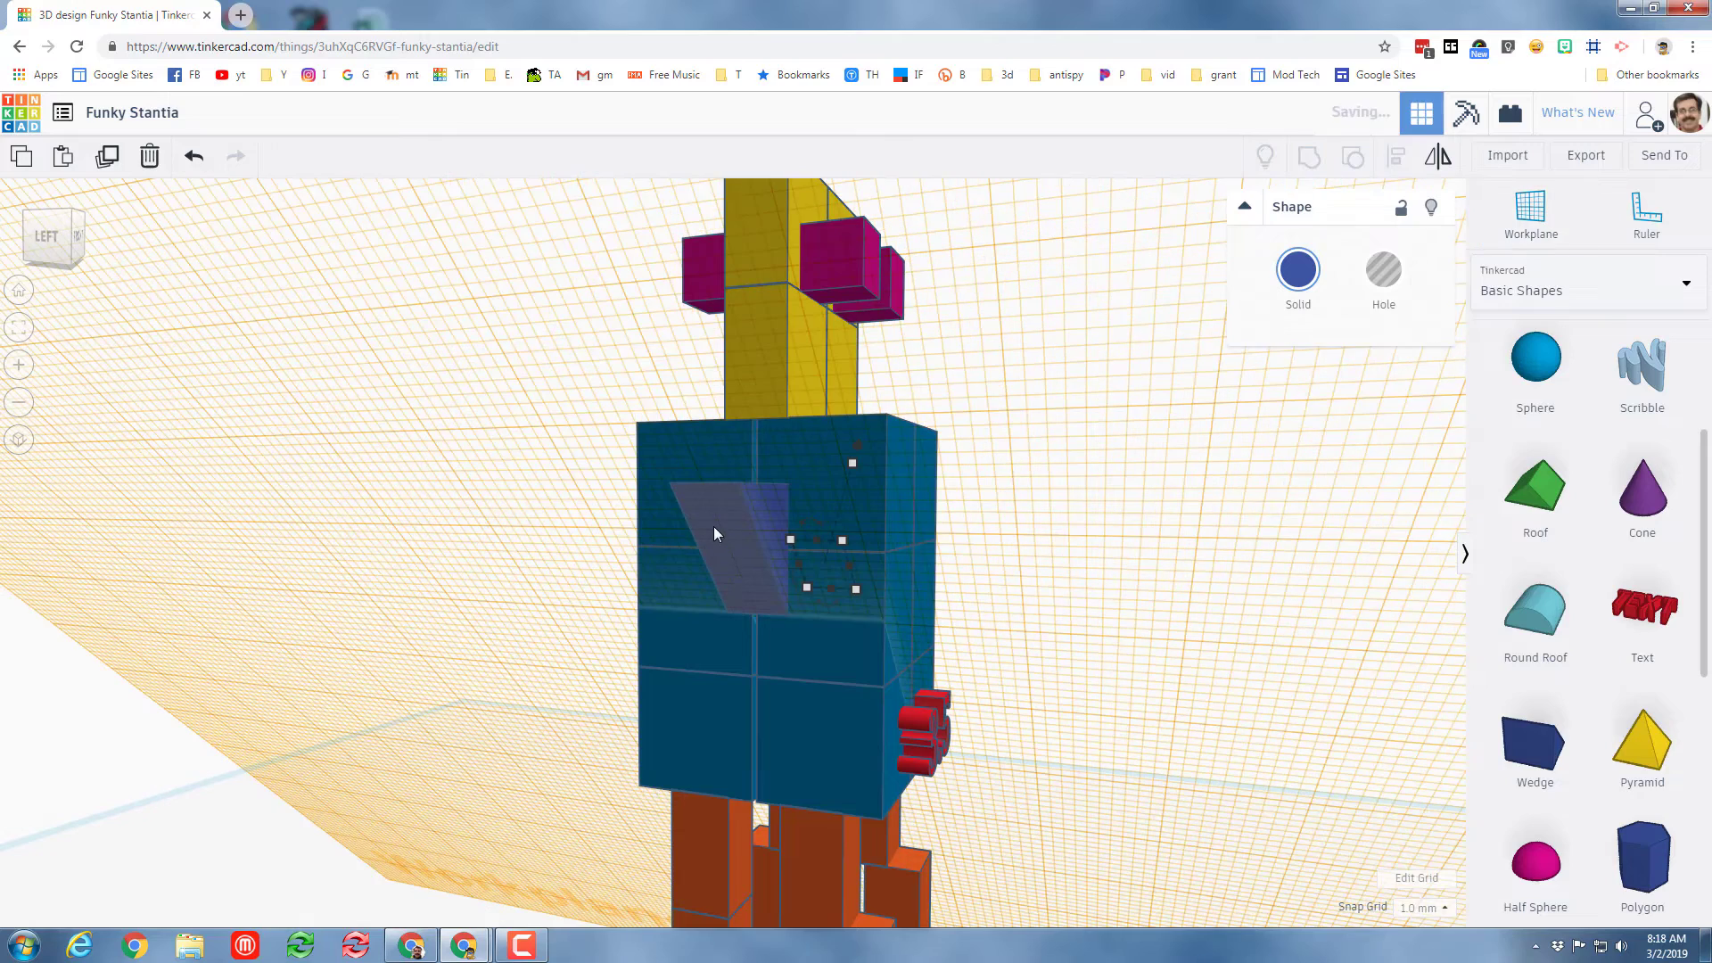
Add a red box to the workplane on the left wedge's sloped face and scale it uniformly to 5 mm
scroll(1569, 499, "up", 3)
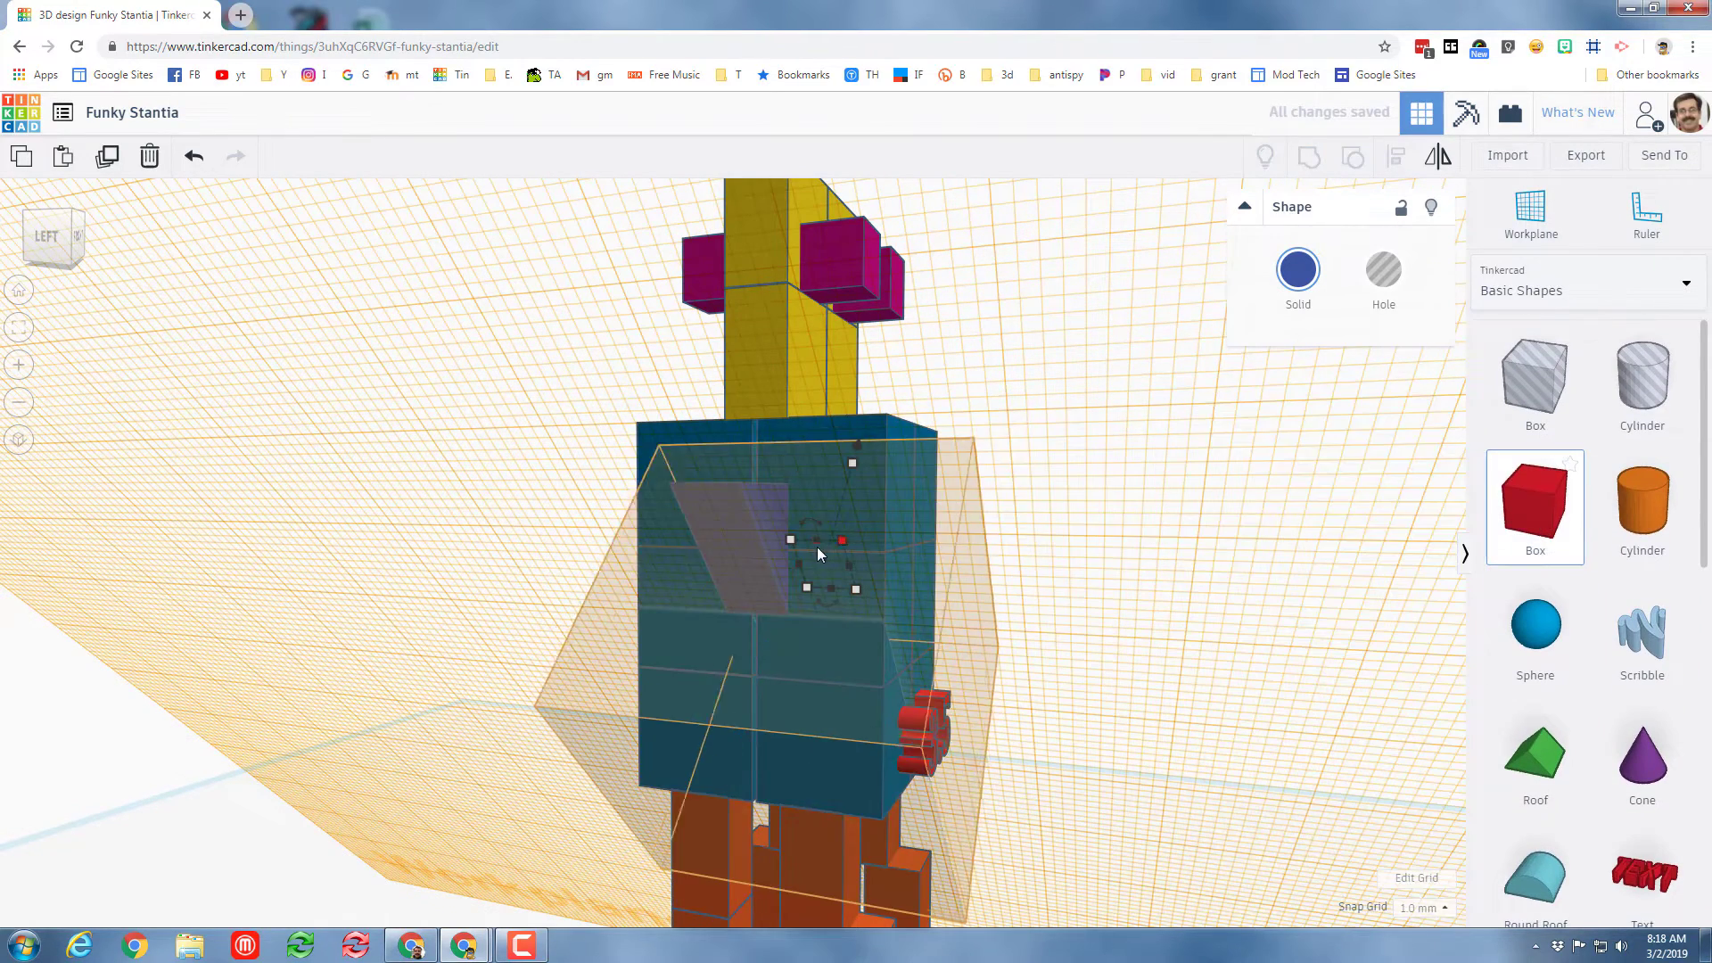
left_click(910, 517)
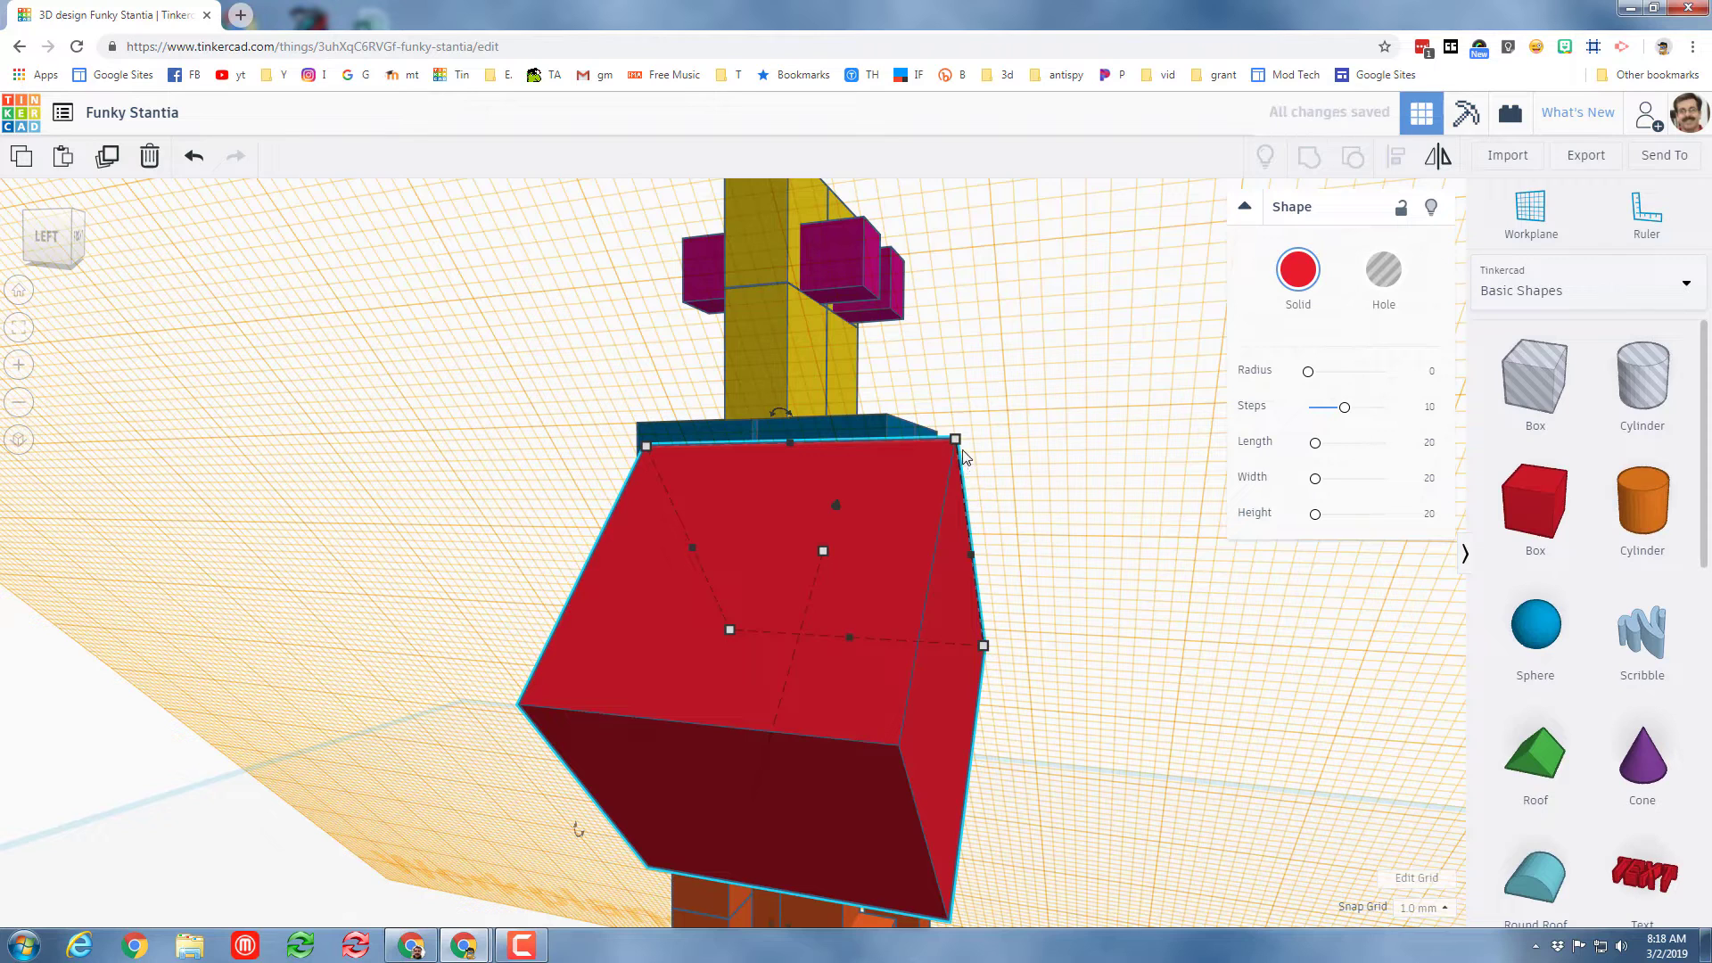
left_click_drag(954, 441, 1045, 363)
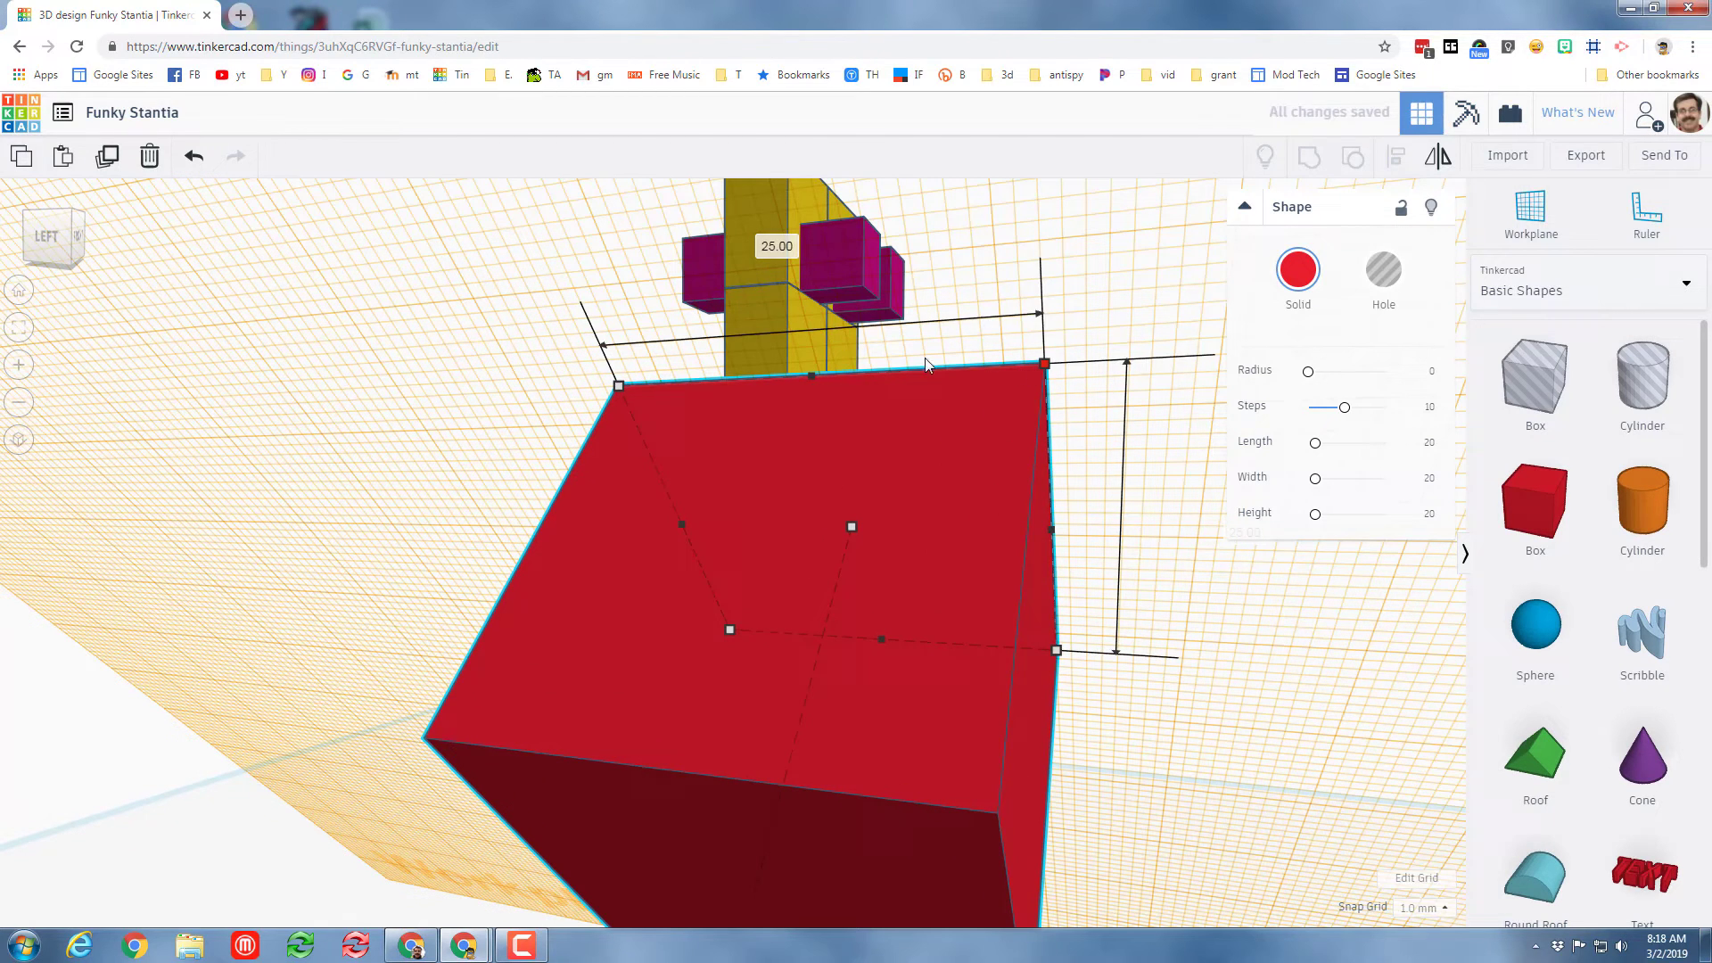
left_click(776, 246)
type("5")
key("Return")
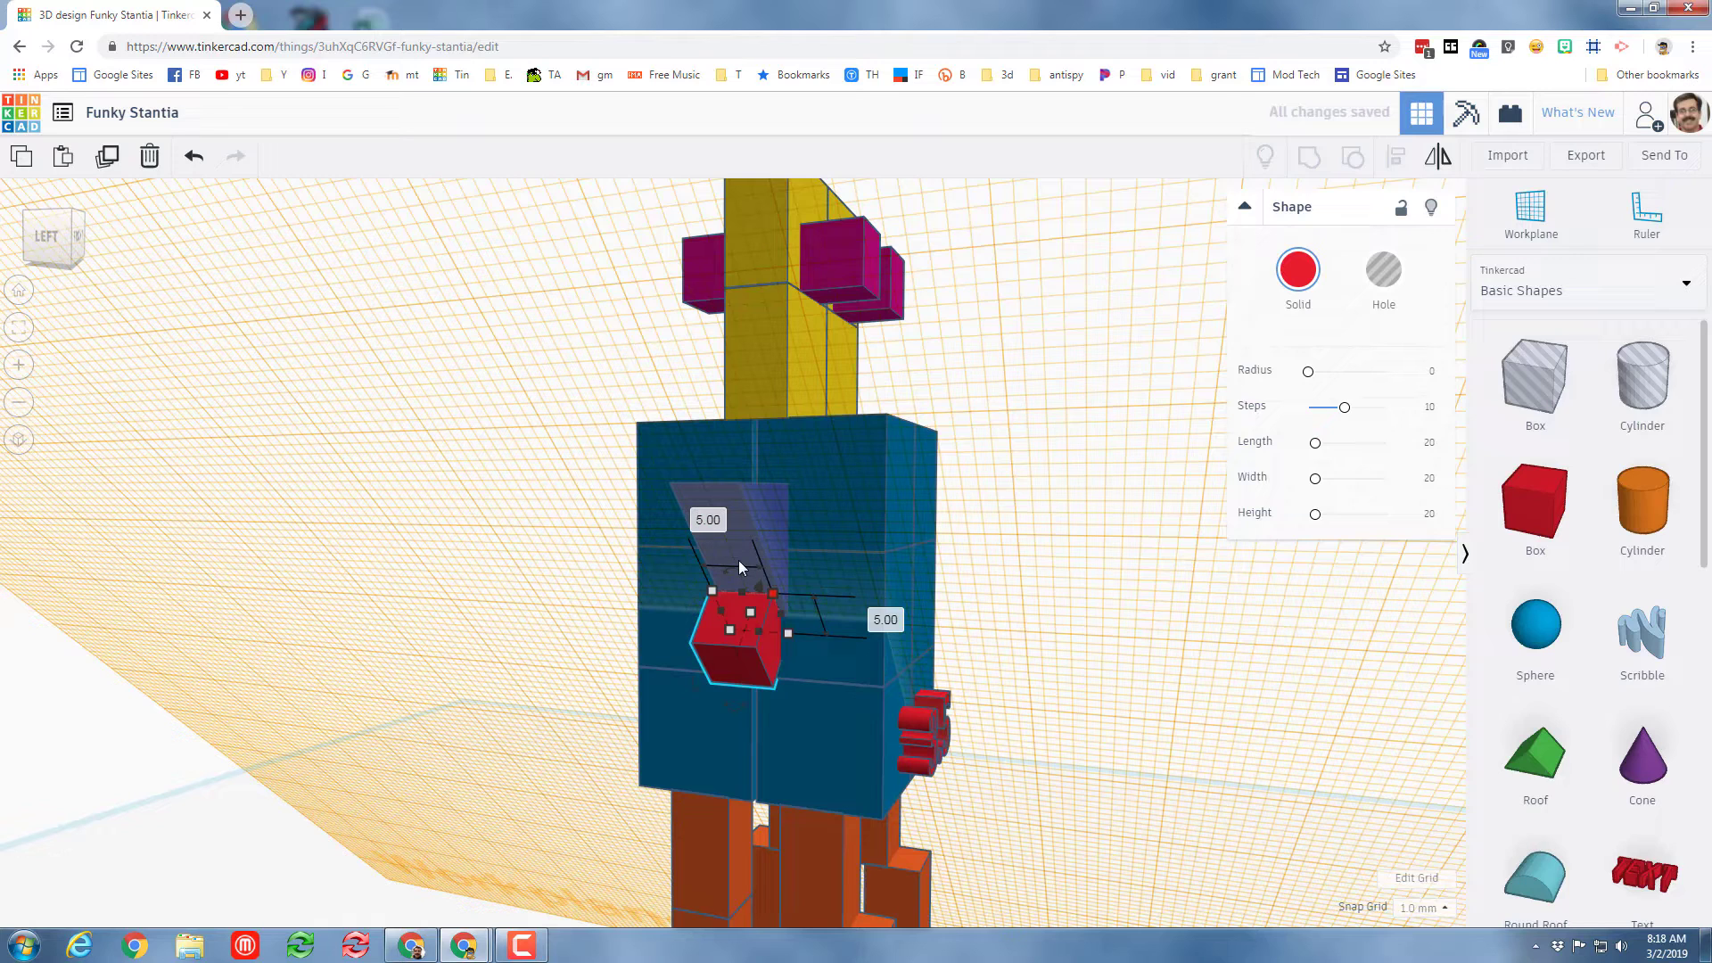
Move the small red box up along the left wedge's sloped face until it sits over the wedge
key("Up")
key("Up")
key("Up")
key("Up")
key("Up")
key("Up")
key("Up")
key("Up")
key("Up")
key("Up")
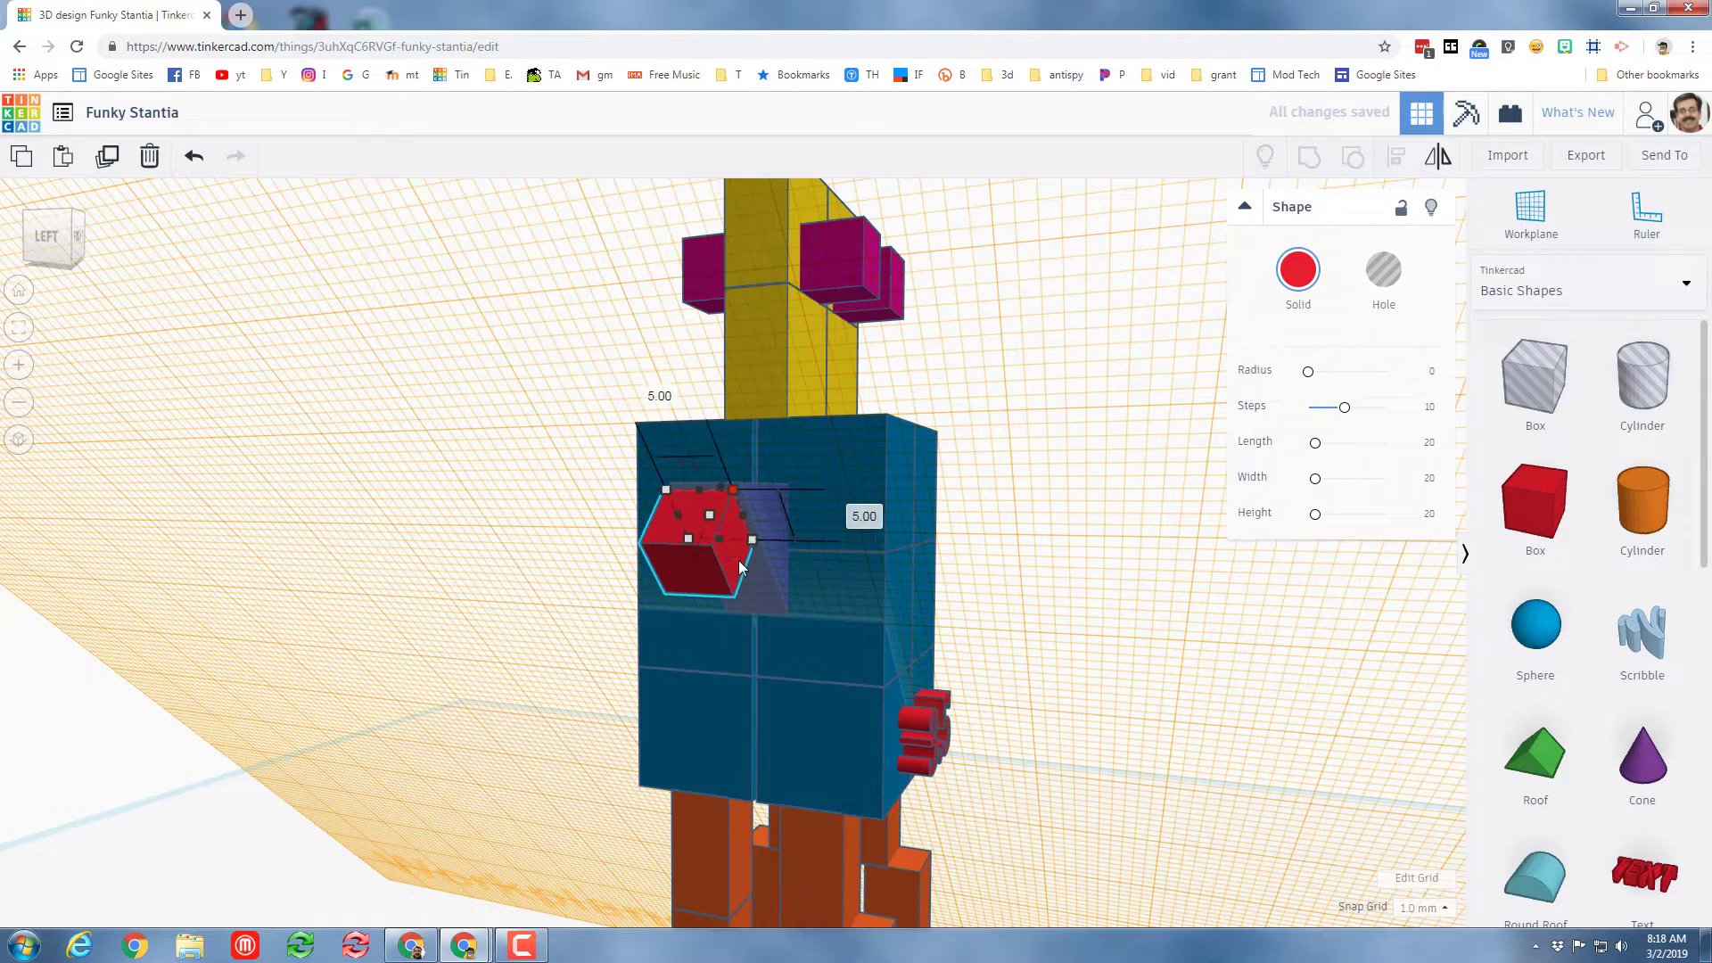
Extend the red box outward from the wedge to a length of 10 mm
right_click_drag(482, 583, 659, 528)
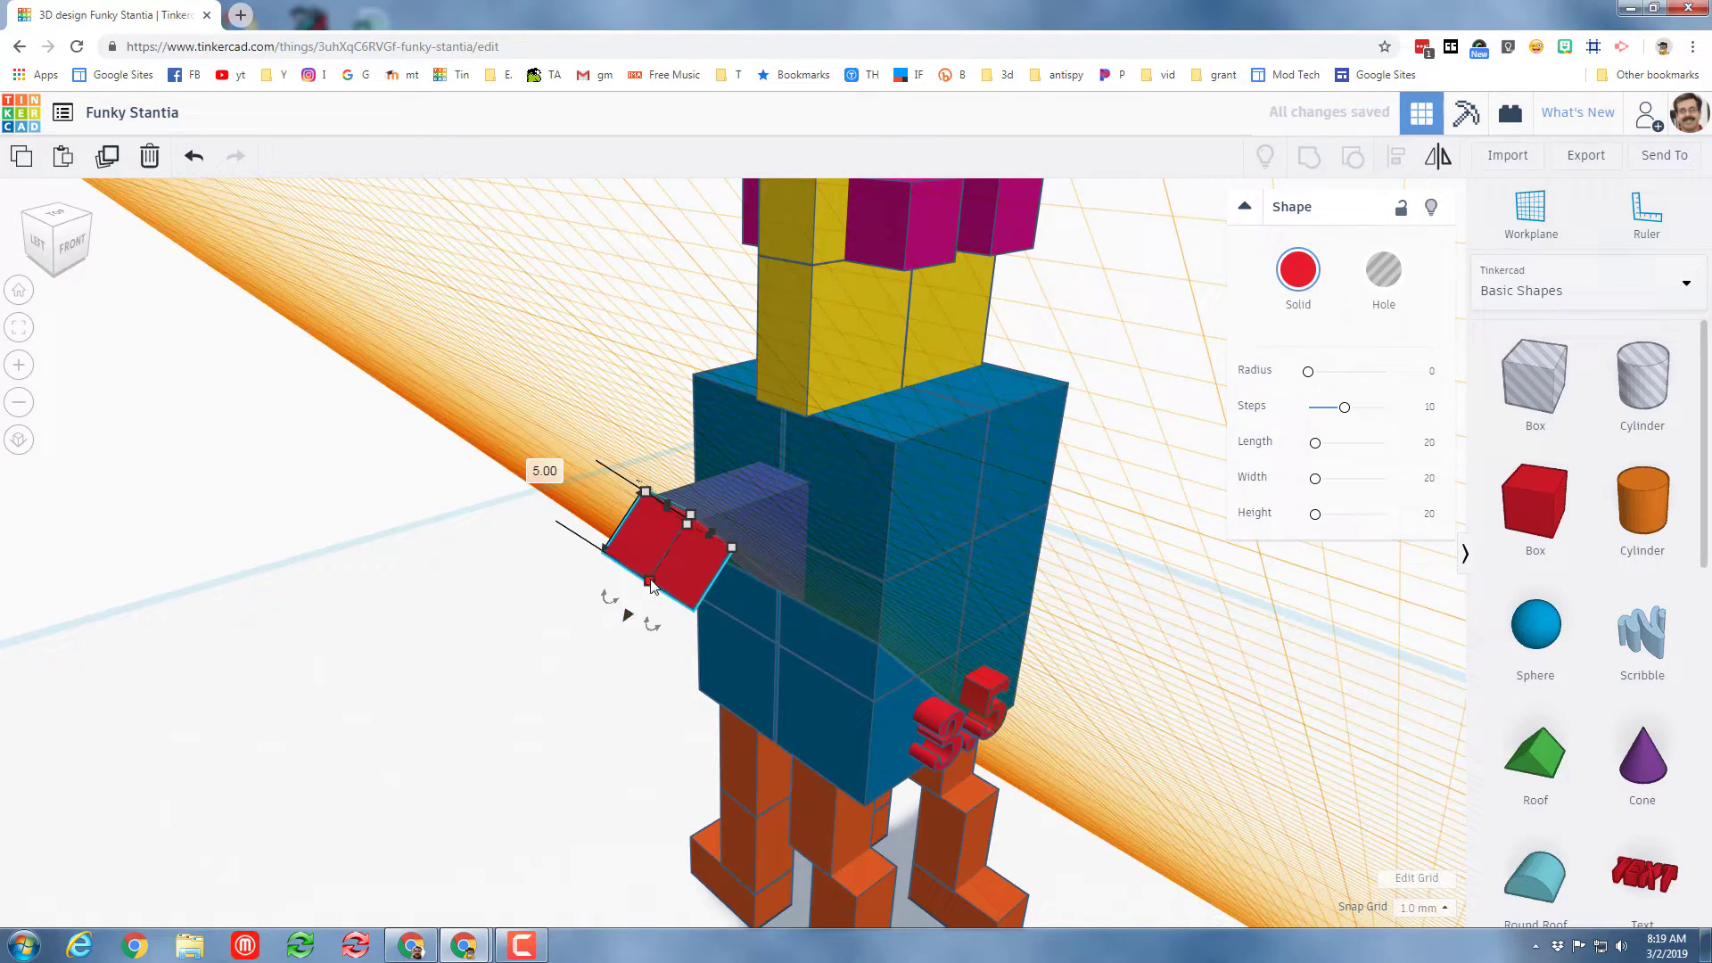
left_click(544, 472)
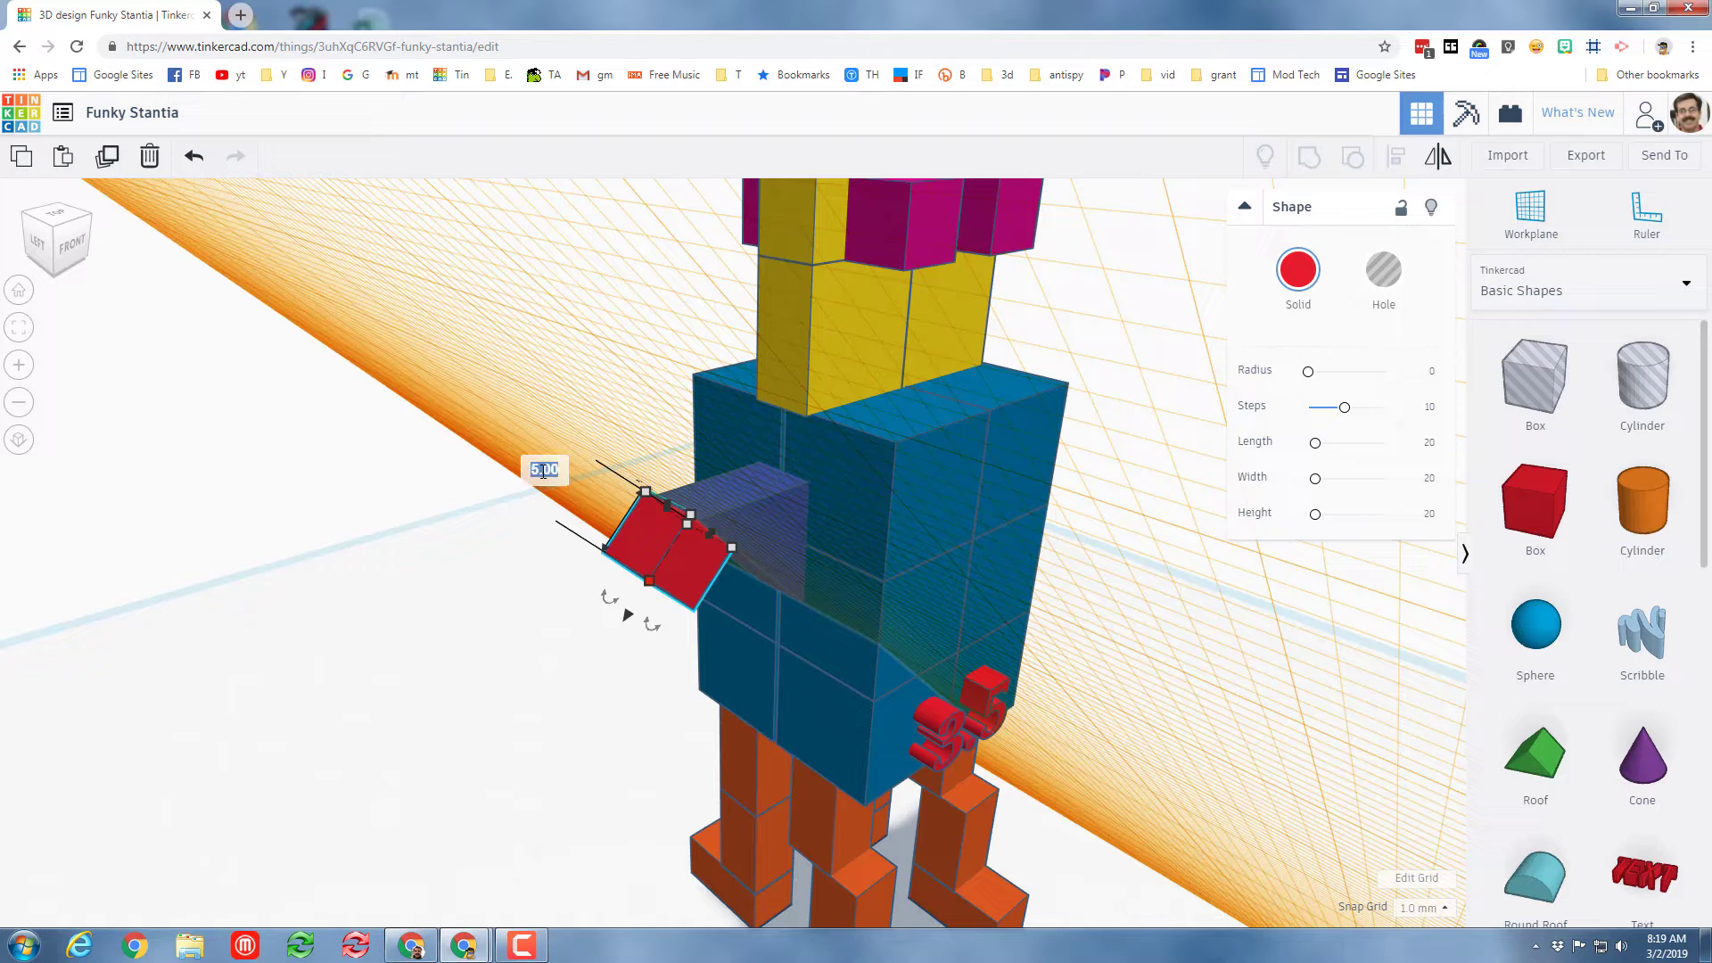
type("10")
key("Return")
Place the workplane on the free end of the red box and drop a duplicate box onto it to lengthen the arm
right_click_drag(703, 586, 599, 585)
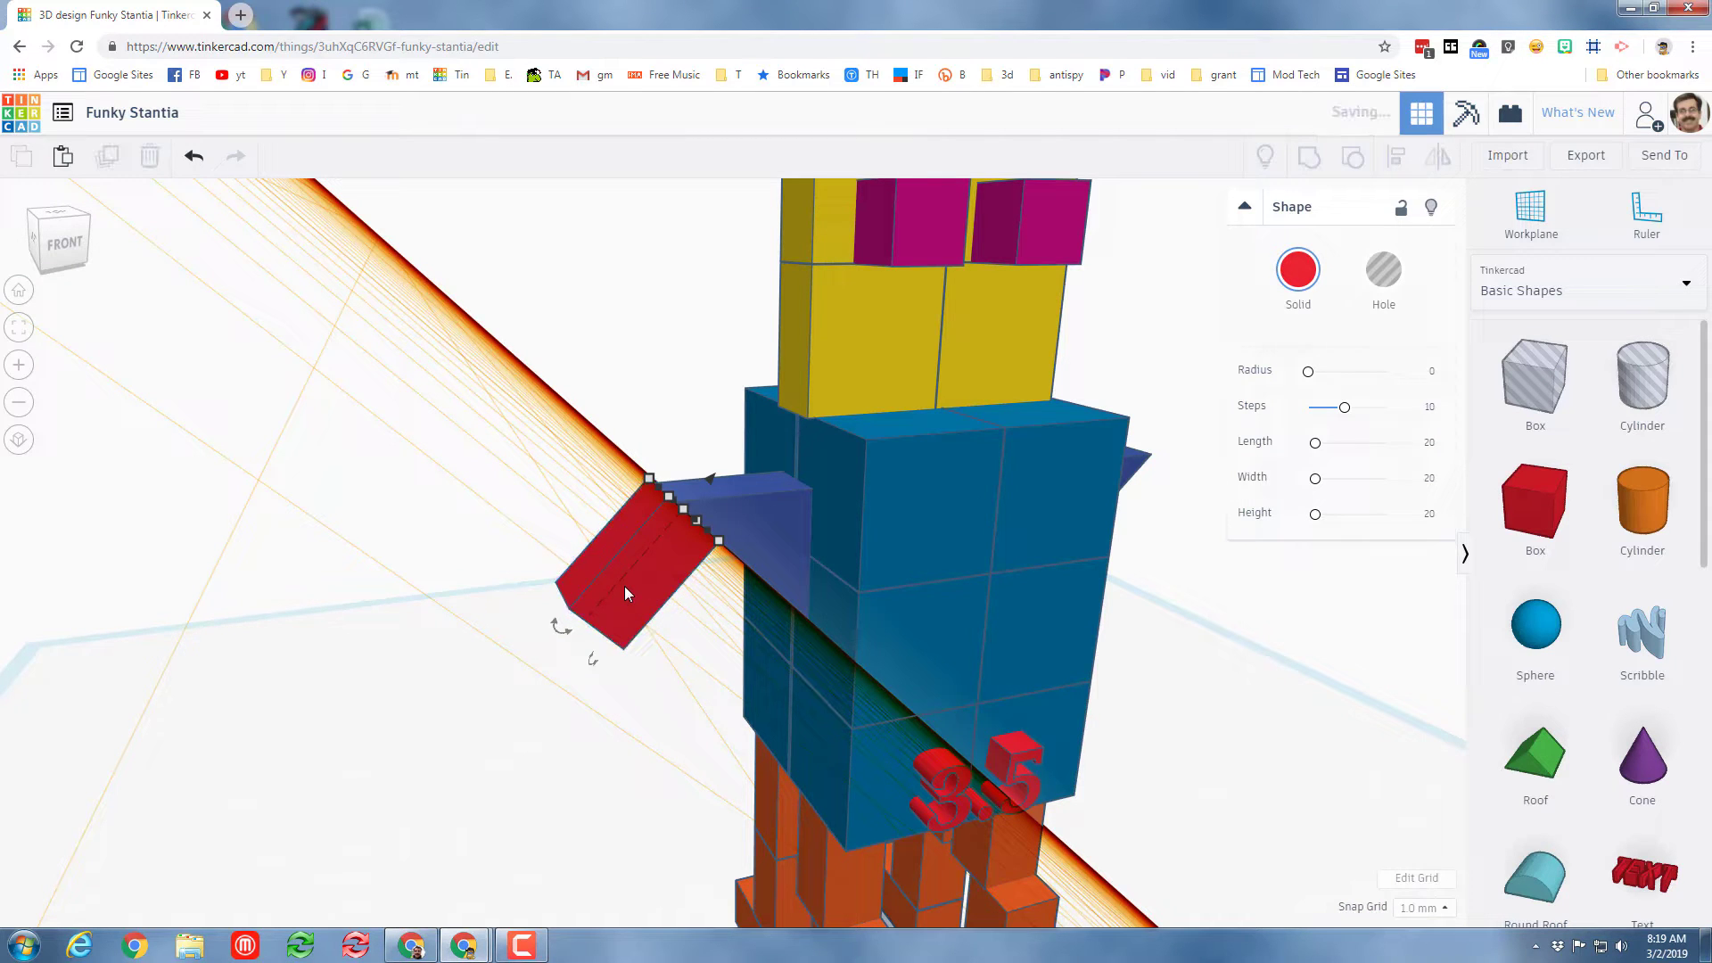
right_click_drag(607, 591, 617, 624)
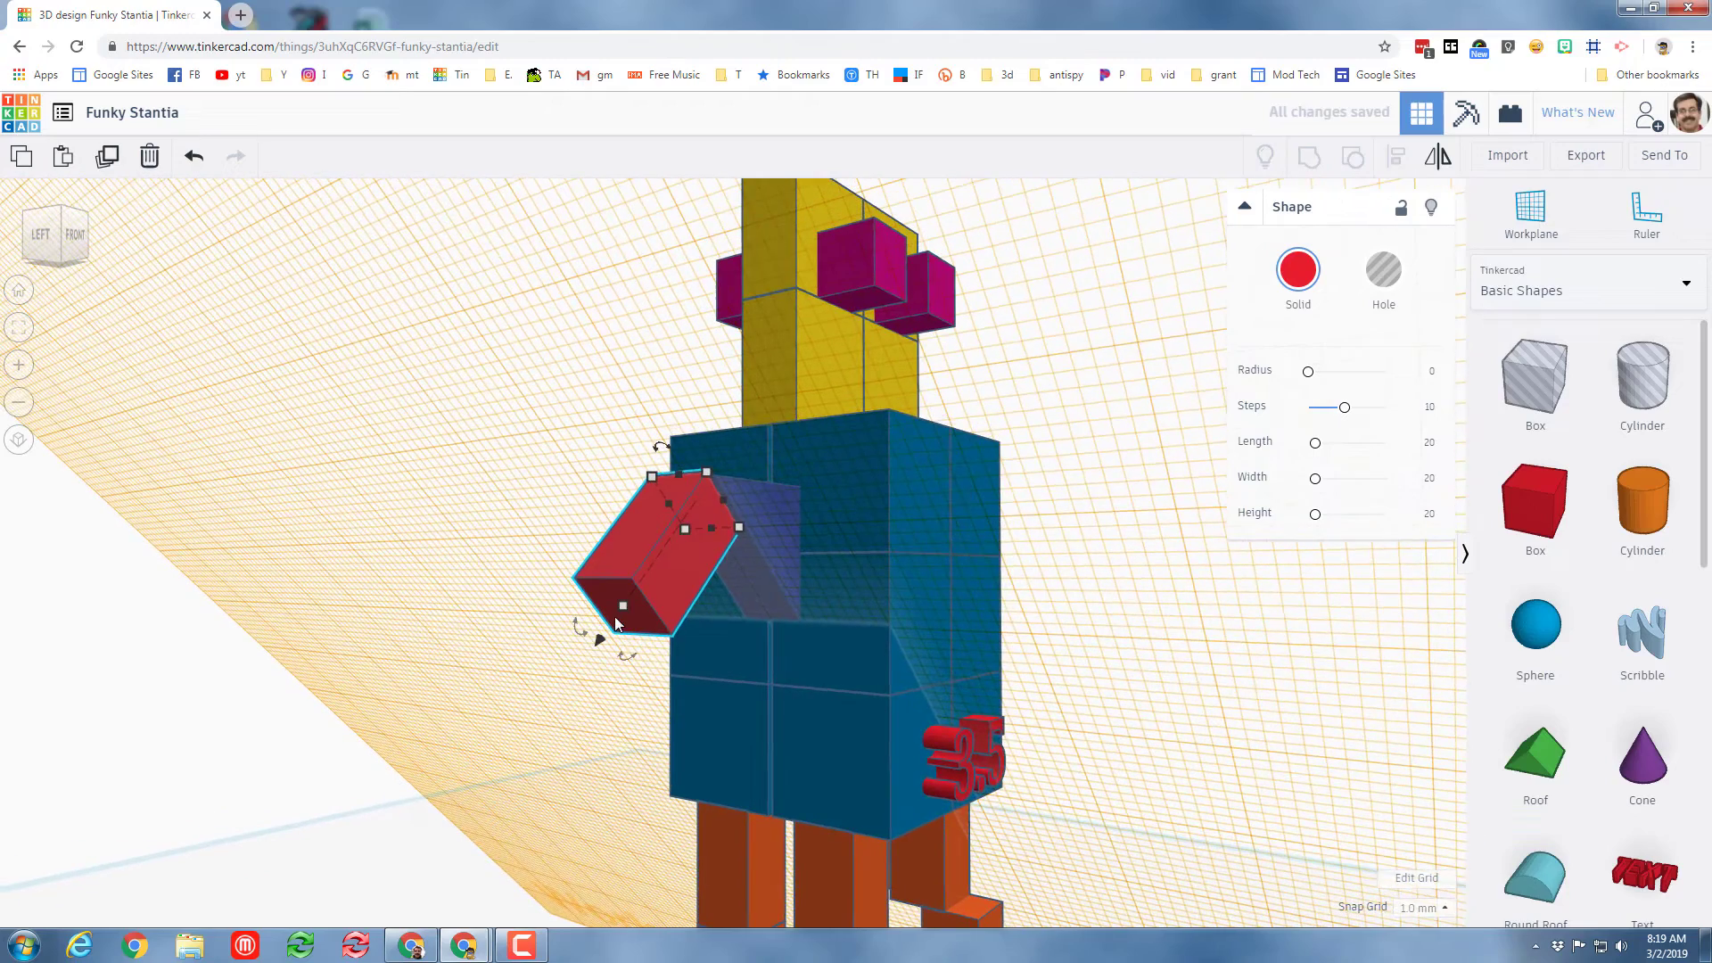
key("w")
left_click(622, 606)
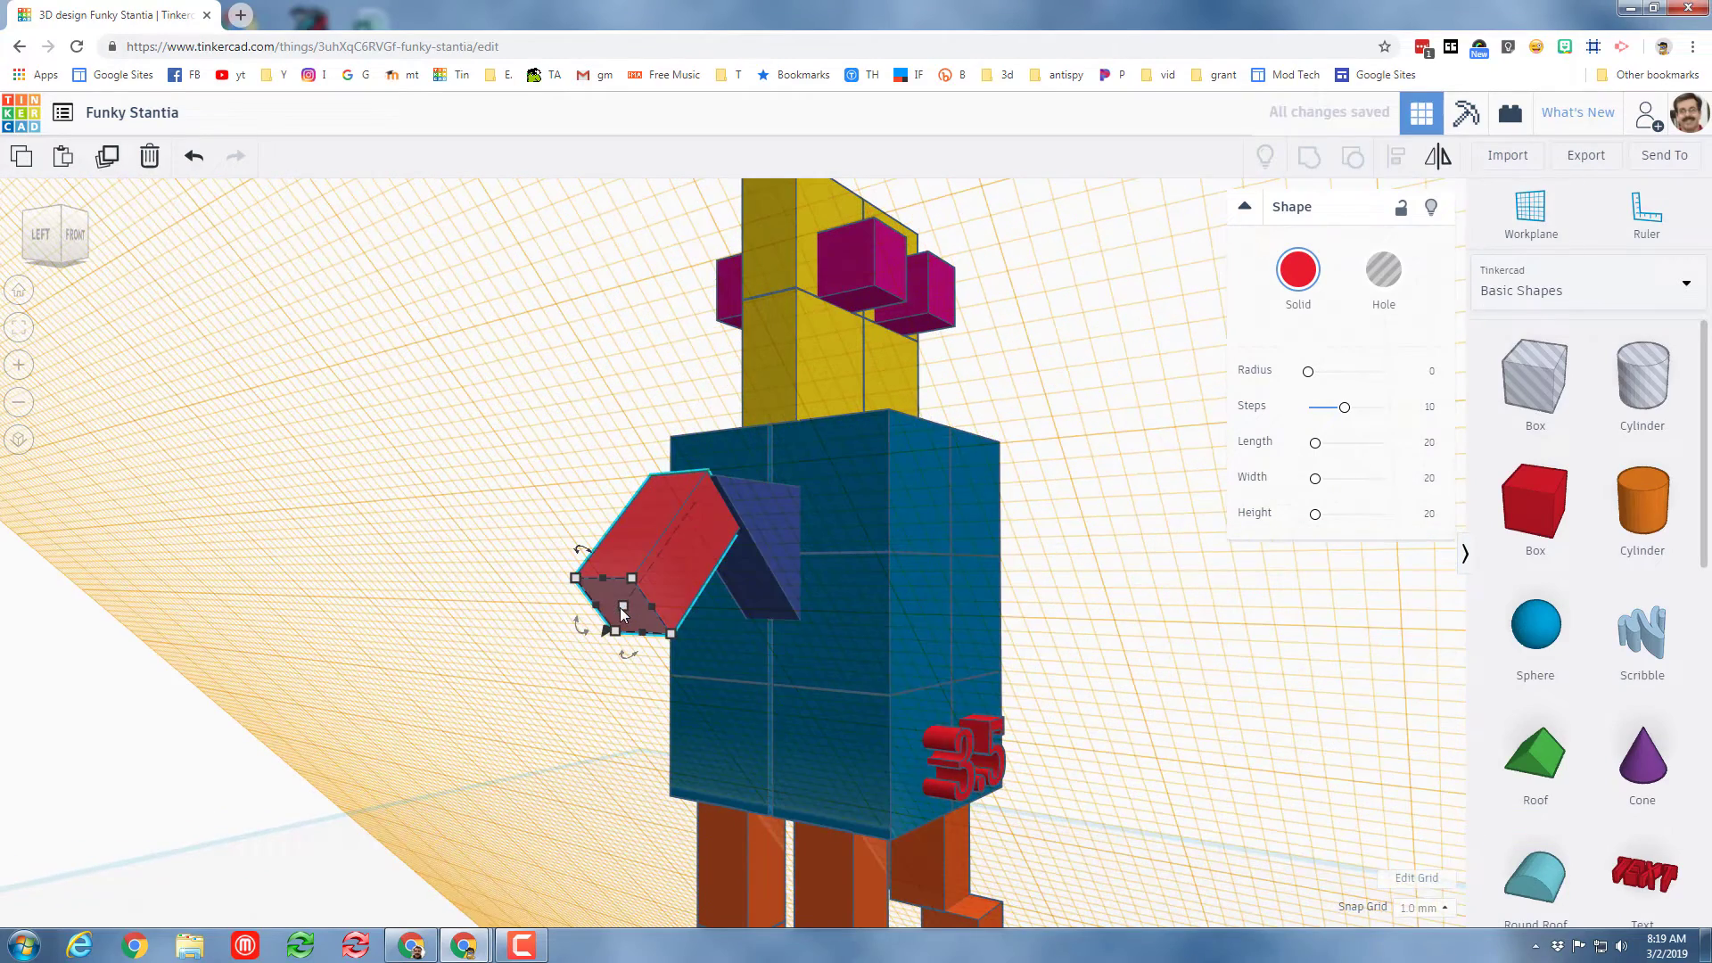
key("d")
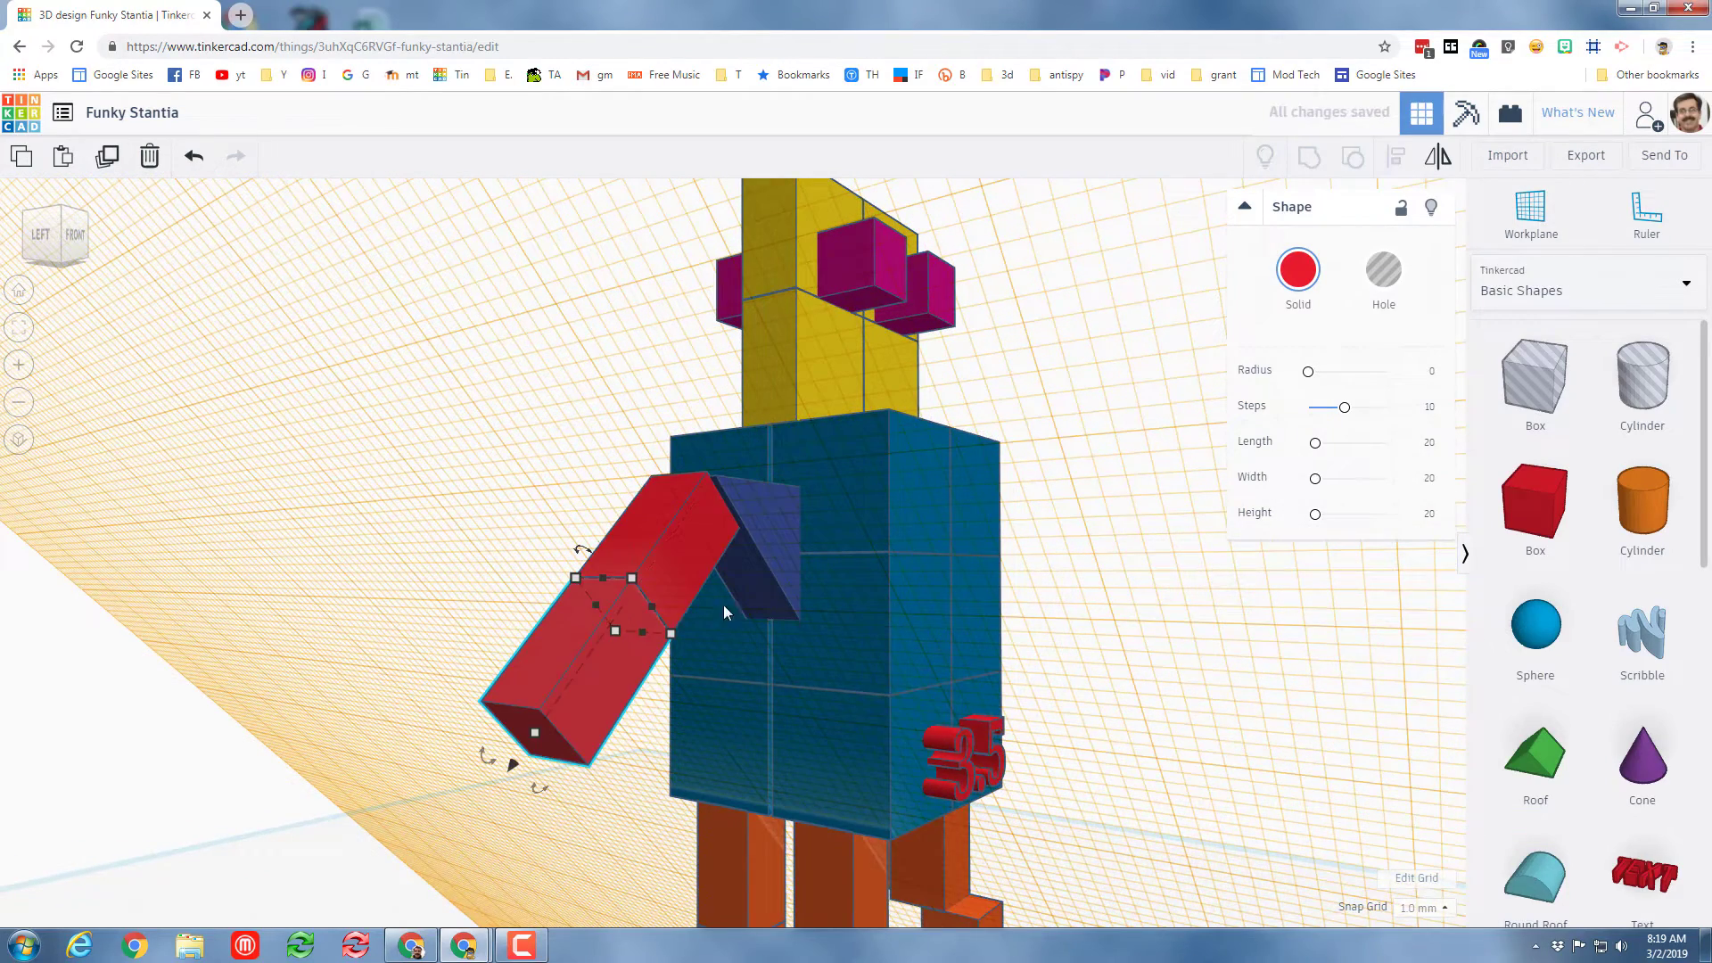
Select both red arm boxes and nudge them until they line up with the left wedge's sloped face
right_click_drag(750, 641, 719, 626)
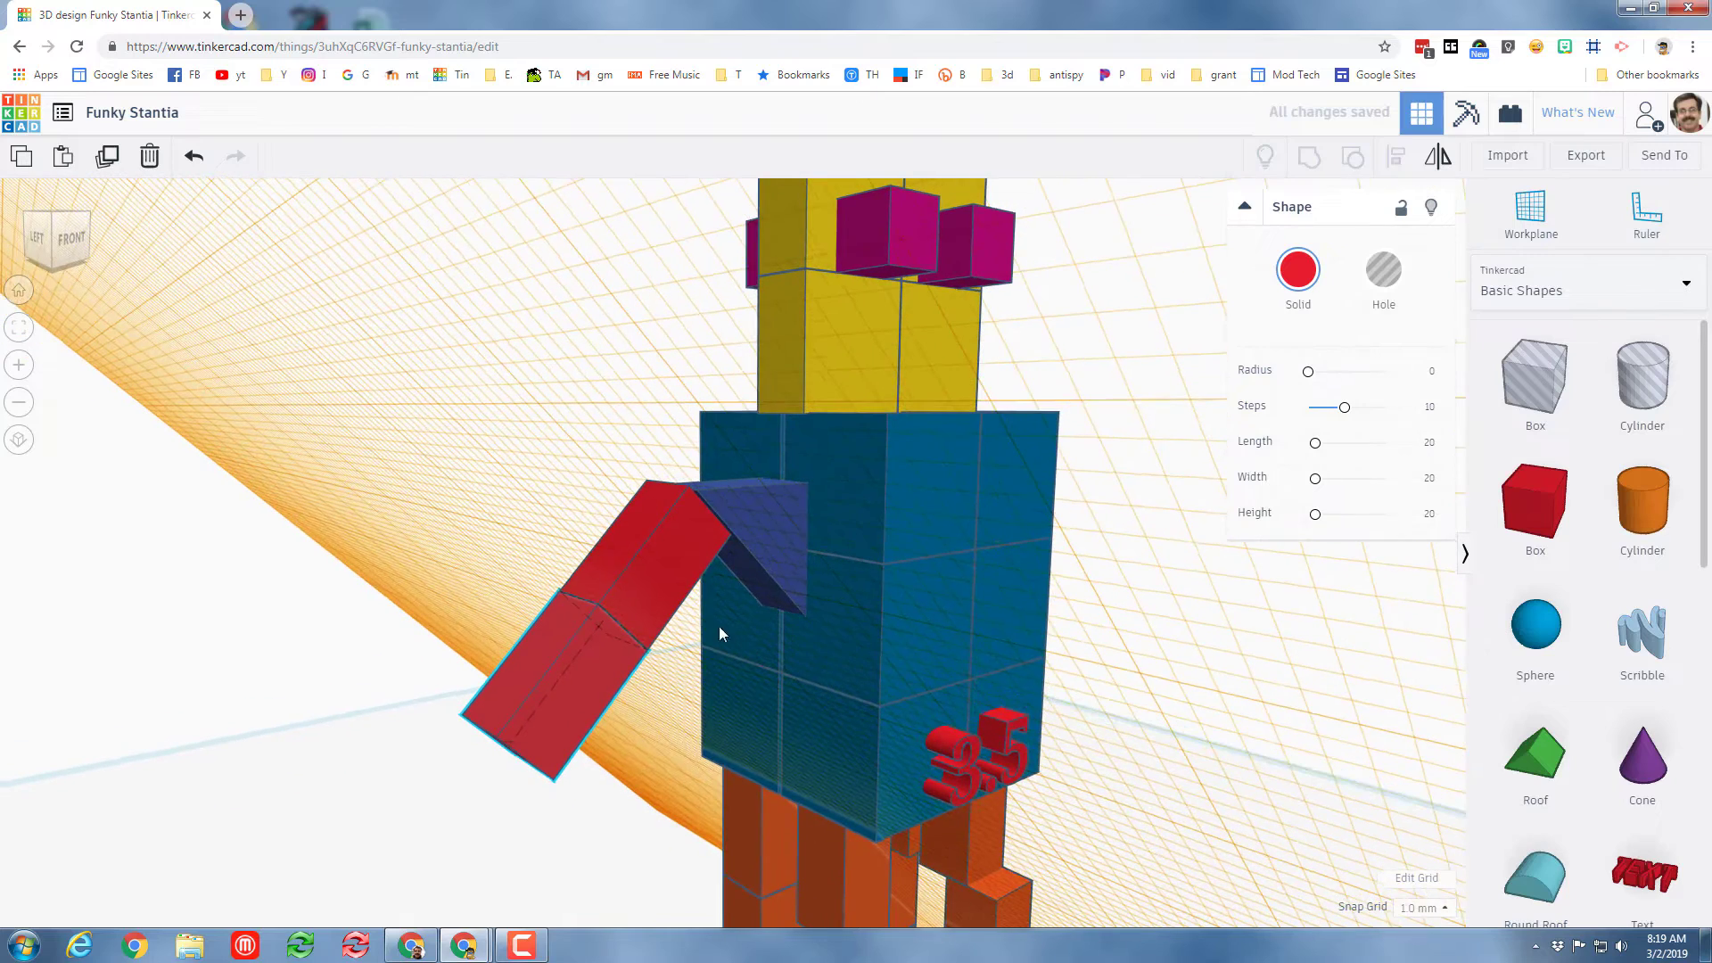
left_click(675, 562, "shift")
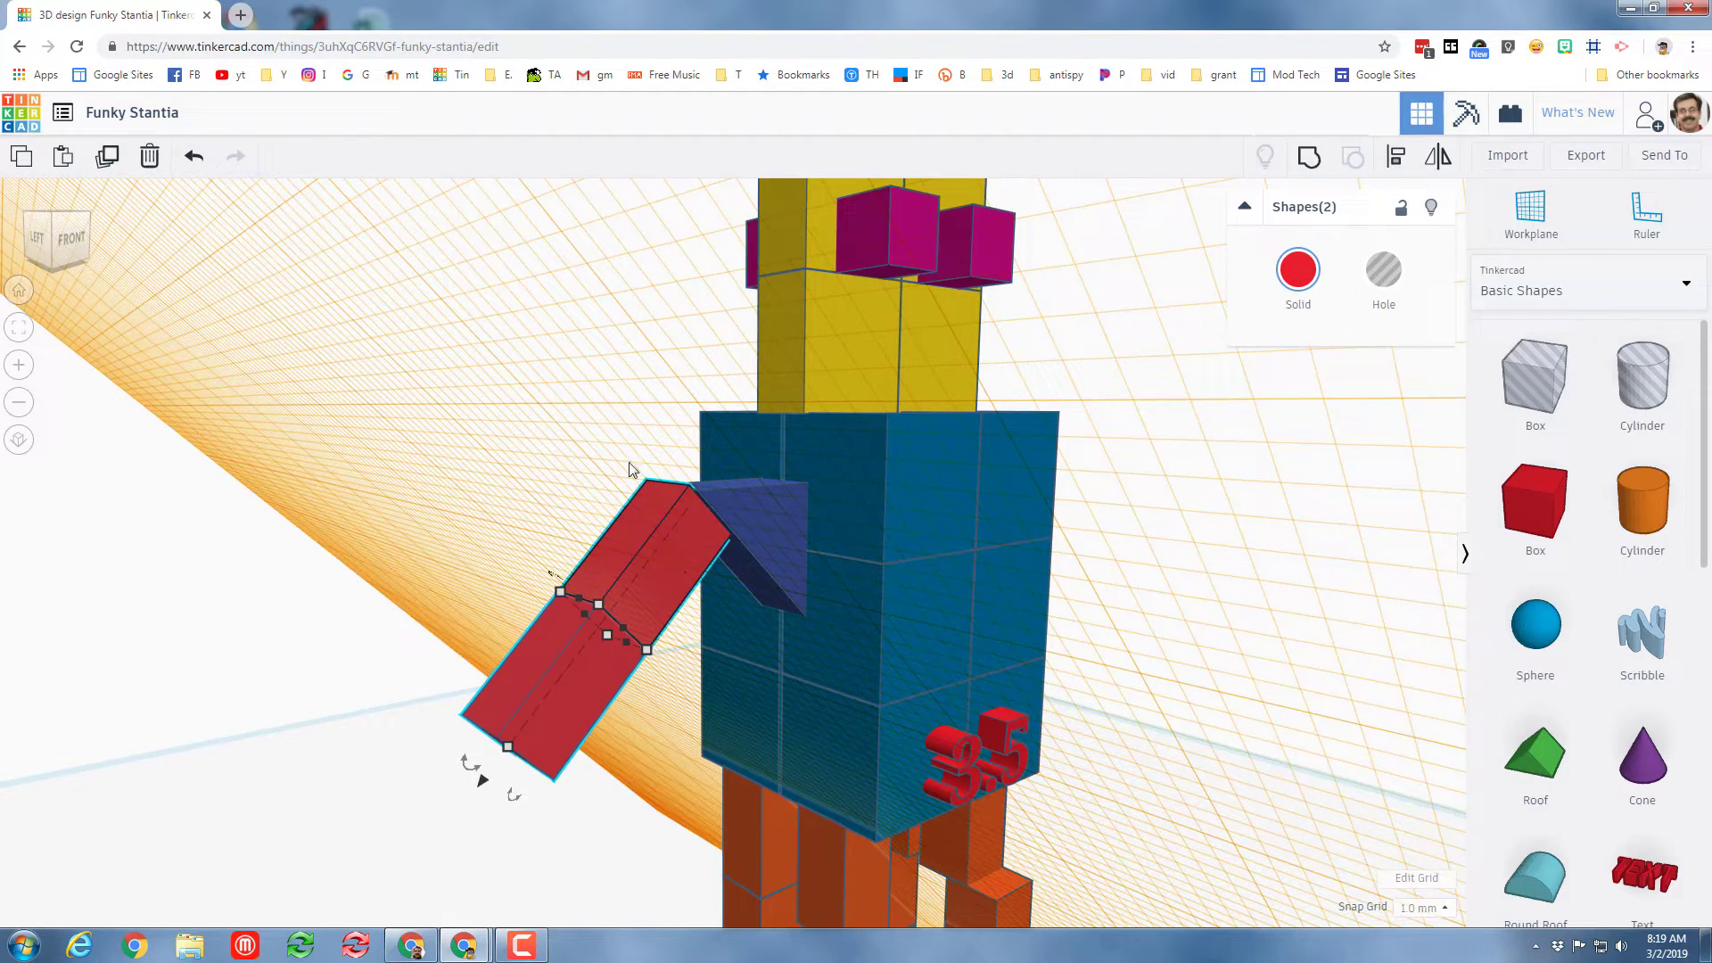
left_click(45, 265)
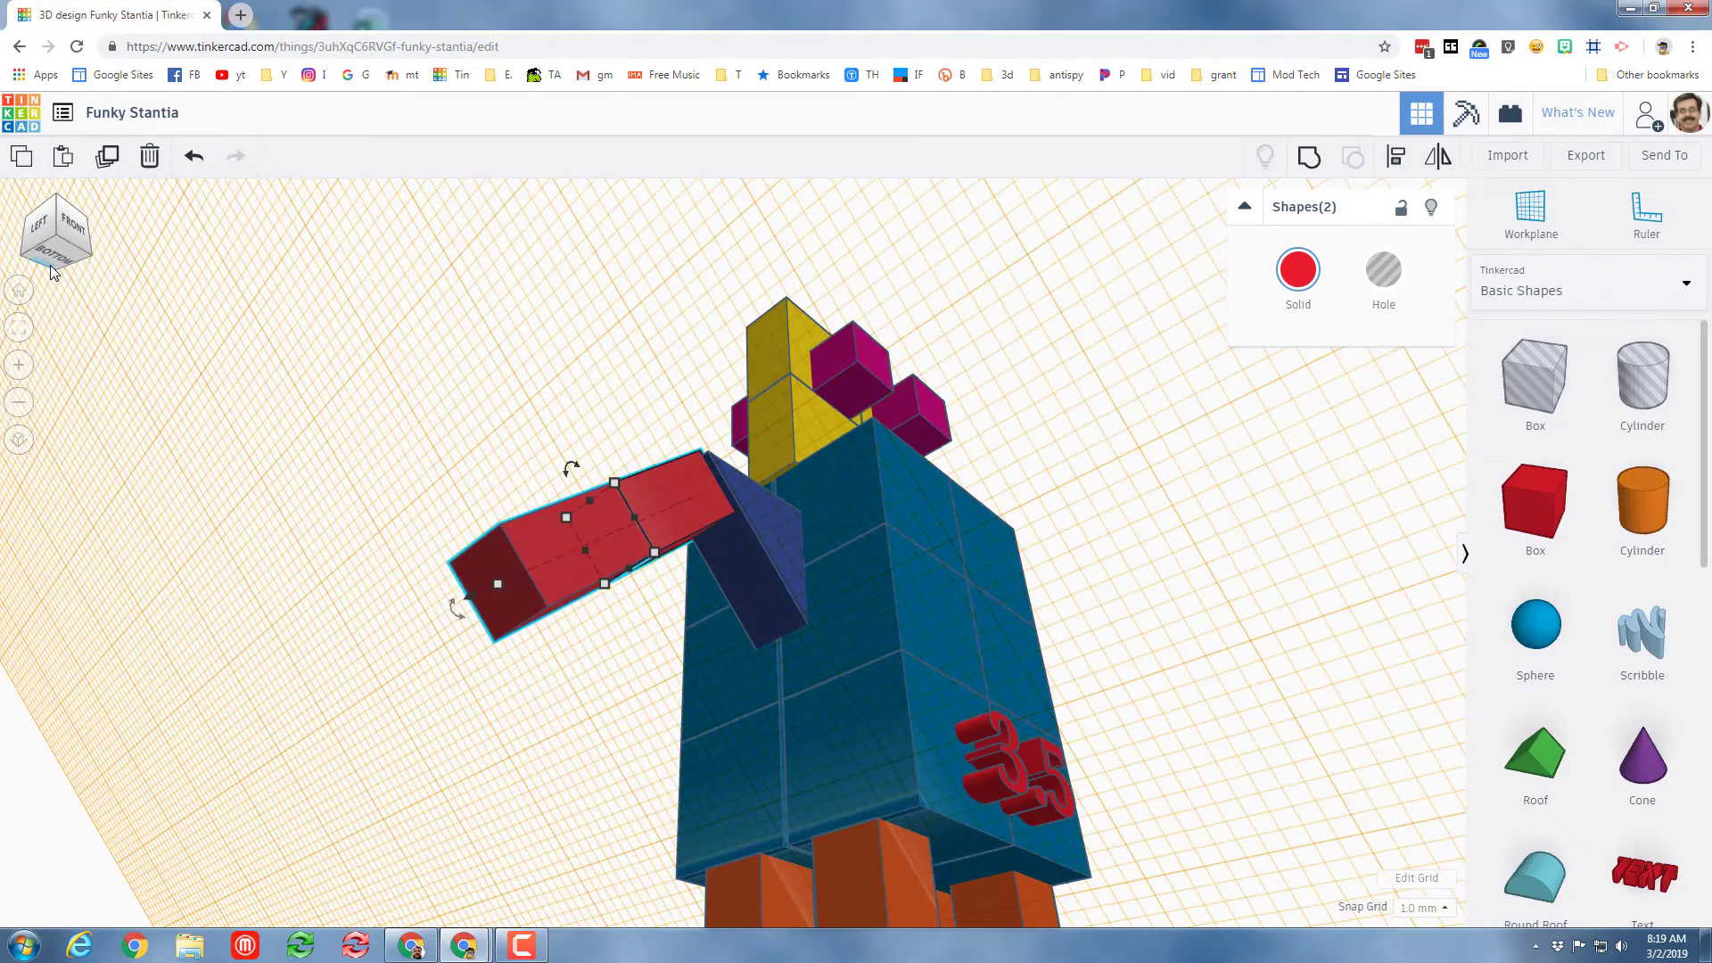
key("Right")
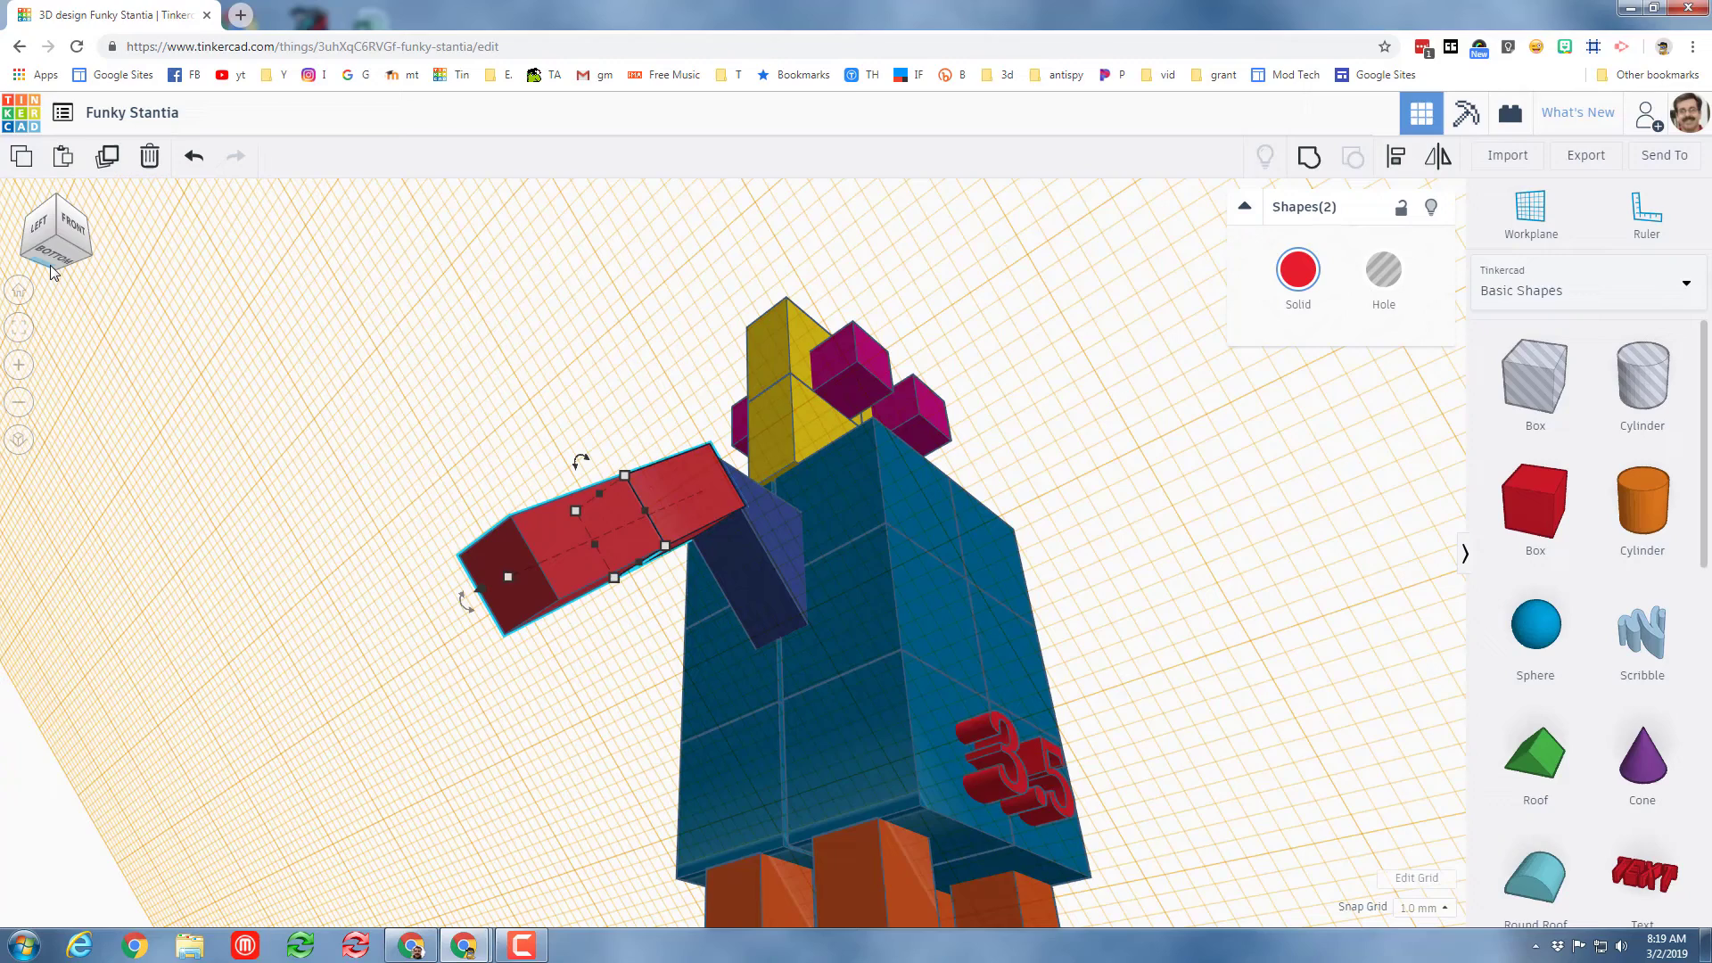
key("Down")
key("Left")
key("Up")
key("Right")
key("Down")
key("Down")
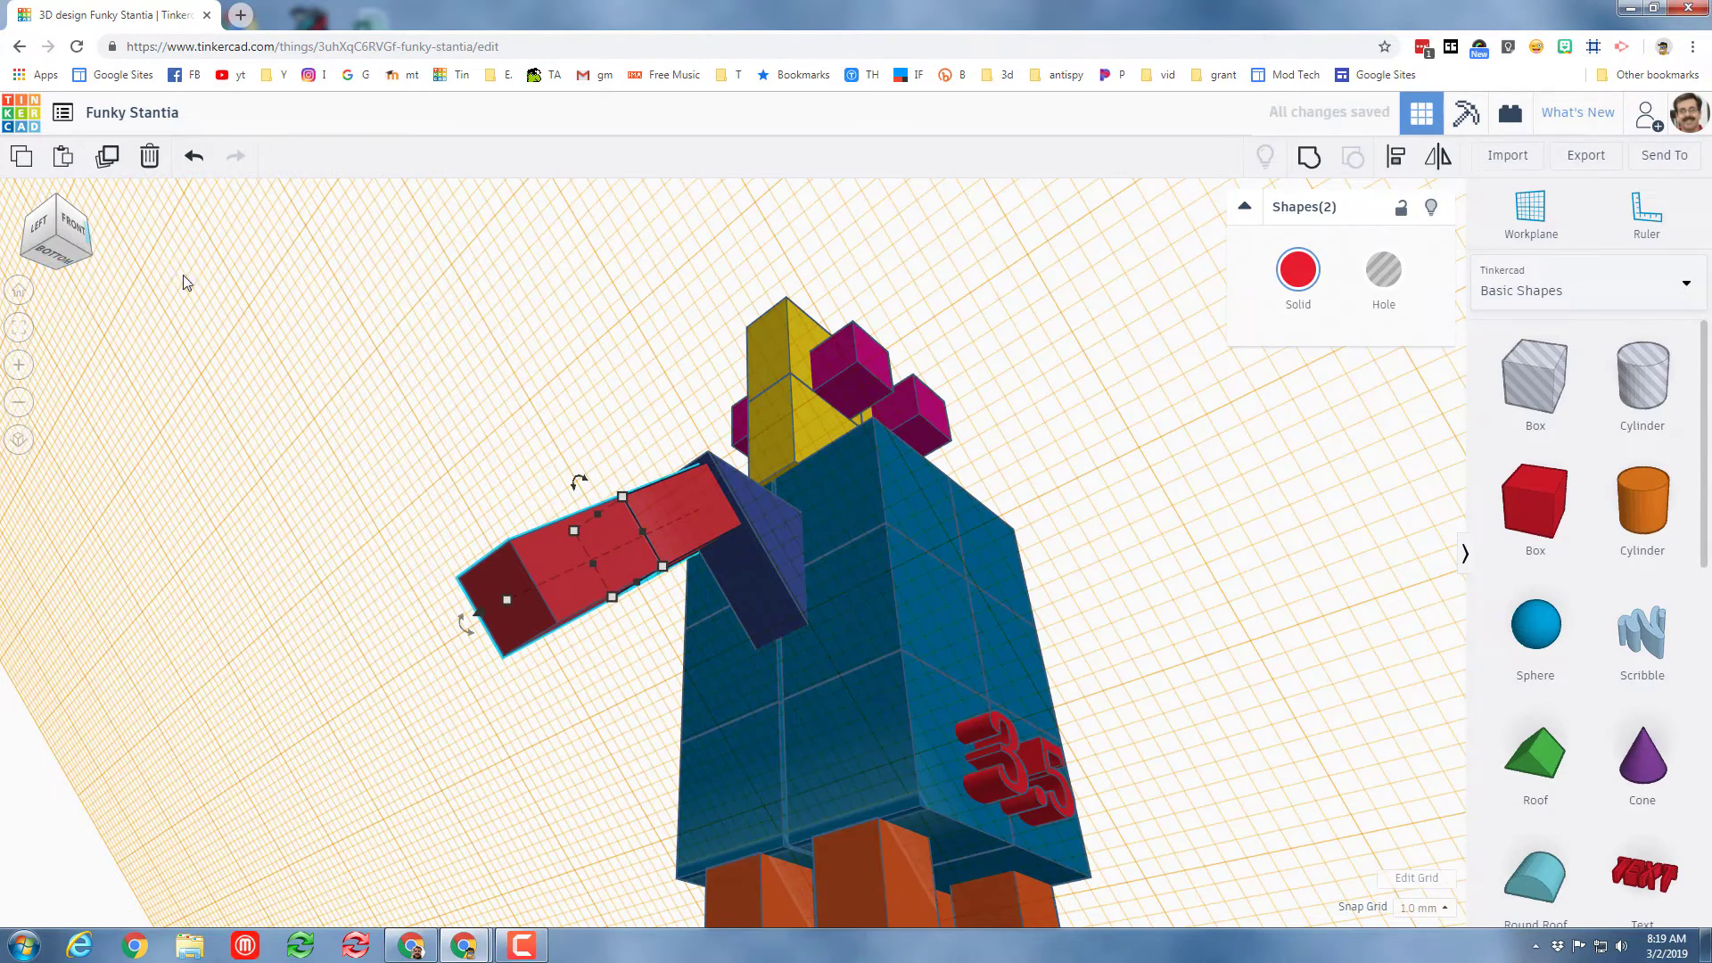
Place the workplane on top of the left wedge and centre-align the wedge and both red boxes across the arm's width
right_click_drag(184, 275, 665, 519)
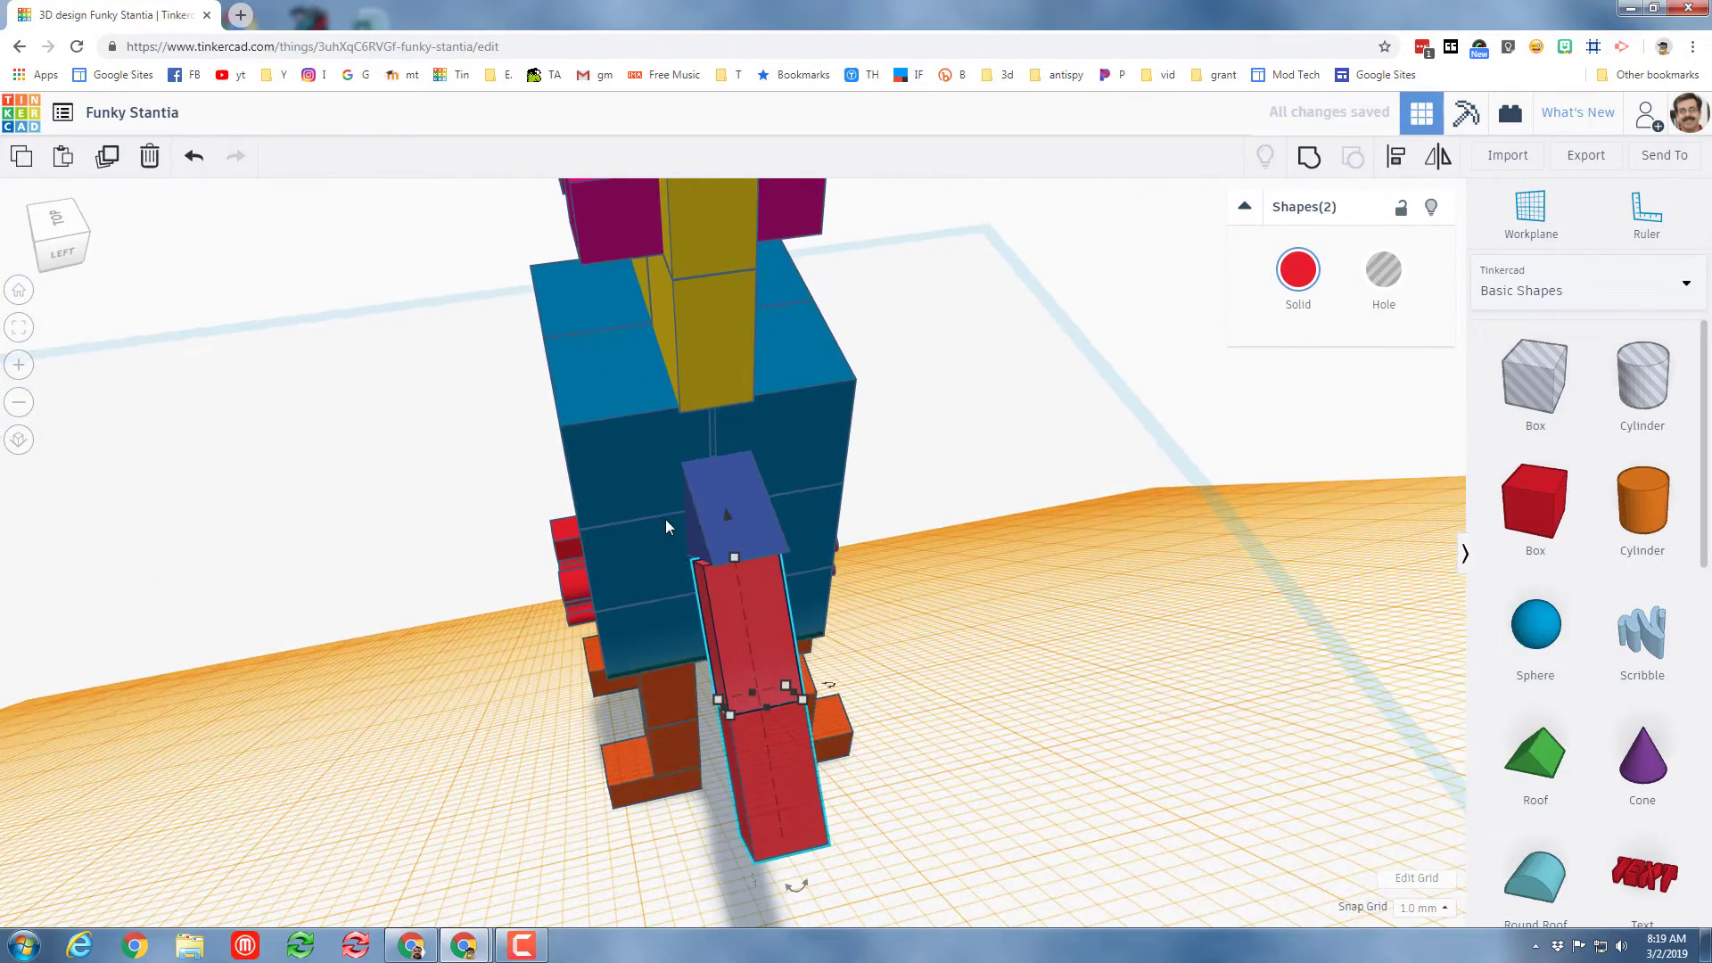
key("w")
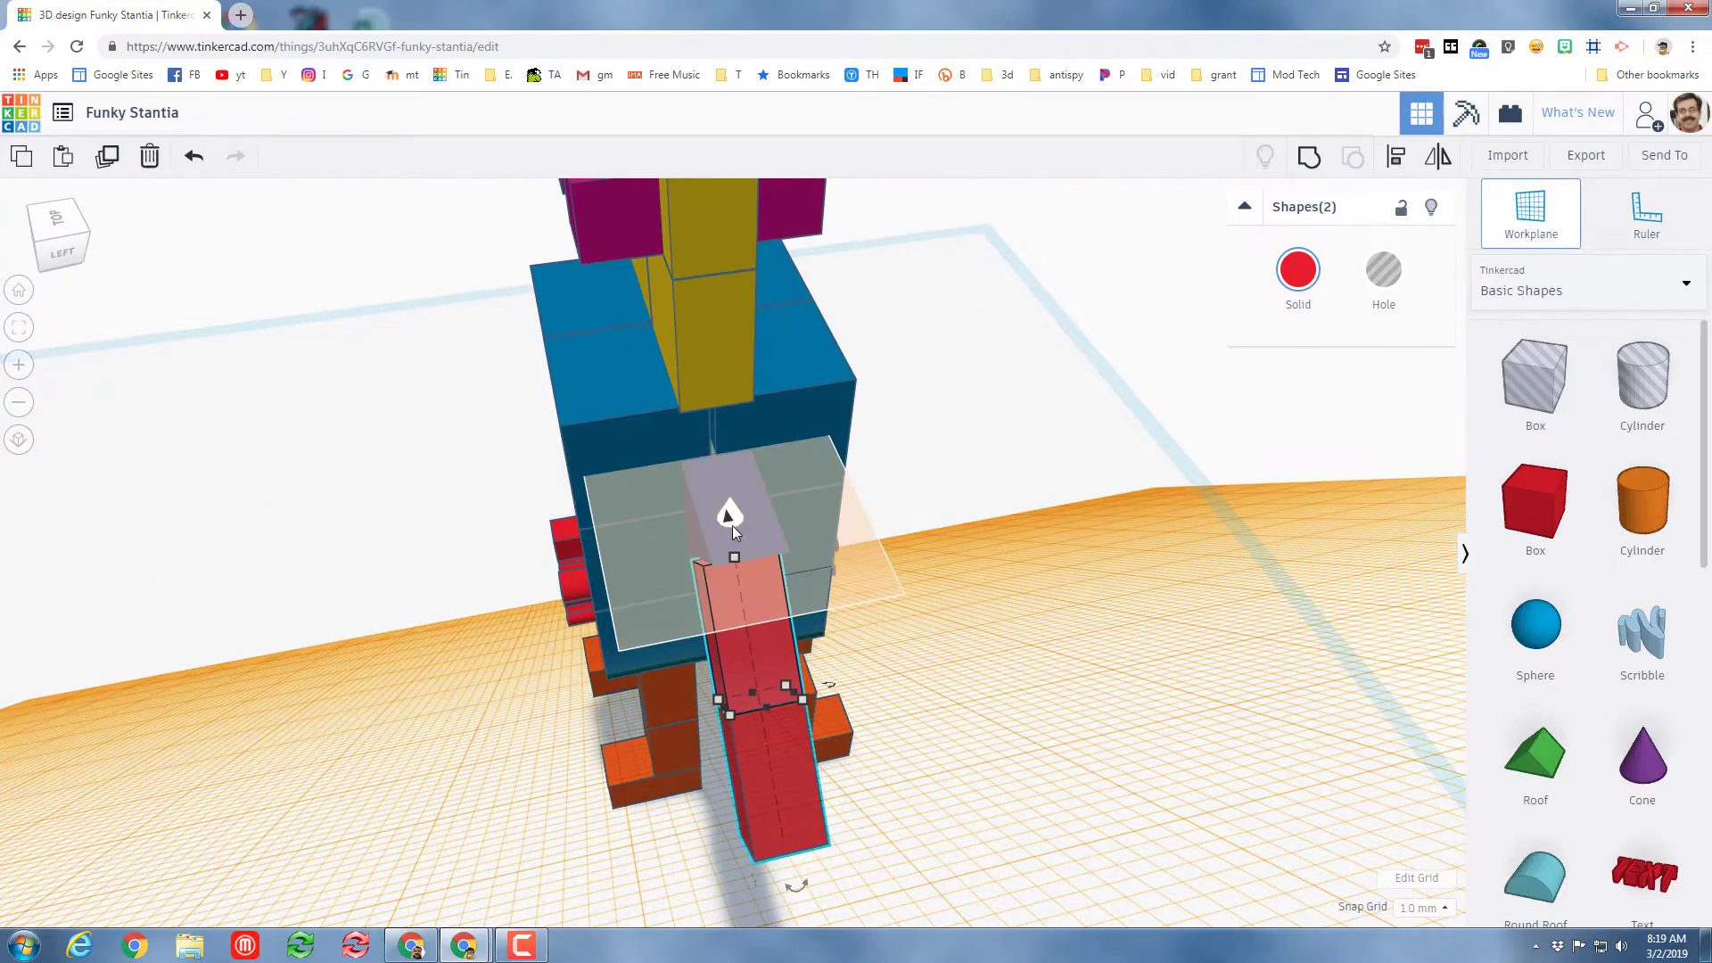
left_click(731, 526)
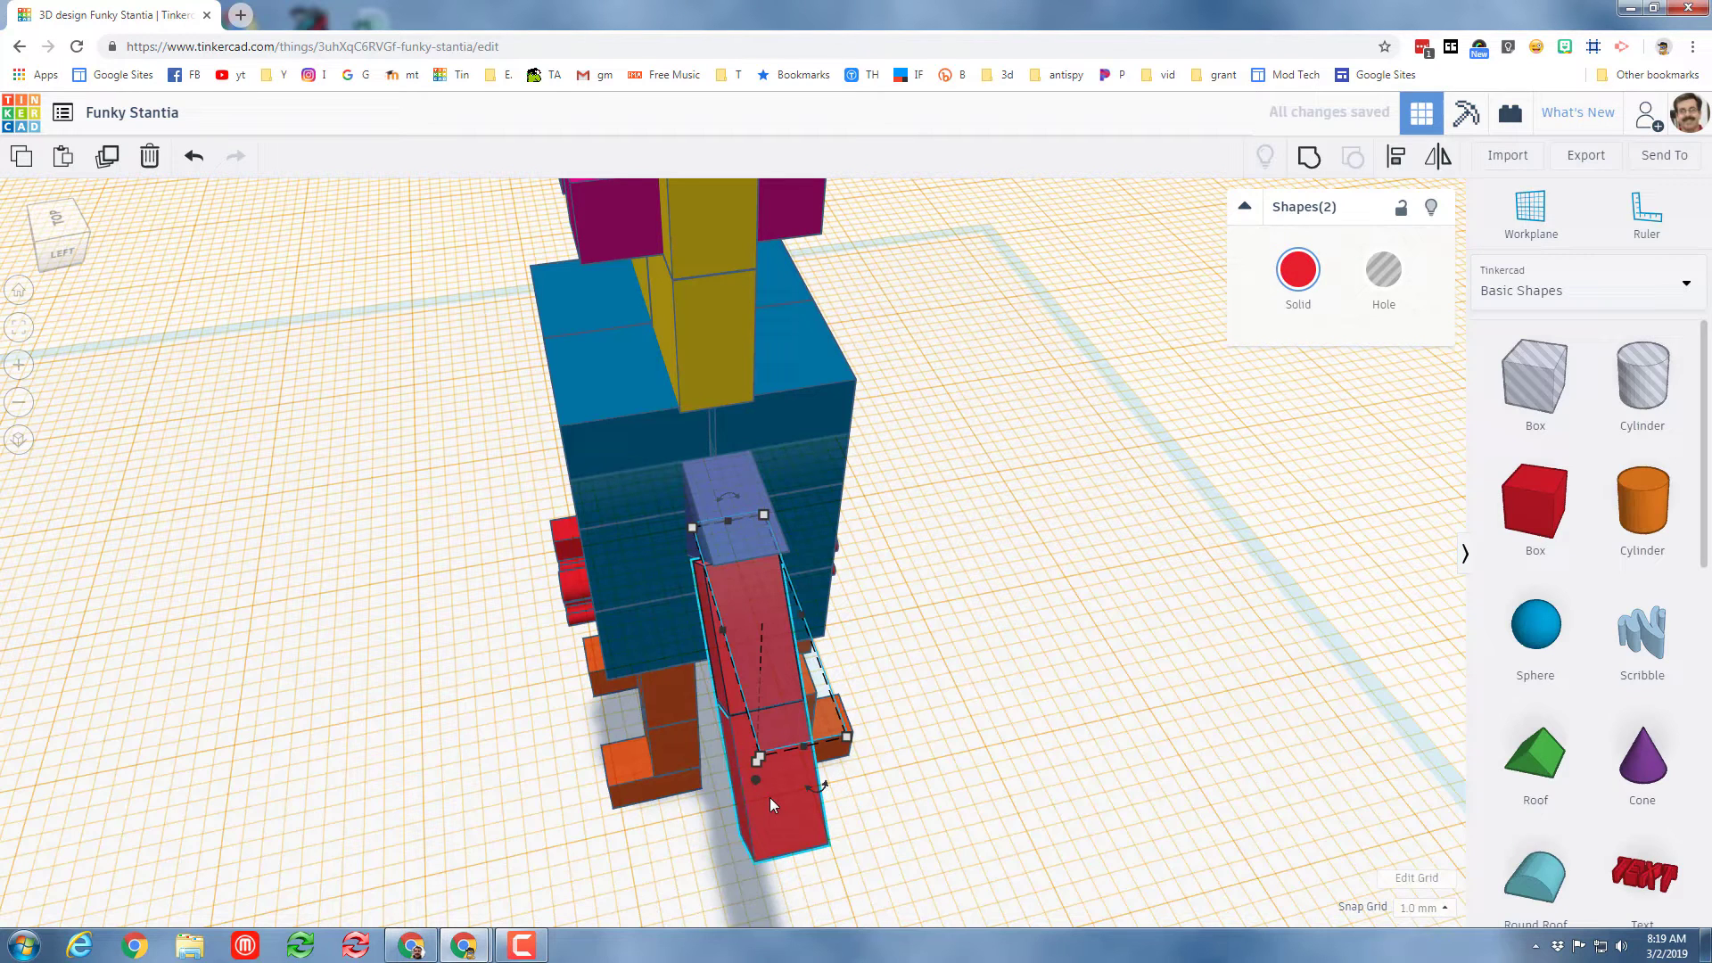
left_click(783, 830)
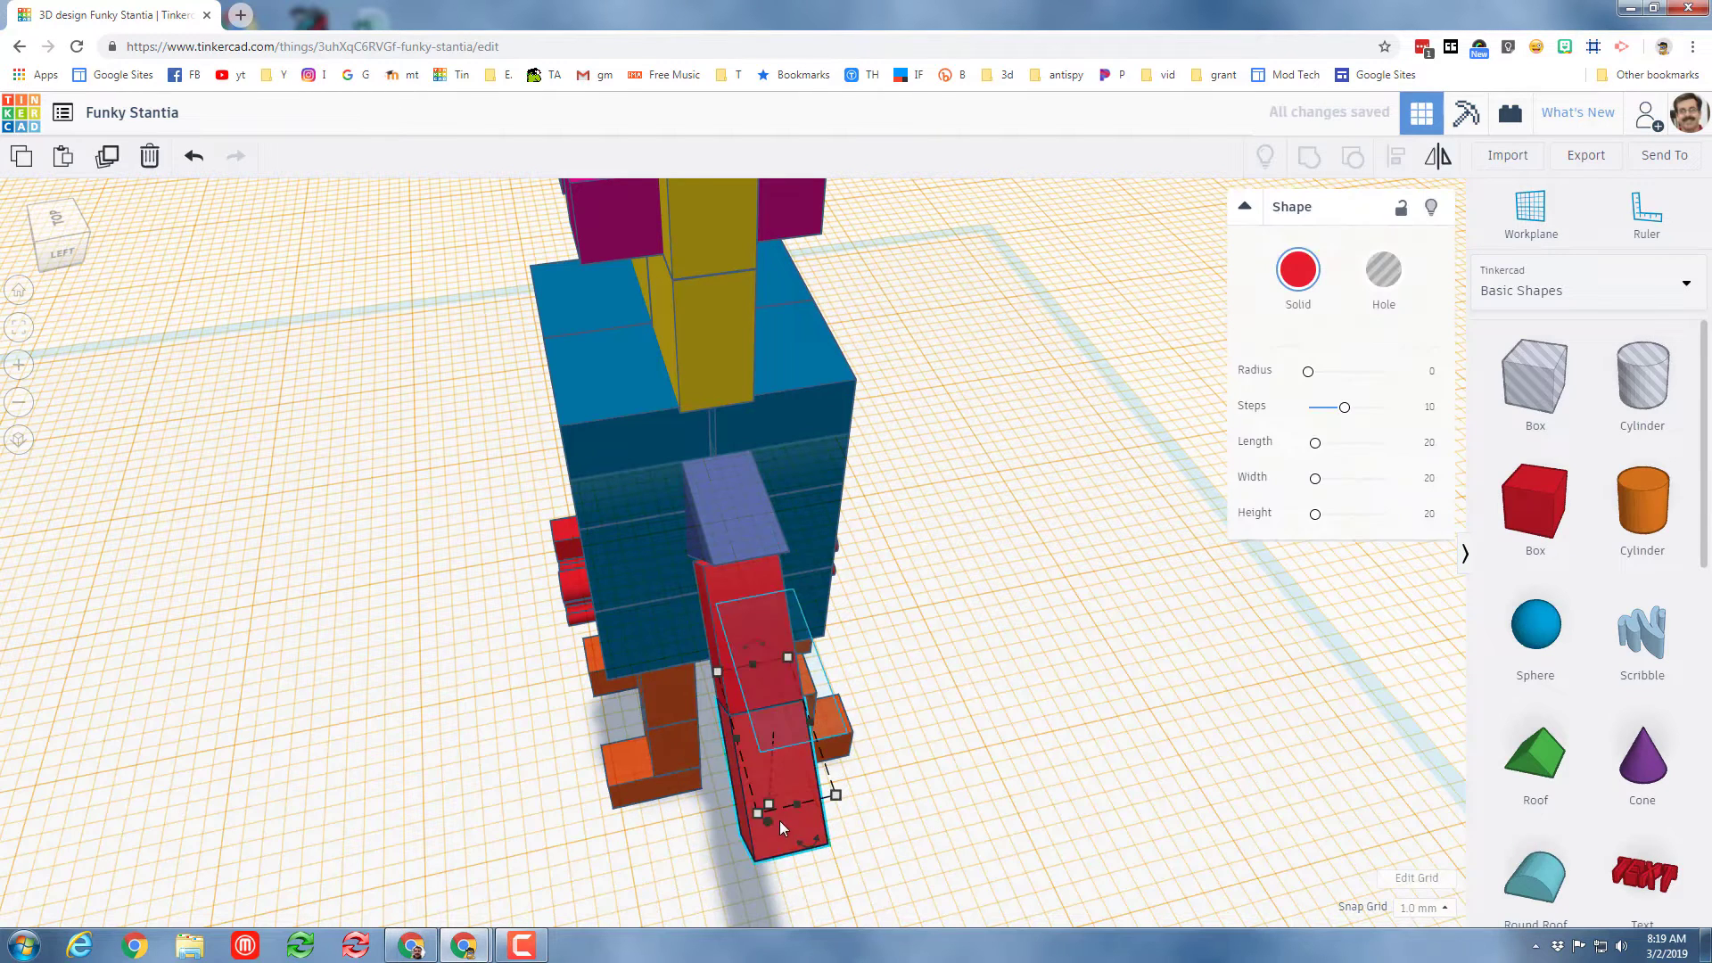
left_click(741, 581, "shift")
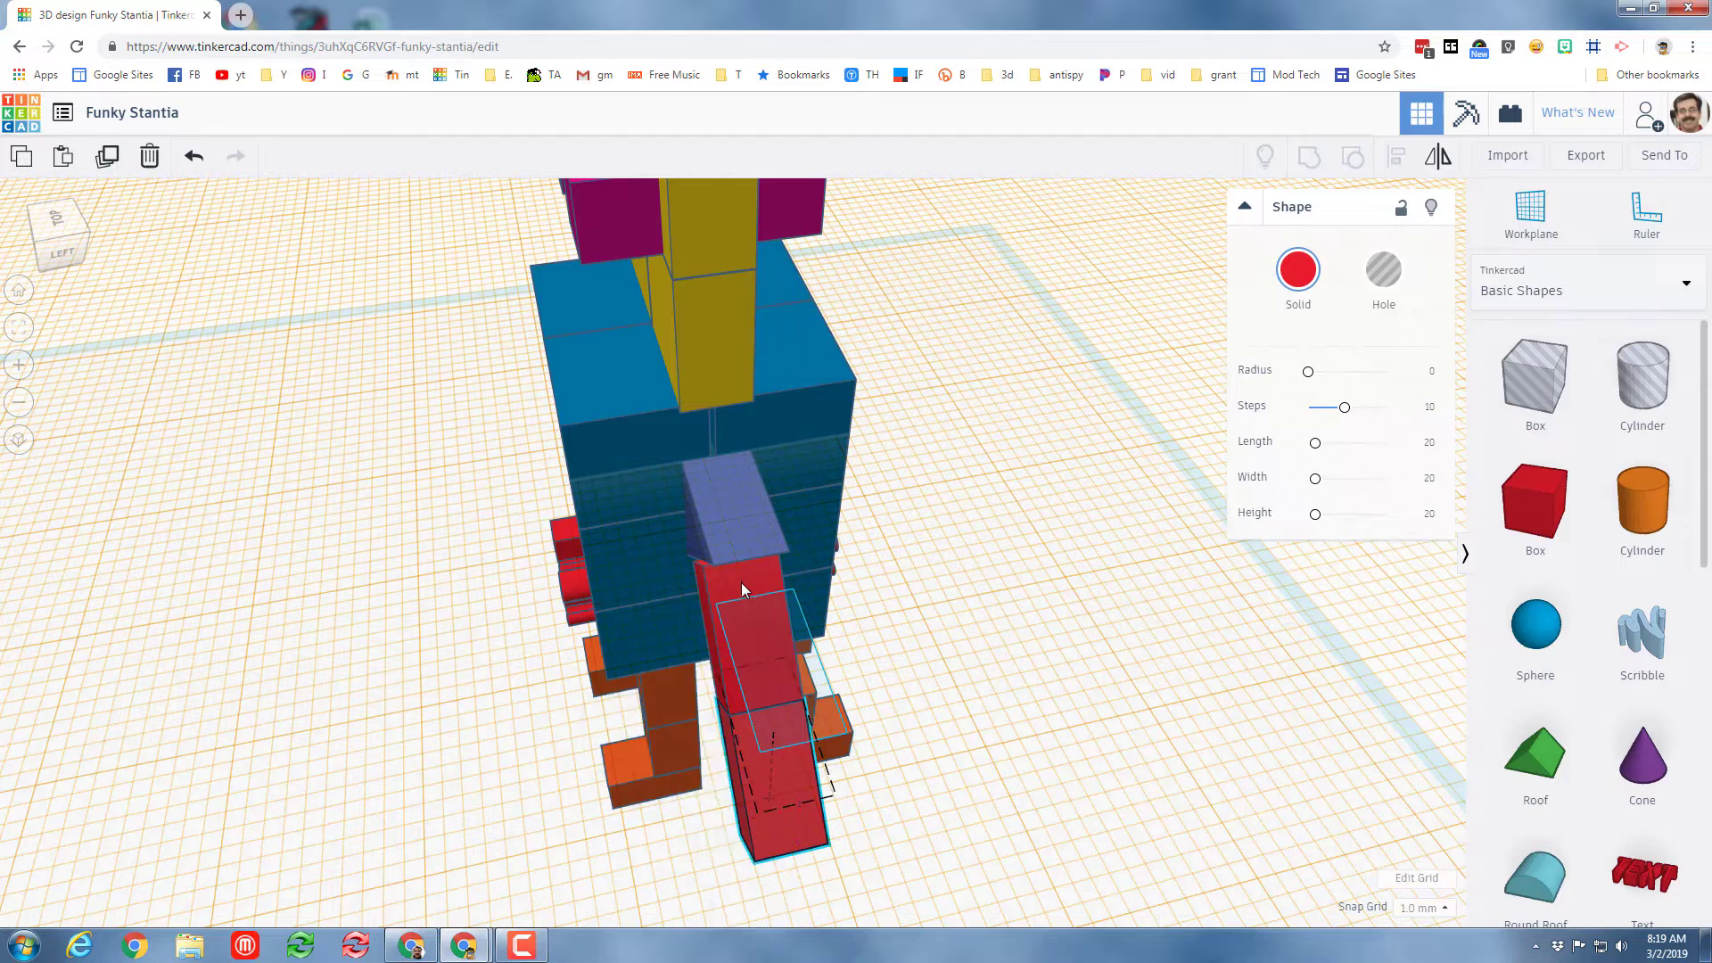
left_click(713, 483, "shift")
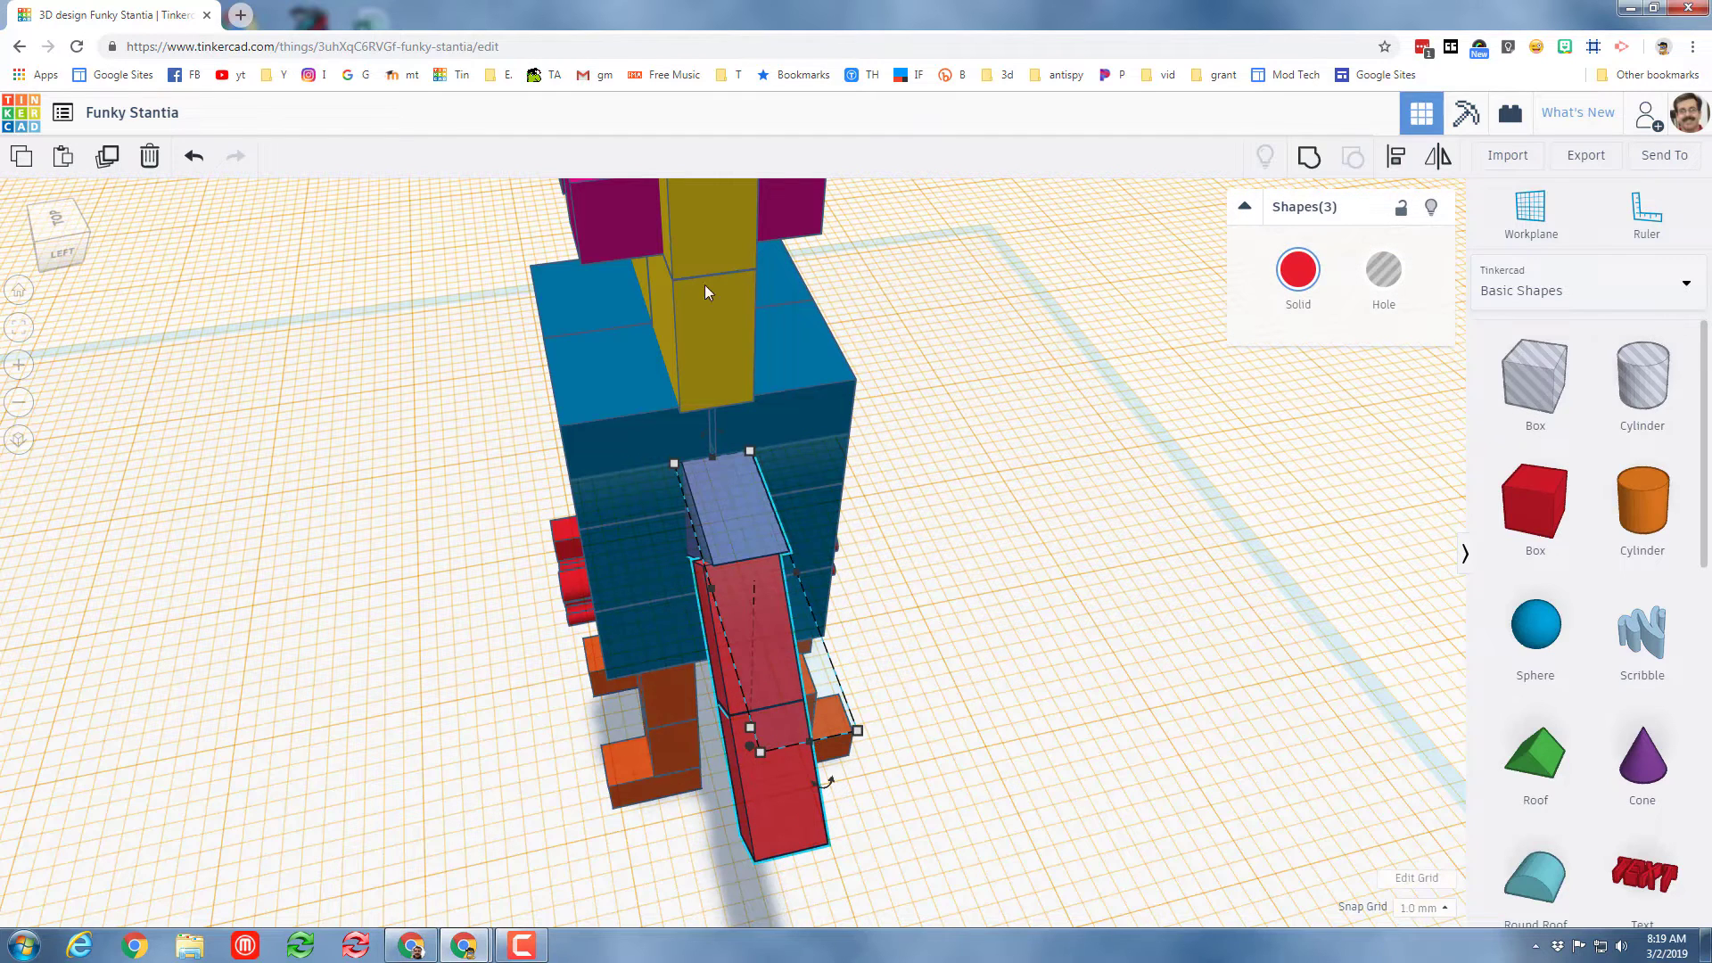
left_click(1437, 156)
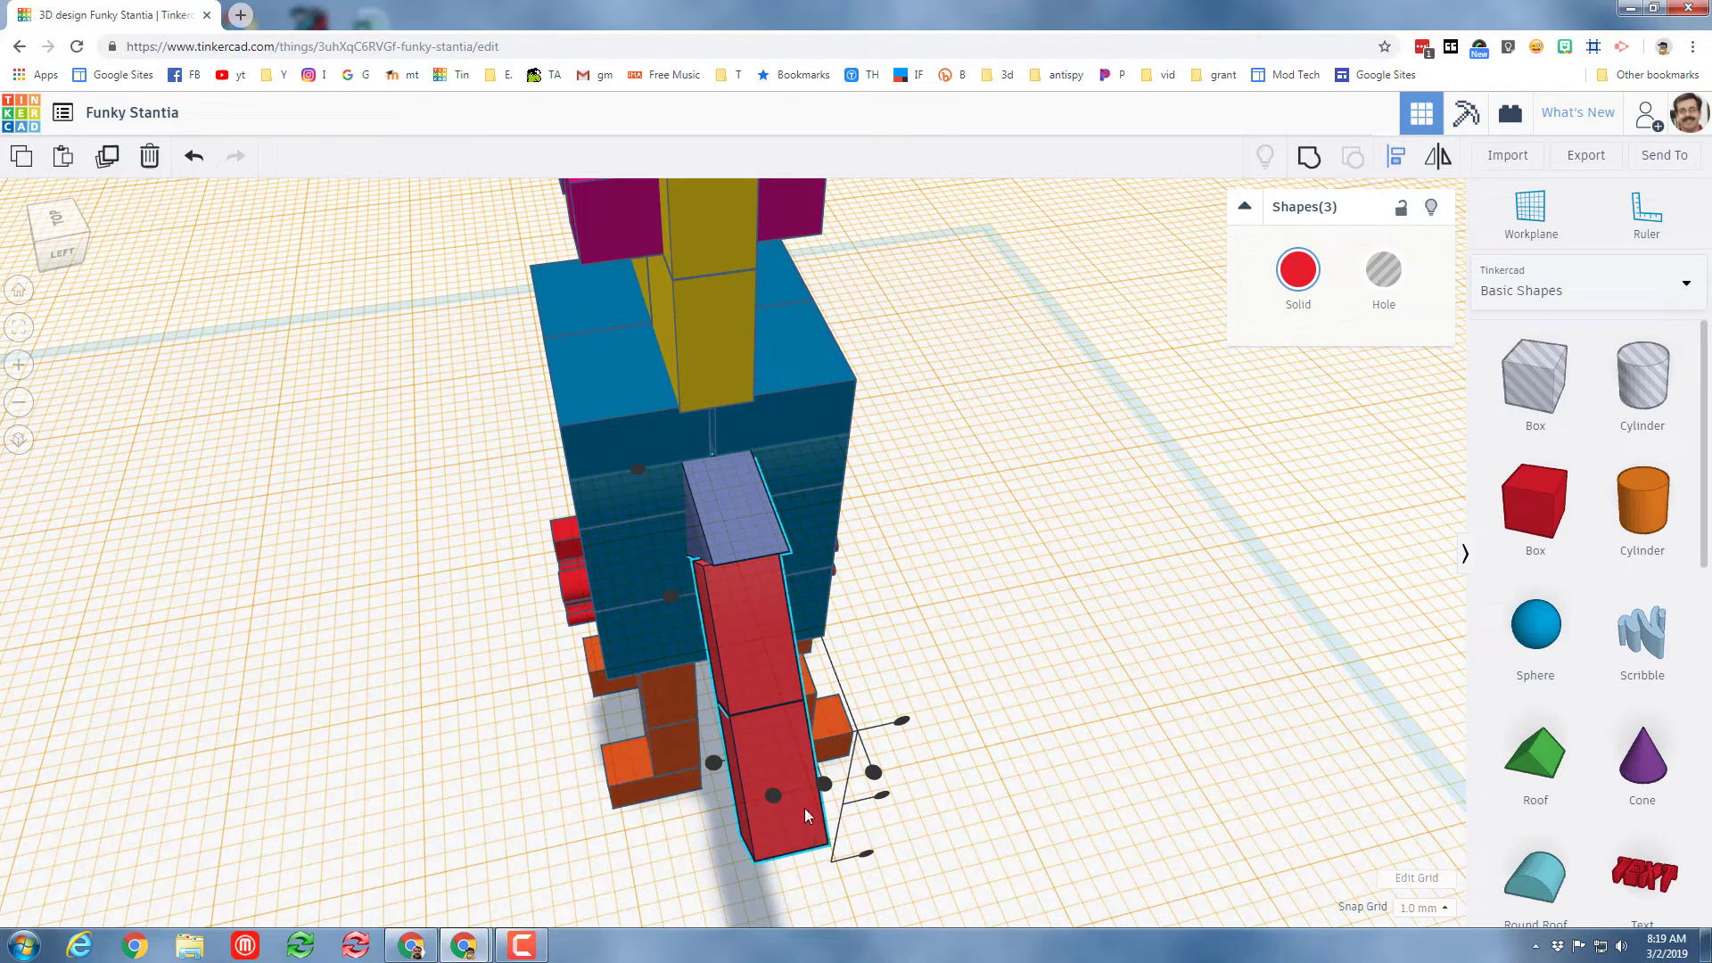
left_click(824, 787)
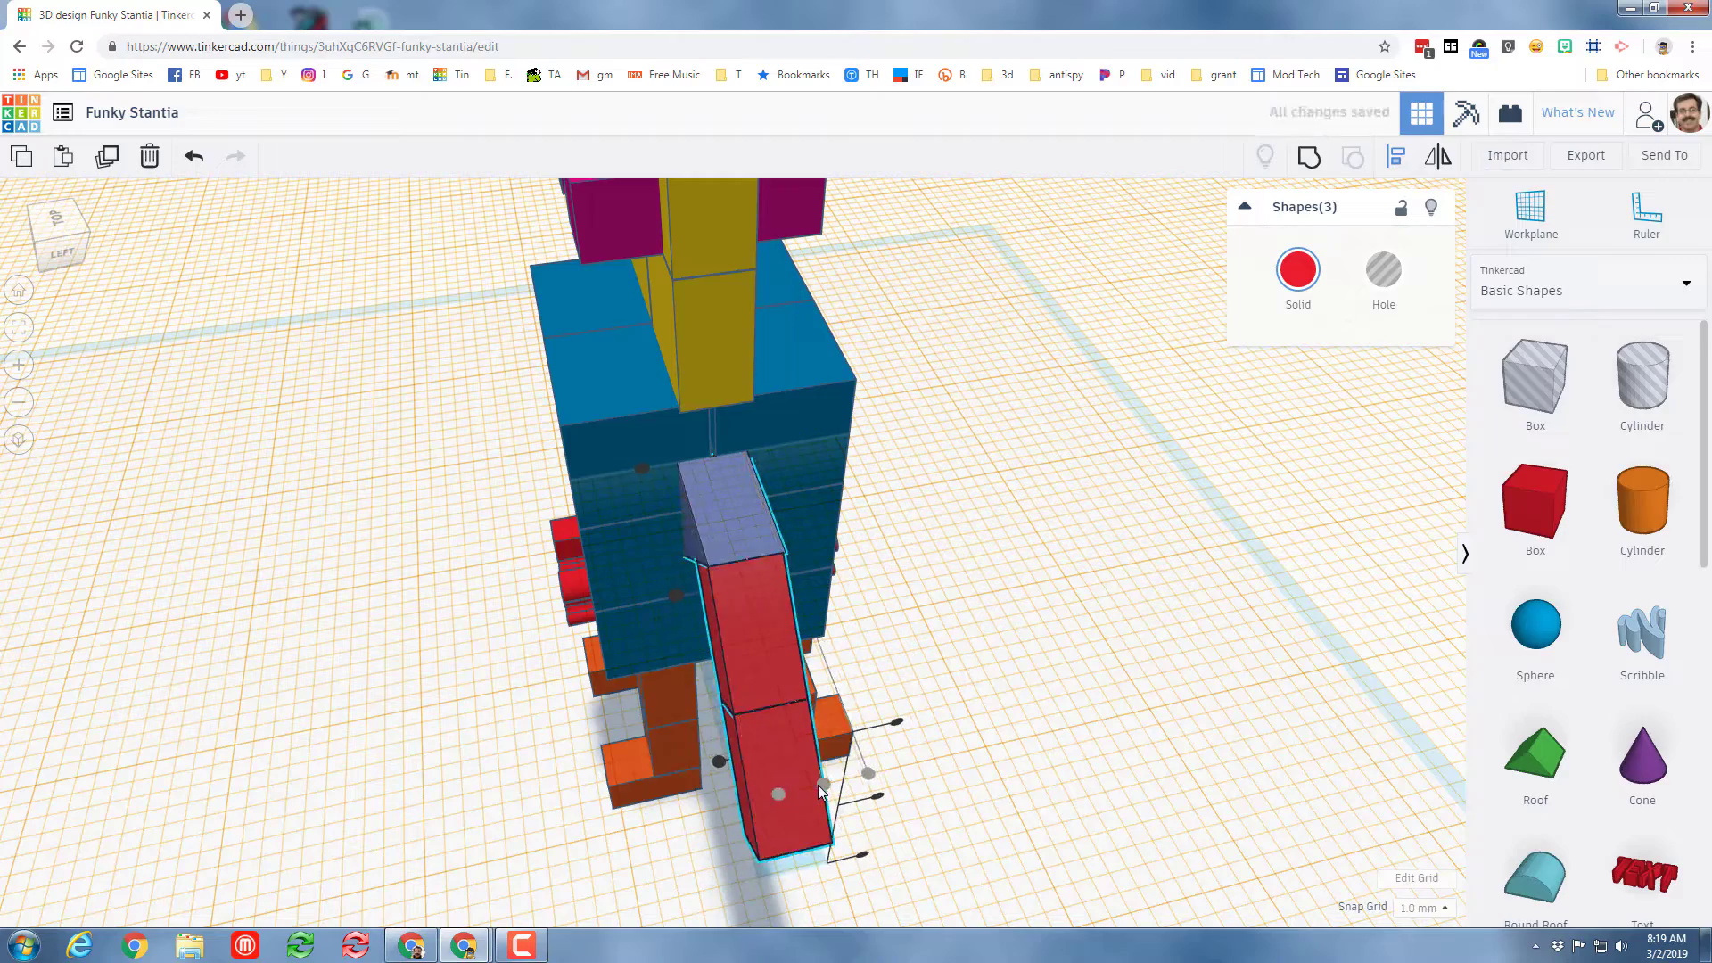
Duplicate the two red arm boxes and move the copy across to the other side of the body
right_click_drag(469, 724, 344, 657)
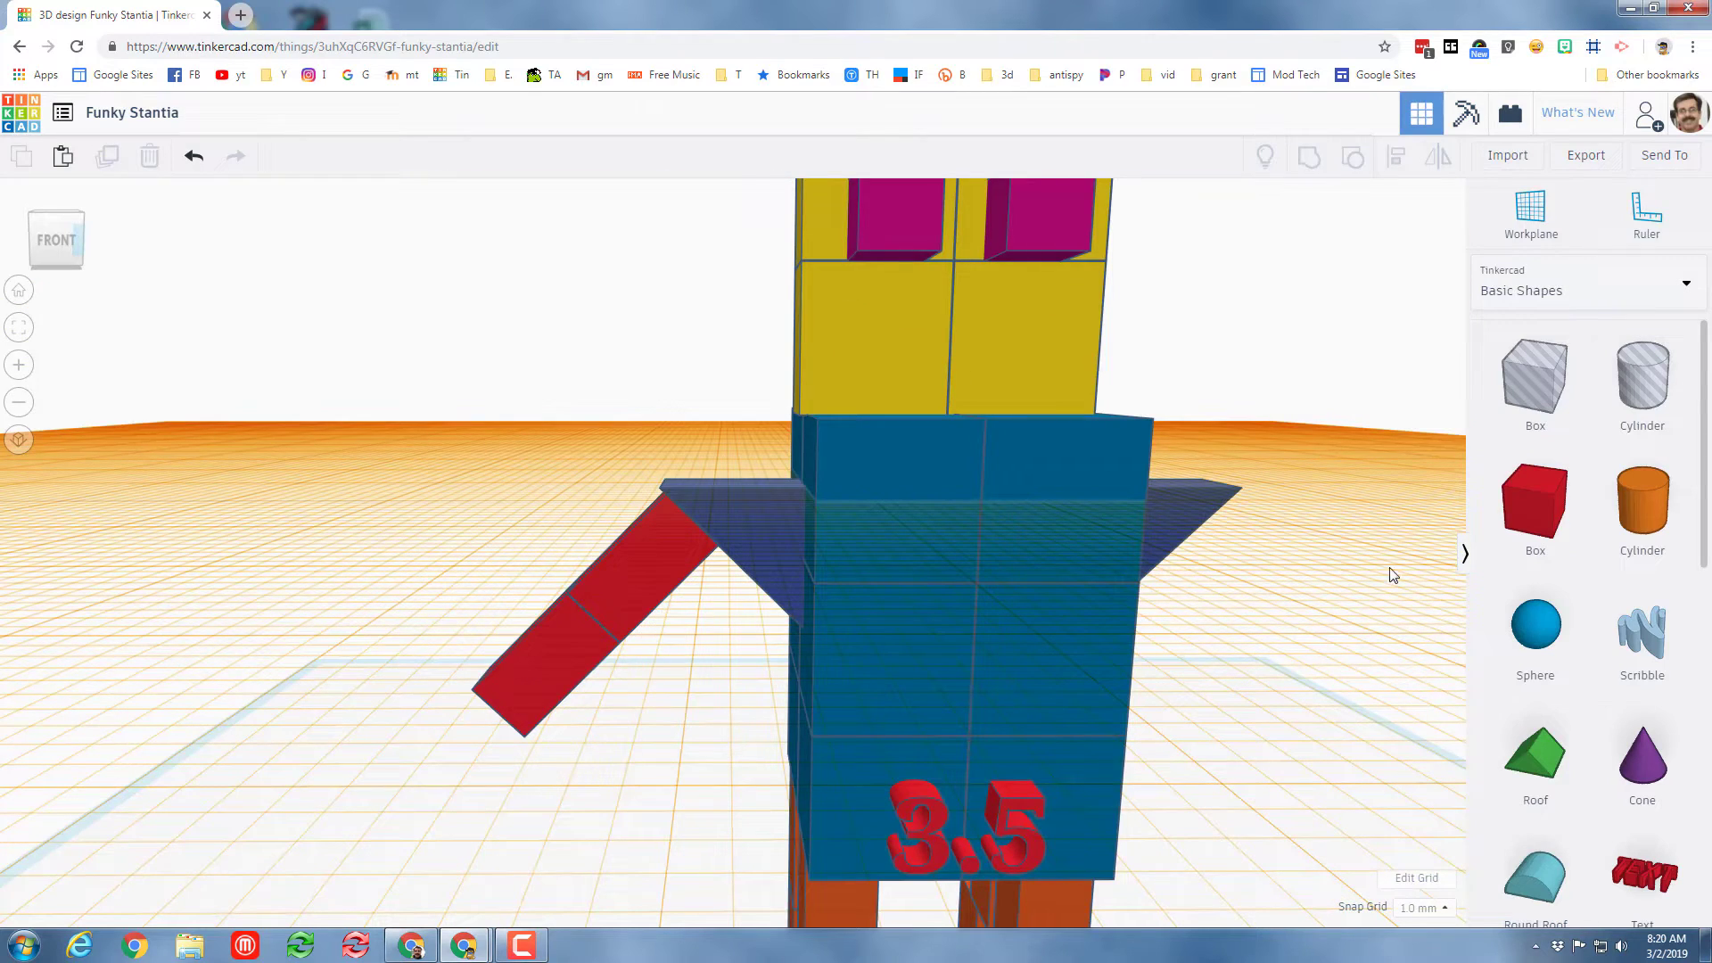
left_click_drag(457, 557, 616, 664)
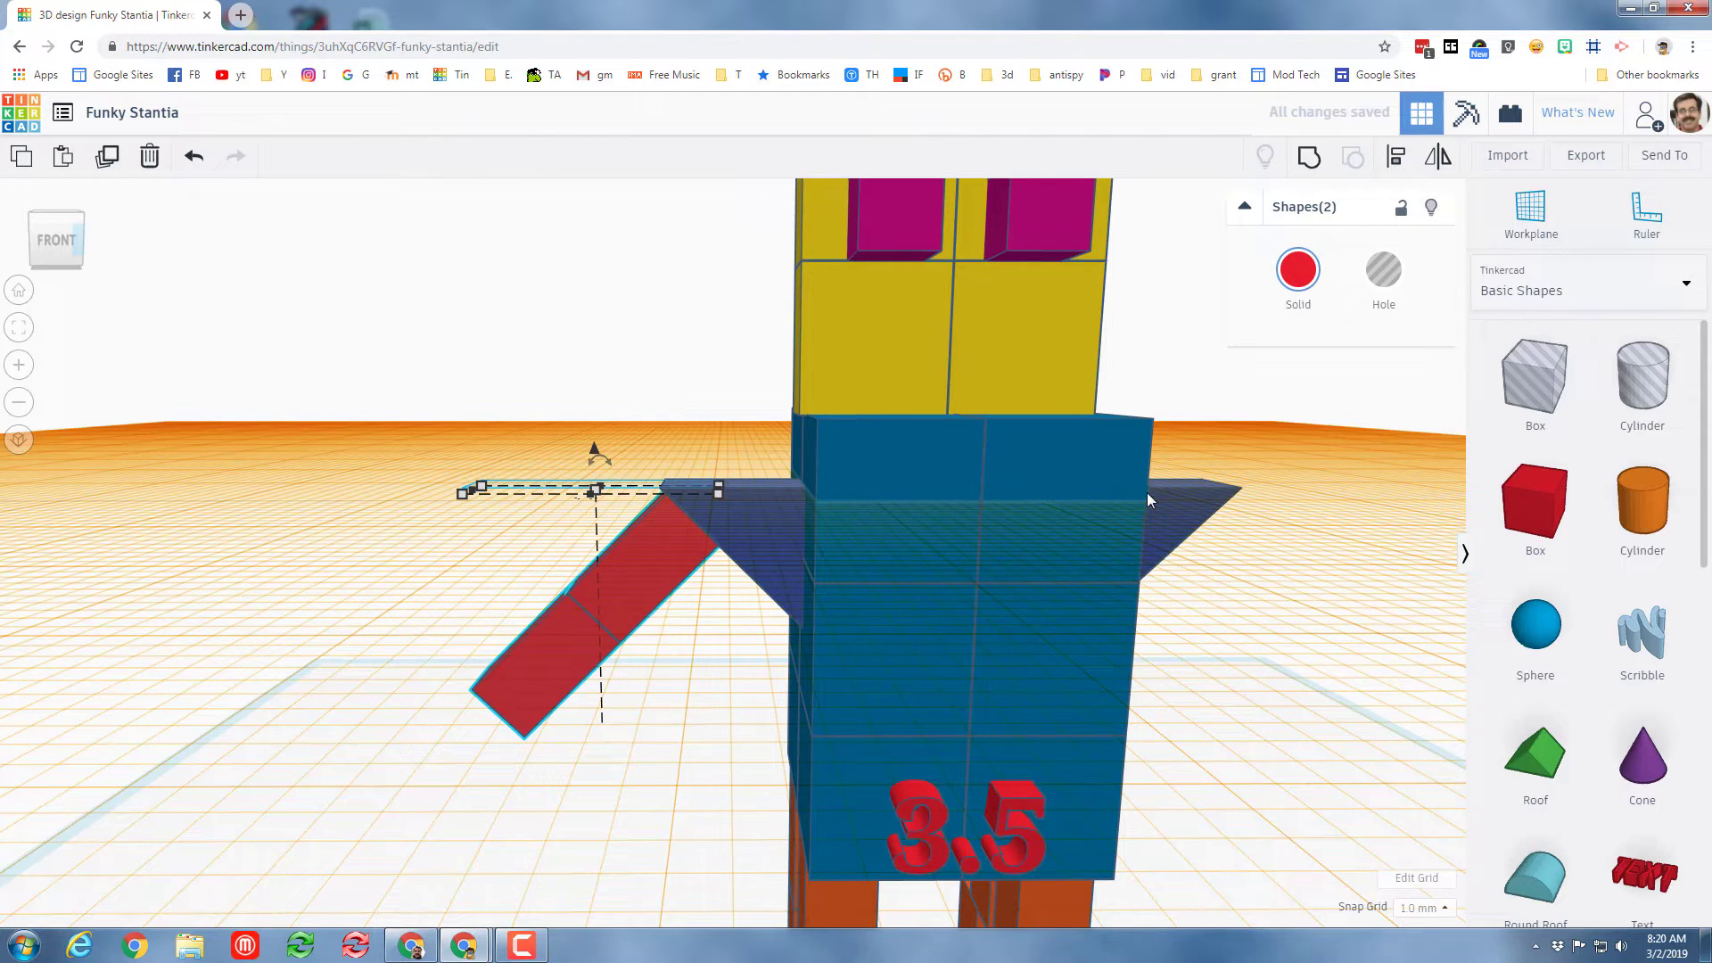
key("Right")
key("Right")
key("Right")
key("Right")
key("Right")
key("Right")
key("Right")
key("Right")
key("Right")
key("Right")
key("Right")
key("Right")
key("Right")
key("Right")
key("Right")
key("Right")
key("Right")
key("Right")
key("Right")
key("Right")
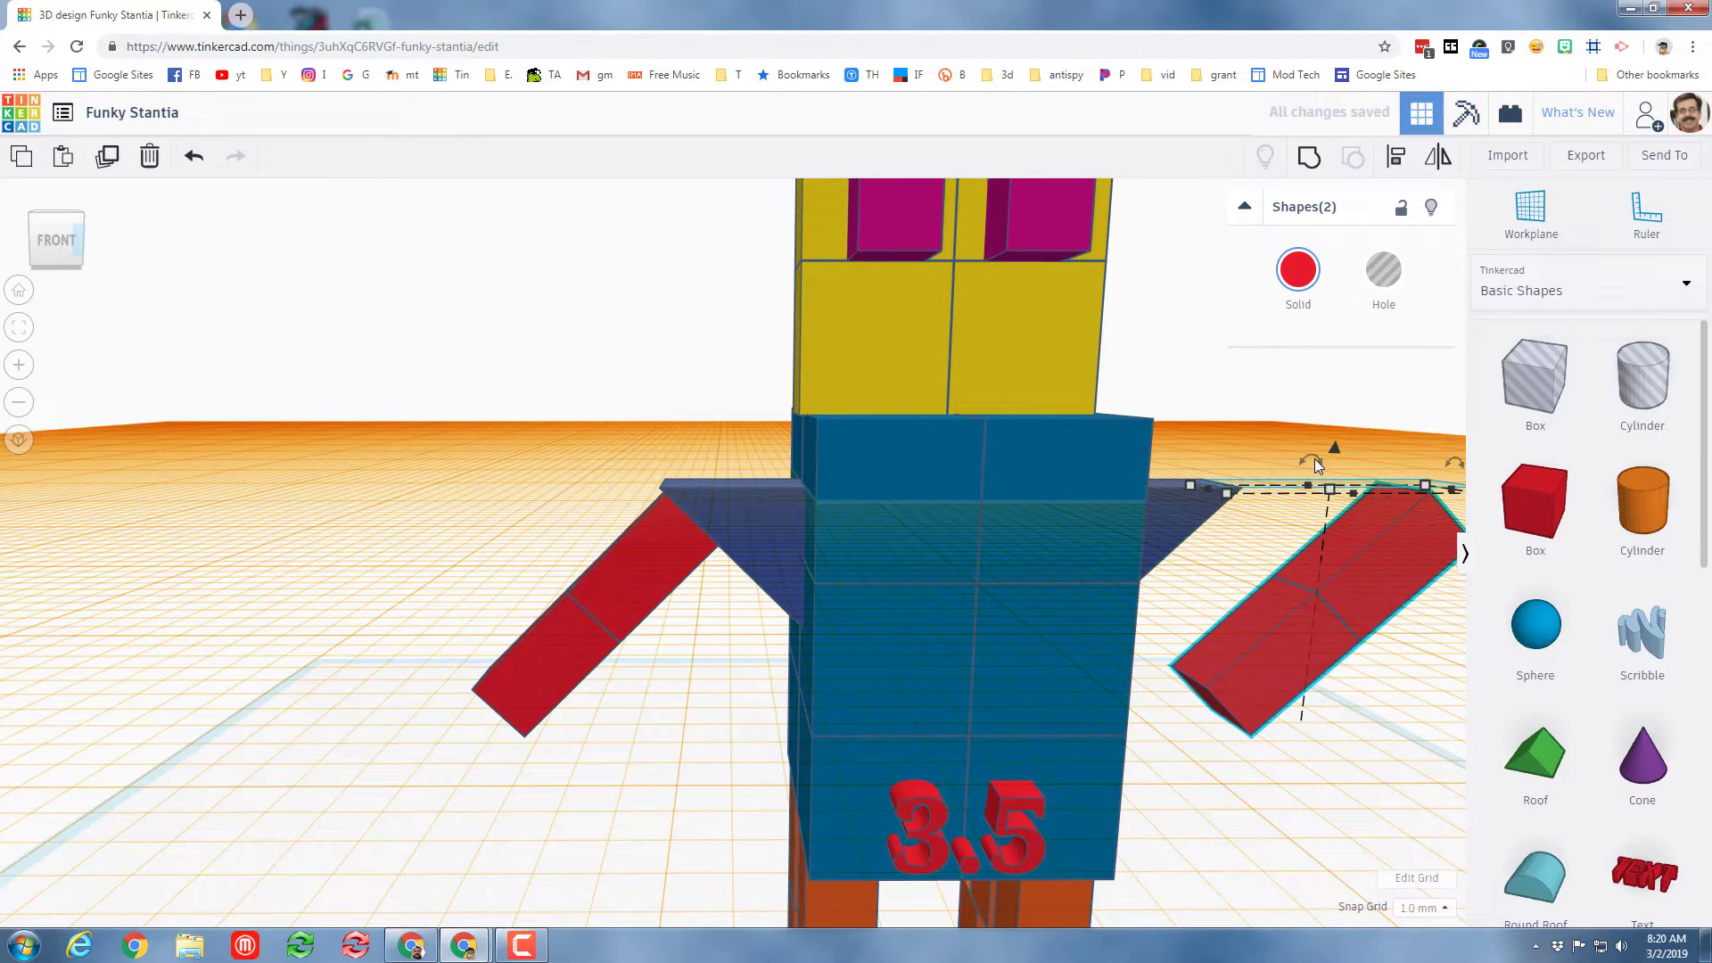
Rotate the duplicated red arm by 90° about the front-to-back axis so it slopes down and away from the body
left_click(78, 227)
scroll(397, 393, "down", 5)
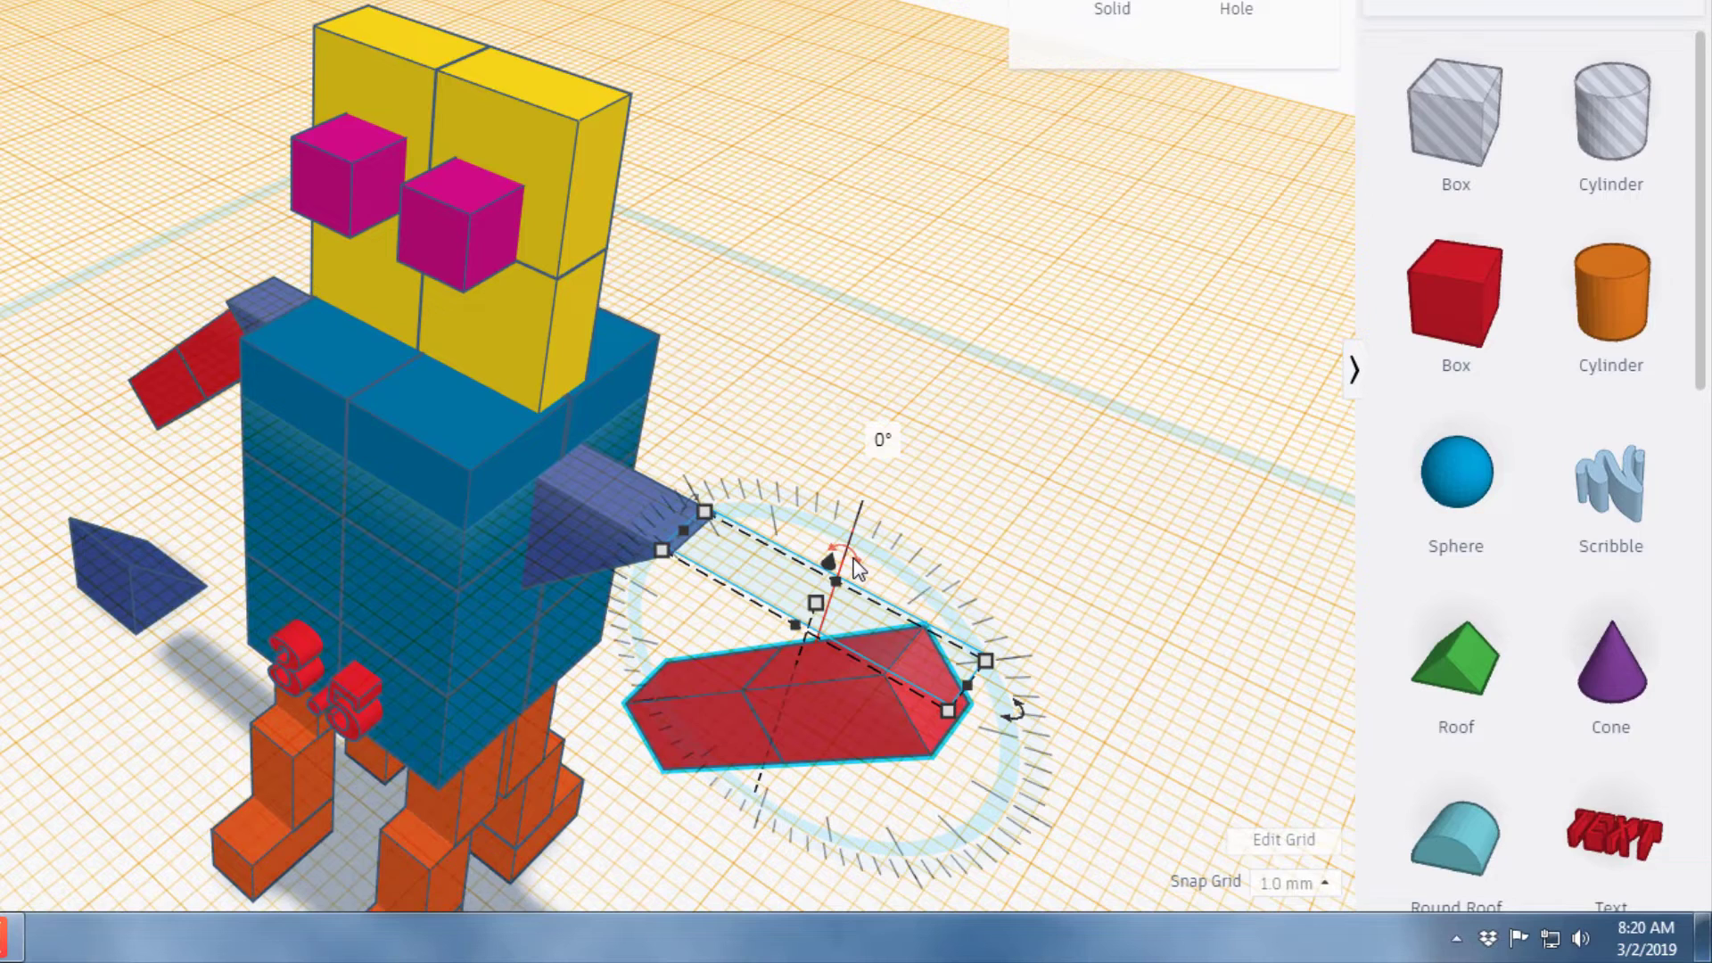
left_click_drag(1034, 646, 1064, 695)
left_click_drag(890, 622, 920, 743)
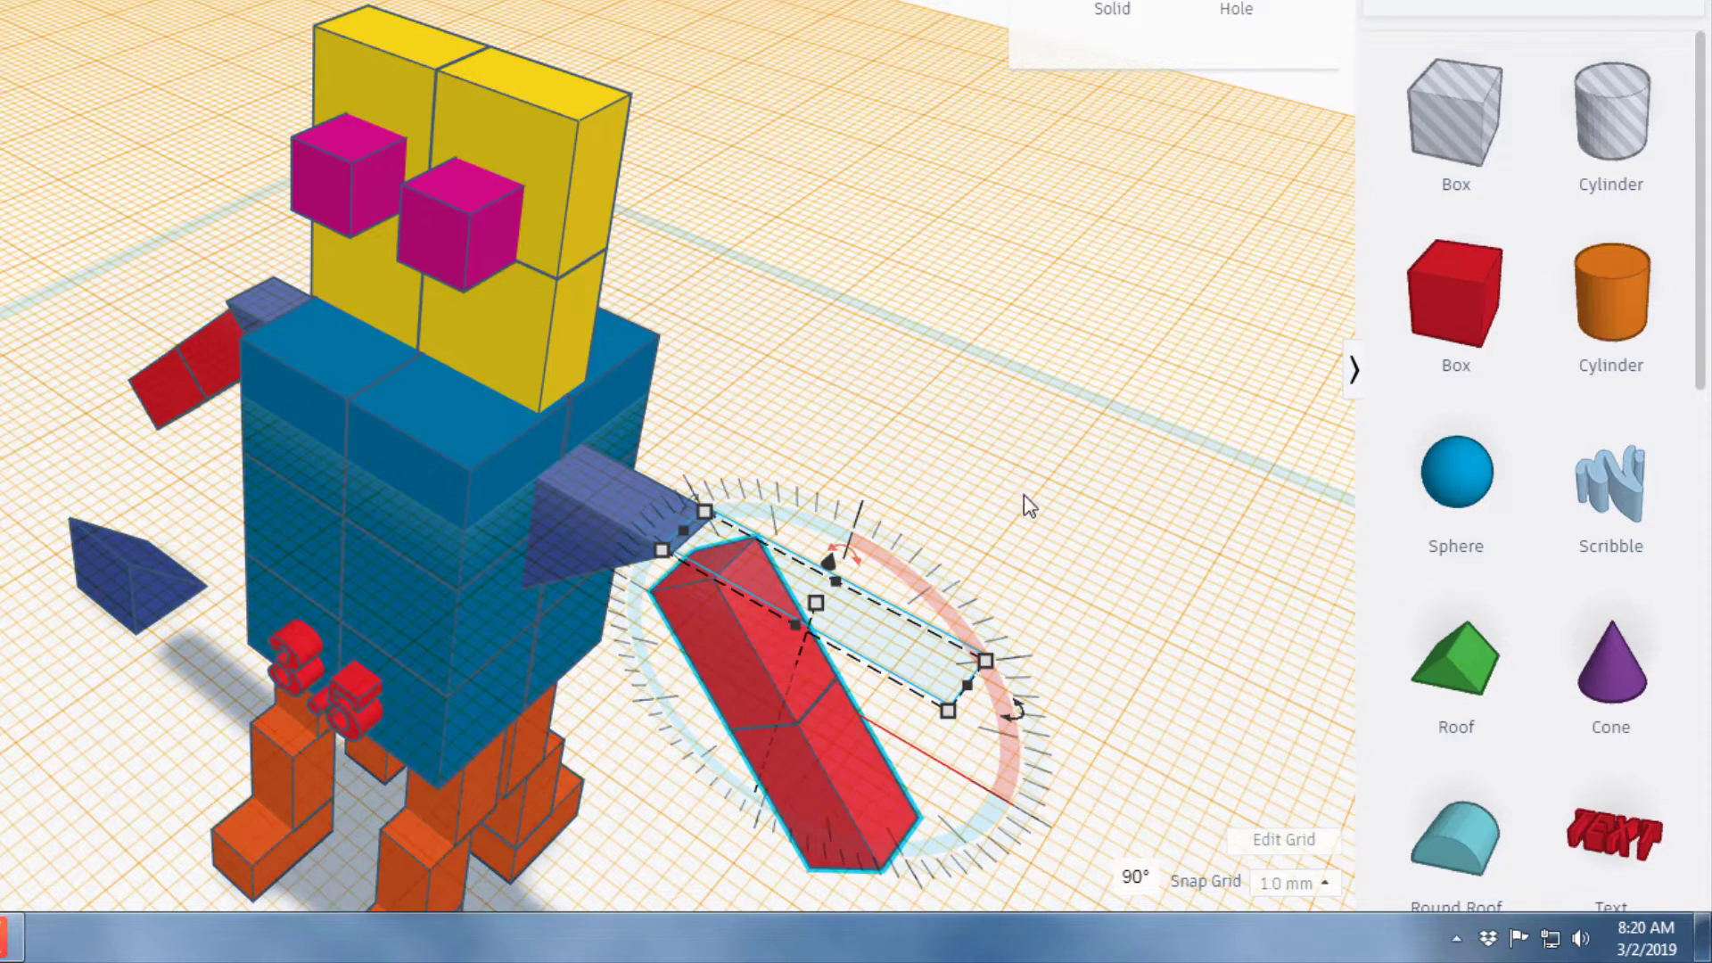
Place the workplane on the right wedge's sloped face and drop the rotated red arm onto it
right_click_drag(992, 372, 677, 446)
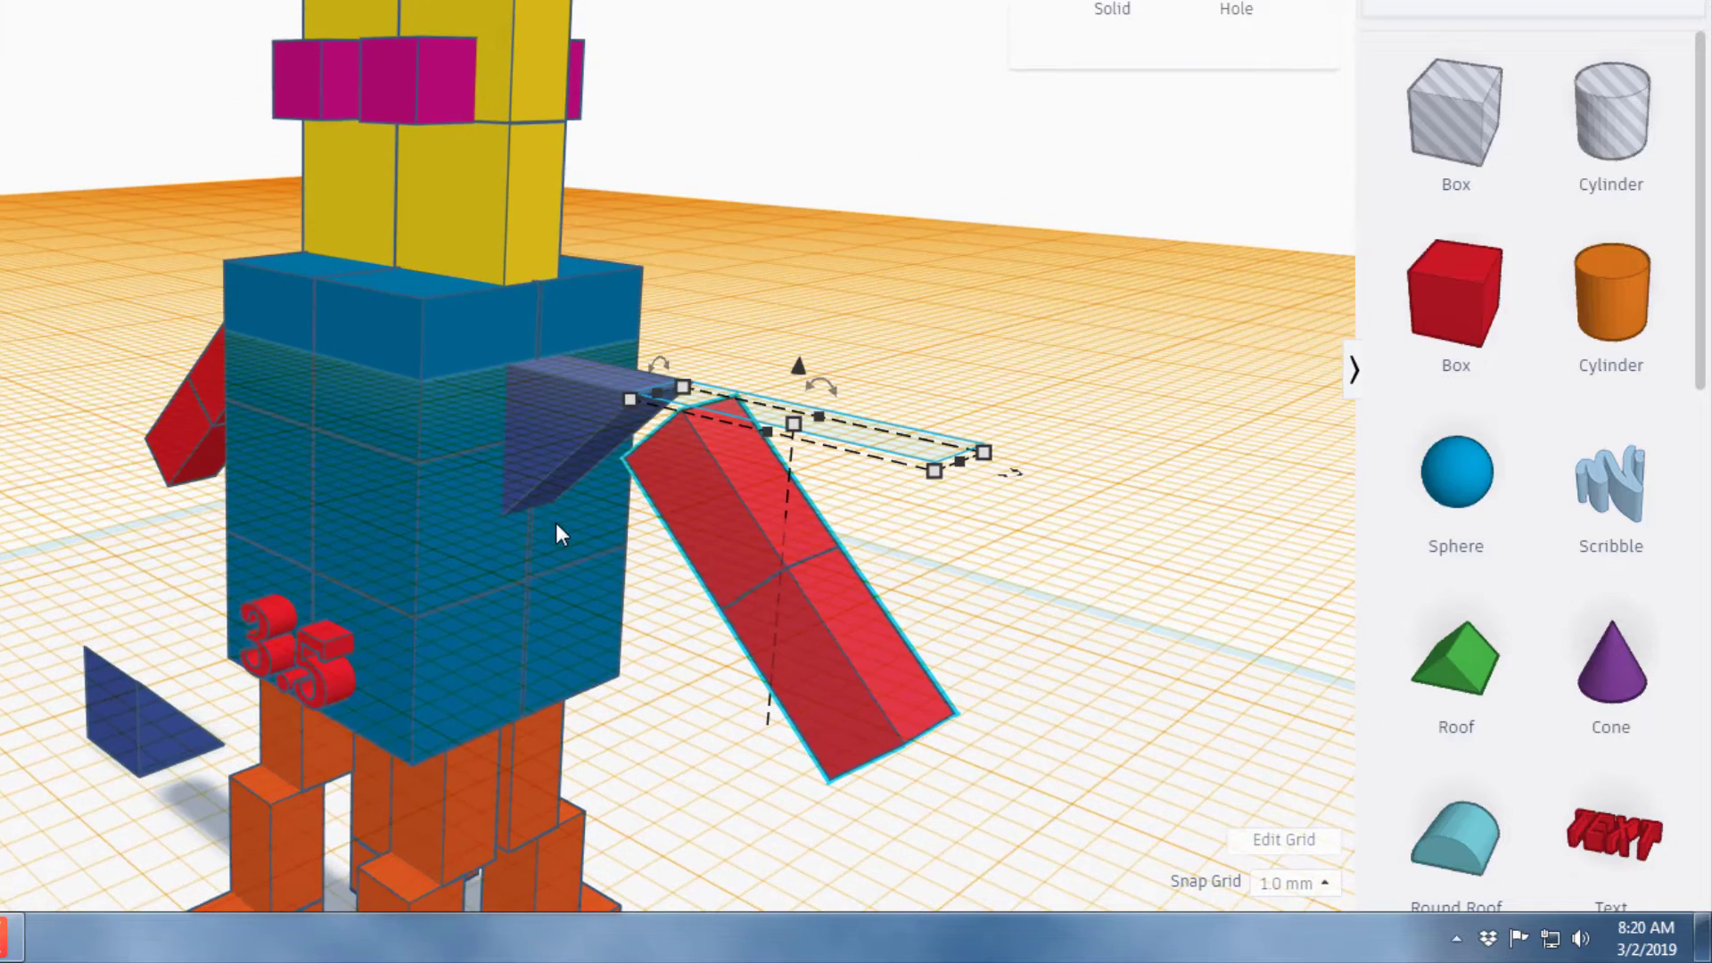
left_click(606, 440)
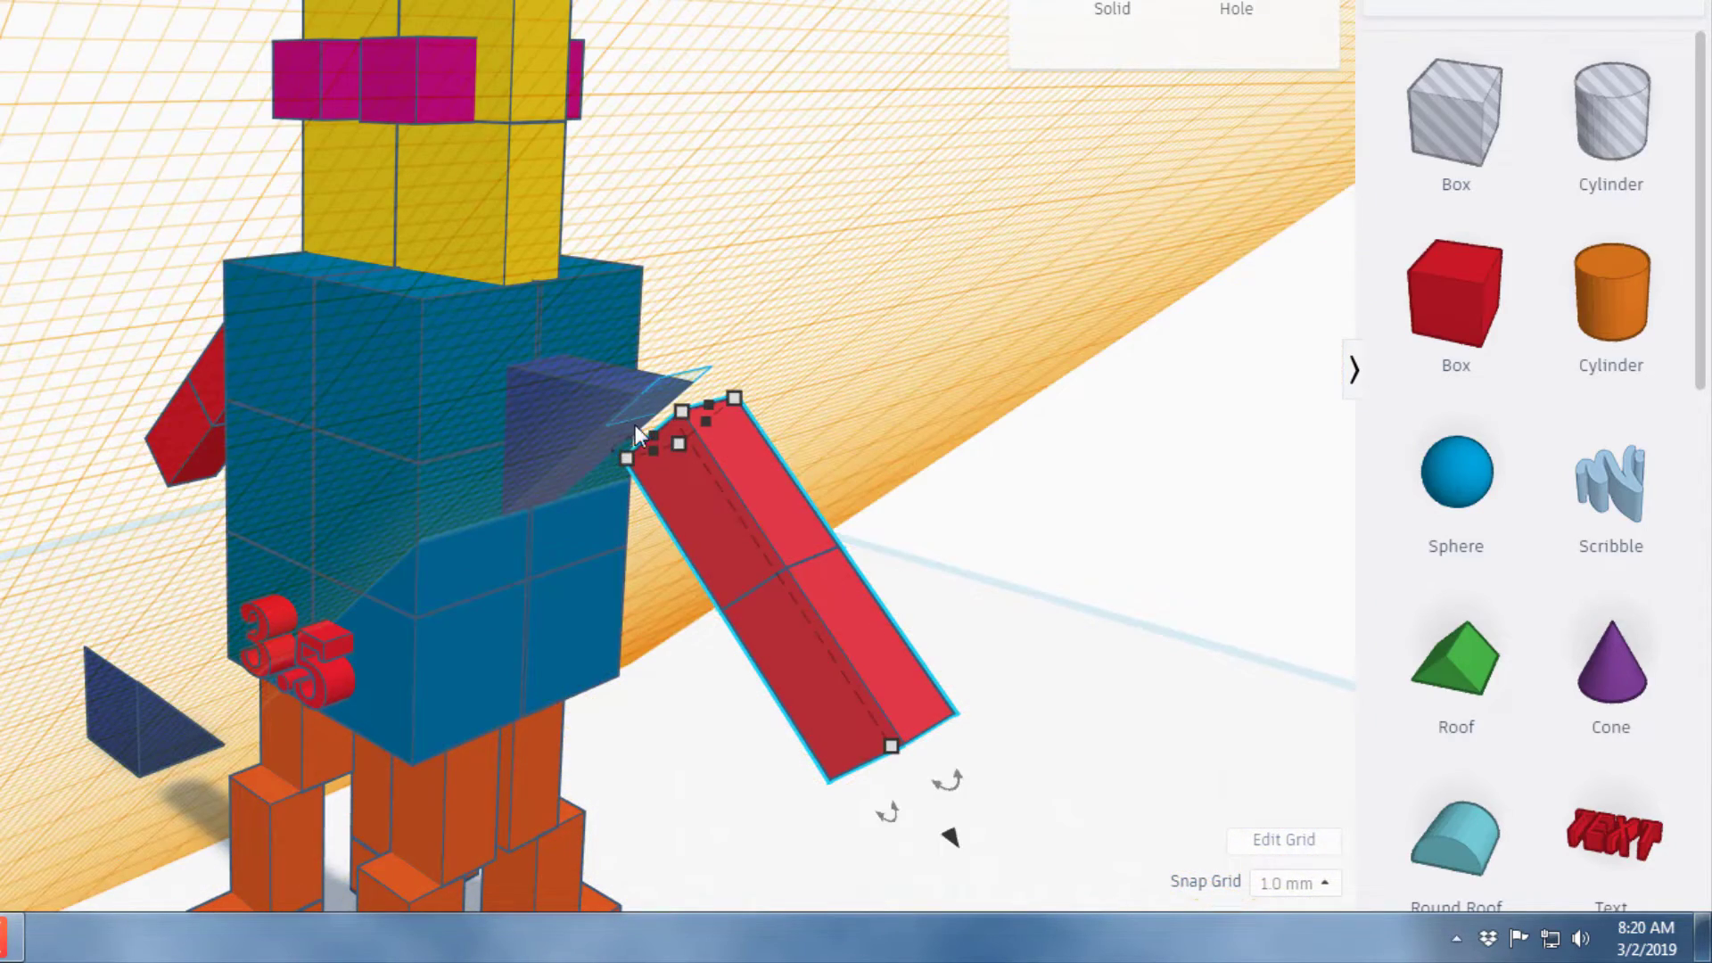
key("d")
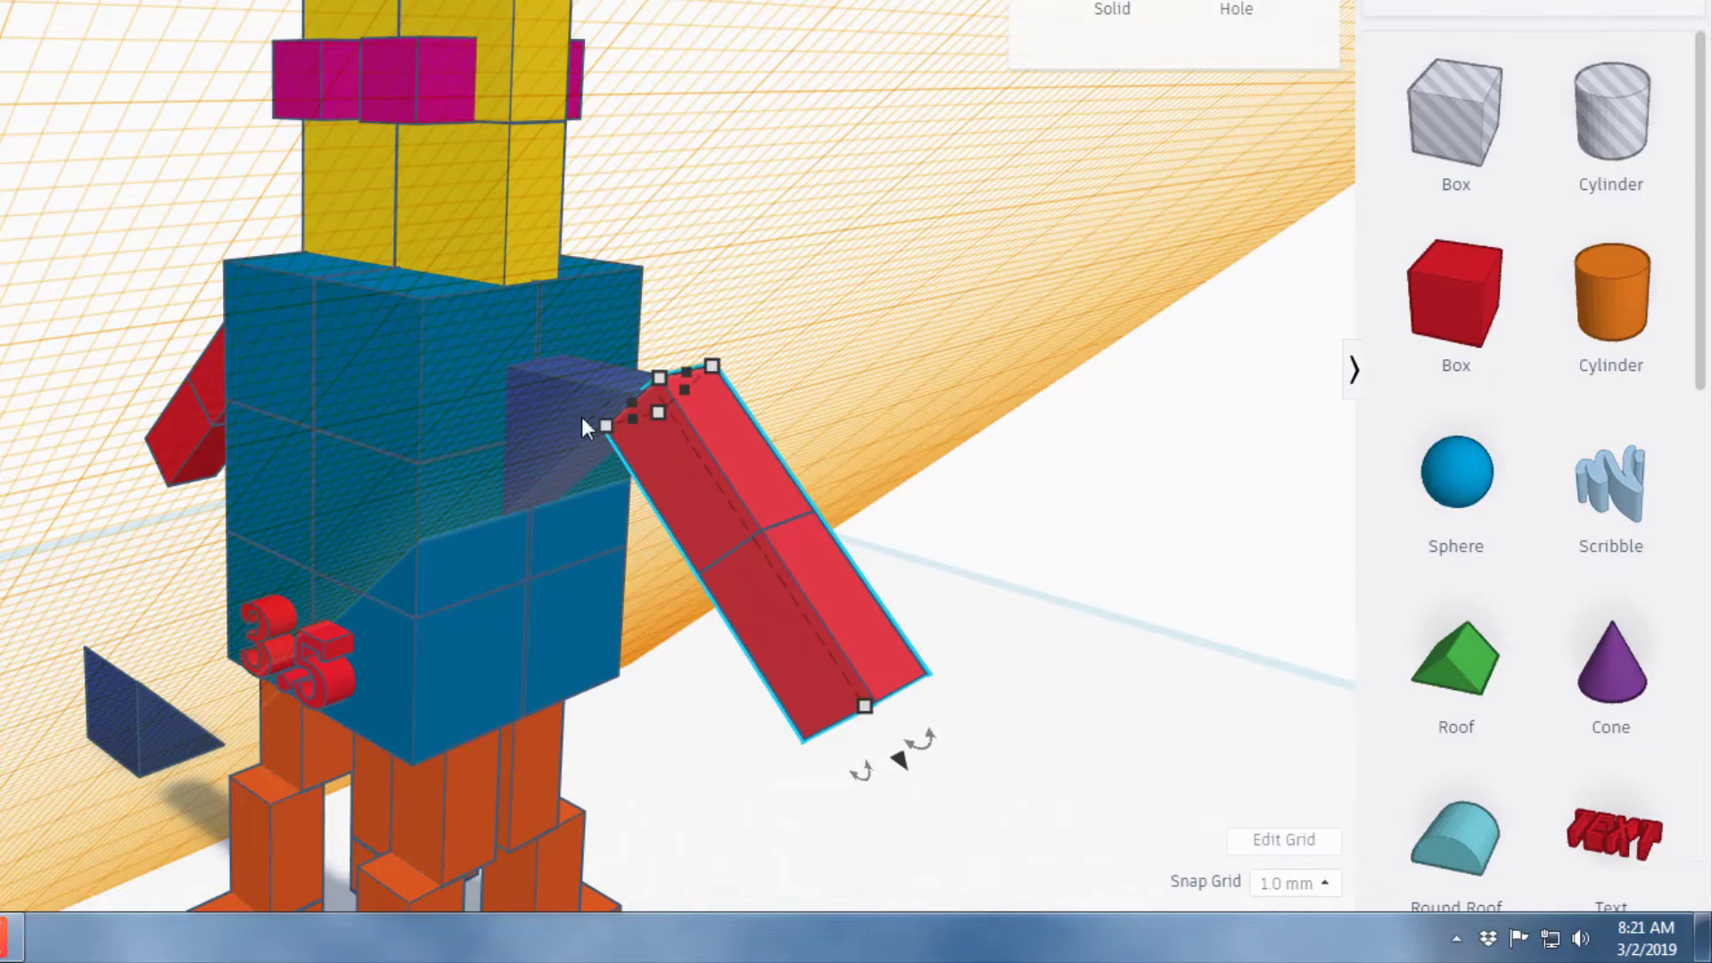
Nudge the red arm down along the right wedge's sloped face until it lines up with the wedge
right_click_drag(921, 378, 614, 253)
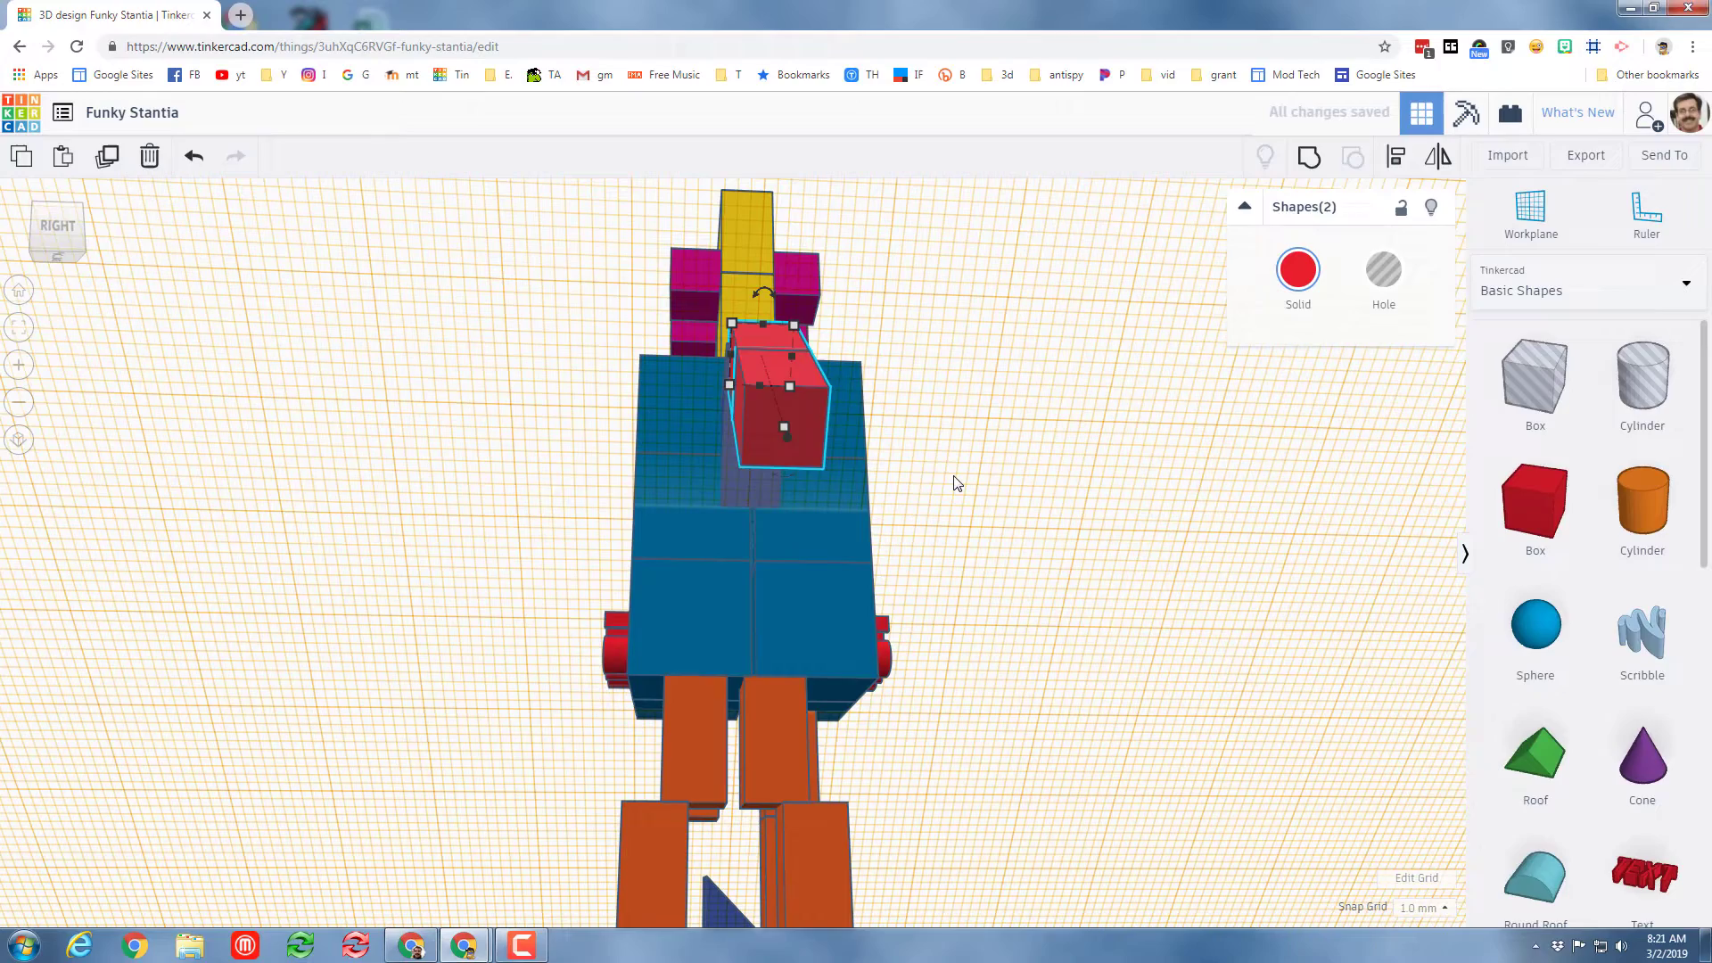
key("Down")
key("Down")
key("Down")
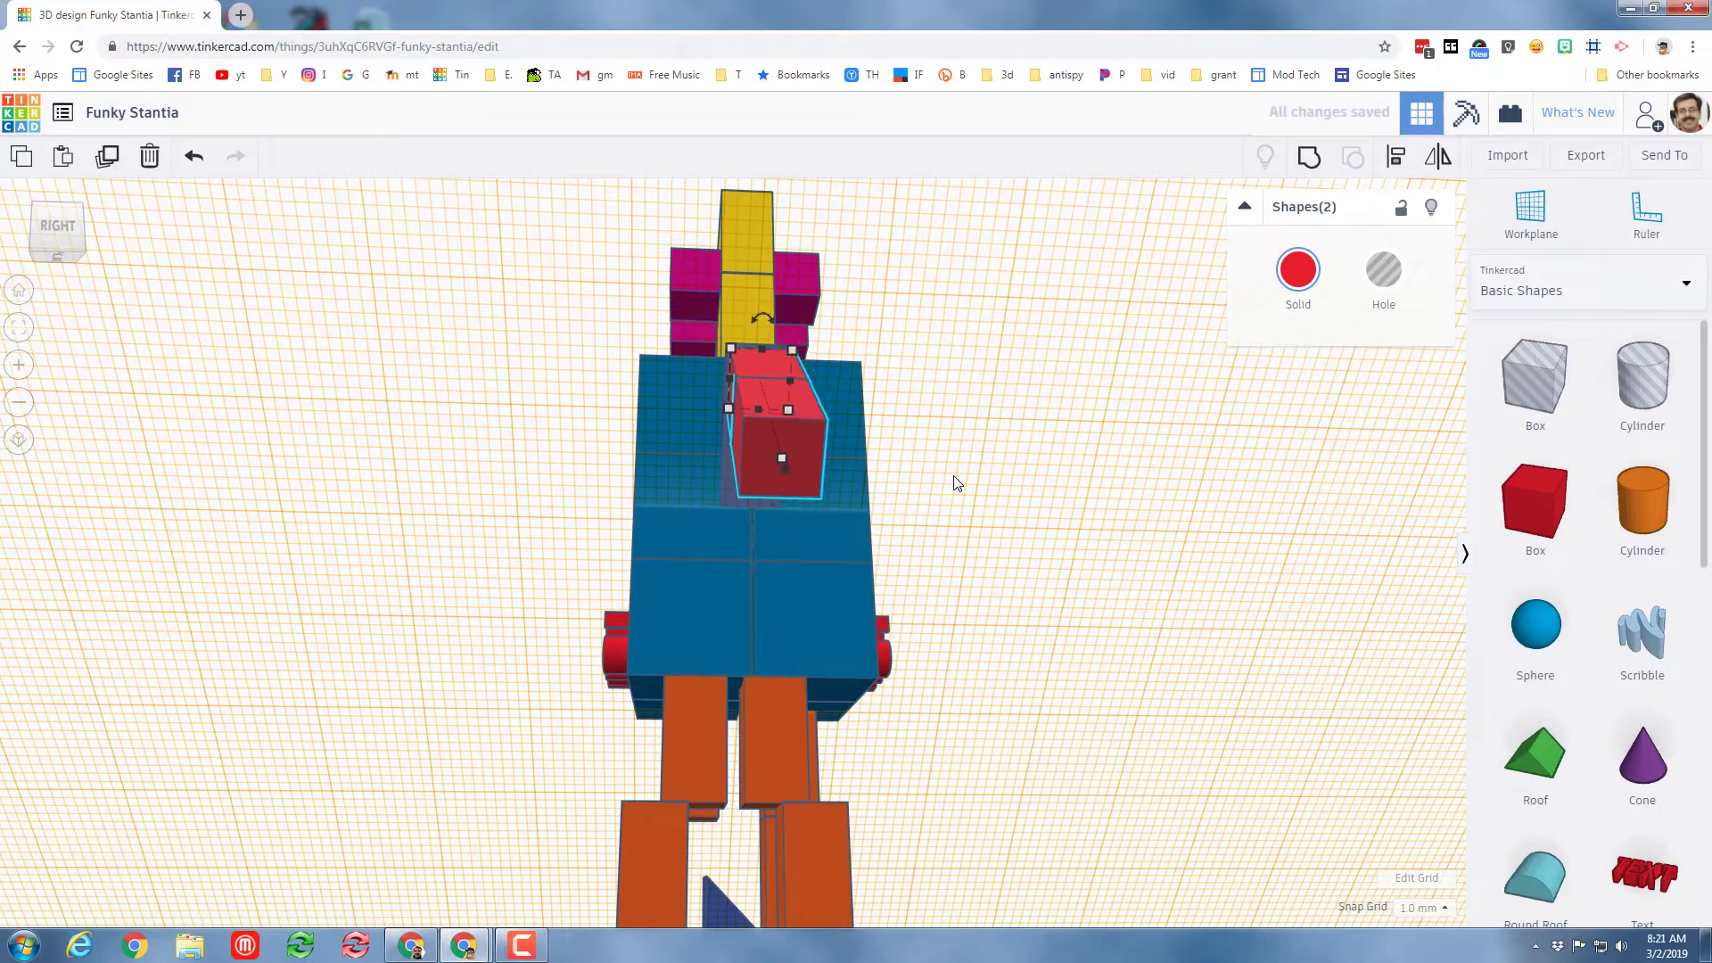
key("Up")
right_click_drag(499, 451, 737, 550)
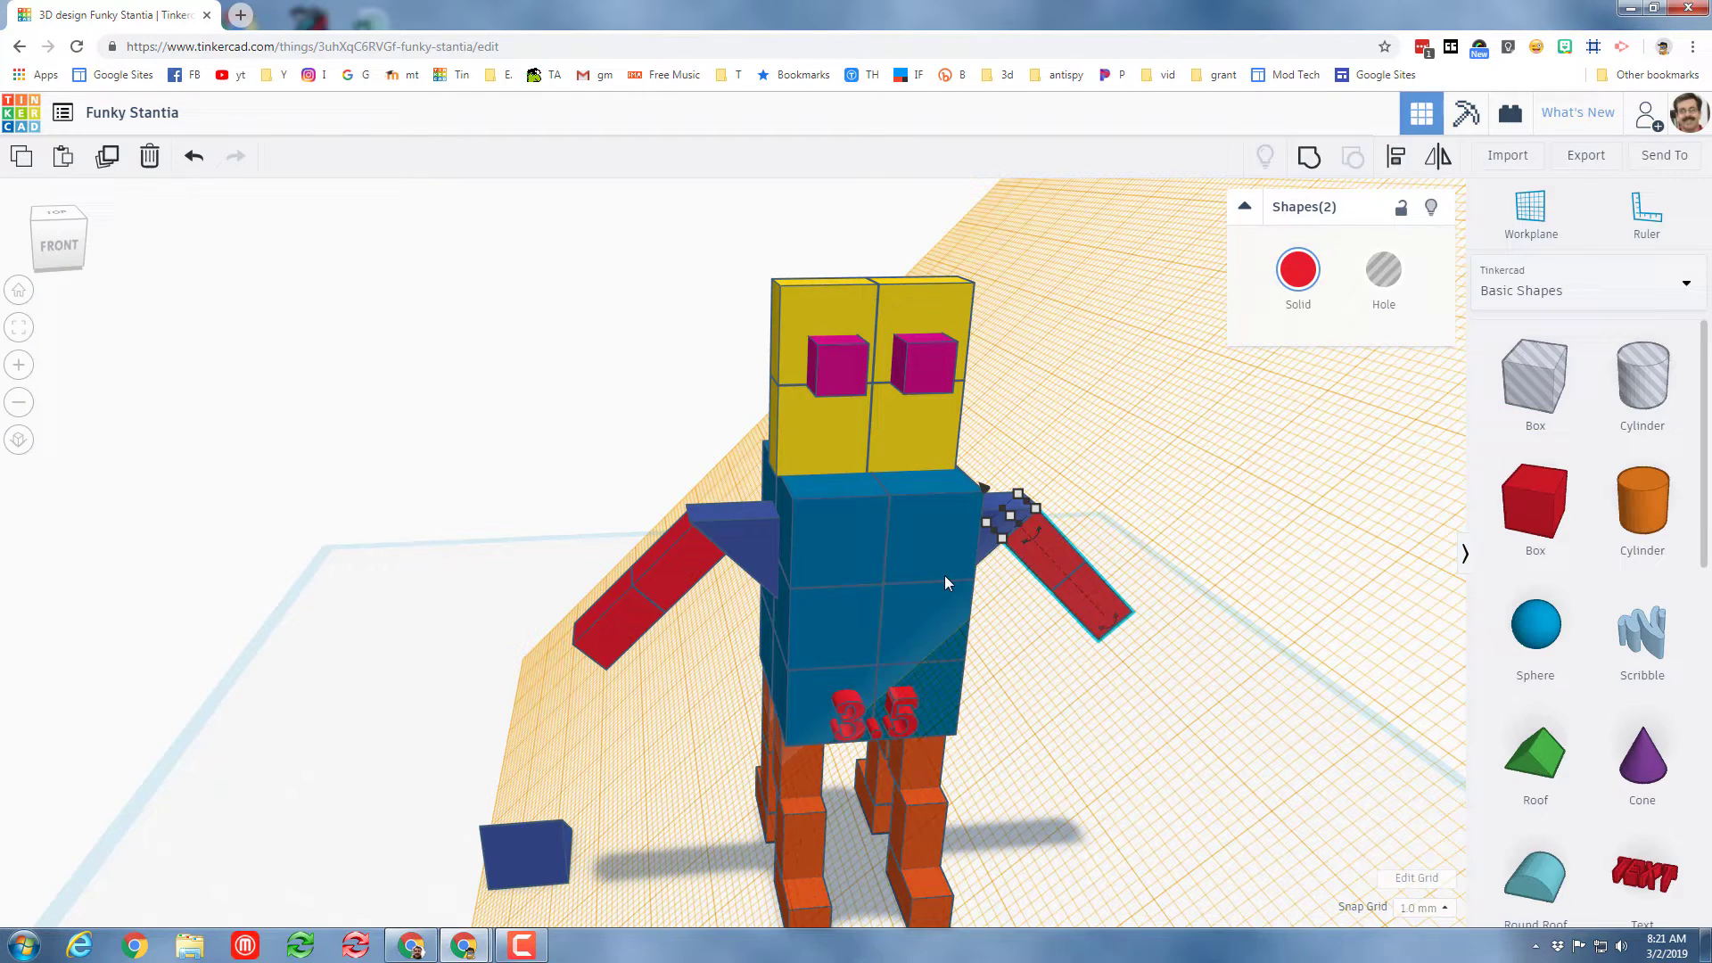
Duplicate the right pink eye cube and drop the copy onto a workplane placed on the body's front face
right_click_drag(1158, 715, 1001, 726)
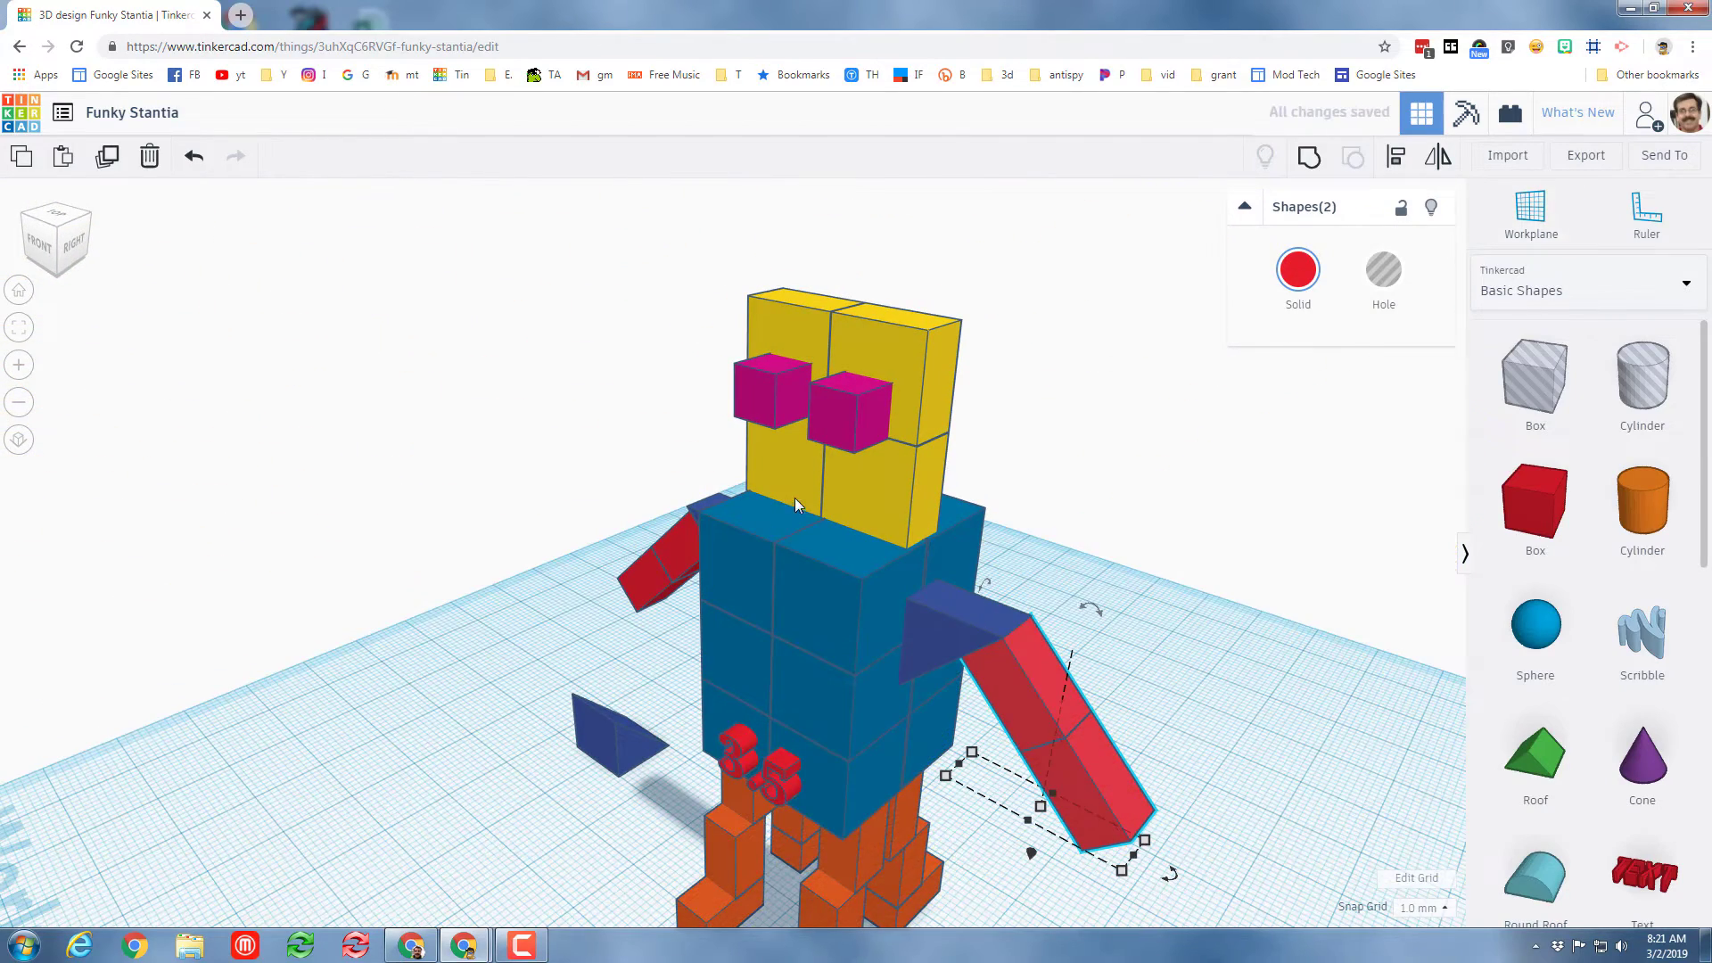
left_click(847, 446)
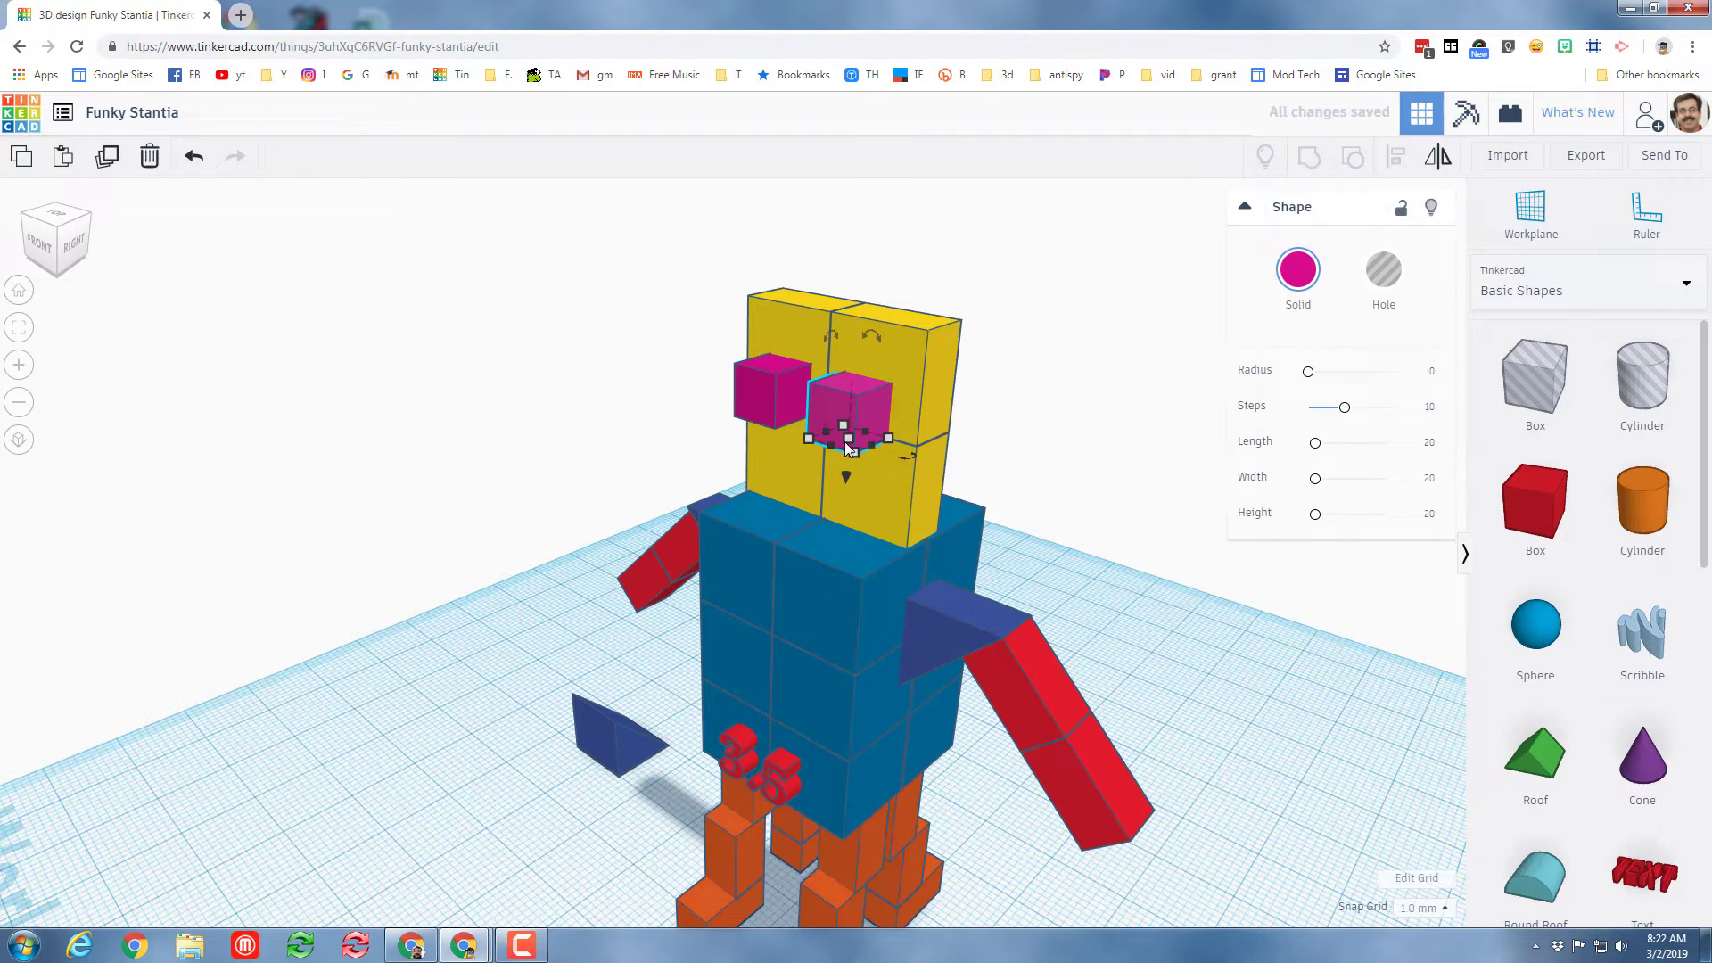
key("w")
left_click(767, 613)
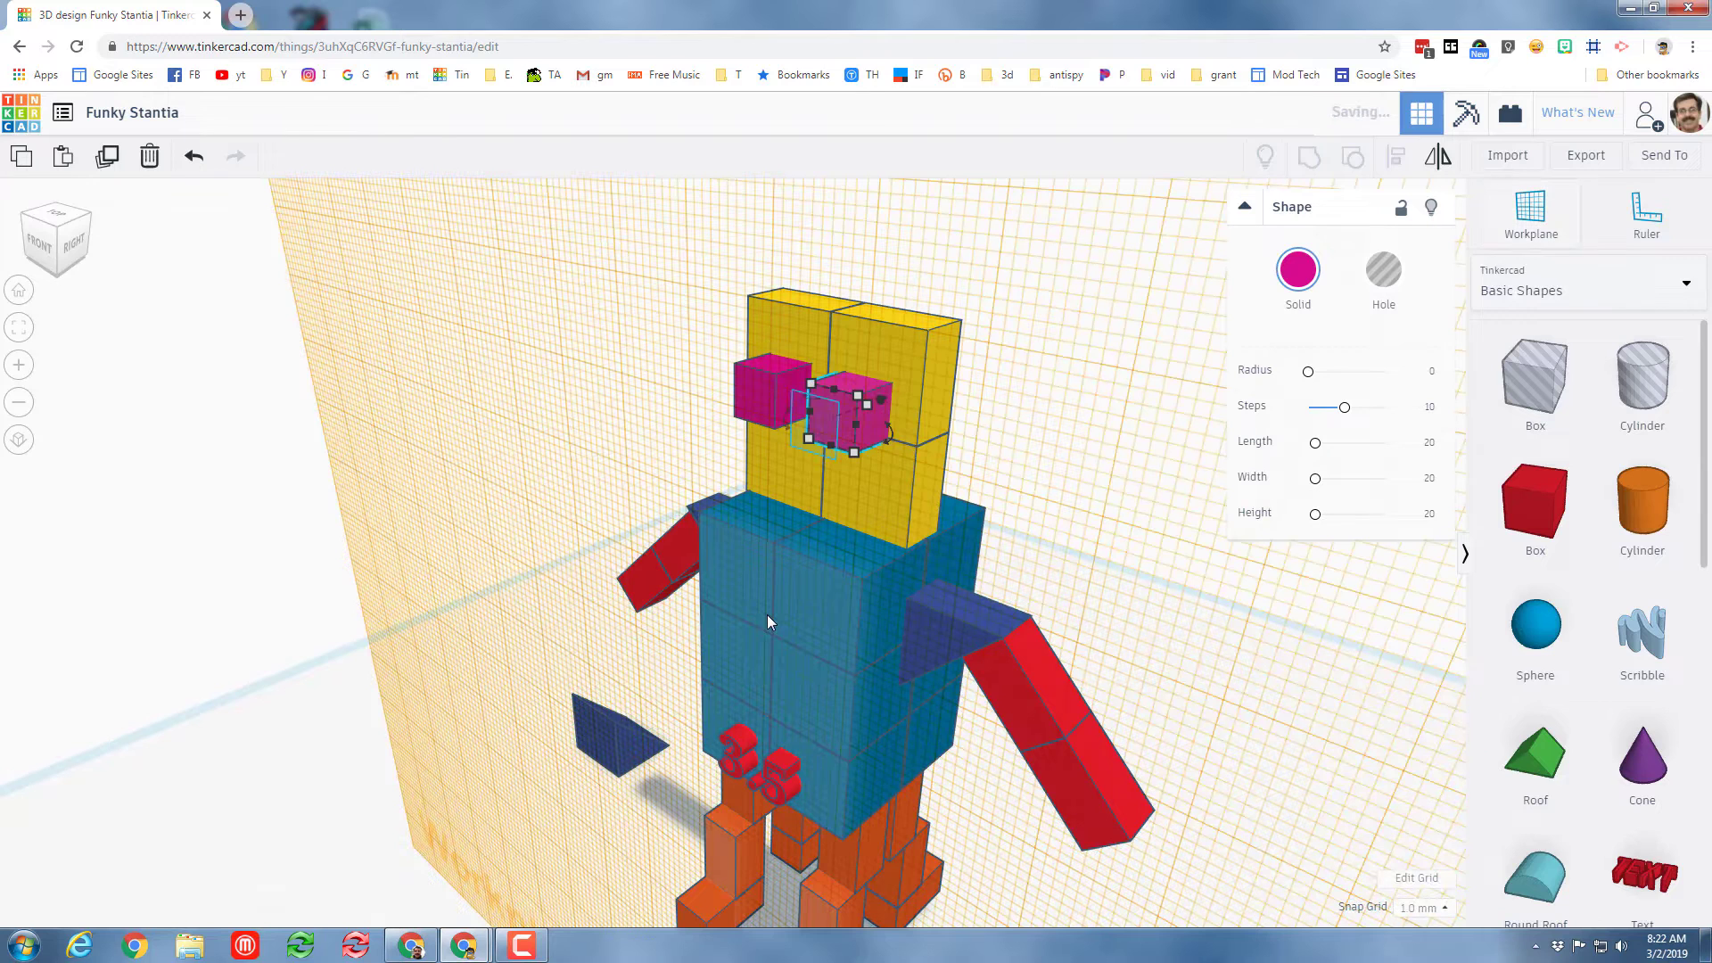
key("d")
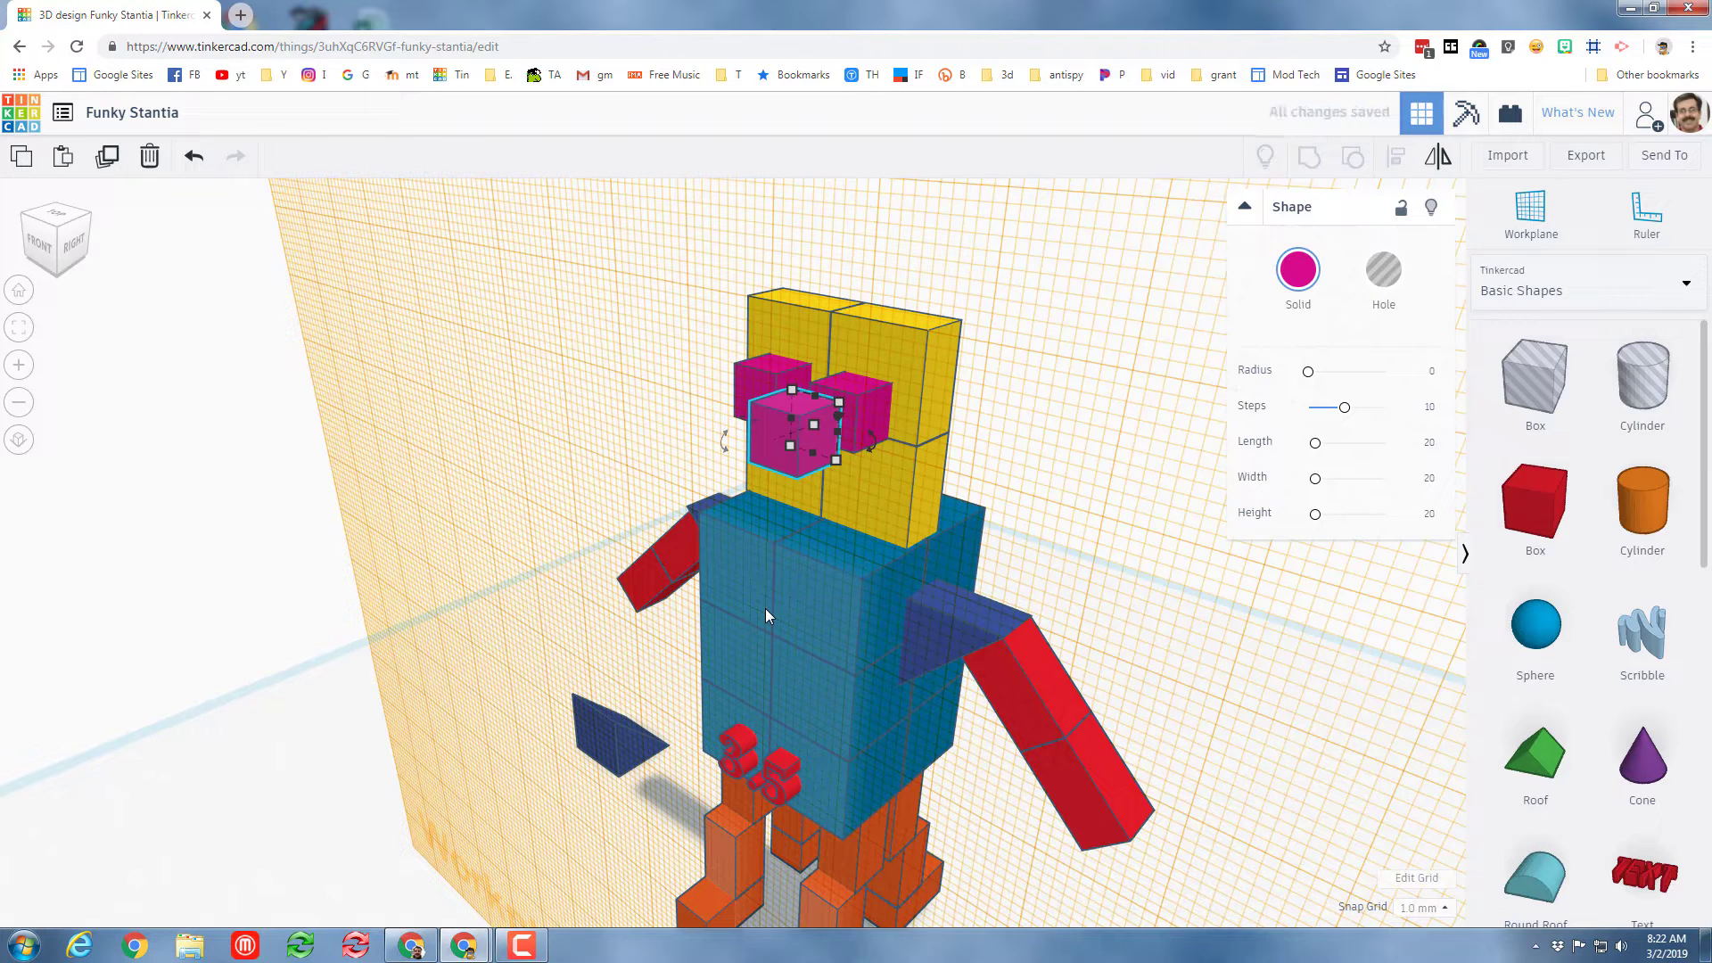
Nudge the copied pink cube down the body's front and centre it near the top as the first button
key("Down")
key("Down")
key("Down")
key("Down")
key("Down")
key("Down")
key("Down")
key("Down")
key("Down")
key("Down")
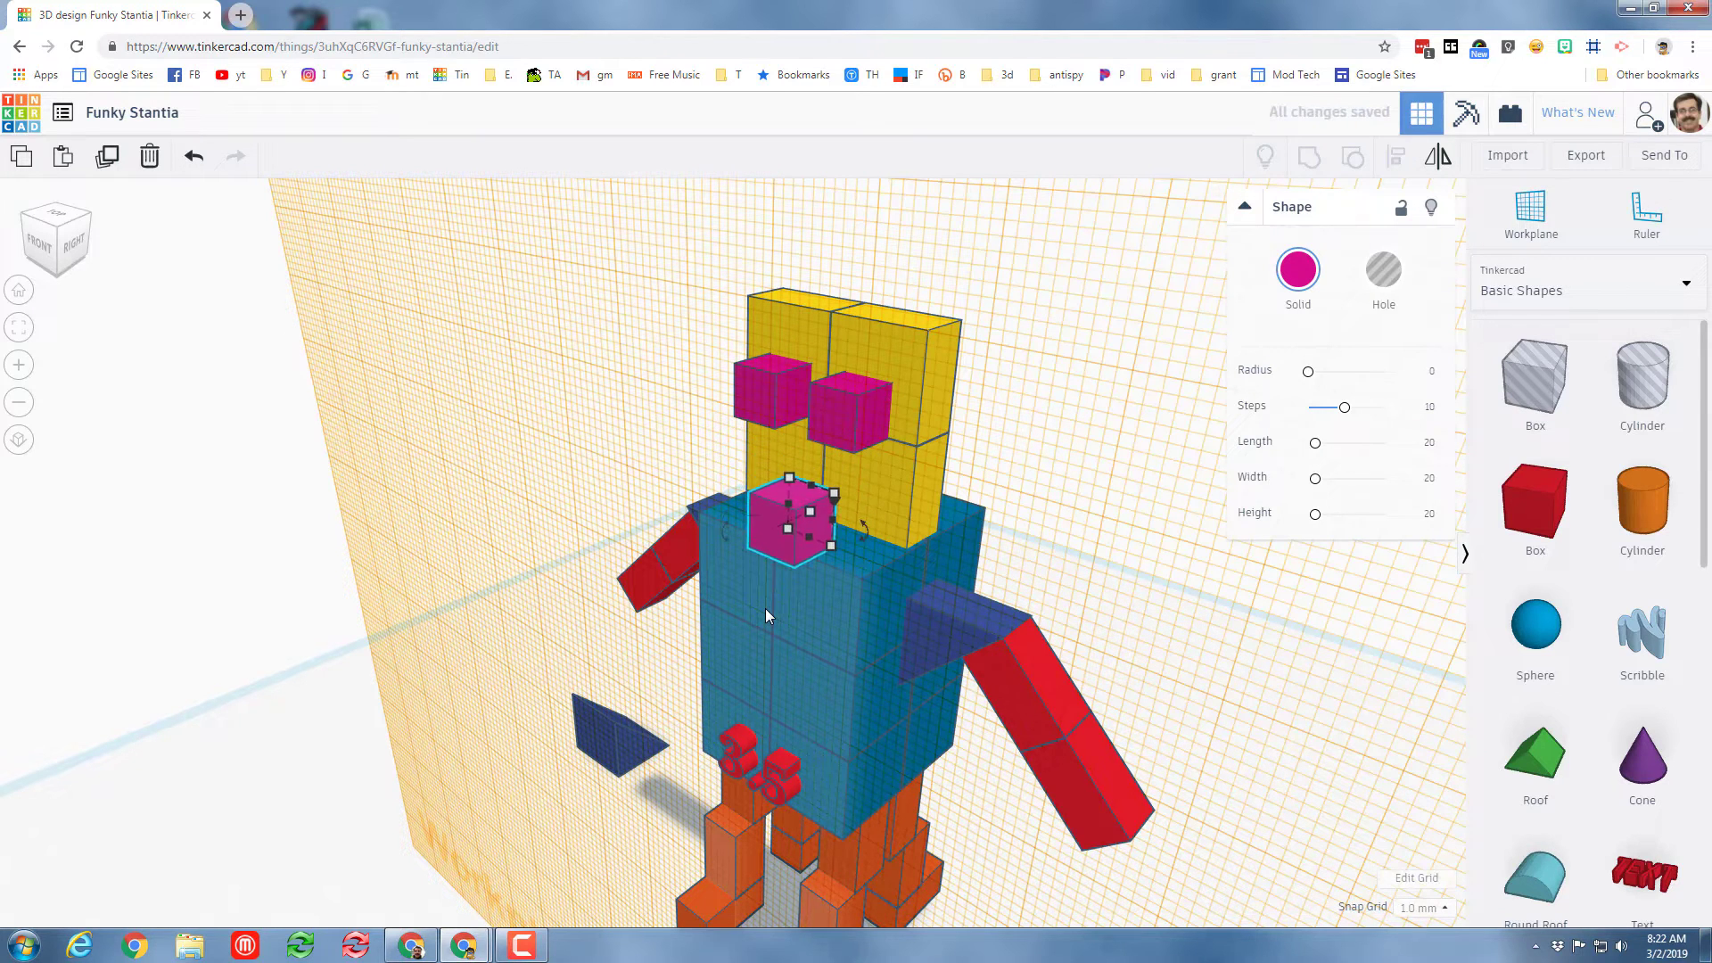
key("Left")
key("Left")
key("Left")
key("Left")
key("Left")
key("Left")
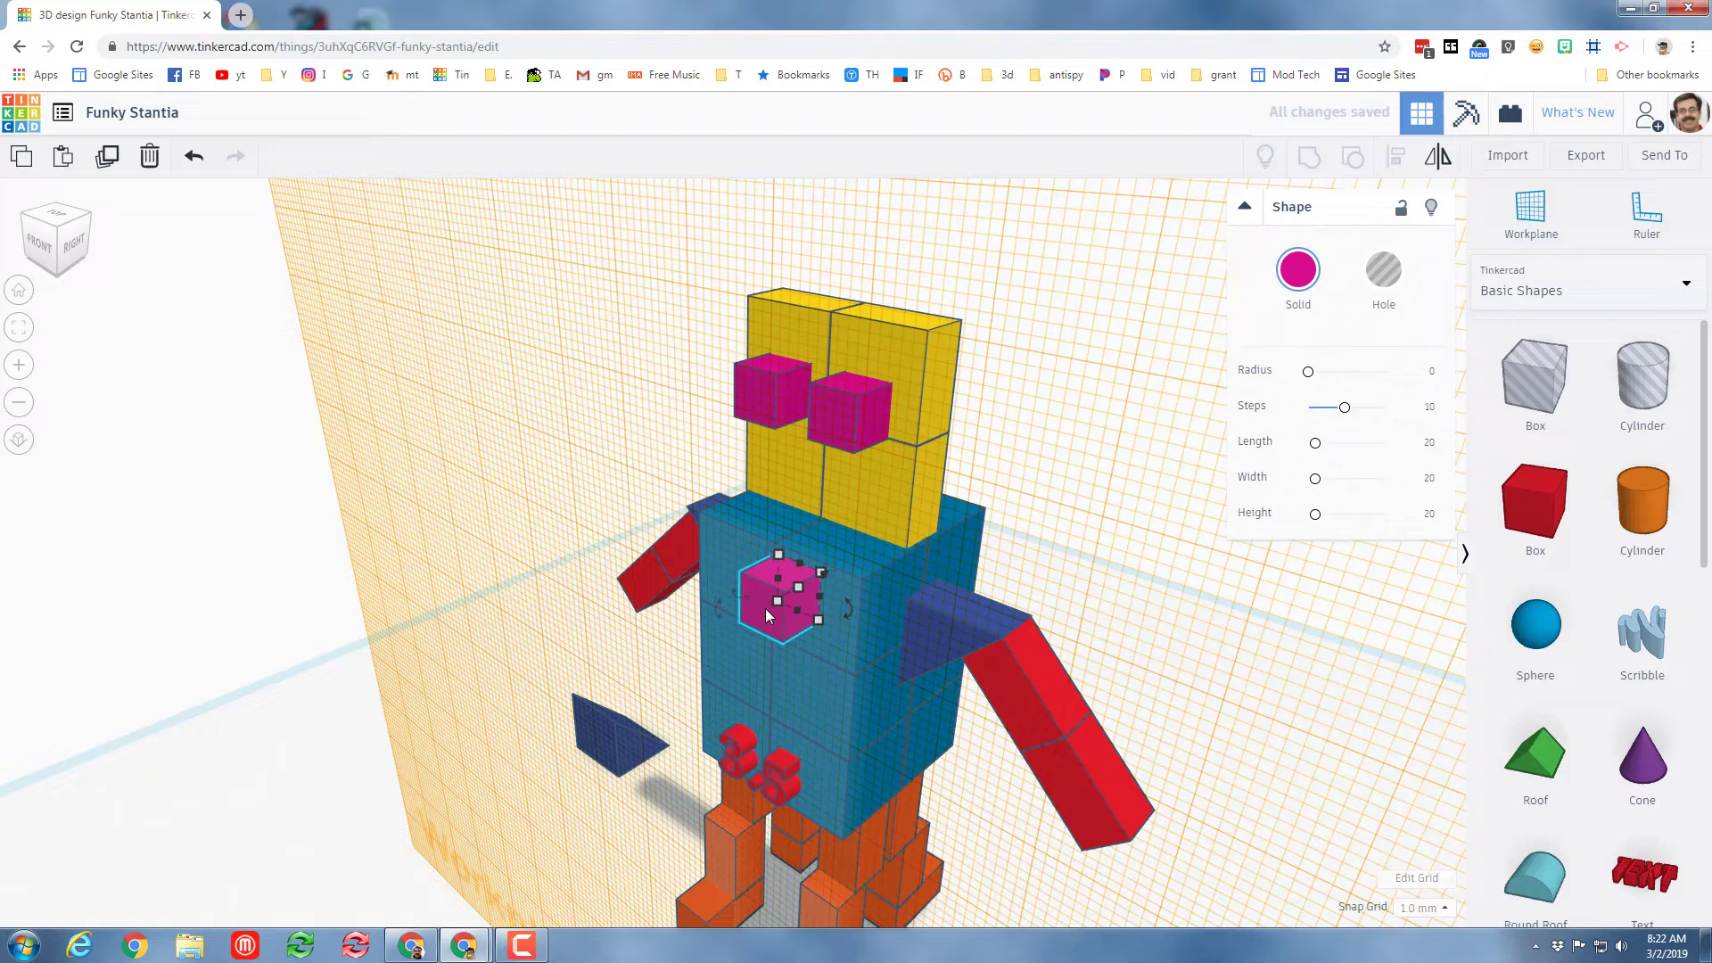
key("Down")
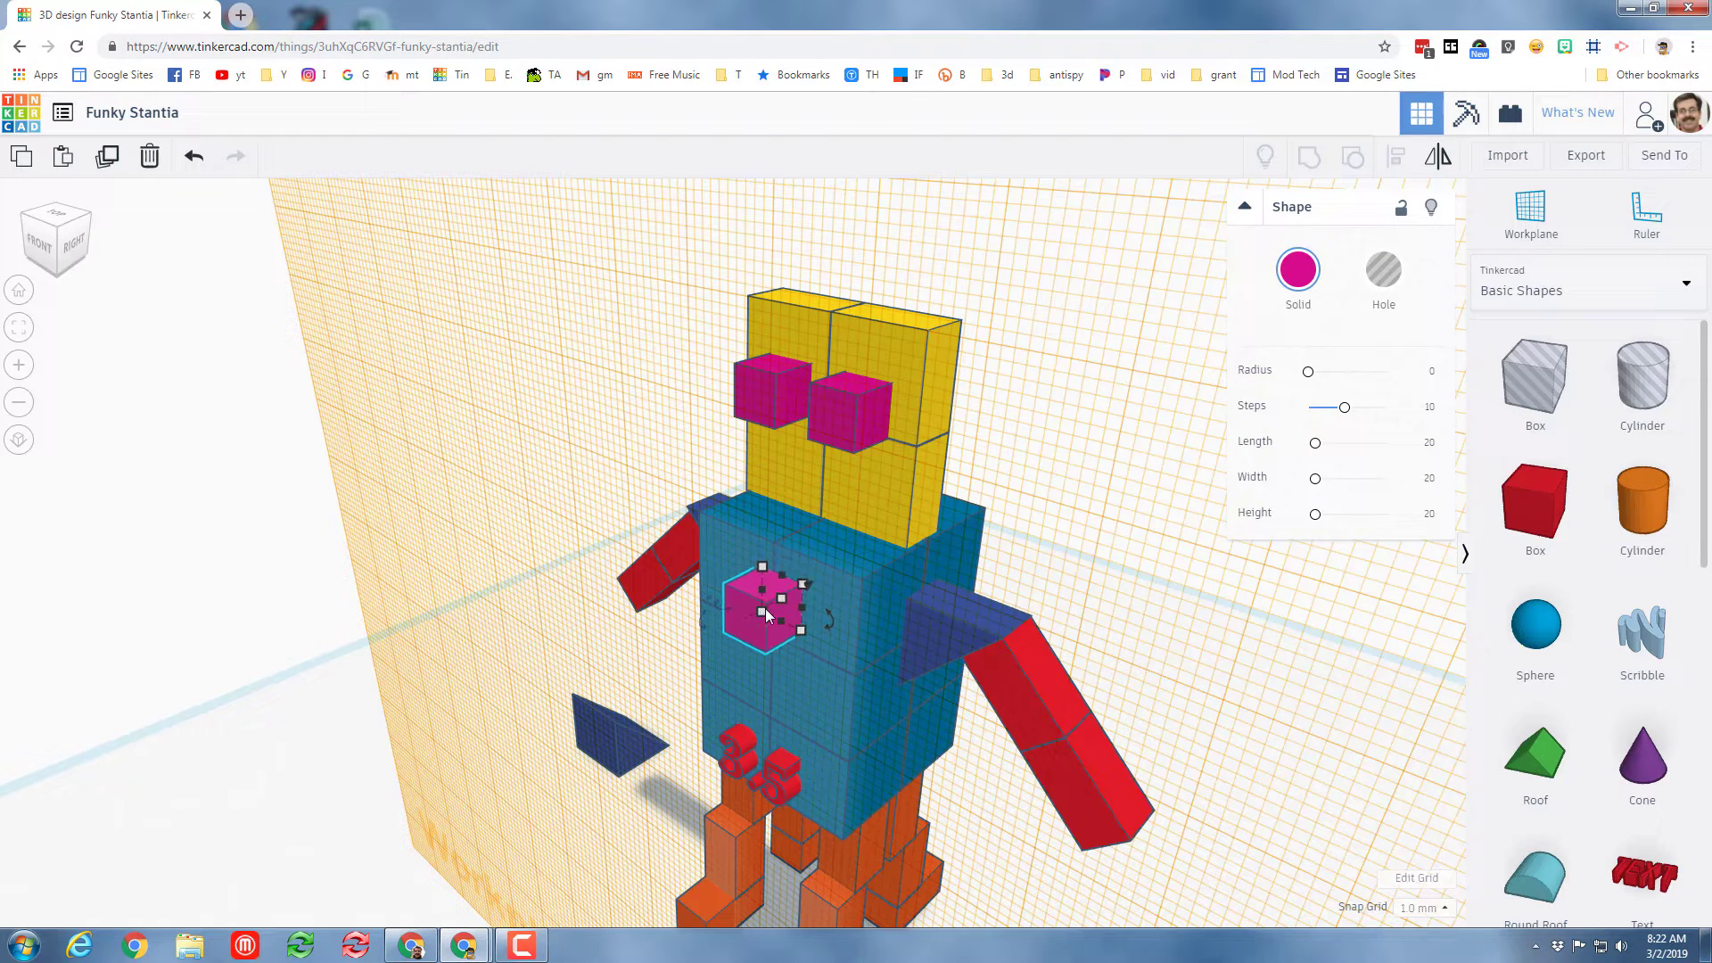
Paste another pink cube on the body's front and move it directly beneath the first button
key("ctrl+v")
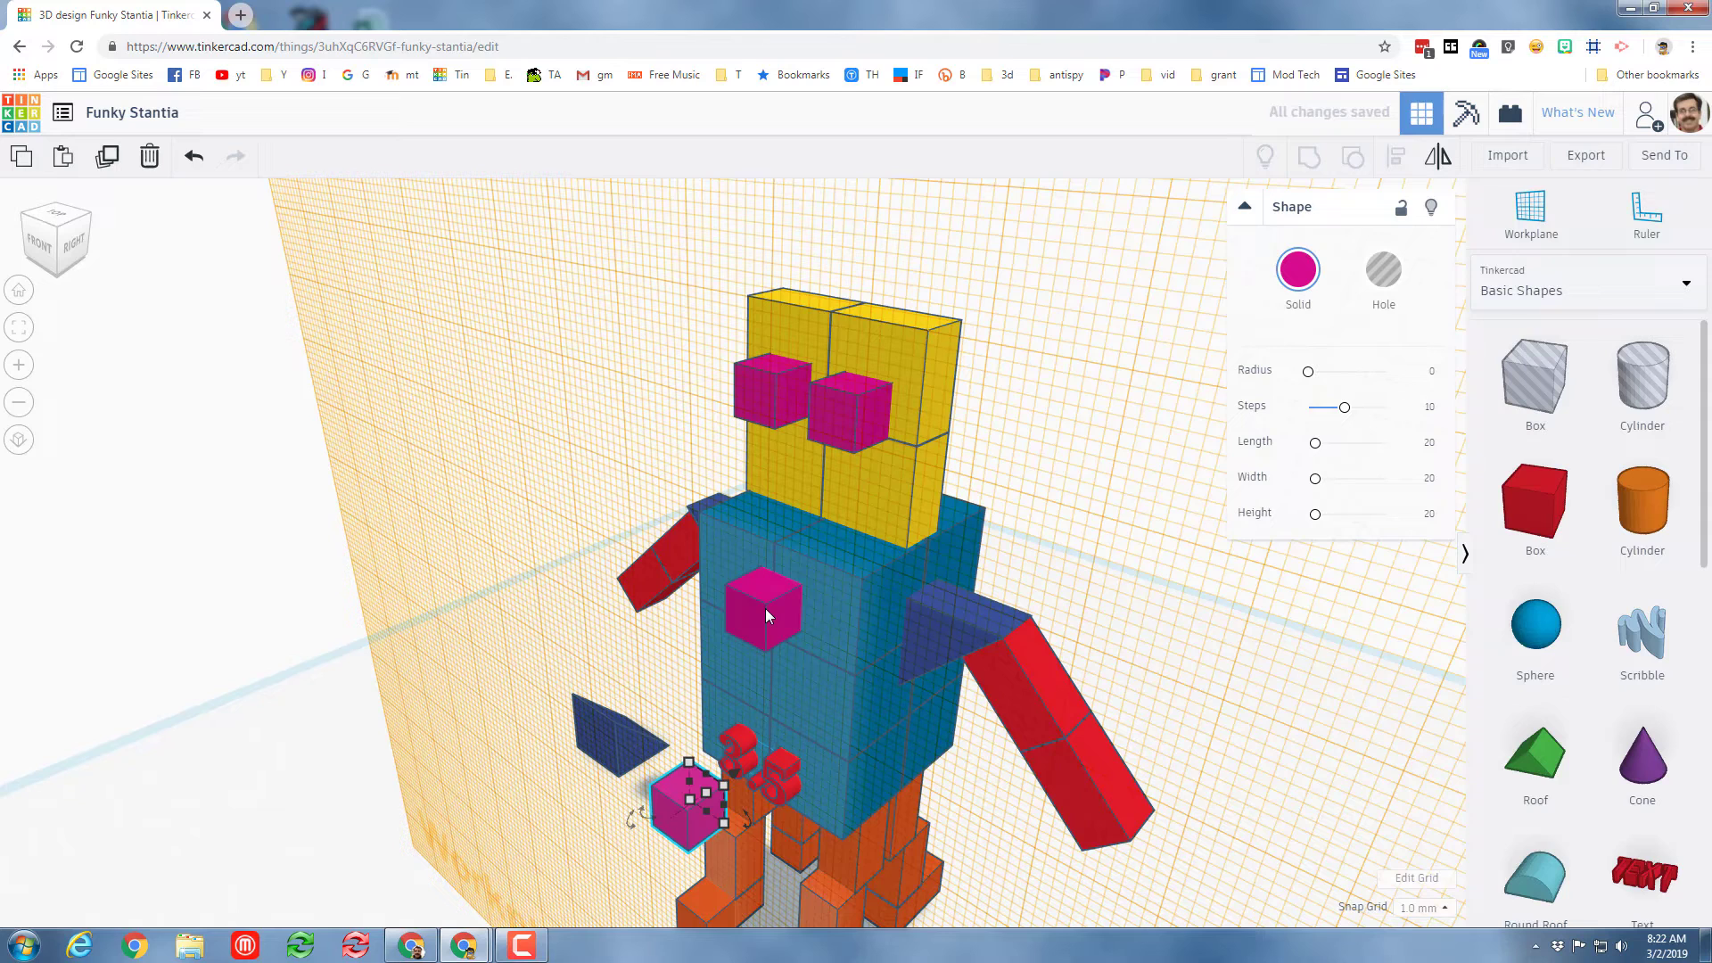
key("Up")
key("Up")
key("Up")
key("Up")
key("Up")
key("Up")
key("Up")
key("Up")
key("Up")
key("Up")
key("Up")
key("Up")
key("Up")
key("Up")
key("Up")
key("Up")
key("Right")
key("Right")
key("Right")
key("Right")
key("Right")
key("Right")
key("Right")
key("Right")
key("Right")
key("Right")
key("Right")
key("Right")
key("Up")
key("Up")
key("Up")
key("Up")
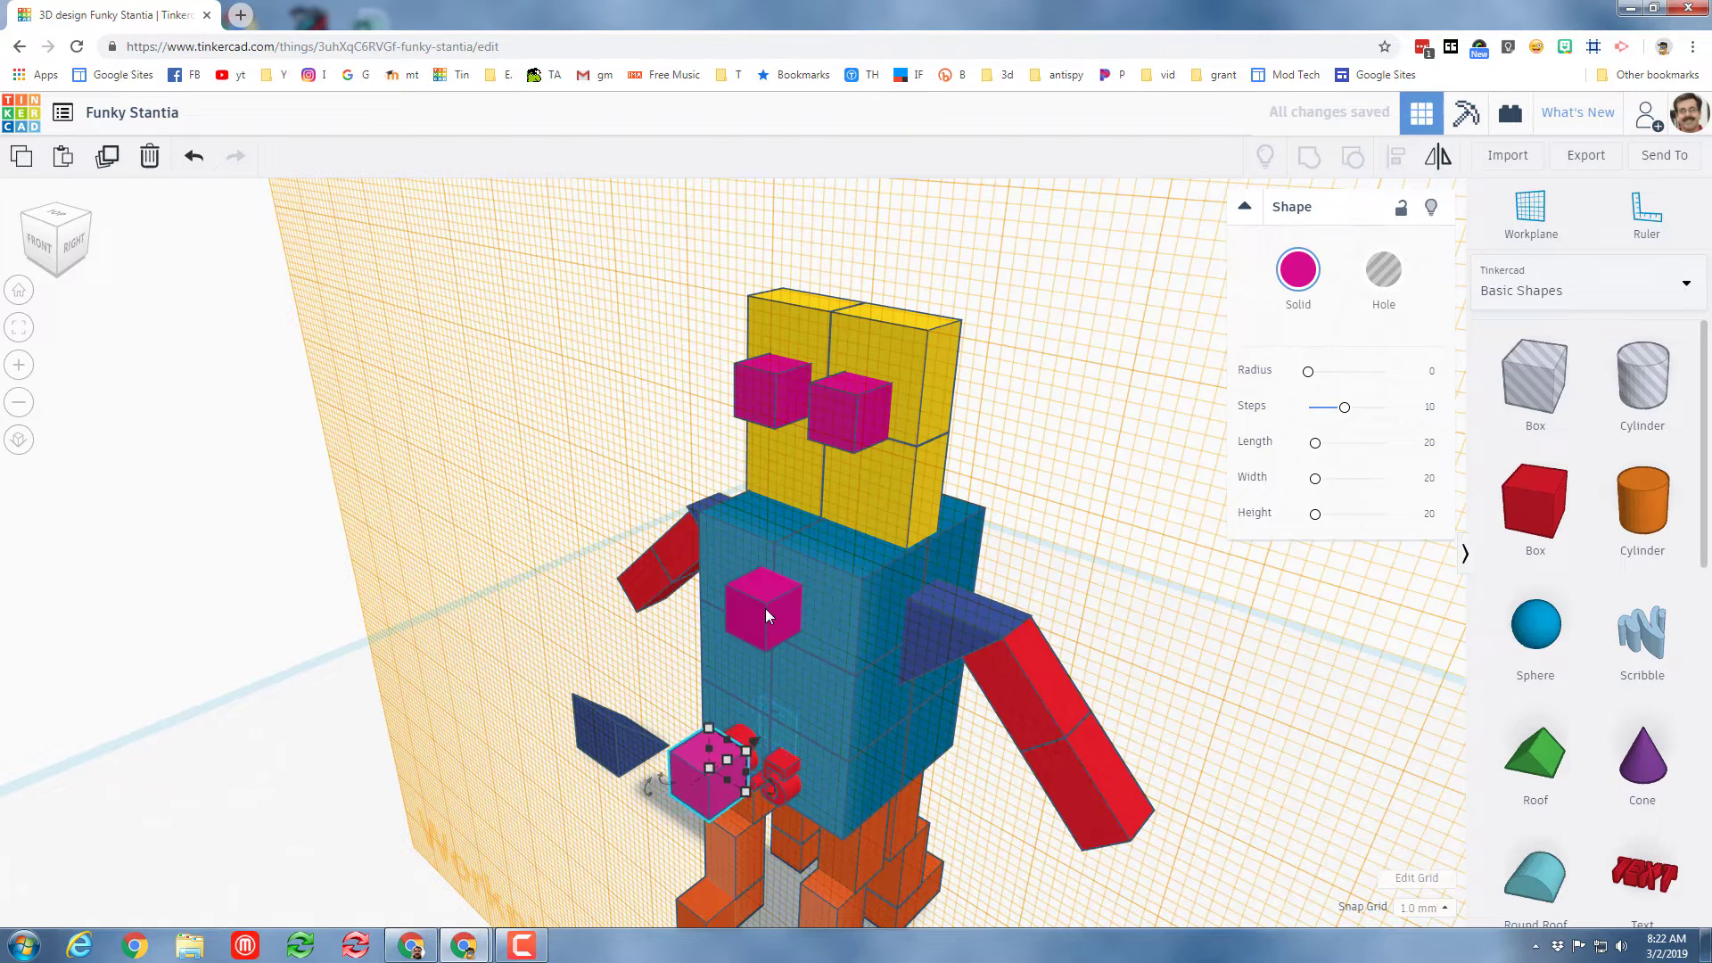
key("Up")
key("Up")
key("Up")
key("Up")
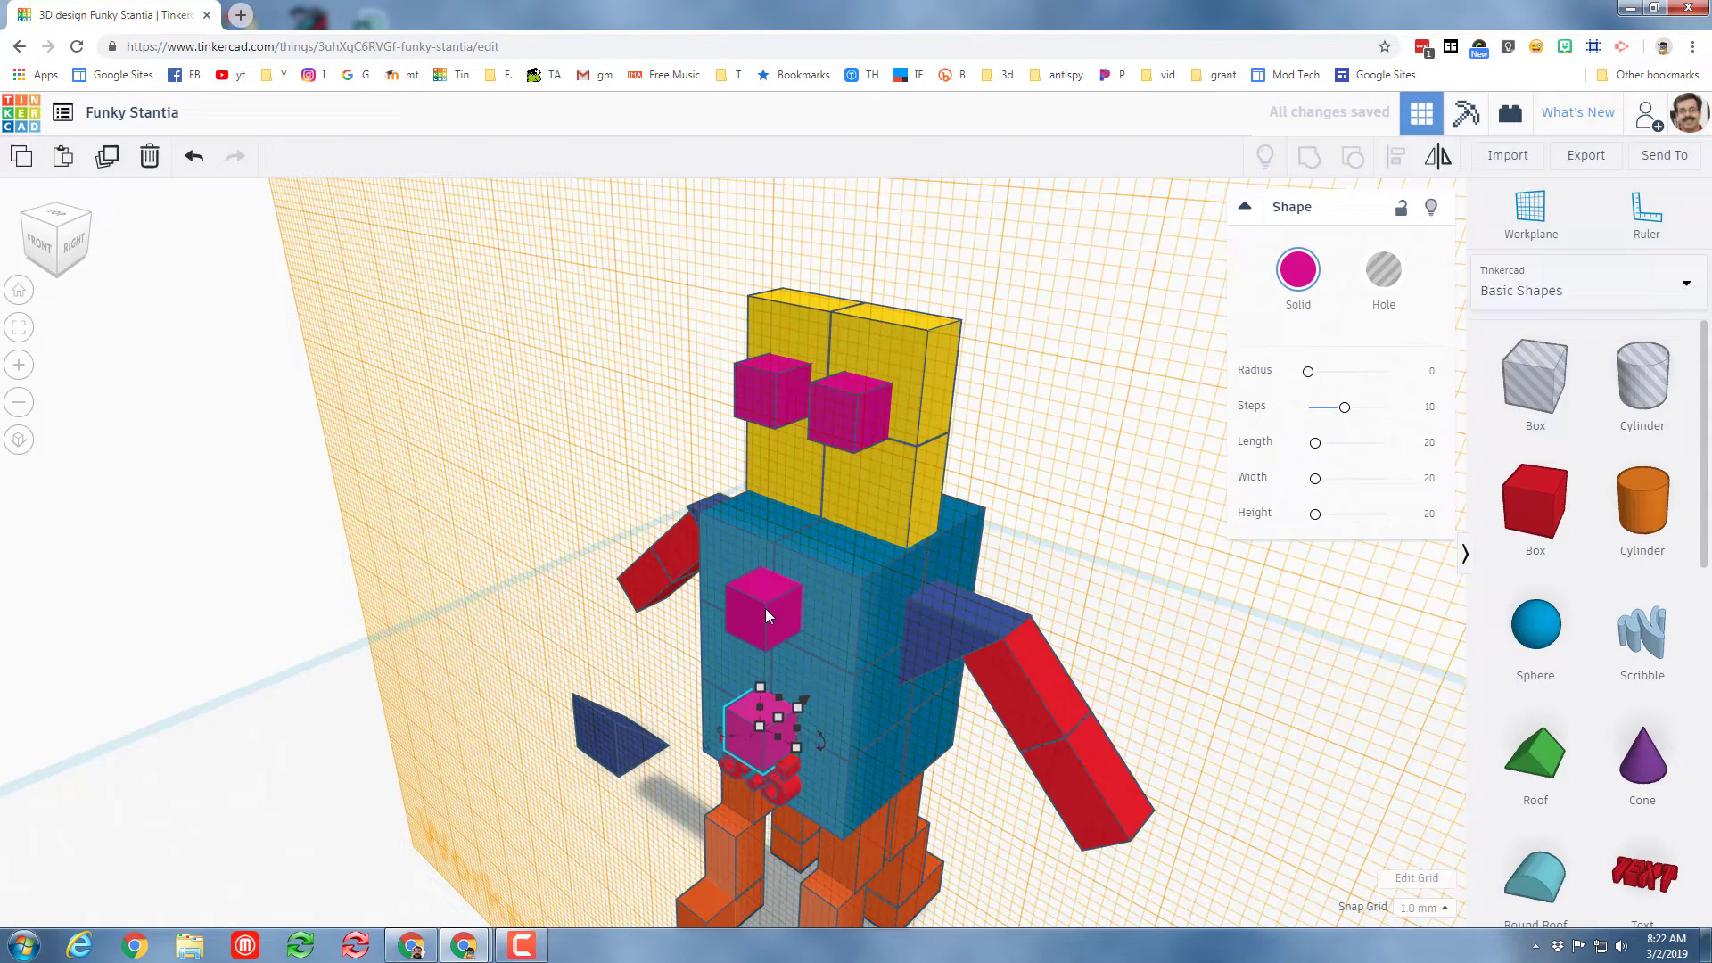
key("Up")
key("Up")
key("Up")
key("Up")
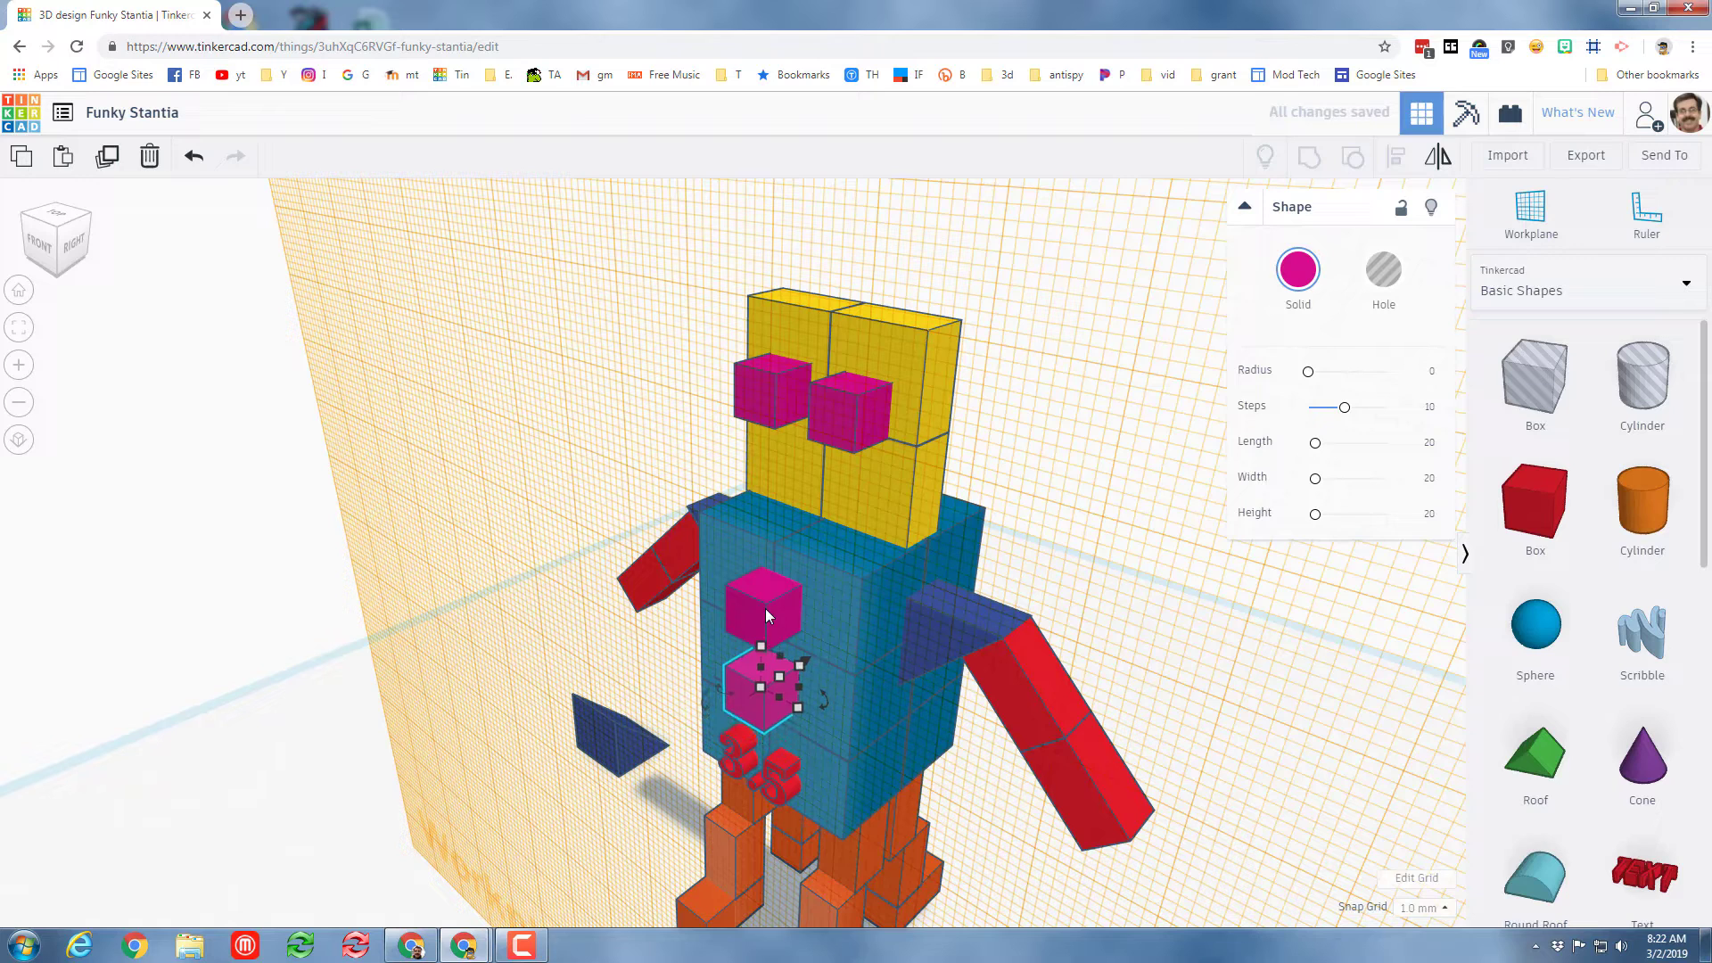
Duplicate the second button and move the copy straight down to form a third button
key("ctrl+d")
key("Down")
key("Down")
key("Down")
key("Down")
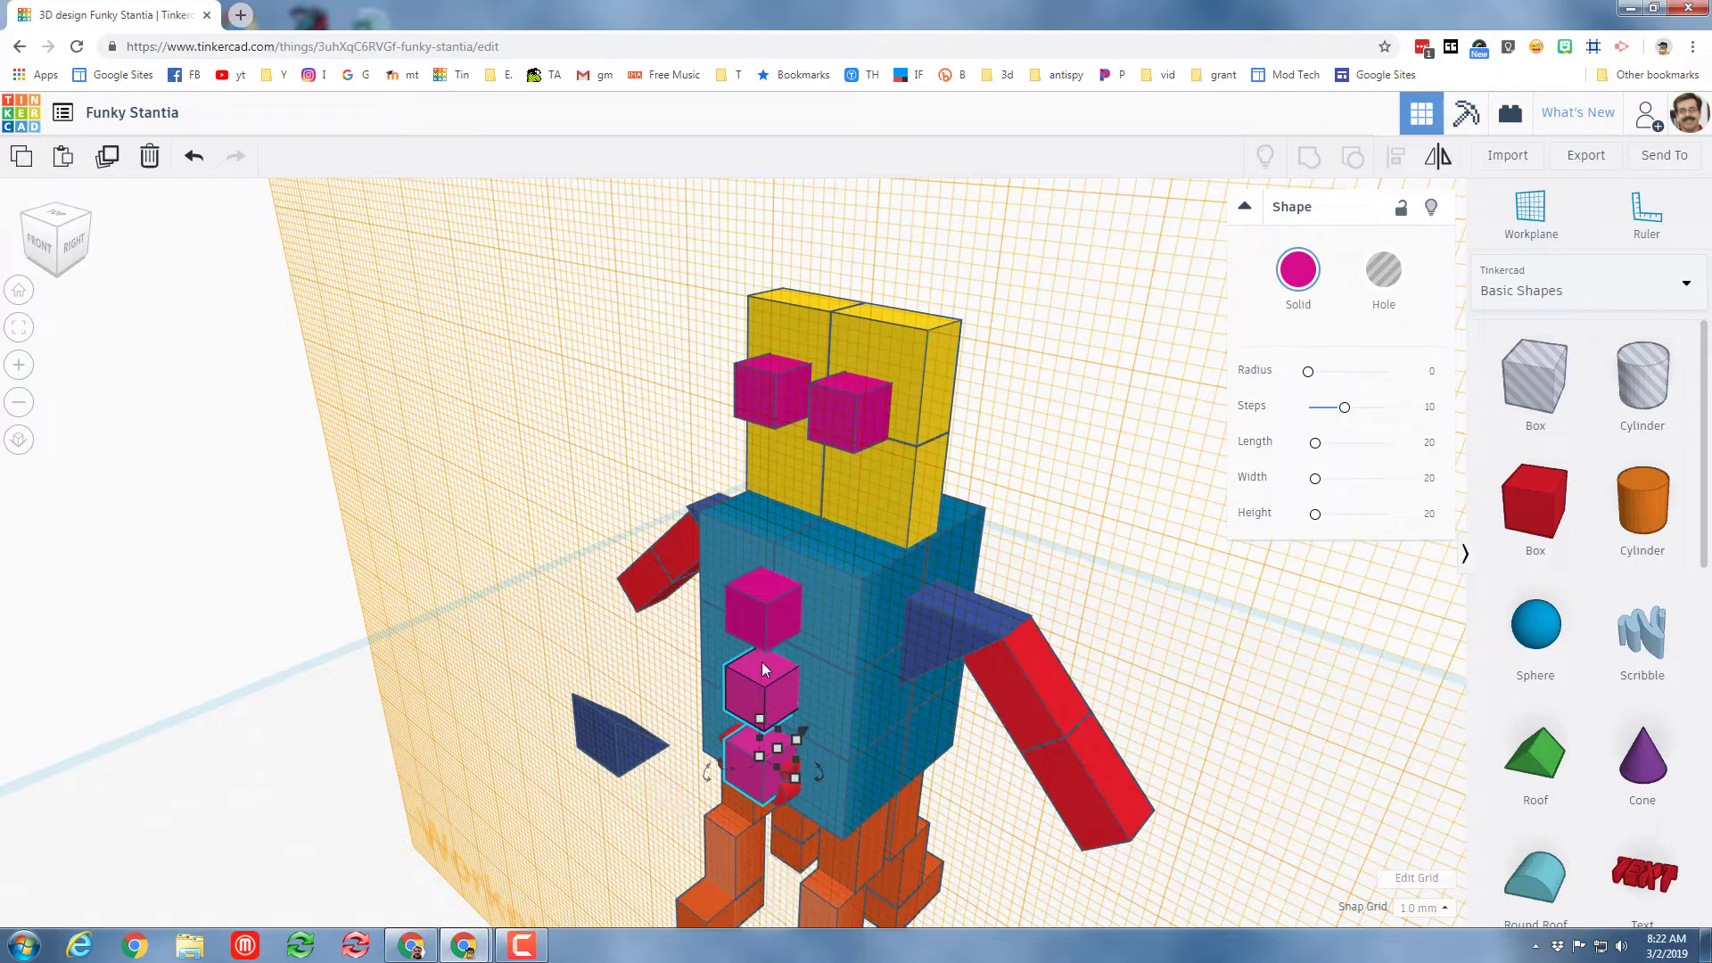
Duplicate the three pink buttons together and place the copies on a workplane set on the body's back face
left_click(762, 695, "shift")
left_click(761, 608, "shift")
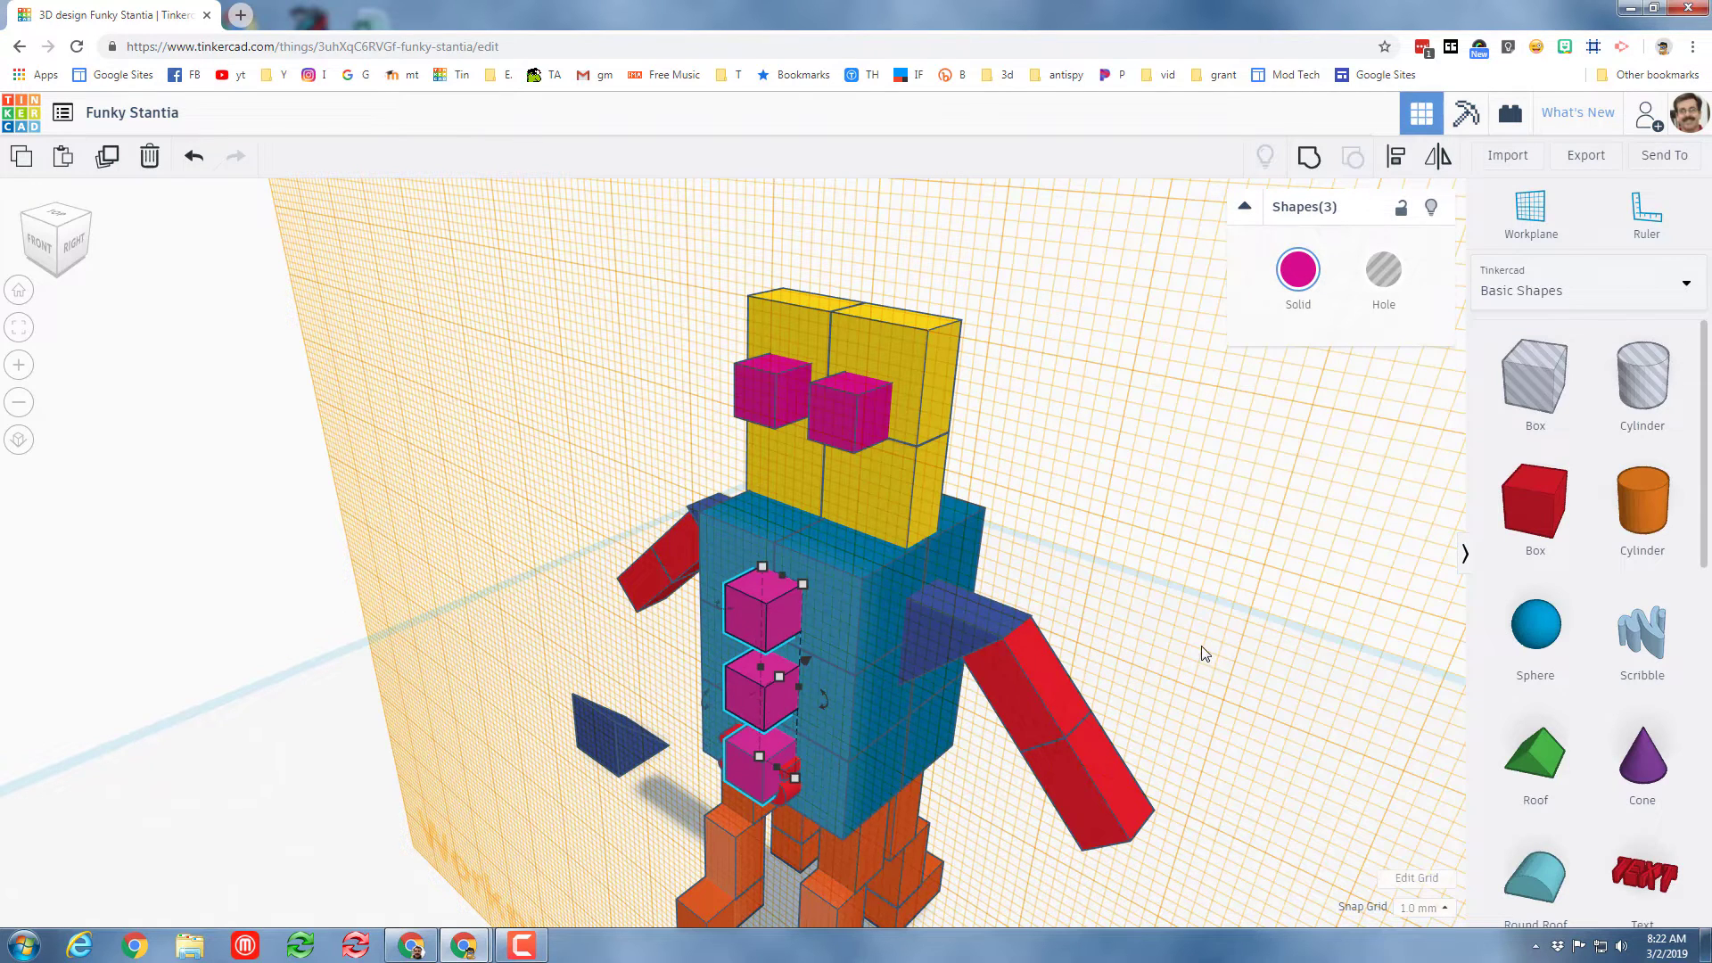
key("ctrl+d")
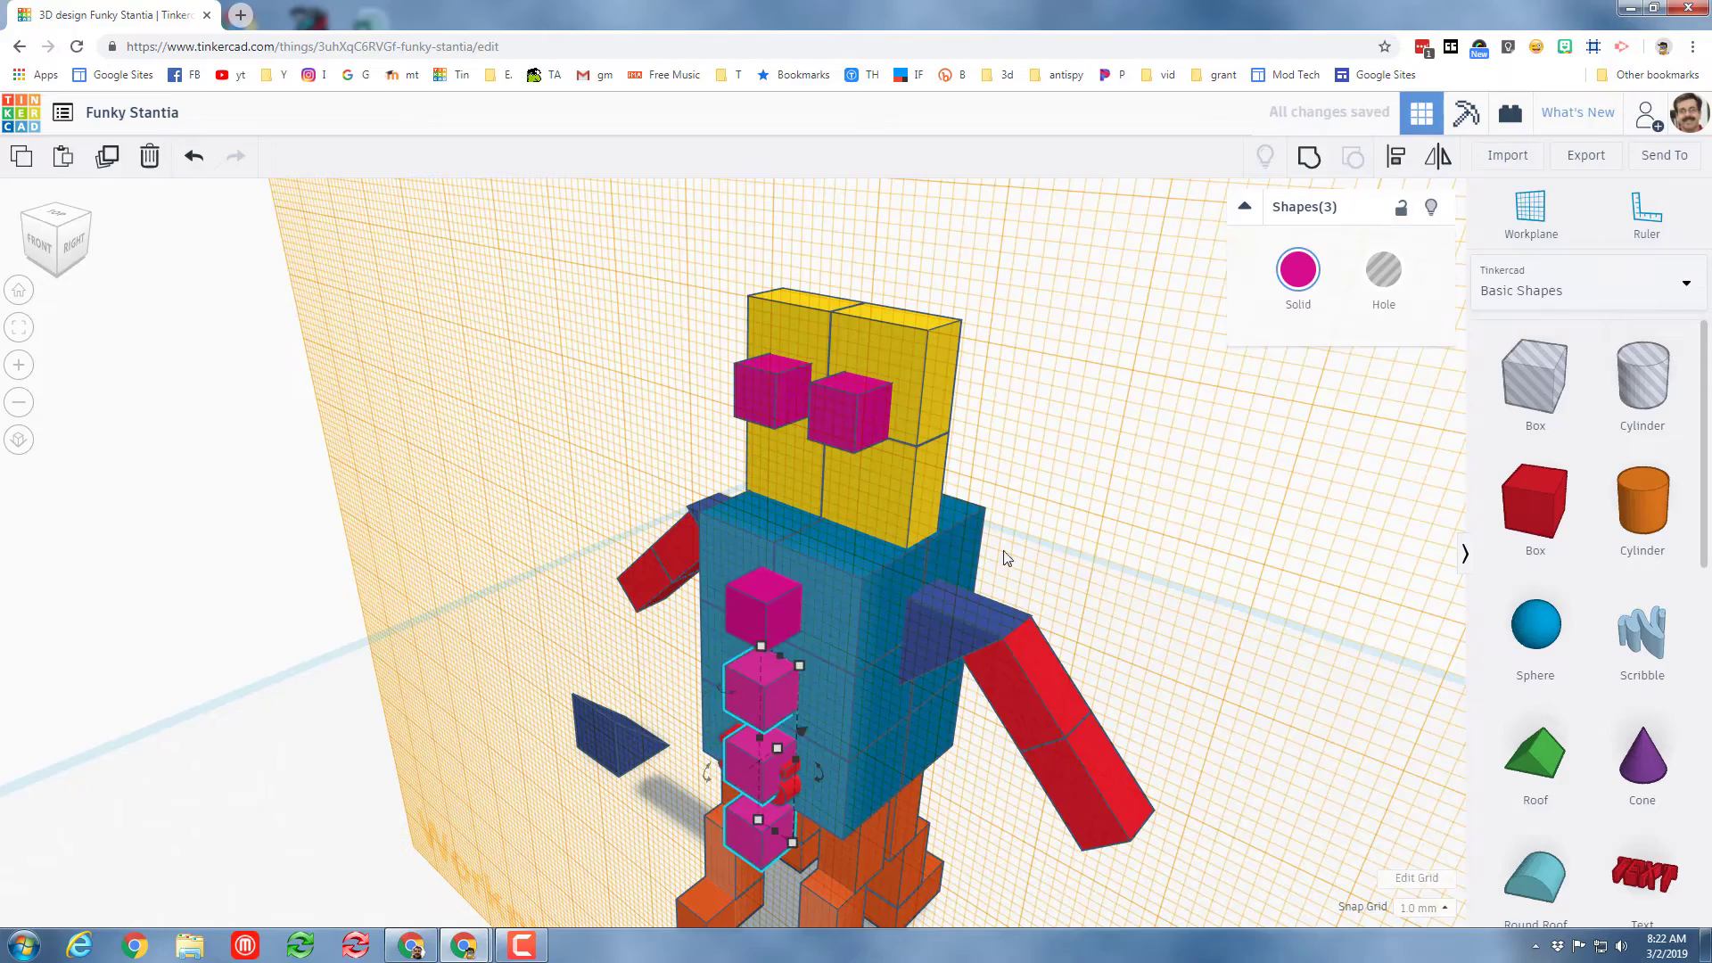
right_click_drag(1002, 551, 596, 631)
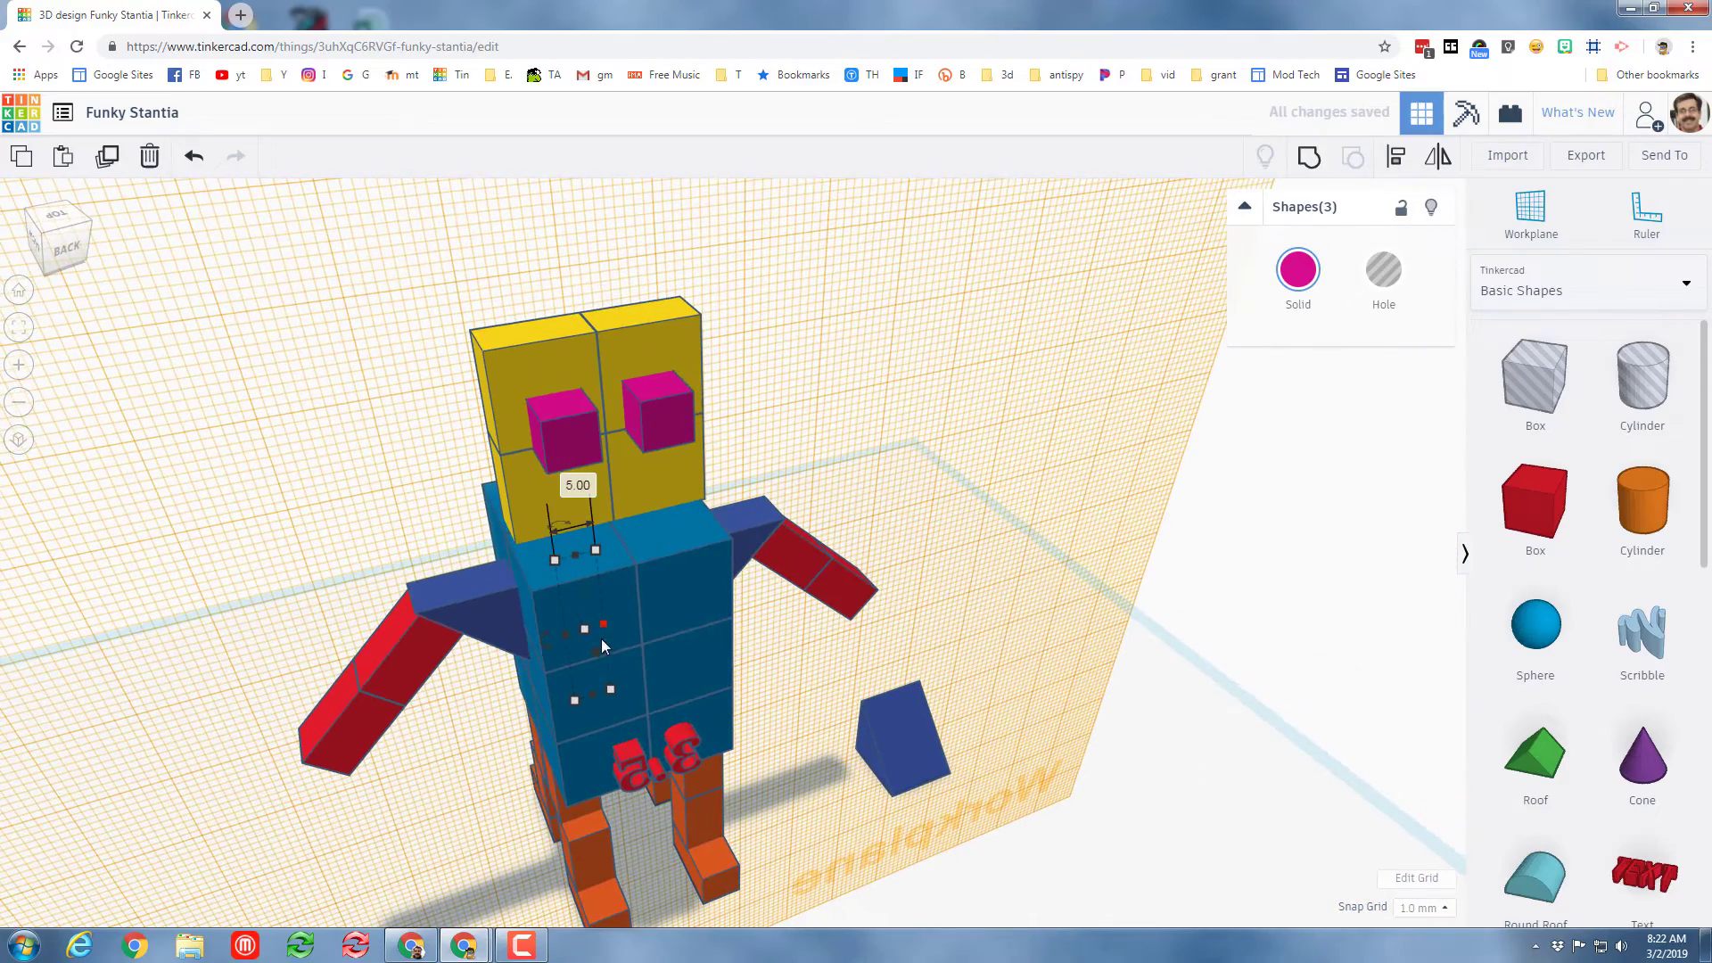
key("w")
left_click(634, 630)
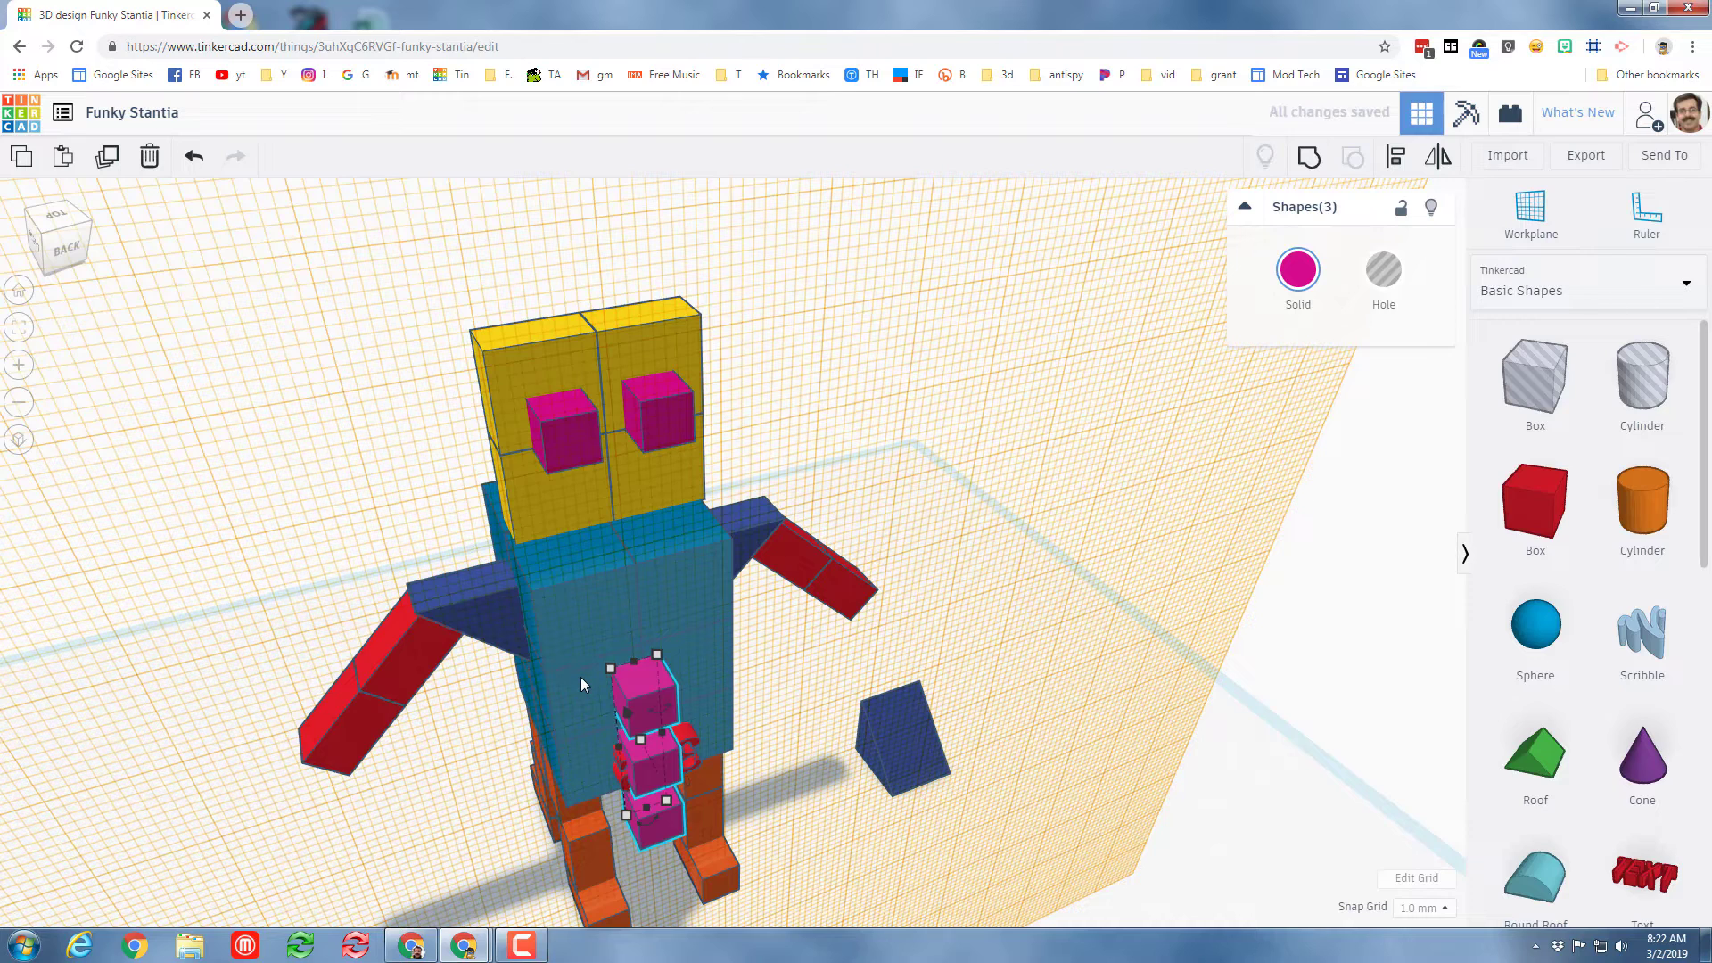
Nudge the three copied buttons up the body's back so they form a centred column on the blue blocks
key("Up")
key("Up")
key("Up")
key("Up")
key("Up")
key("Up")
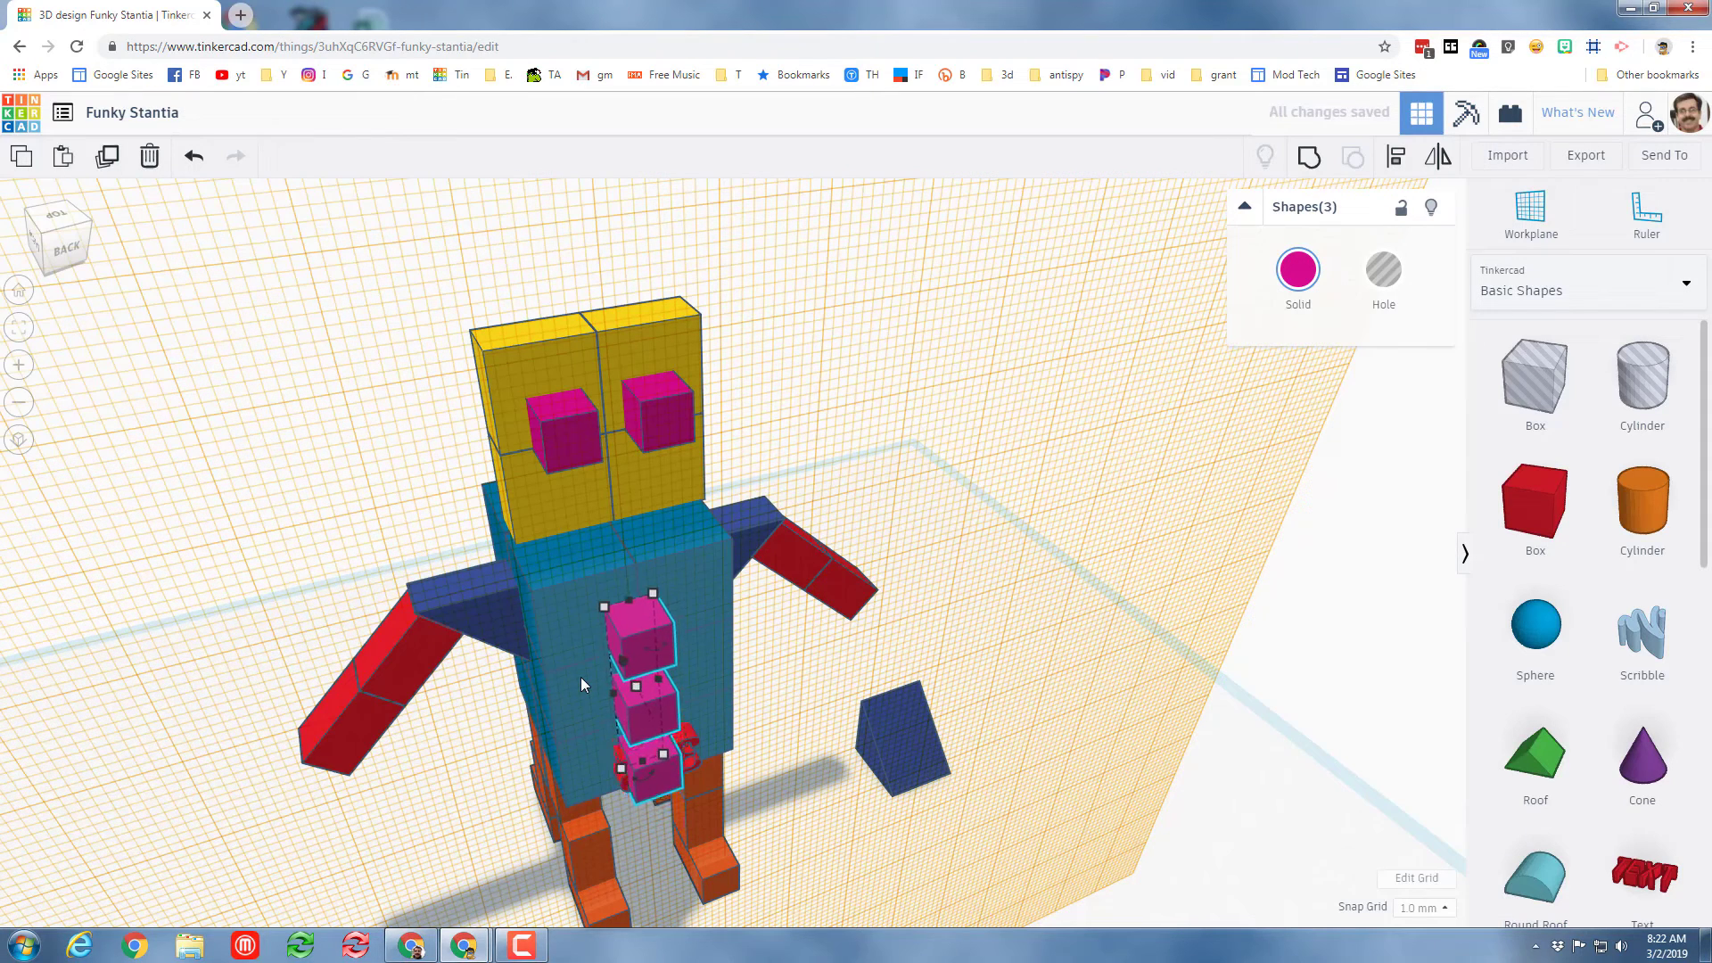
key("Up")
key("Up")
key("Down")
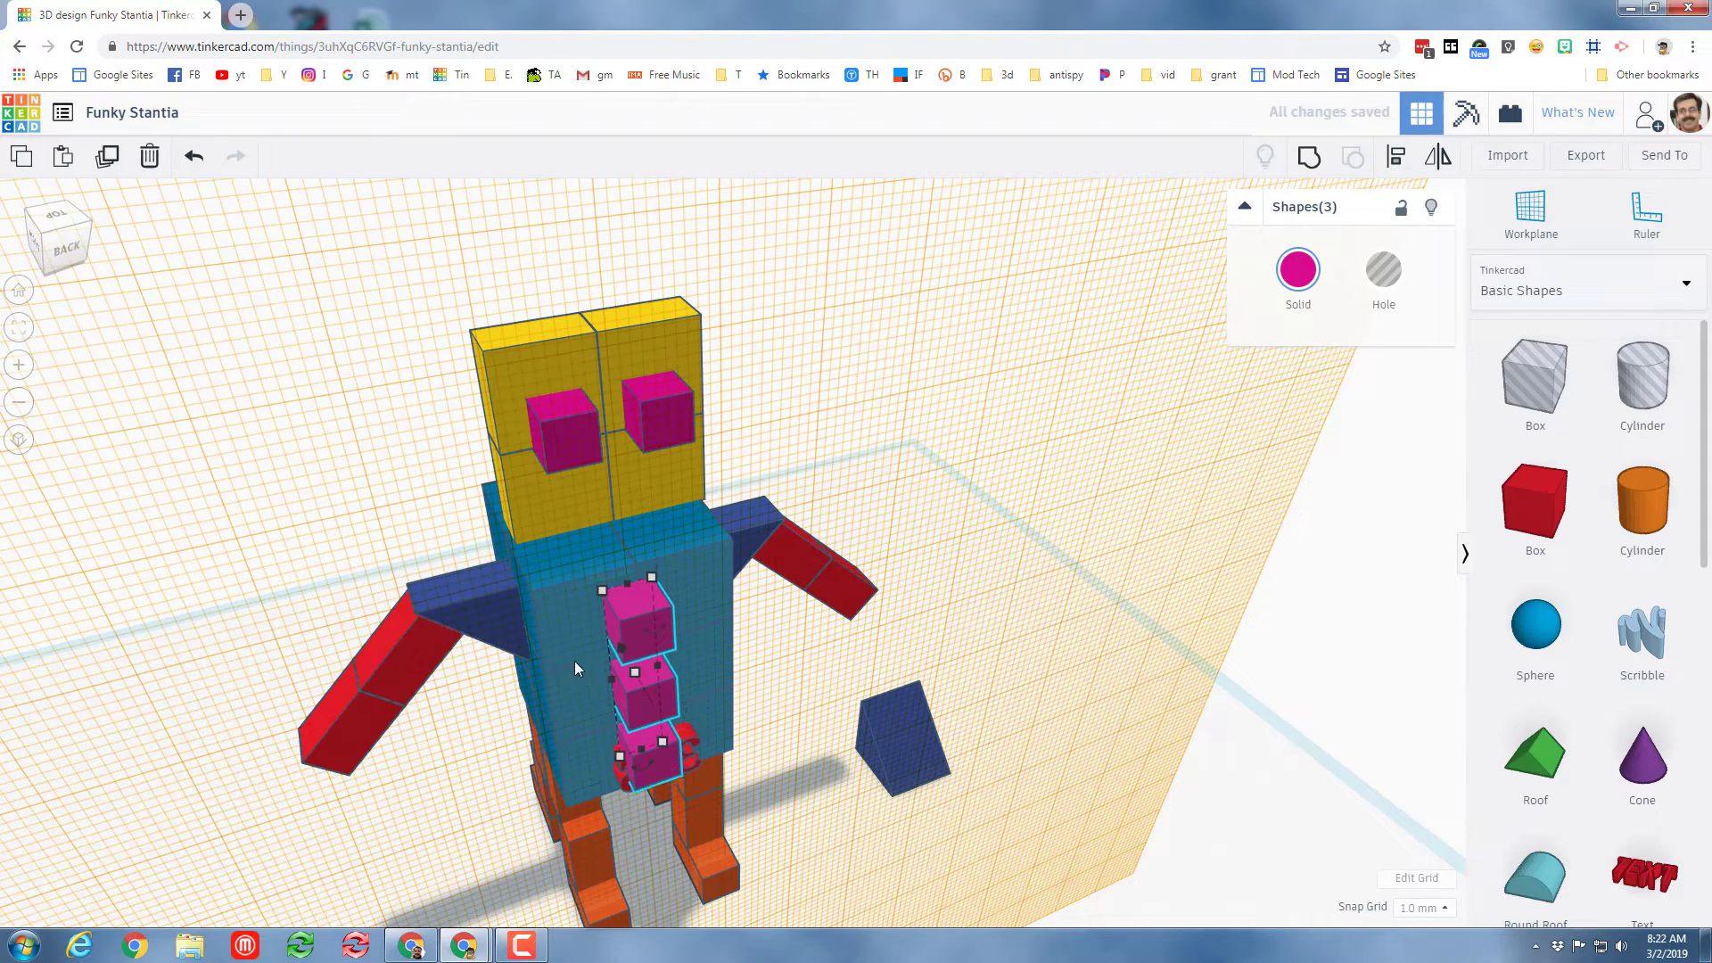
Duplicate a pink eye cube on the back of the head and move the copy up above it
left_click(830, 429)
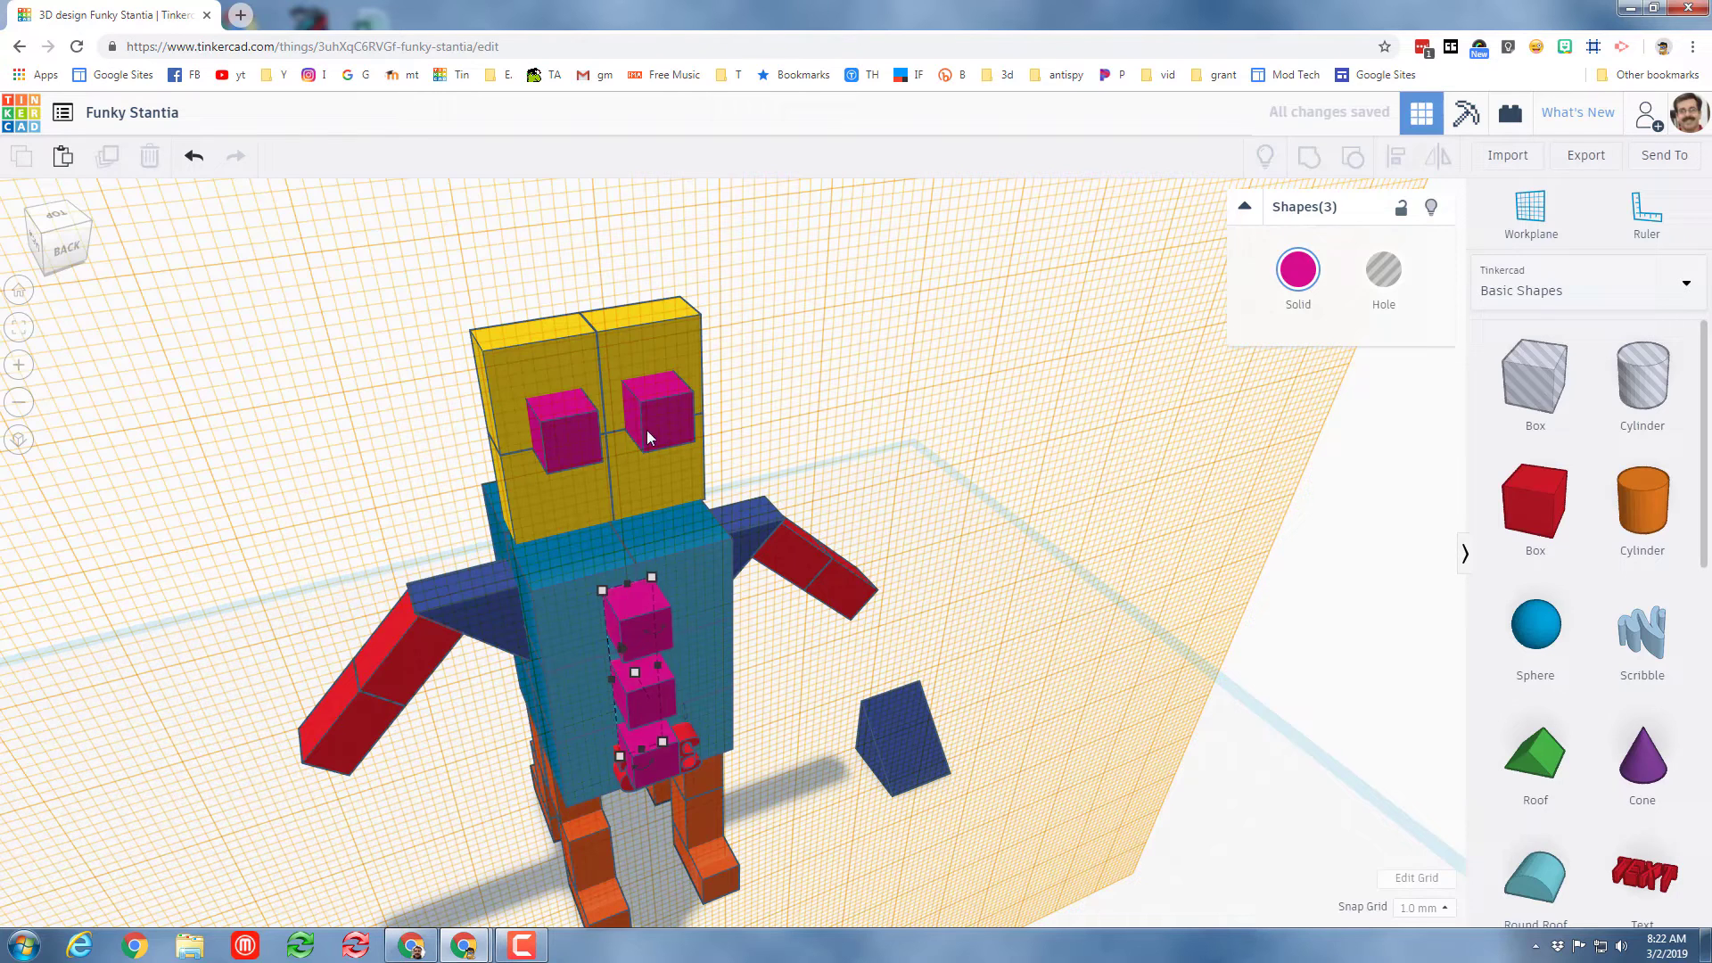
left_click(559, 431)
key("ctrl+d")
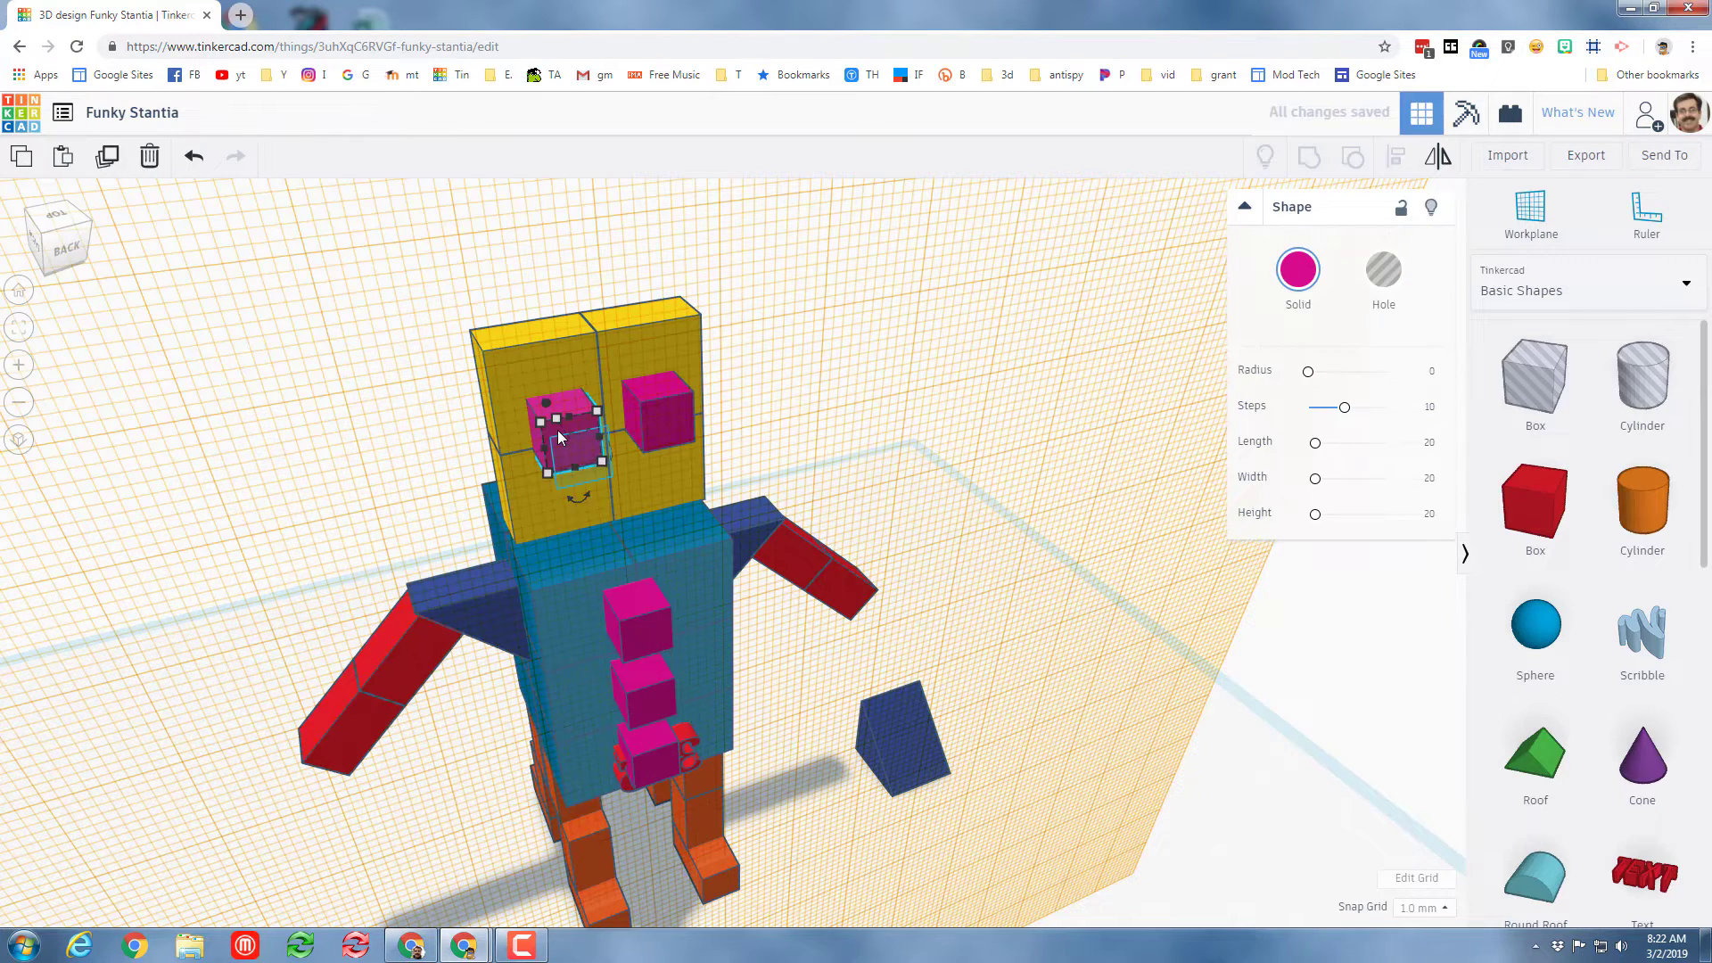
key("Up")
key("Up")
key("Up")
key("Up")
key("Up")
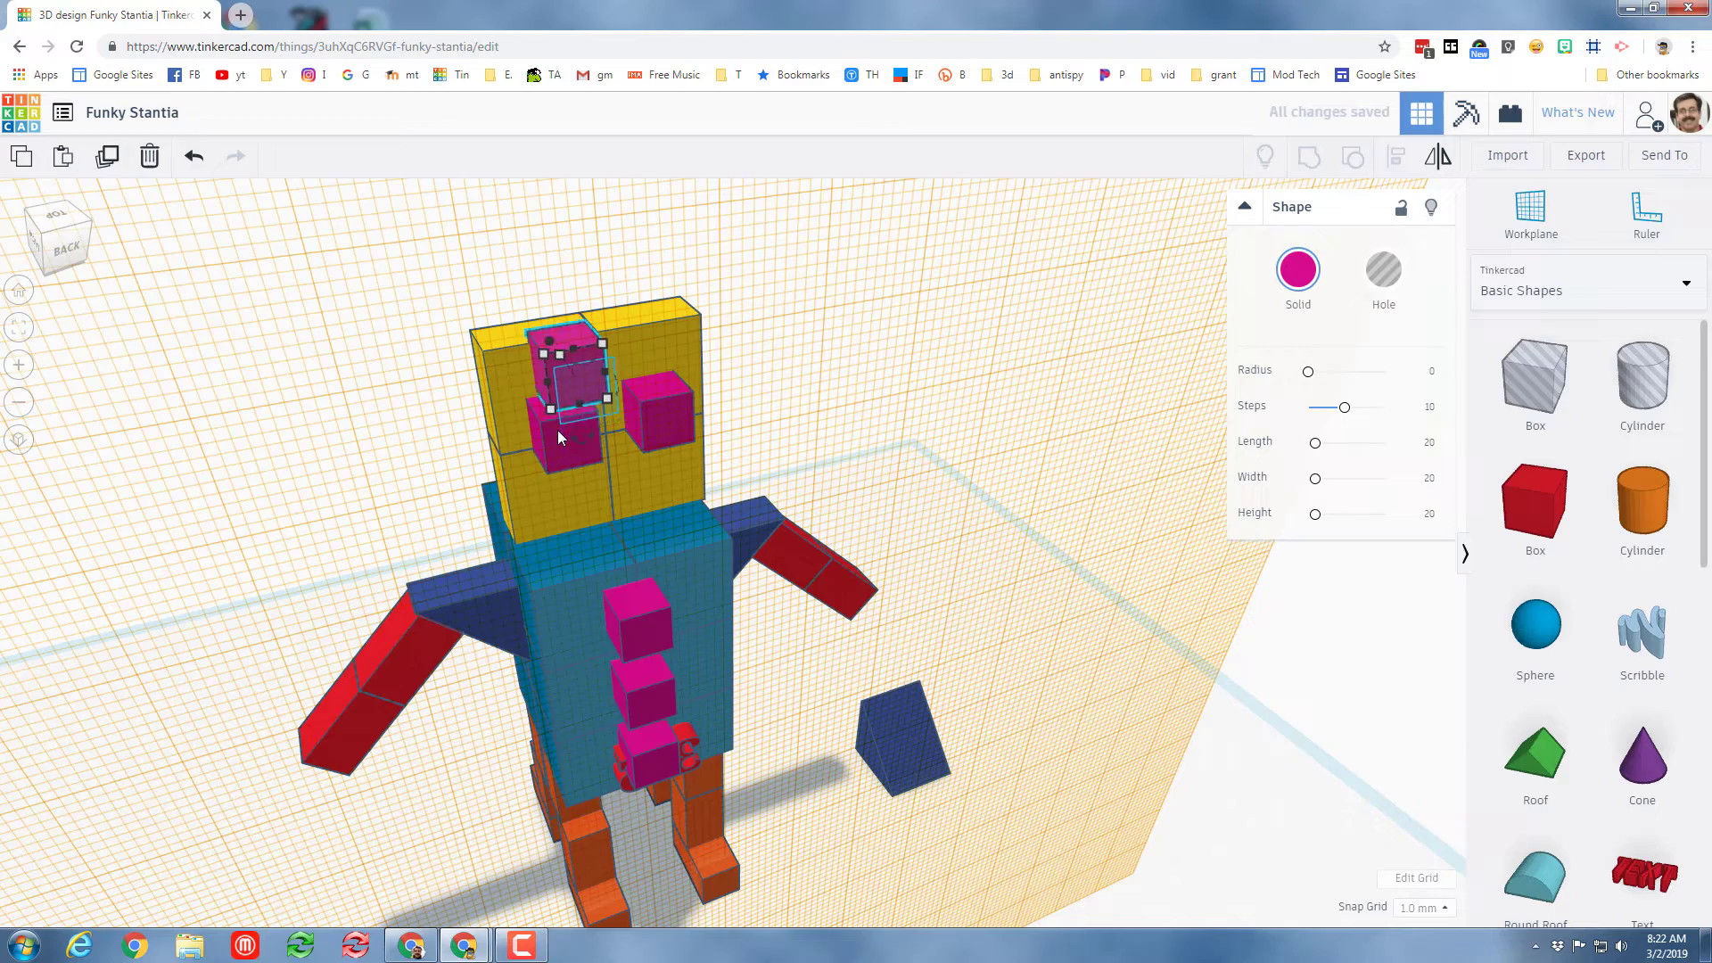
Place the workplane on the top of the yellow head and drop the copied pink cube onto that level
key("w")
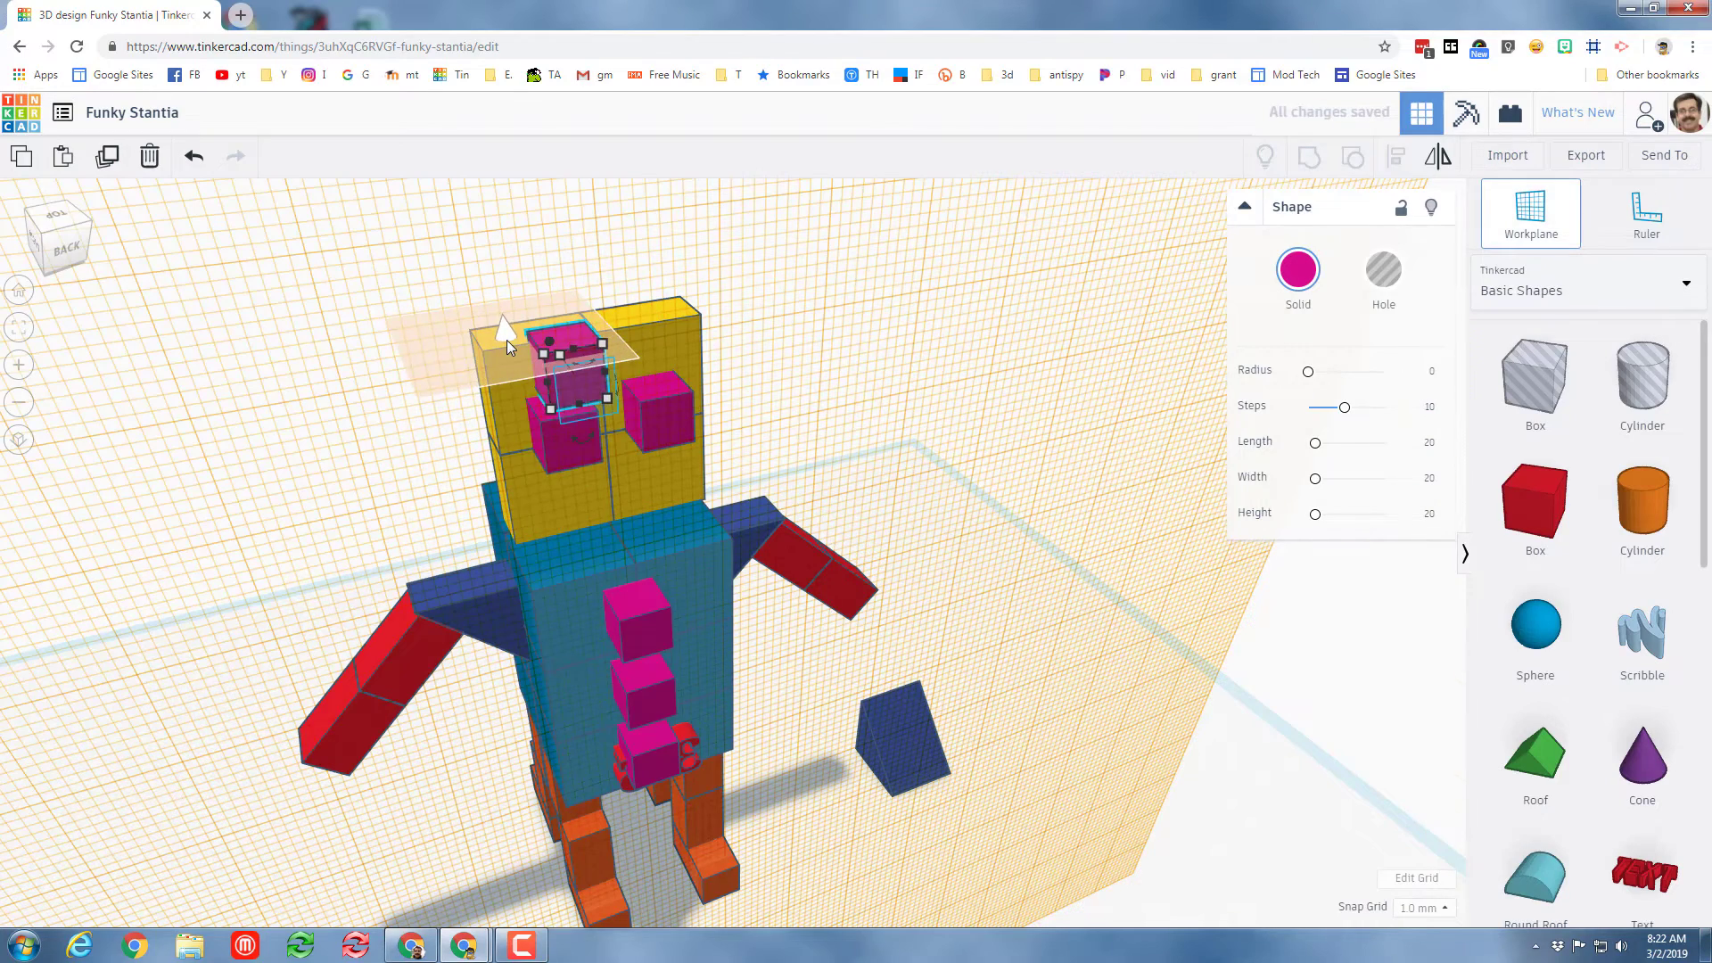
left_click(506, 339)
key("w")
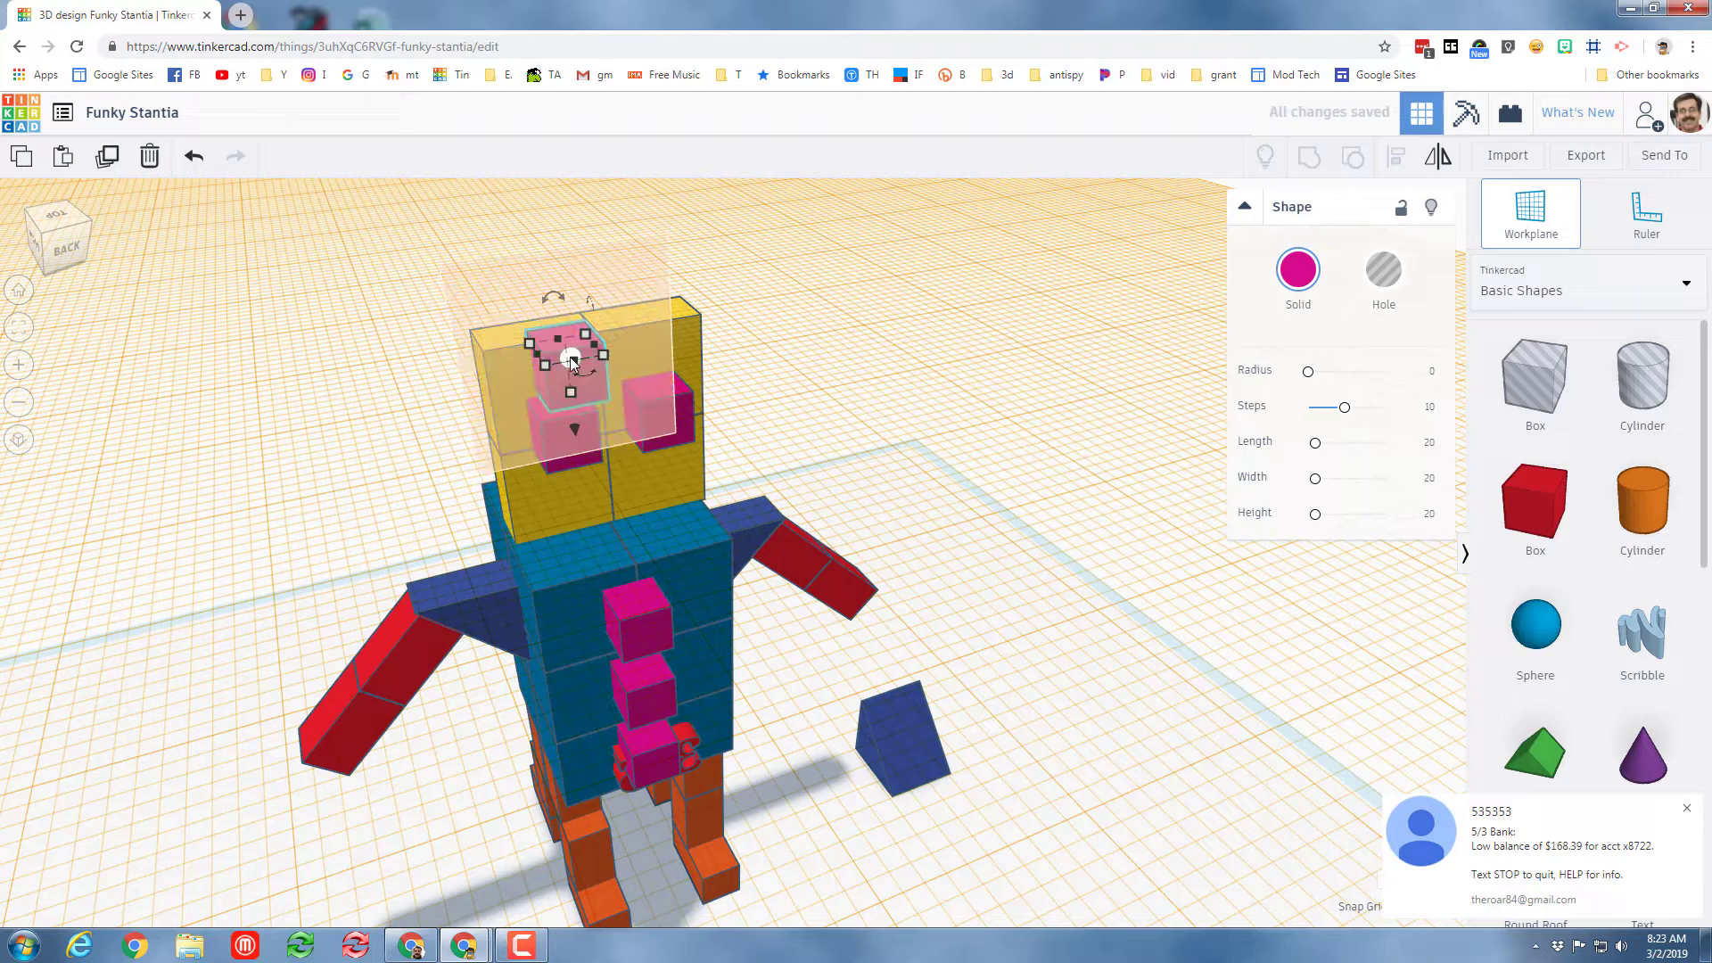
left_click_drag(571, 360, 571, 359)
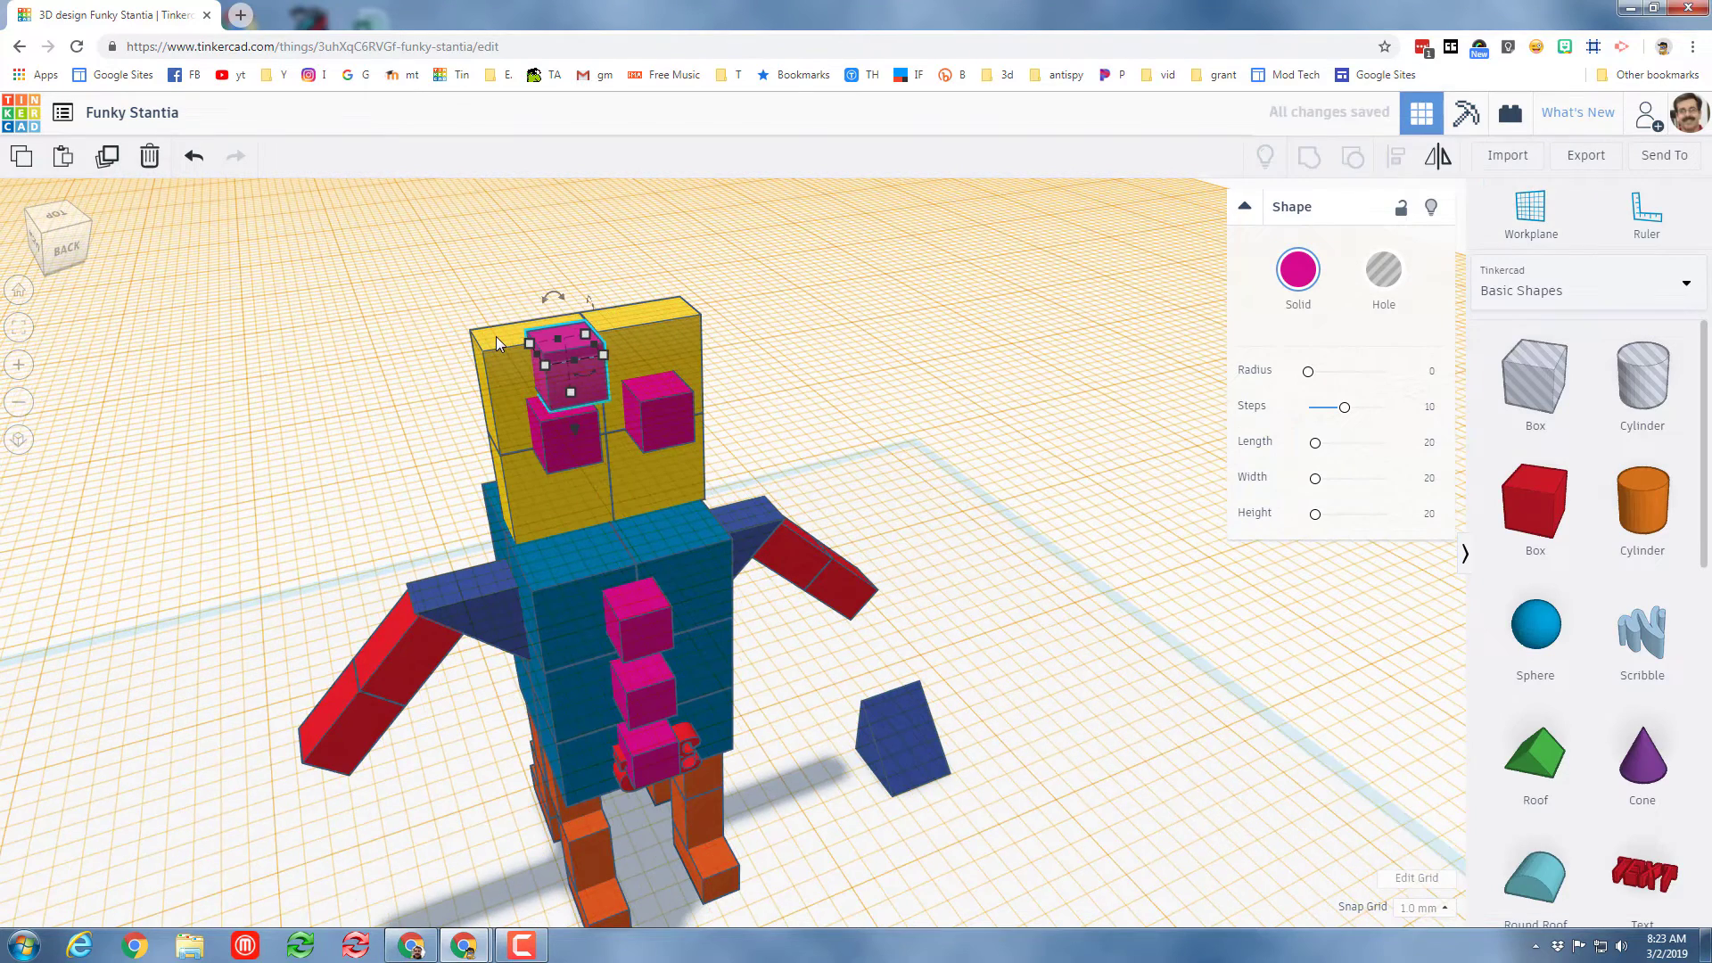
key("d")
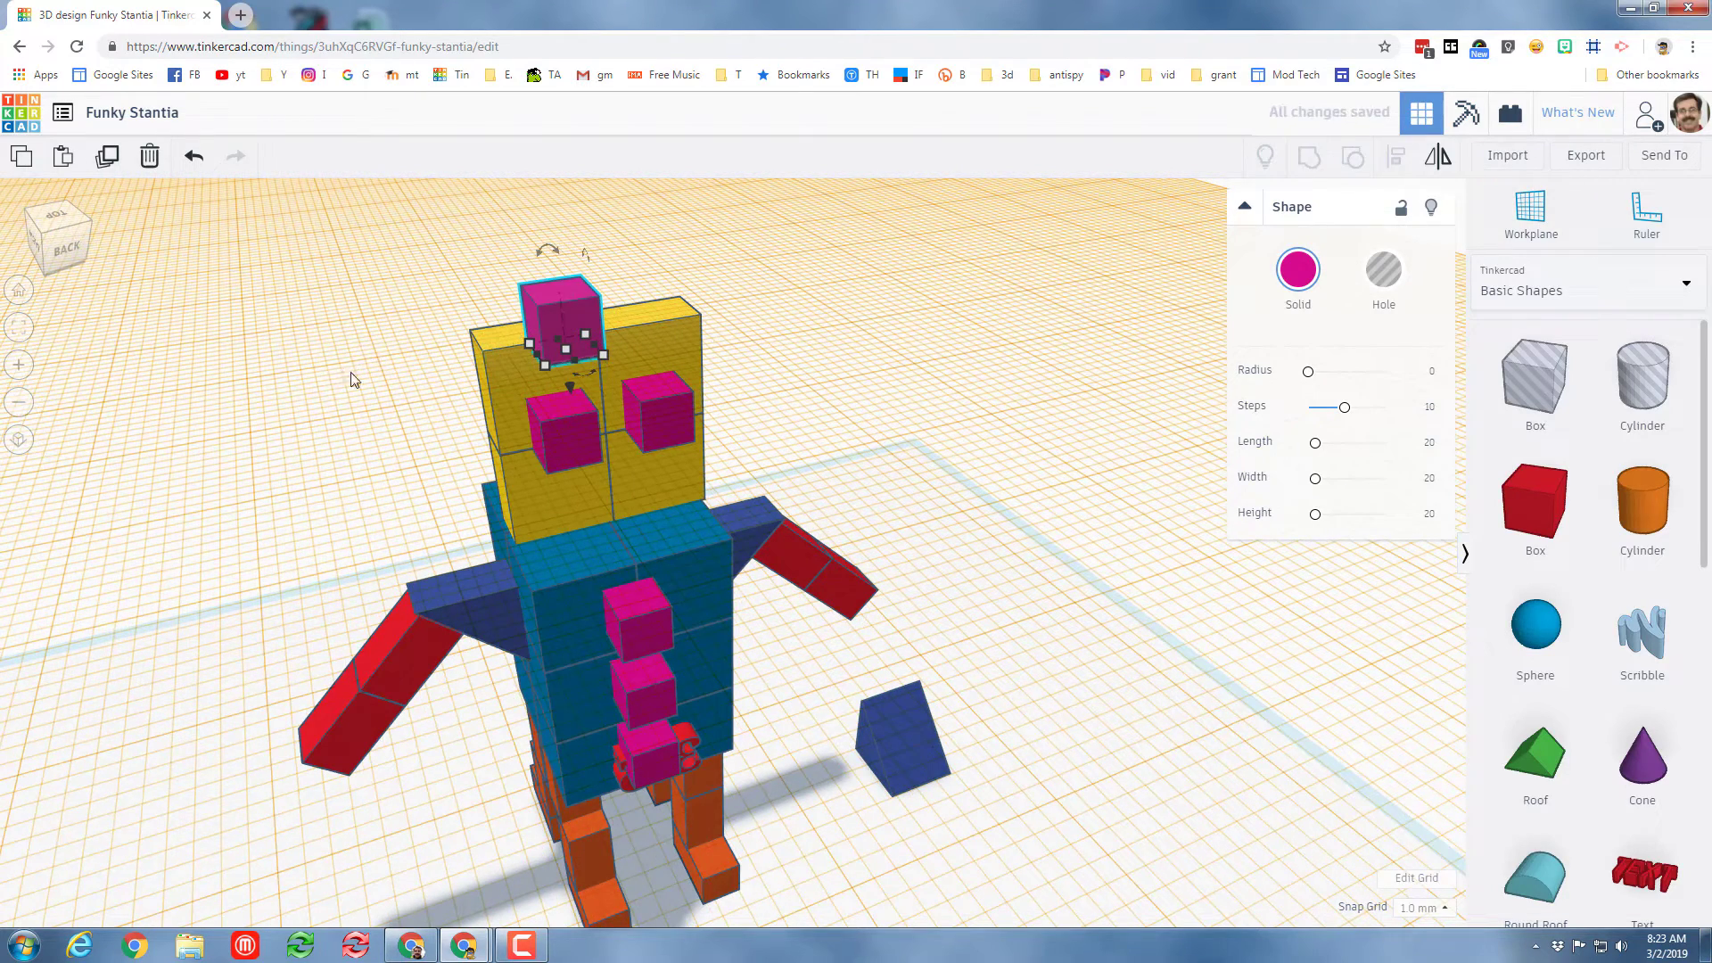
Move the pink cube over the right end of the head's top to serve as an ear
right_click_drag(354, 380, 709, 451)
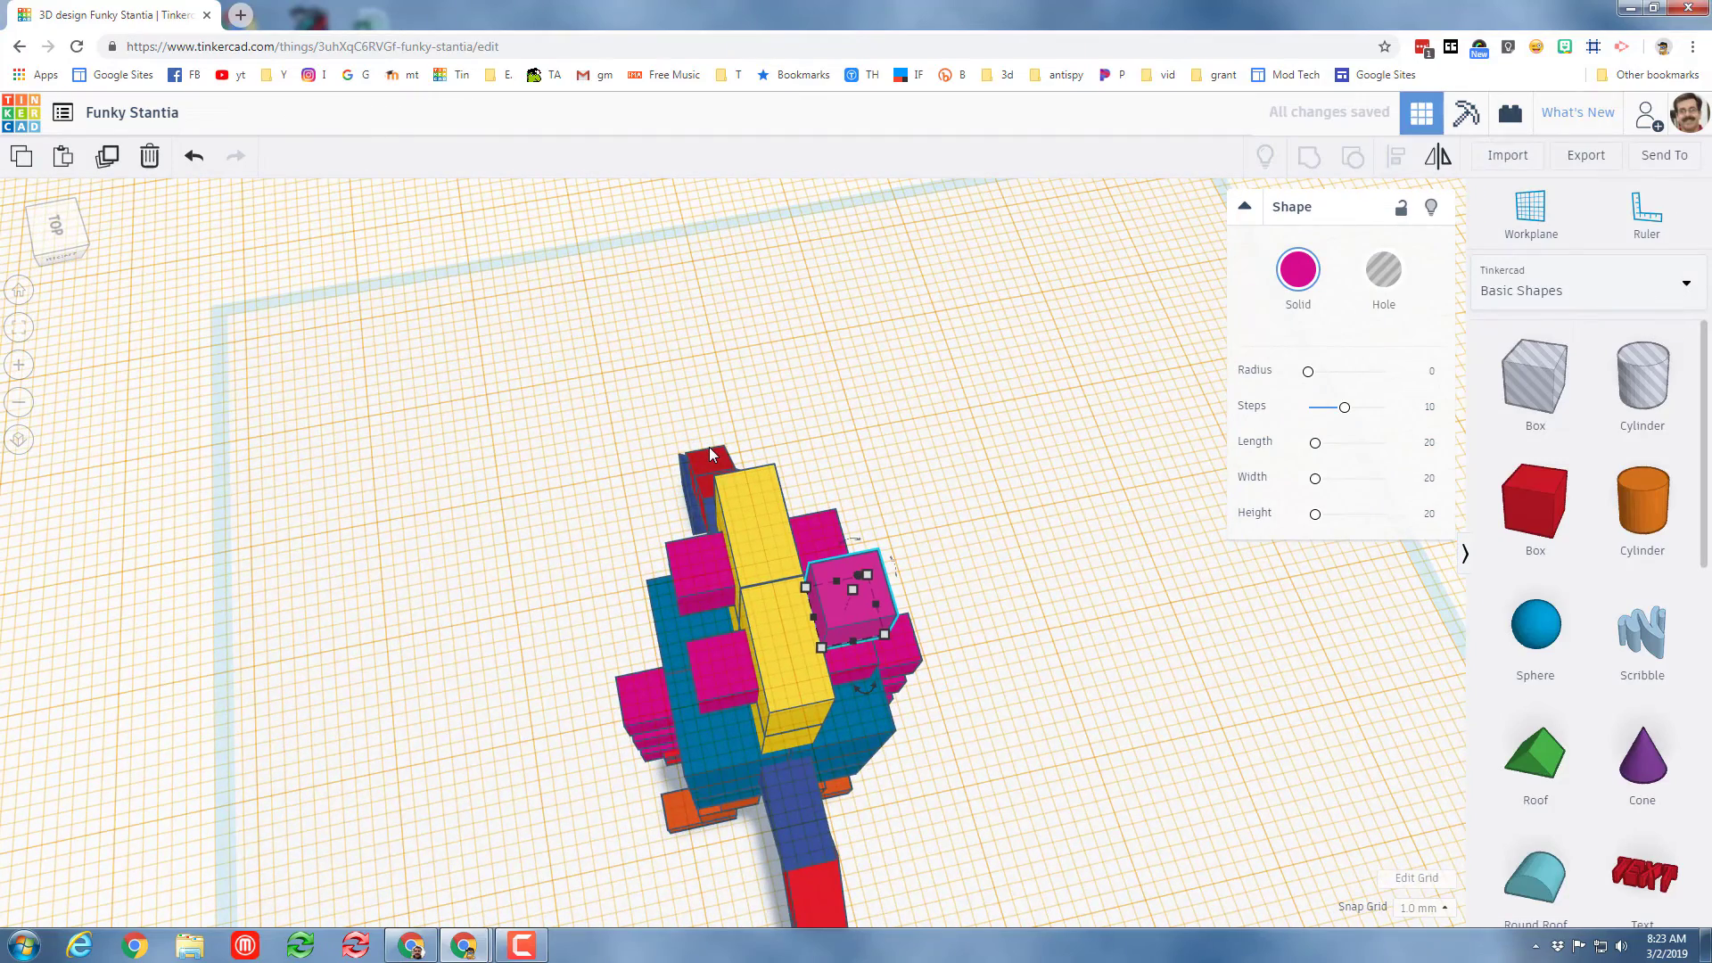
key("Left")
key("Left")
key("Left")
key("Left")
key("Left")
key("Left")
key("Down")
key("Down")
key("Down")
key("Down")
key("Down")
key("Down")
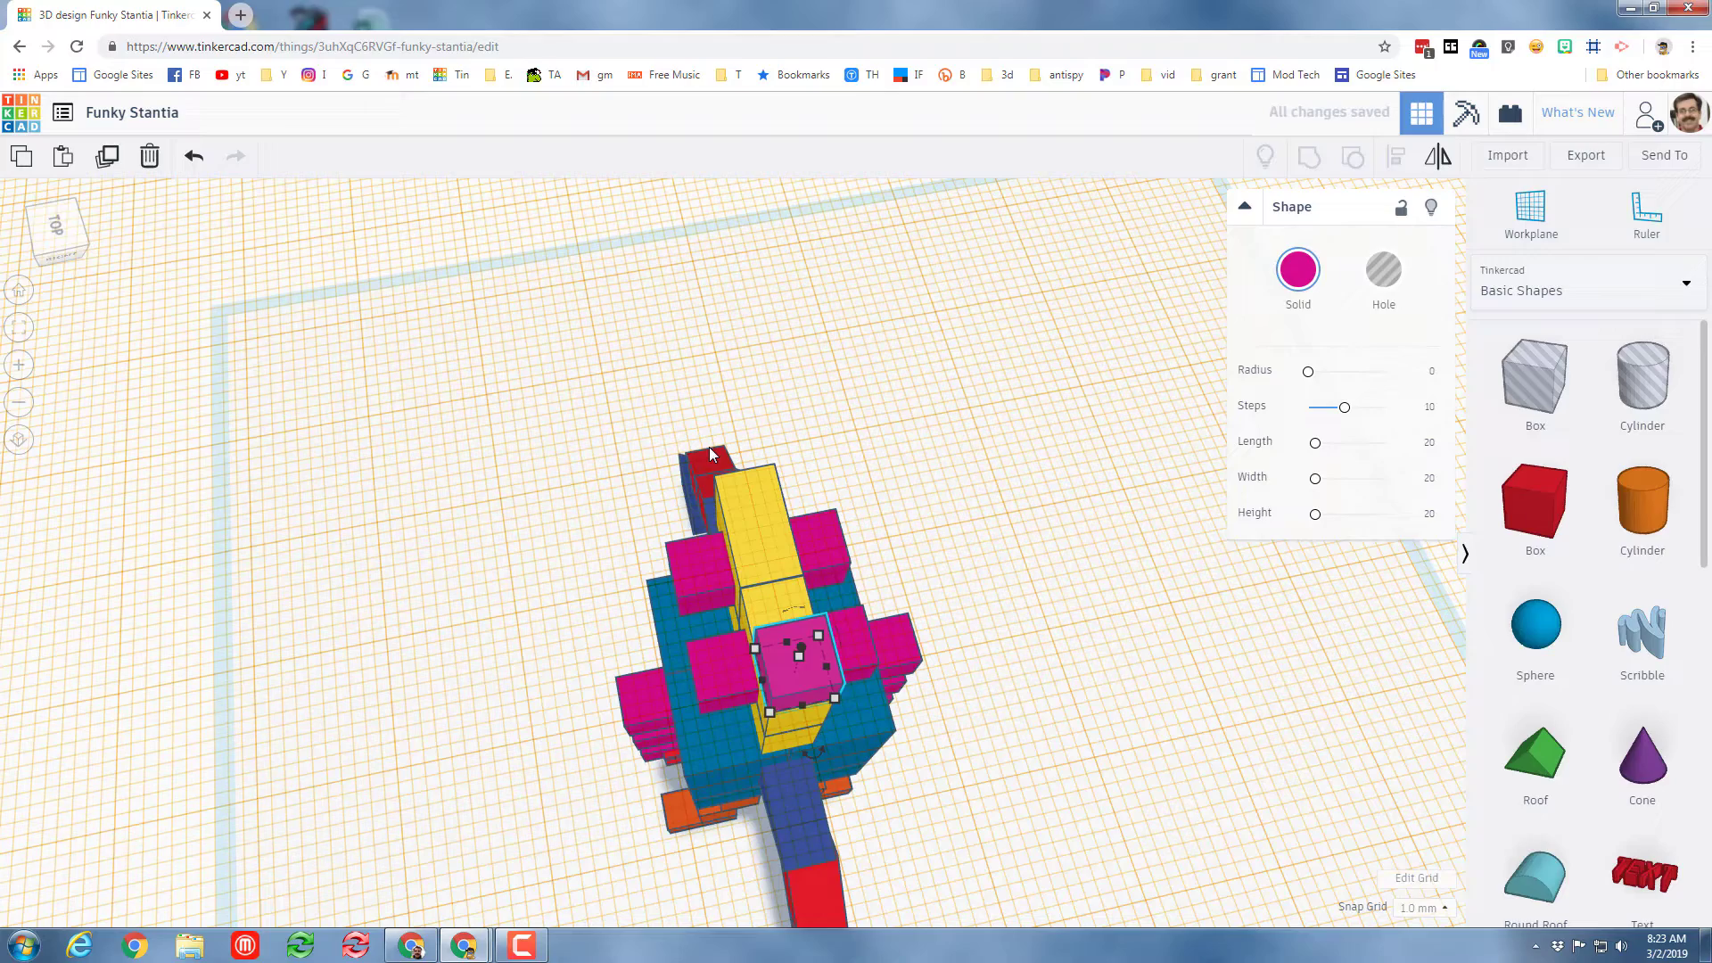
Duplicate the ear cube and move the copy across the top of the head to the opposite end
key("Left")
key("Left")
key("Left")
key("Left")
key("Left")
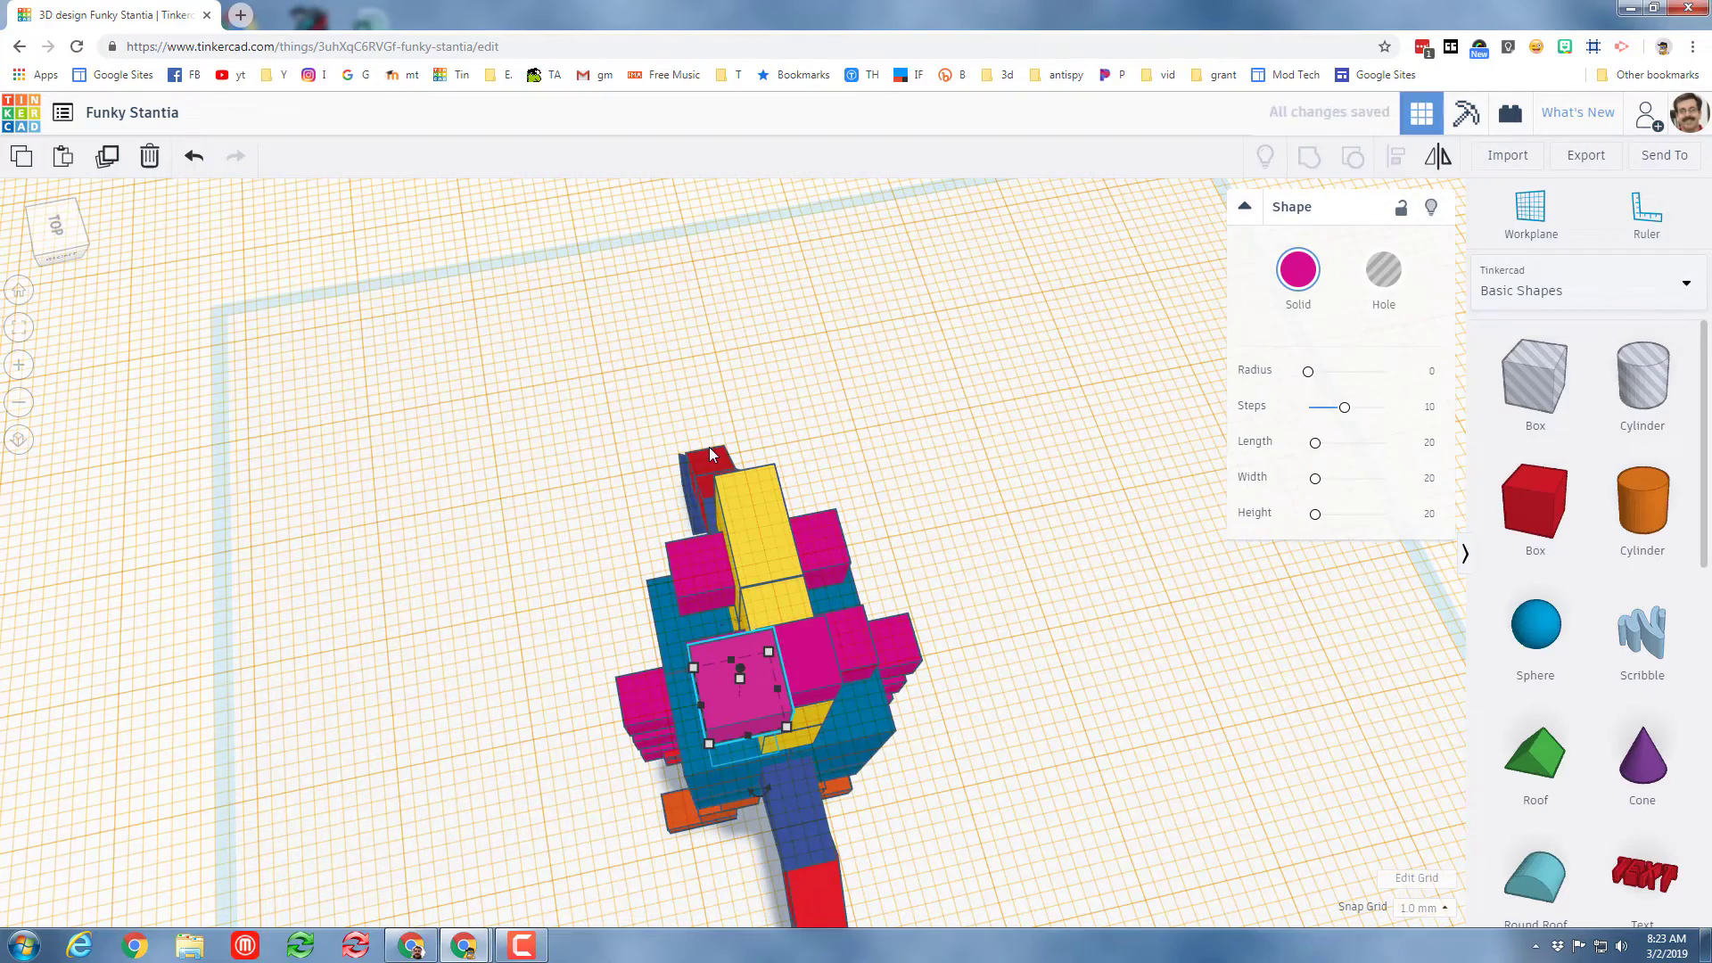
right_click_drag(583, 420, 642, 408)
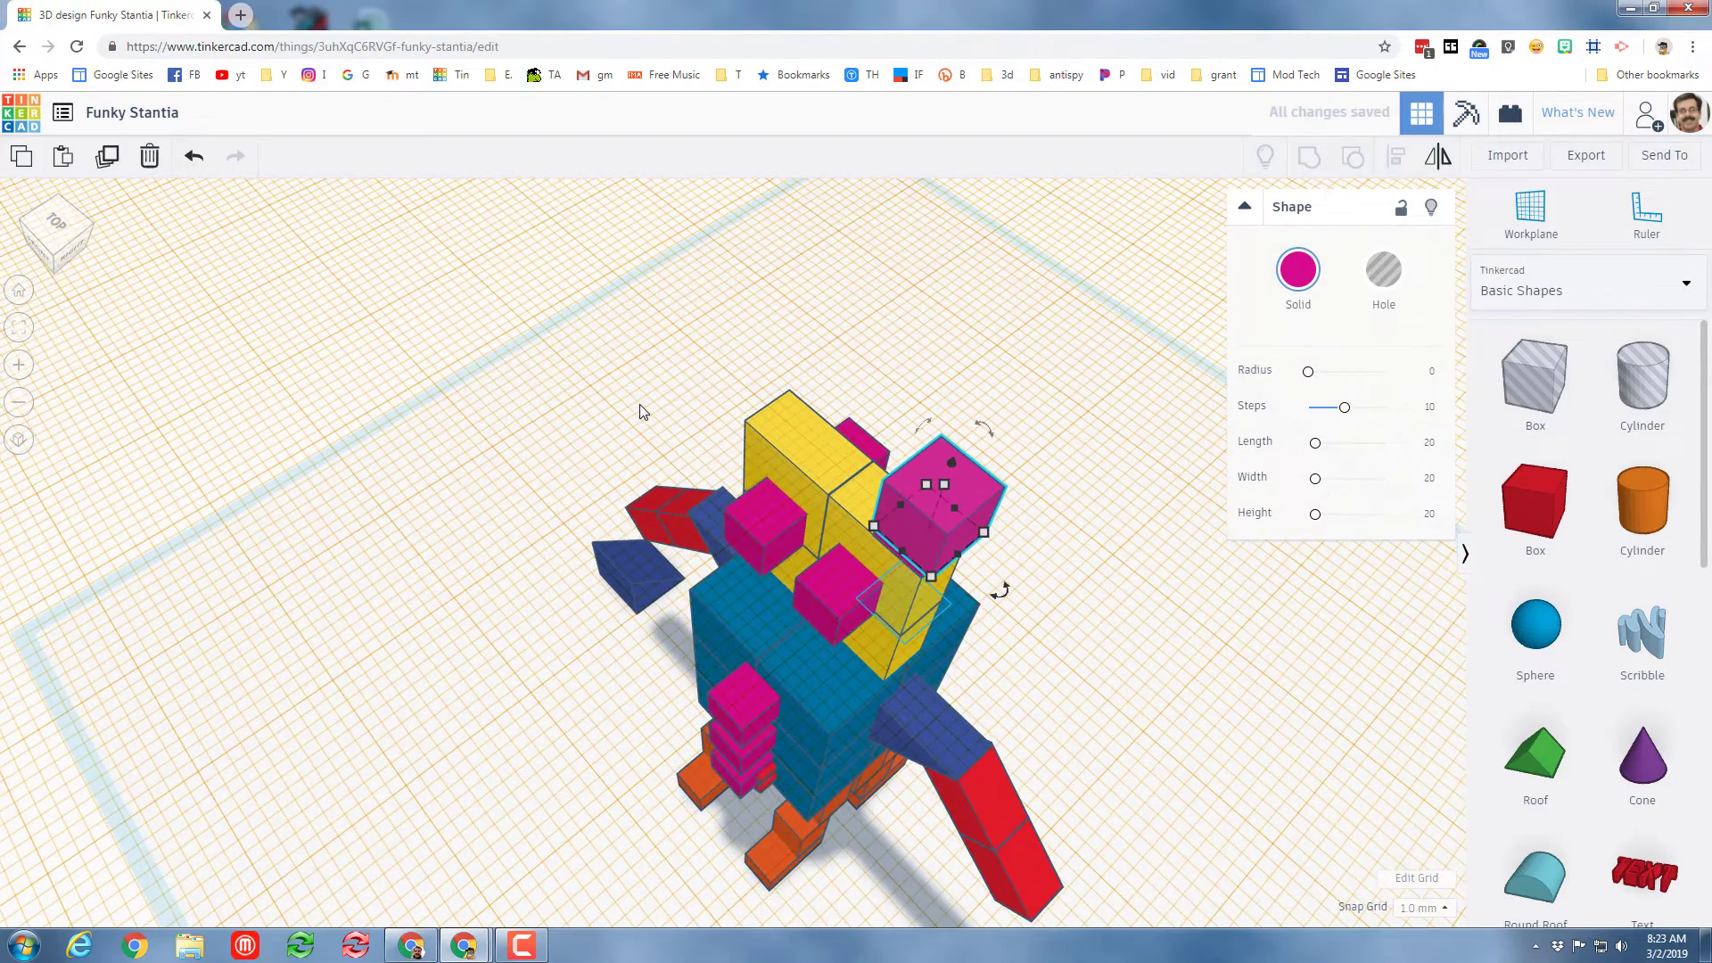
key("ctrl+Down")
key("ctrl+Down")
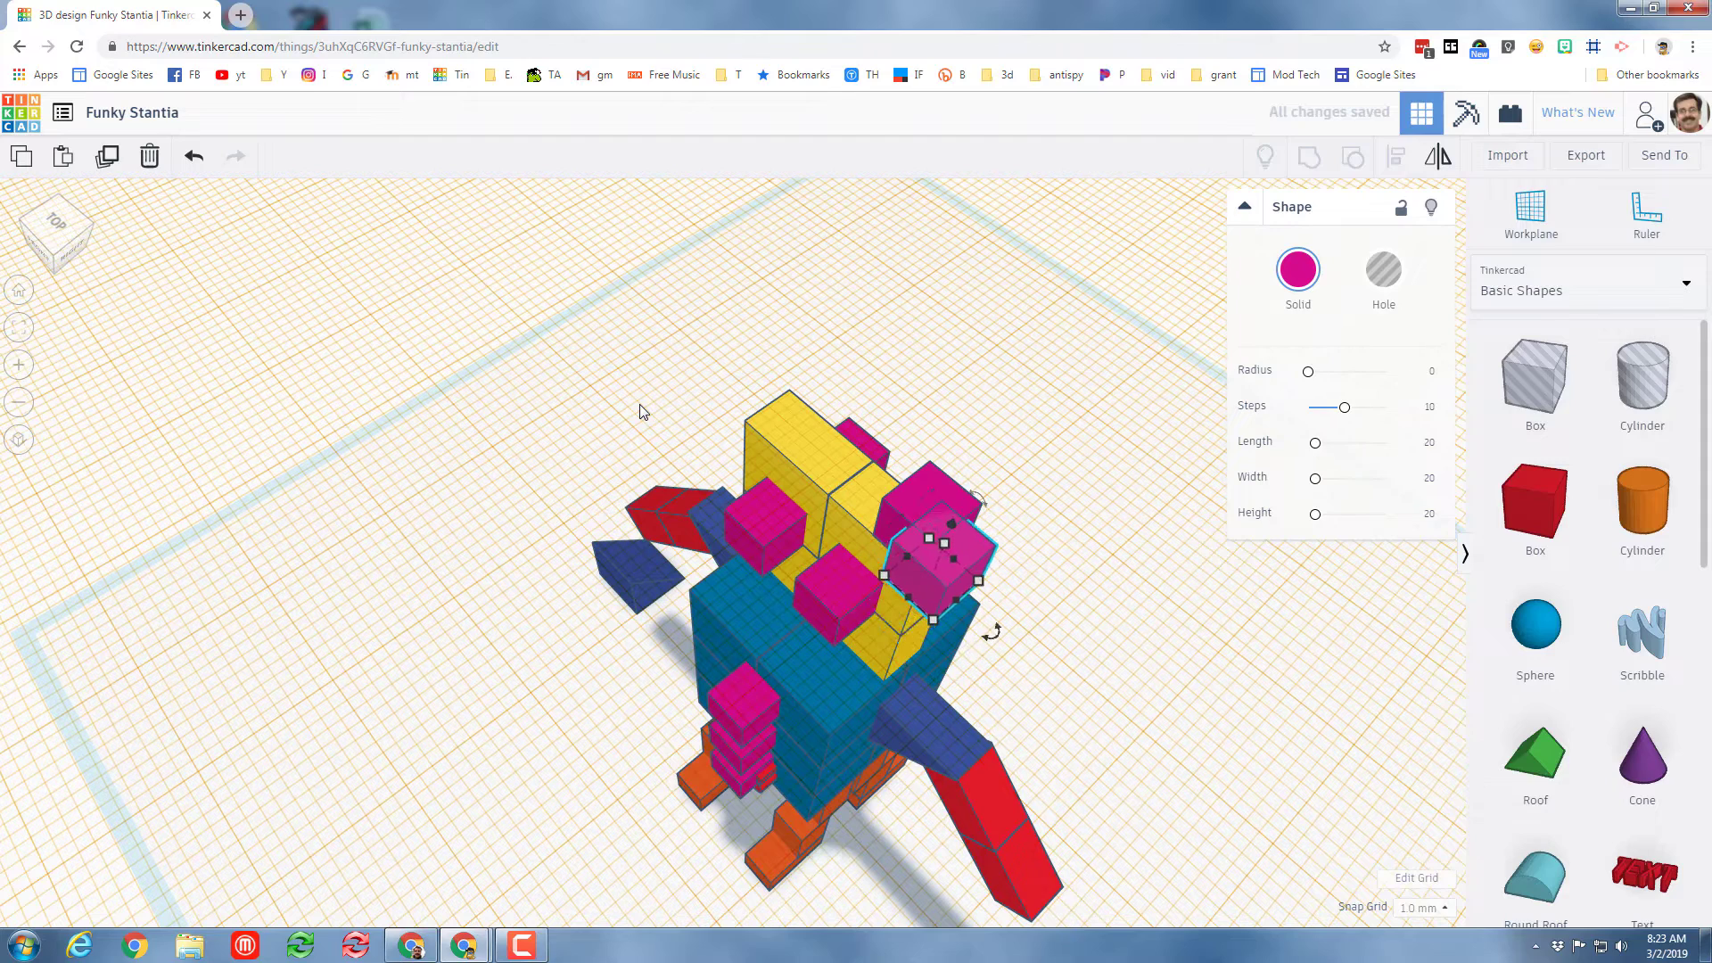
key("ctrl+Up")
key("ctrl+Up")
key("Up")
key("Up")
key("Up")
key("Up")
key("Up")
key("Up")
key("Up")
key("Up")
key("Up")
key("Up")
key("Up")
key("Up")
key("Up")
key("Up")
key("Up")
key("Up")
key("Up")
key("Up")
key("Up")
key("Up")
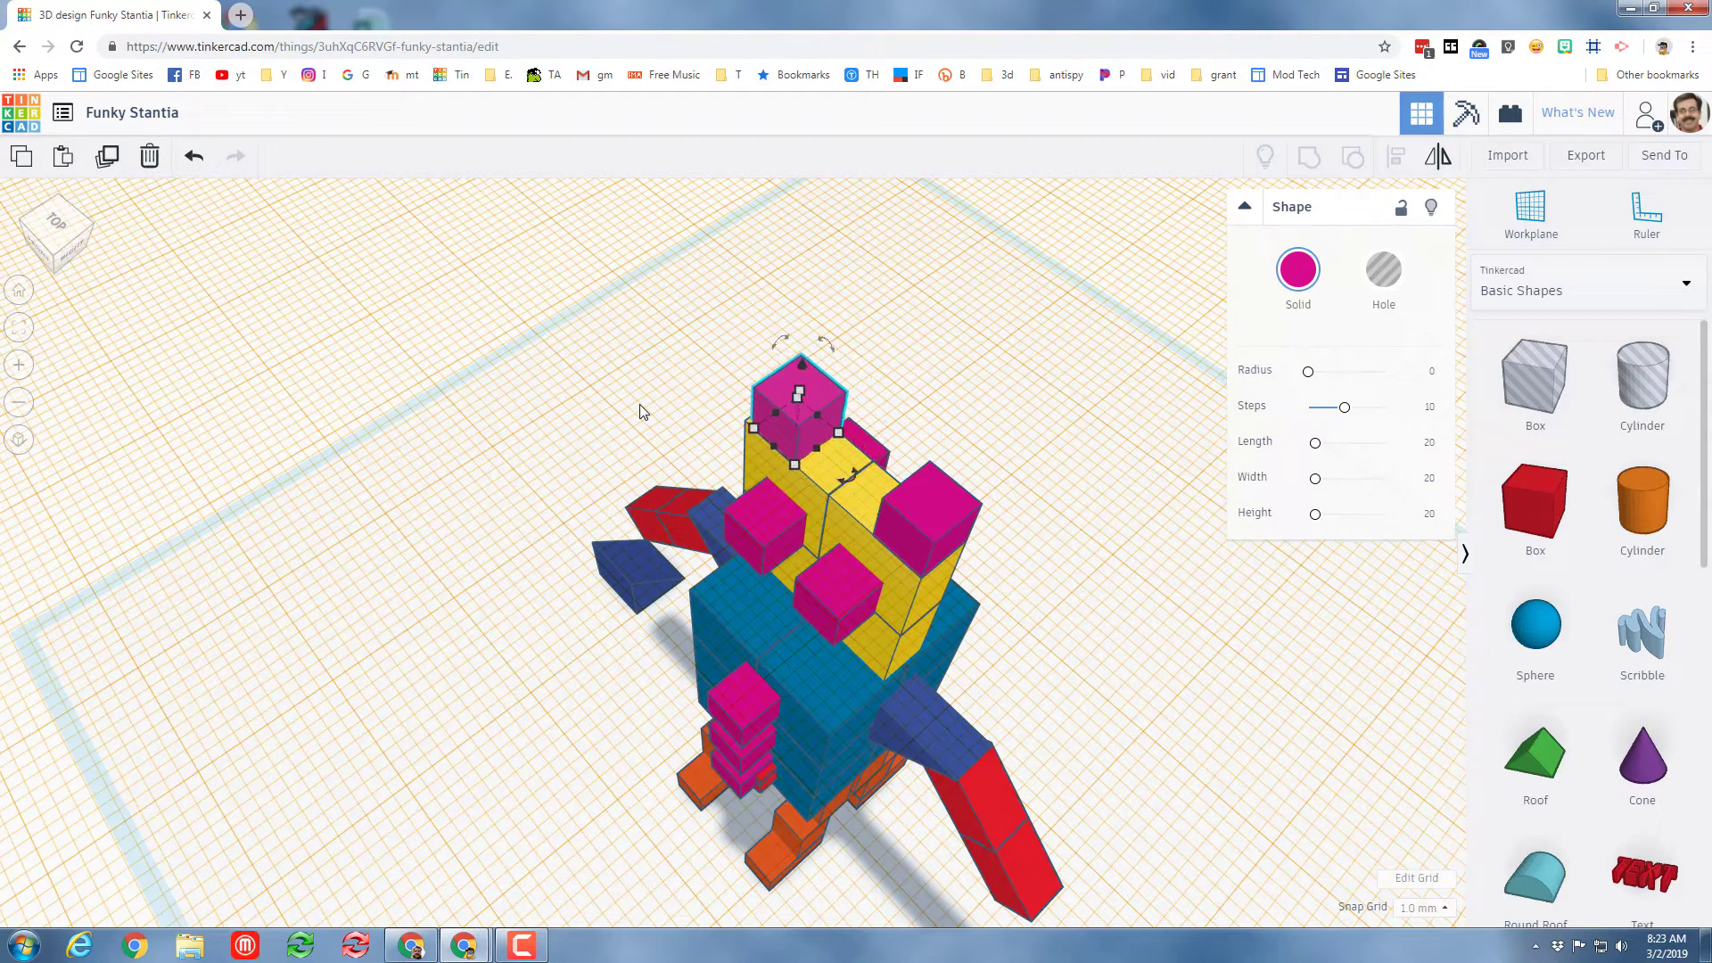
key("Up")
Return the workplane from the top of the head to the base grid
right_click_drag(494, 293, 613, 250)
scroll(615, 249, "down", 2)
right_click_drag(471, 440, 812, 718)
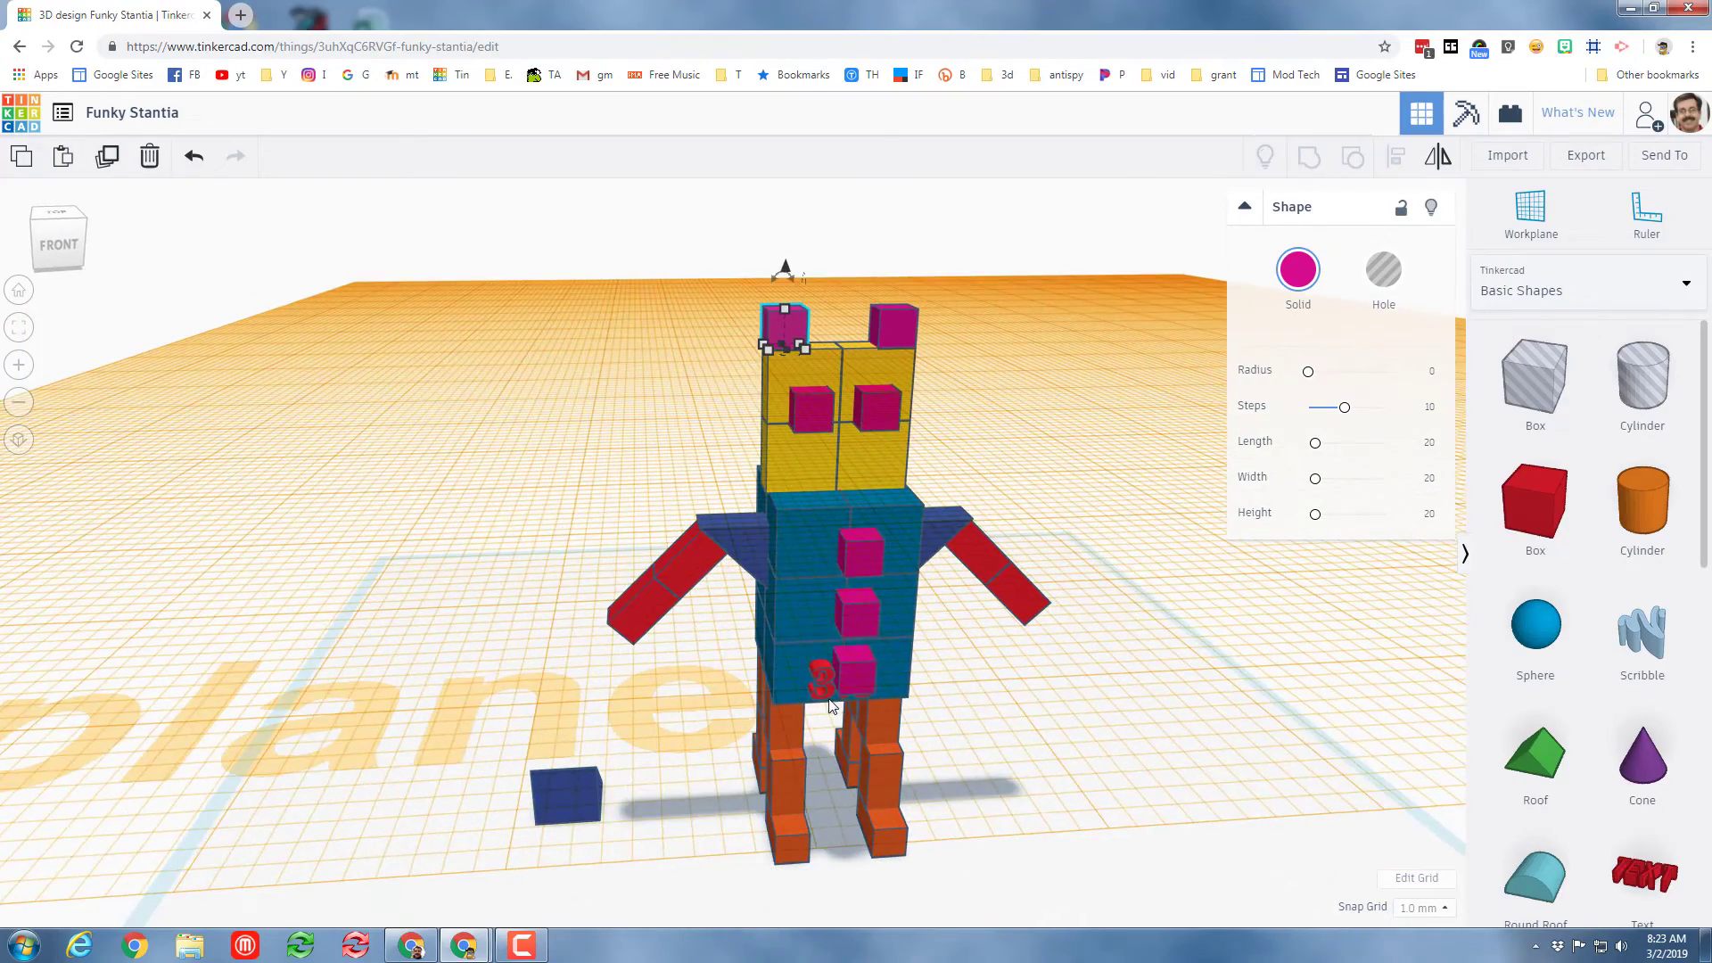
left_click_drag(825, 700, 827, 702)
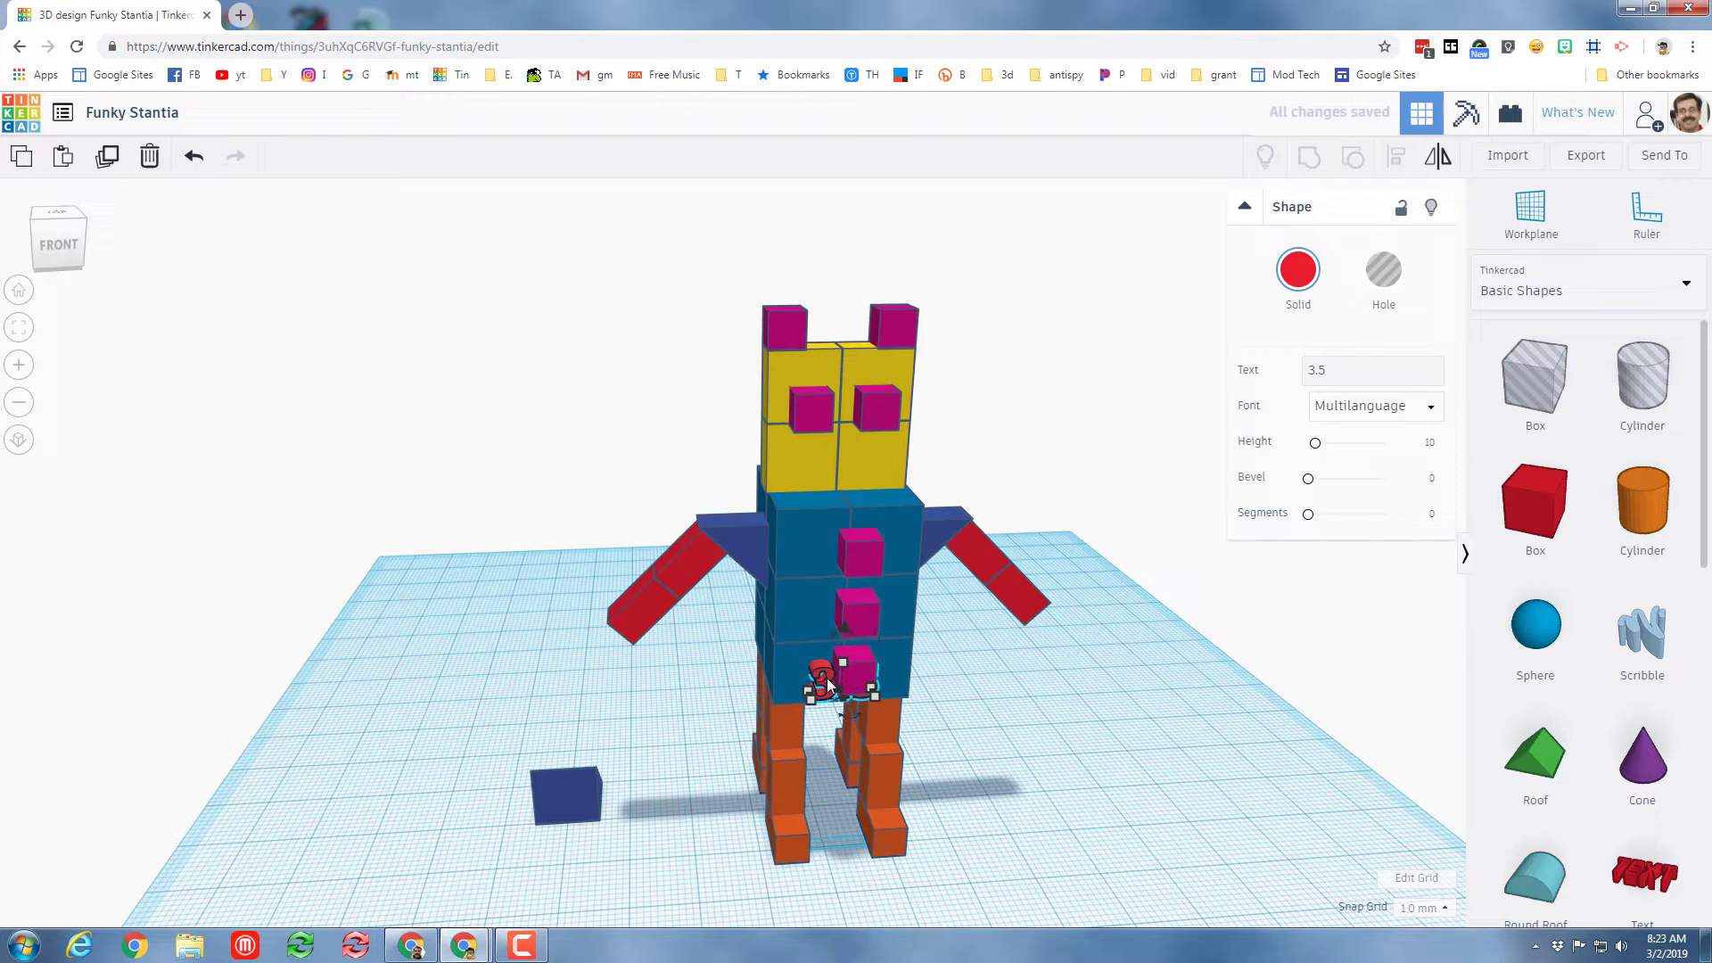
Delete the red 3.5 labels and the spare blue wedge, keeping only the creature on the workplane
left_click(928, 757)
right_click_drag(928, 757, 764, 756)
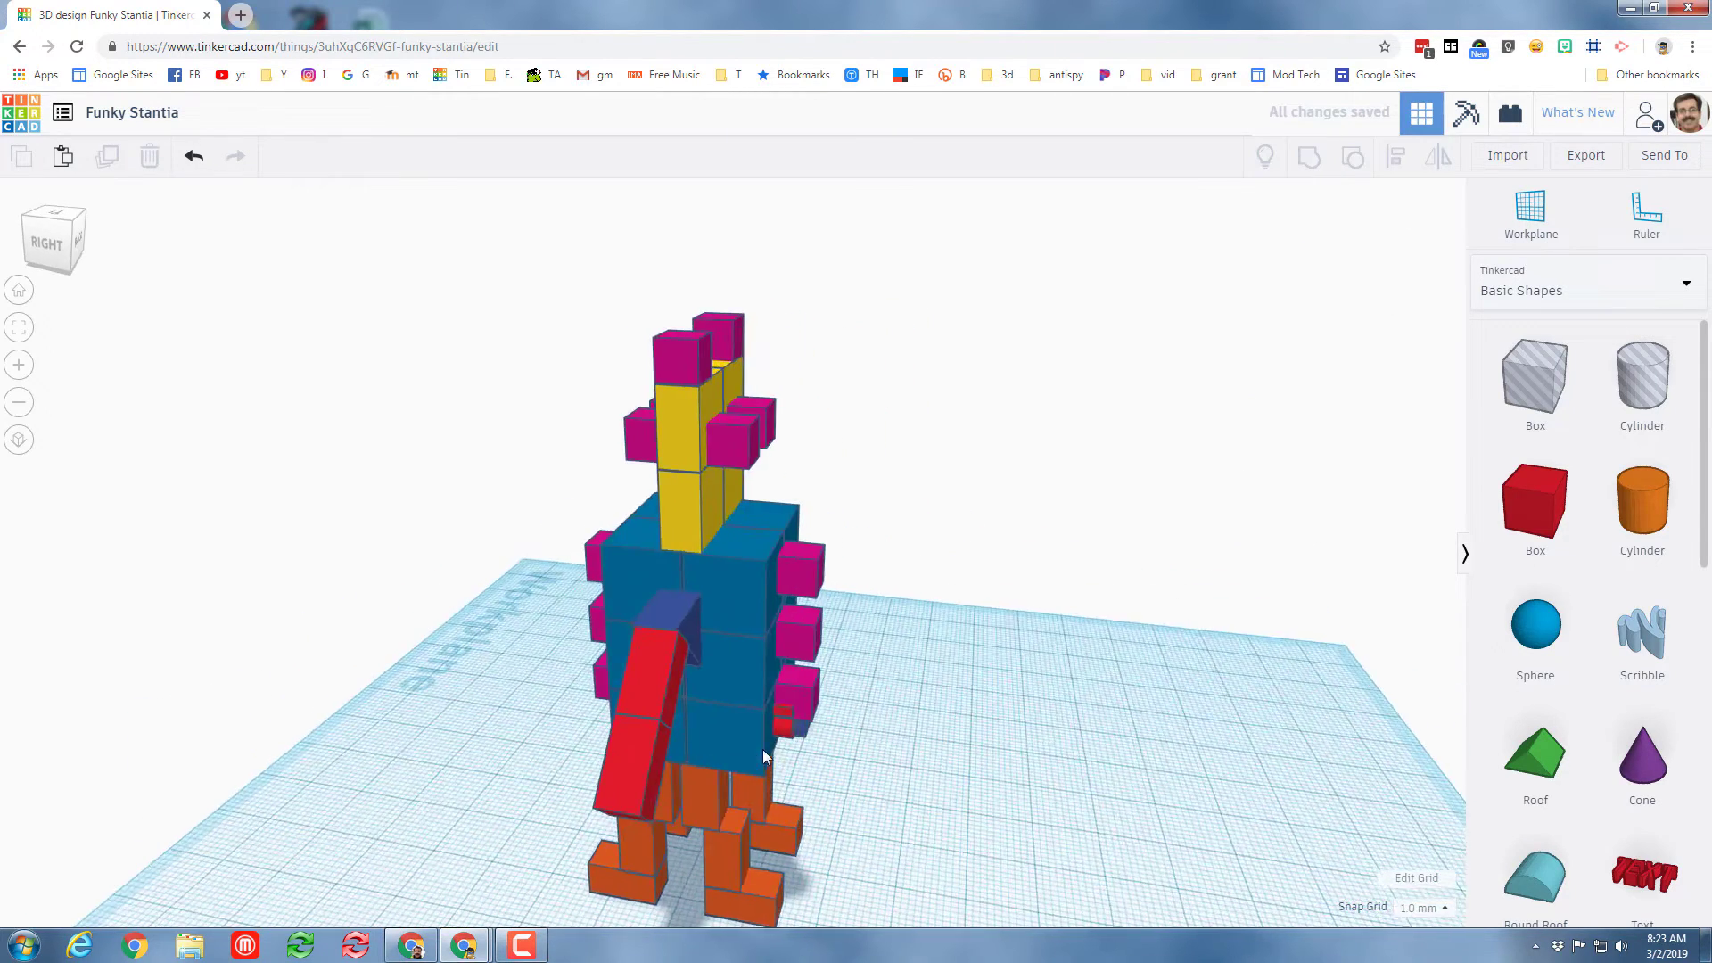
left_click(761, 727)
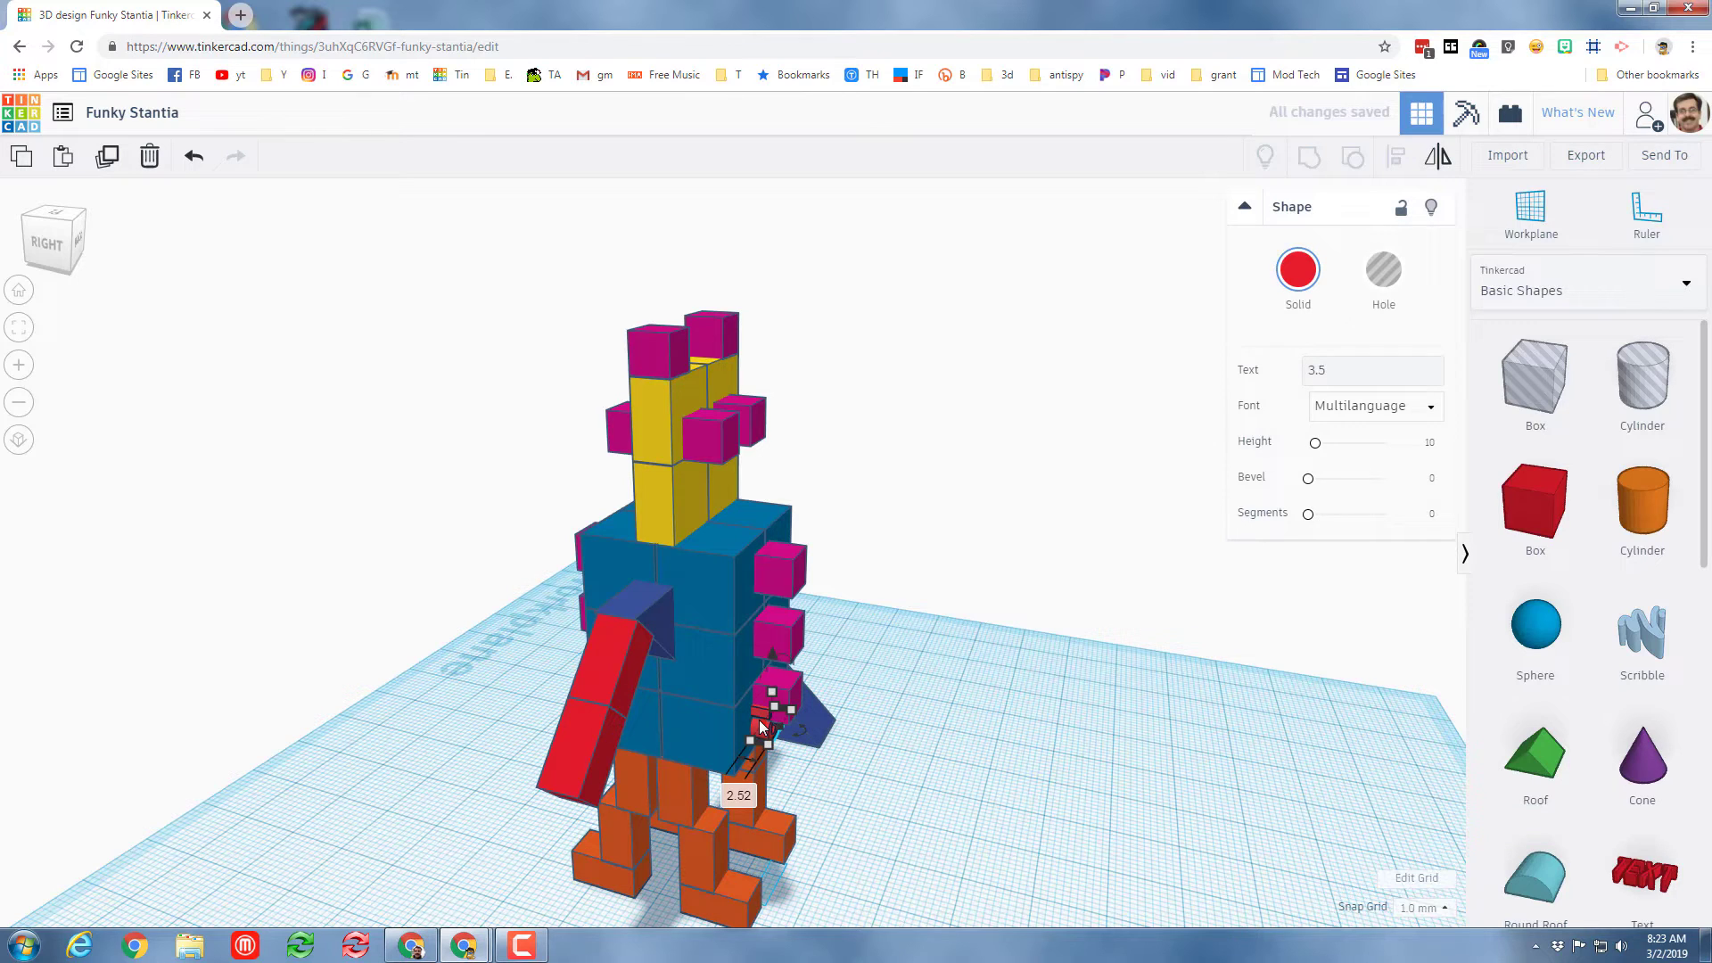
left_click(831, 765)
right_click_drag(1072, 795, 999, 788)
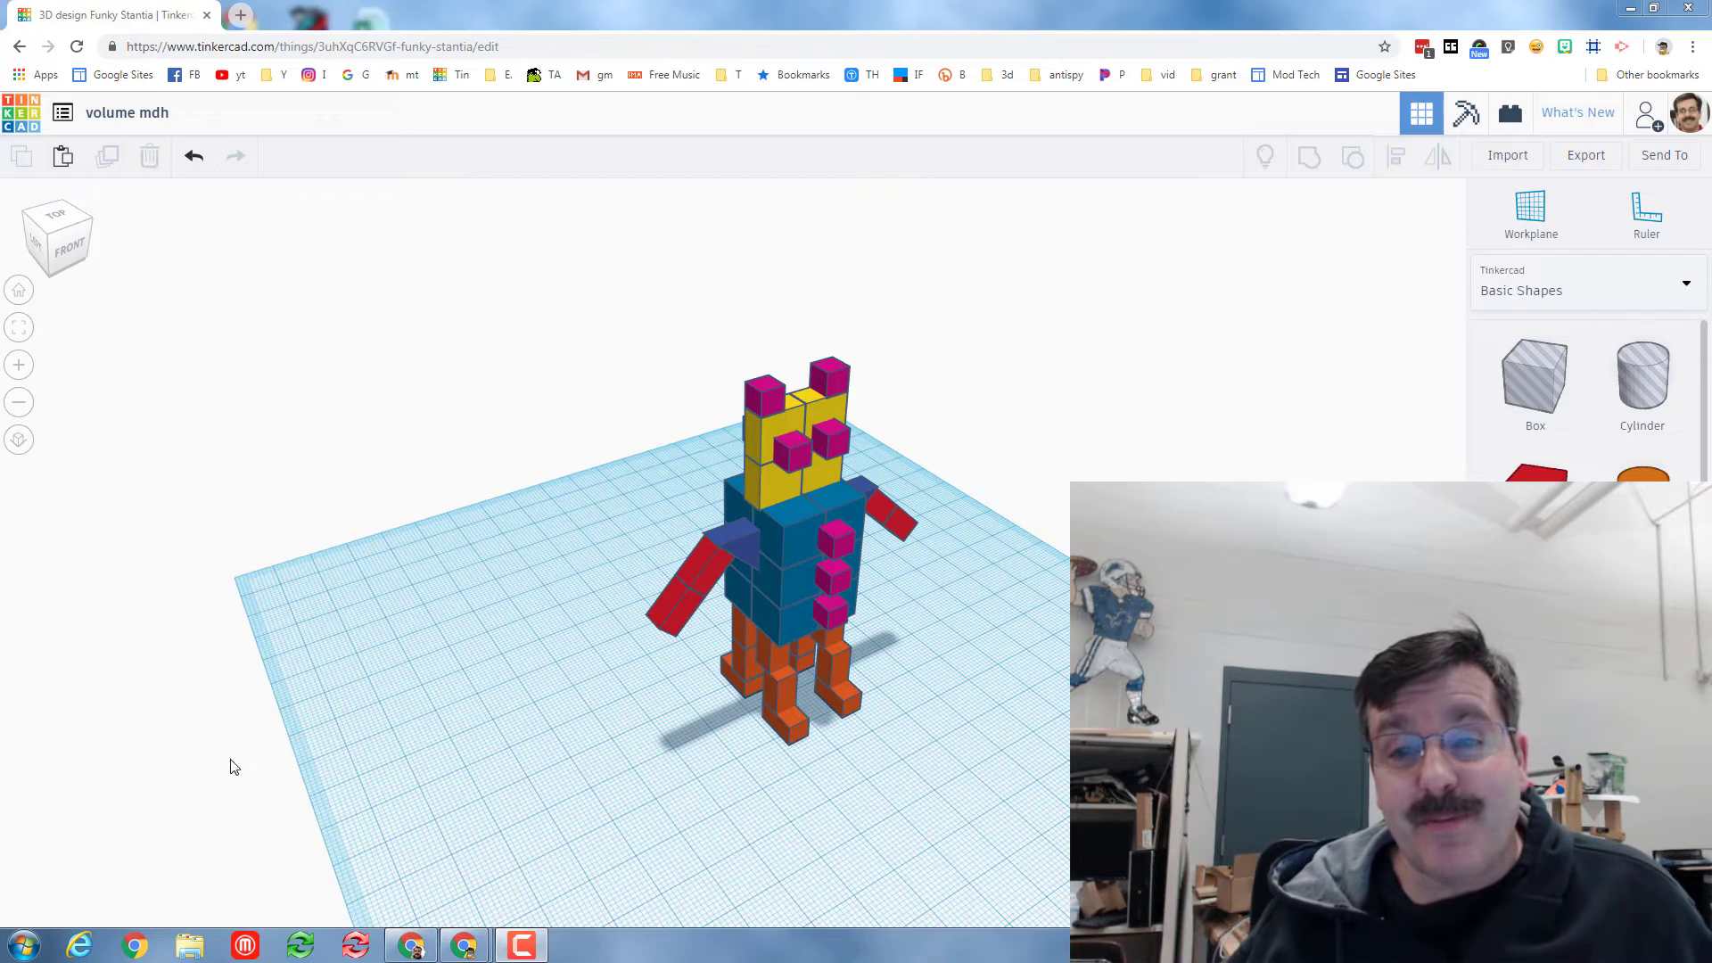
right_click_drag(818, 788, 564, 756)
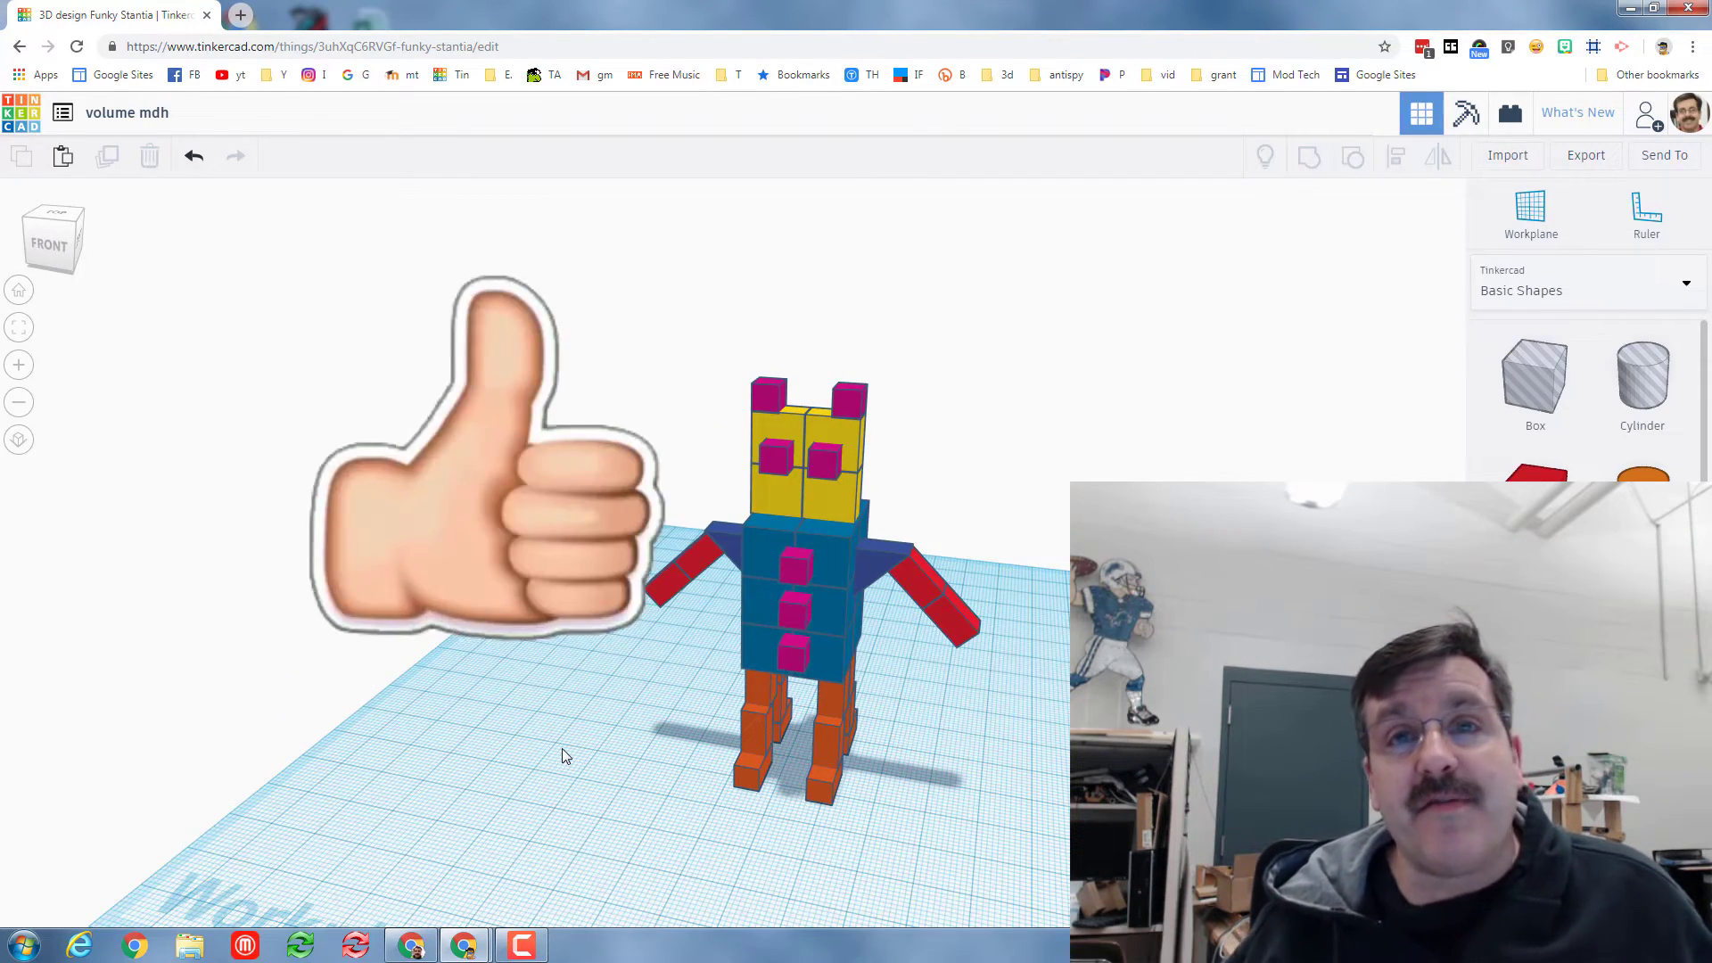
right_click_drag(761, 658, 672, 658)
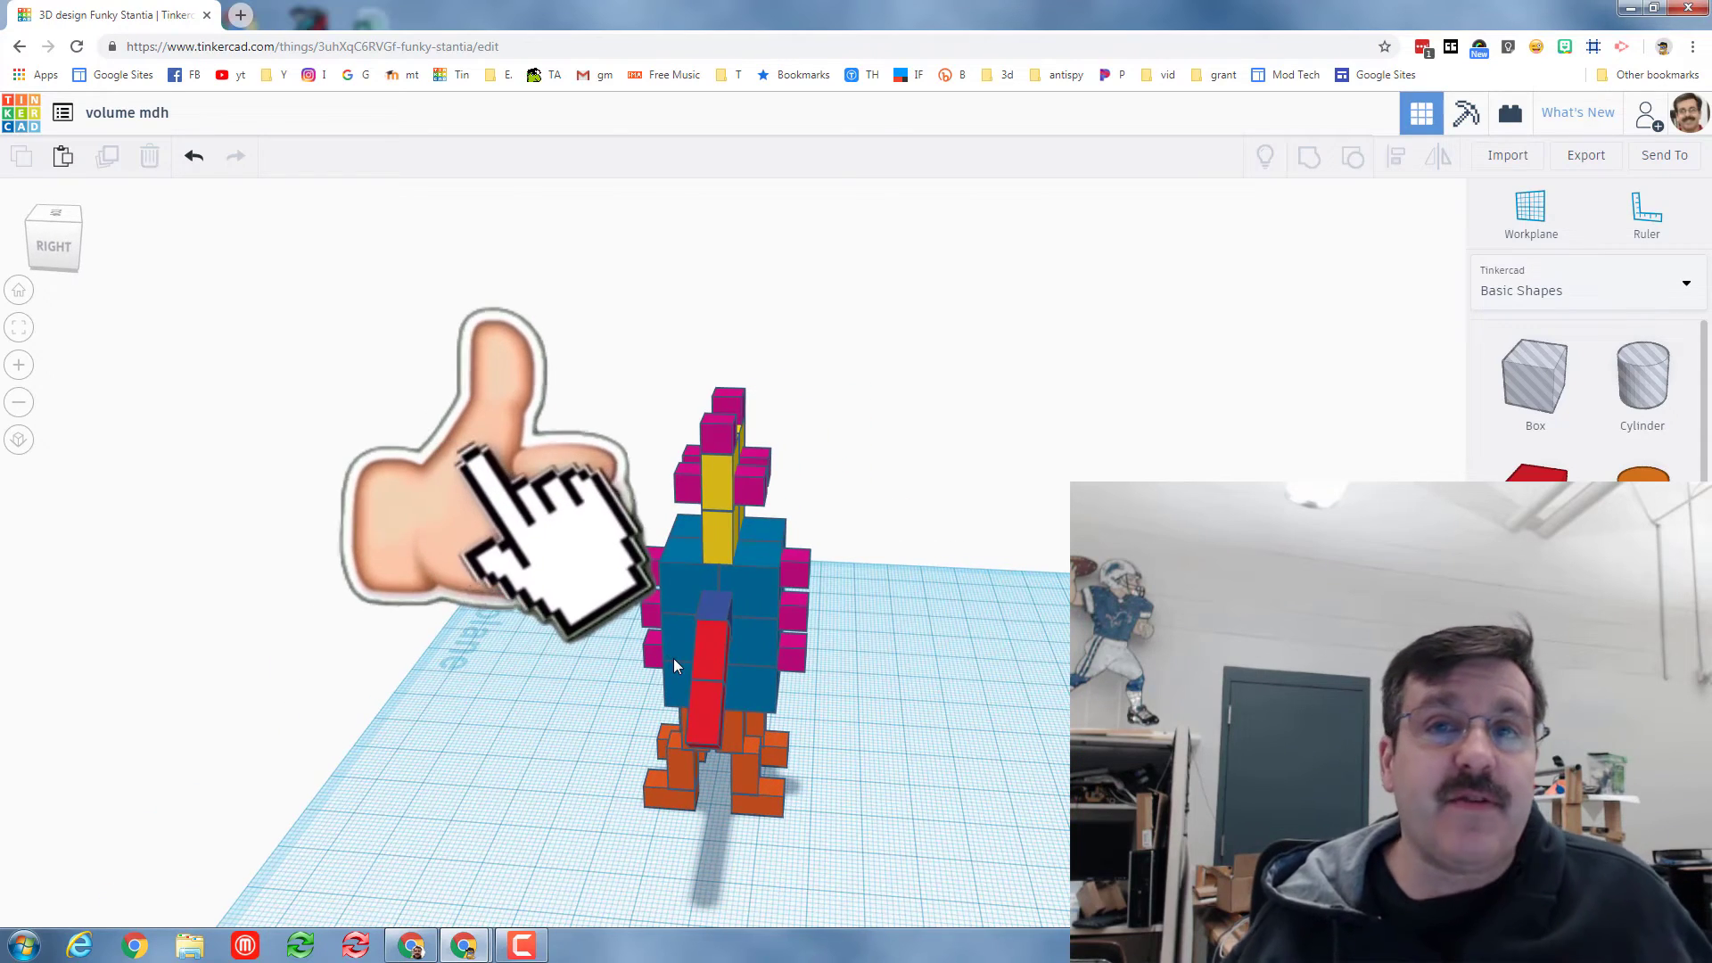